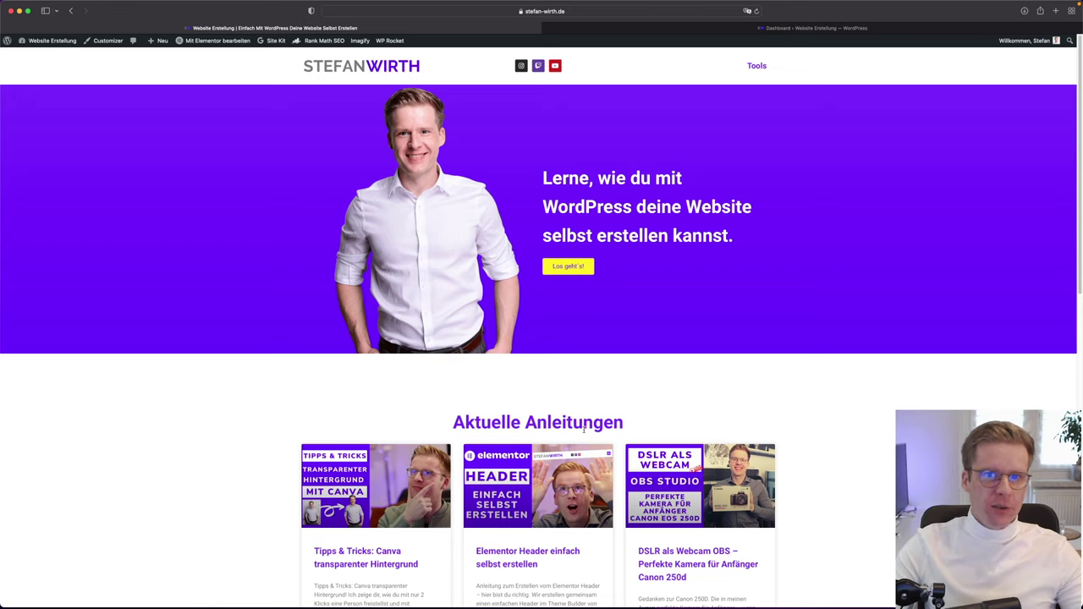
Examine the website's homepage from the hero section through the post cards under Aktuelle Anleitungen to the YouTube section
scroll(584, 429, down, 5)
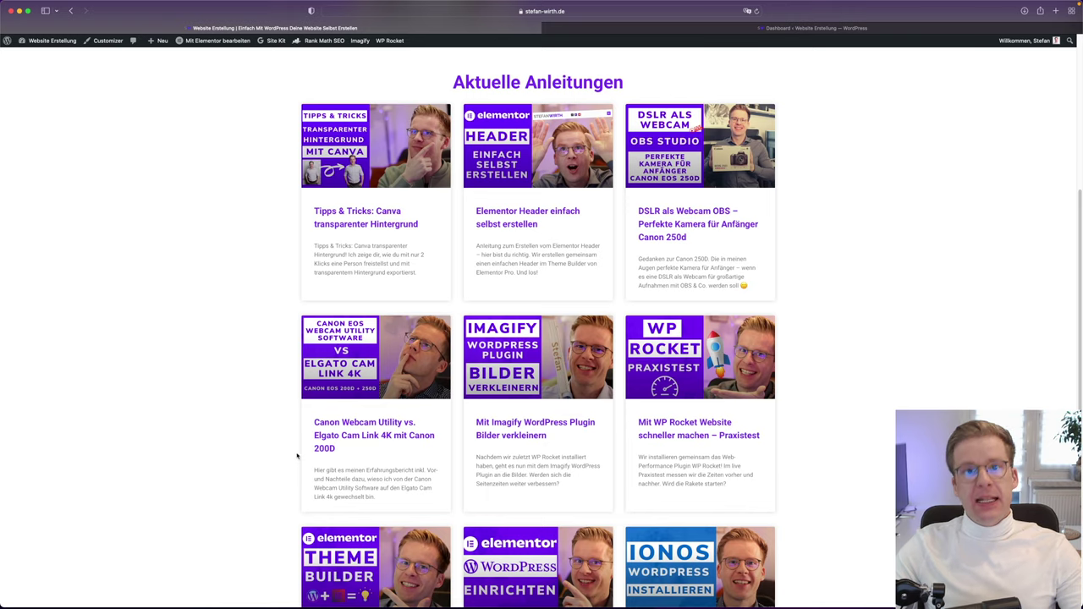
scroll(508, 339, up, 8)
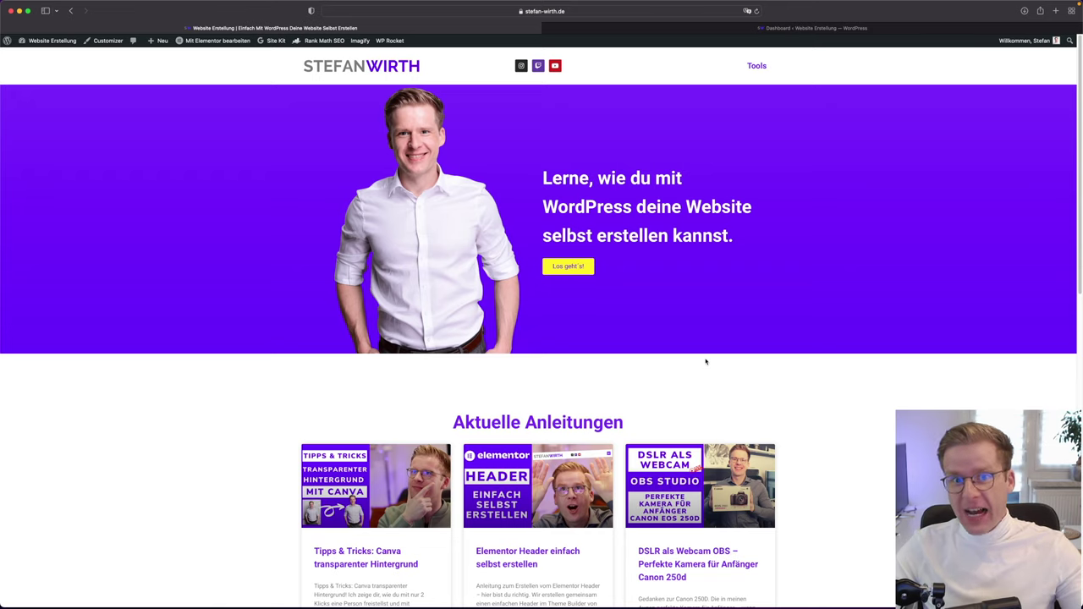
scroll(707, 364, down, 5)
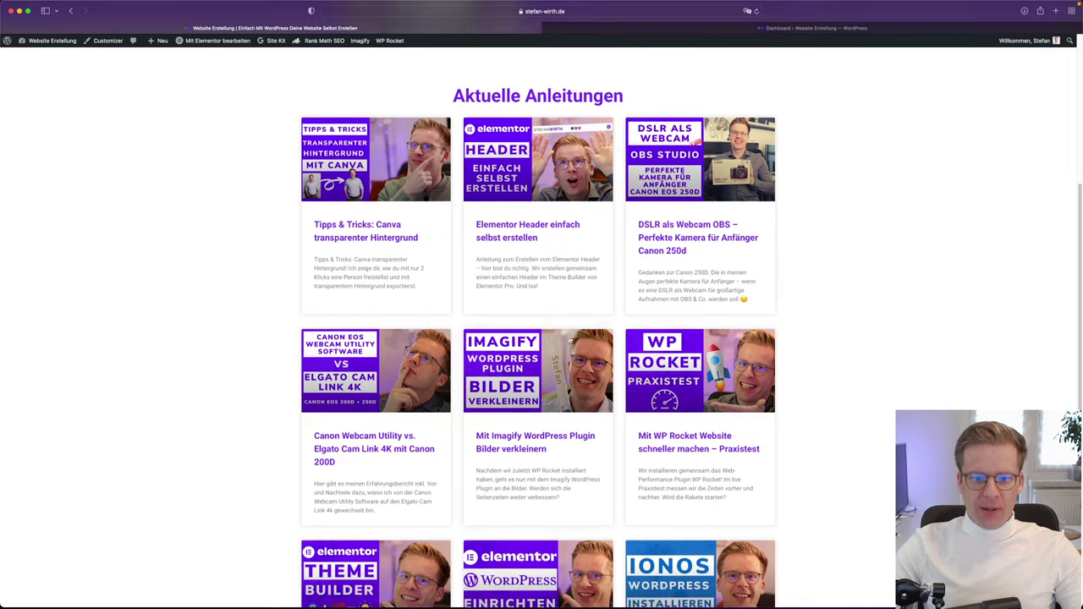
scroll(559, 293, down, 4)
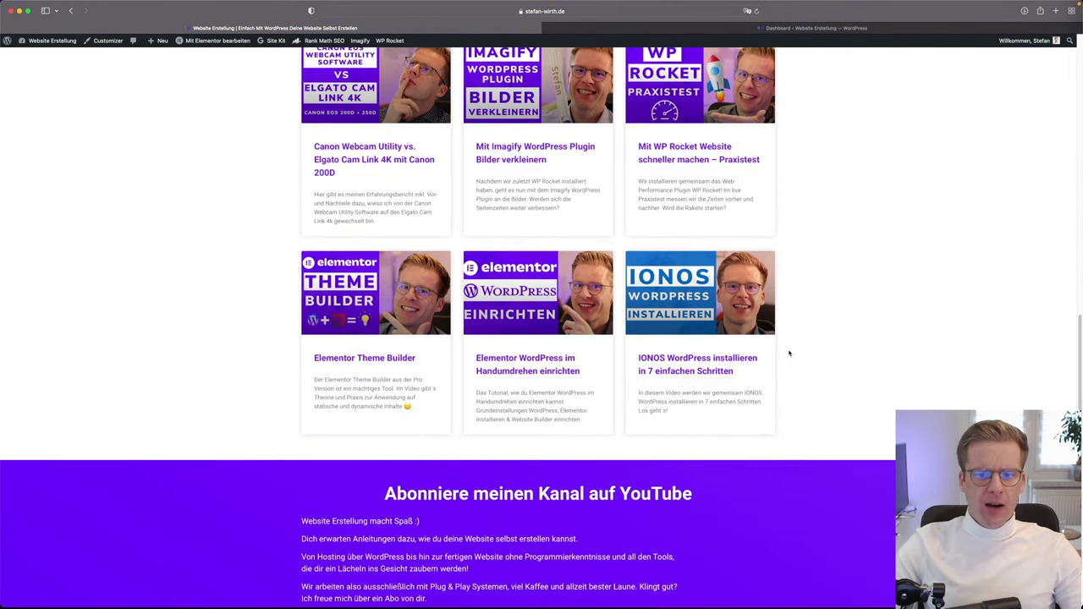
scroll(711, 330, up, 2)
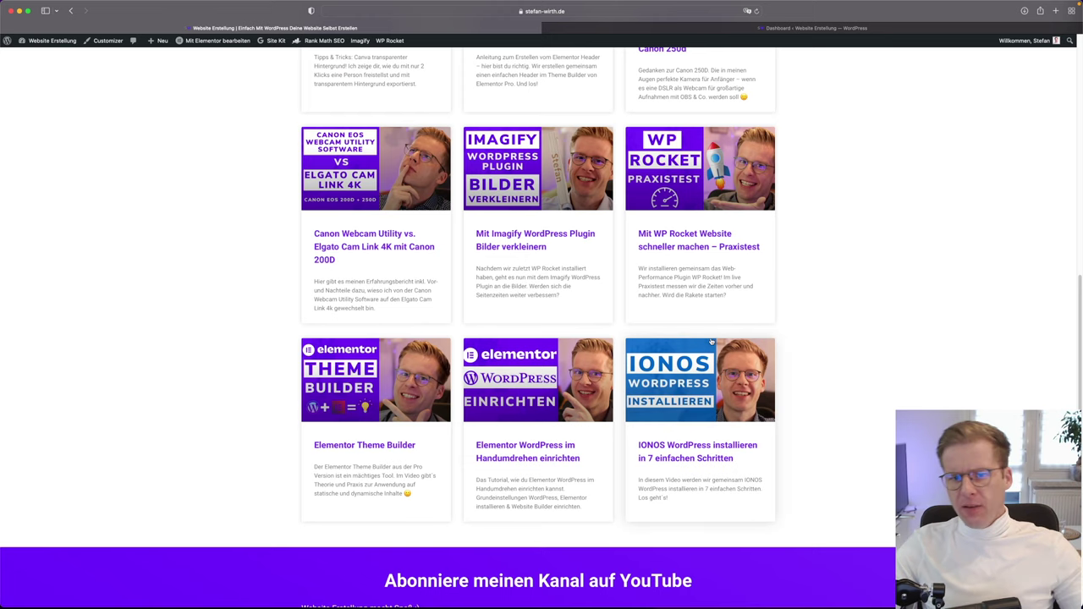
scroll(711, 342, up, 2)
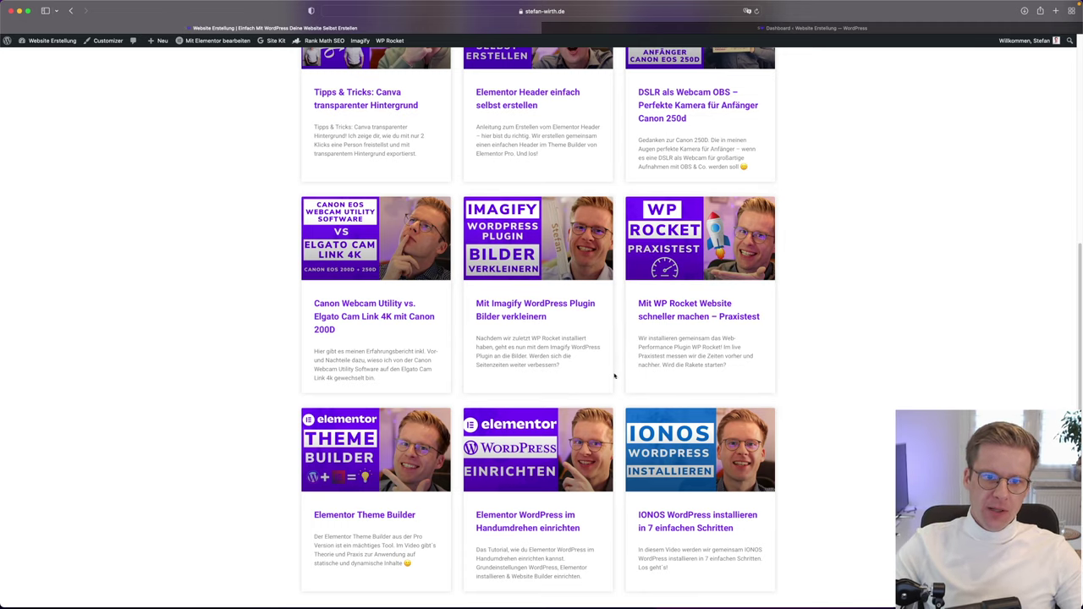
scroll(633, 357, up, 1)
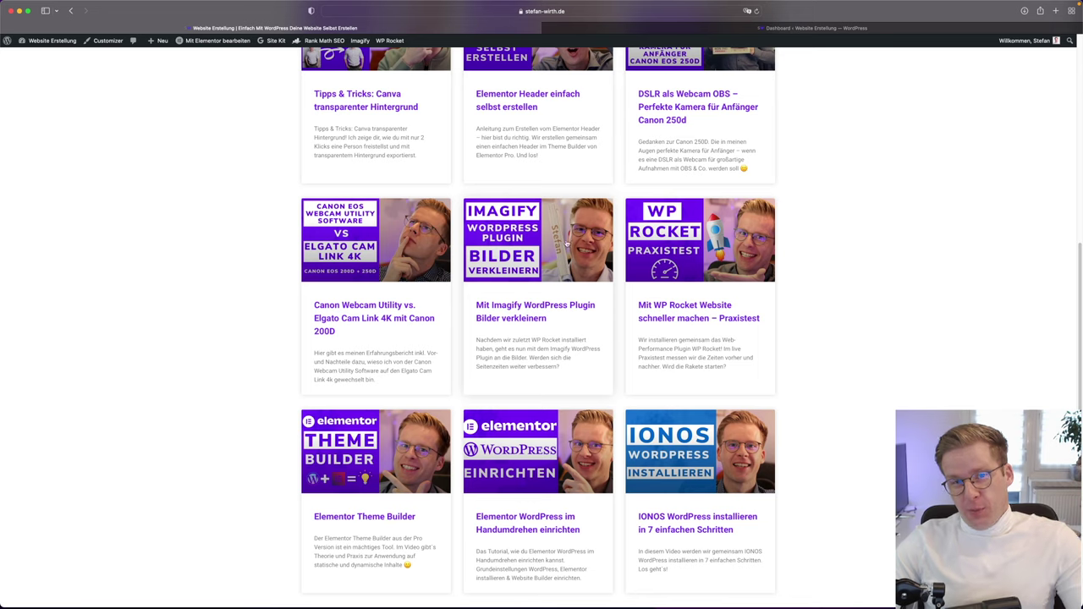
key(Home)
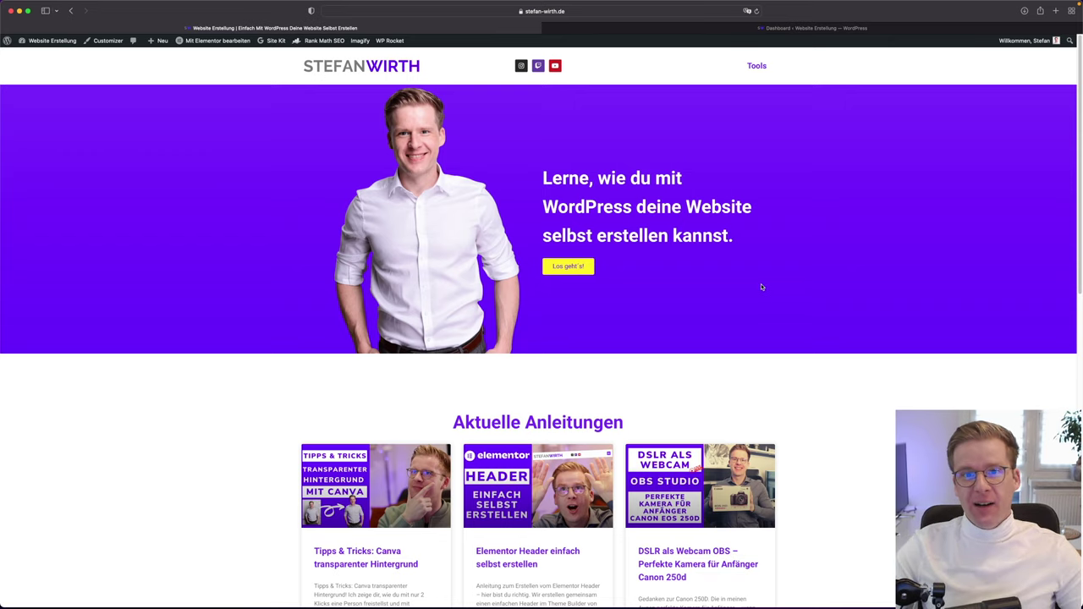
scroll(710, 293, down, 15)
scroll(710, 293, up, 15)
Switch to the Kategorien-Video document in Pages and highlight the Website Erstellung category of the plan
mouse_move(822, 601)
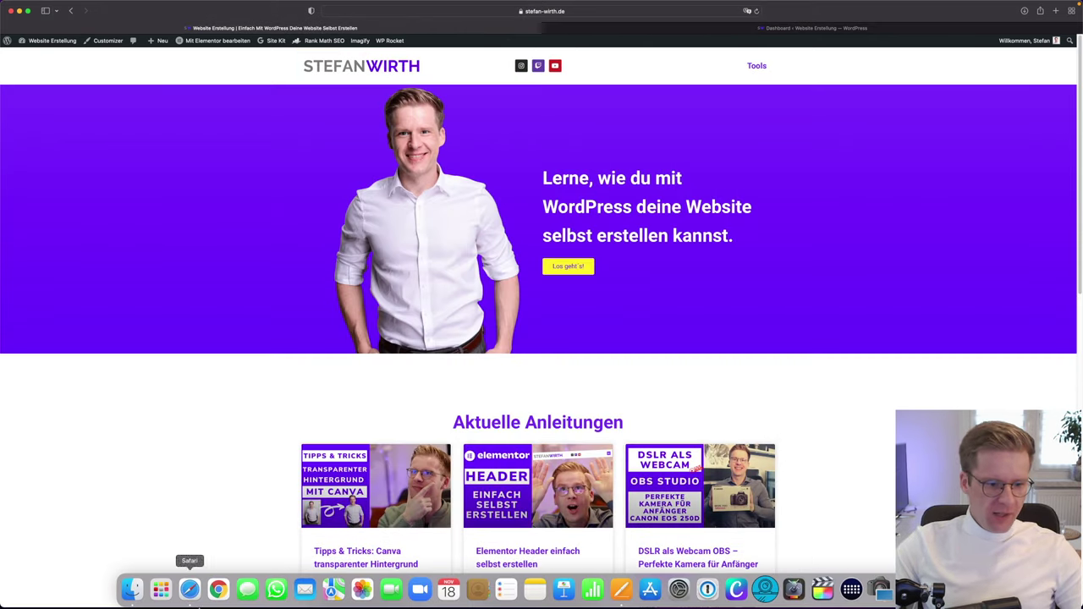
click(621, 589)
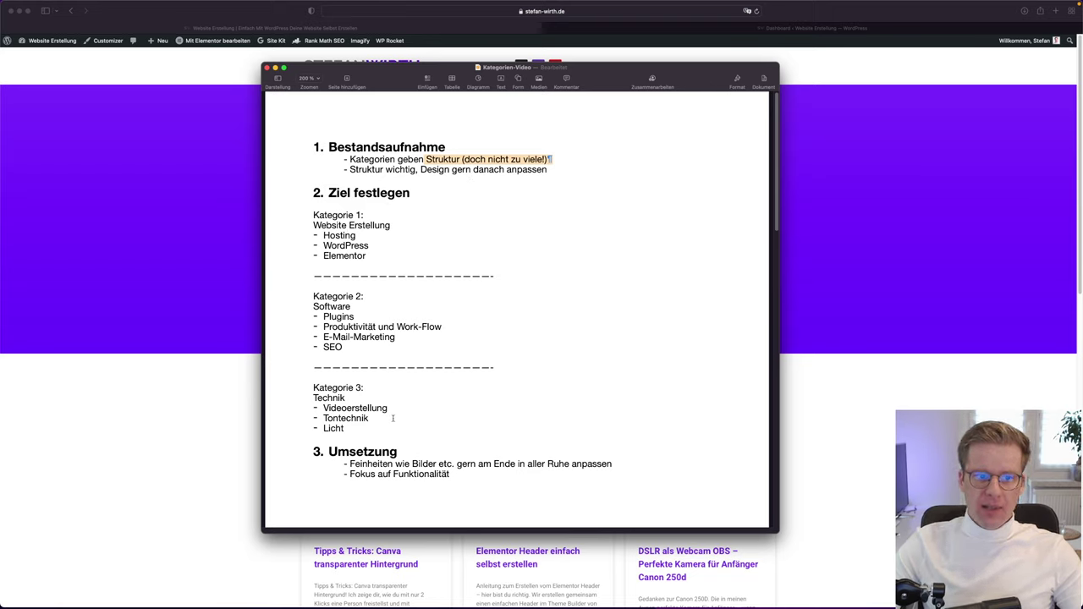
drag(313, 225, 391, 256)
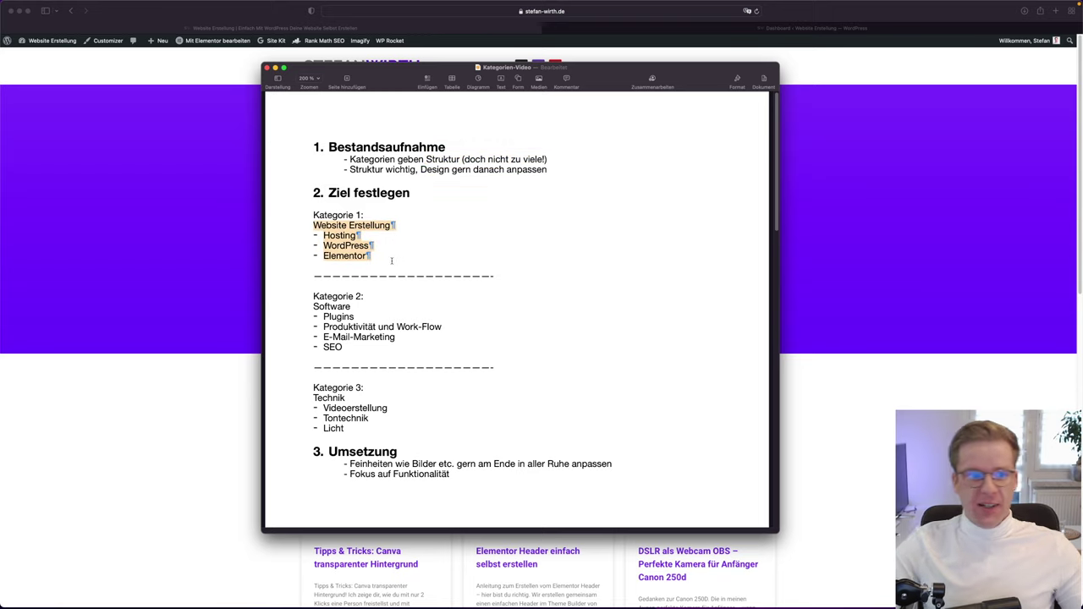
click(354, 225)
drag(315, 225, 396, 224)
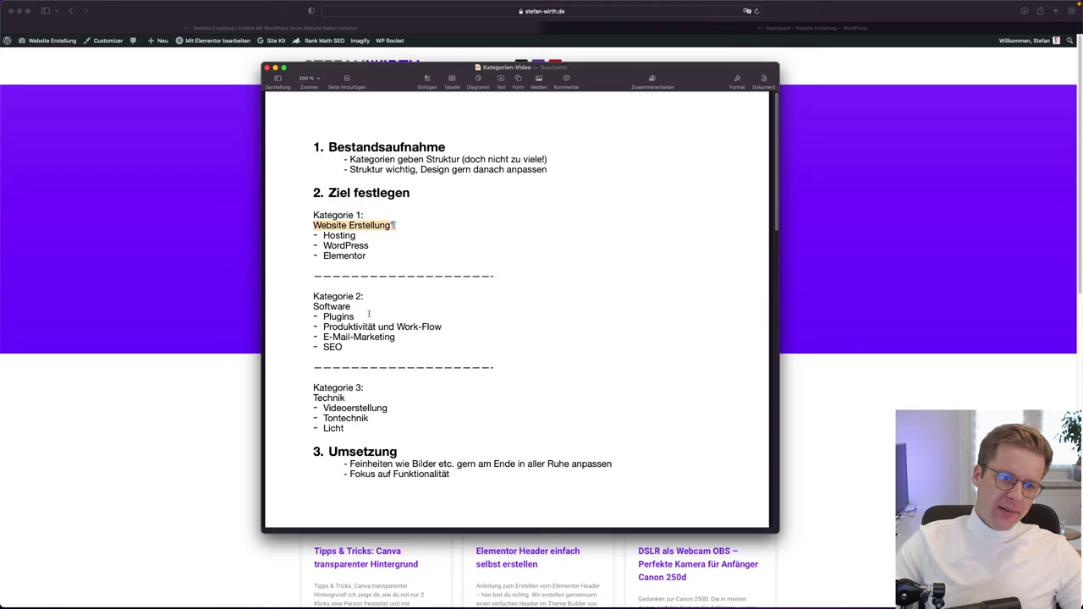
Highlight the planned categories Software and Technik, including the Videoerstellung and Licht entries under Technik
drag(350, 308, 203, 292)
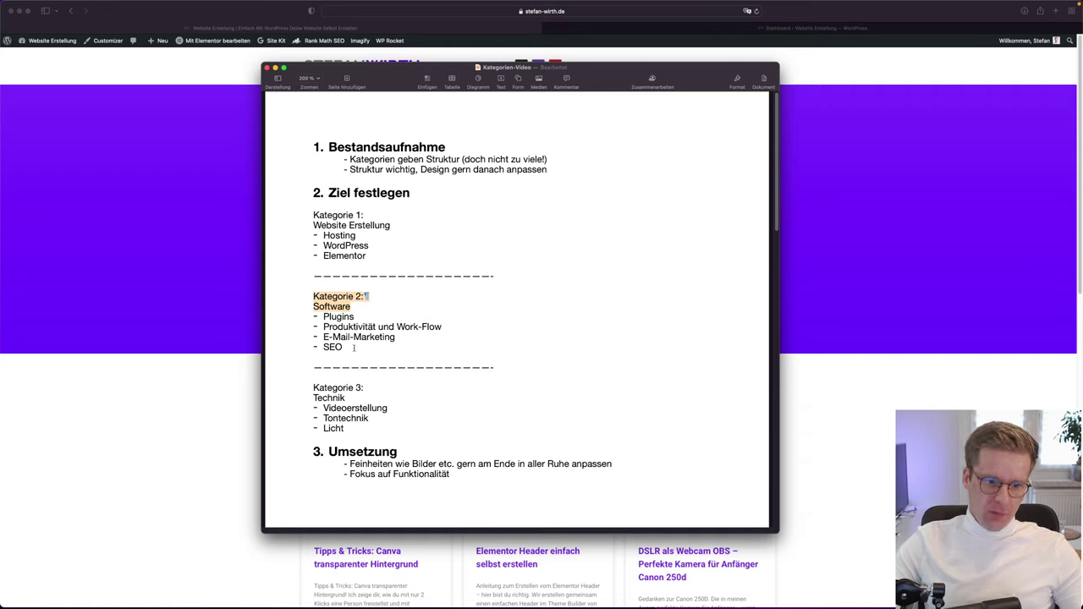
drag(345, 400, 308, 396)
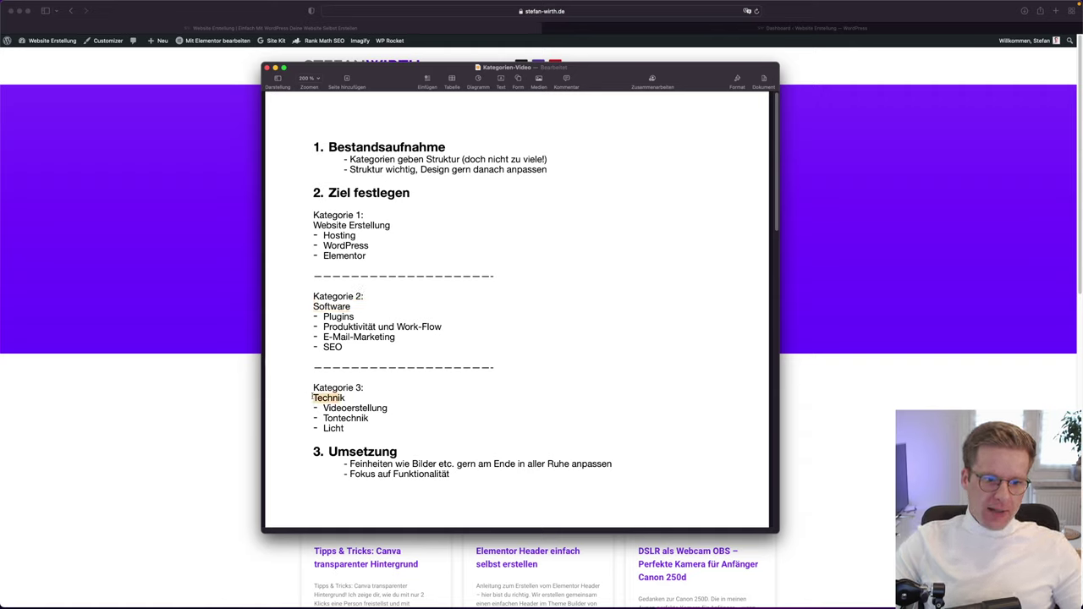
drag(387, 410, 362, 408)
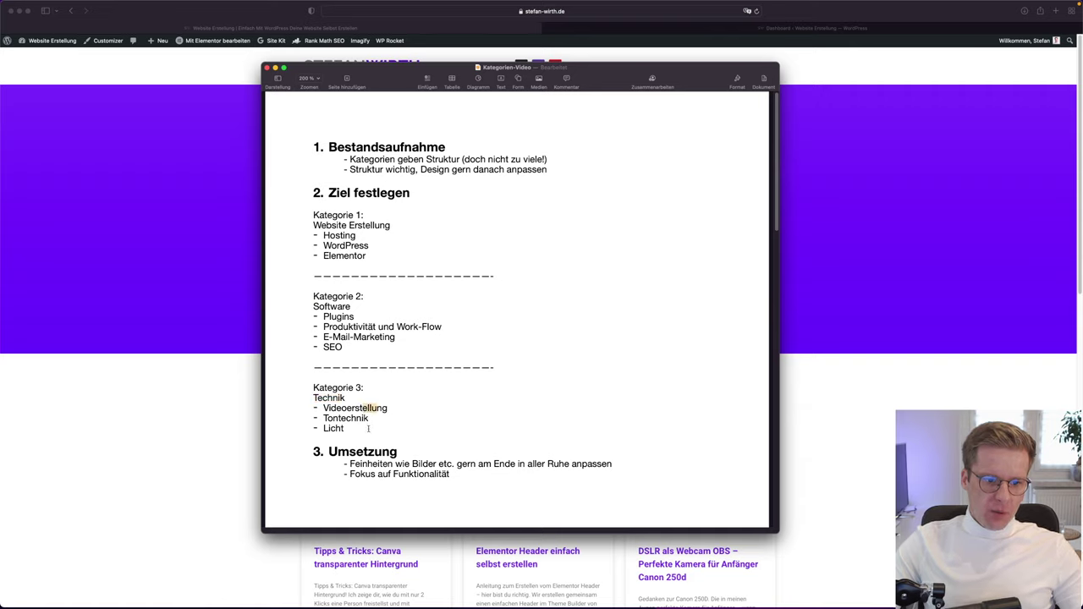
click(367, 423)
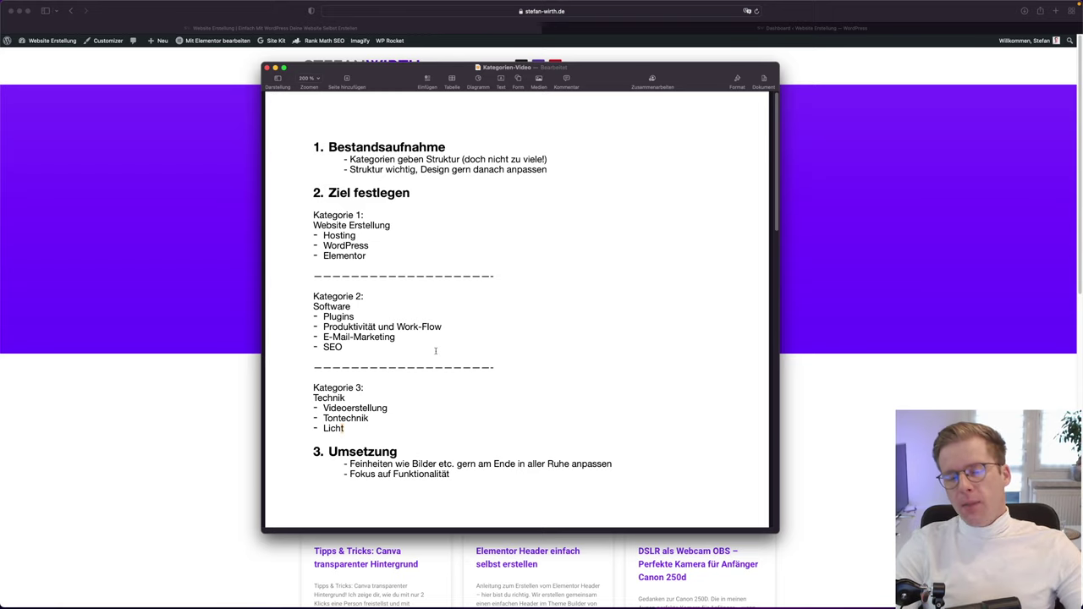
drag(349, 425, 315, 431)
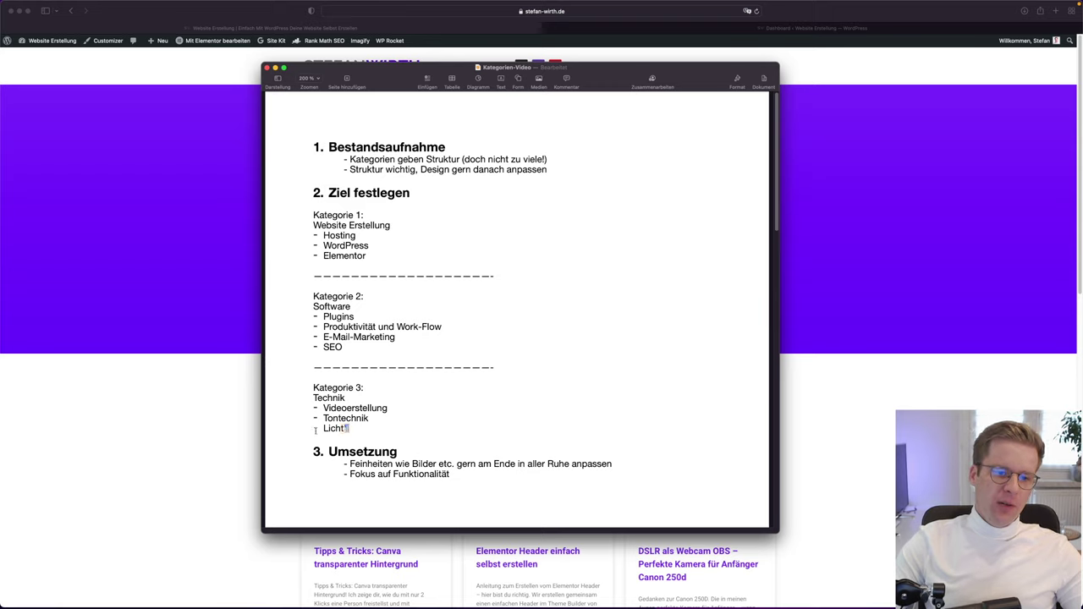
double_click(347, 429)
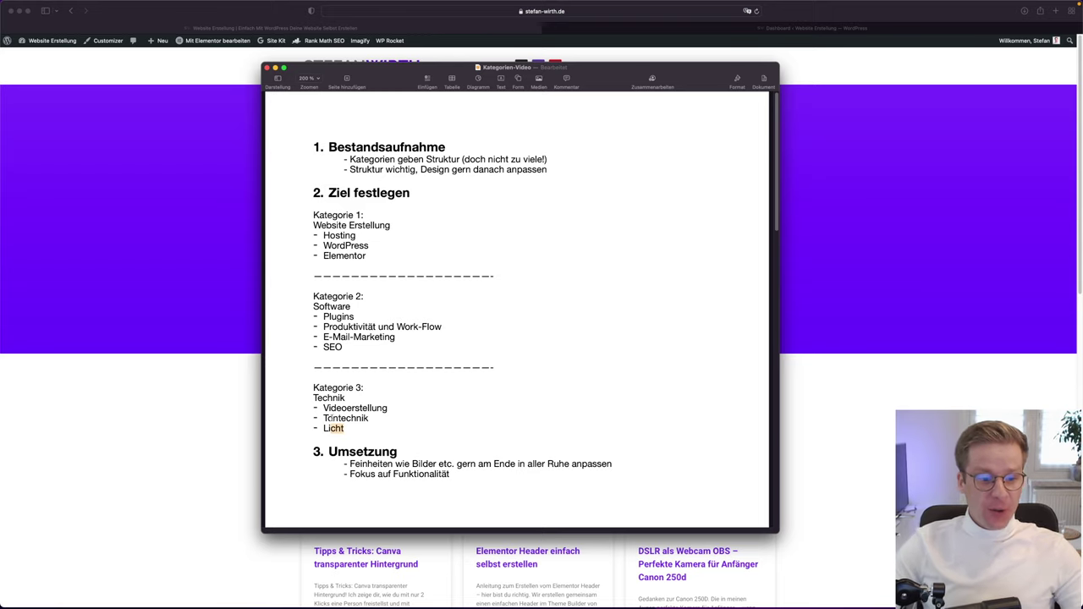
drag(359, 455, 327, 430)
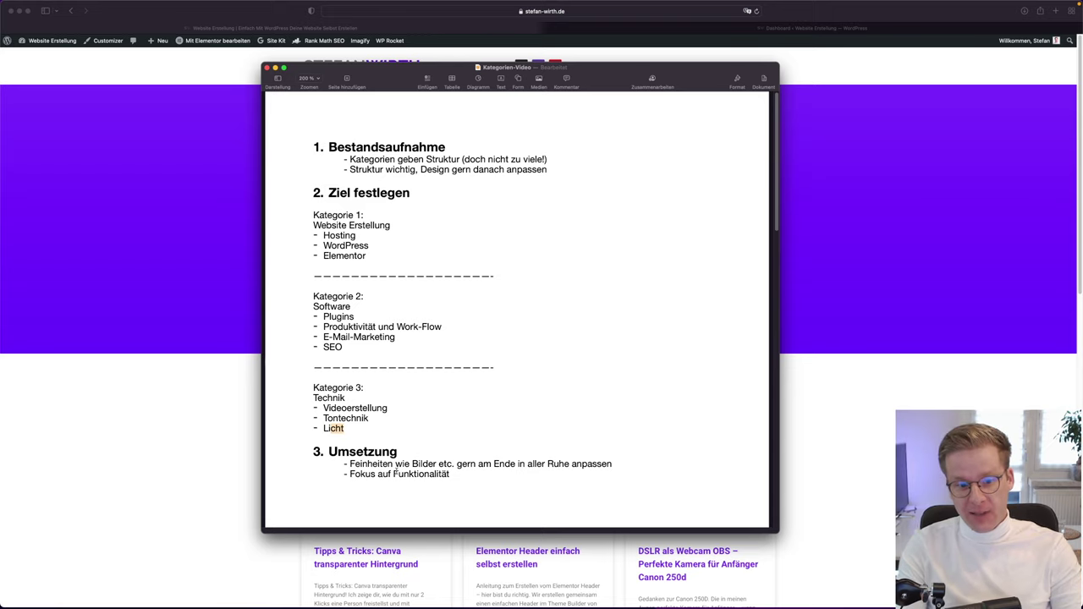
Highlight the notes under Umsetzung about Feinheiten and Fokus auf Funktionalität
drag(350, 464, 369, 463)
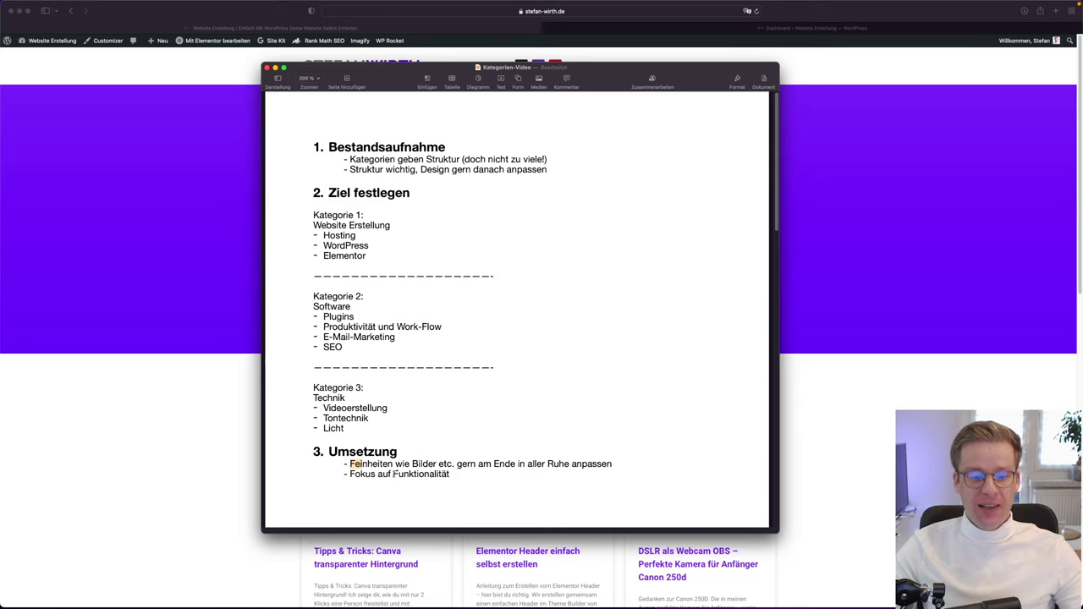
drag(449, 475, 329, 479)
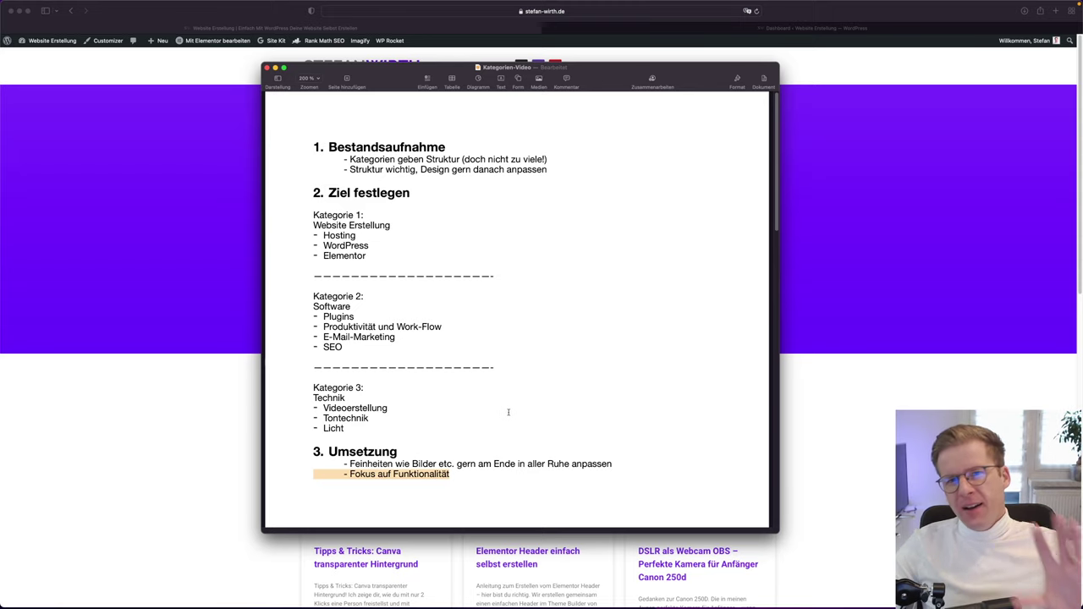
Switch to the browser, open the website's /tools address and look over the Website Tools page
key(super+Tab)
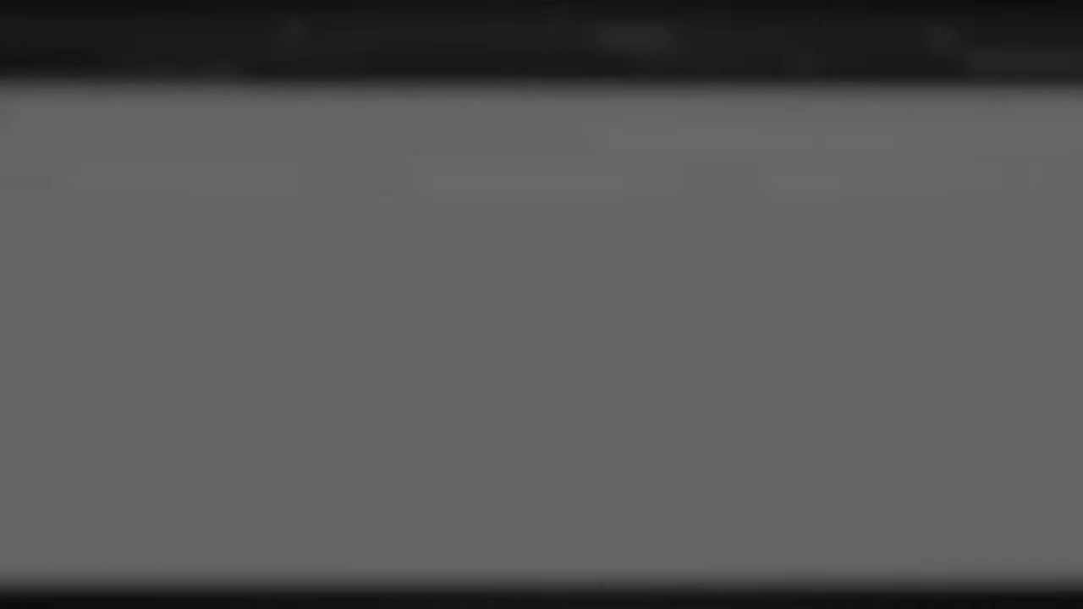
text(stefan)
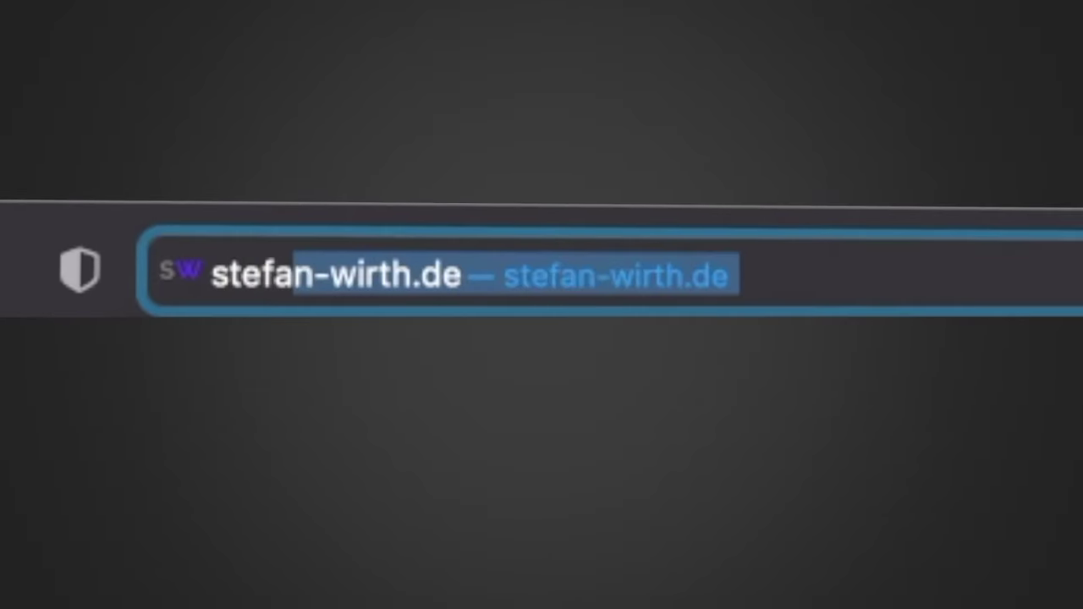
text(-wirth.de)
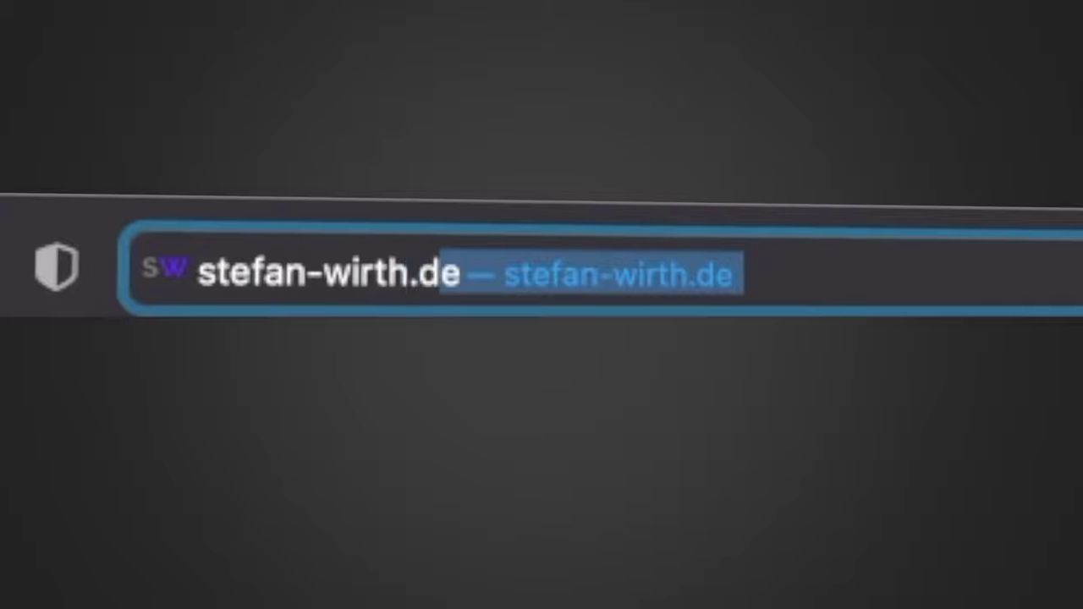
text(/tool)
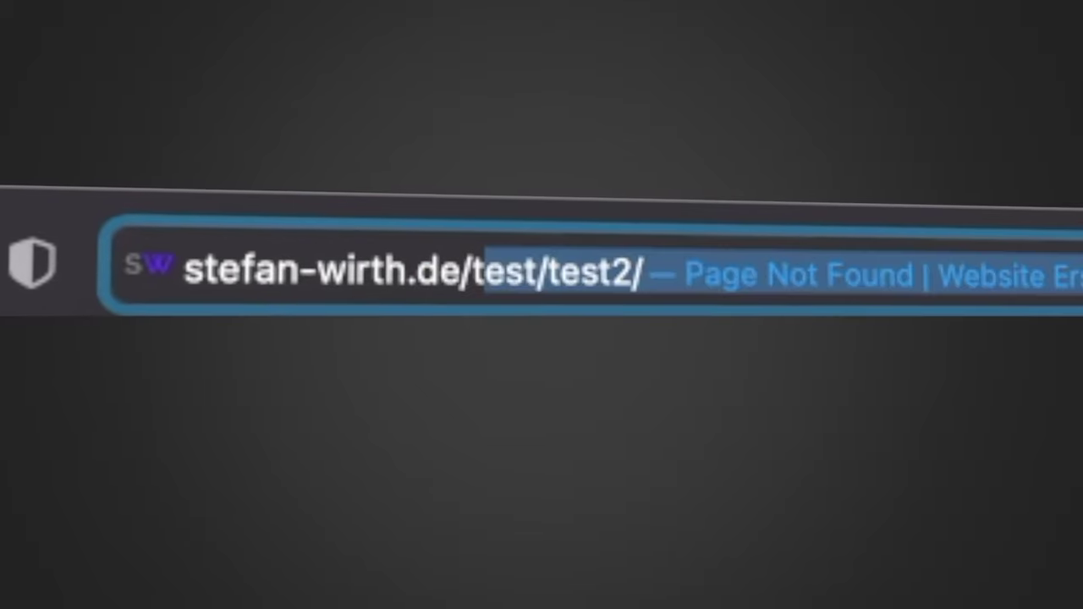
text(s)
key(Return)
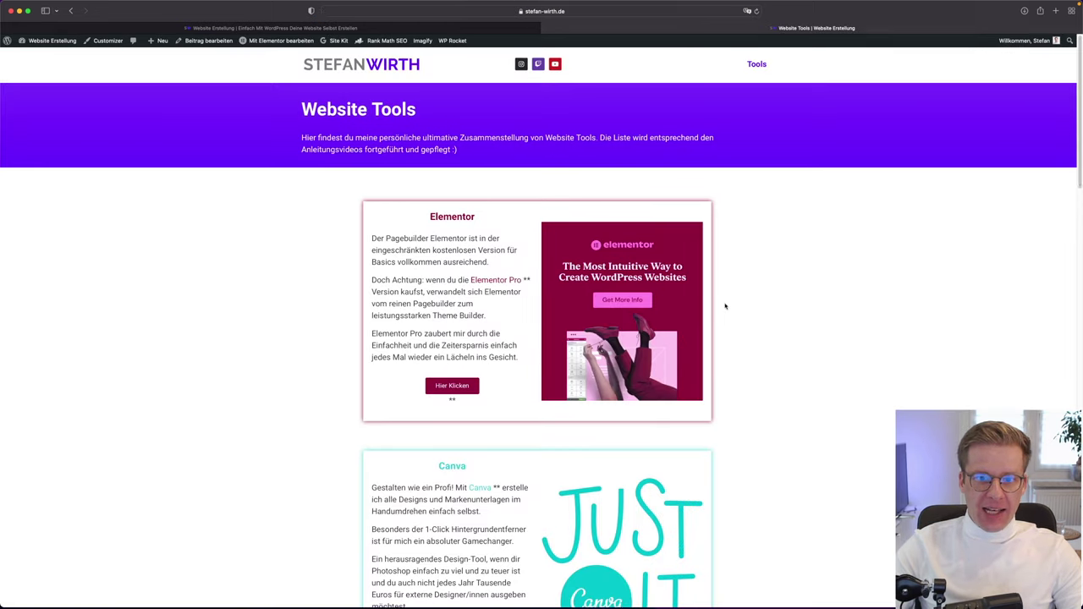
scroll(725, 306, down, 1)
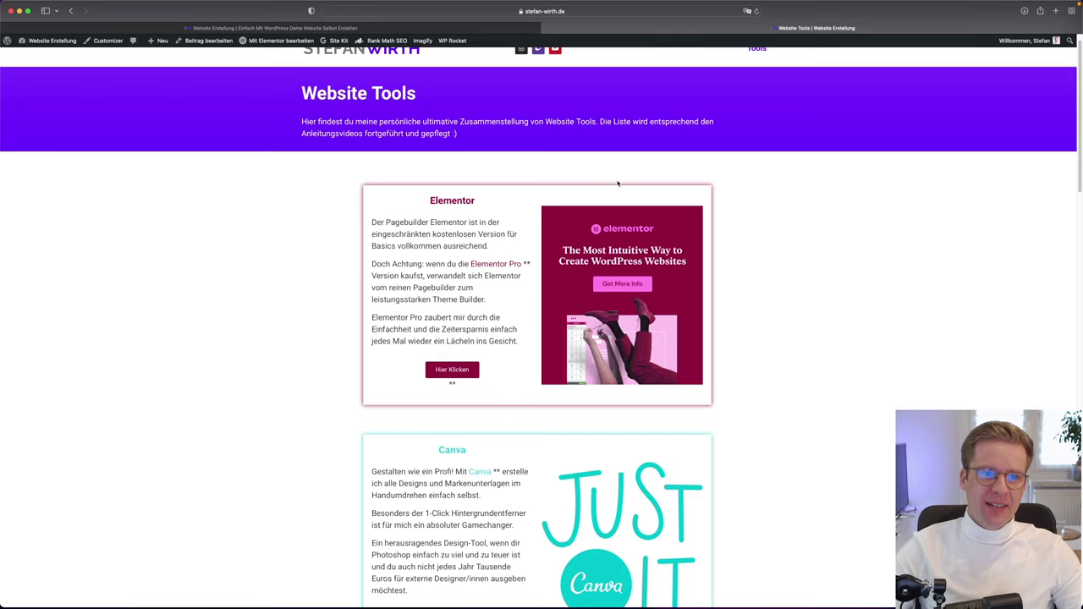
scroll(733, 226, up, 1)
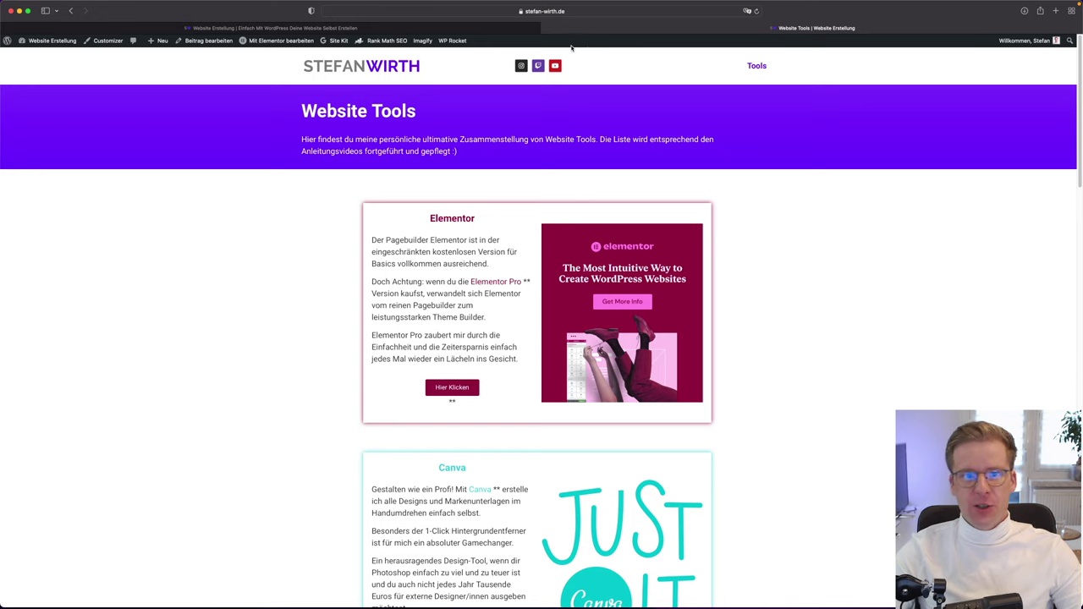
Open the Lesen settings in the WordPress dashboard
key(ctrl+shift+Tab)
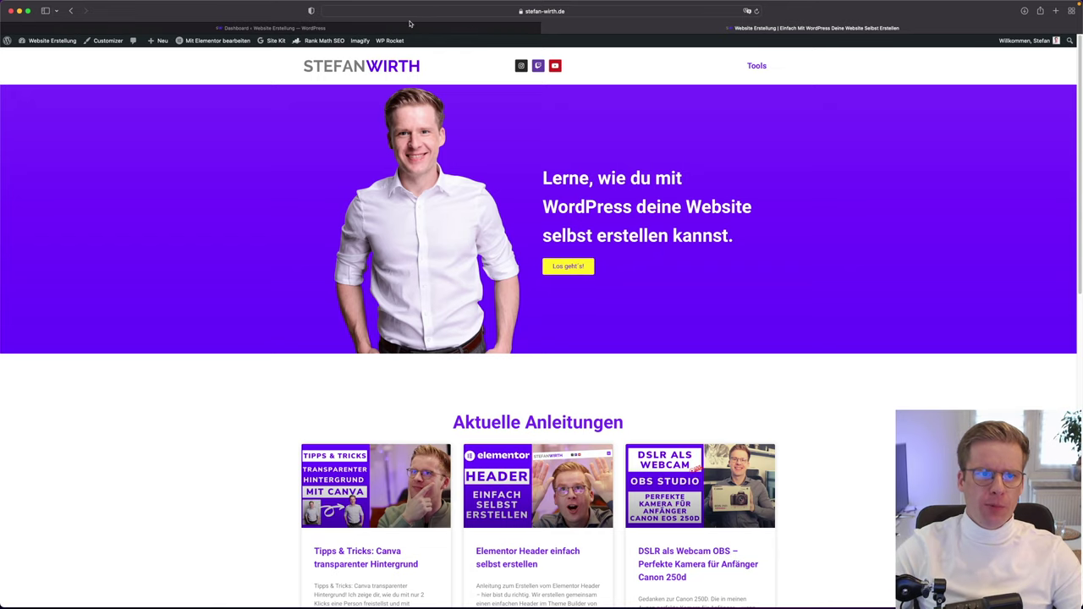
click(411, 27)
mouse_move(52, 316)
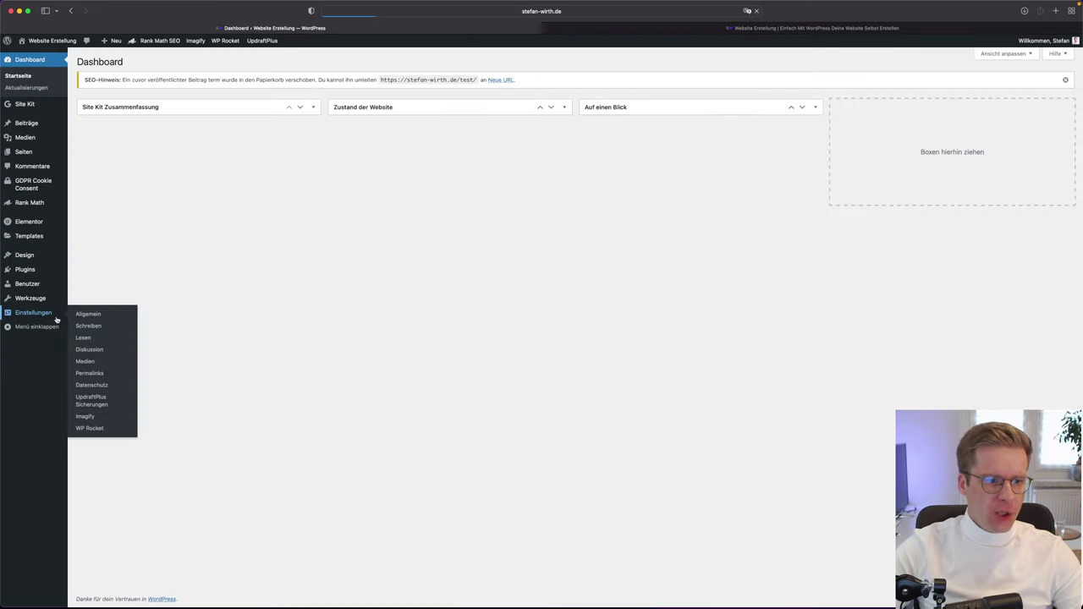
click(80, 339)
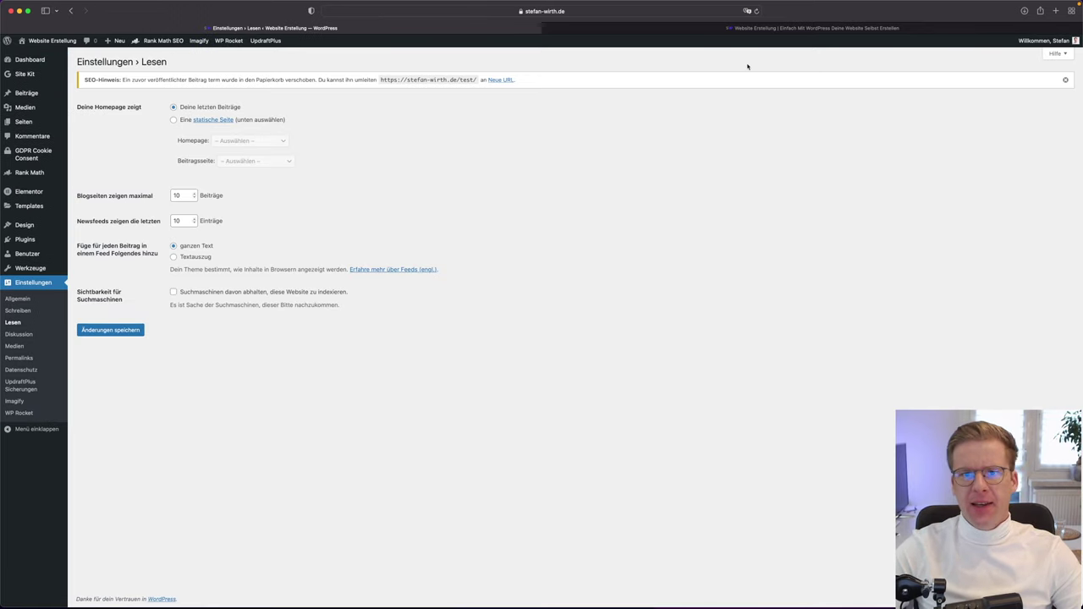
View the Elementor Theme Builder post from the website's homepage, then return to the homepage
click(745, 28)
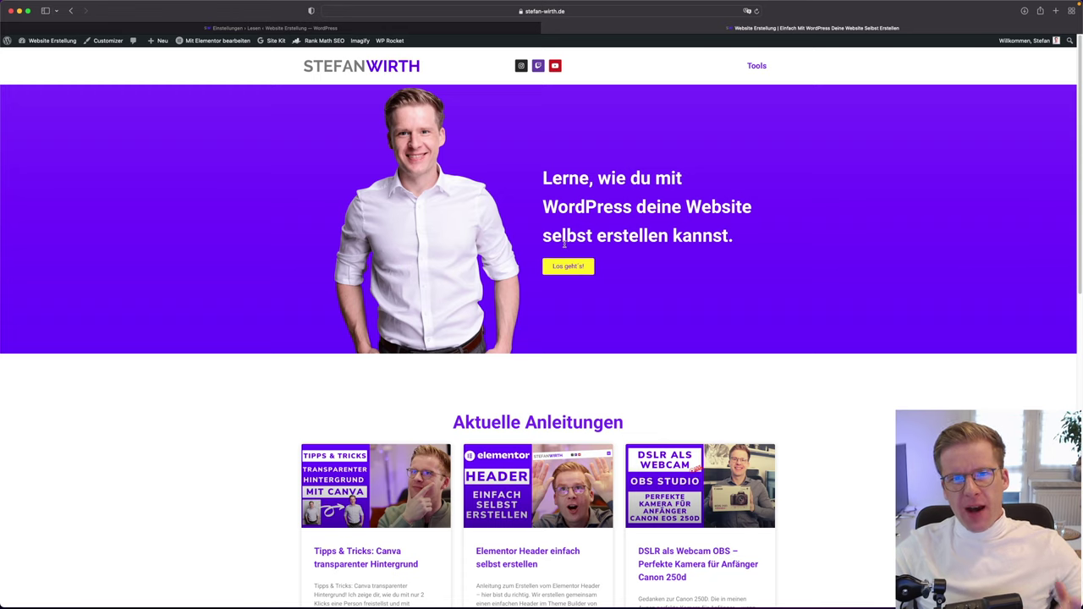
scroll(565, 247, down, 1)
scroll(565, 247, down, 8)
scroll(574, 241, down, 7)
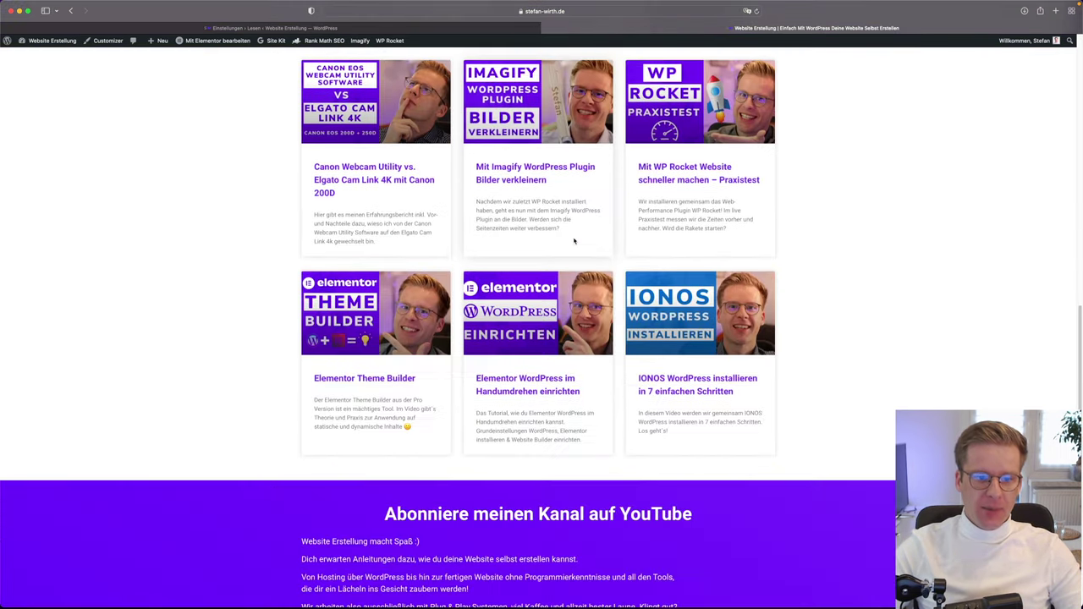
click(405, 298)
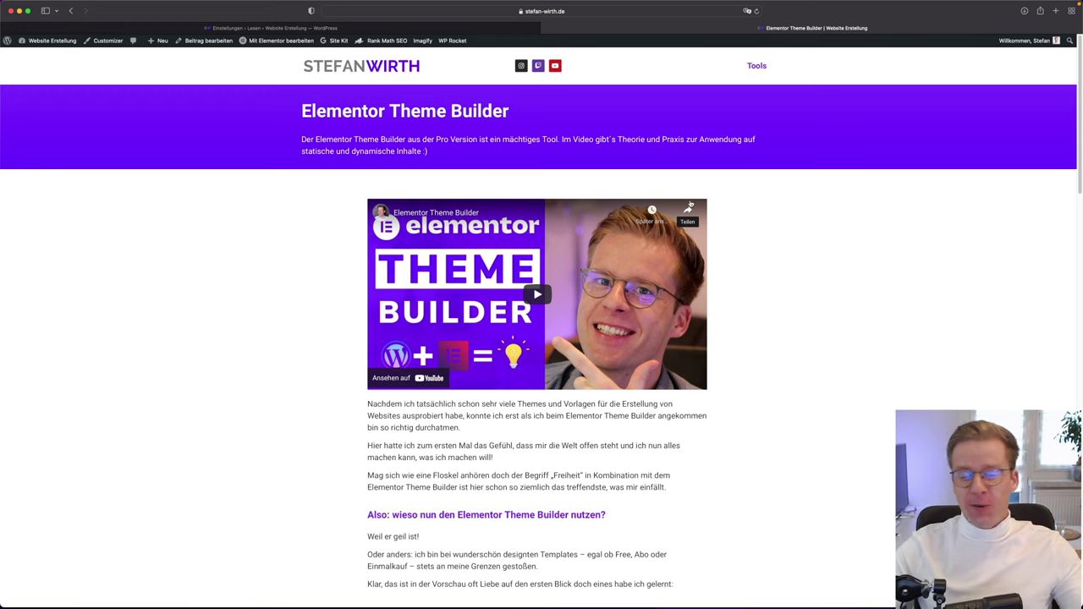
key(super+bracketleft)
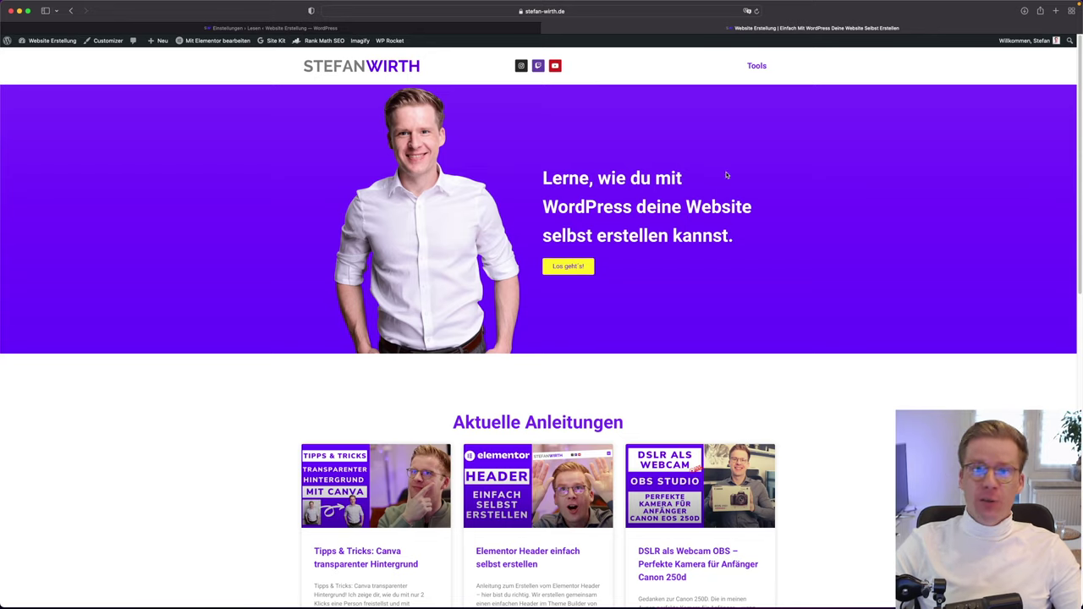
Open the post categories page in the WordPress dashboard and consult the planned category structure in the Kategorien-Video document
click(251, 28)
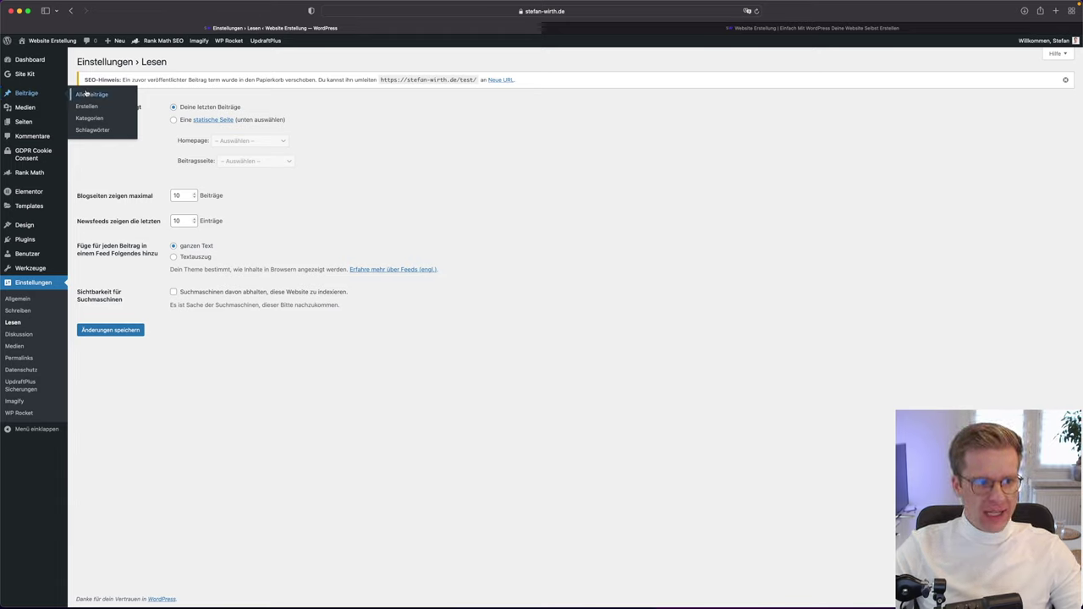
click(89, 119)
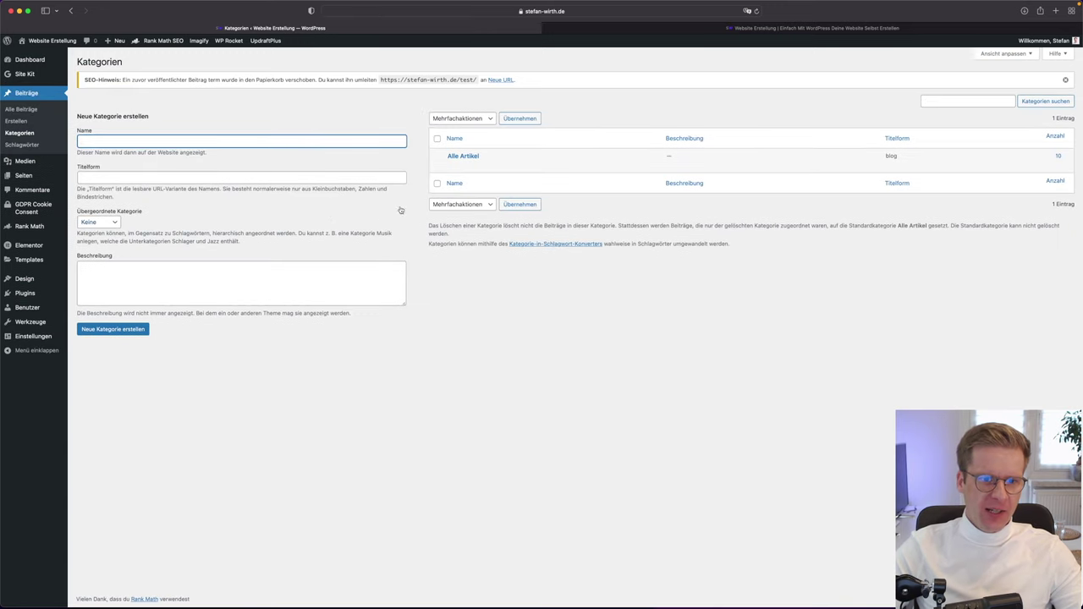
mouse_move(635, 604)
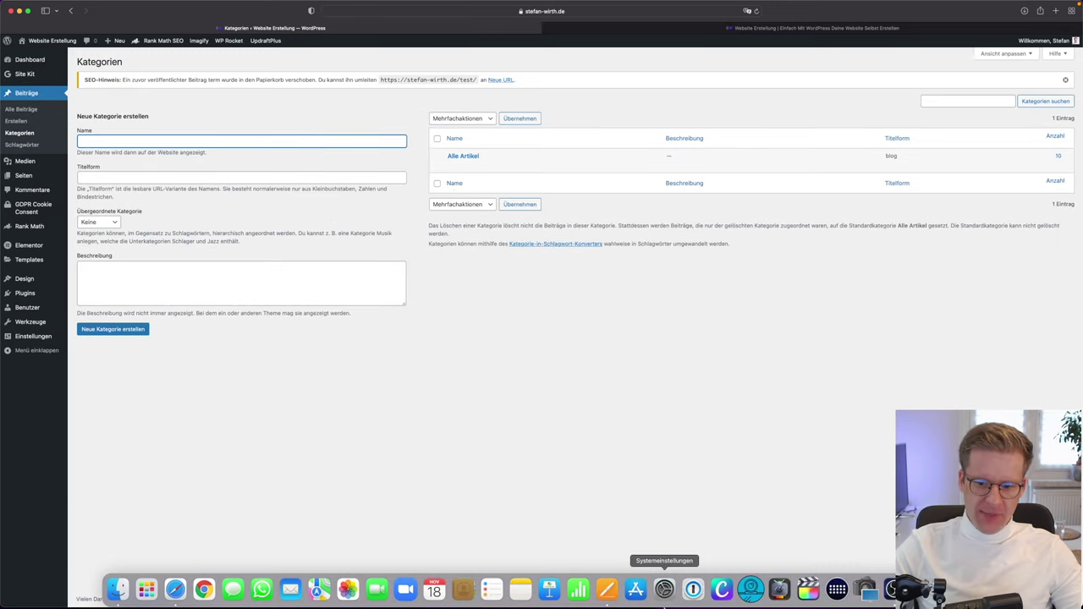
click(865, 589)
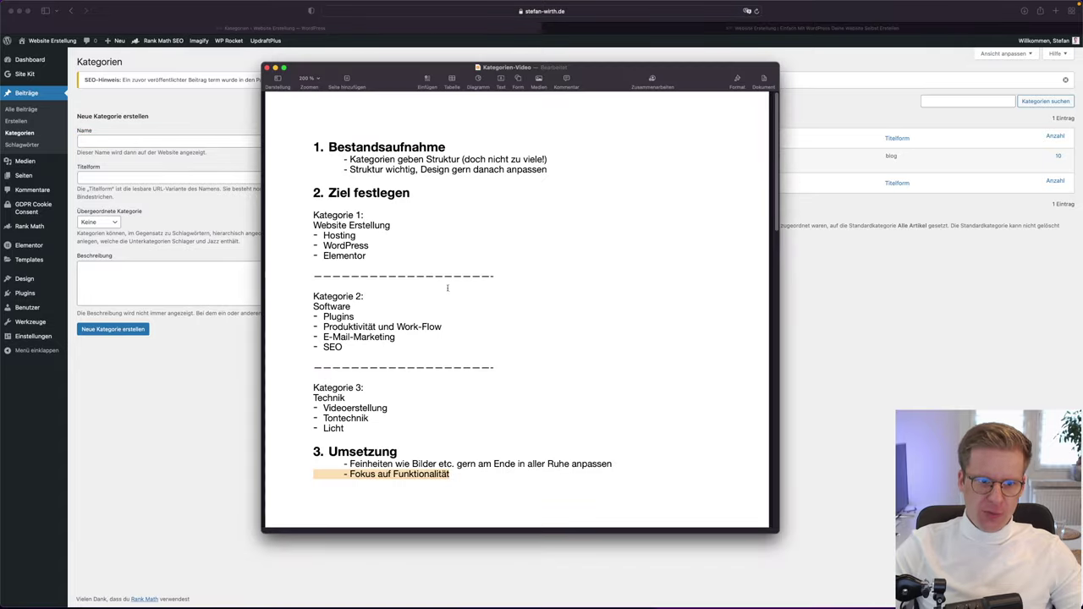
drag(379, 67, 421, 121)
key(super+h)
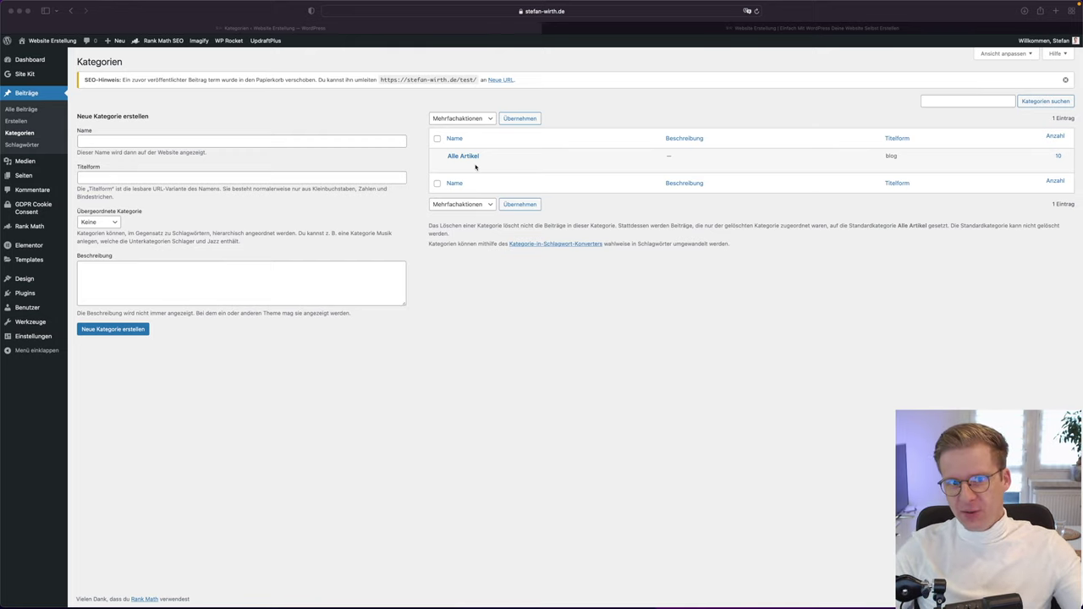
Create the top-level category Website Erstellung, view its edit page and return to the category list
click(170, 144)
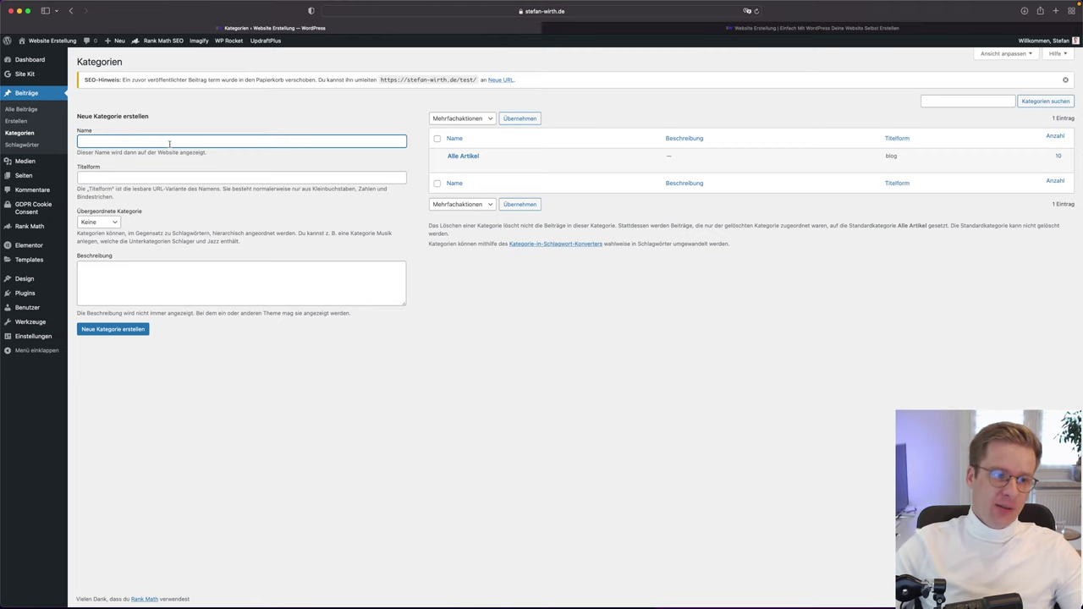
text(Websit)
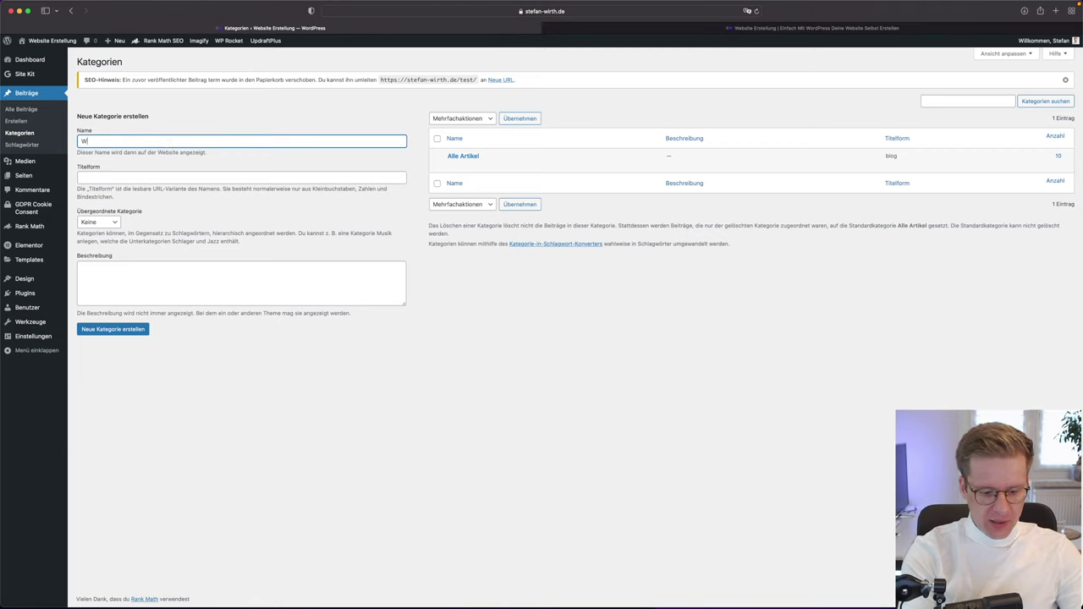
text(Erstellung)
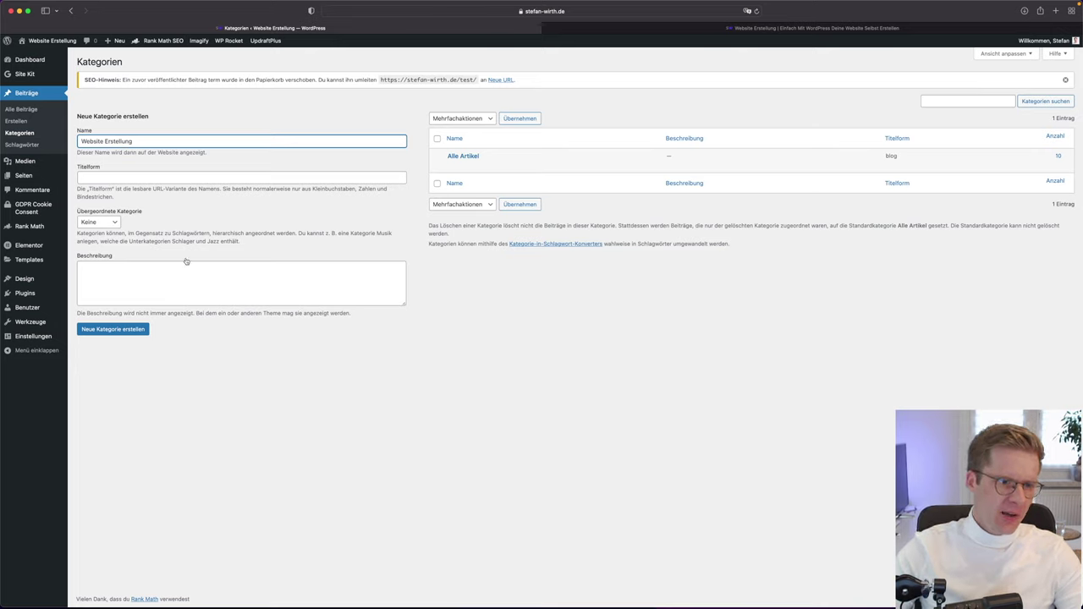
click(121, 177)
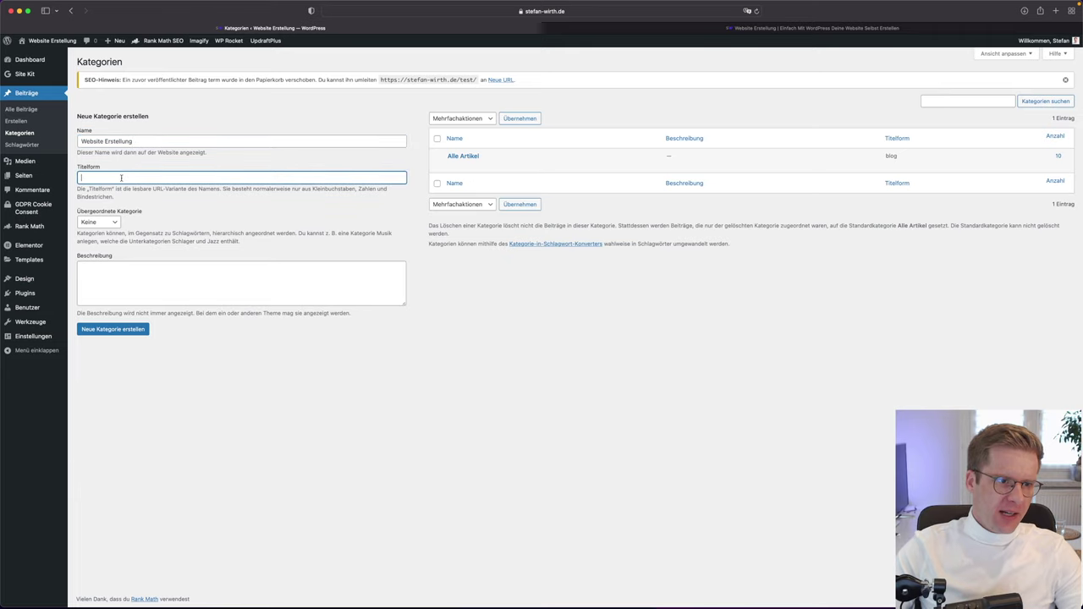
click(140, 331)
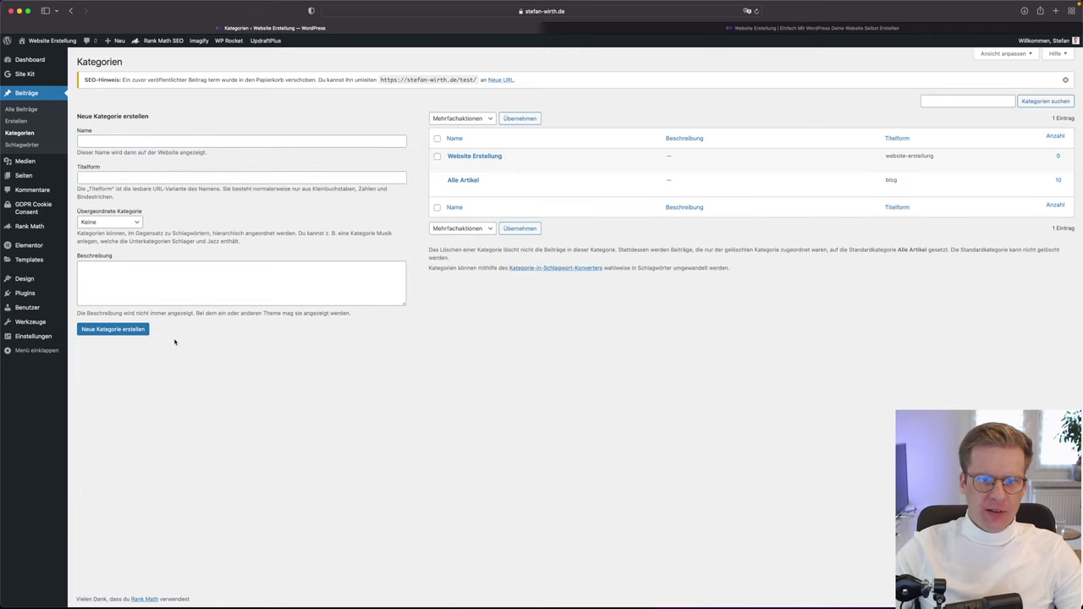
click(483, 157)
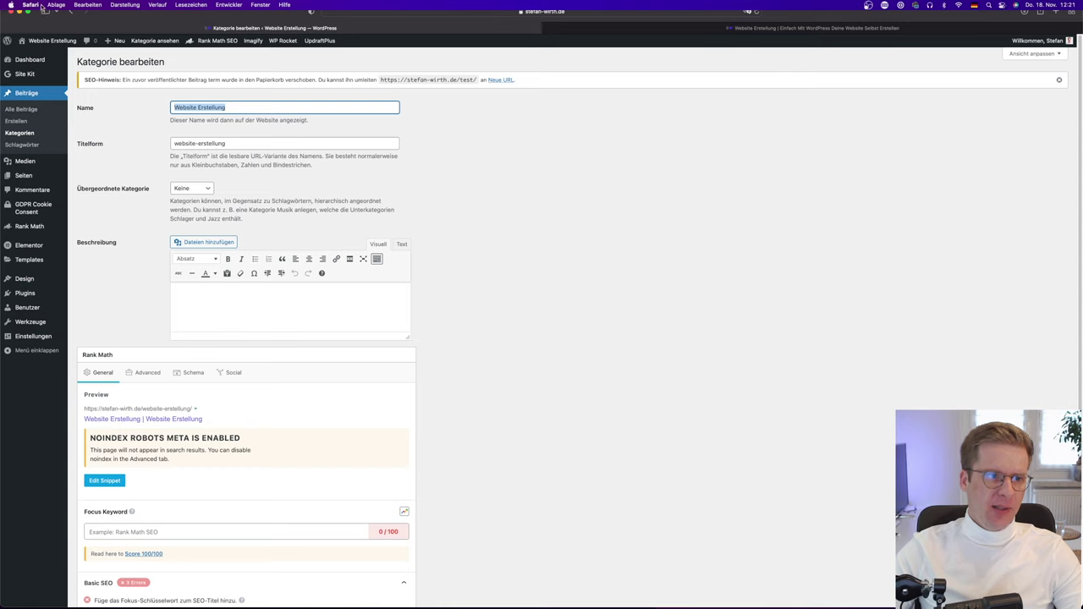
click(71, 11)
Create the top-level categories Software and Technik, leaving the slug and description empty
click(140, 140)
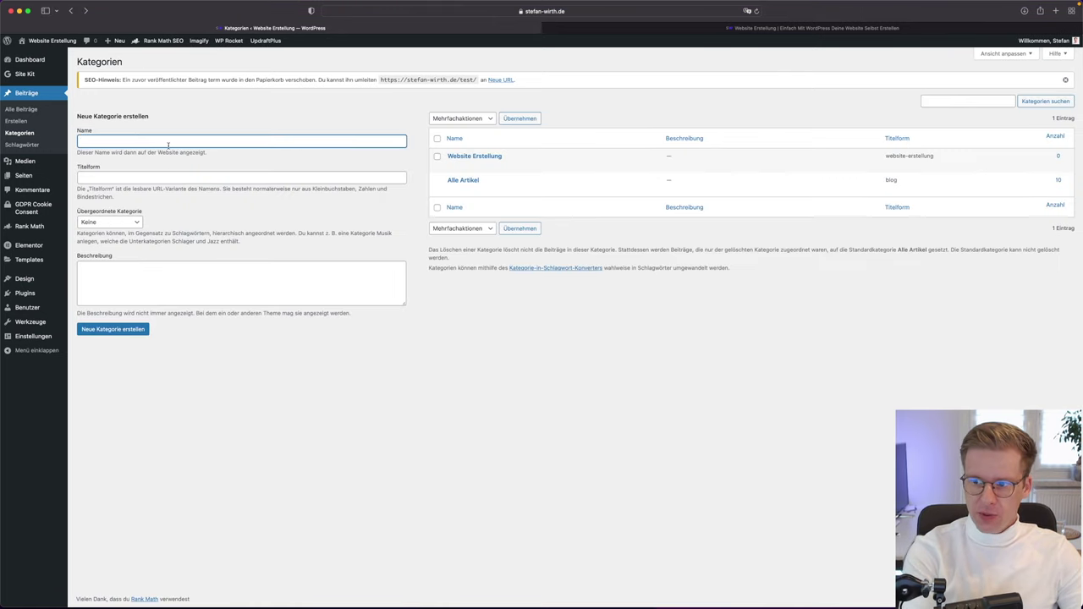
text(Software)
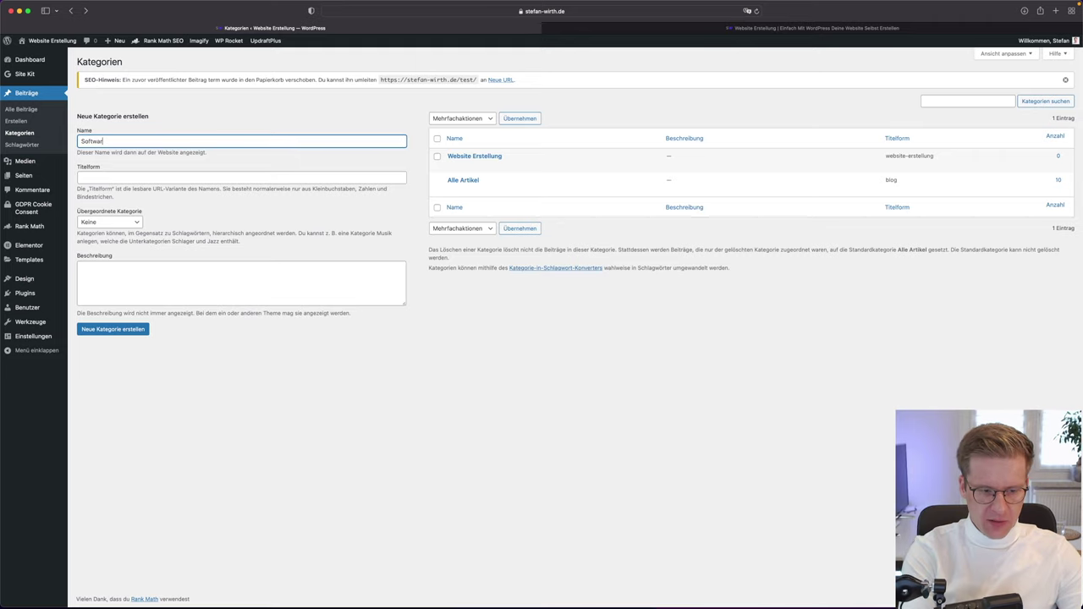
click(89, 327)
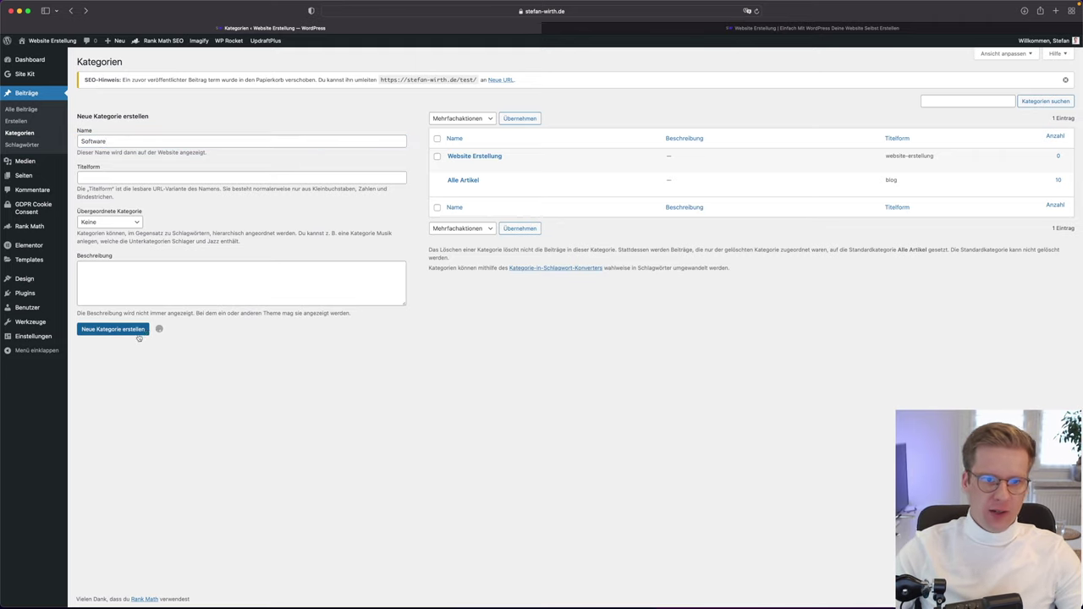
click(208, 140)
text(Technik)
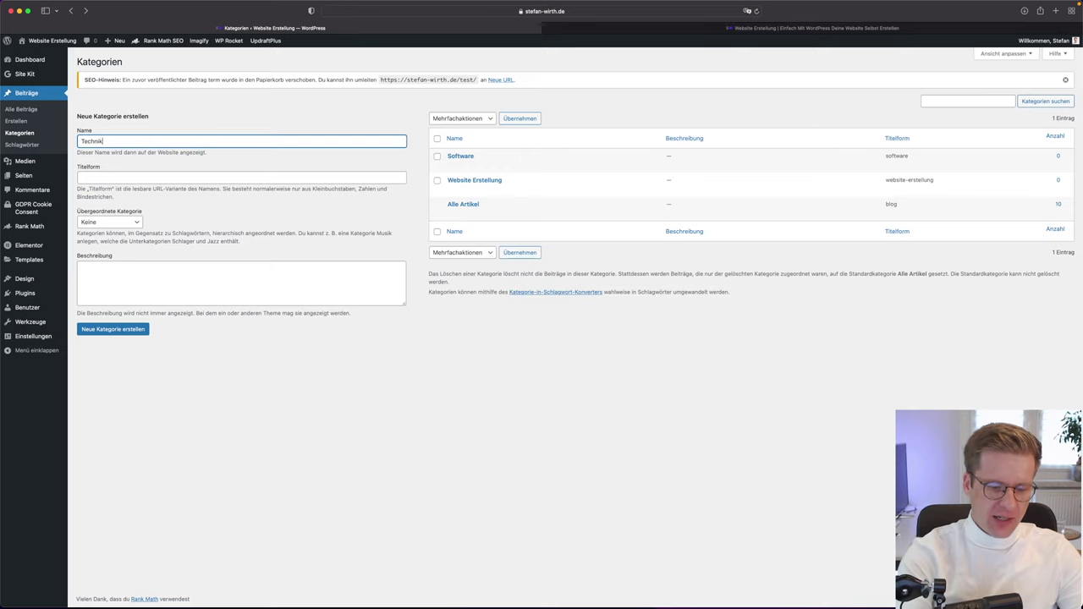
click(135, 329)
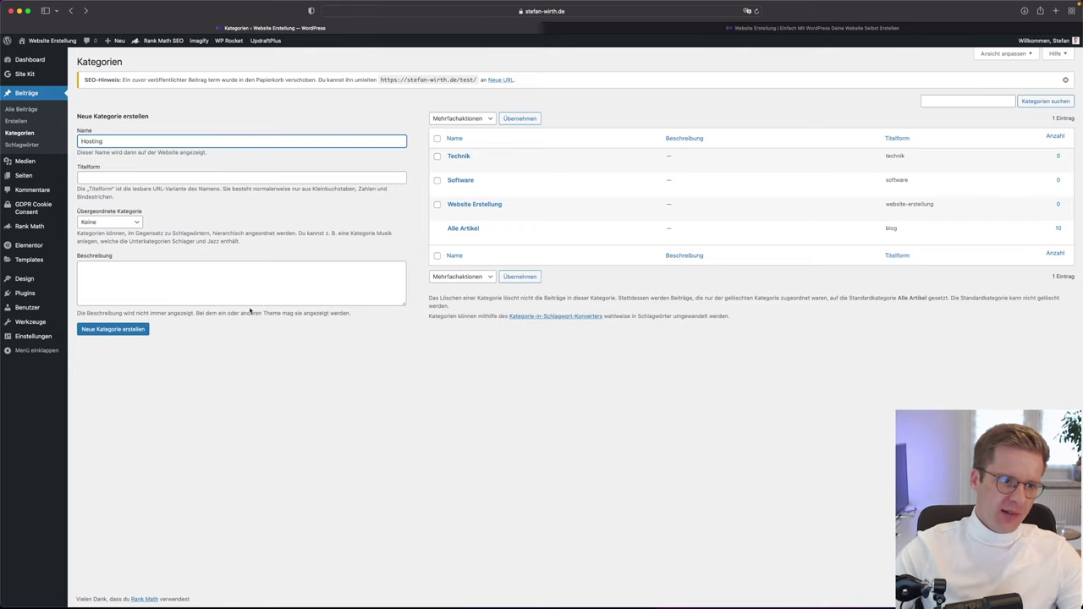
Create the category Hosting as a subcategory of Website Erstellung
click(105, 223)
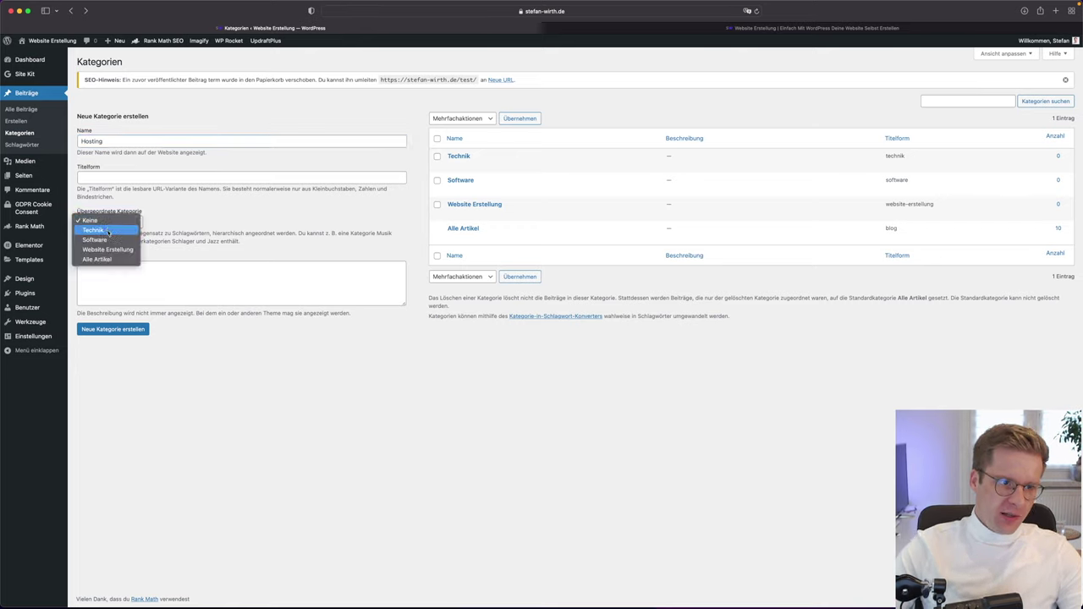
click(108, 249)
click(137, 330)
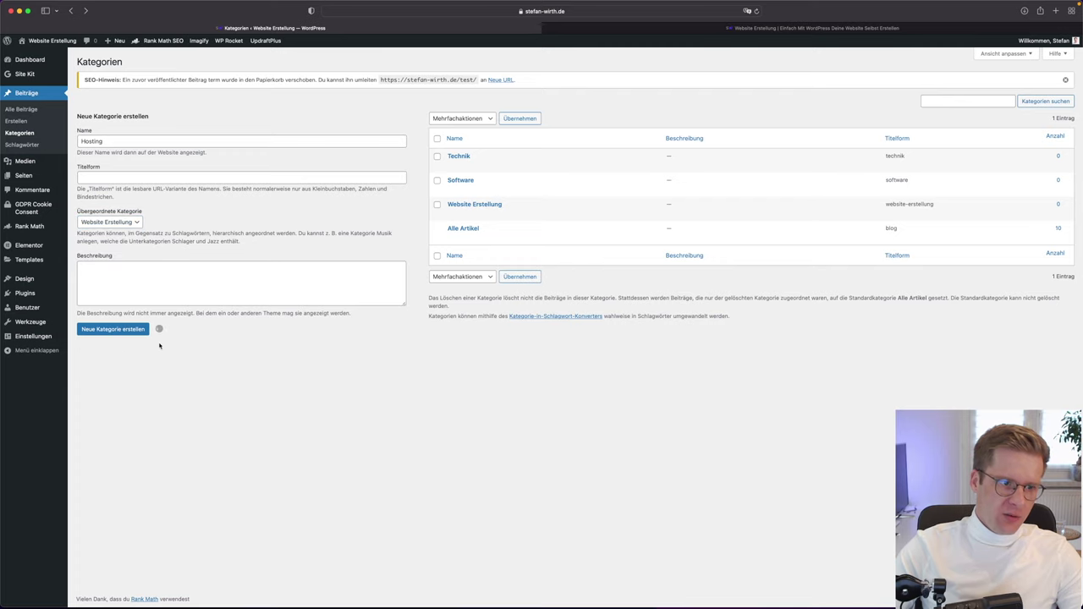
Create the category WordPress with Website Erstellung as its parent category
click(170, 142)
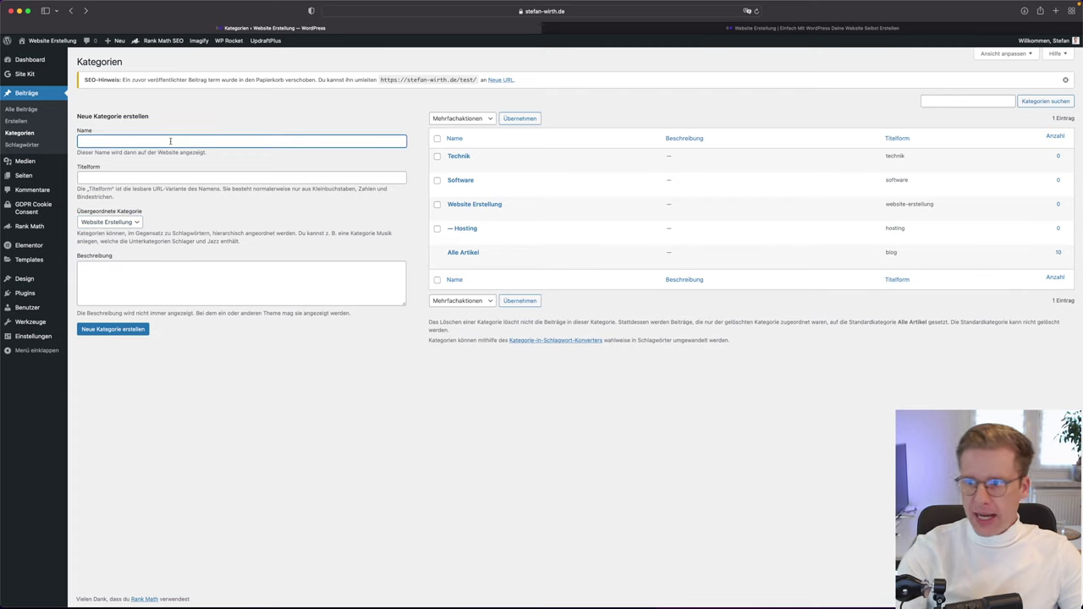
text(WordPress)
click(109, 221)
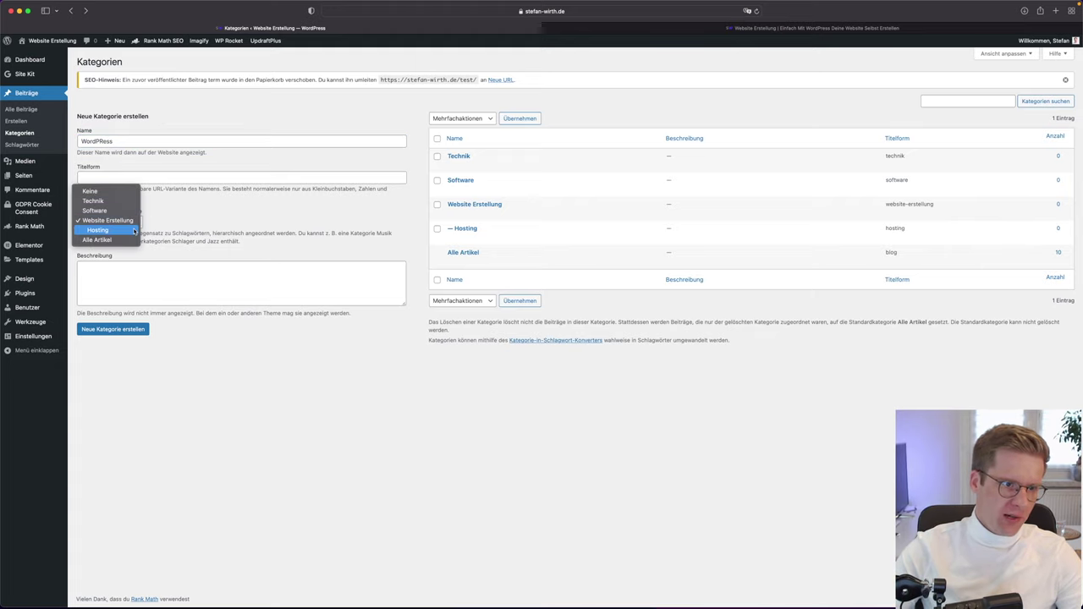
click(108, 219)
click(118, 329)
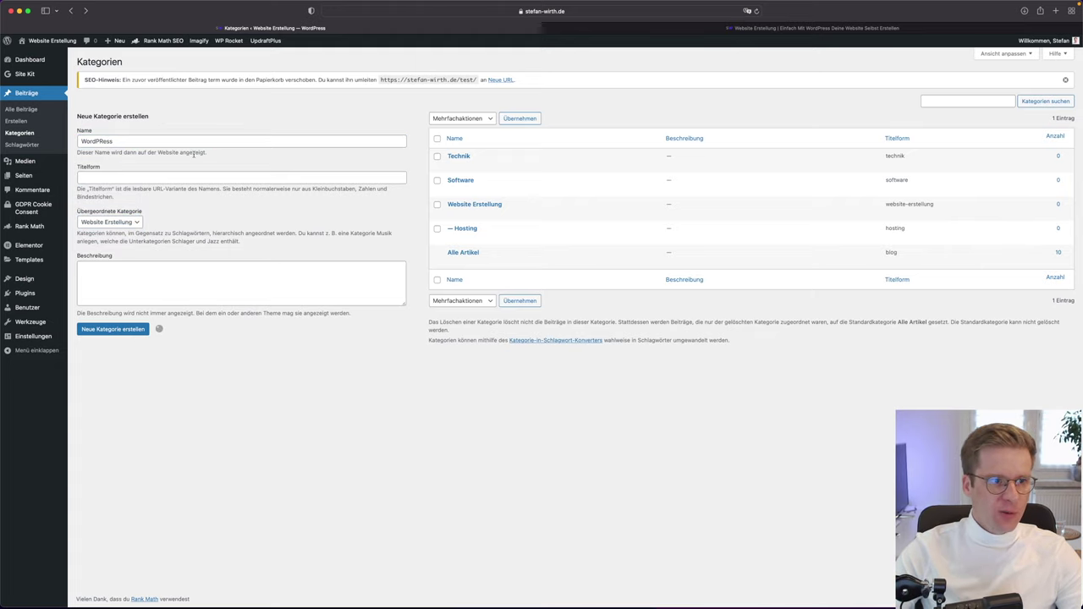
Add an Elementor subcategory under Website Erstellung
text(Elementor)
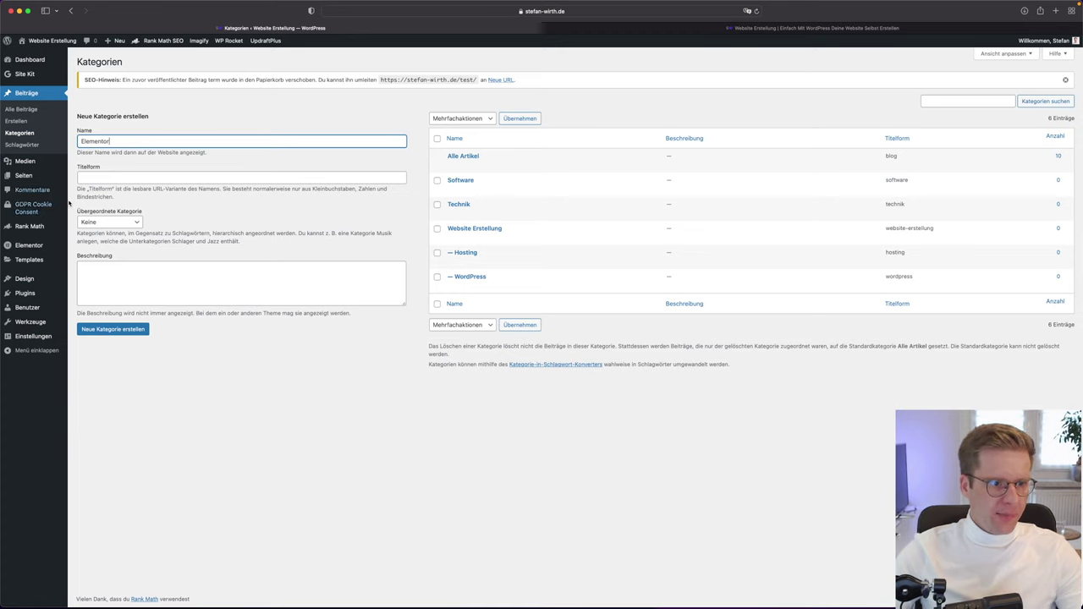
click(108, 222)
click(117, 260)
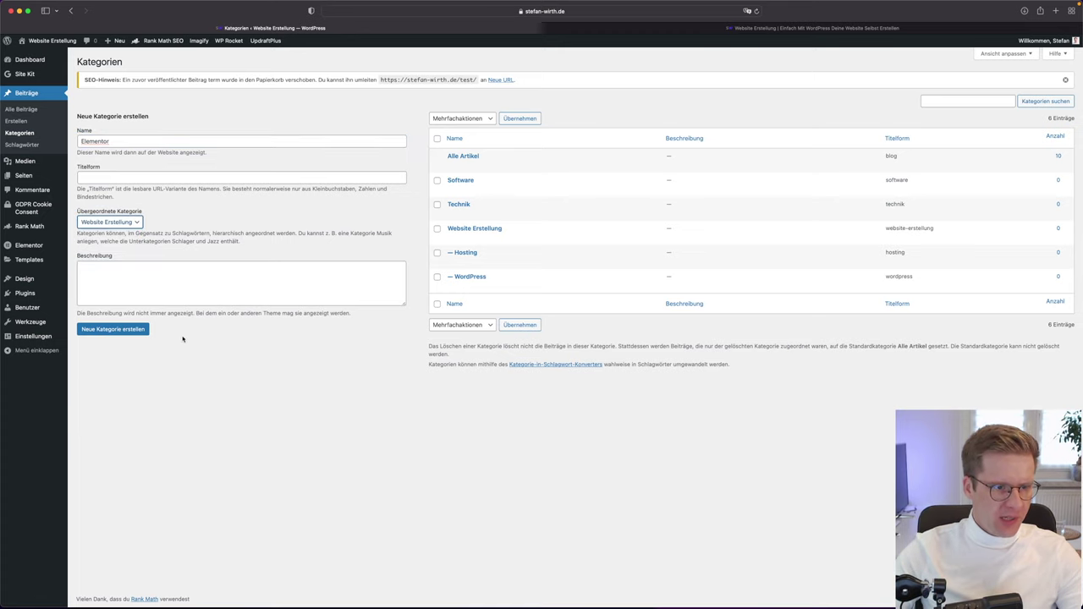
click(131, 330)
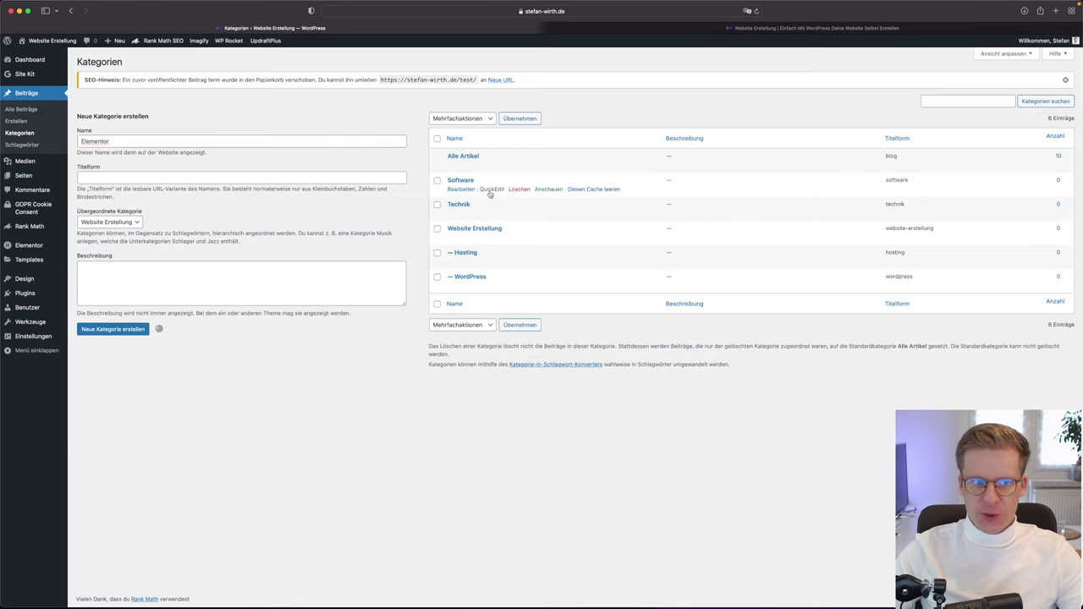
Create the category Plugins with Software as its parent category
click(192, 142)
text(Plugins)
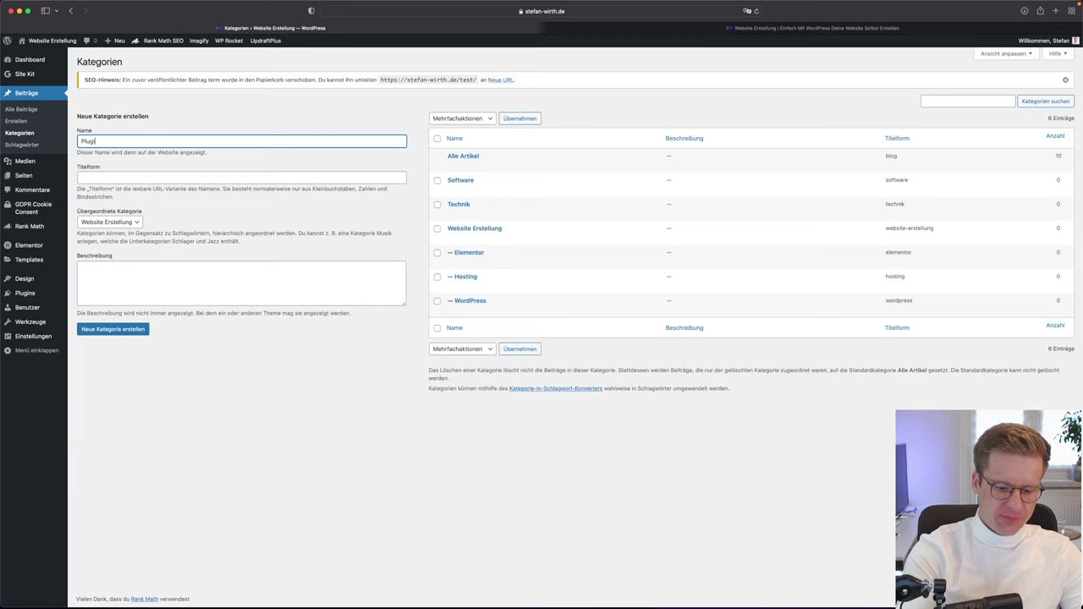
click(122, 223)
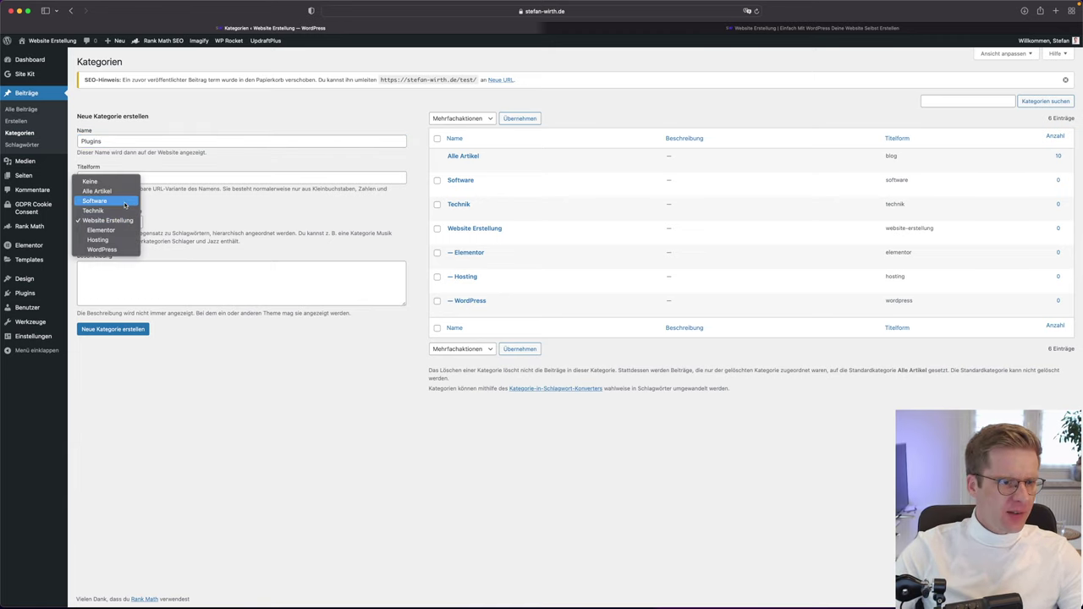
click(94, 201)
click(116, 330)
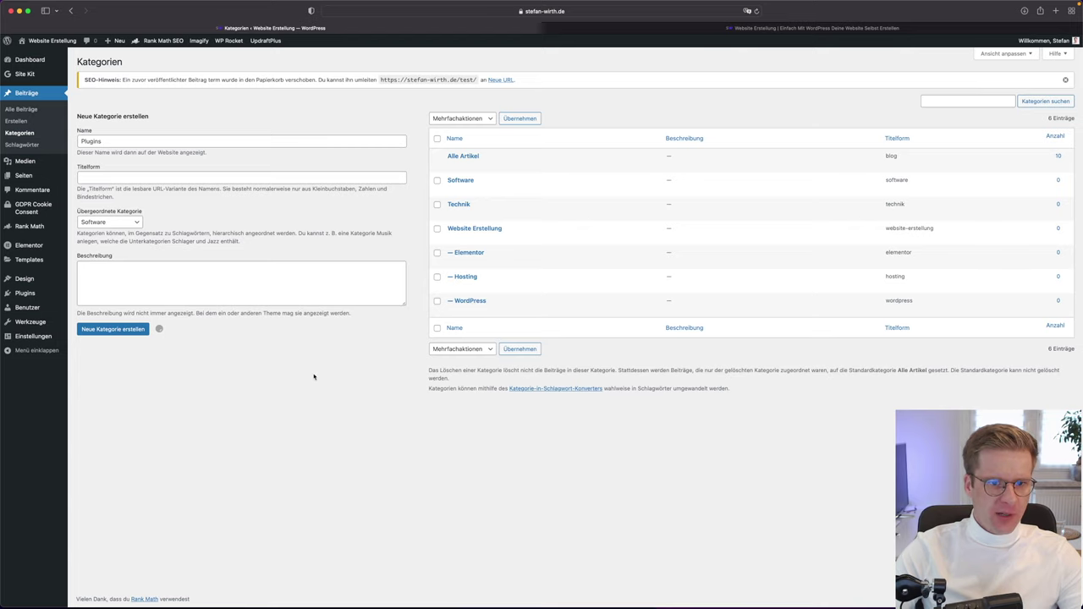
Create the subcategory Produktivität und Work-Flow under Software, check its slug on the edit page and return to the category list
click(110, 140)
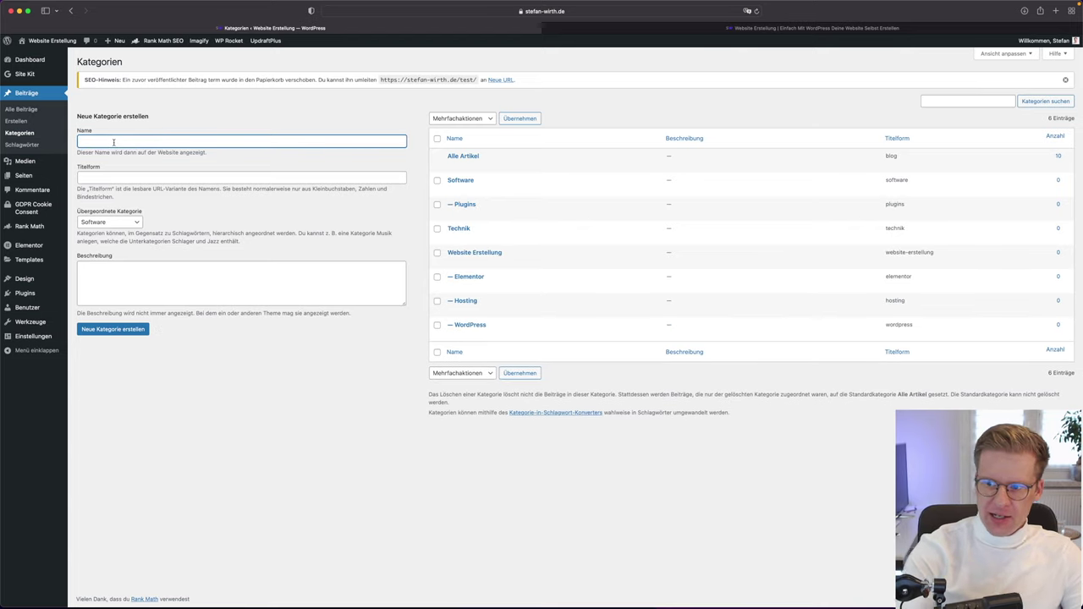
text(Produktivität)
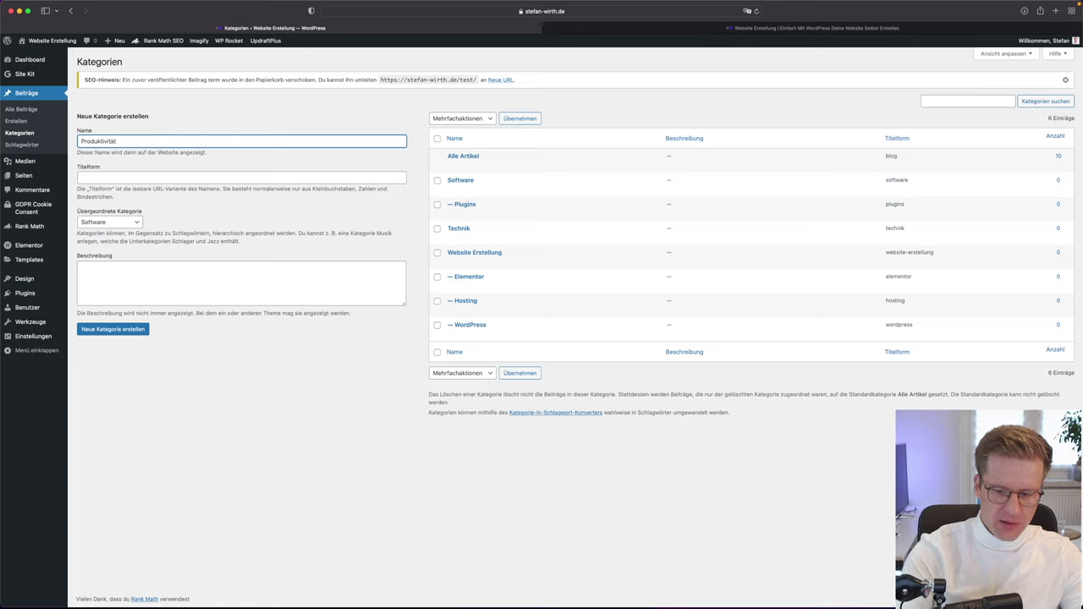
text( und Wo)
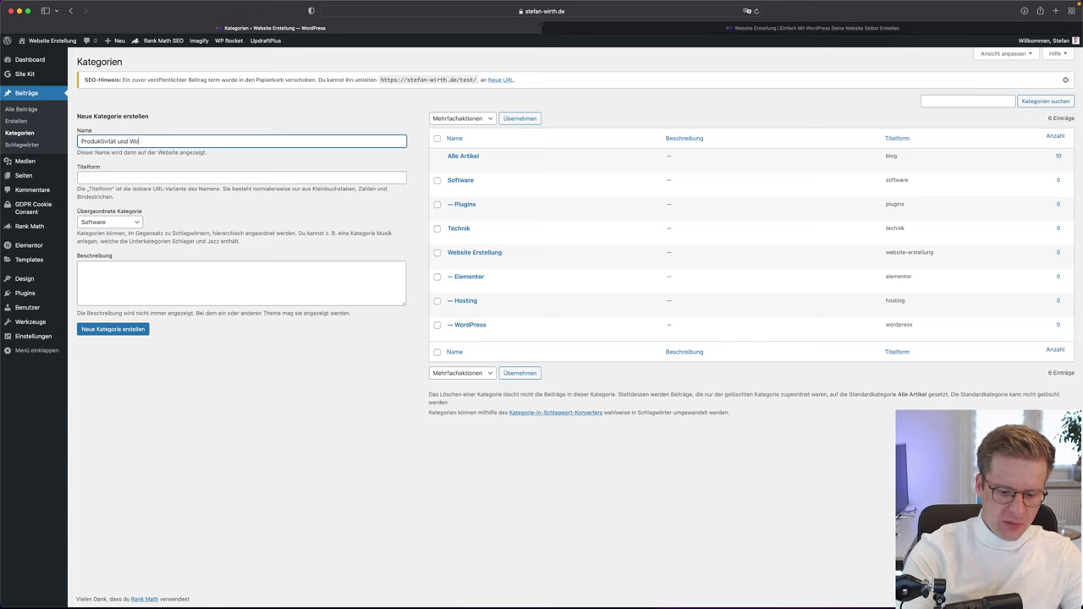
text(rk-Flow)
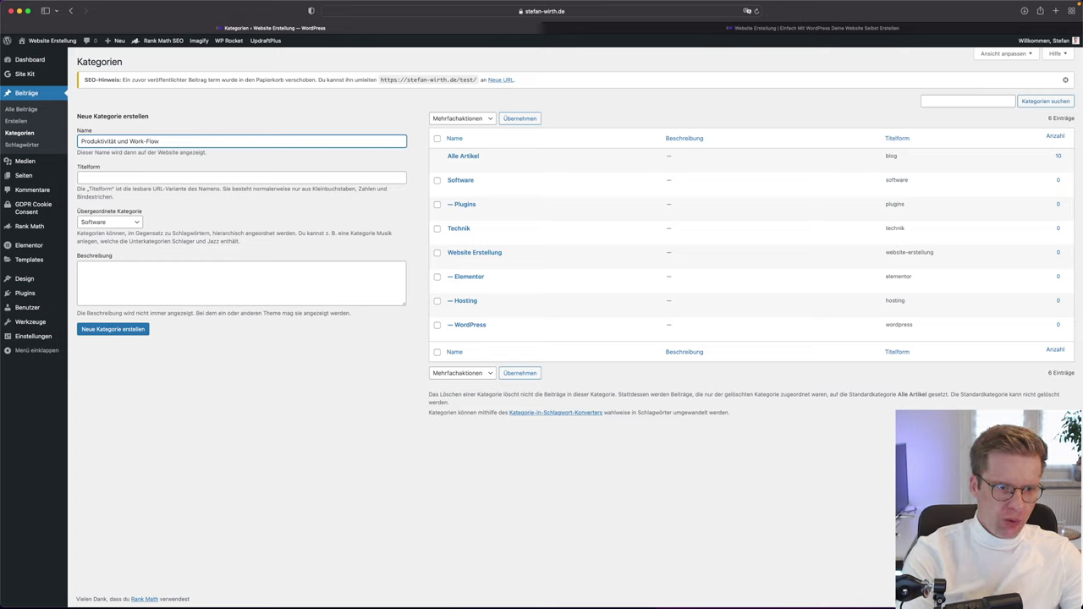
click(110, 222)
click(110, 221)
click(144, 330)
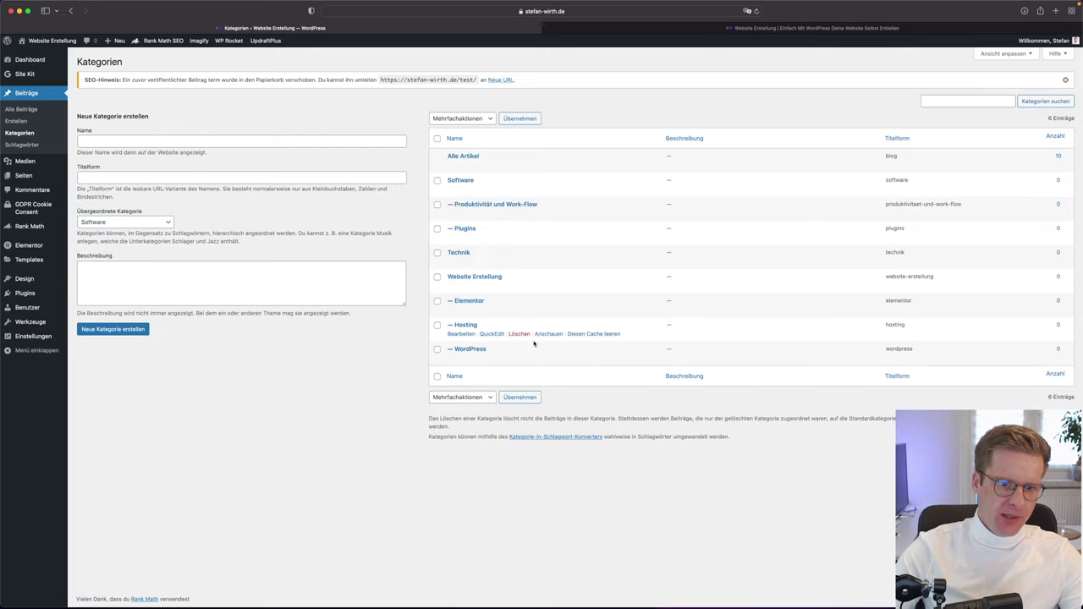
click(494, 205)
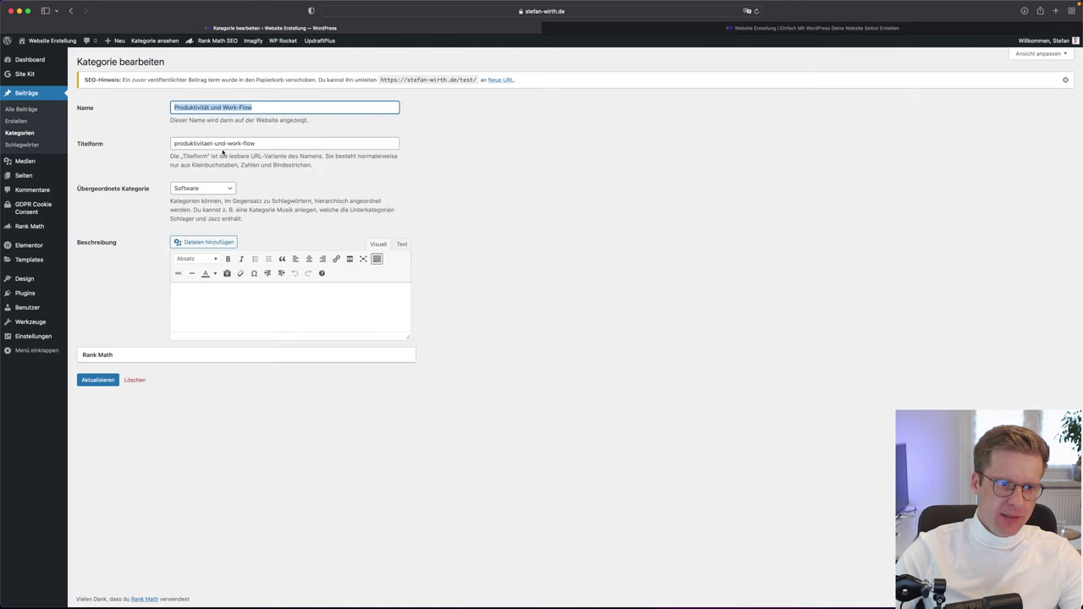
click(70, 13)
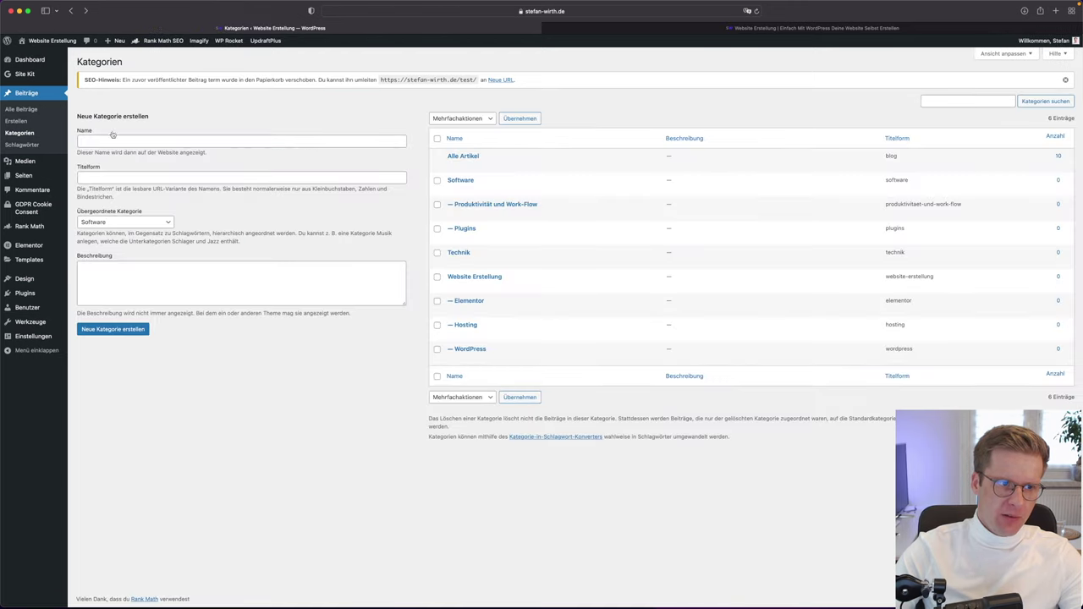
Create the category E-Mail-Marketing with Software as its parent category
text(E-Mail)
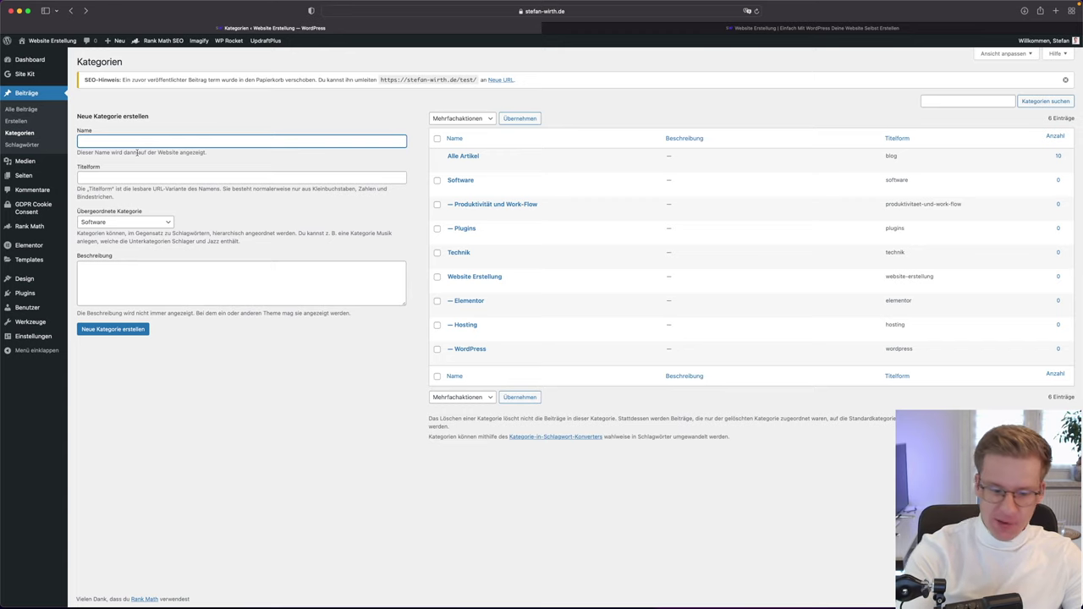
text(-M)
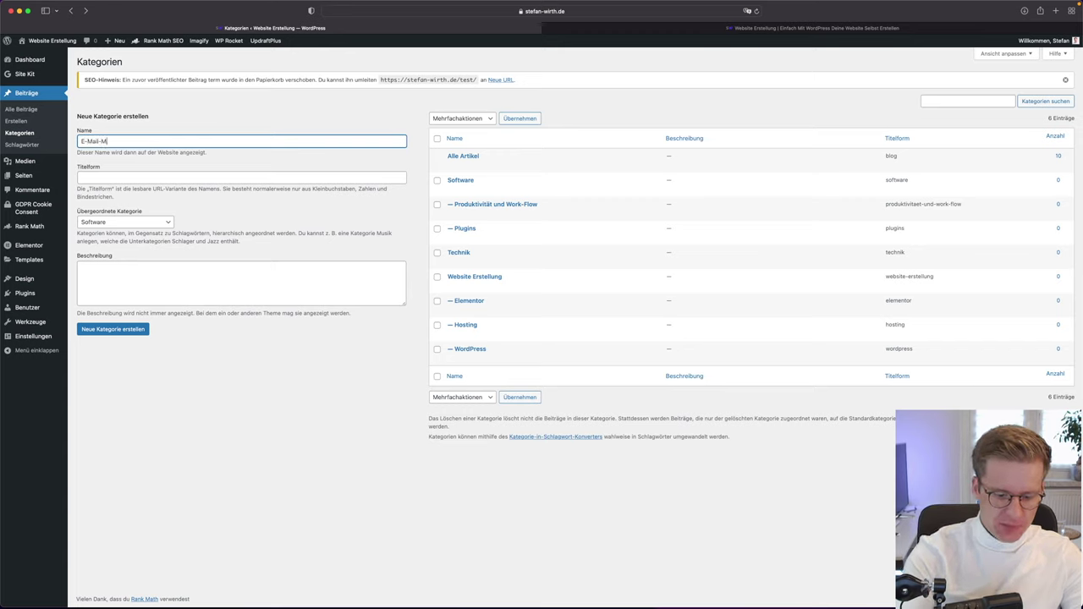
text(arketing)
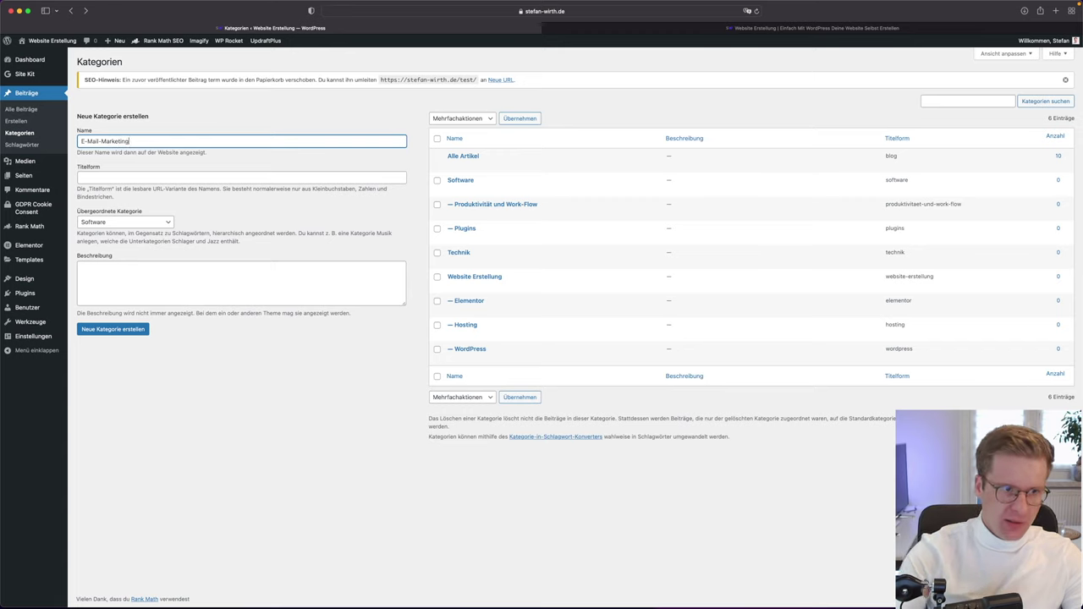
click(135, 224)
click(135, 259)
click(154, 221)
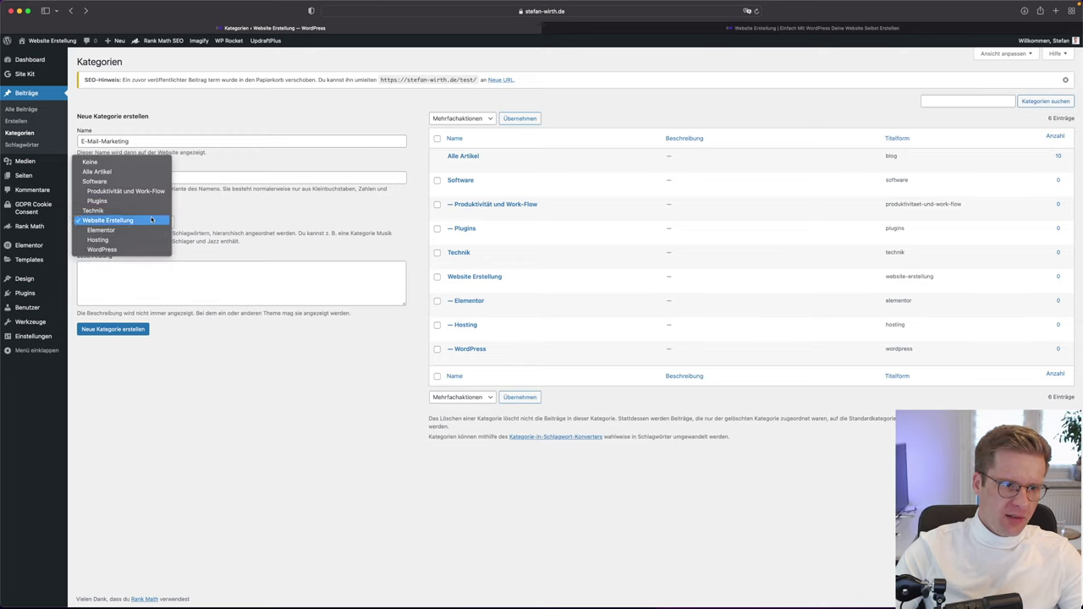
click(137, 182)
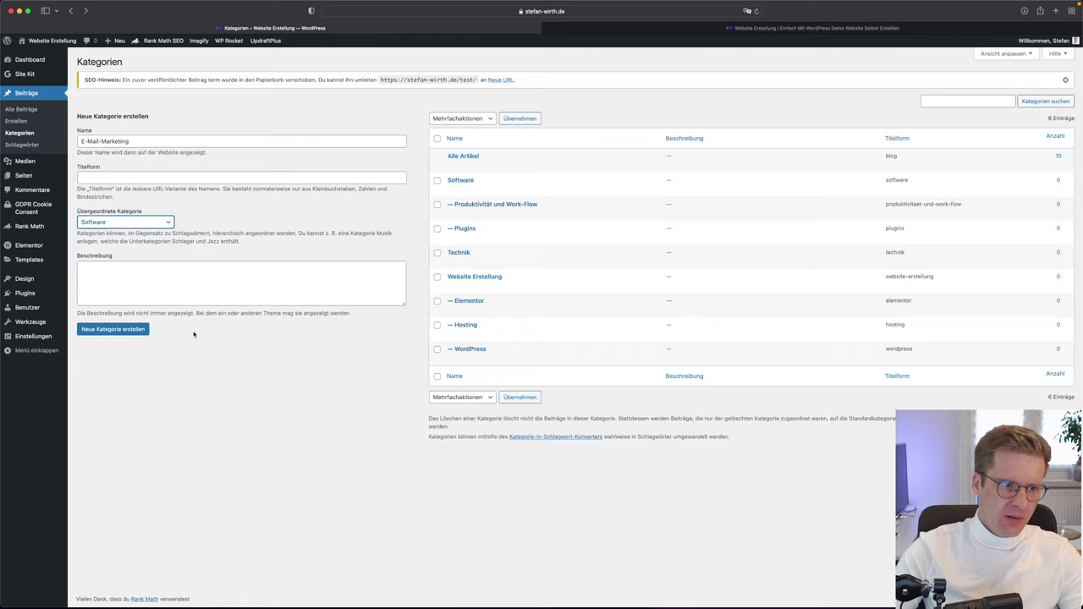
click(140, 331)
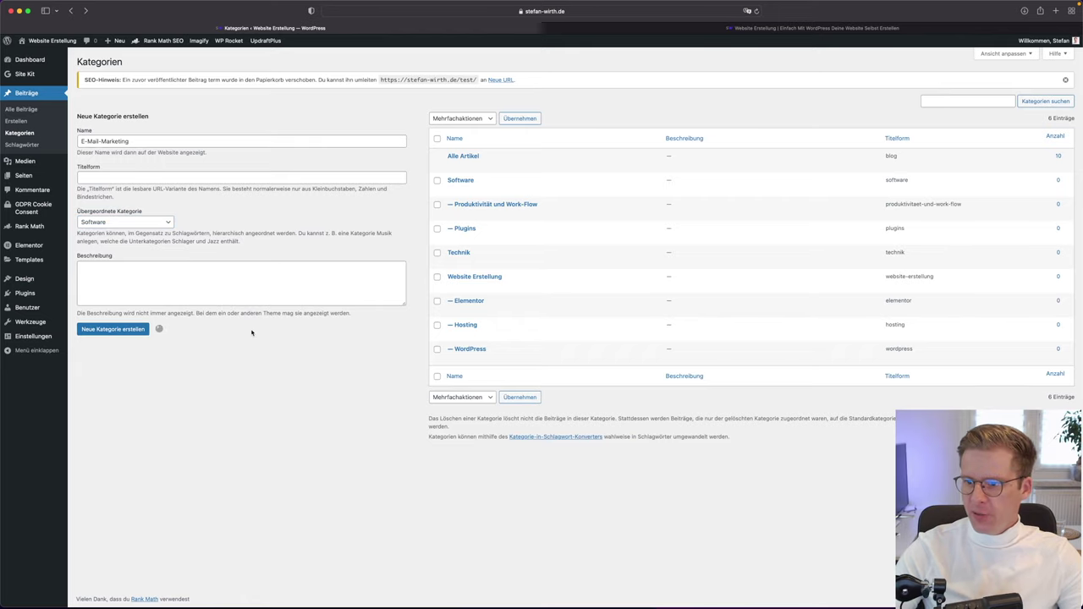
Add an SEO subcategory under Software
click(211, 140)
text(SEO)
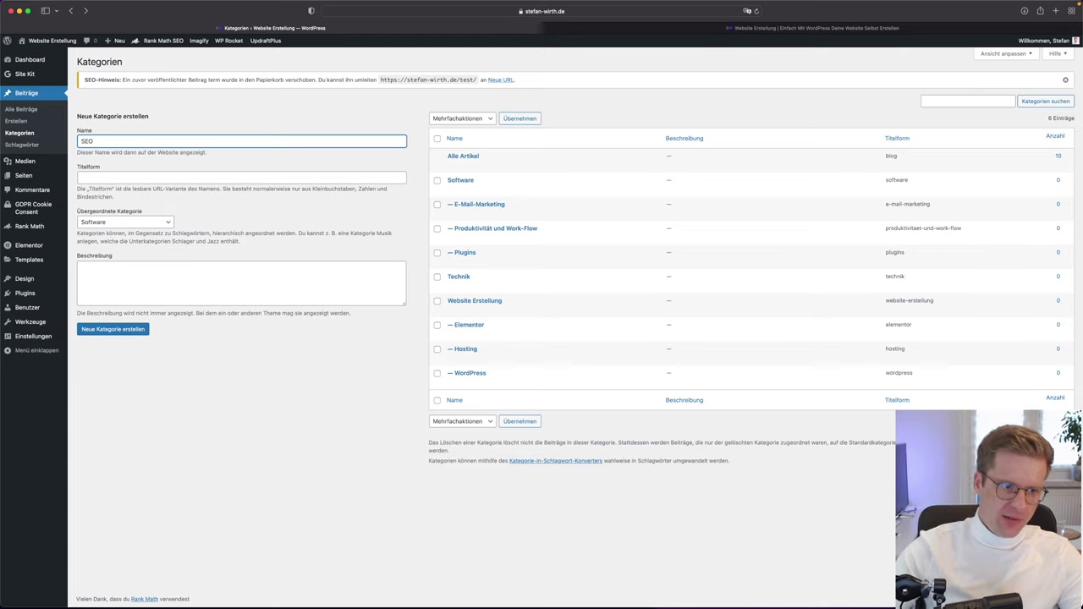
click(127, 223)
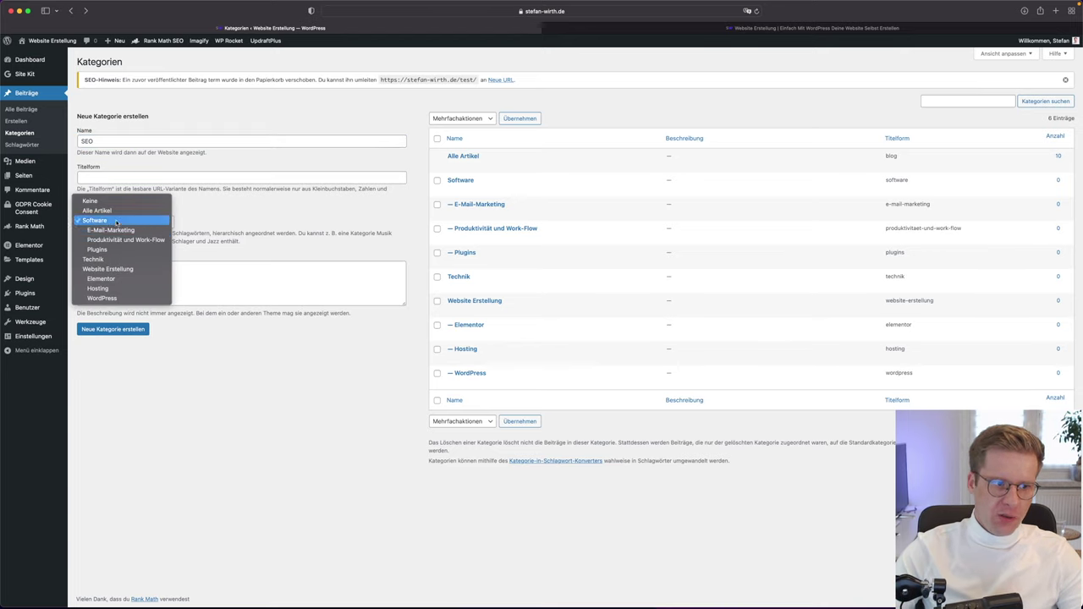
click(116, 222)
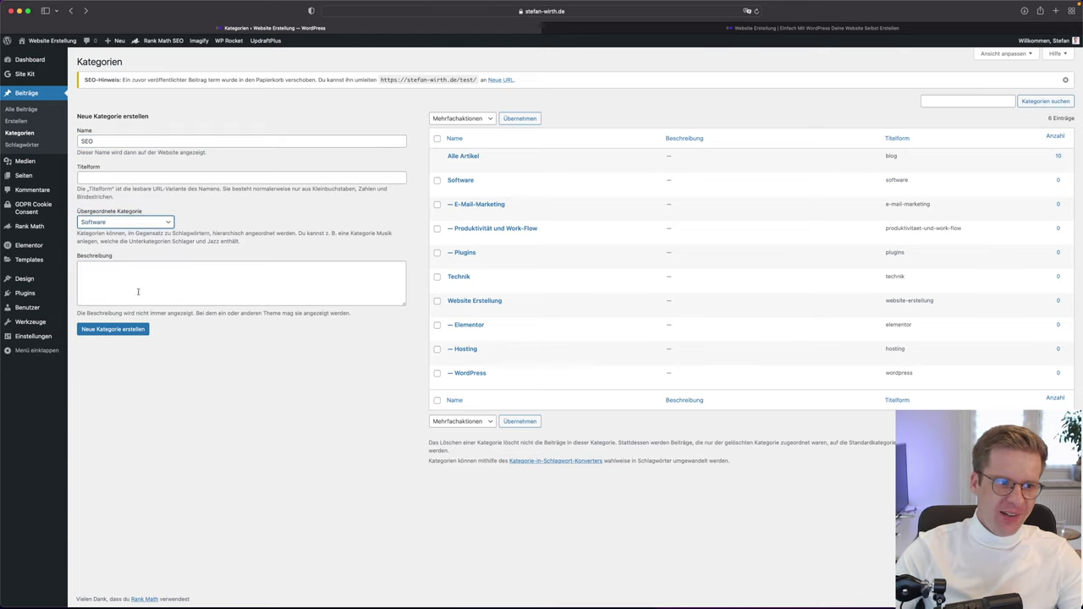
click(144, 330)
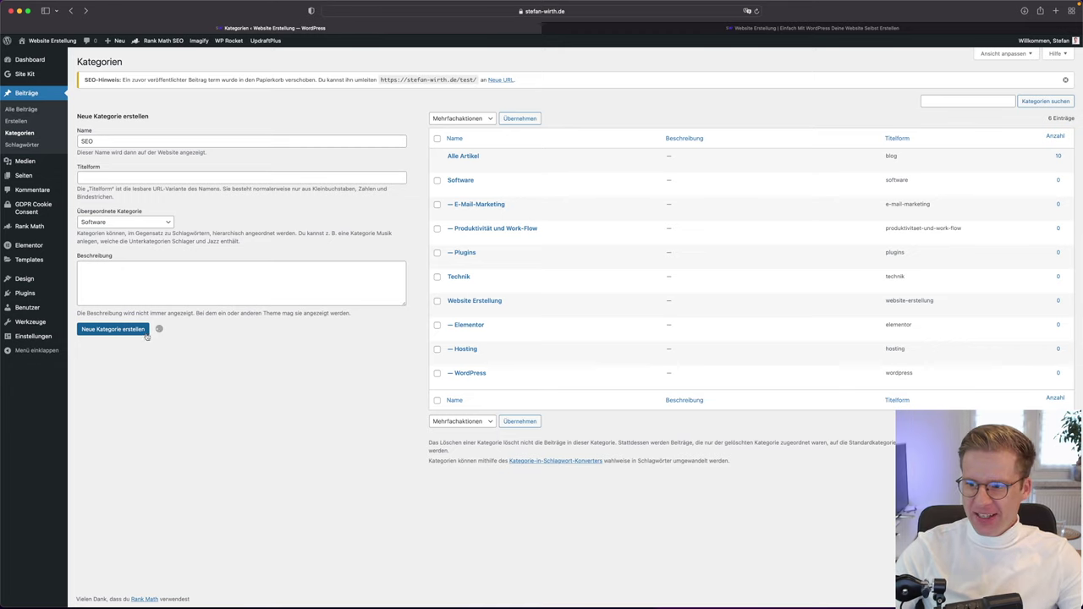
Create the category Videoerstellung with Technik as its parent category
text(V)
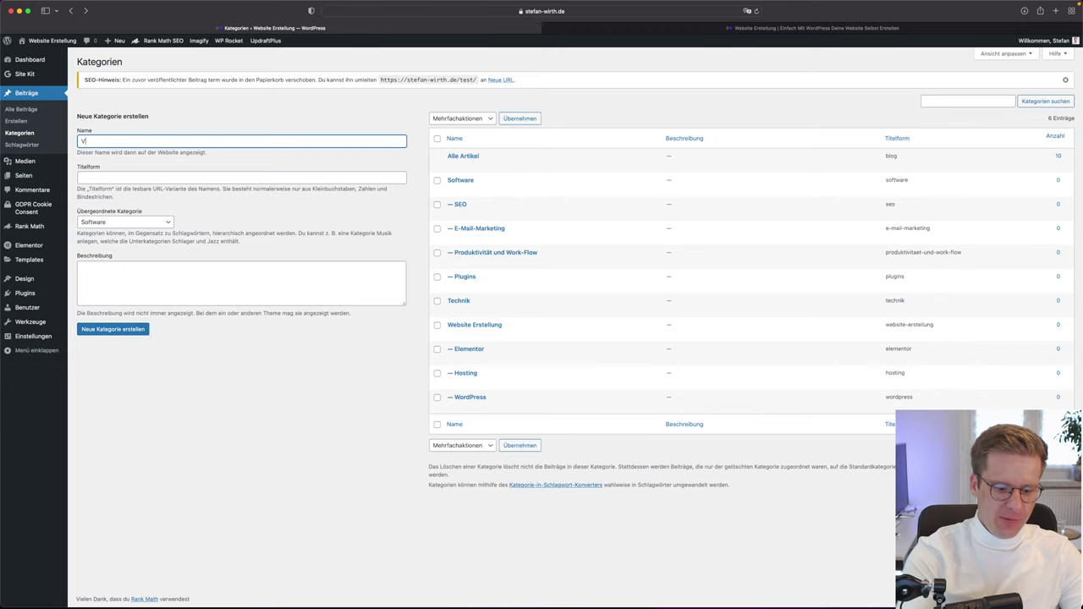
text(ideoerstellung)
click(130, 225)
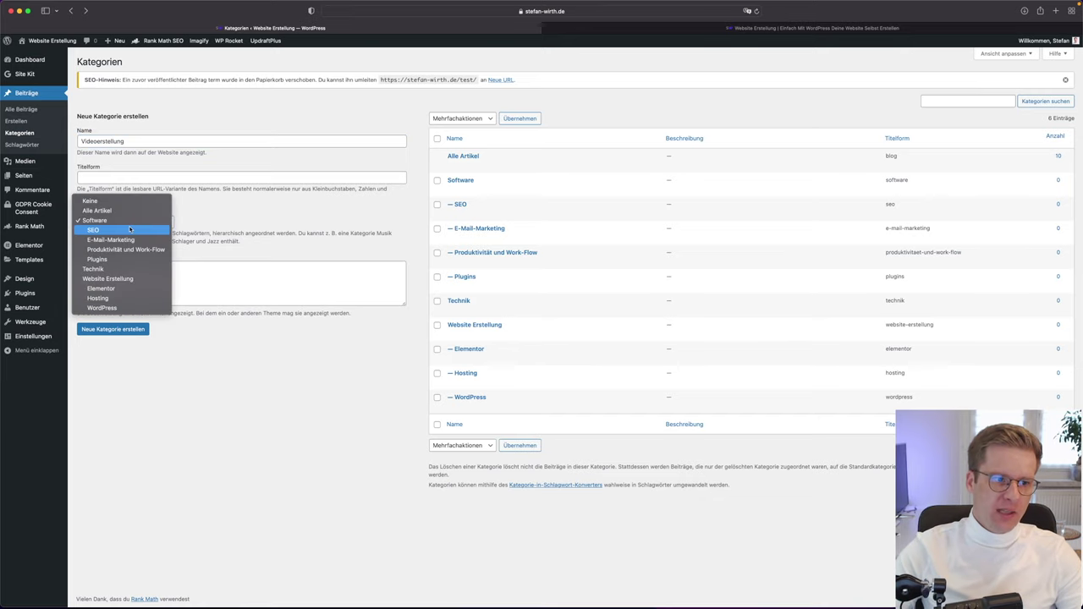
click(127, 269)
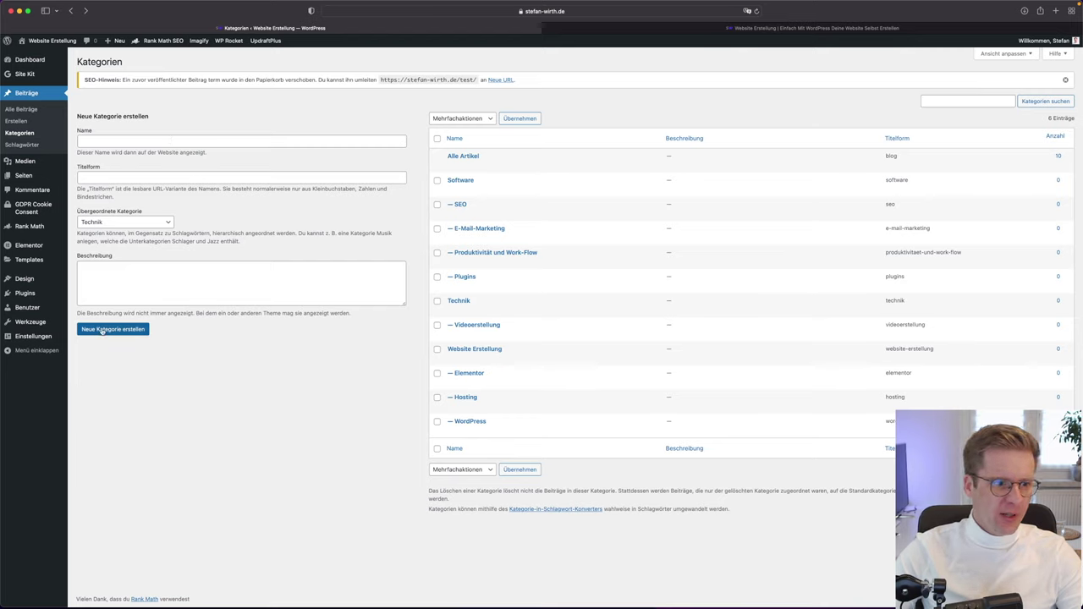
Add a Tontechnik subcategory under Technik
click(97, 140)
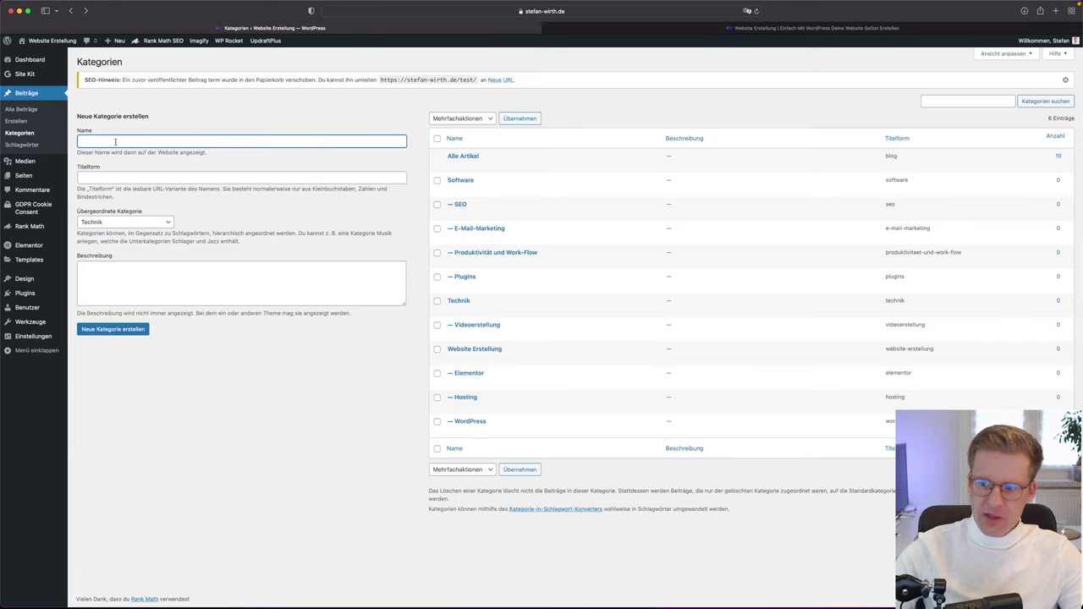
text(Tontechnik)
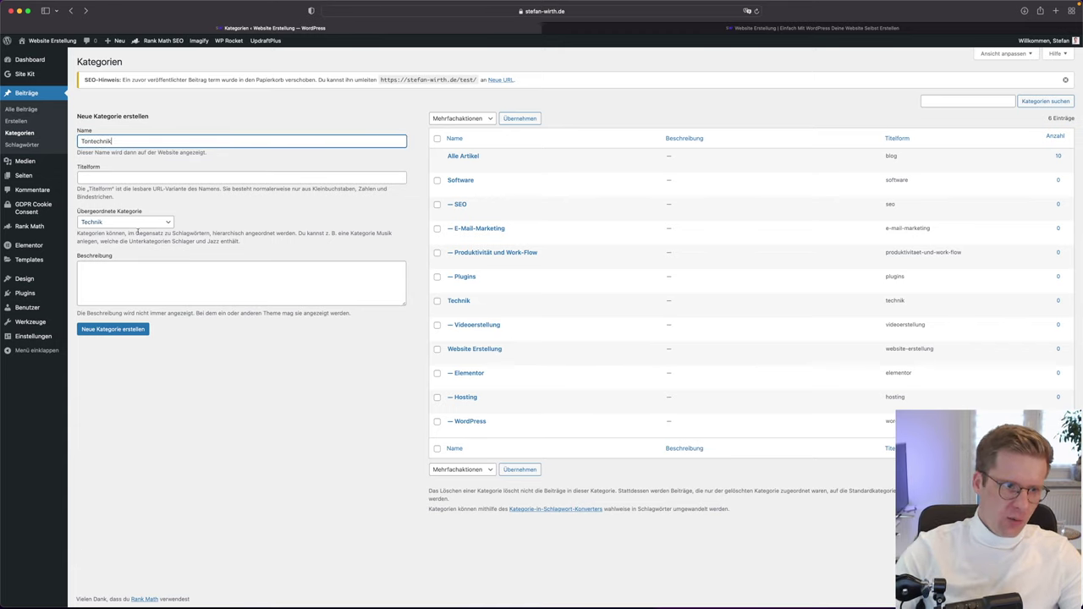
click(127, 330)
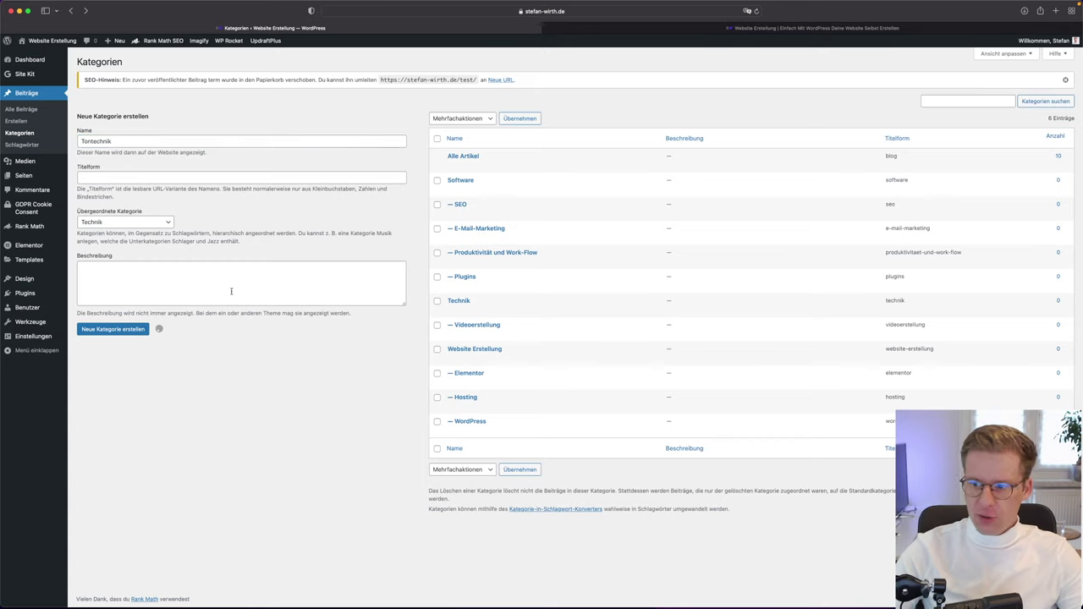
Create the category Licht with Technik as its parent category
click(147, 142)
text(Licht)
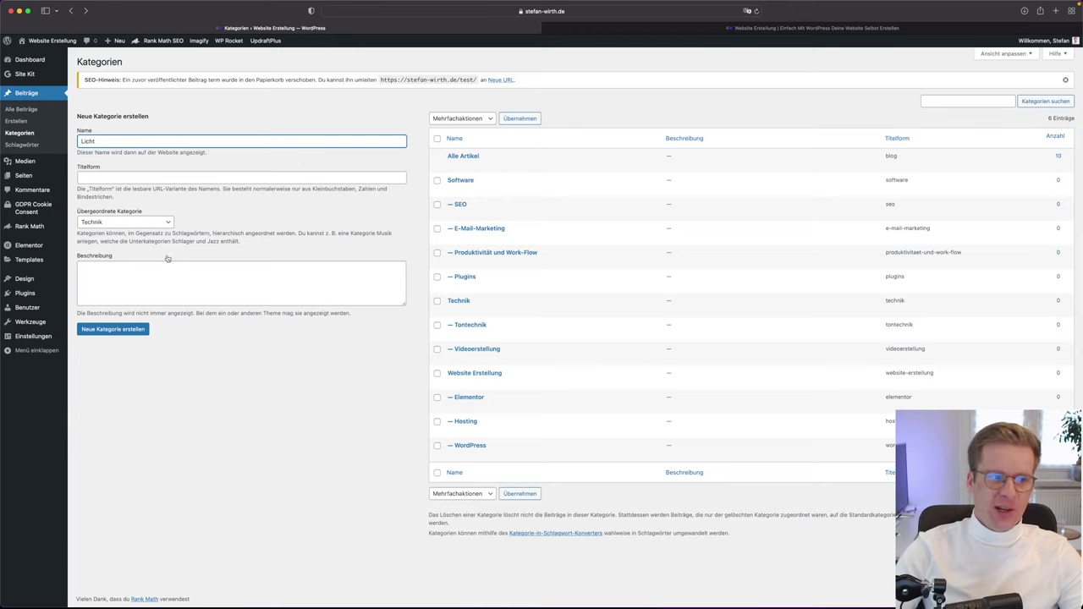
click(142, 329)
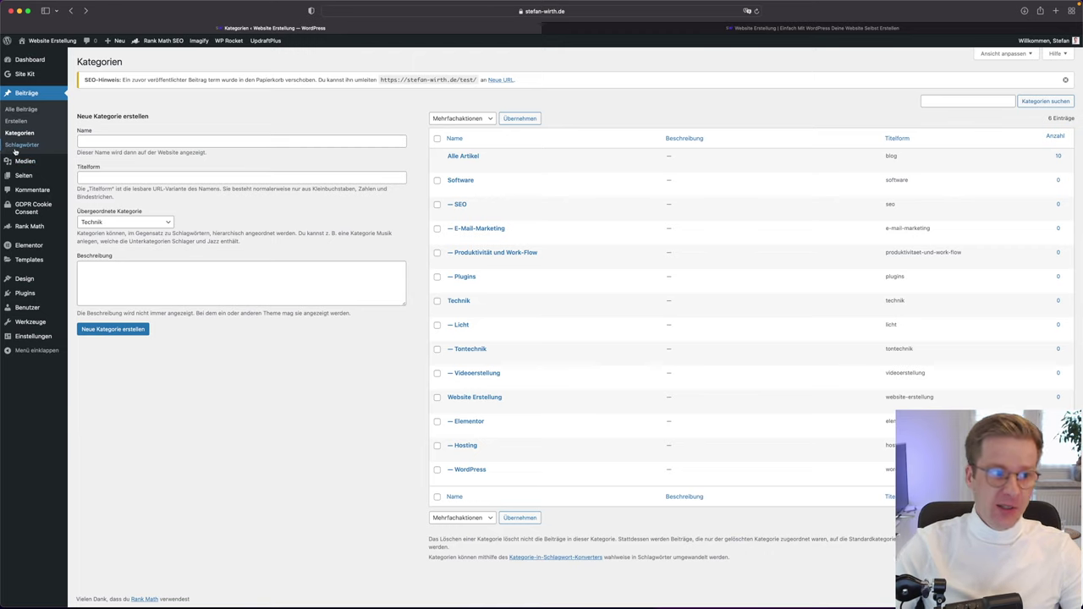
In the posts list, use QuickEdit to add the IONOS WordPress installation post to Website Erstellung, Hosting and WordPress
mouse_move(58, 234)
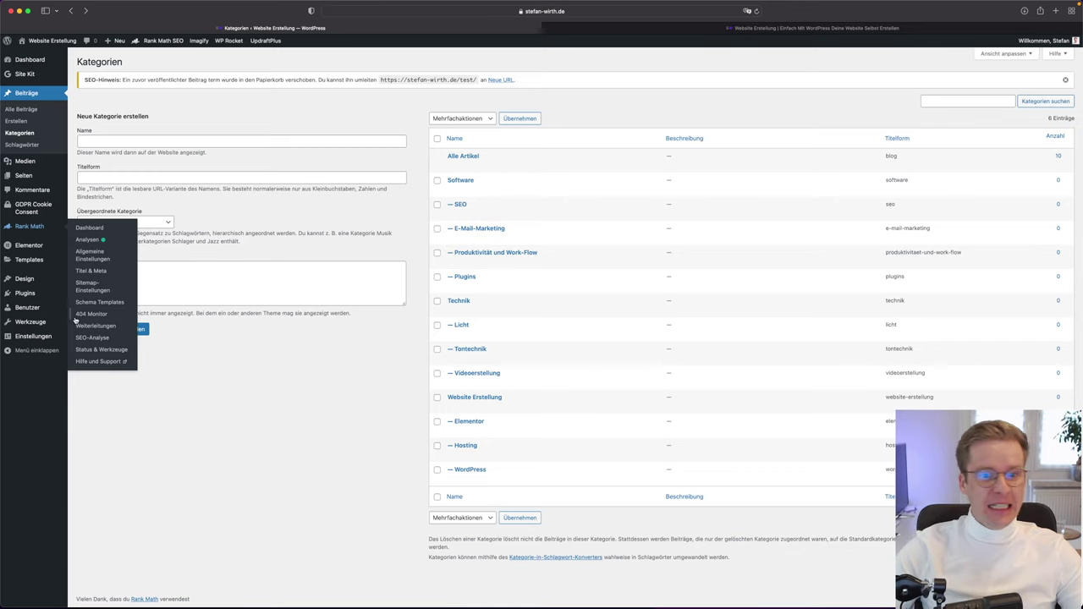
click(34, 93)
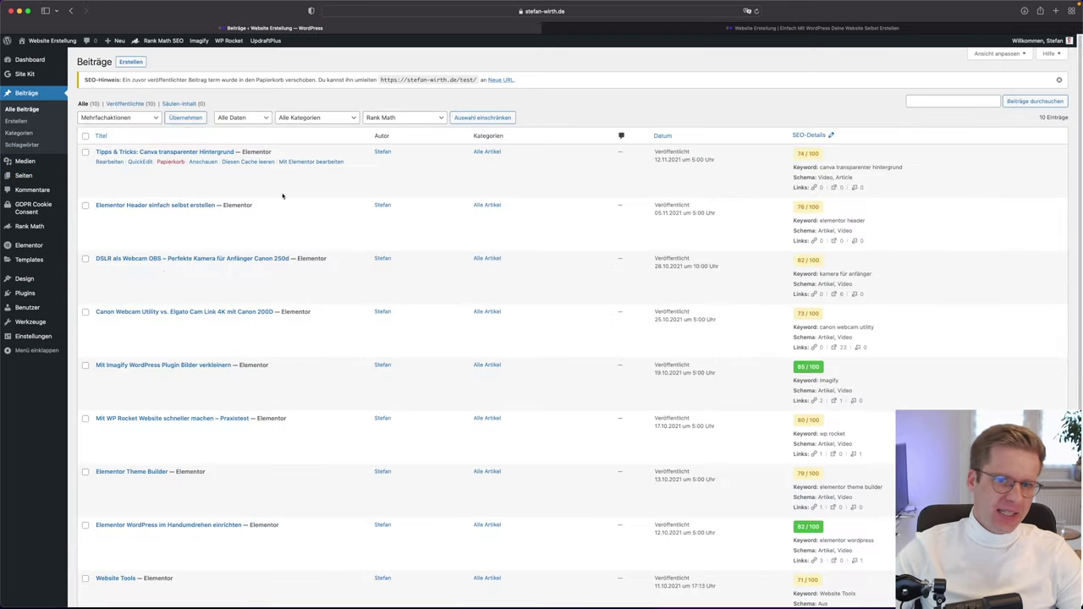
scroll(745, 415, down, 3)
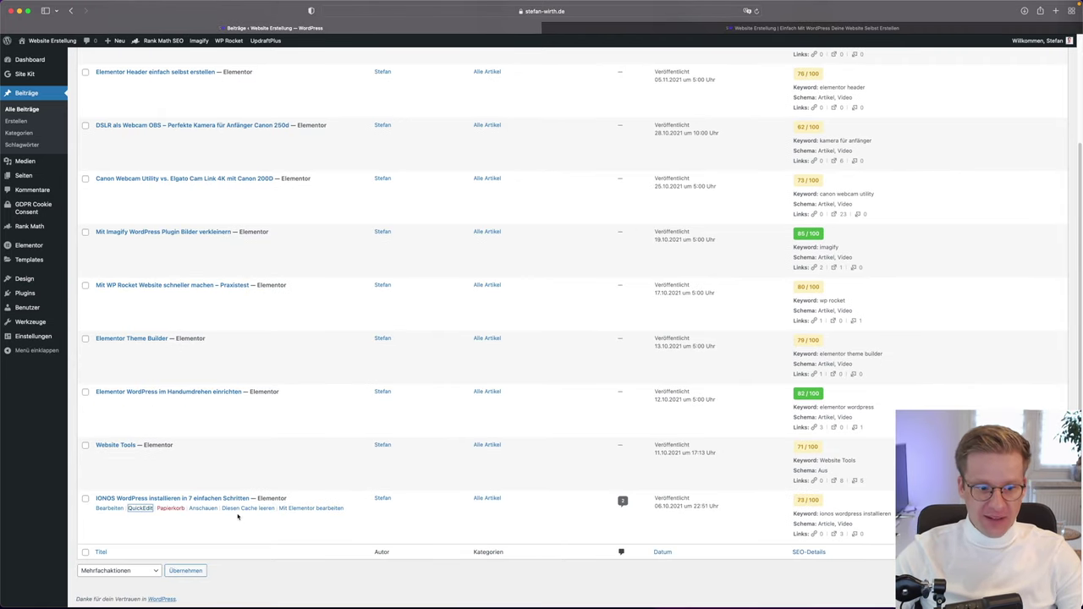
click(139, 509)
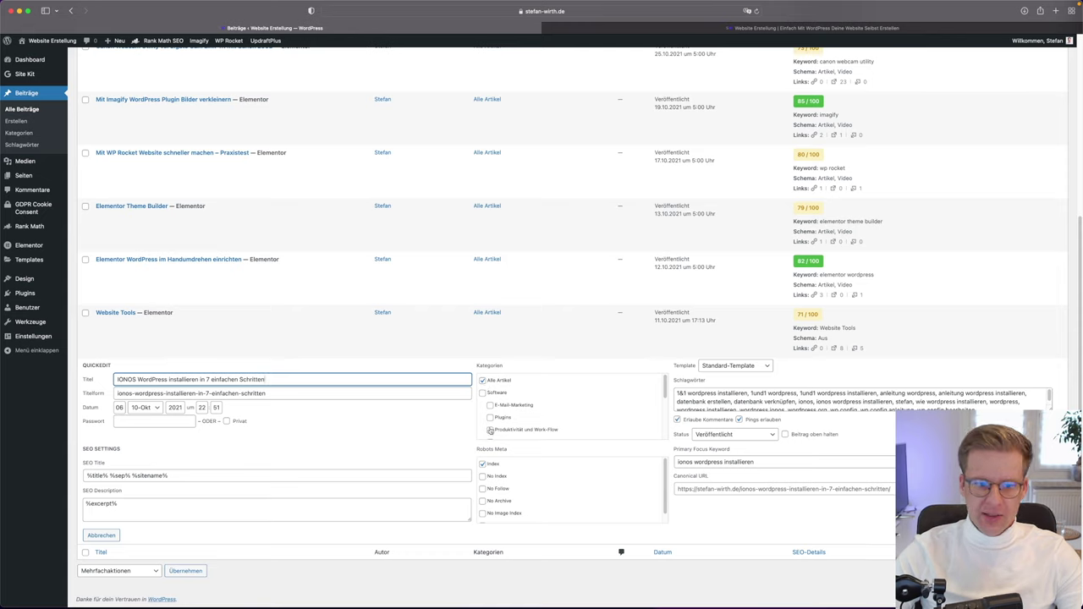
scroll(508, 420, down, 1)
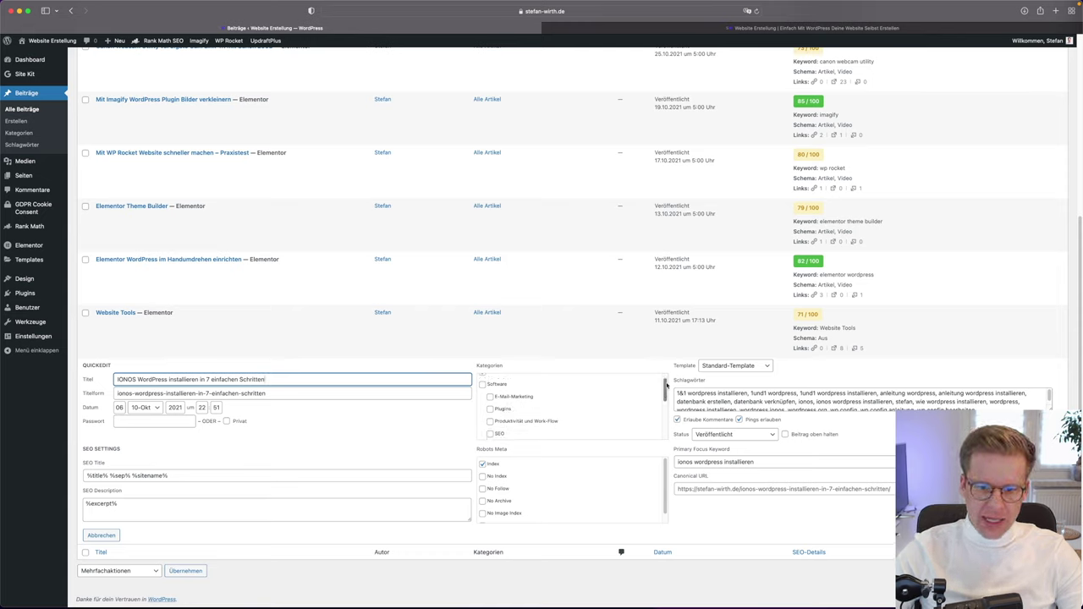
drag(665, 391, 665, 421)
click(483, 396)
click(491, 421)
click(490, 434)
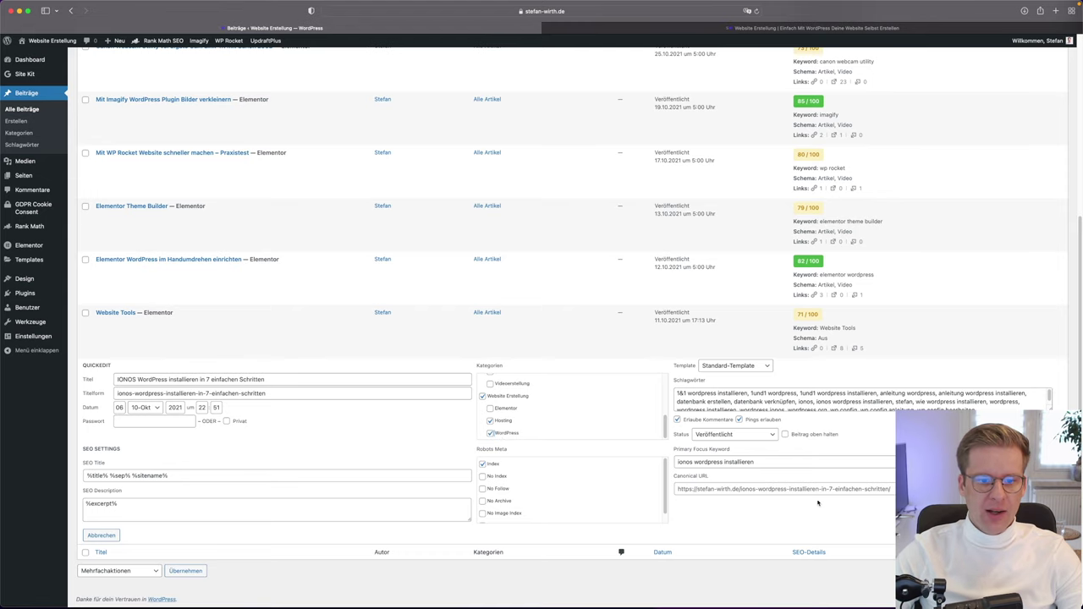
key(Return)
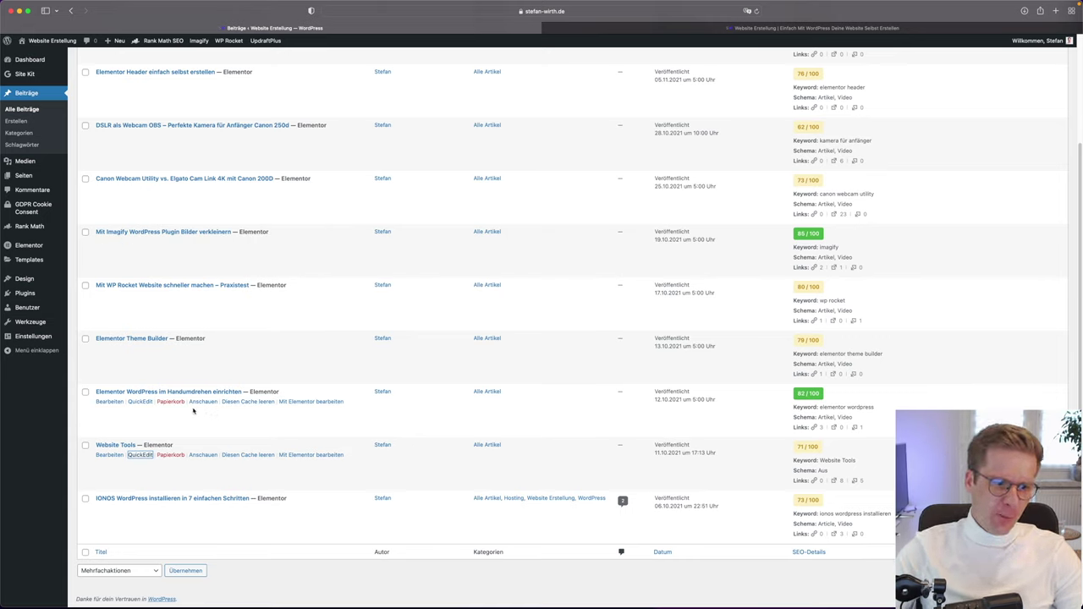
Add the post "Elementor WordPress im Handumdrehen einrichten" to the categories Website Erstellung, Elementor and WordPress through QuickEdit
click(140, 403)
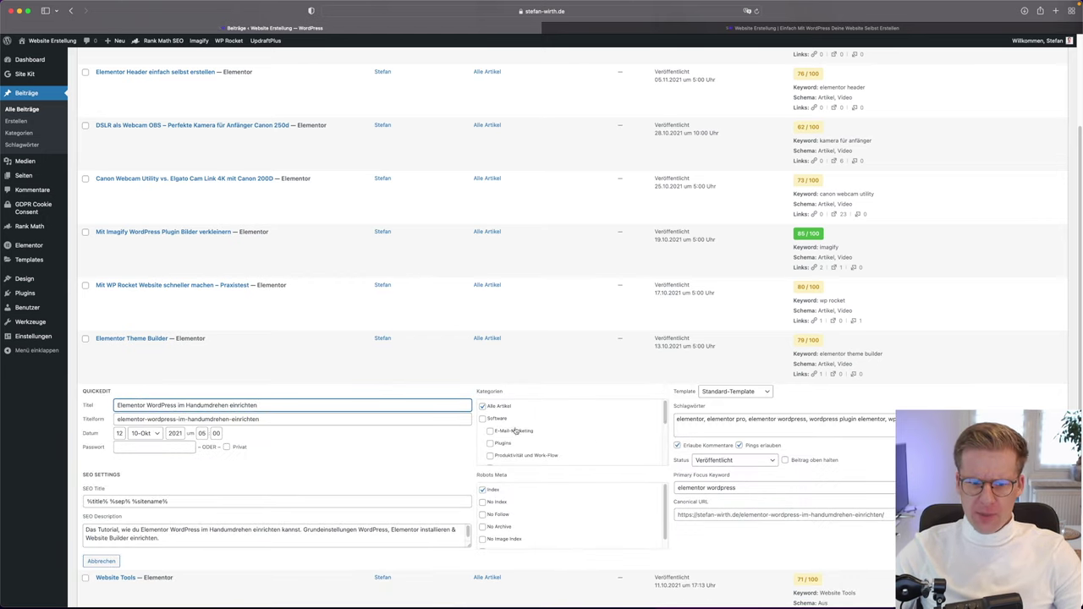
drag(666, 410, 665, 458)
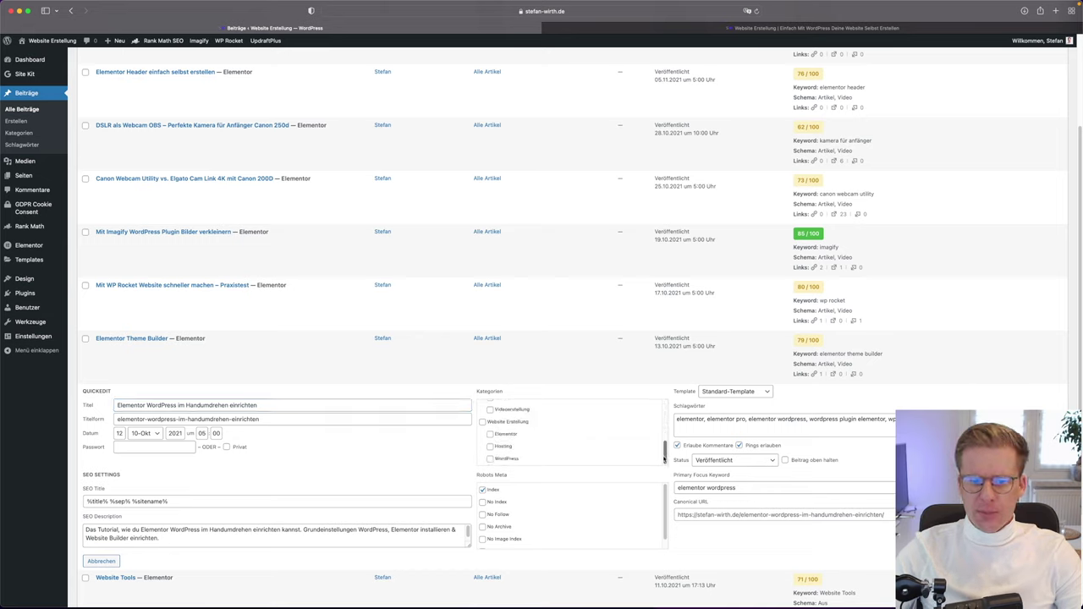
click(483, 422)
click(490, 434)
click(490, 458)
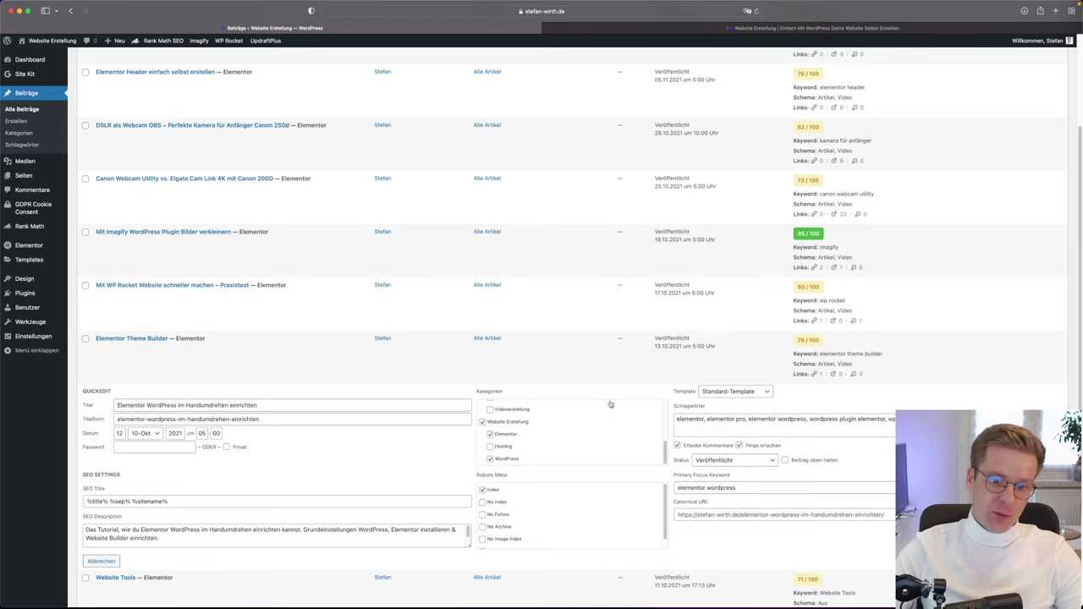
key(Return)
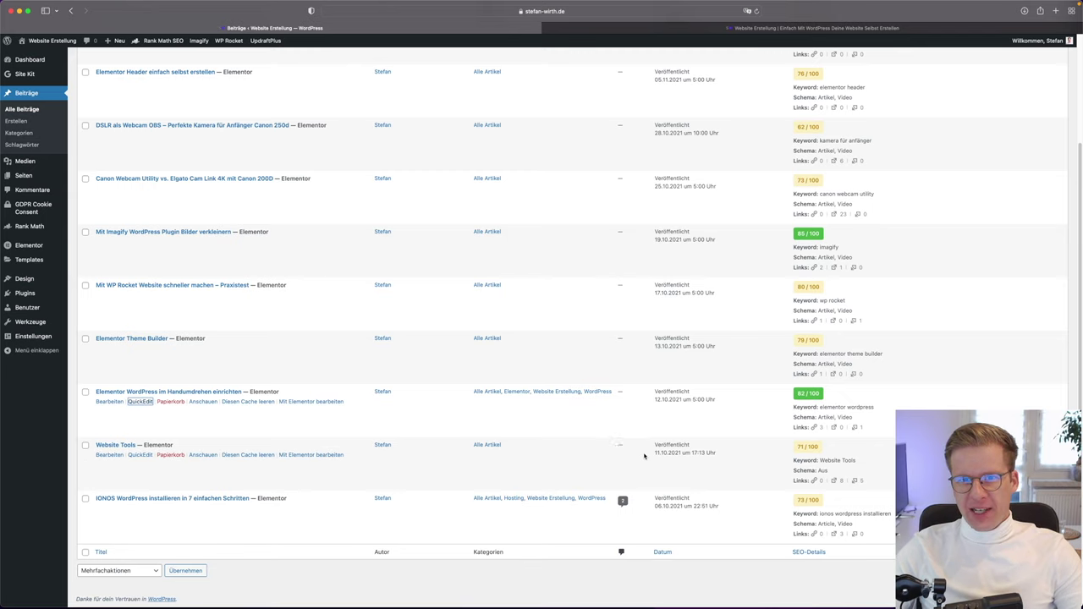
Categorise the Elementor Theme Builder post under Website Erstellung, Elementor and WordPress, and the WP Rocket and Imagify posts under Software, Plugins and Produktivität und Work-Flow
key(Return)
key(Return)
key(Return)
key(Return)
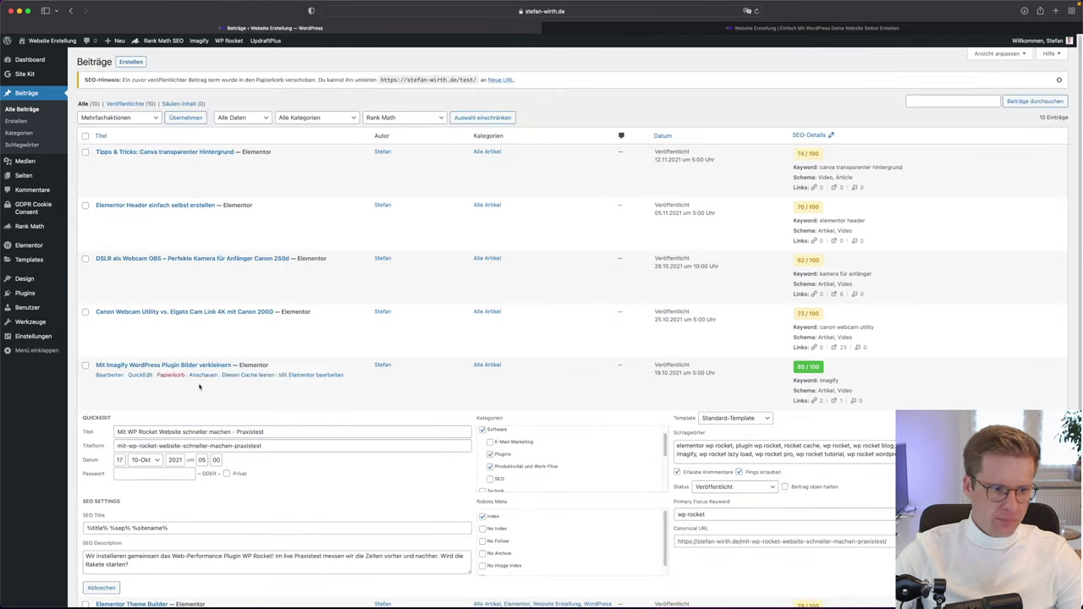
key(Return)
key(Return)
Assign both Canon posts Technik and Videoerstellung, the Elementor Header post Website Erstellung, Elementor and WordPress, and the Canva post Software and Produktivität und Work-Flow
scroll(667, 360, down, 3)
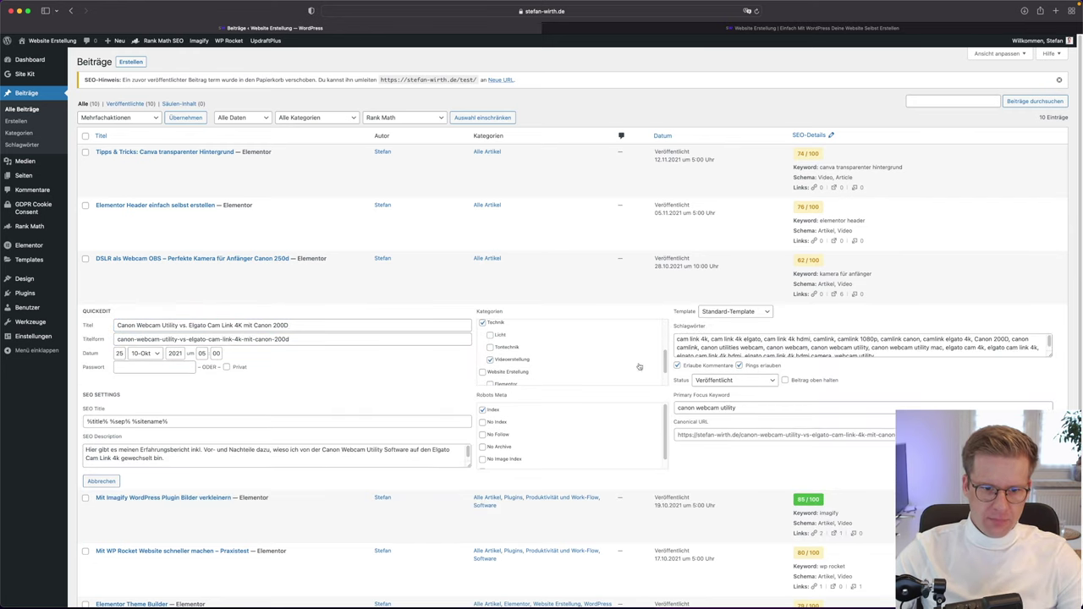
key(Return)
key(Return)
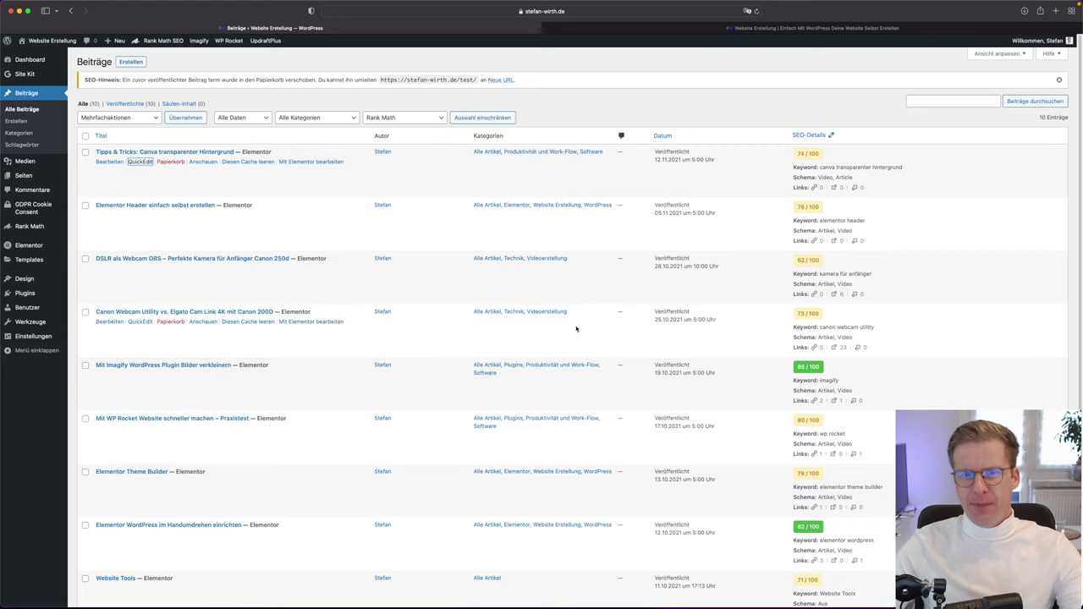
Review the column options of the posts list, including Kategorien, and apply the view settings
click(992, 54)
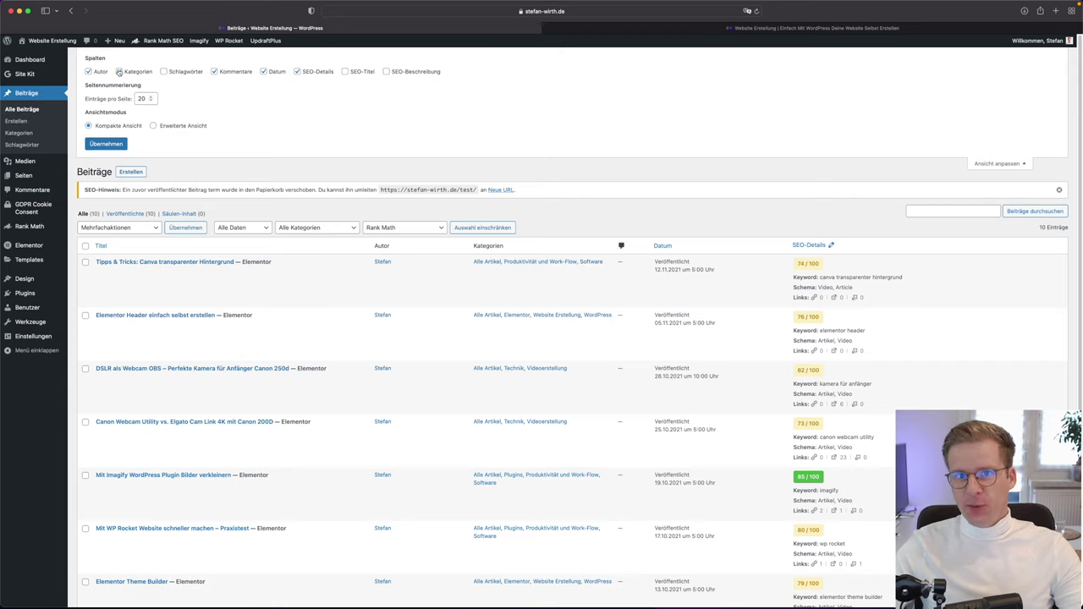
click(106, 144)
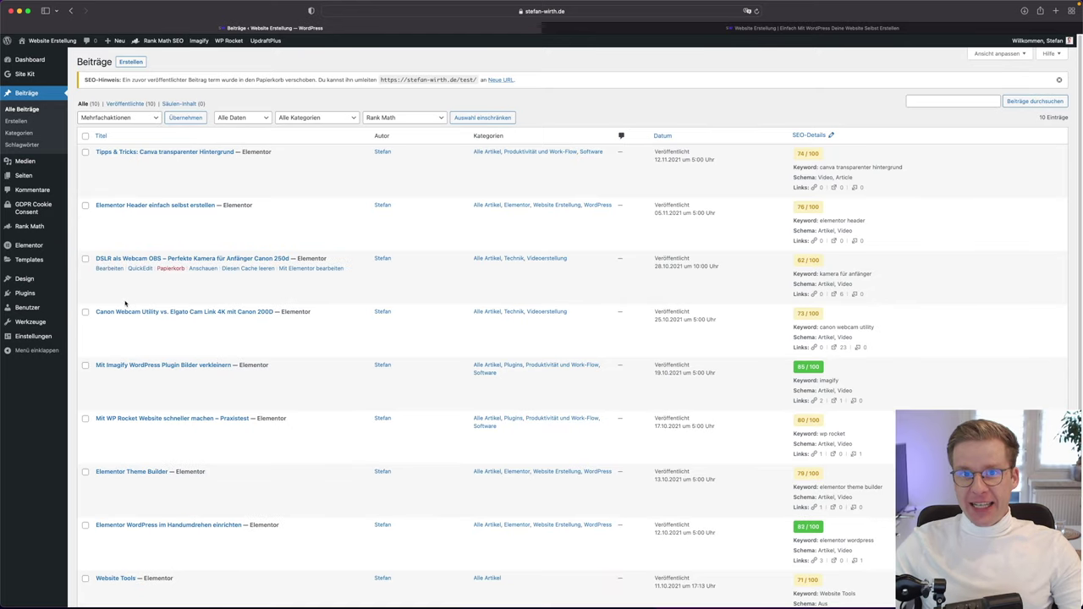
mouse_move(49, 264)
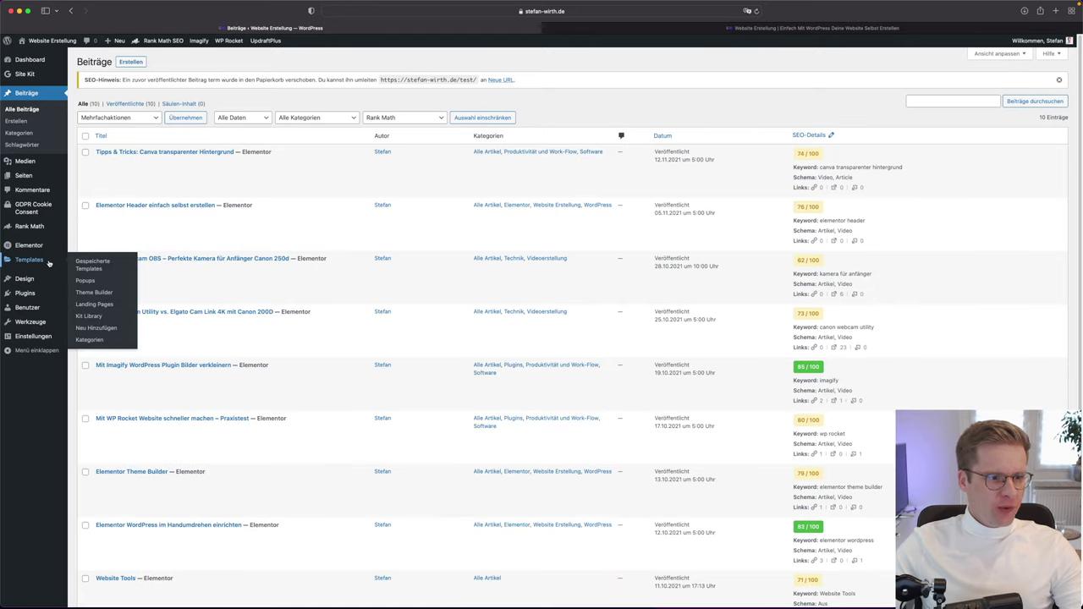
Open the archive template "Archive Template Blog Alle" from the Theme Builder in Elementor and compare it with the live blog page
click(100, 293)
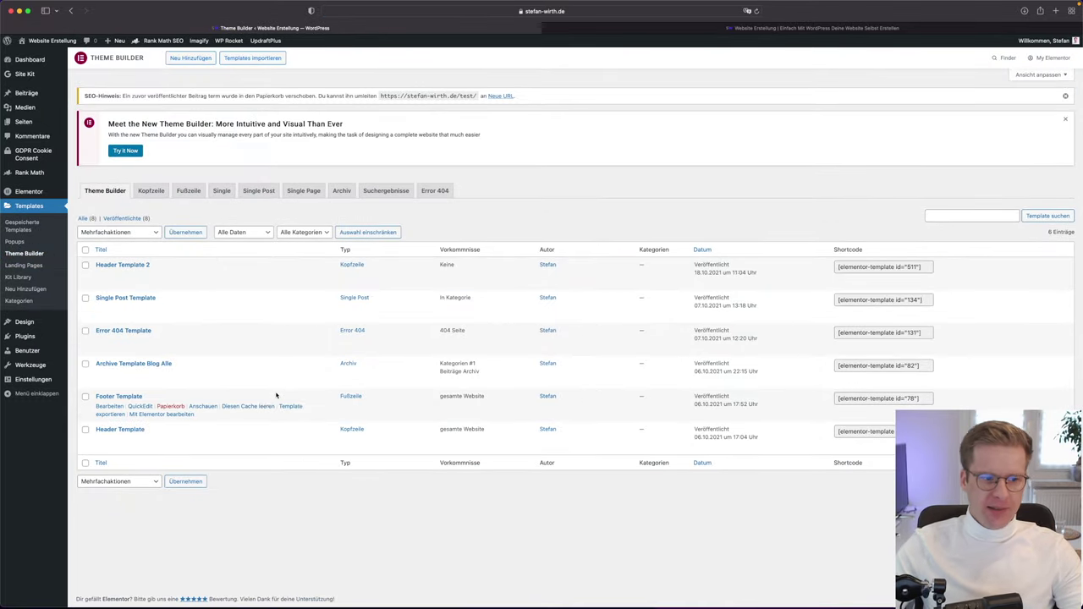
click(343, 194)
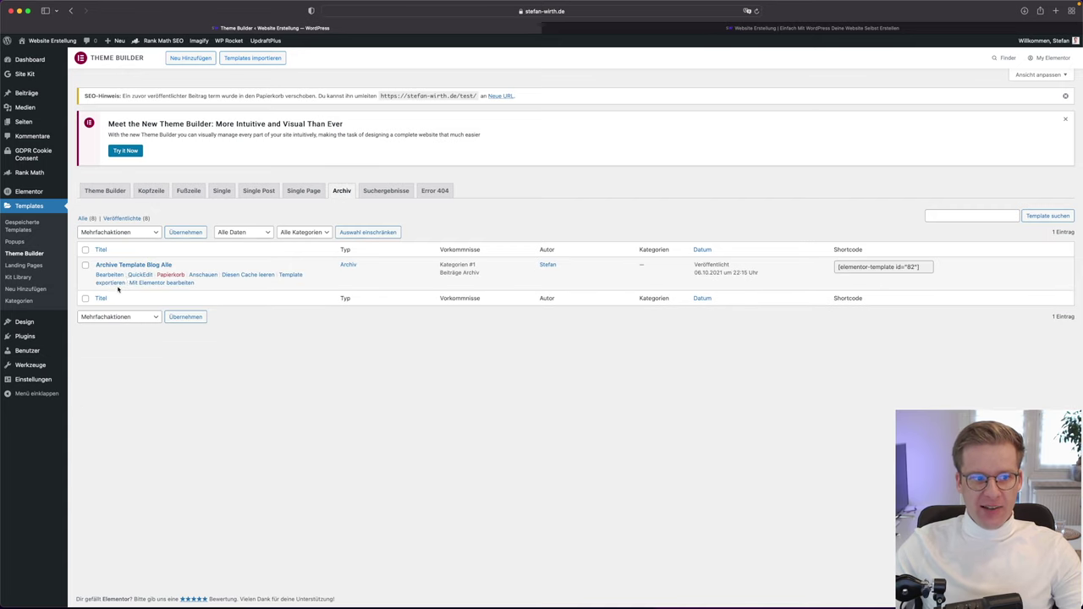
click(177, 285)
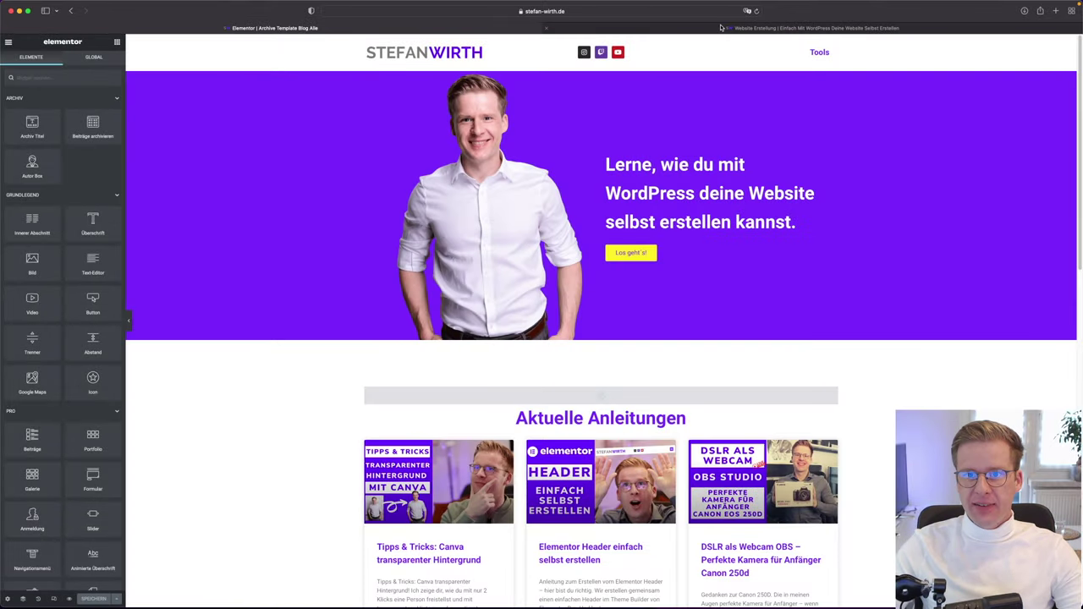
click(721, 27)
scroll(677, 262, down, 10)
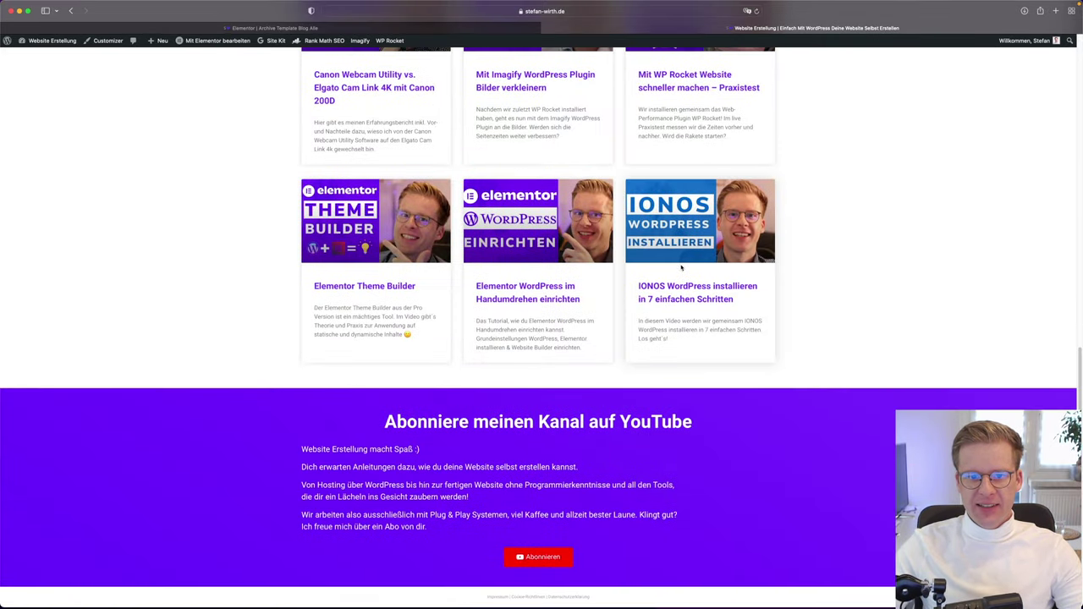
scroll(684, 263, up, 10)
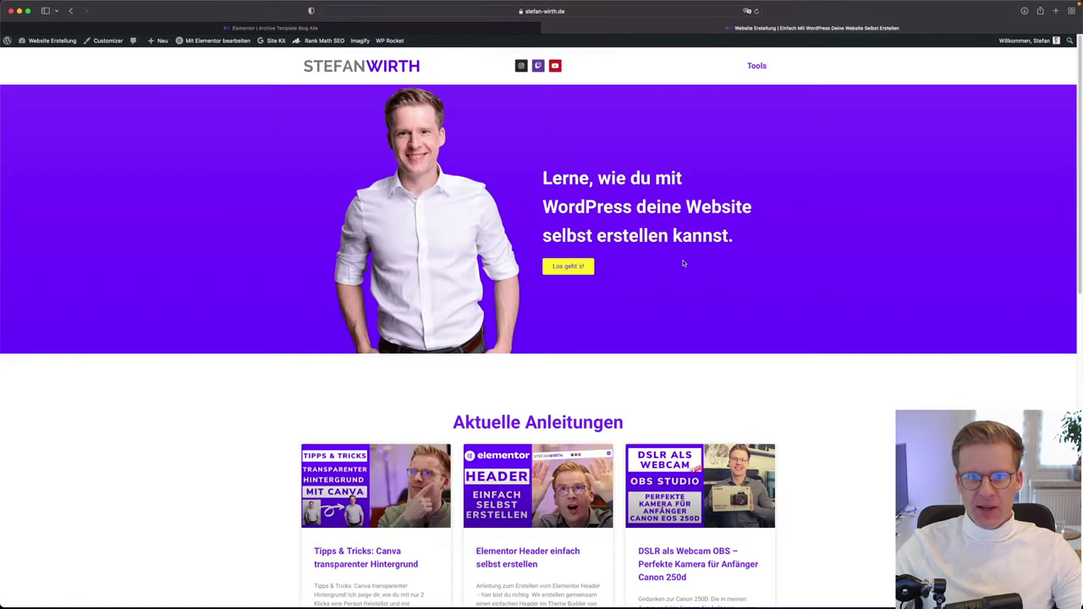
click(498, 29)
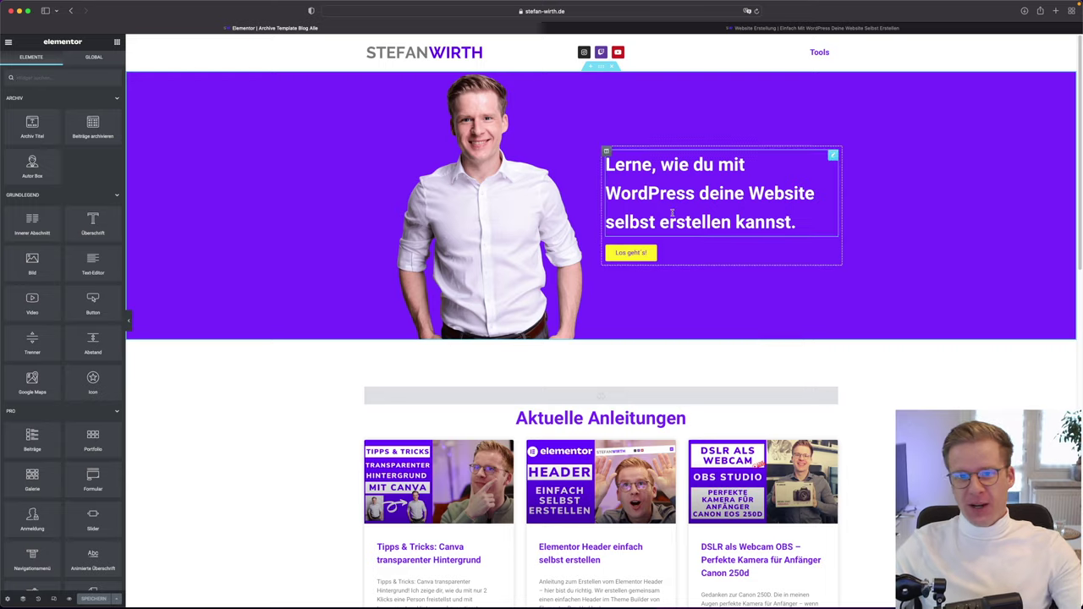
Examine the posts grid widget's layout, query and pagination settings, its style options, and its advanced settings including Bewegungseffekte
scroll(853, 297, down, 5)
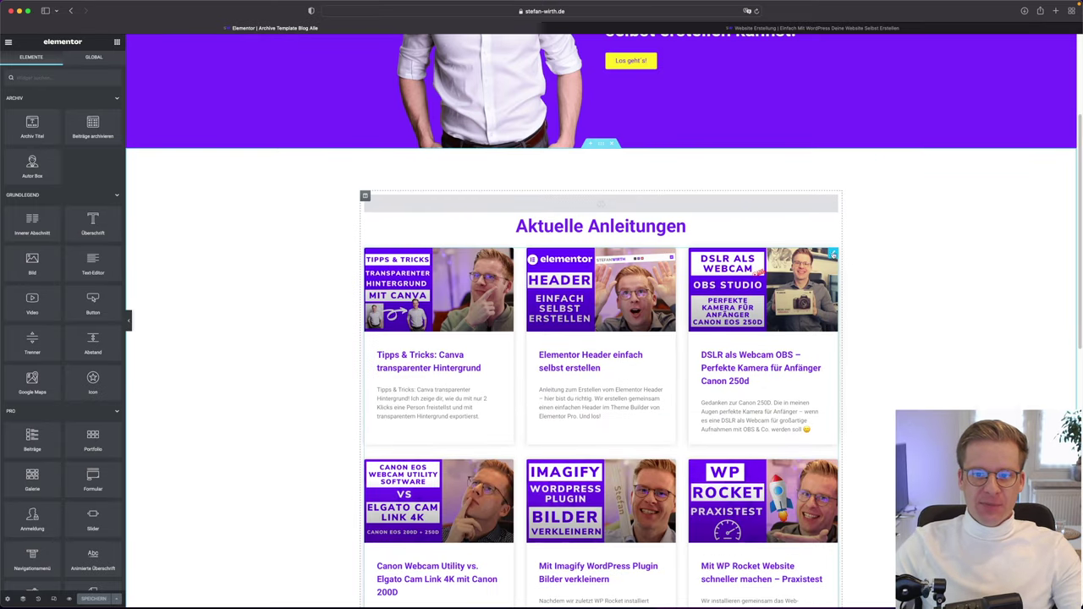
click(699, 313)
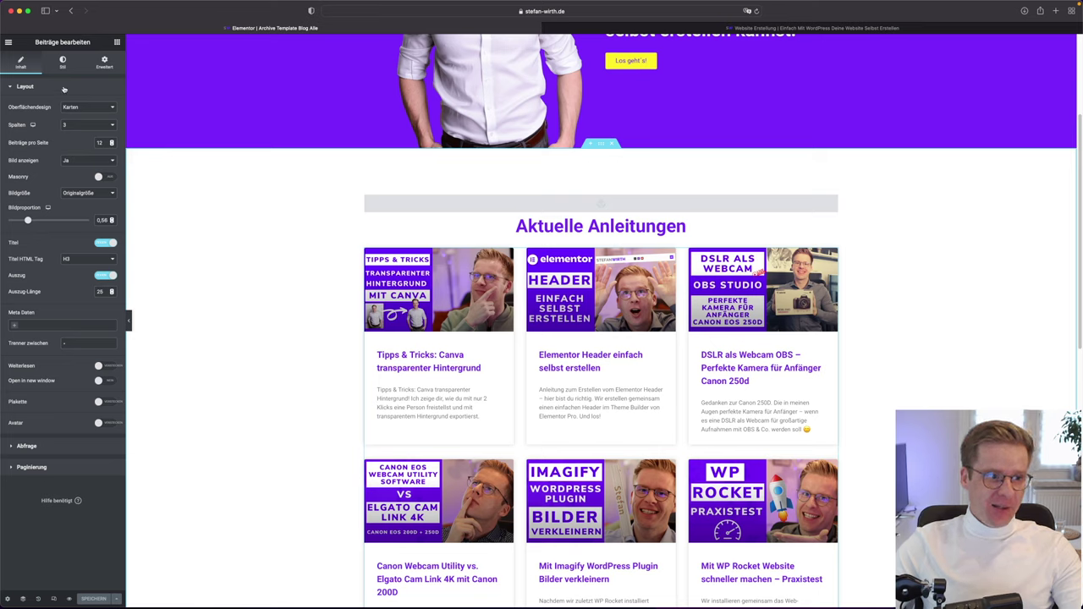
click(86, 448)
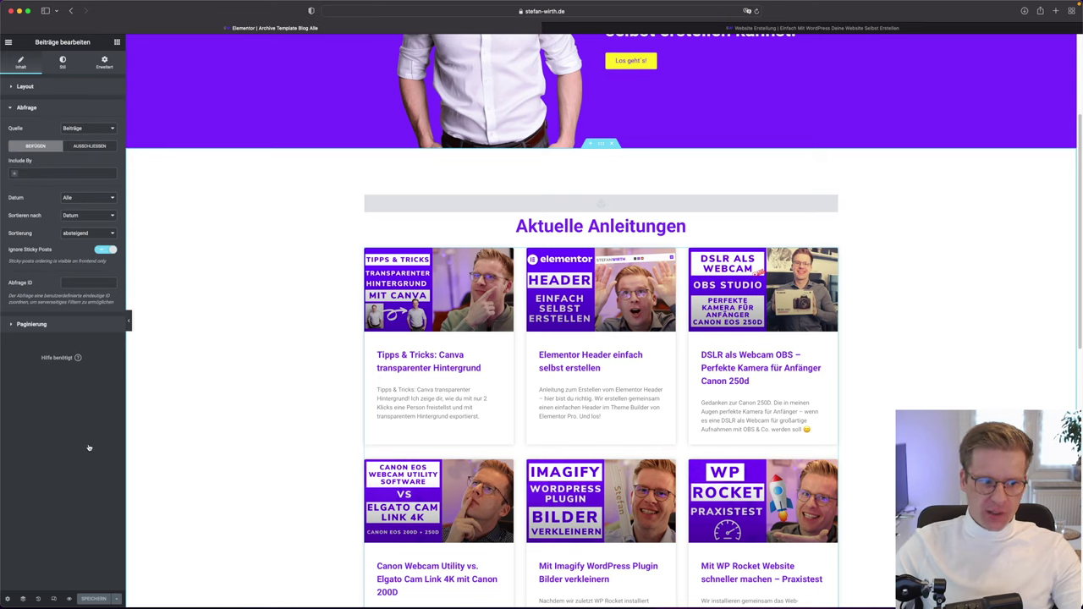
click(69, 329)
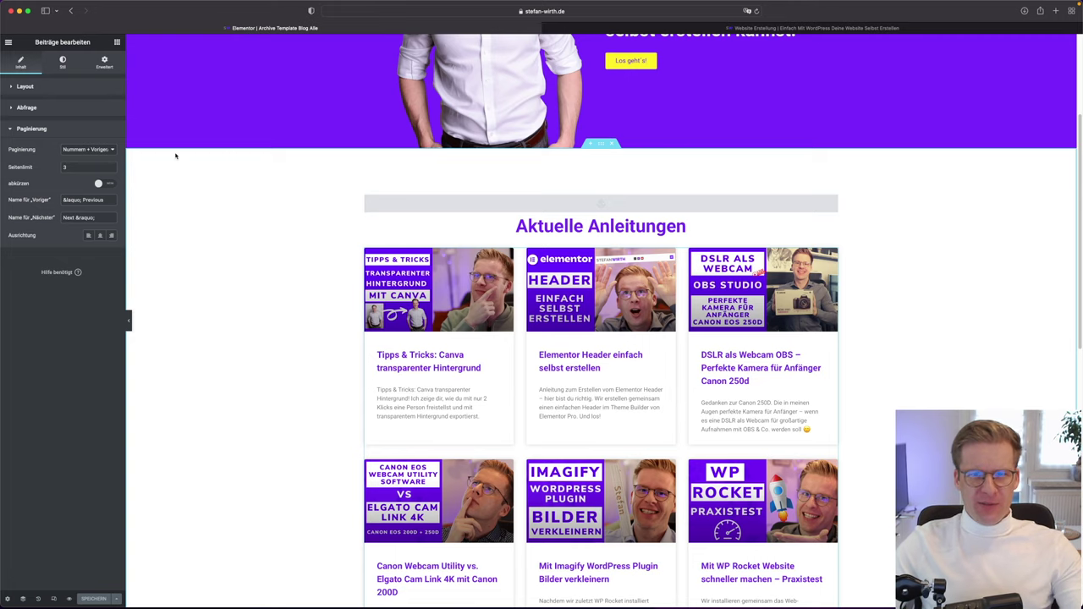
click(64, 67)
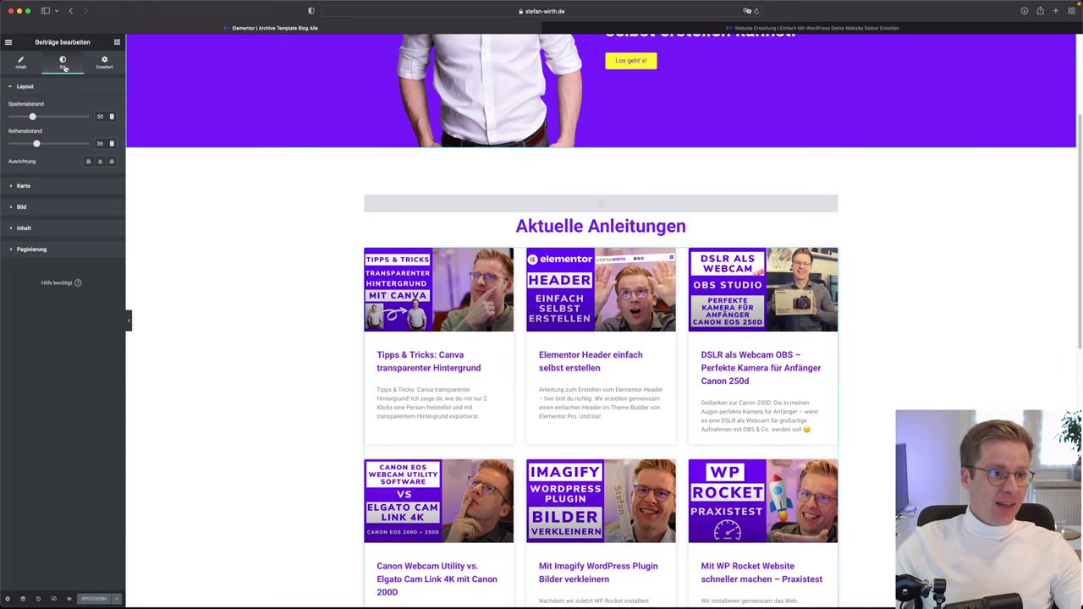
click(100, 188)
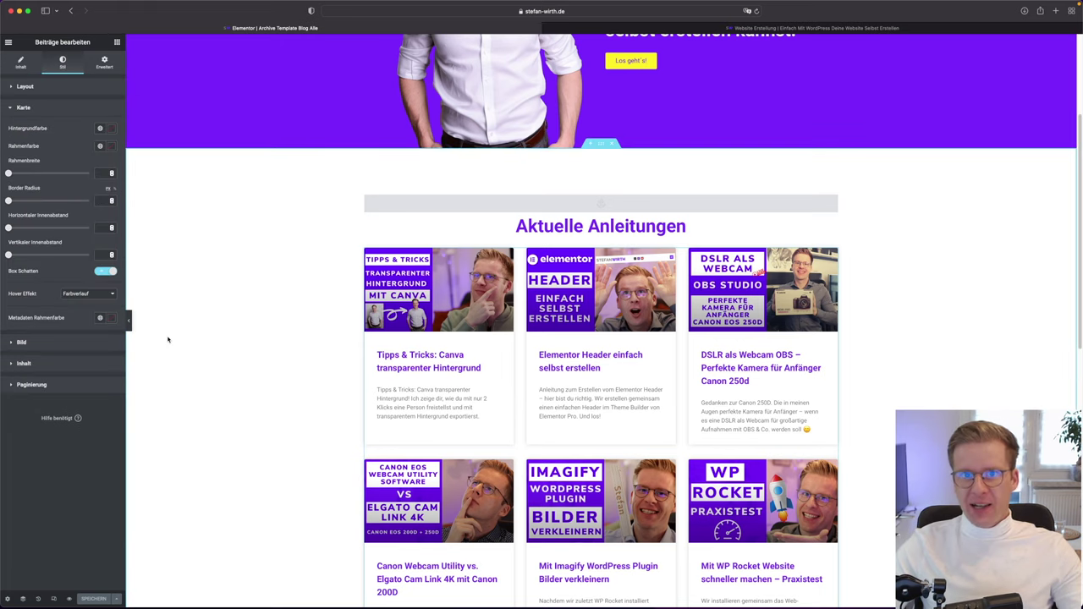
click(88, 343)
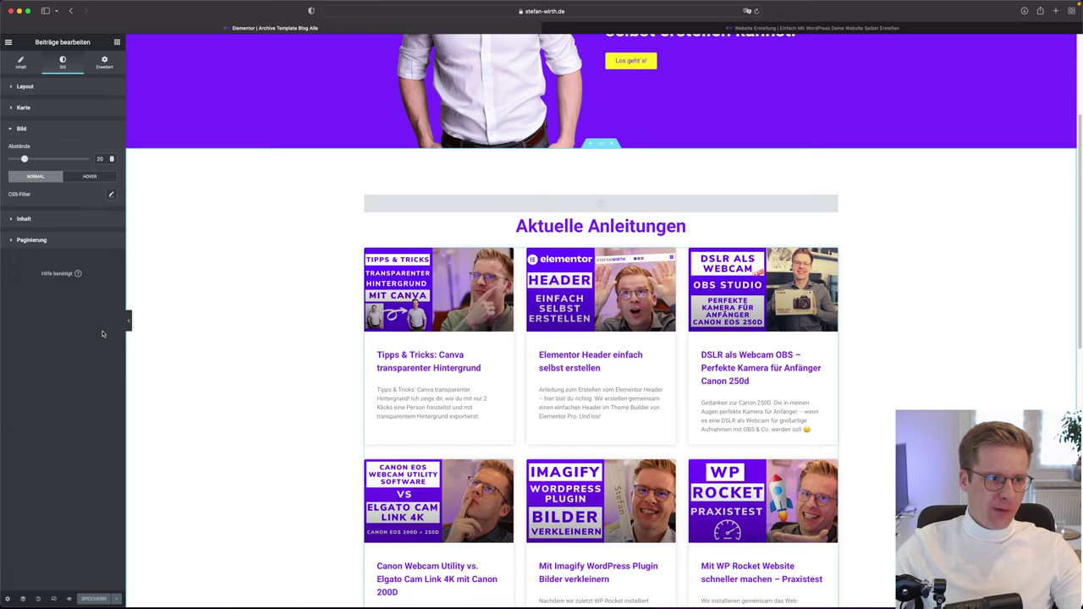
click(59, 223)
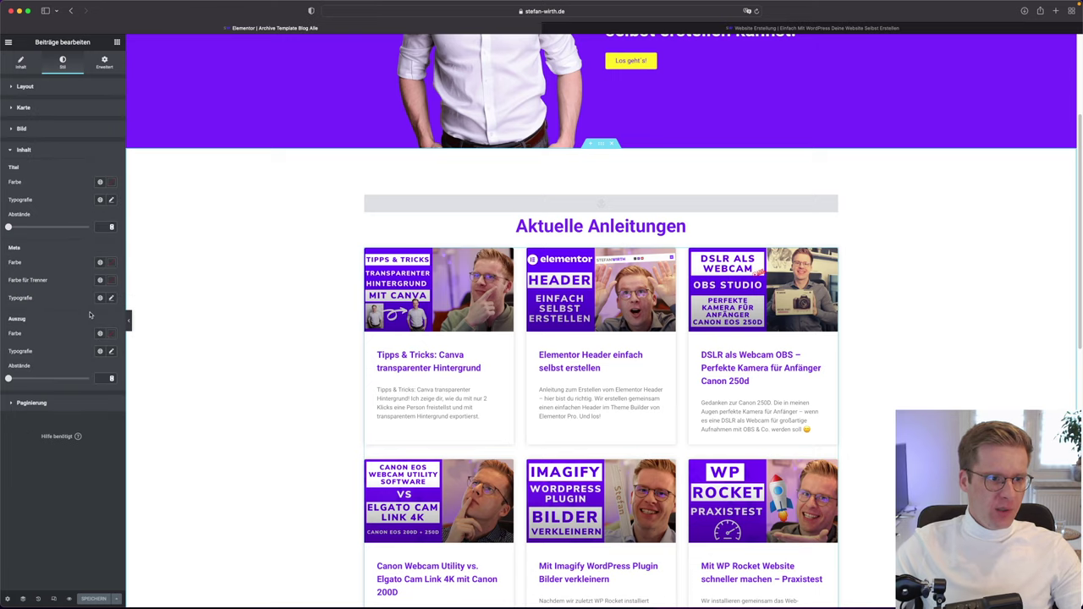
click(51, 403)
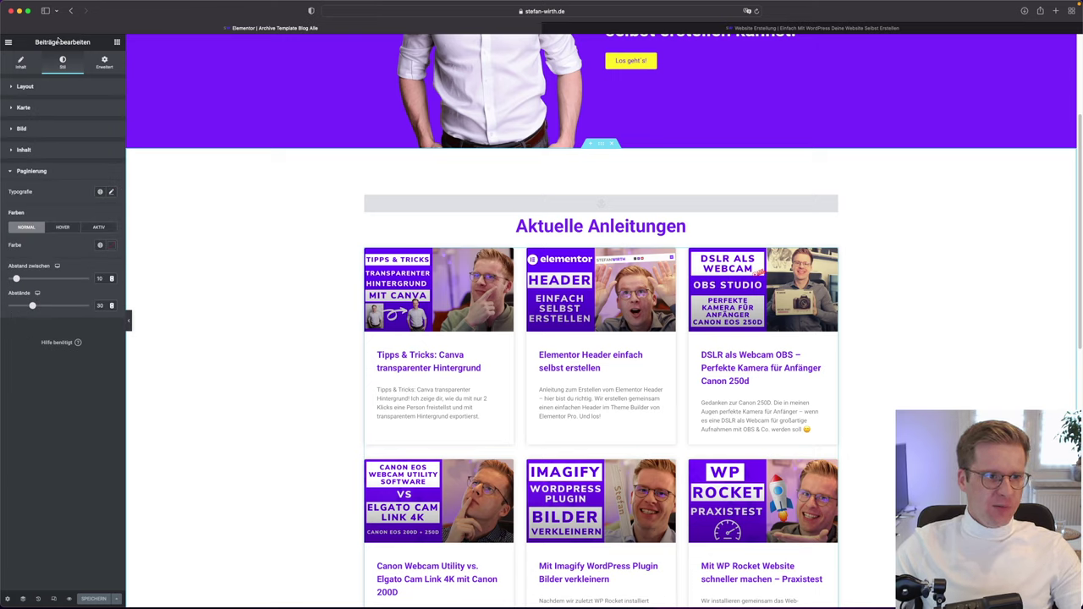
click(105, 65)
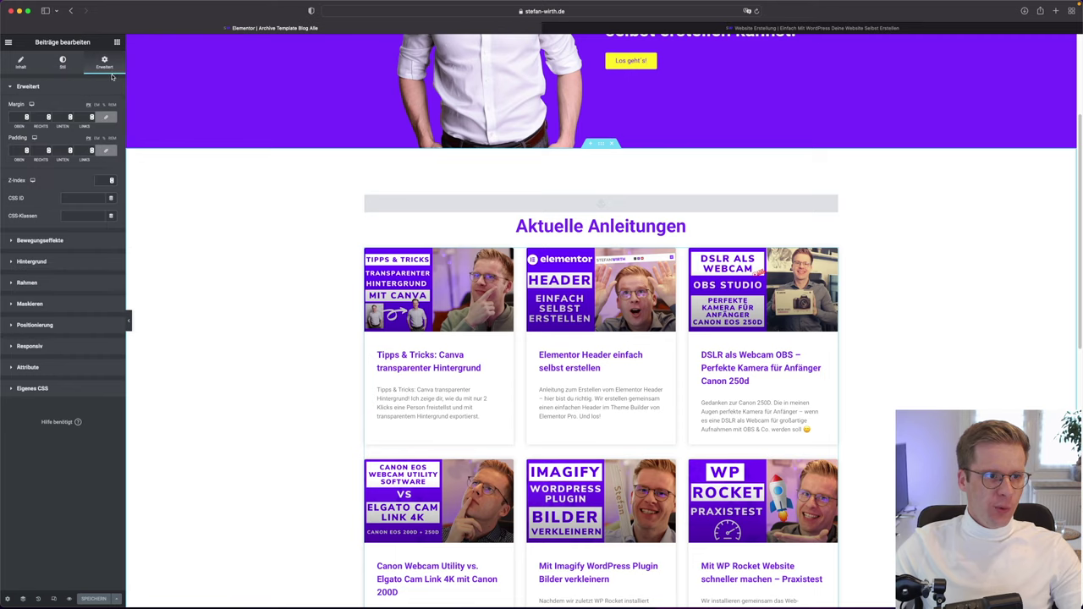
click(78, 240)
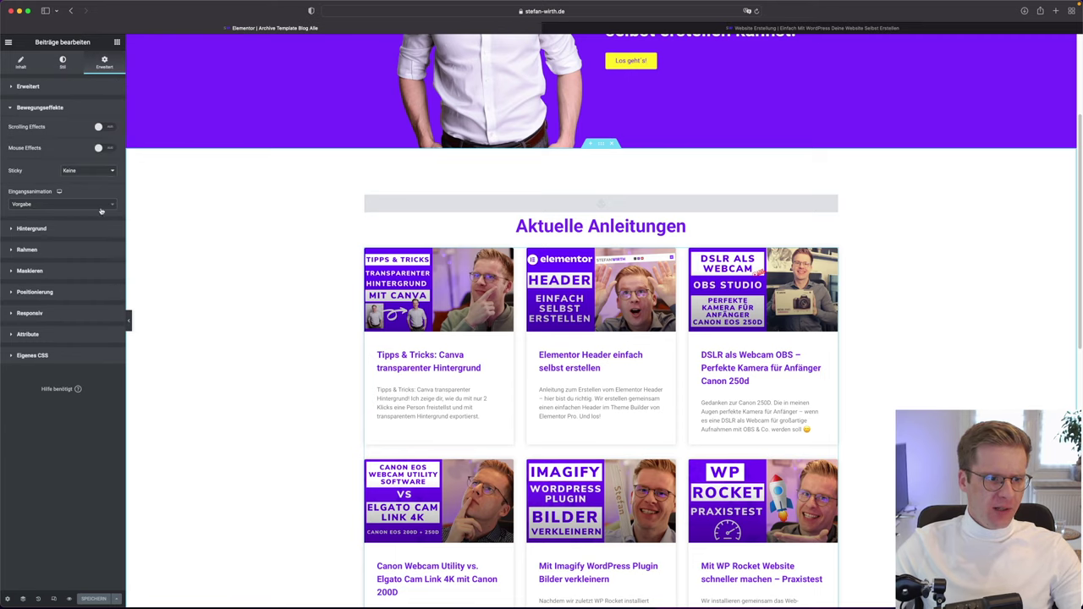
click(21, 64)
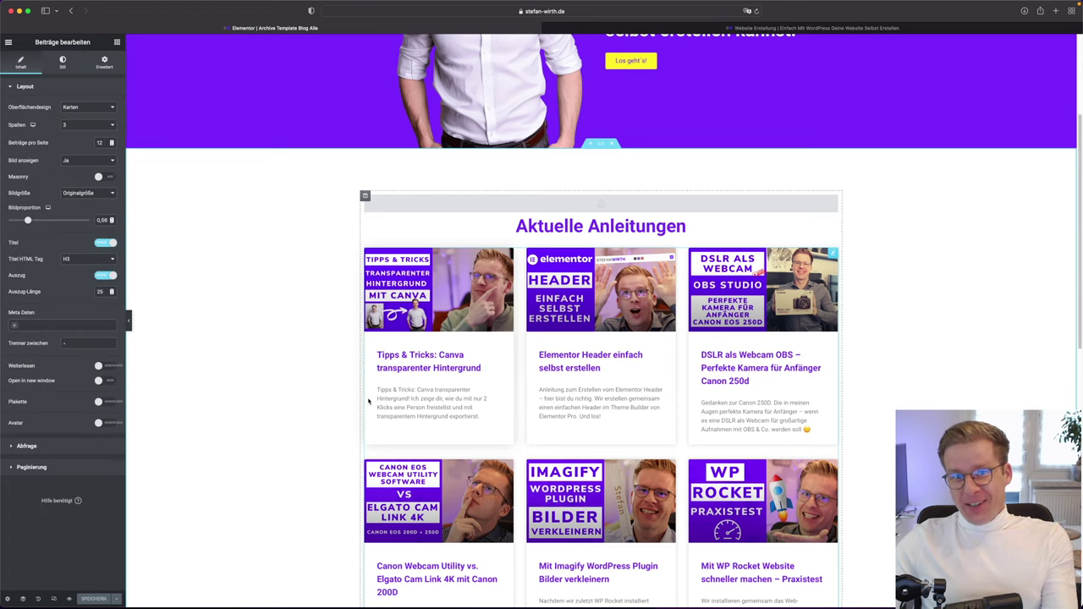
Save the archive design to the library as a template named "xxx-löschen-Alle-Beiträge" and close the library
click(119, 600)
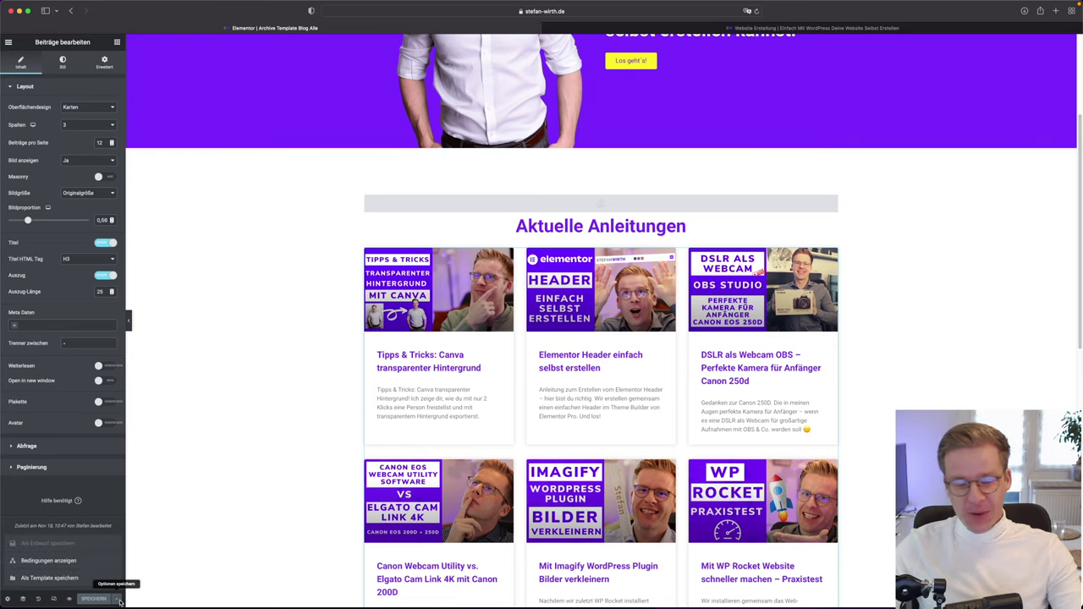
click(100, 582)
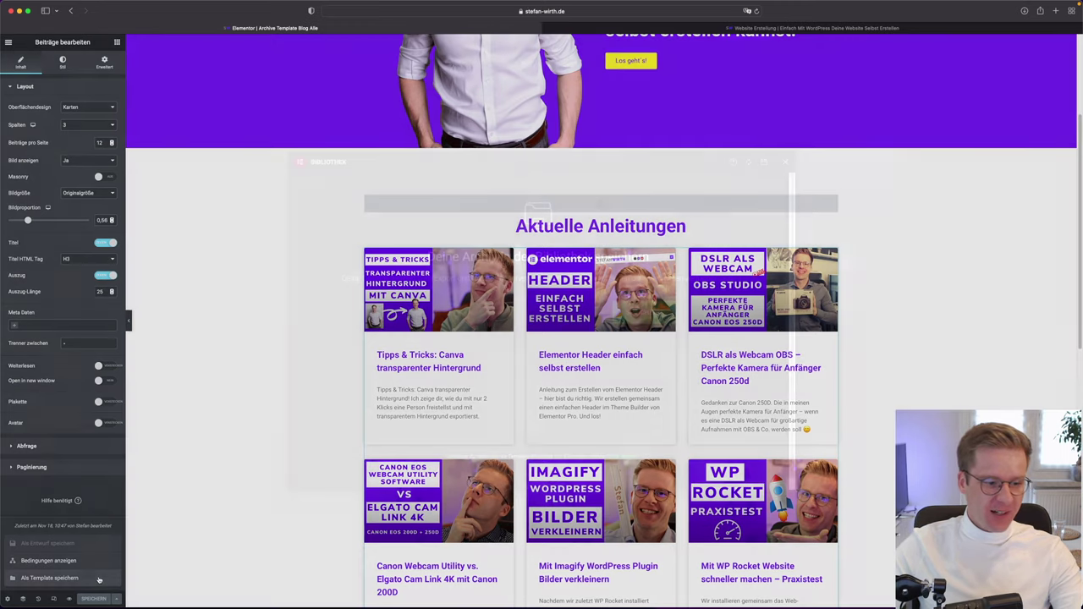
click(464, 312)
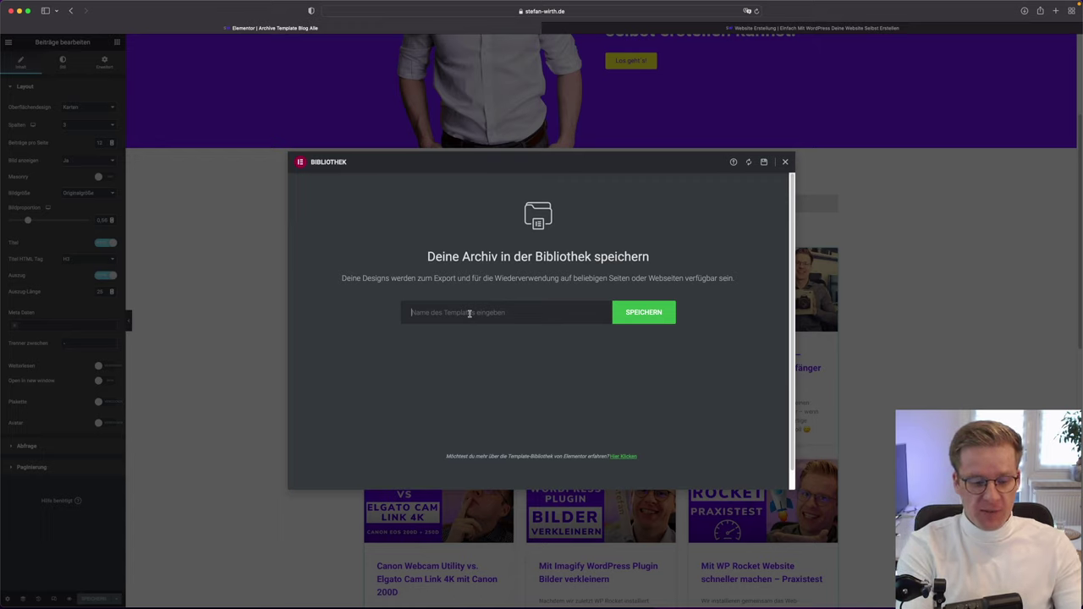
text(Ka)
text(-löschen)
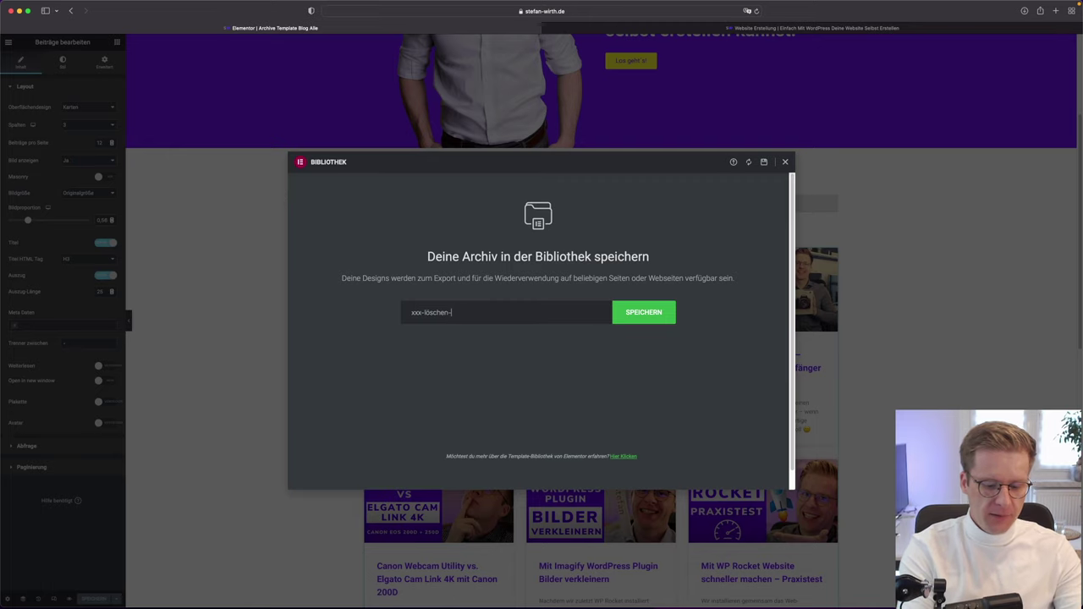
text(-Alle-Beiträge)
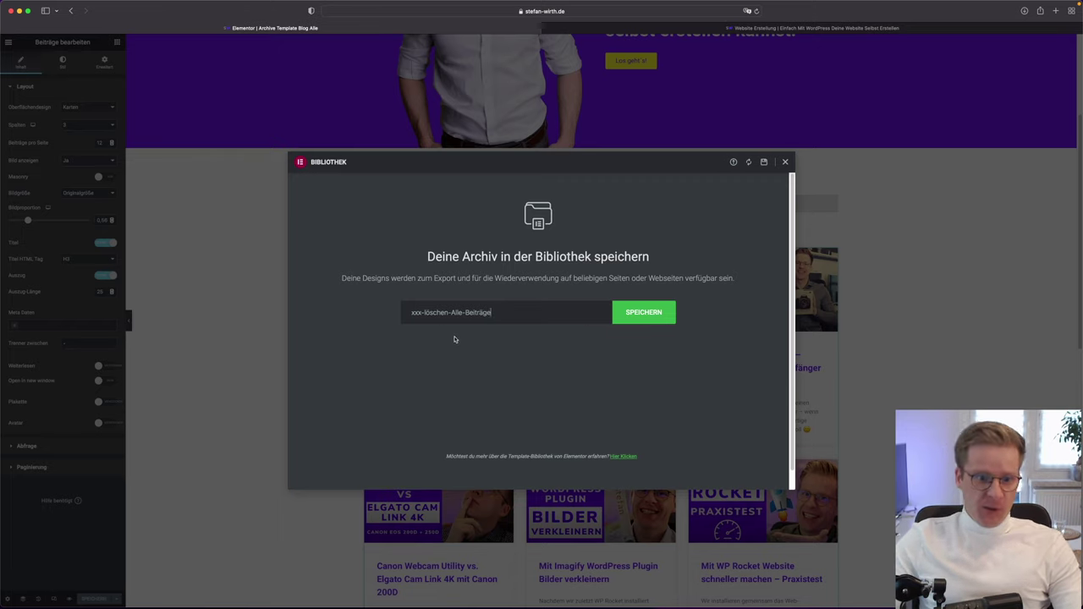
drag(451, 312, 355, 315)
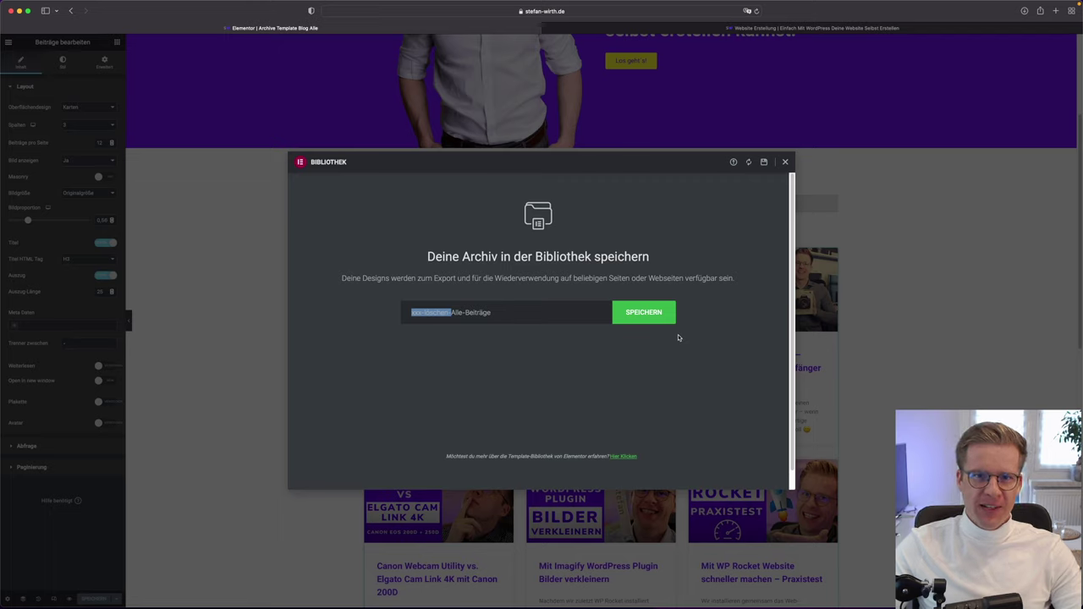
click(651, 313)
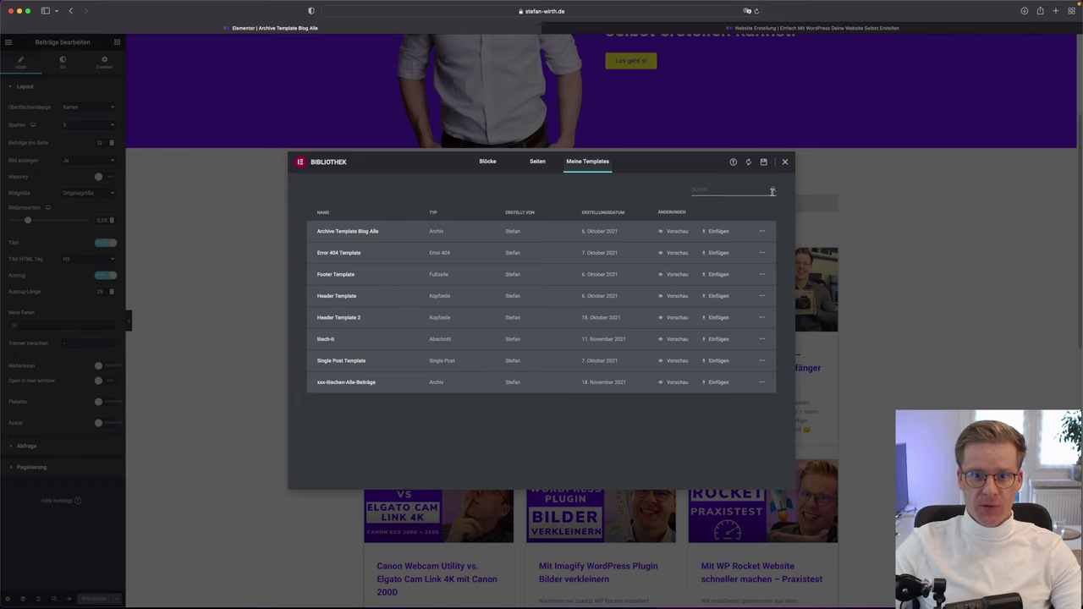
click(784, 161)
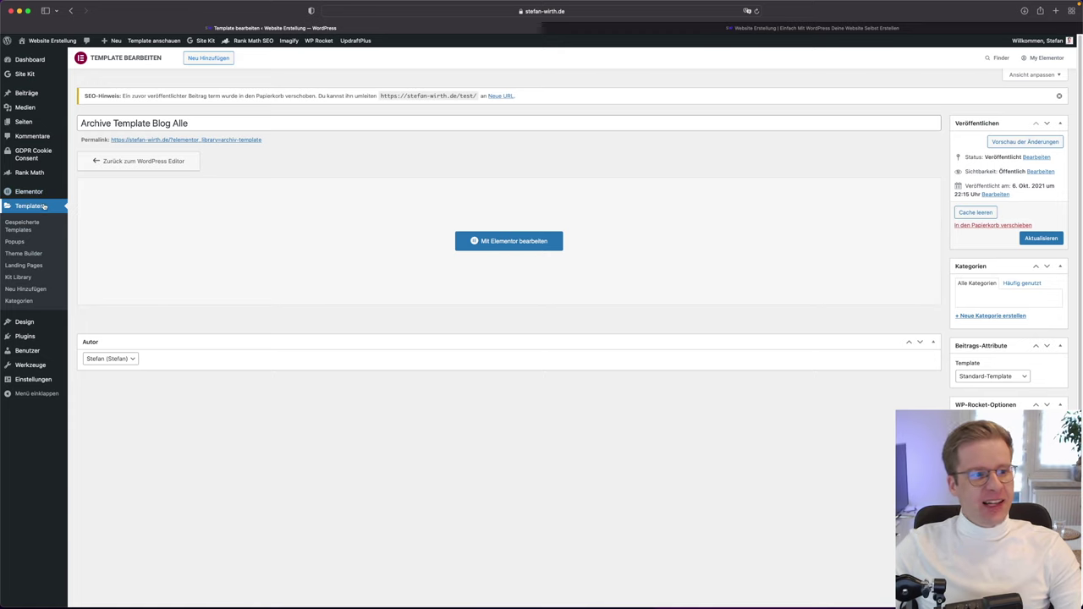
Create a new template of type Archiv named "Archive Template Website Erstellung" in the Theme Builder
click(41, 253)
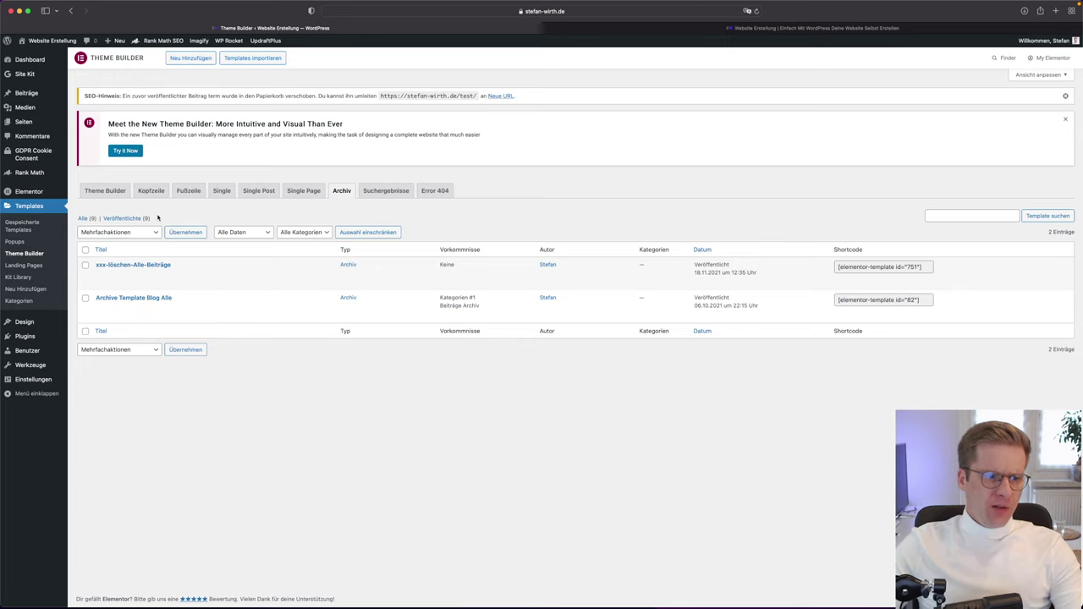
click(200, 59)
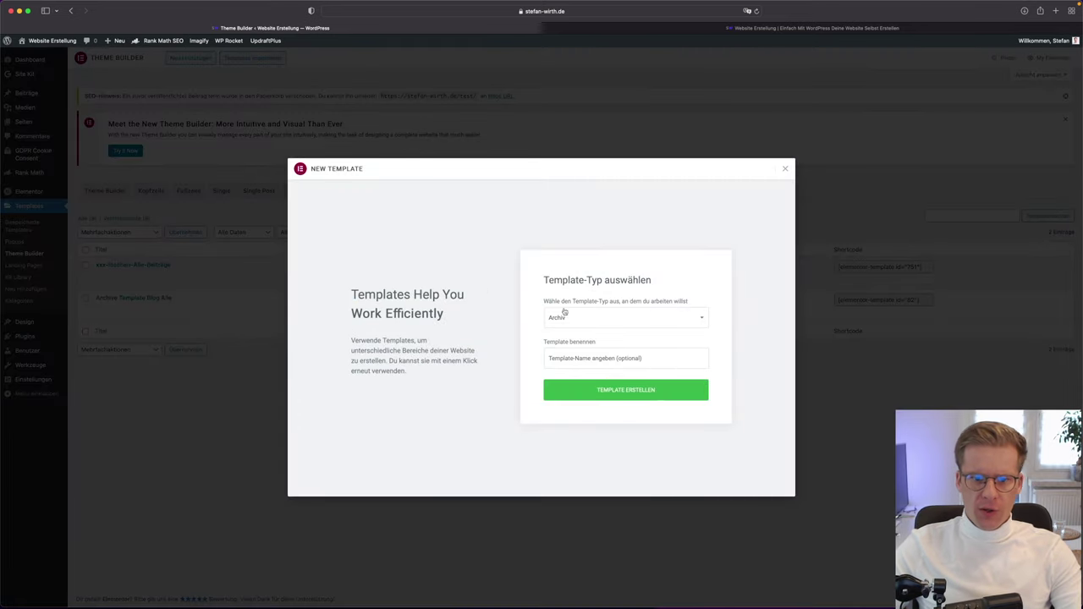
click(590, 359)
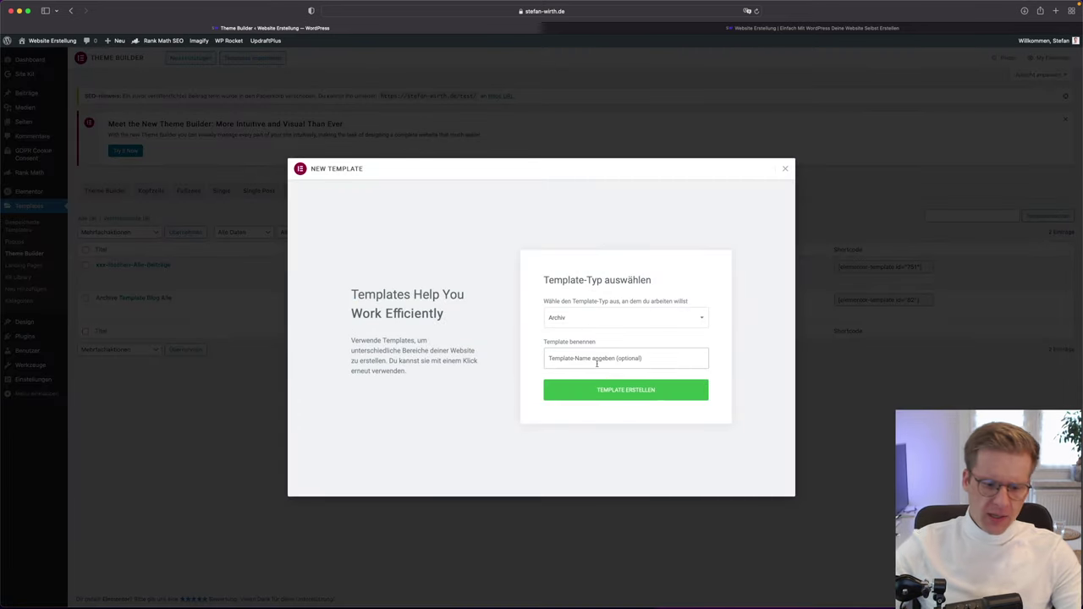
text(A)
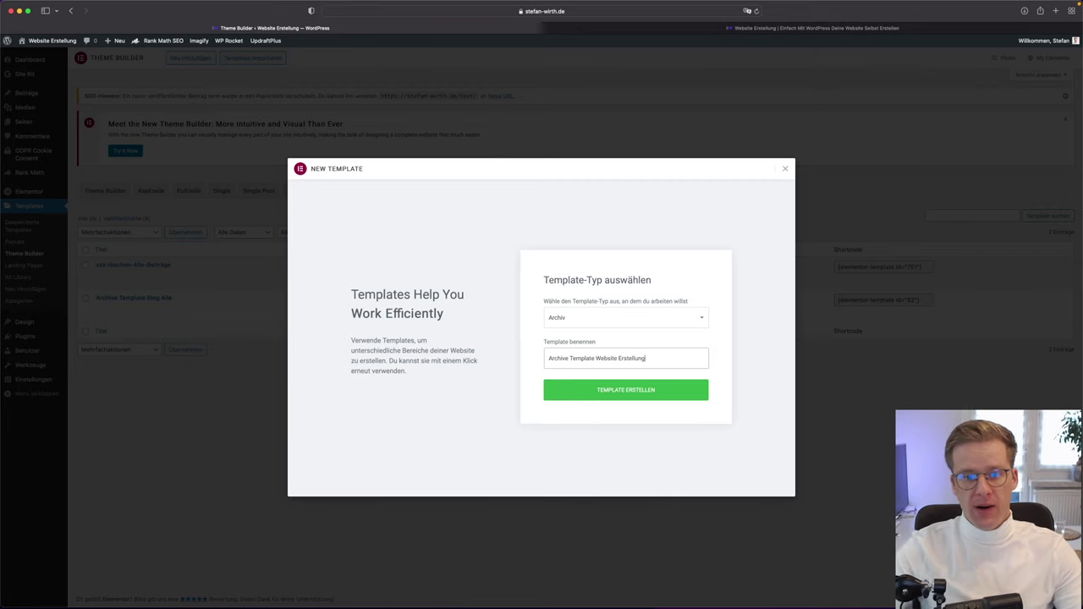
click(615, 391)
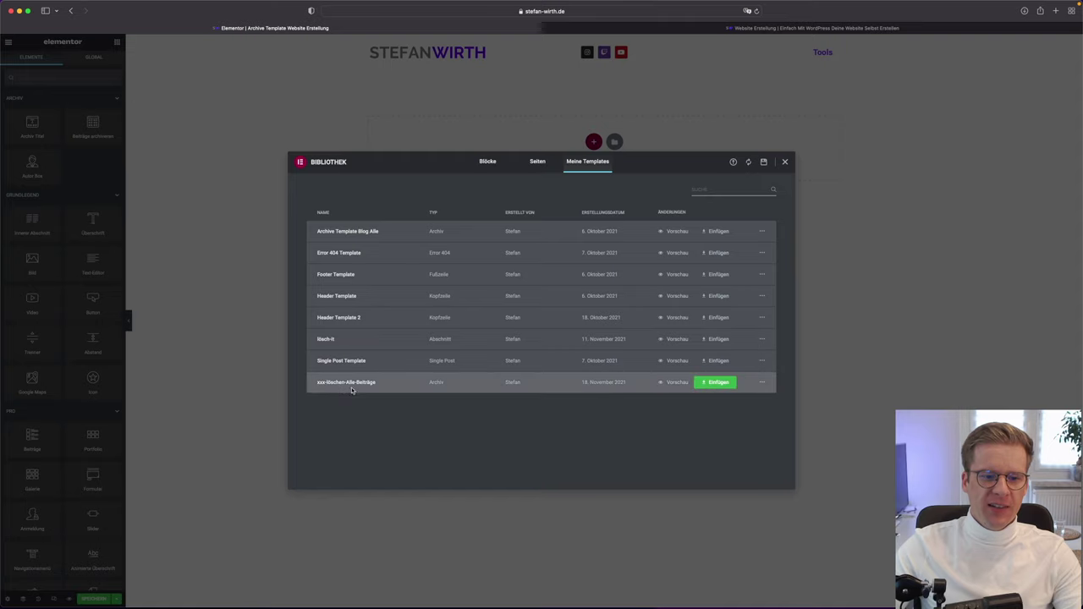
Insert the saved template "xxx-löschen-Alle-Beiträge" into the new archive template, importing its document settings as well
click(717, 386)
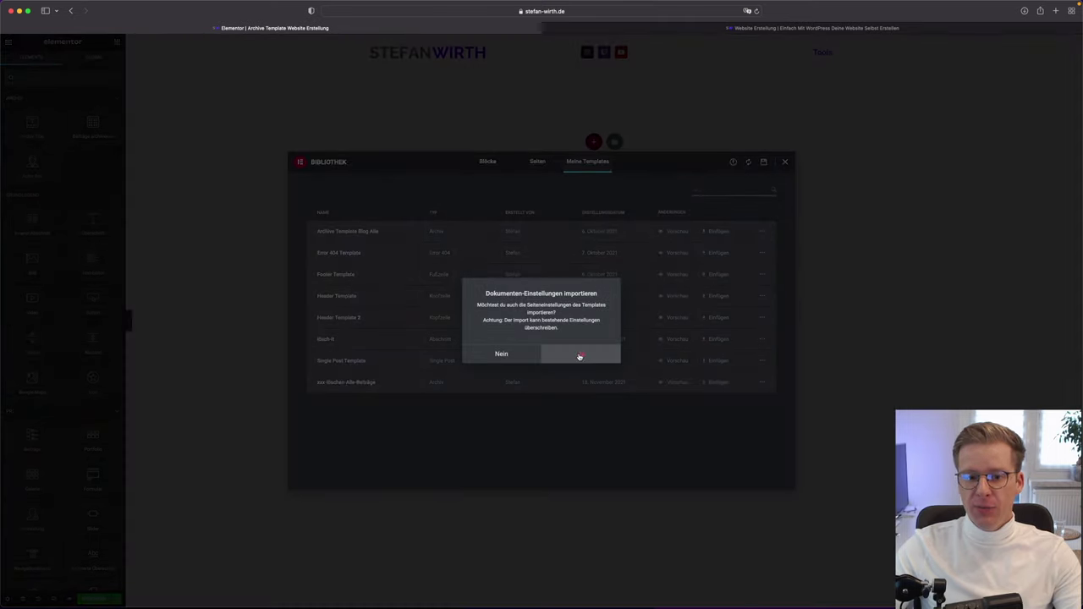
click(579, 356)
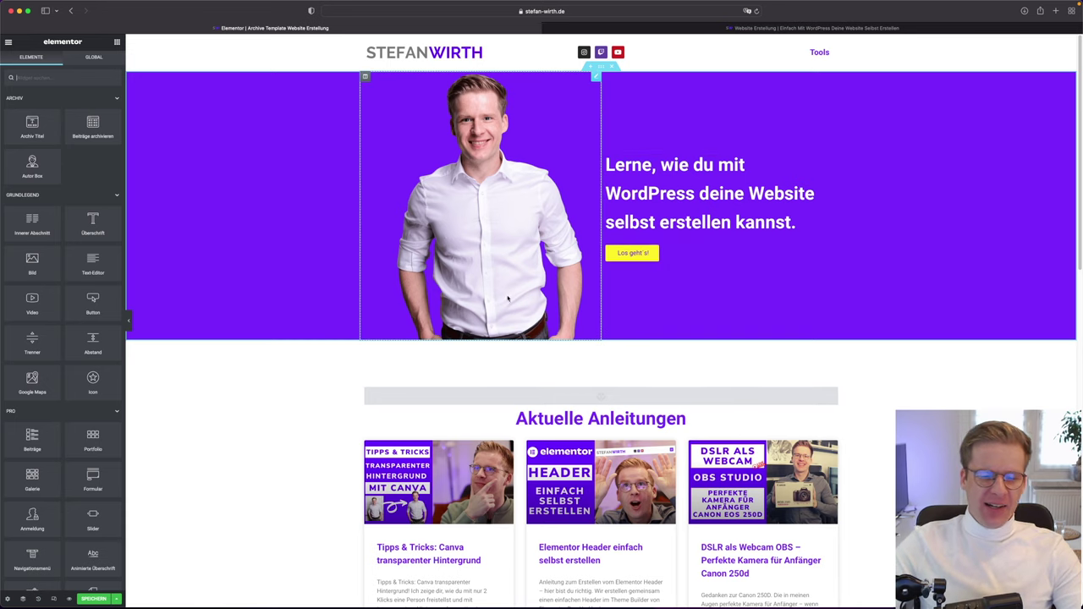
scroll(579, 373, down, 4)
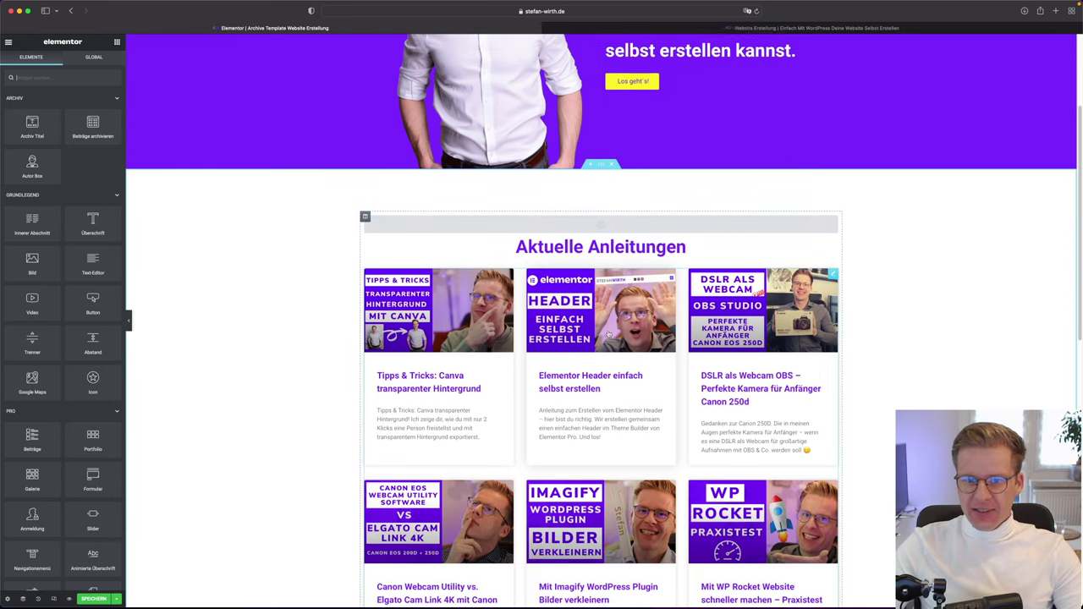
scroll(609, 330, down, 2)
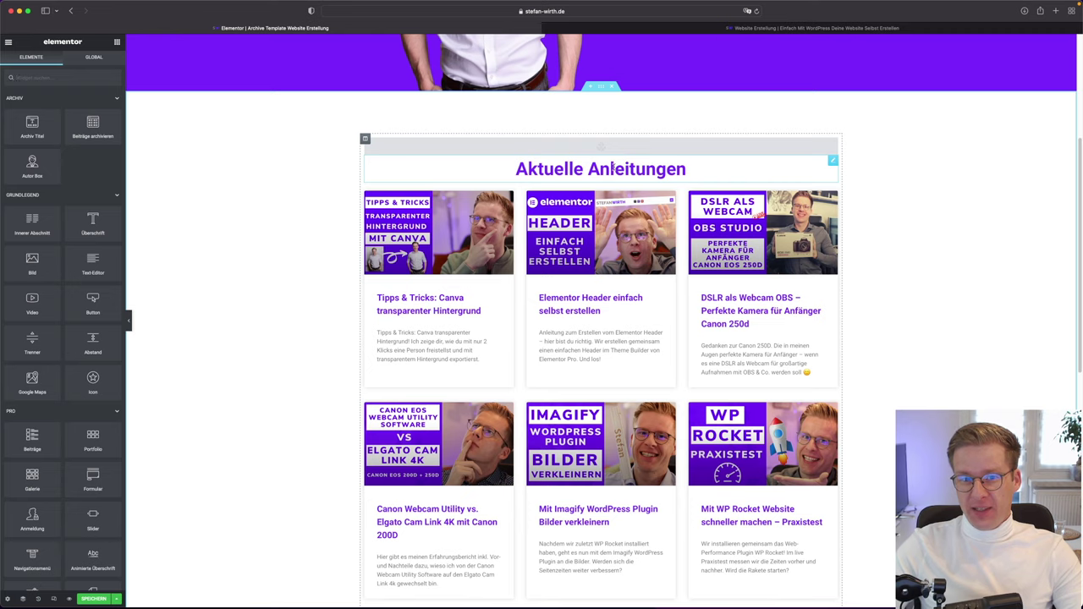
Change the heading text above the posts grid to "Website Erstellung"
click(611, 168)
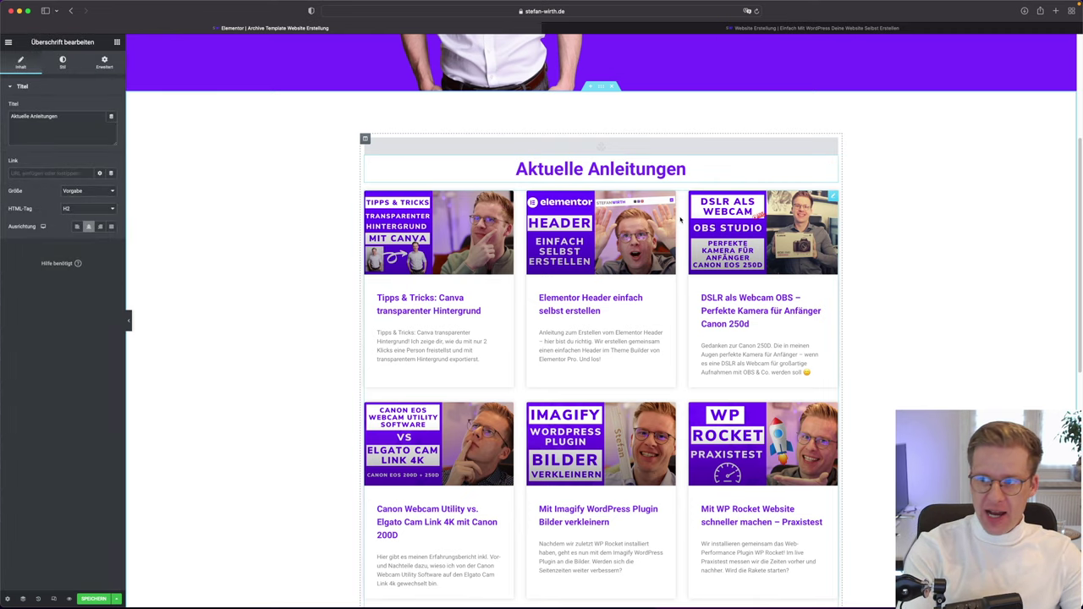
key(BackSpace)
key(BackSpace)
key(BackSpace)
key(BackSpace)
key(BackSpace)
key(BackSpace)
key(BackSpace)
key(BackSpace)
key(BackSpace)
key(BackSpace)
key(BackSpace)
key(BackSpace)
key(BackSpace)
key(BackSpace)
key(BackSpace)
key(BackSpace)
key(BackSpace)
key(BackSpace)
key(BackSpace)
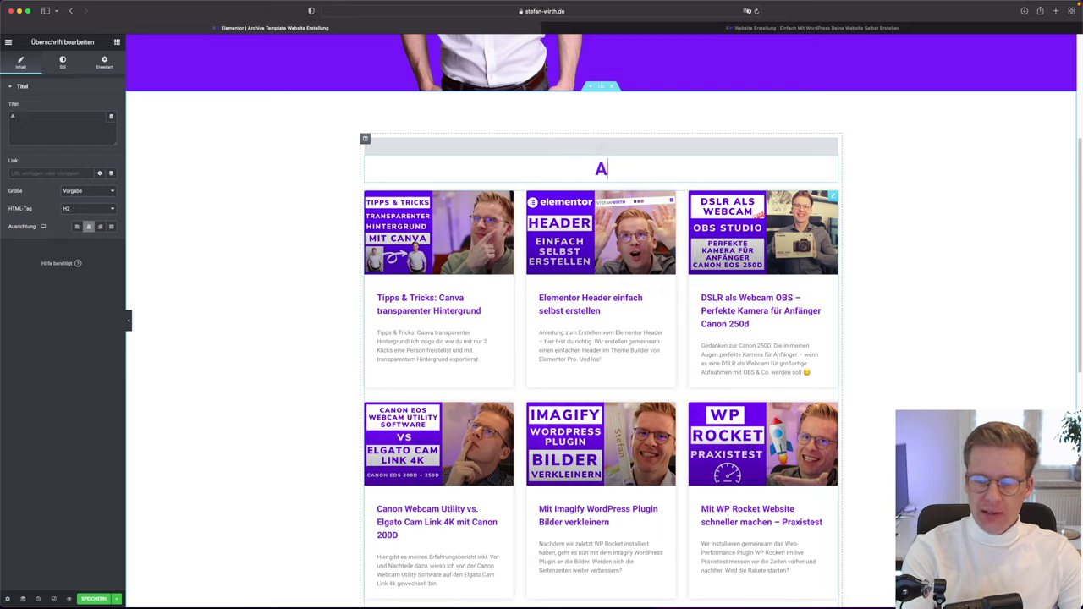
text(Website Erstellung)
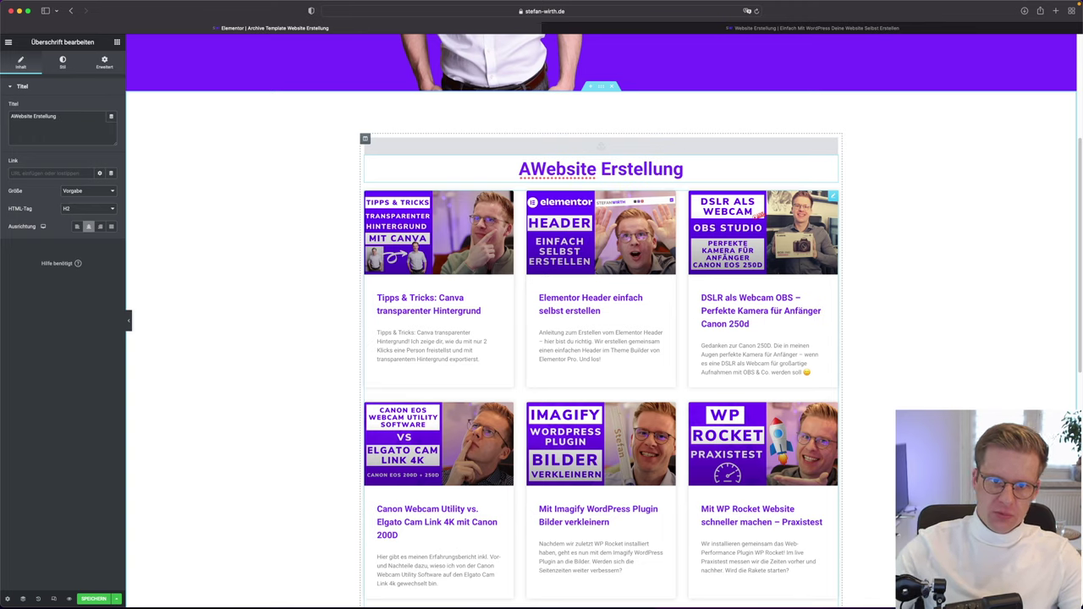
click(532, 169)
key(BackSpace)
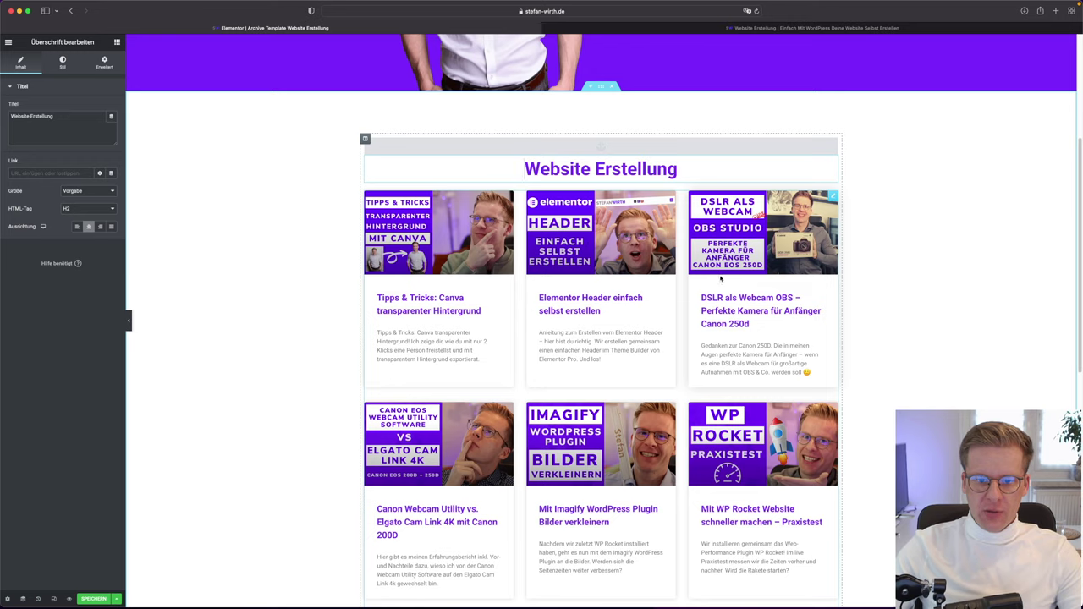
Set the posts grid's query to include posts by Term
scroll(720, 278, down, 2)
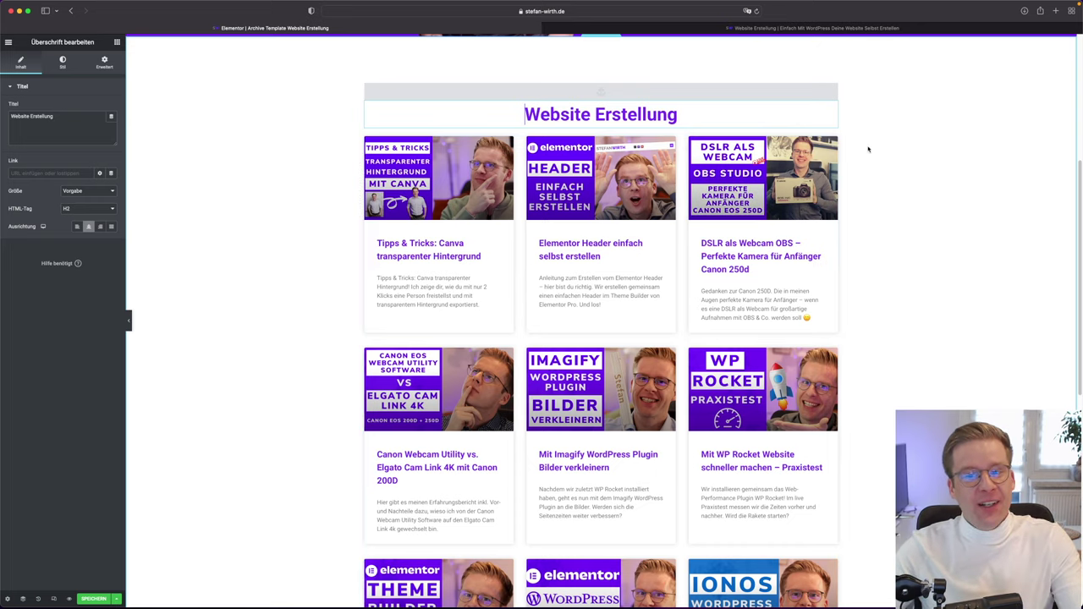
click(832, 144)
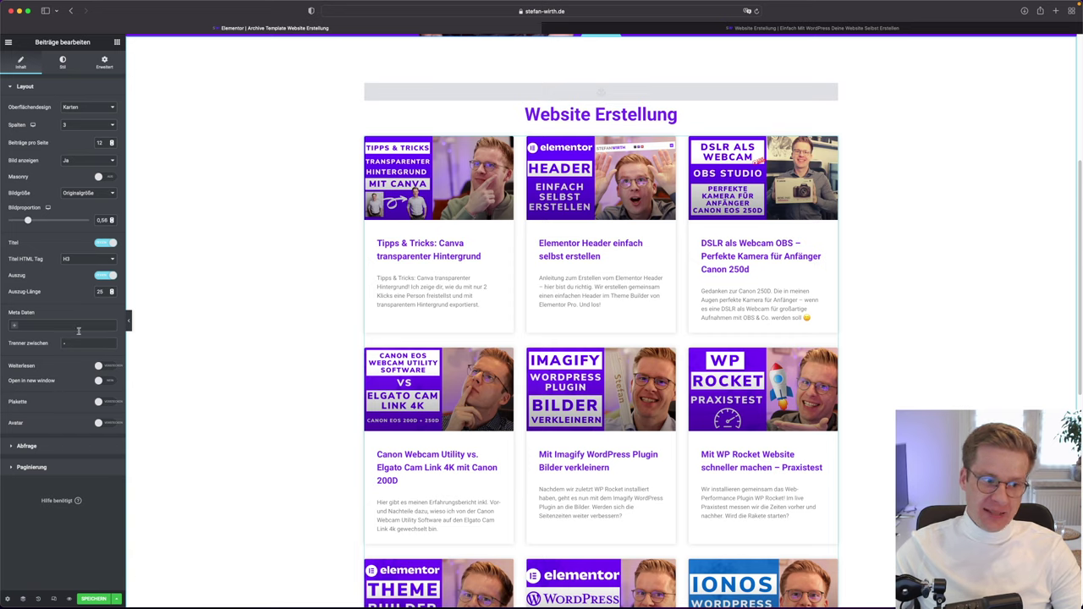
click(67, 444)
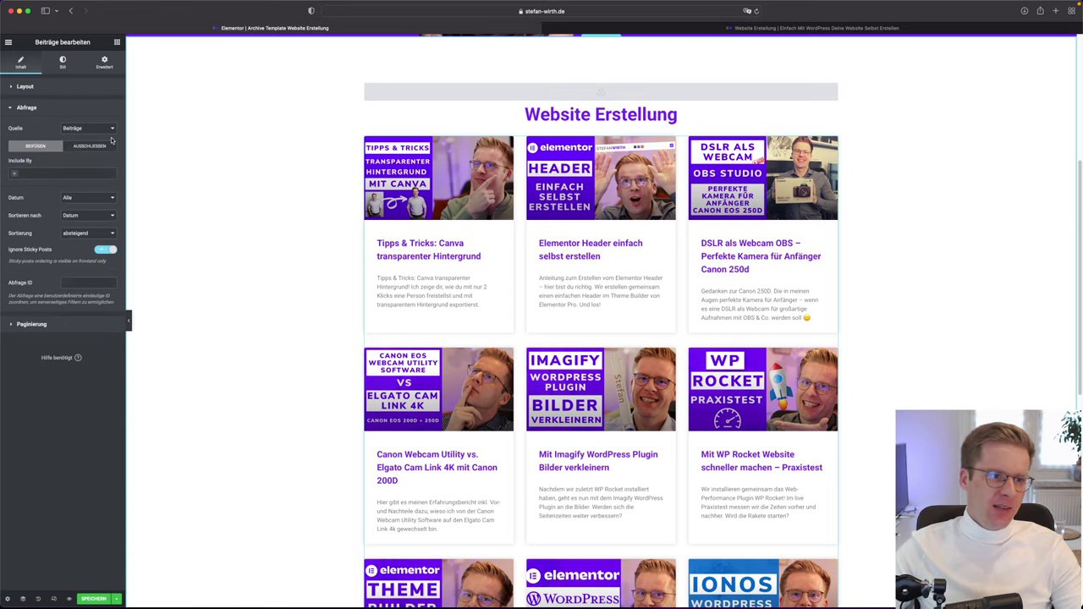
click(88, 146)
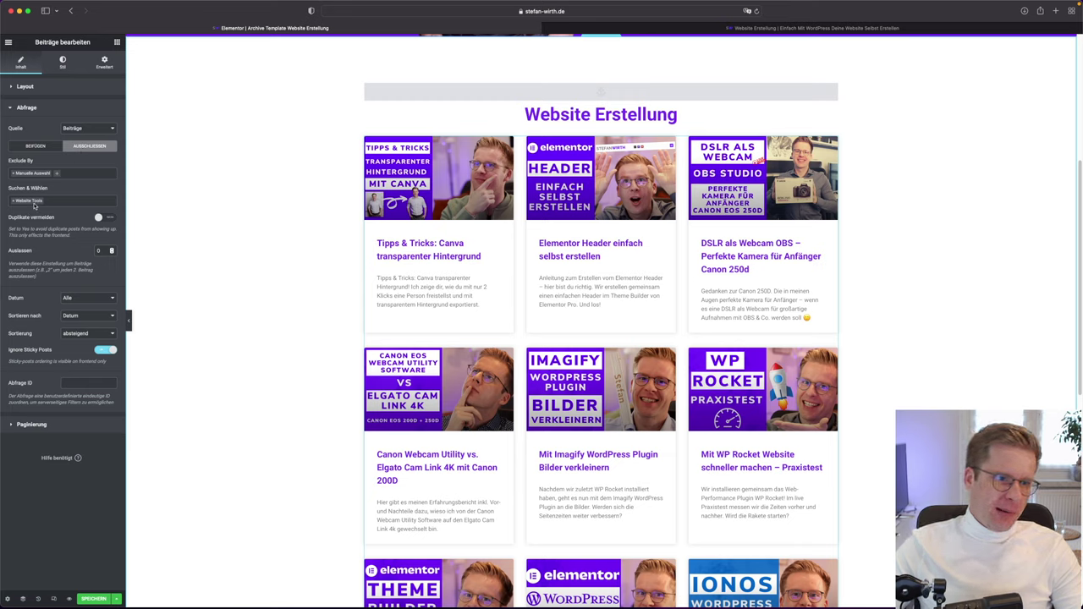
click(35, 146)
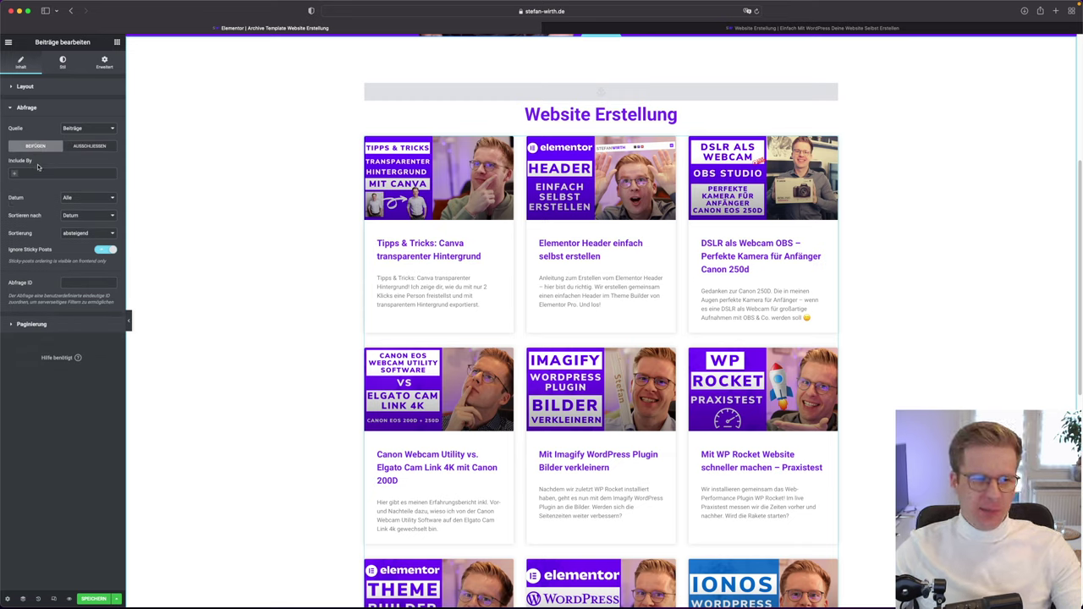
click(59, 174)
click(70, 218)
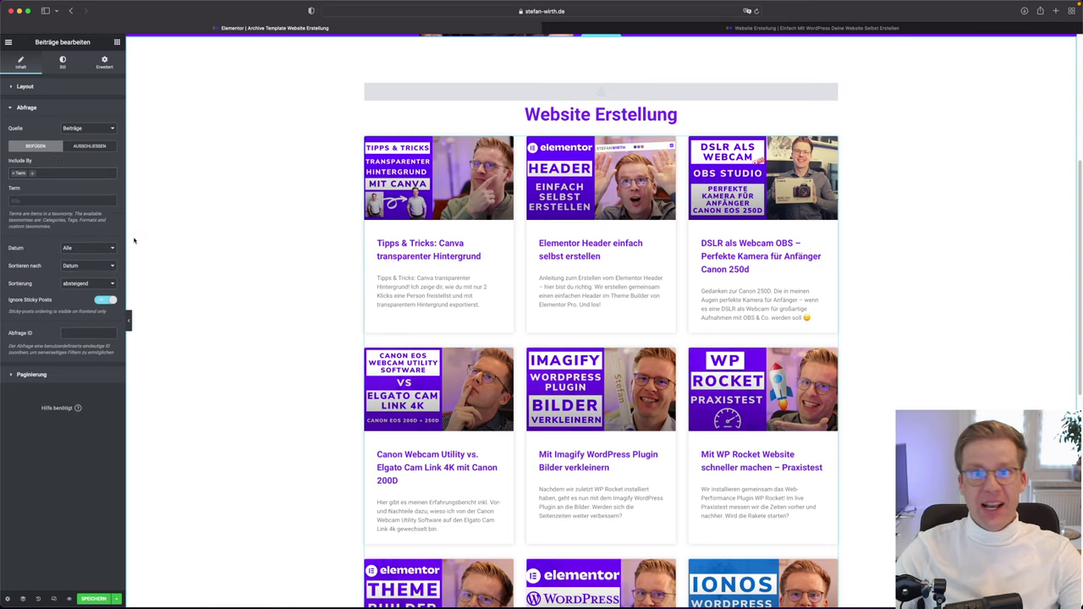
Search the terms for "Website" and choose "Kategorien: Website Erstellung" as the included term of the posts grid
click(33, 200)
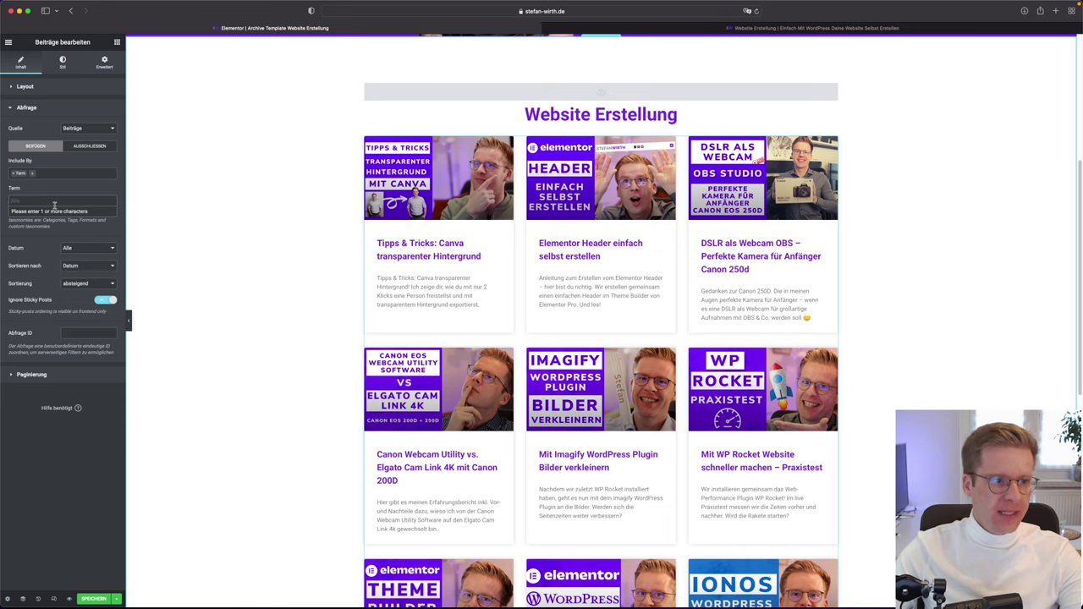
text(Ka)
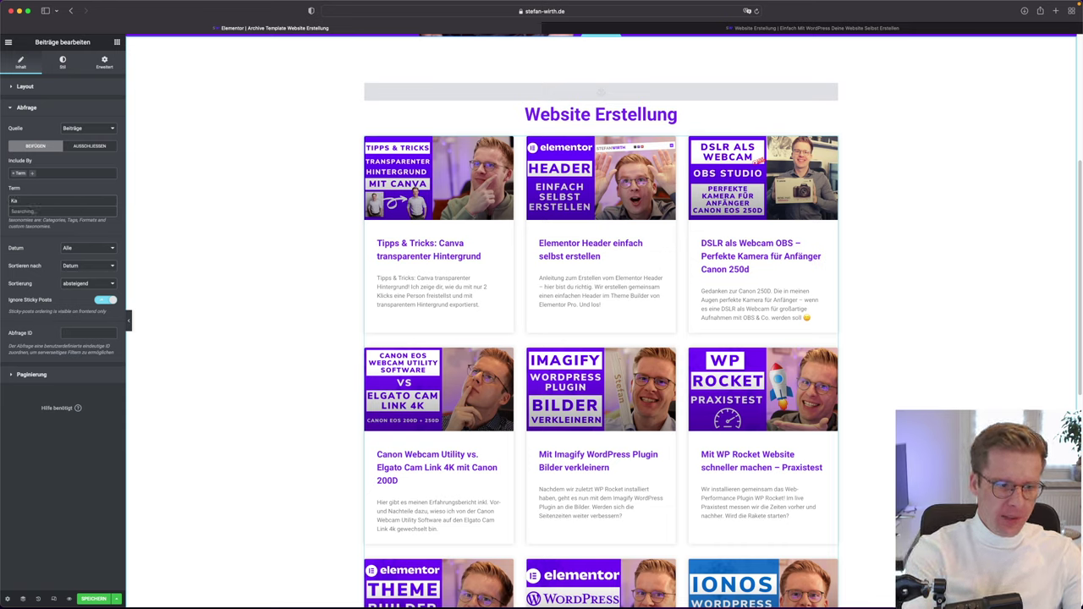
text(t)
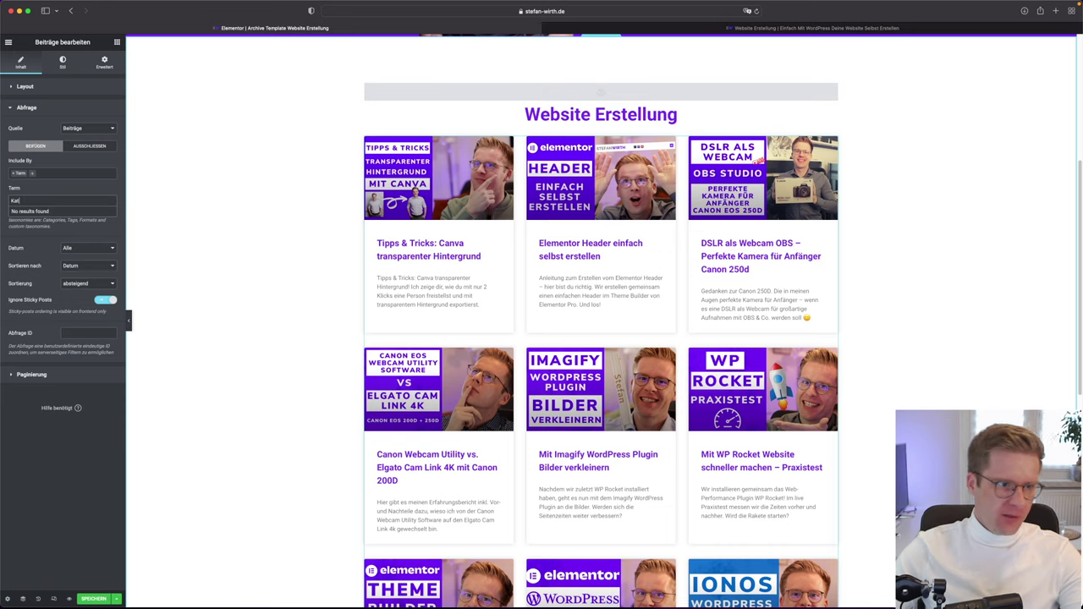
text(e)
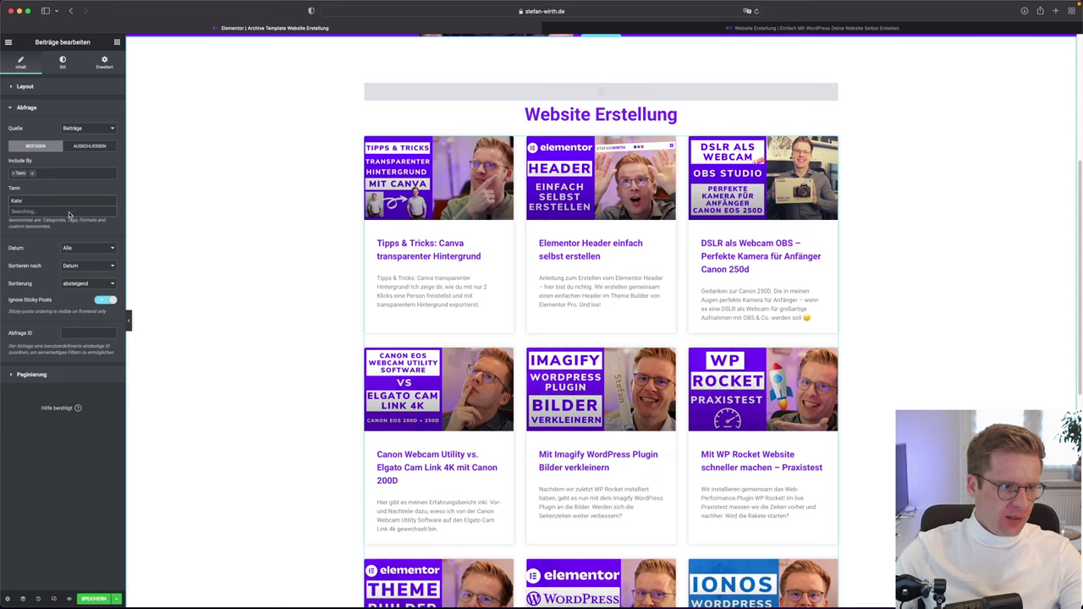
text(gorien)
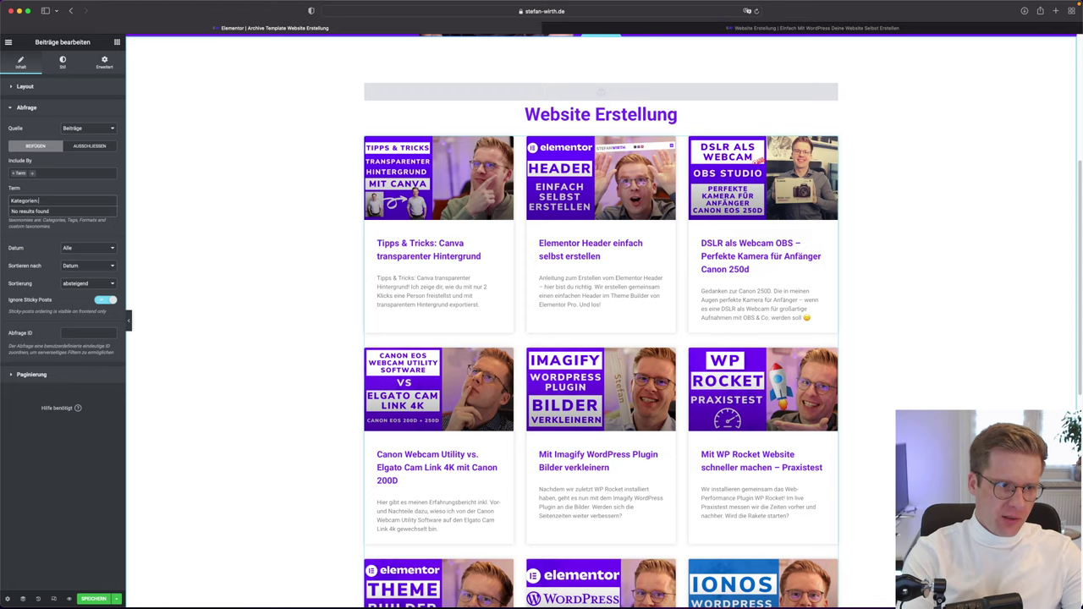
key(BackSpace)
key(BackSpace)
key(BackSpace)
key(BackSpace)
text(Website)
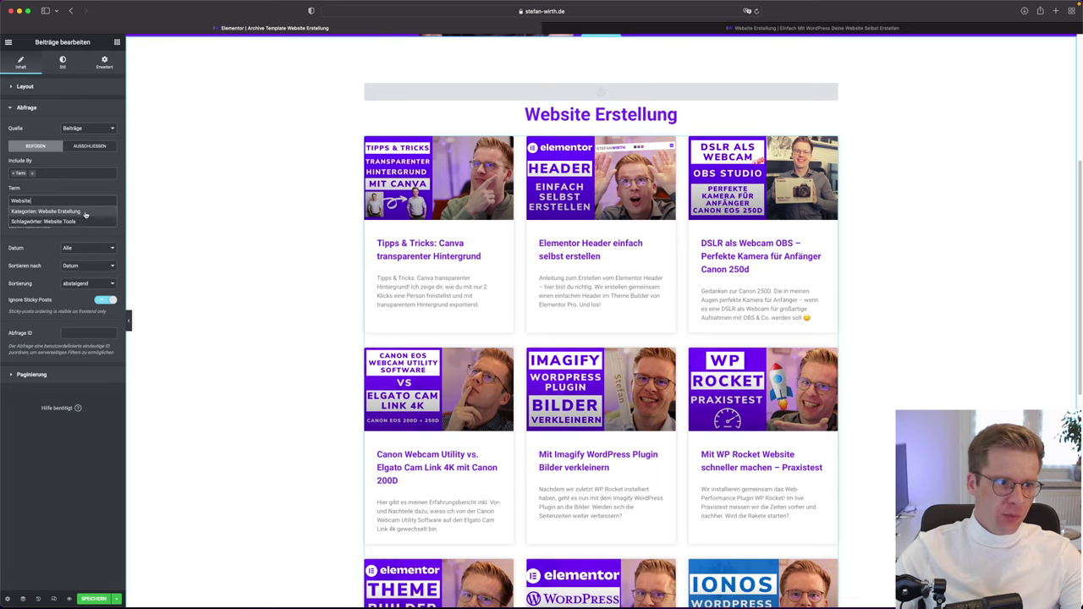
click(72, 212)
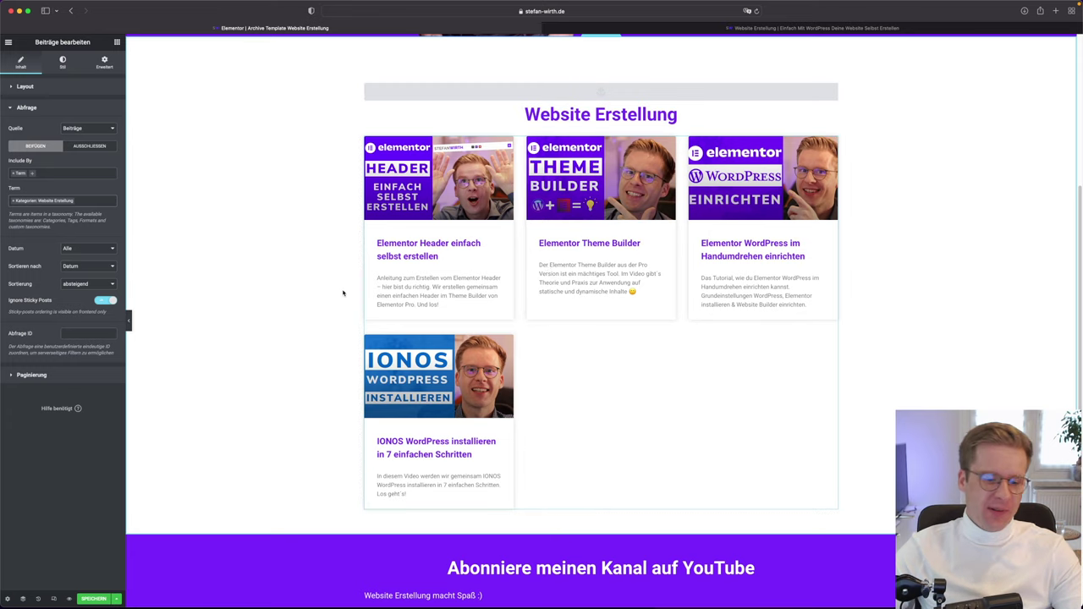
Review the filtered grid and its pagination settings, and set the posts grid's layout to 2 columns
scroll(343, 293, down, 5)
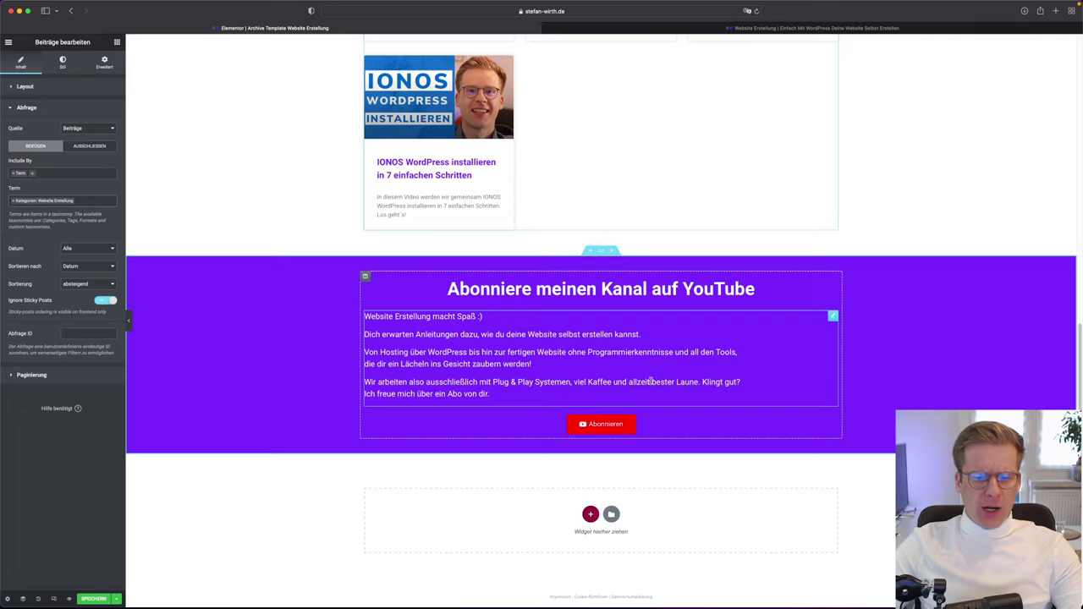
scroll(650, 380, up, 5)
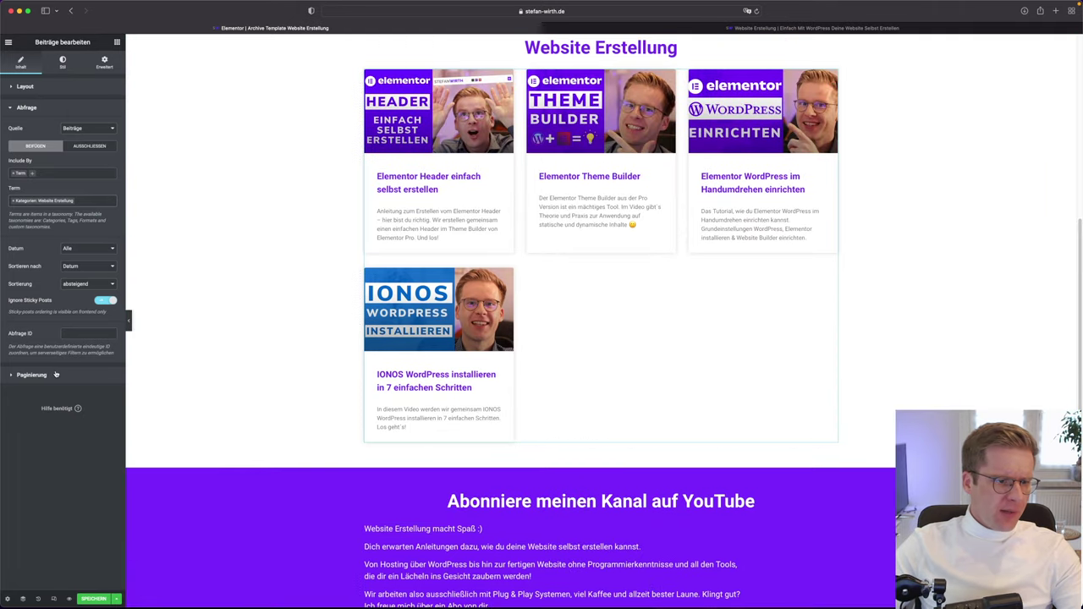
click(56, 375)
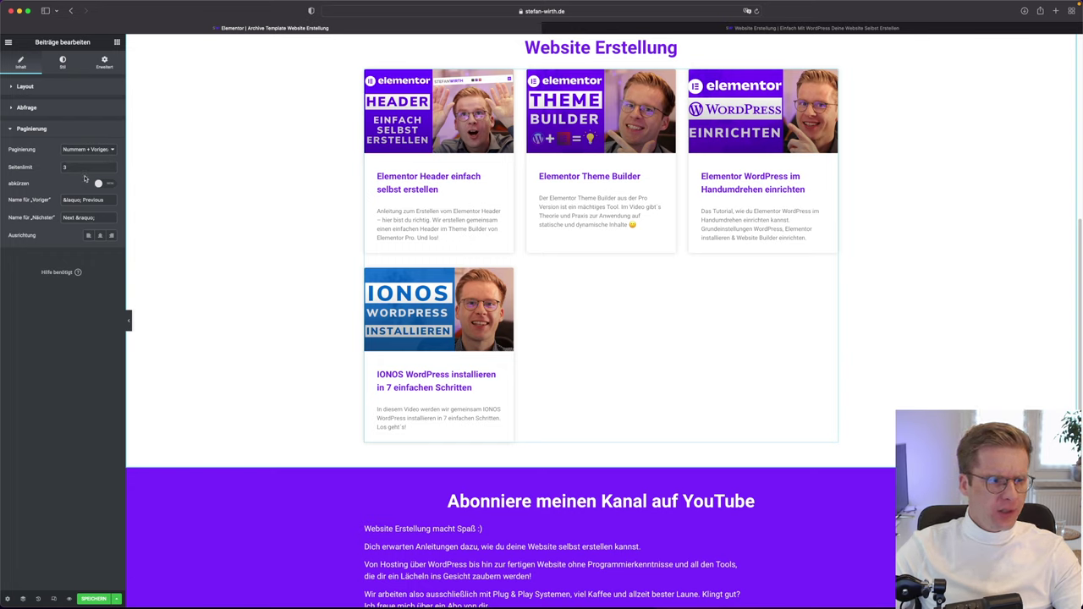
click(43, 107)
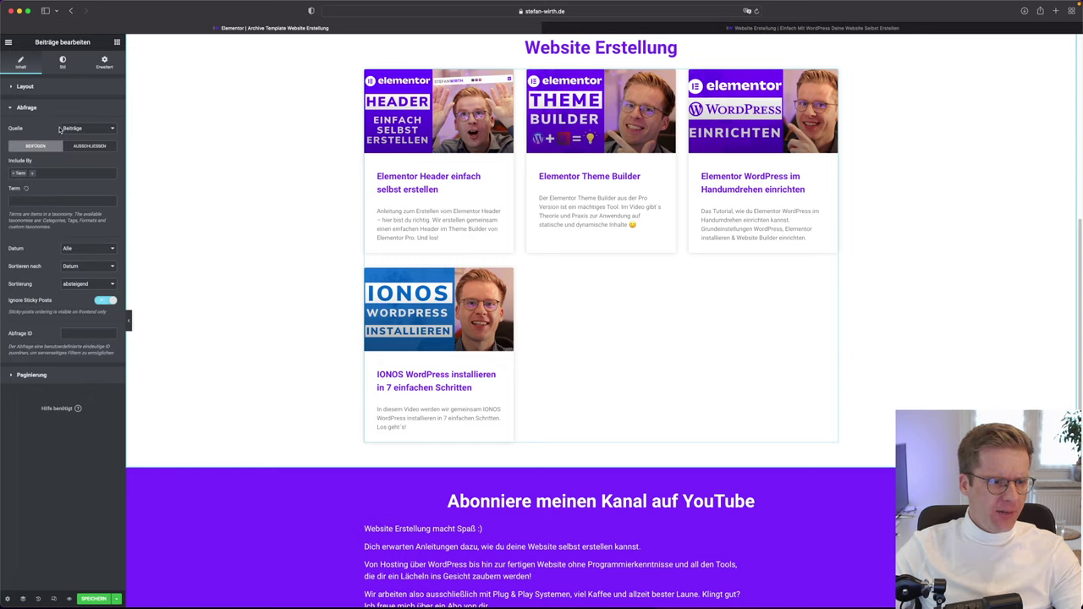
click(48, 85)
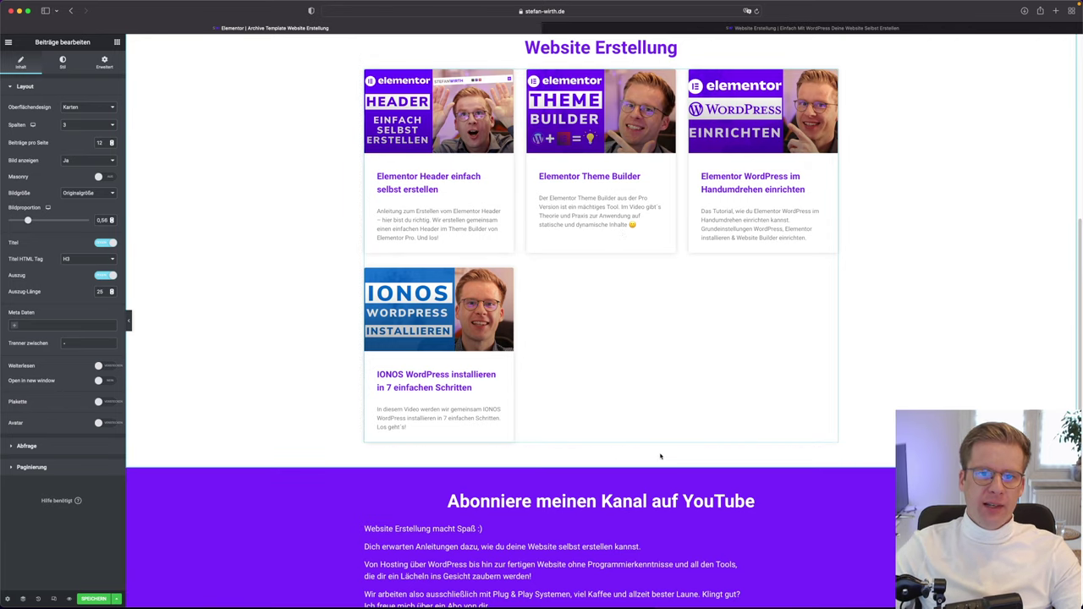
scroll(660, 457, up, 3)
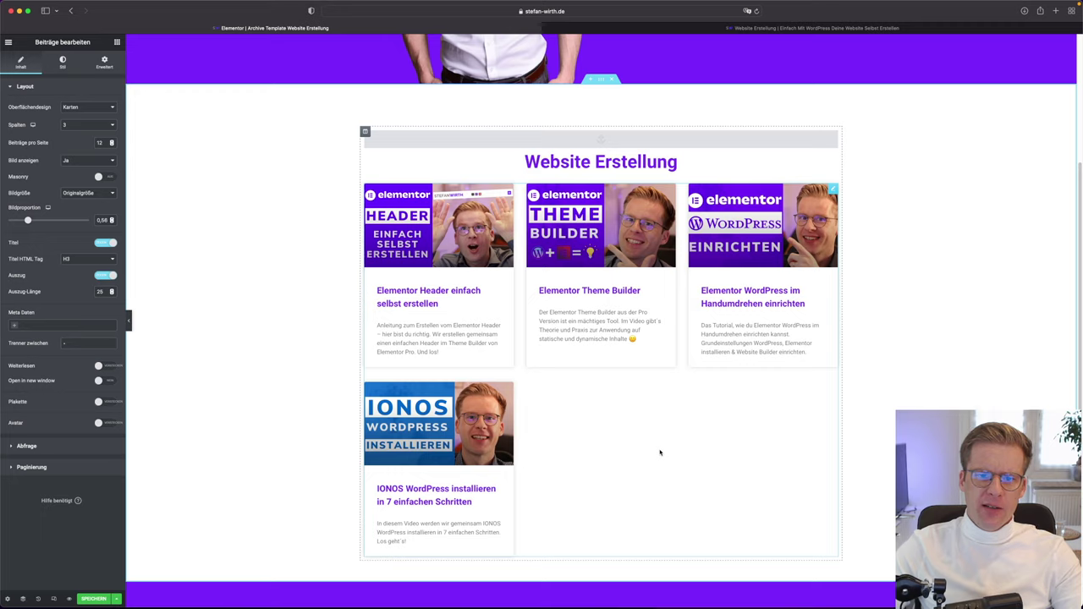
scroll(661, 451, up, 1)
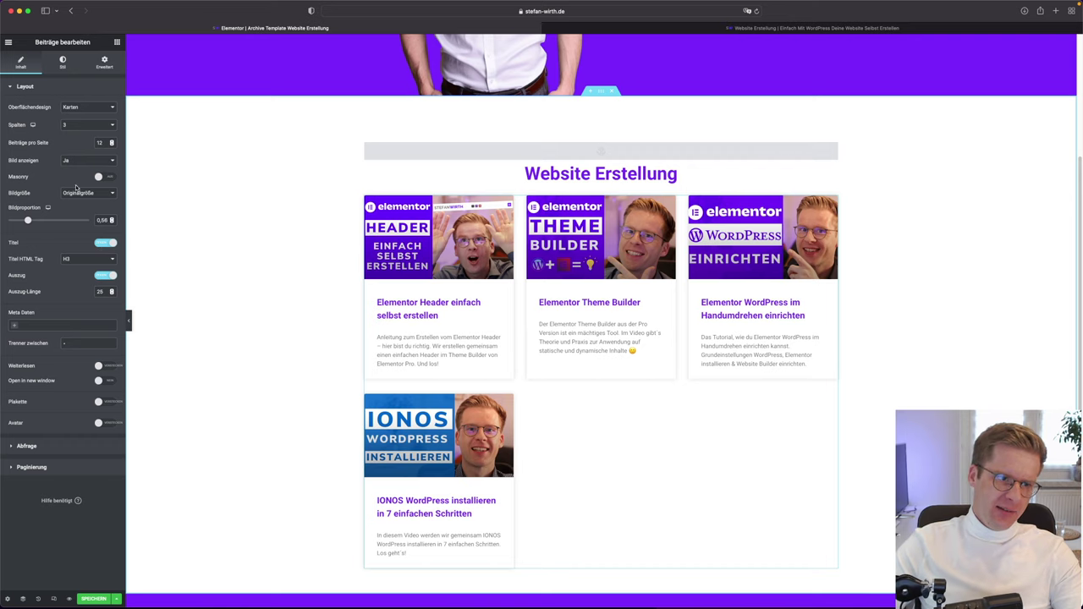
click(84, 124)
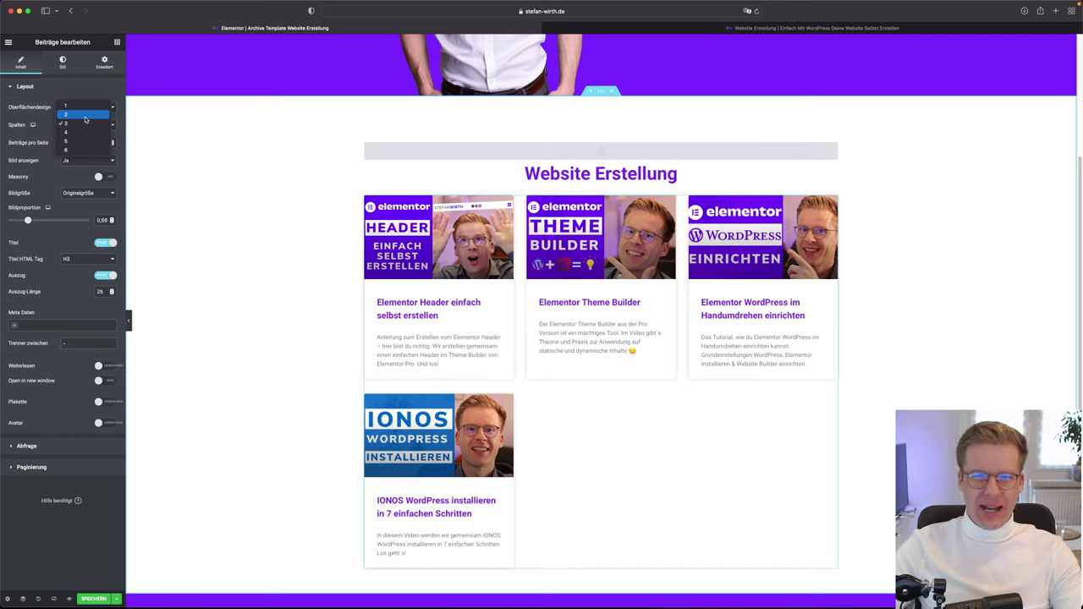
click(84, 116)
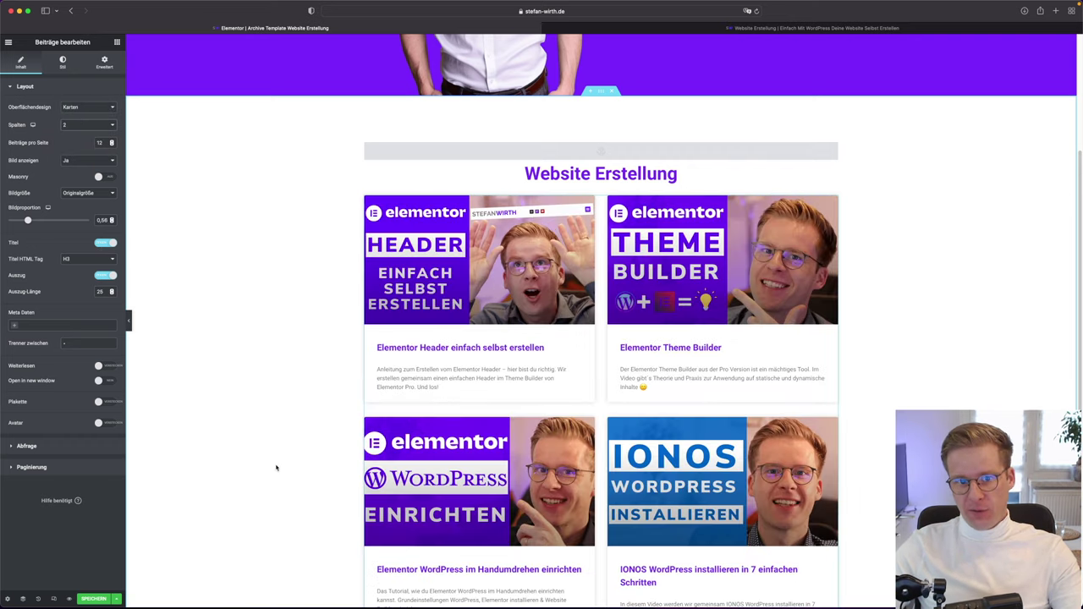
scroll(311, 495, down, 3)
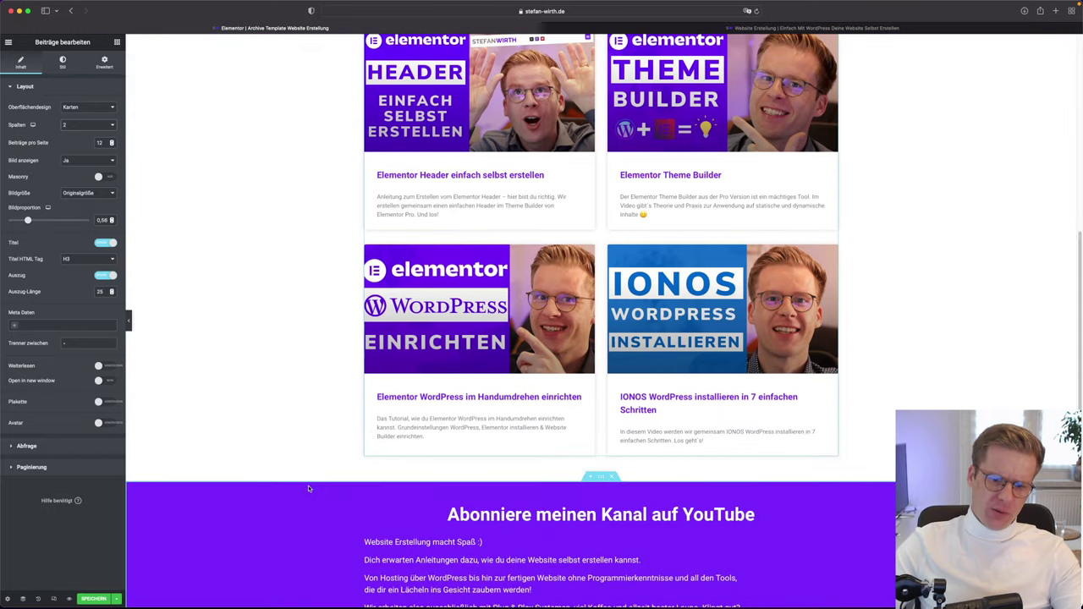
scroll(308, 440, up, 1)
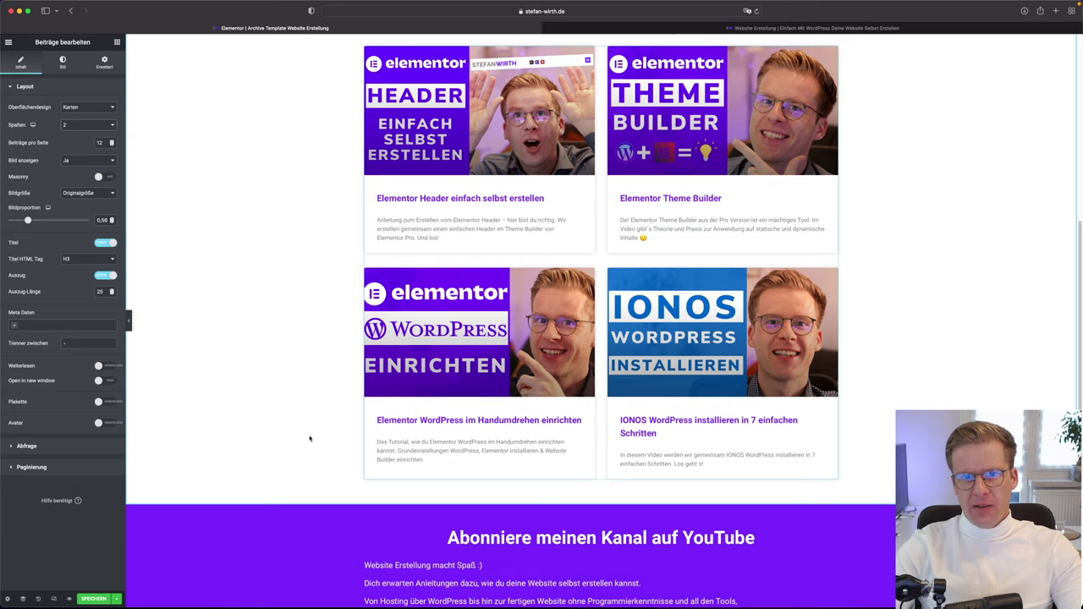
Examine the "Aktuelle Anleitungen" posts section on the live website in the other browser tab and return to the archive template editor
key(ctrl+Tab)
scroll(692, 254, down, 3)
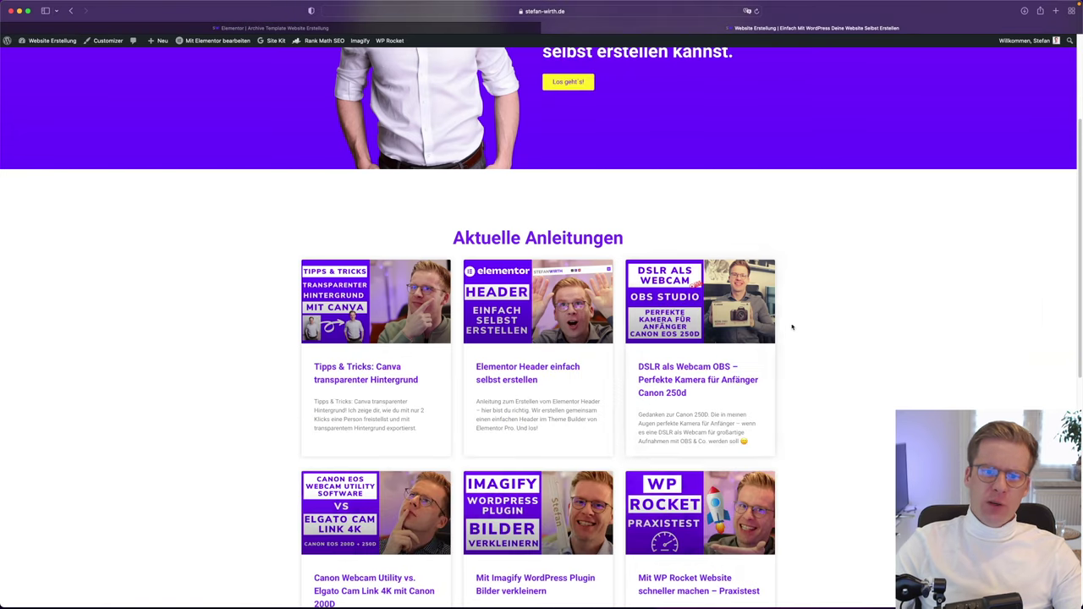
scroll(787, 320, down, 1)
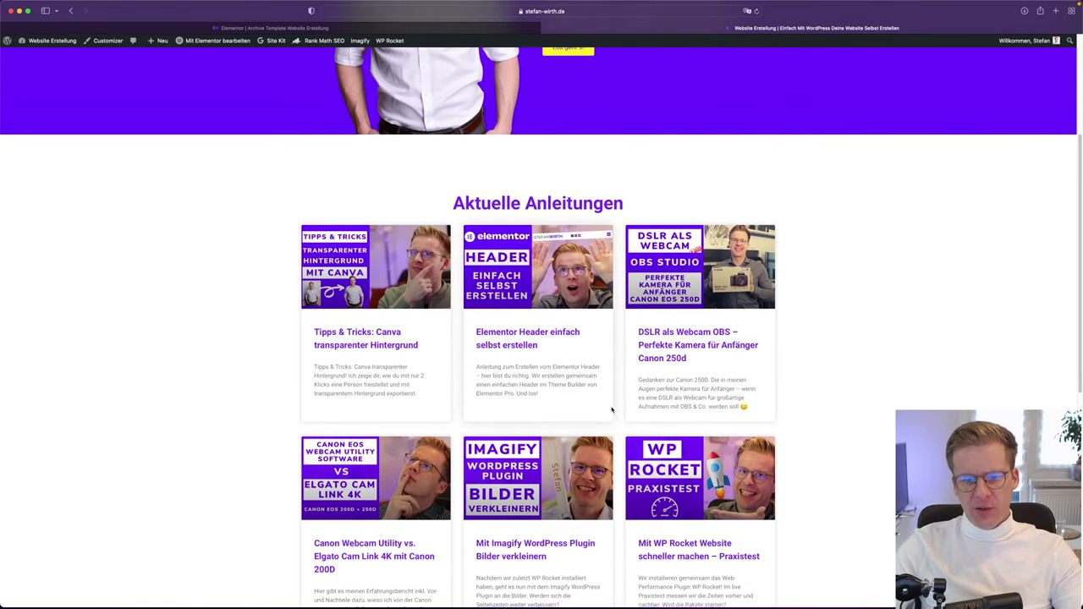
scroll(612, 410, down, 10)
scroll(611, 404, up, 8)
scroll(583, 109, up, 5)
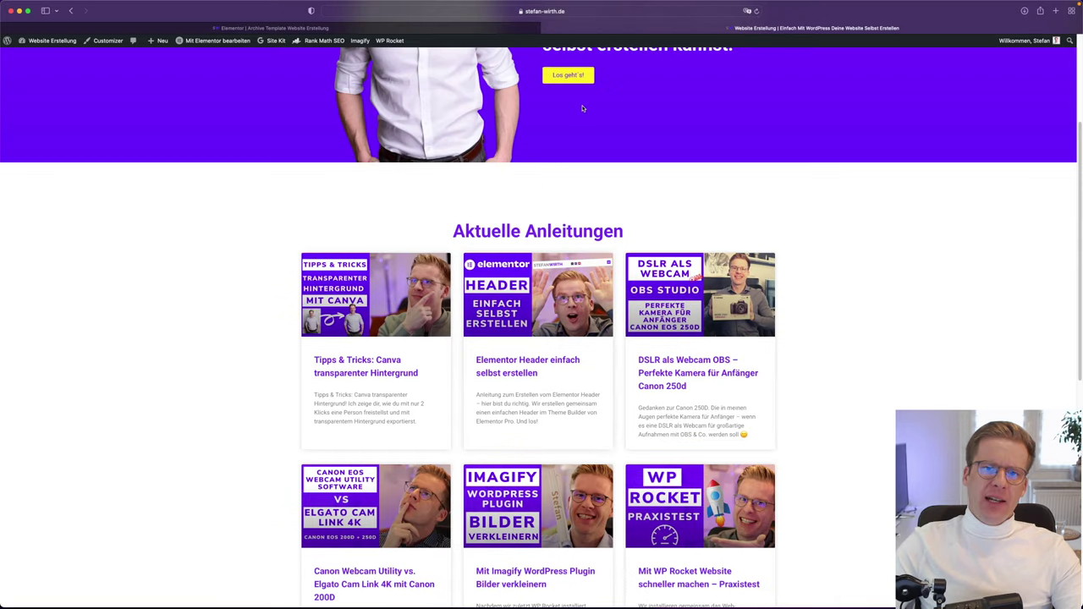
scroll(582, 109, up, 5)
click(519, 30)
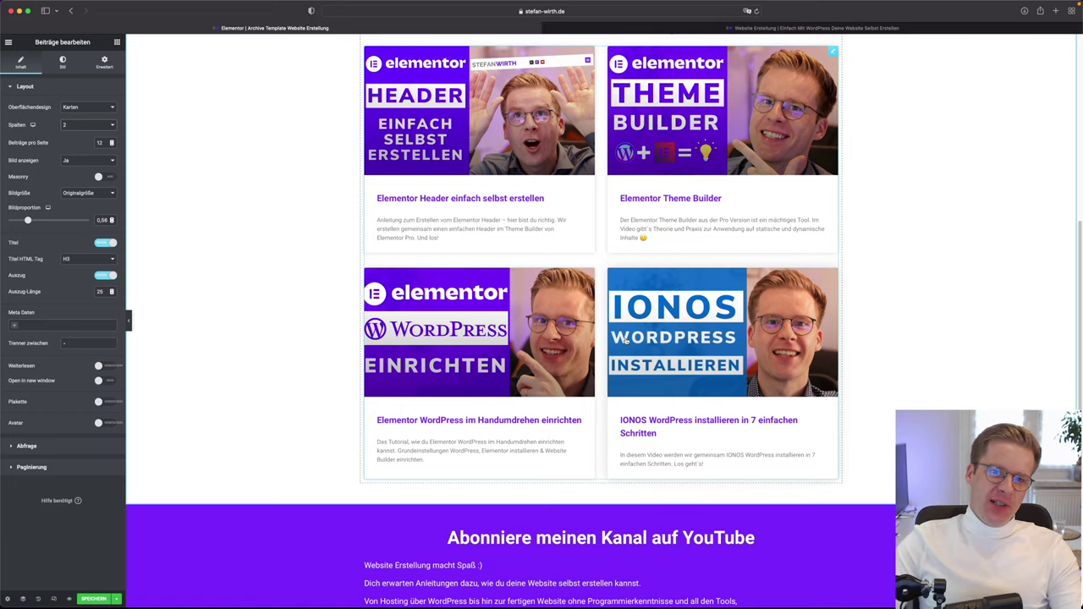
Set the ID of the menu anchor above the "Website Erstellung" heading to "websiteerstellung"
scroll(626, 341, up, 3)
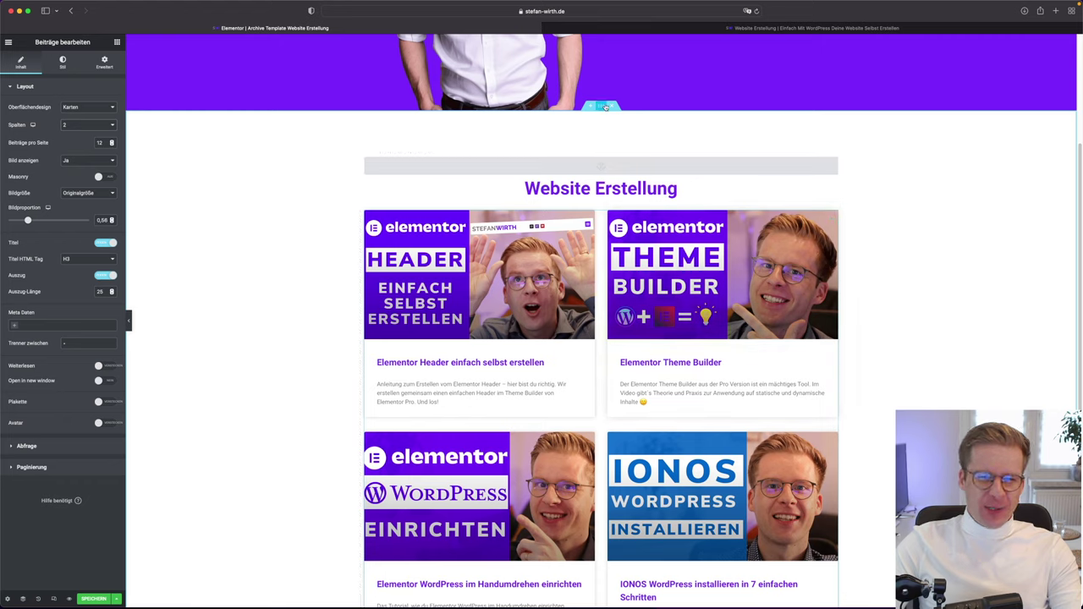
click(604, 164)
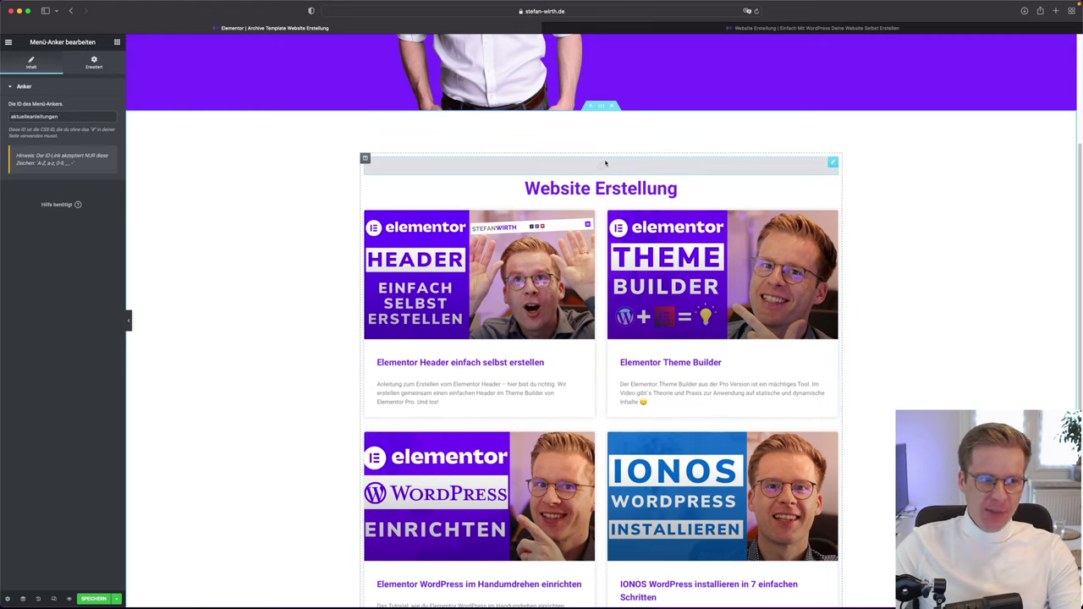
double_click(101, 118)
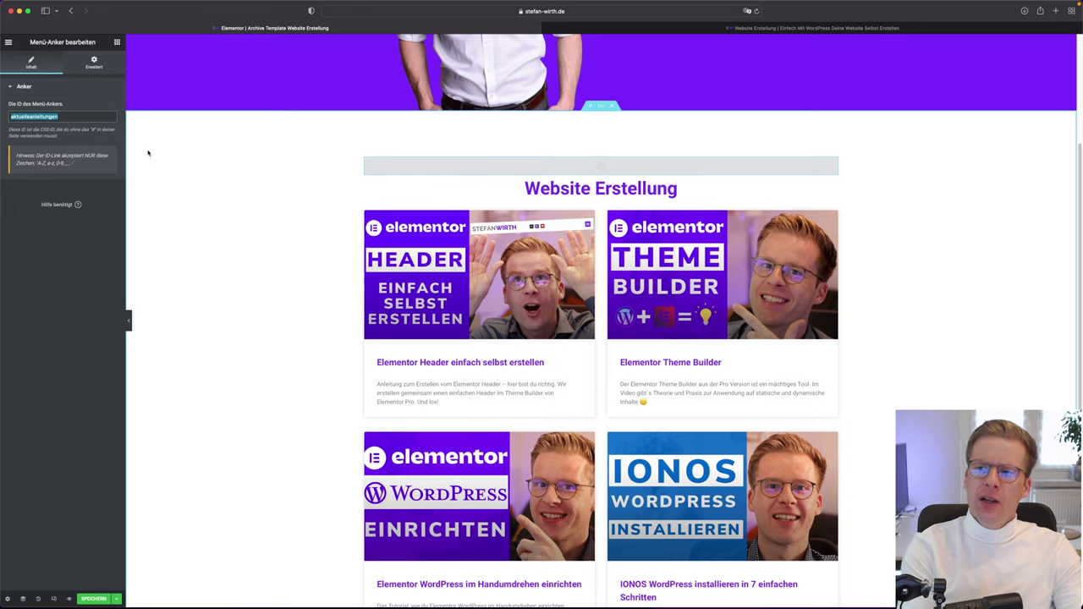
text(webs)
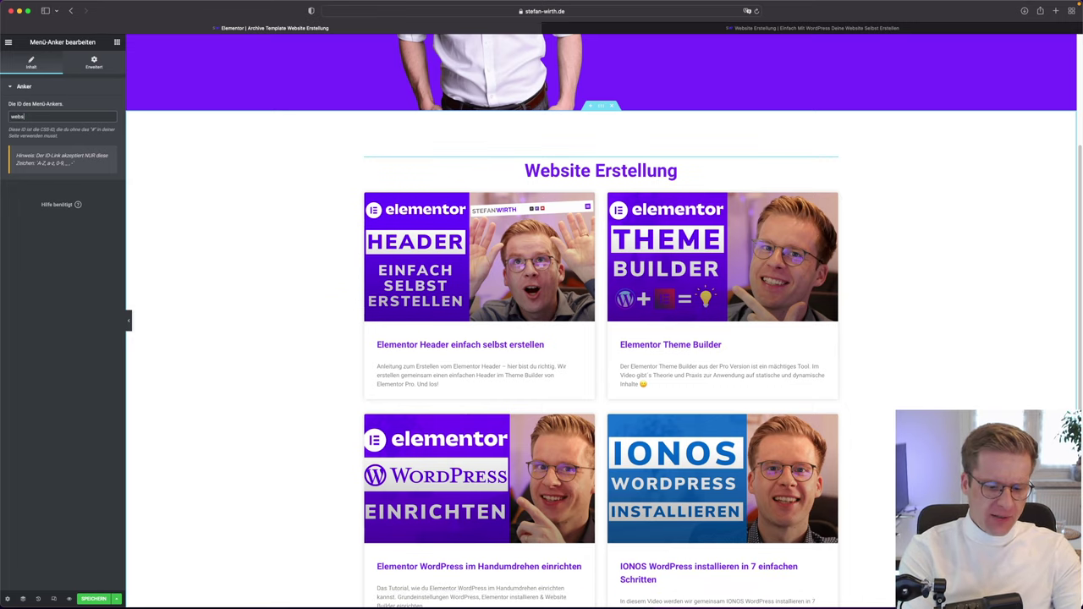
text(iteerstellung)
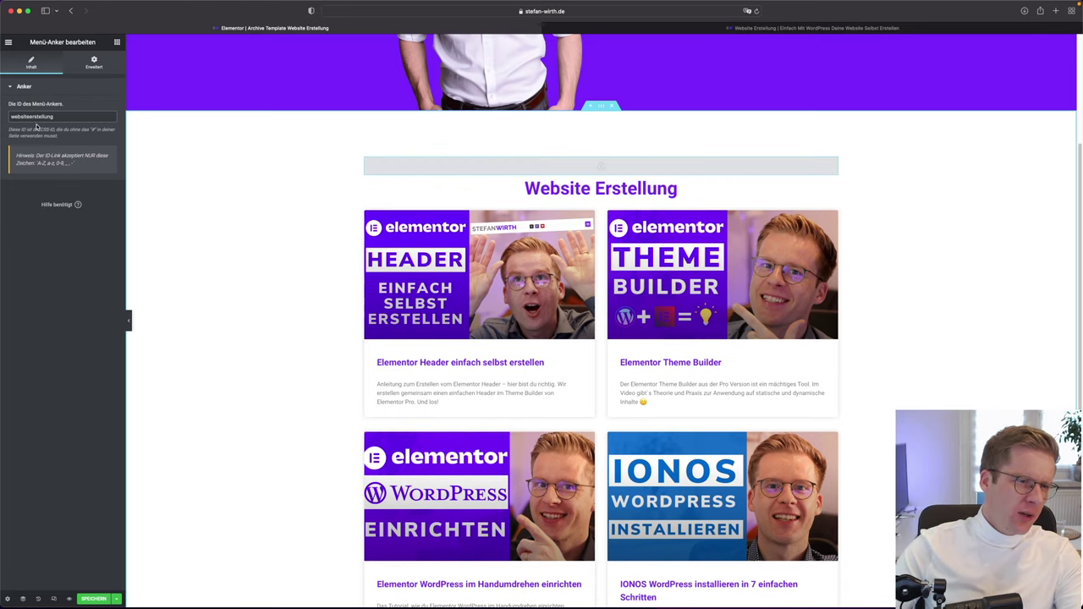
Delete the text column and the portrait image column from the purple hero section
scroll(707, 195, up, 5)
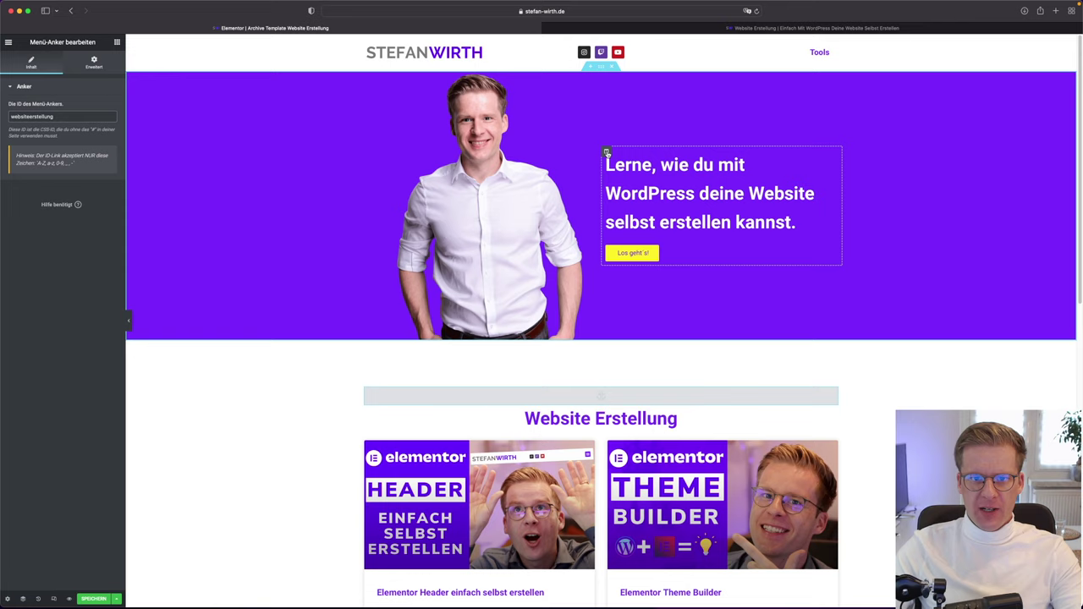
right_click(607, 153)
click(637, 273)
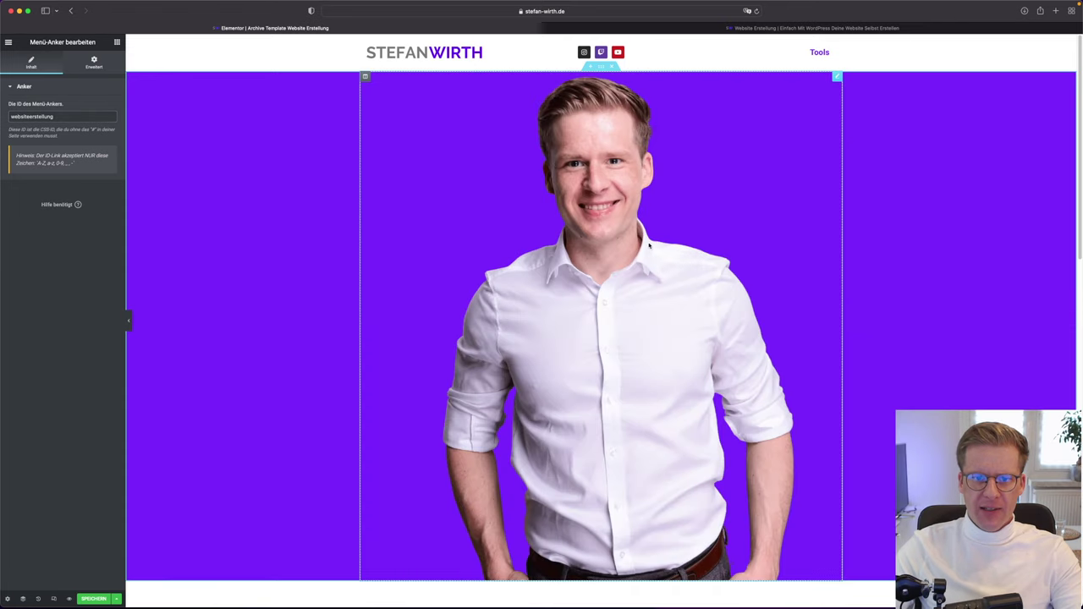
right_click(365, 77)
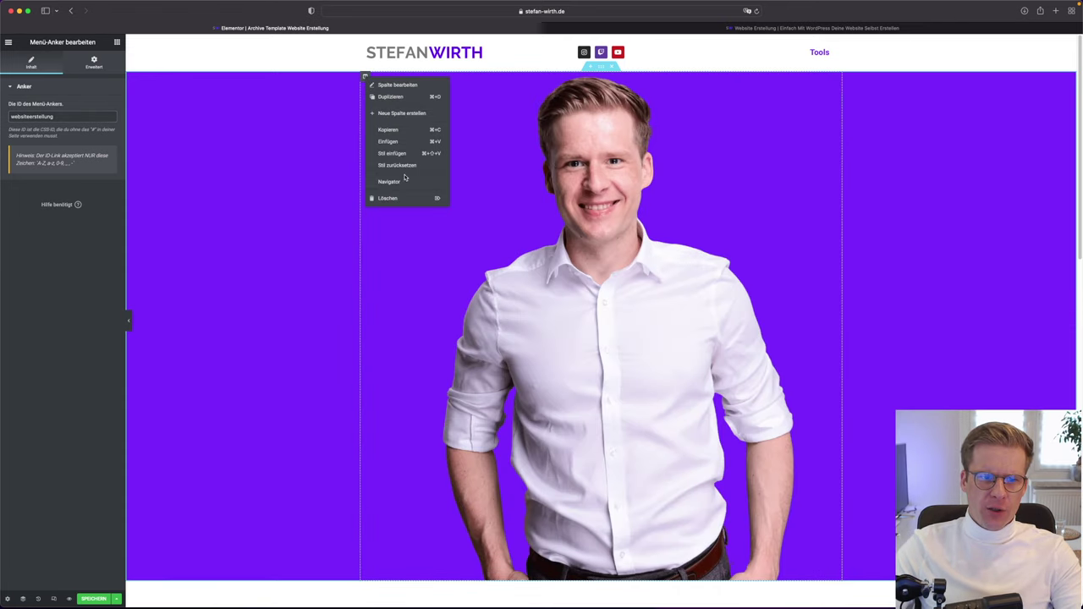
key(Delete)
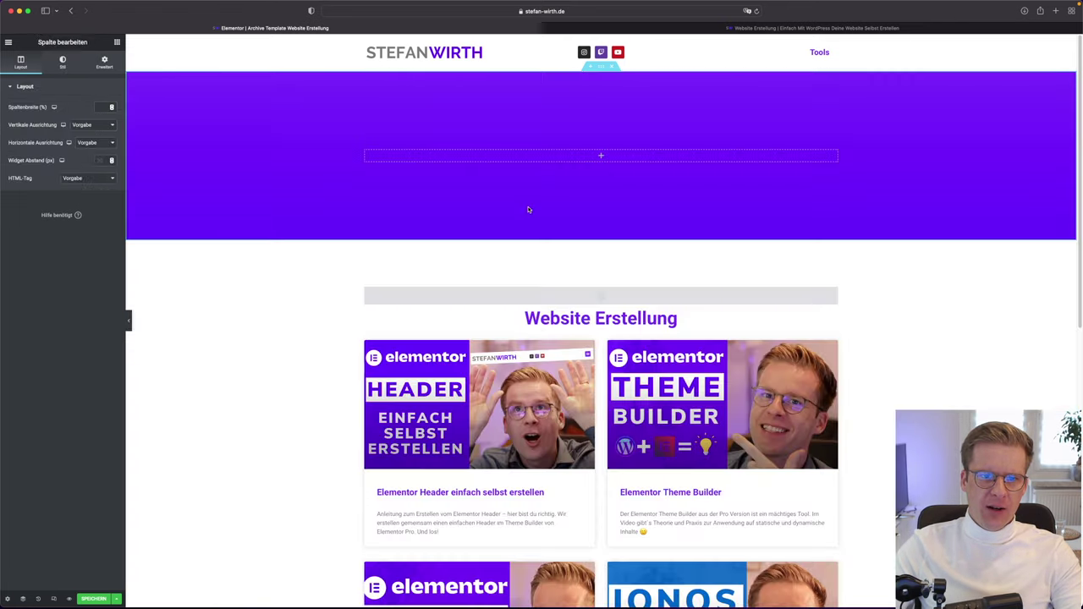
Find the Abstand widget, place it in the empty hero section column and set its spacing to 0 px
click(600, 68)
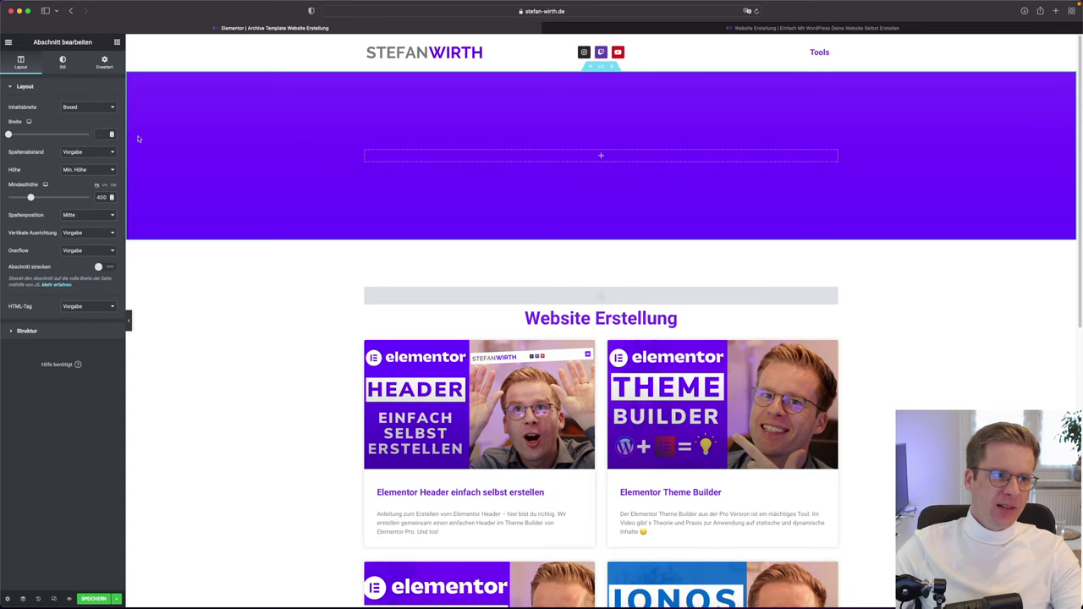
click(428, 157)
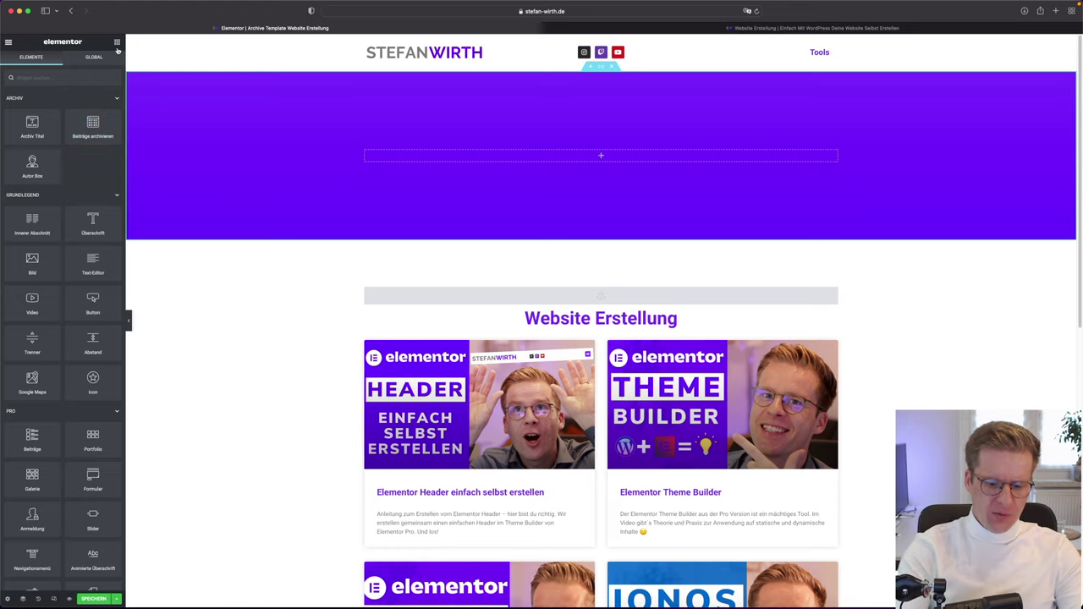
text(absta)
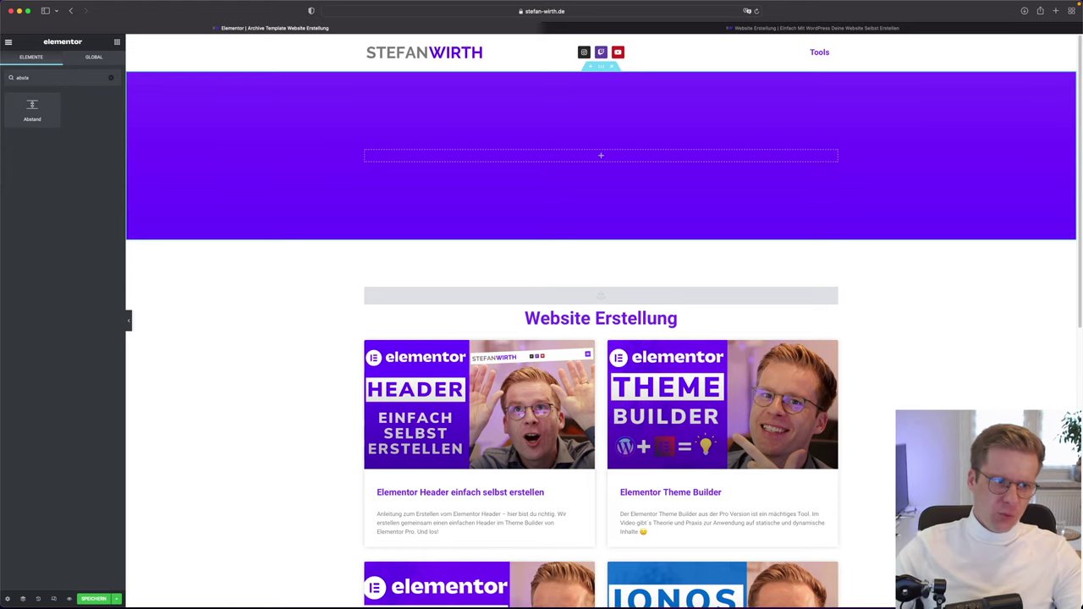
drag(51, 106, 512, 157)
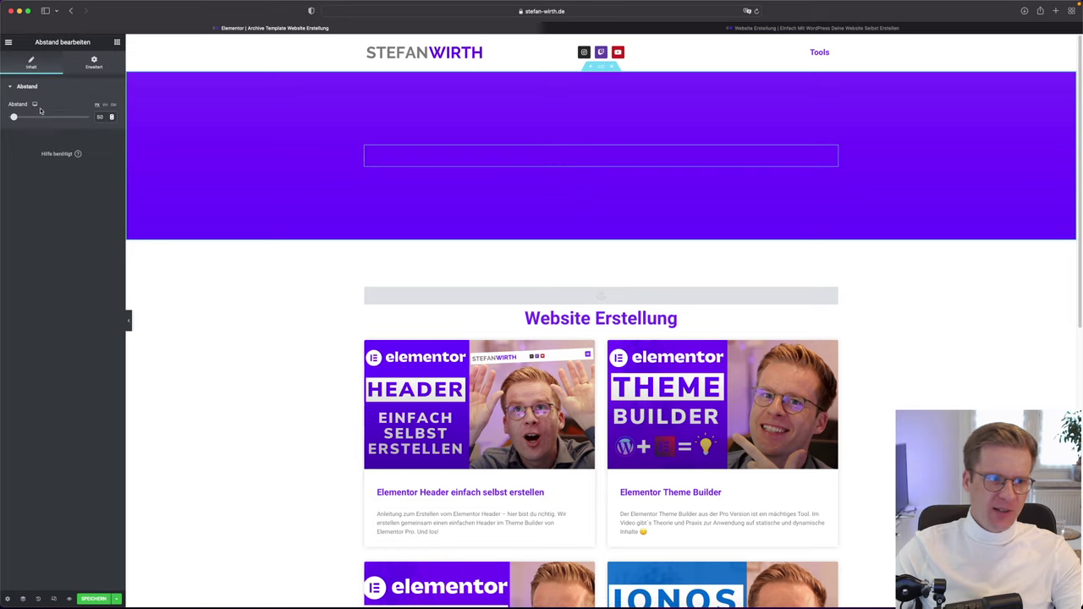
drag(13, 117, 6, 119)
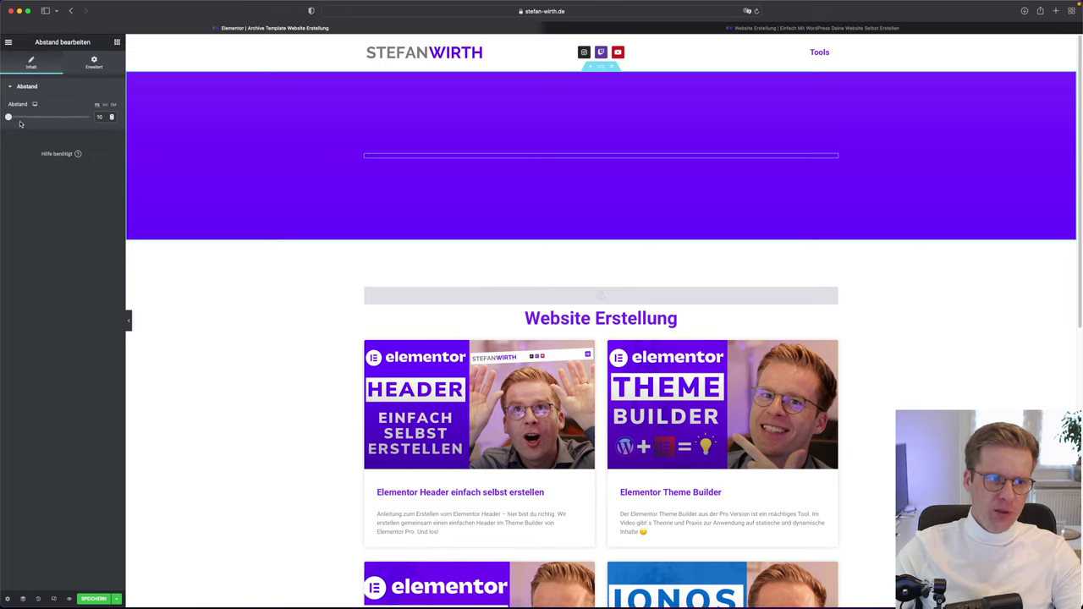
double_click(100, 117)
text(0)
Change the hero section's background type from gradient to classic so that a background image can be assigned
click(603, 67)
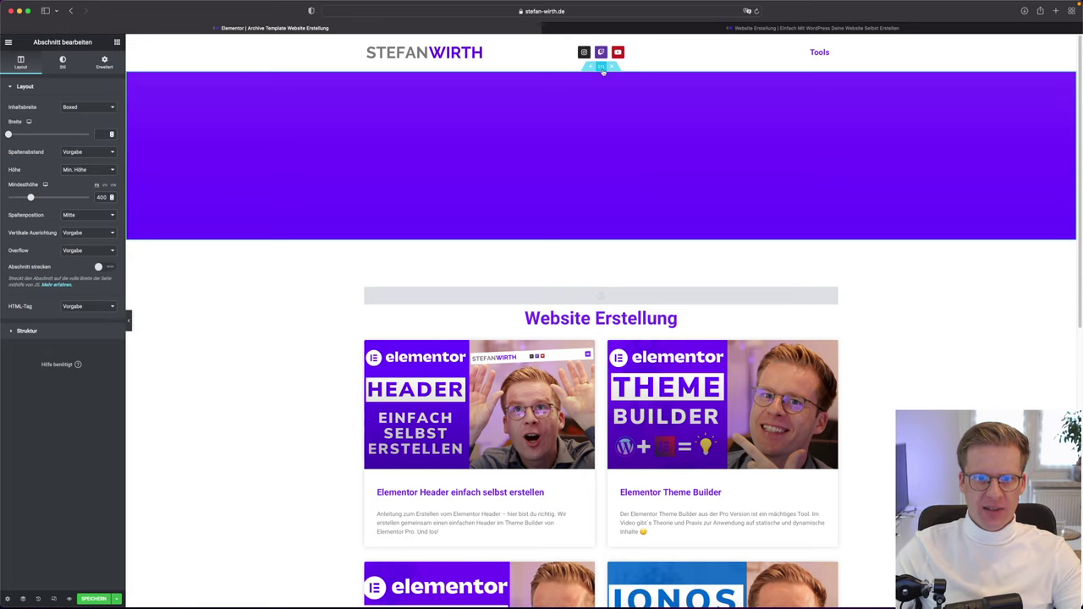
click(63, 63)
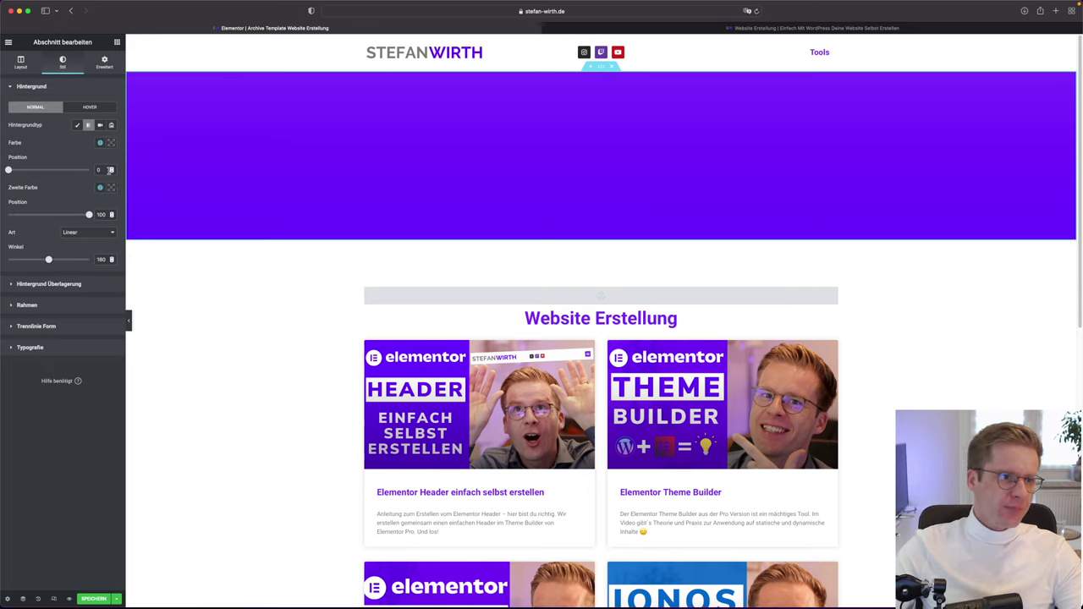
click(85, 127)
mouse_move(74, 193)
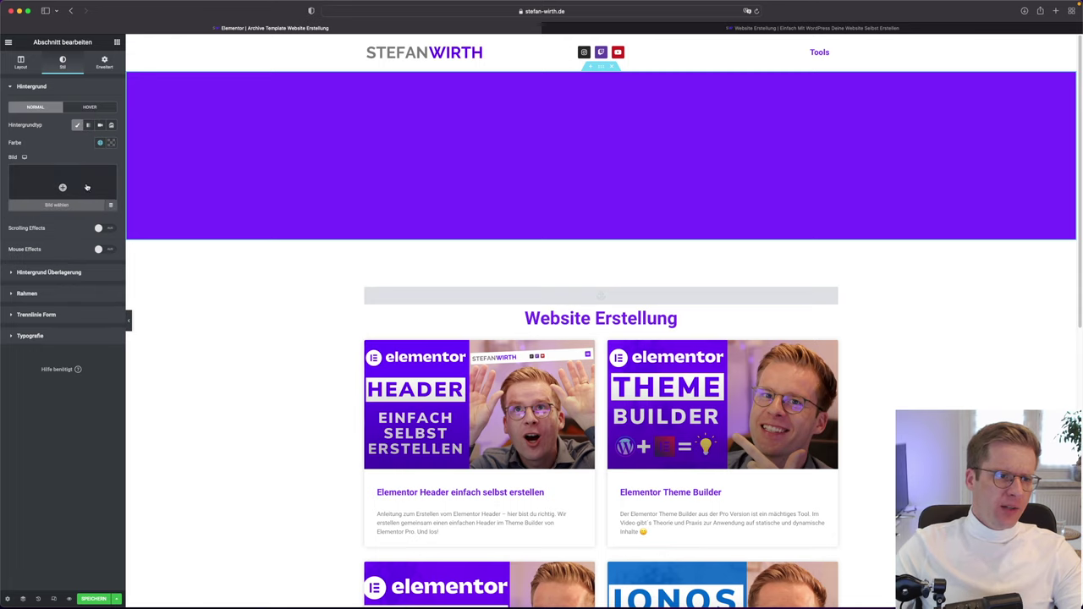
Open the media selection for the hero section's background image and upload Website-Erstellung.png from the Downloads folder
click(90, 190)
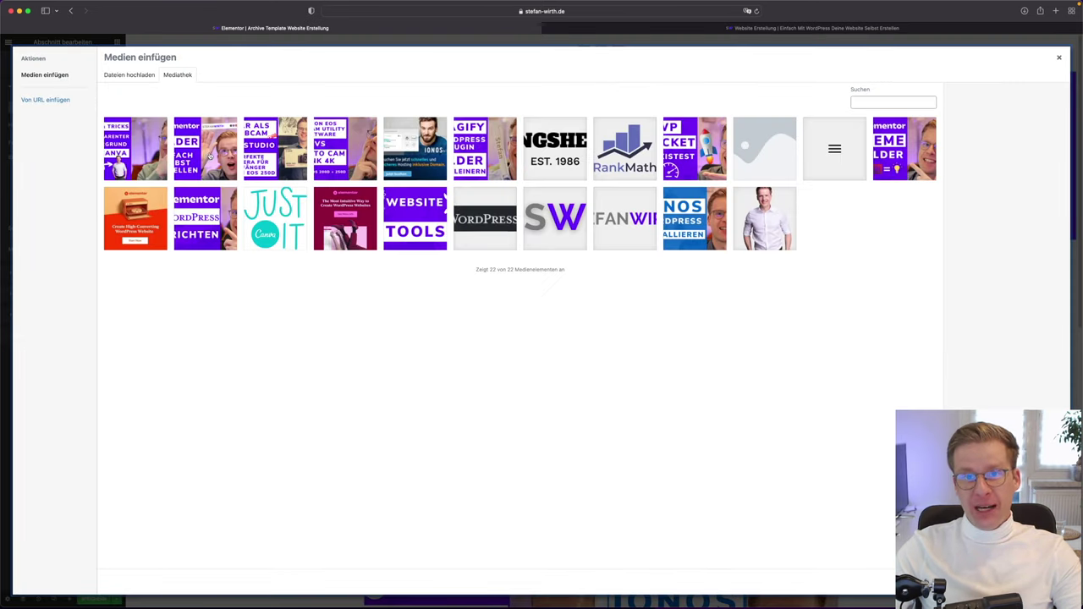
click(131, 82)
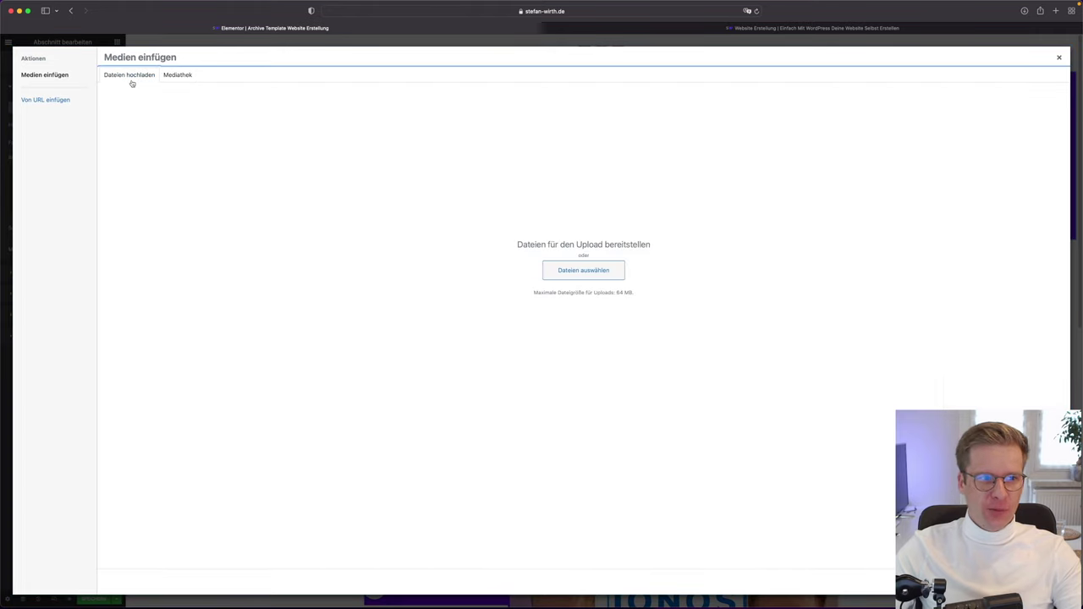
click(587, 277)
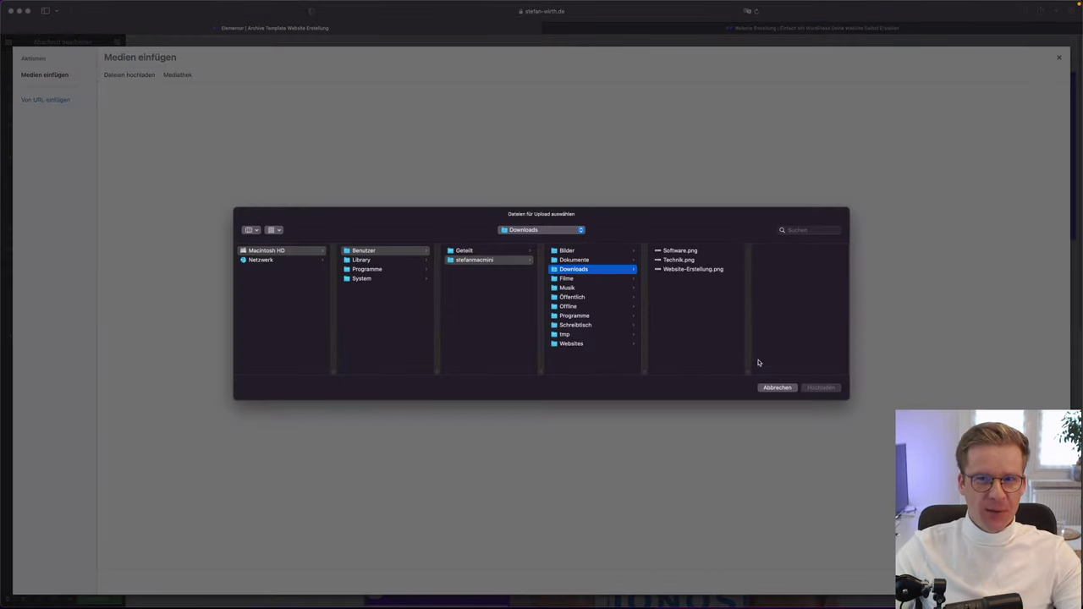
click(692, 269)
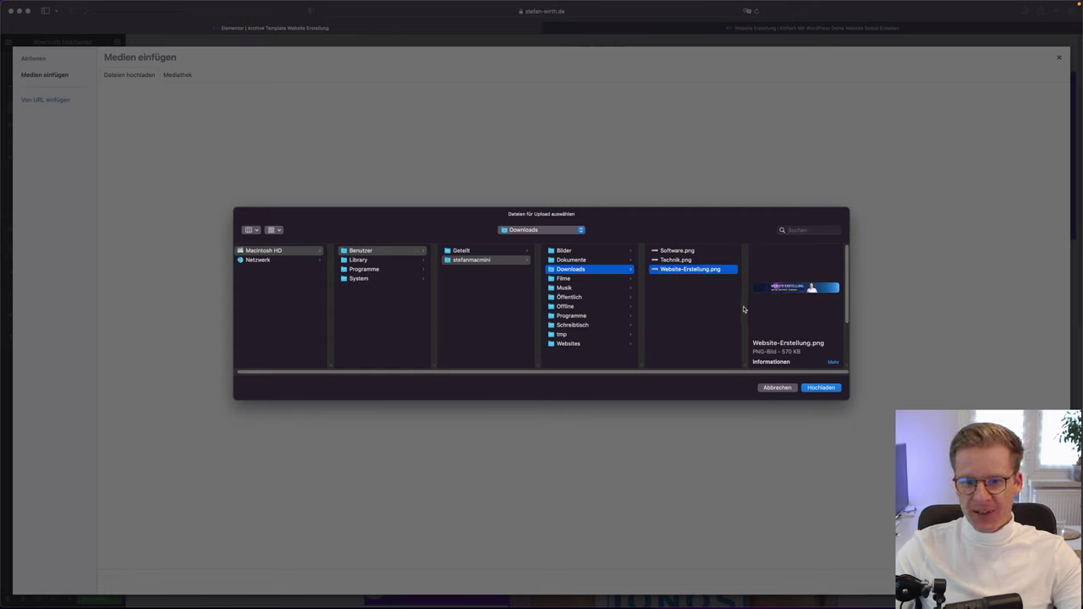
click(821, 388)
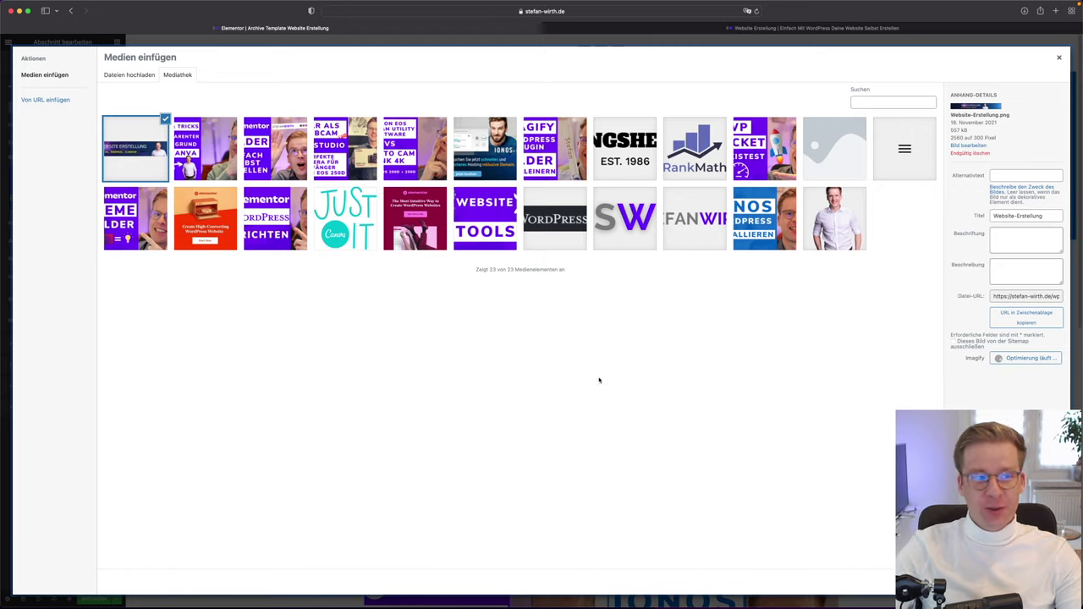
Upload the banner images Software.png and Technik.png from the Downloads folder to the media library
click(154, 81)
click(583, 269)
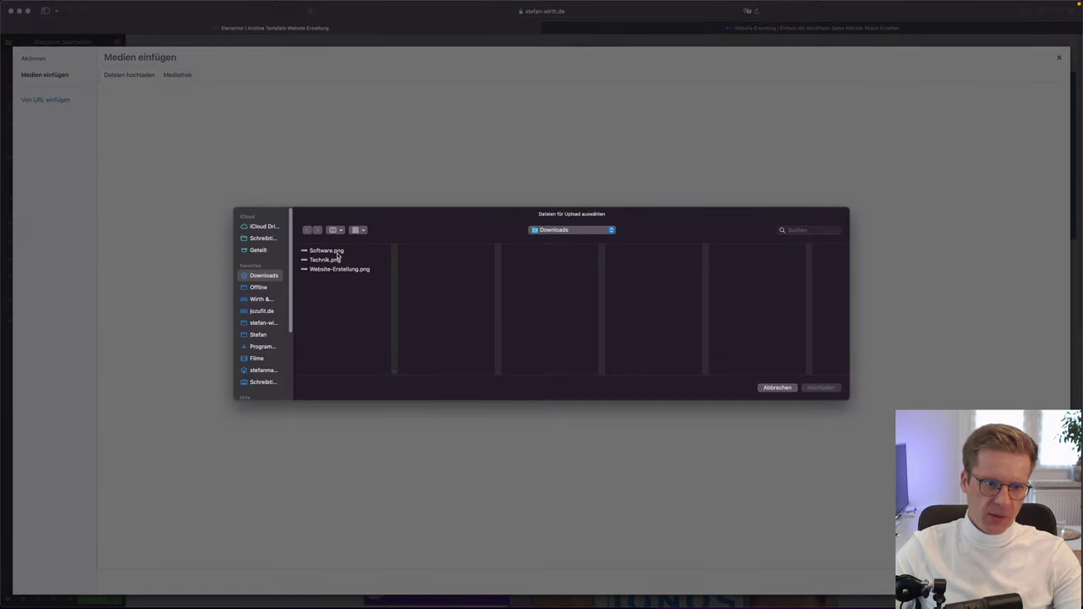
click(334, 251)
click(821, 387)
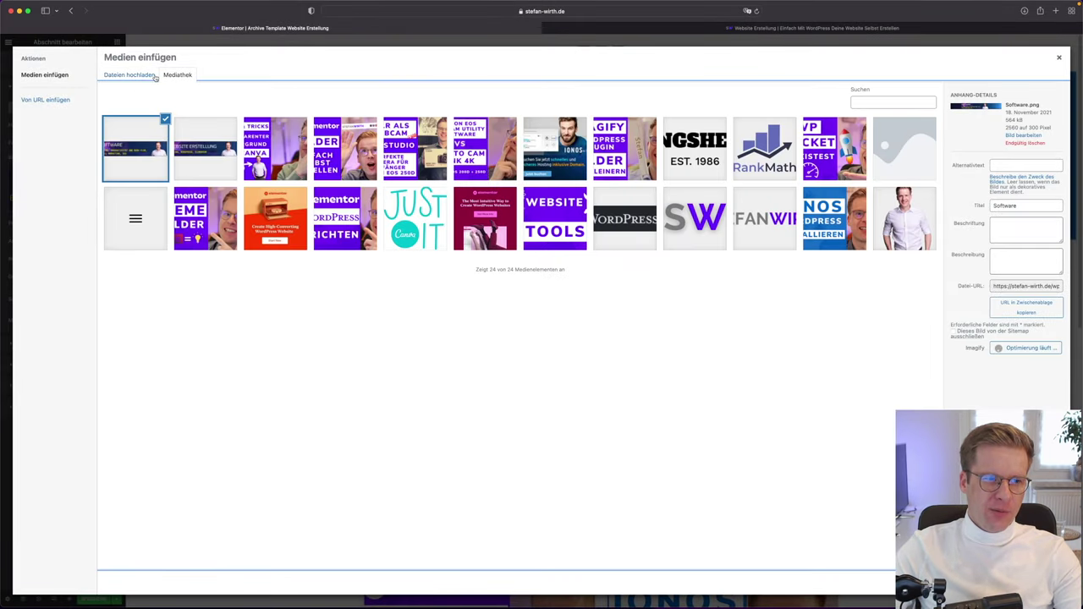
click(129, 76)
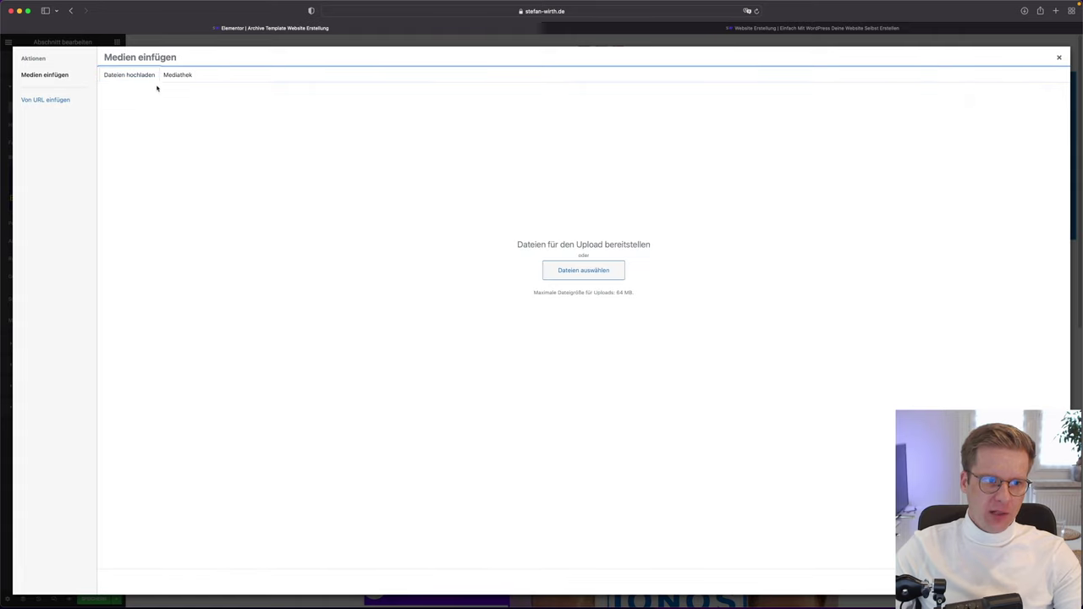
click(601, 274)
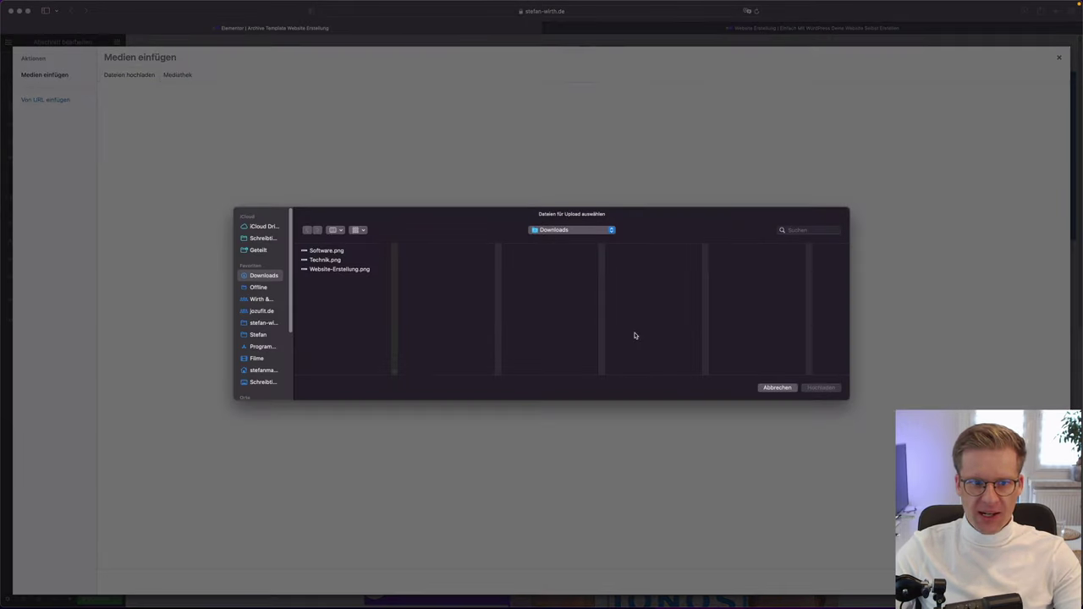
click(330, 260)
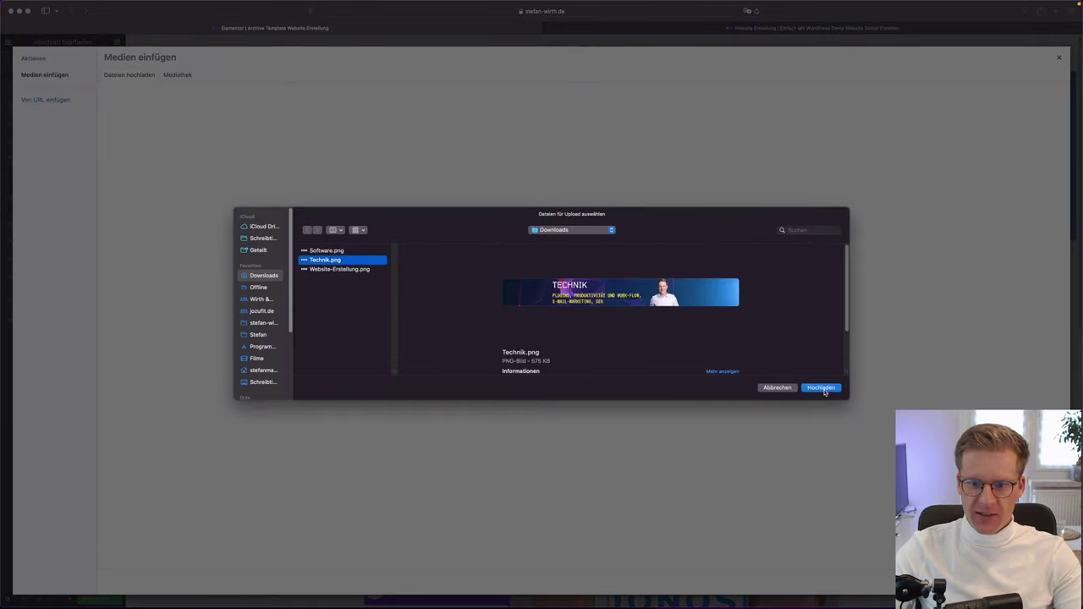
click(821, 388)
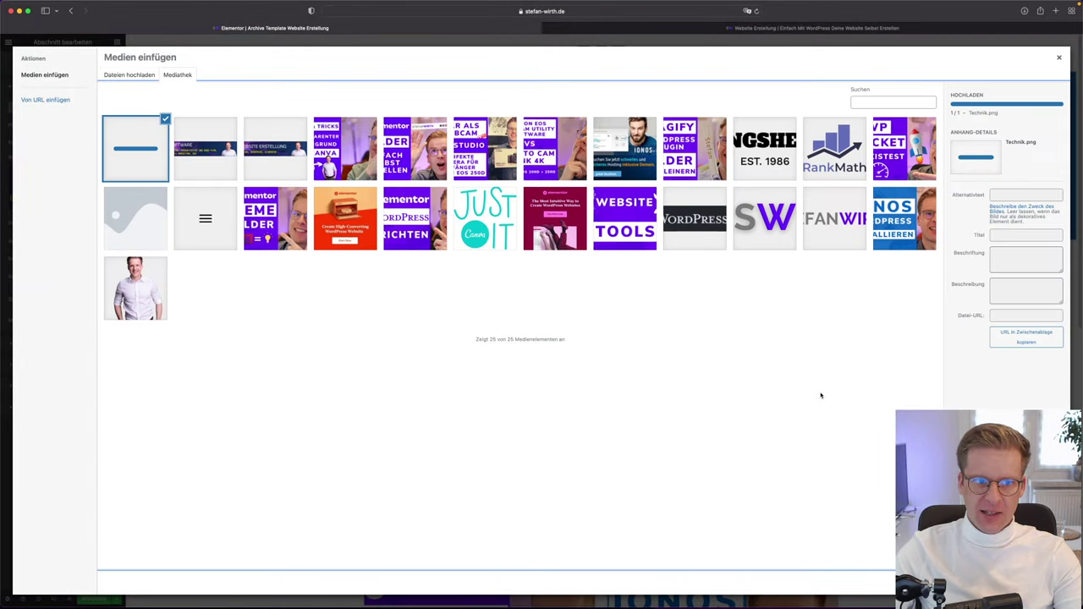
Copy the Website-Erstellung banner's title "Website-Erstellung" into its alternative text and description
click(284, 142)
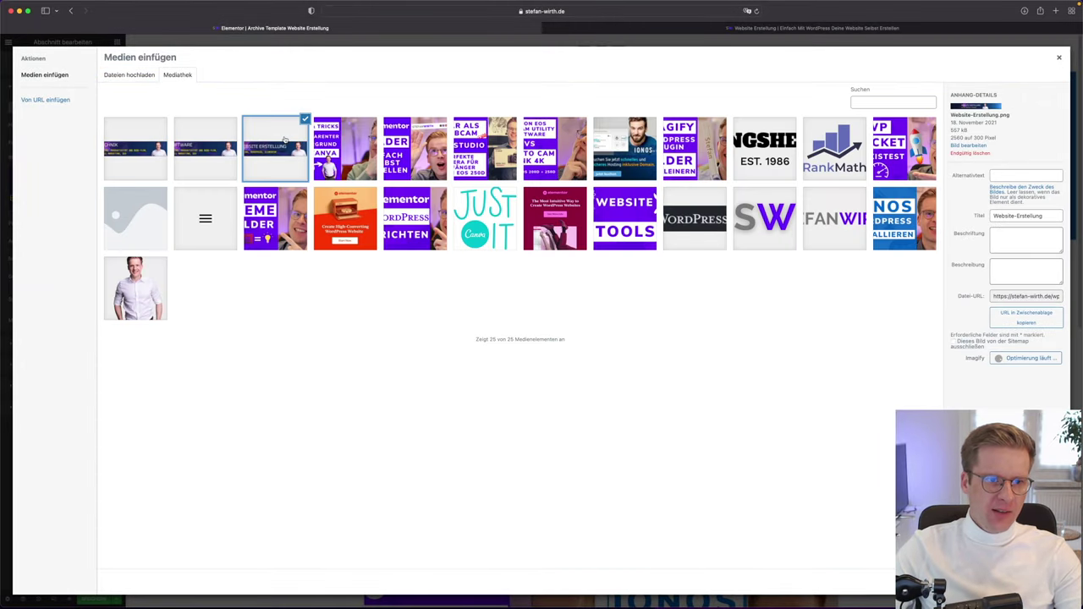
triple_click(1029, 217)
key(super+c)
click(1010, 176)
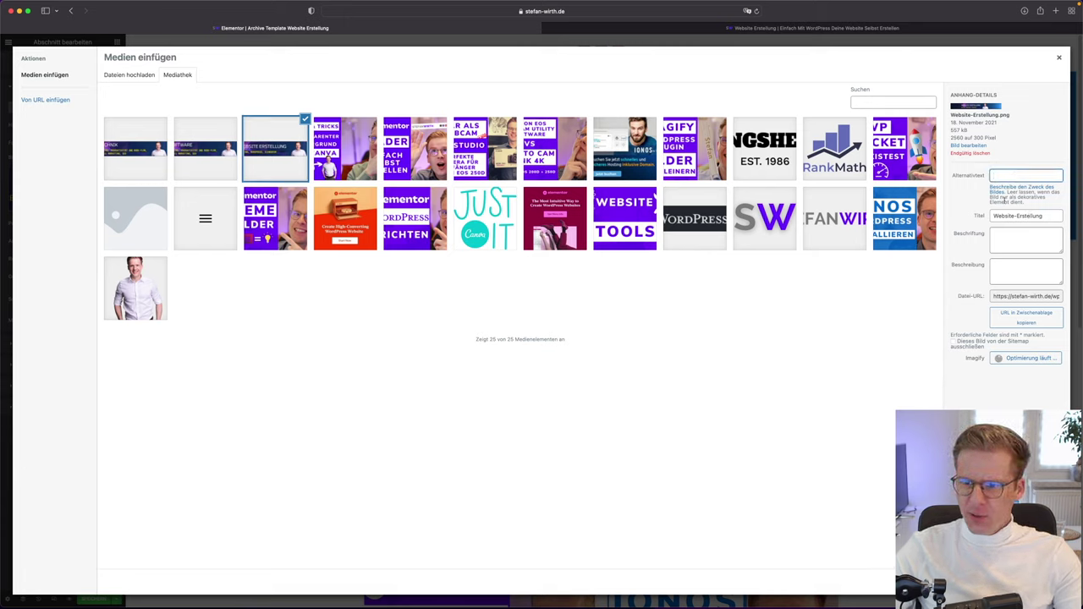
key(super+v)
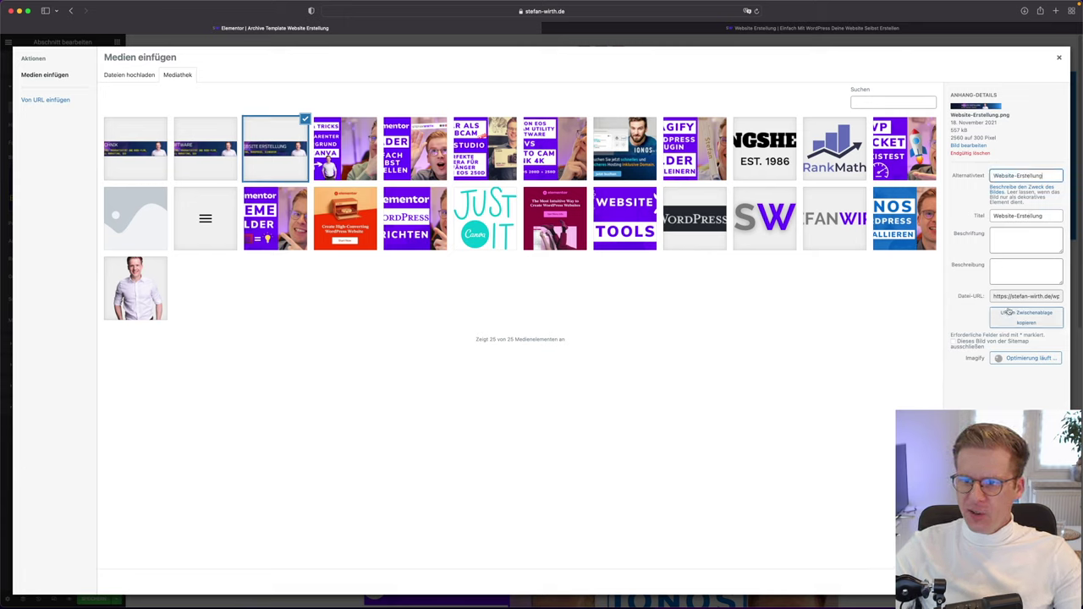
click(1026, 271)
key(super+v)
Copy the Software banner's title "Software" into its description and alternative text
click(223, 147)
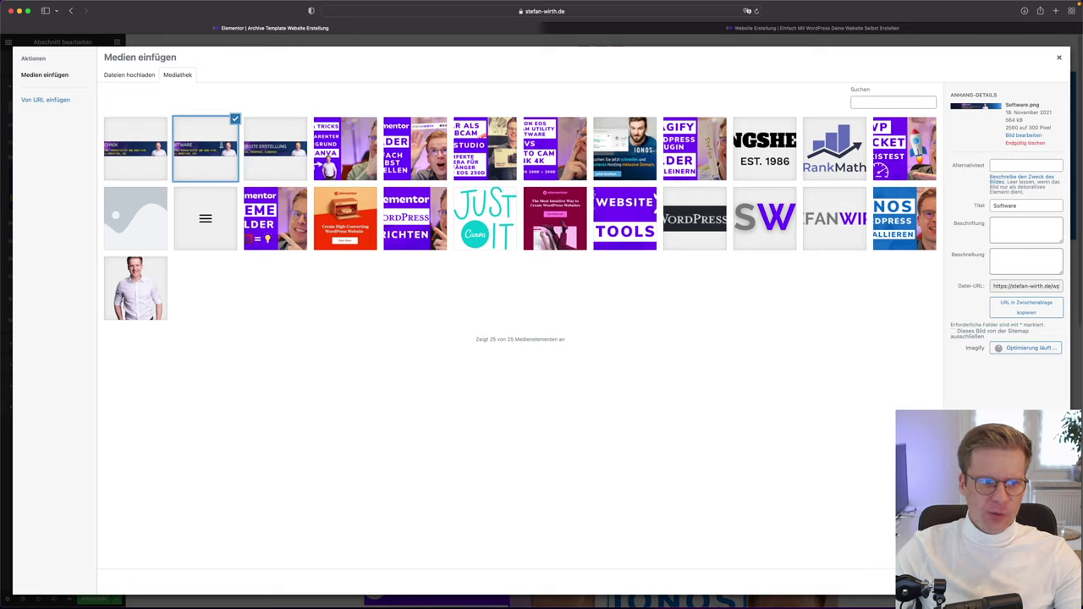
double_click(1015, 206)
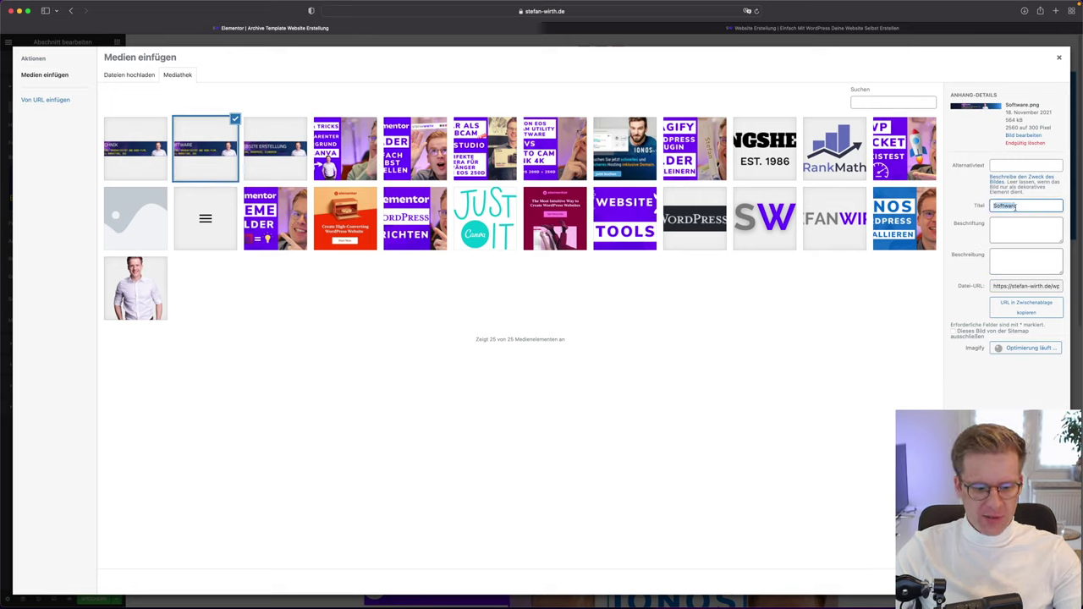
key(super+c)
click(1026, 261)
key(super+v)
click(1025, 165)
key(super+v)
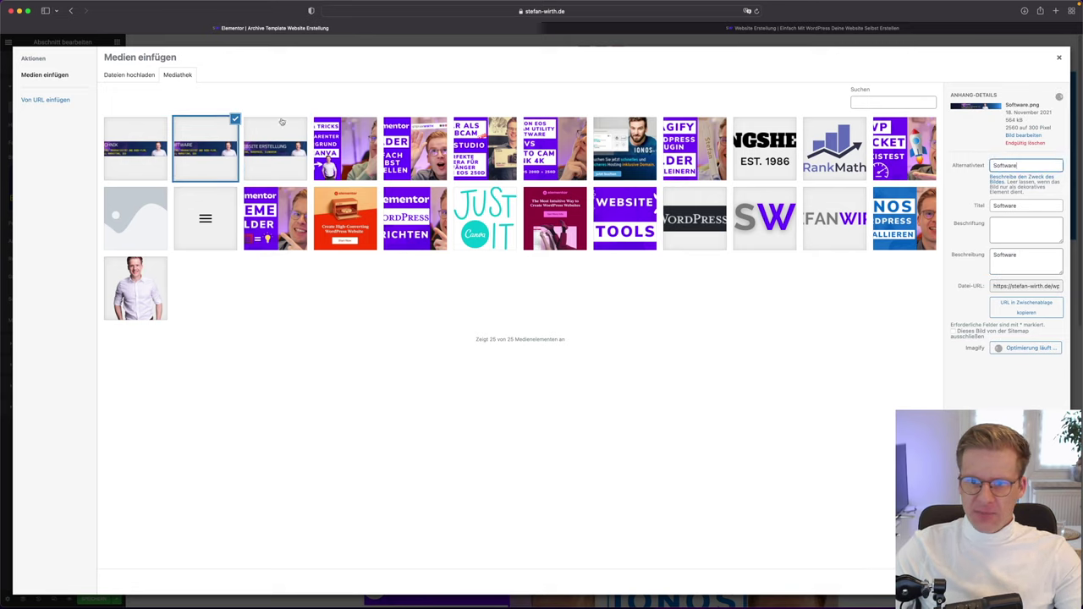
Copy the Technik banner's title "Technik" into its alternative text and description
click(125, 155)
double_click(1009, 206)
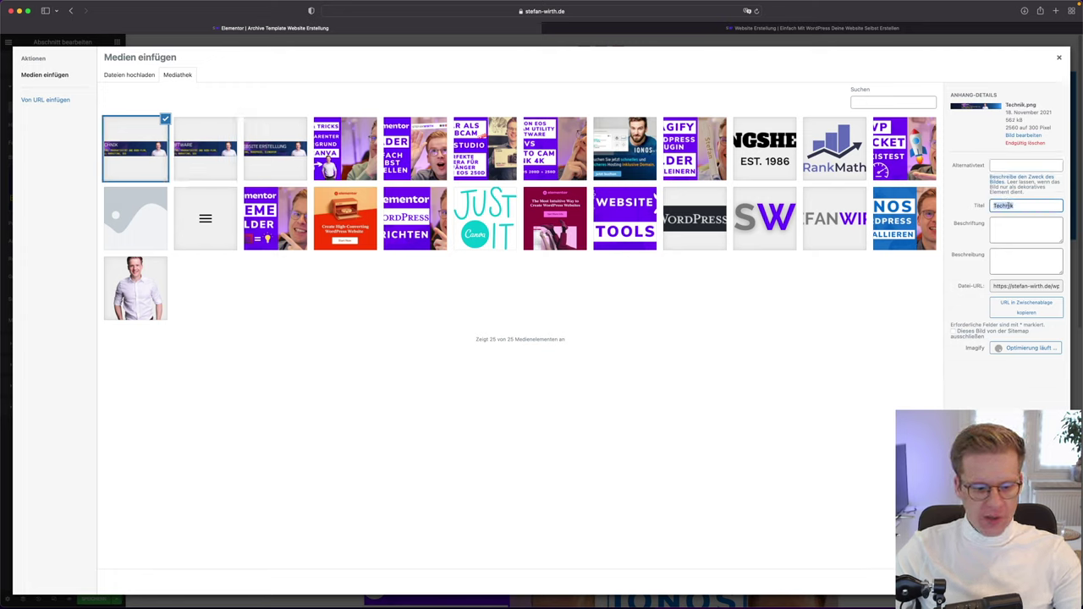
key(super+c)
click(1012, 165)
key(super+v)
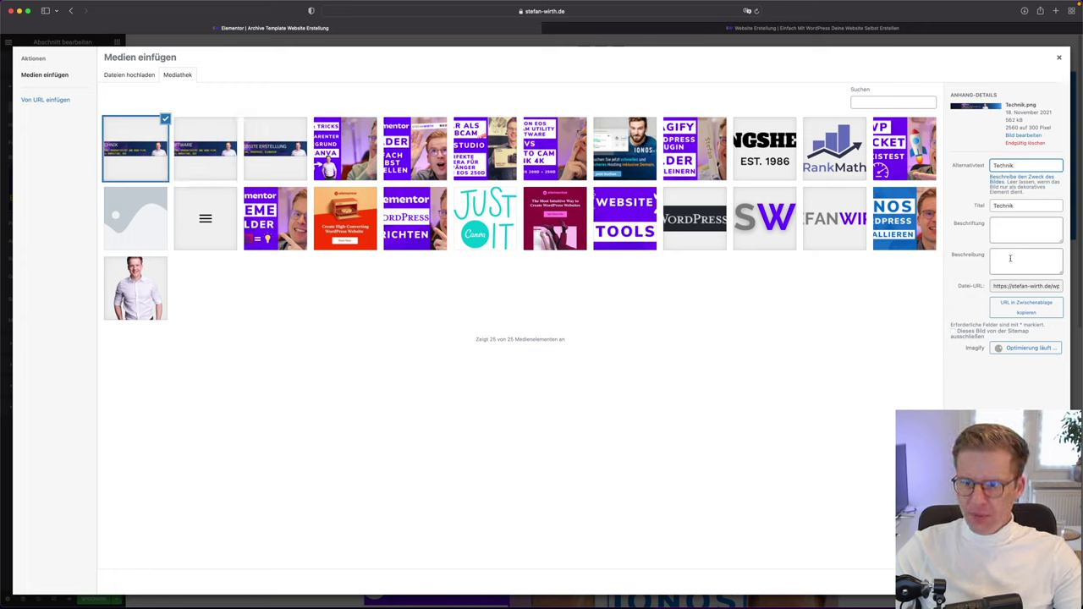
click(1010, 258)
key(super+v)
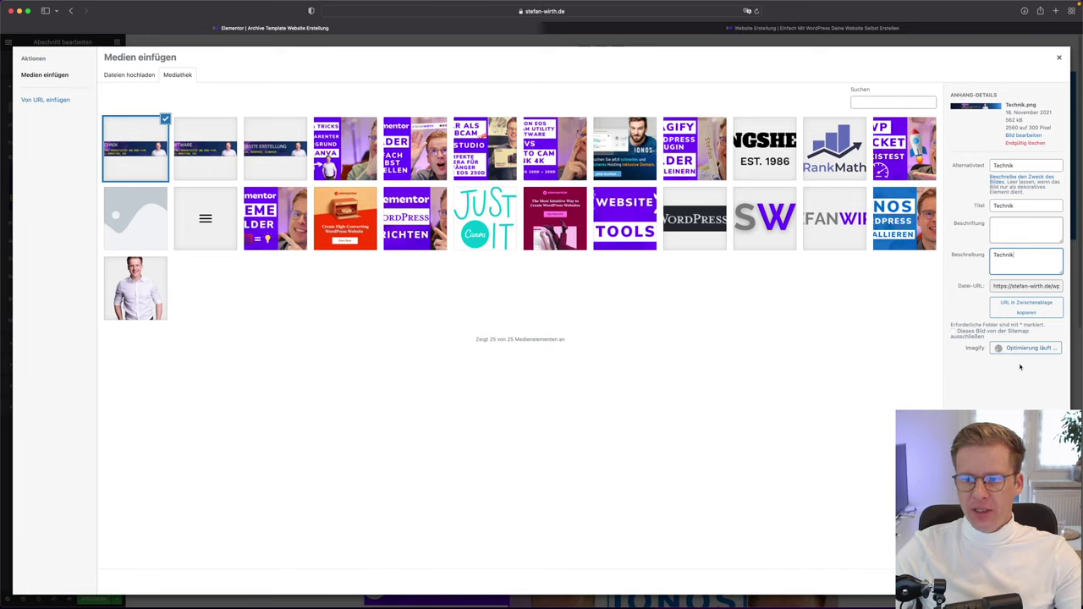
Insert the Website-Erstellung banner from the media library as the hero section's background image
click(276, 148)
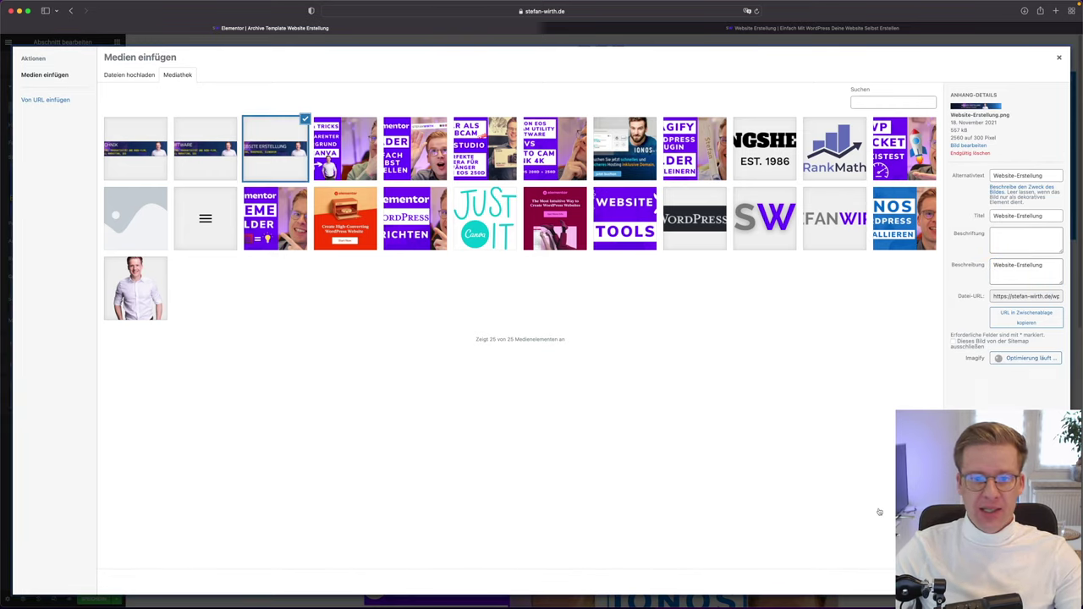
click(1028, 584)
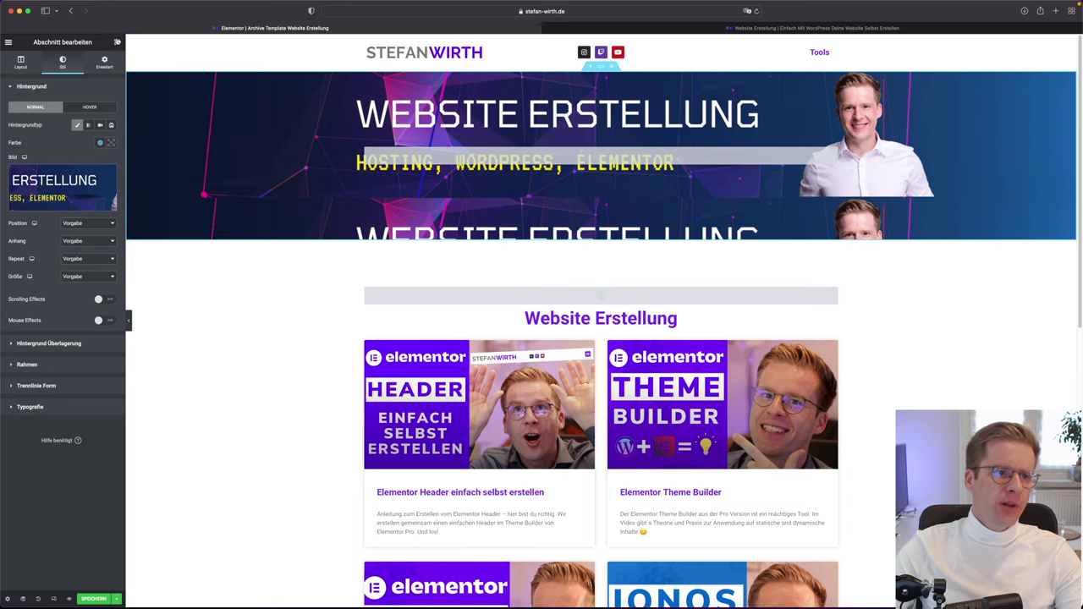
Search the widgets for "bild" and try to place an image widget in the hero section
click(117, 42)
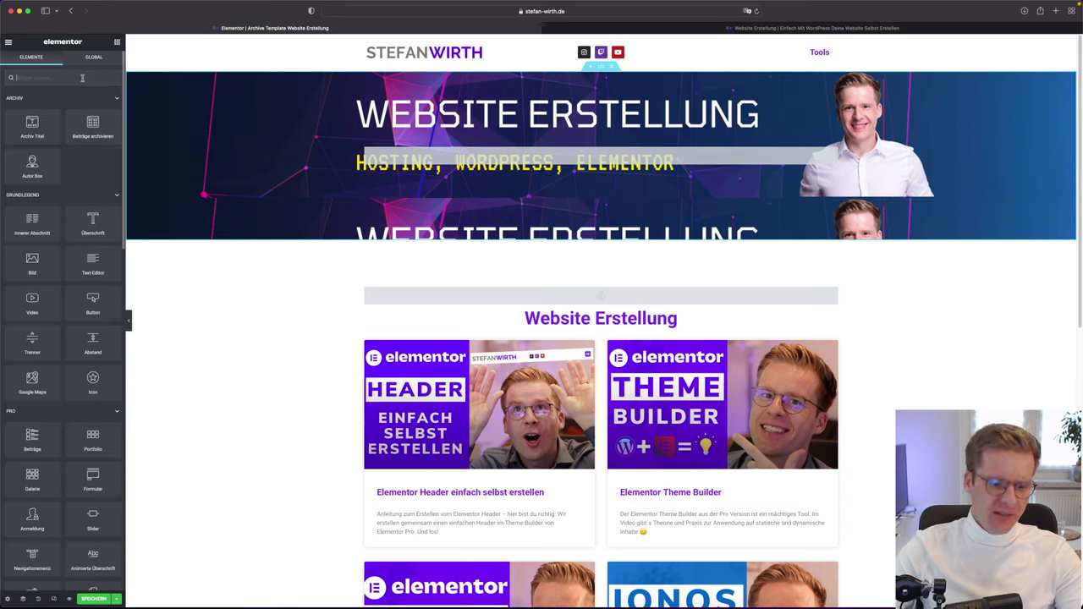
text(sild)
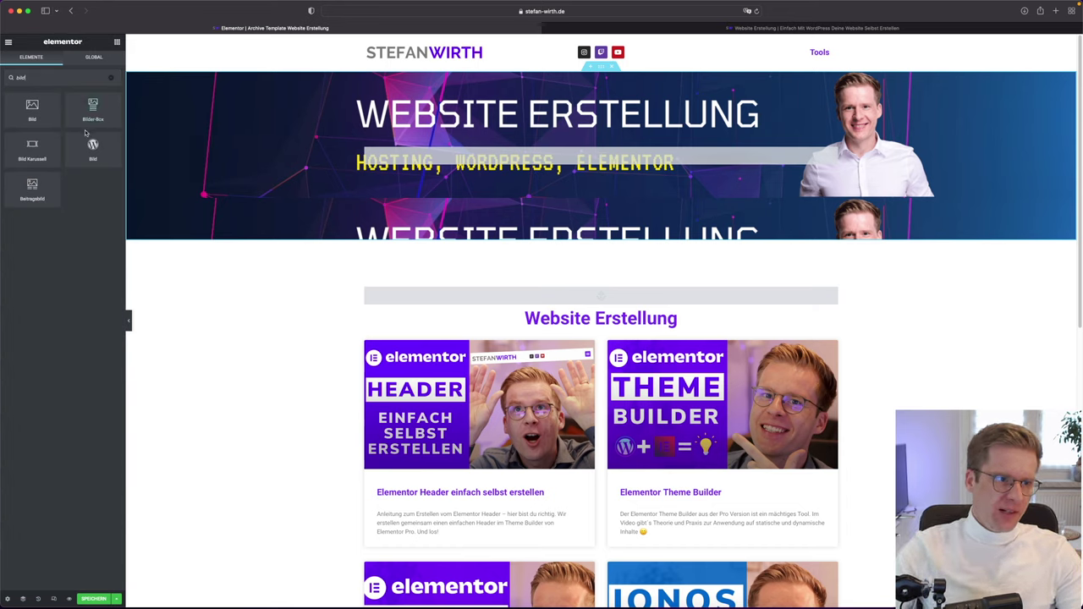
drag(59, 126, 457, 147)
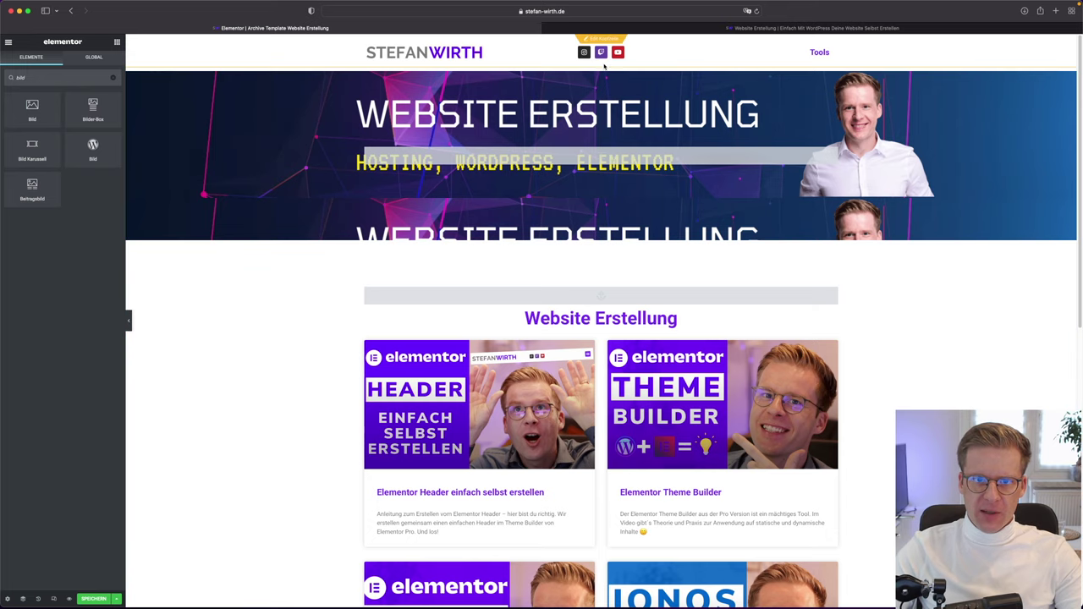
Add a single-column section at the page's end and move it directly below the hero section
scroll(611, 271, down, 10)
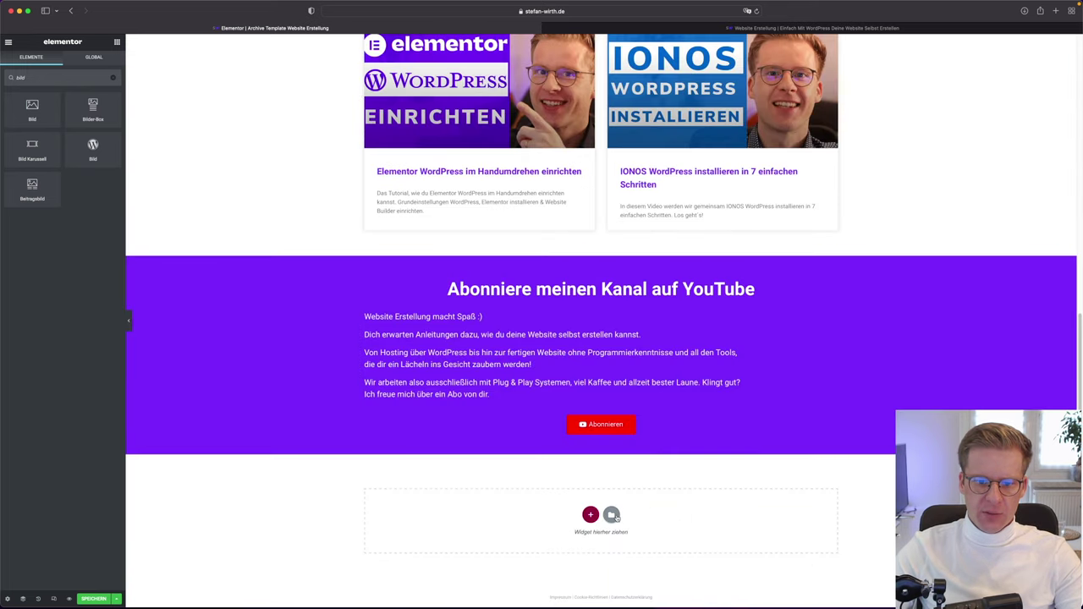
click(591, 514)
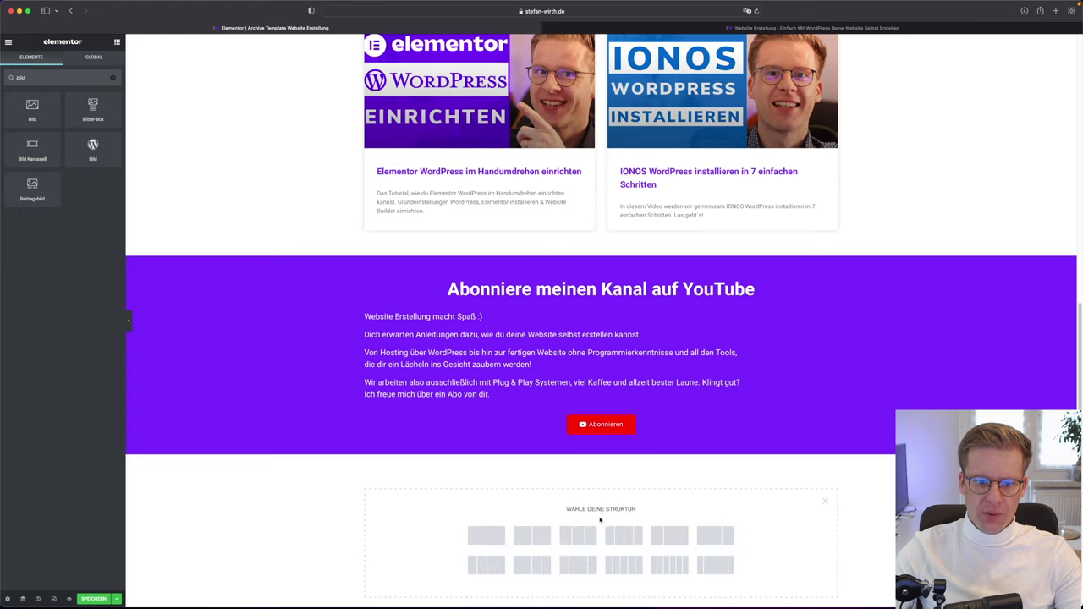
click(487, 536)
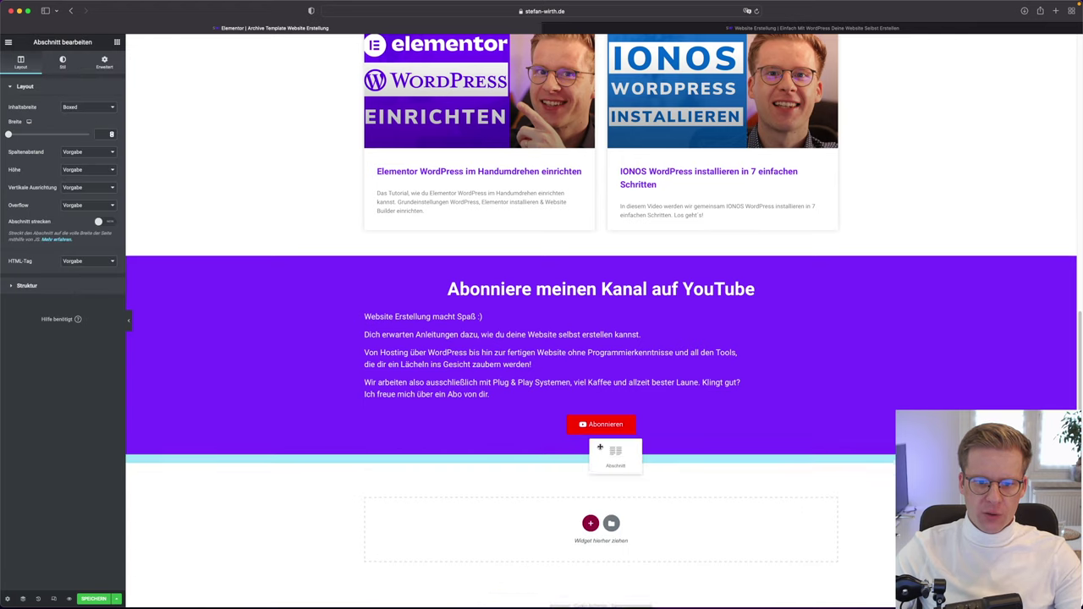
scroll(600, 436, up, 5)
scroll(601, 436, up, 3)
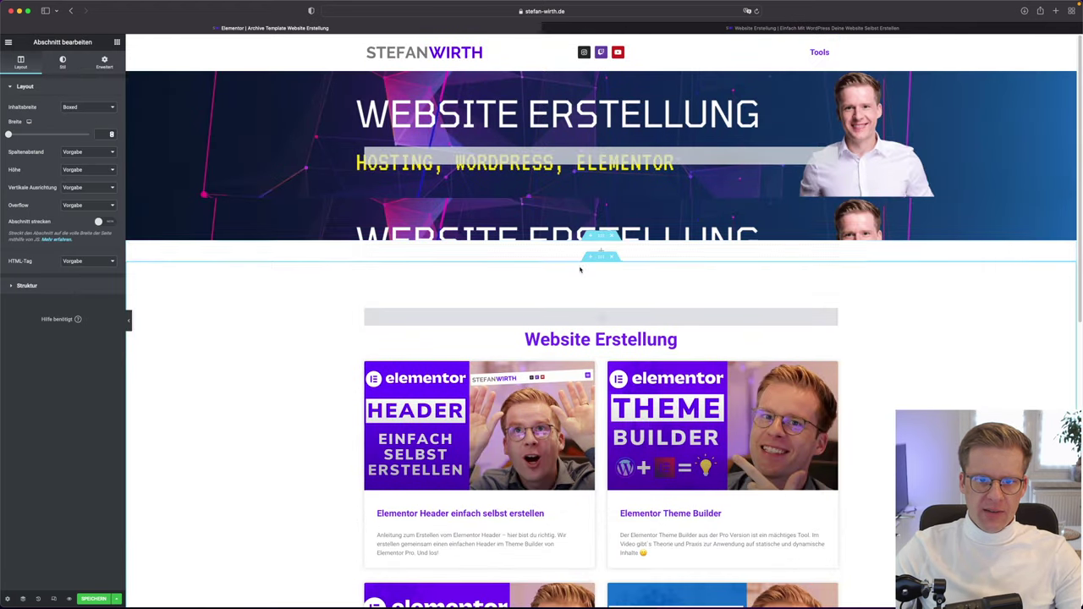
click(600, 250)
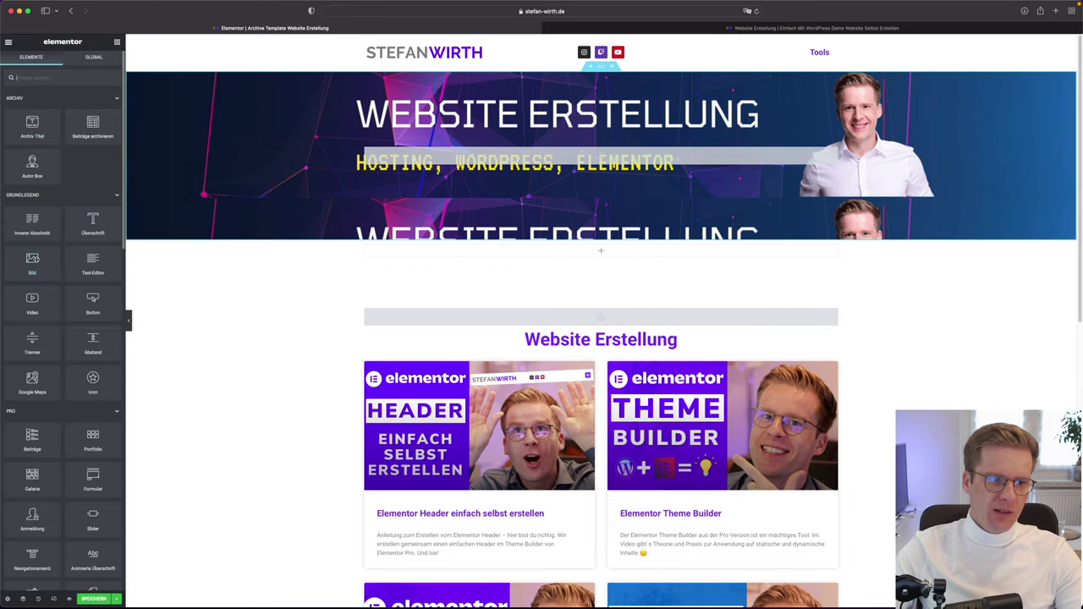
Place an image widget in the new section and set its image size to Originalgröße
drag(33, 259, 596, 251)
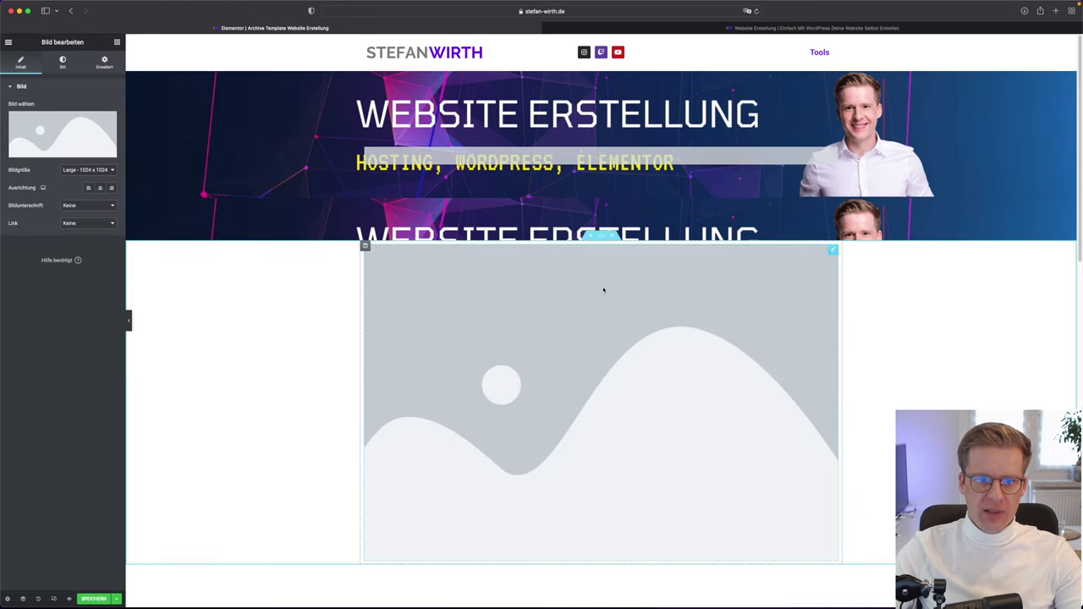
click(88, 169)
click(96, 195)
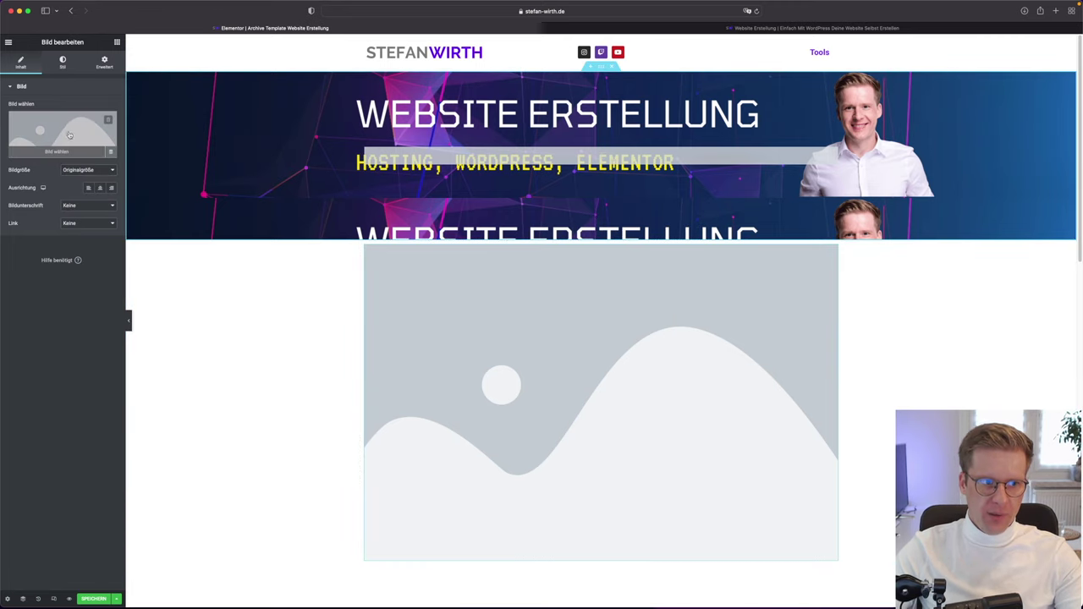
Use Website-Erstellung.png as the widget's image and delete the old hero section above it
click(69, 135)
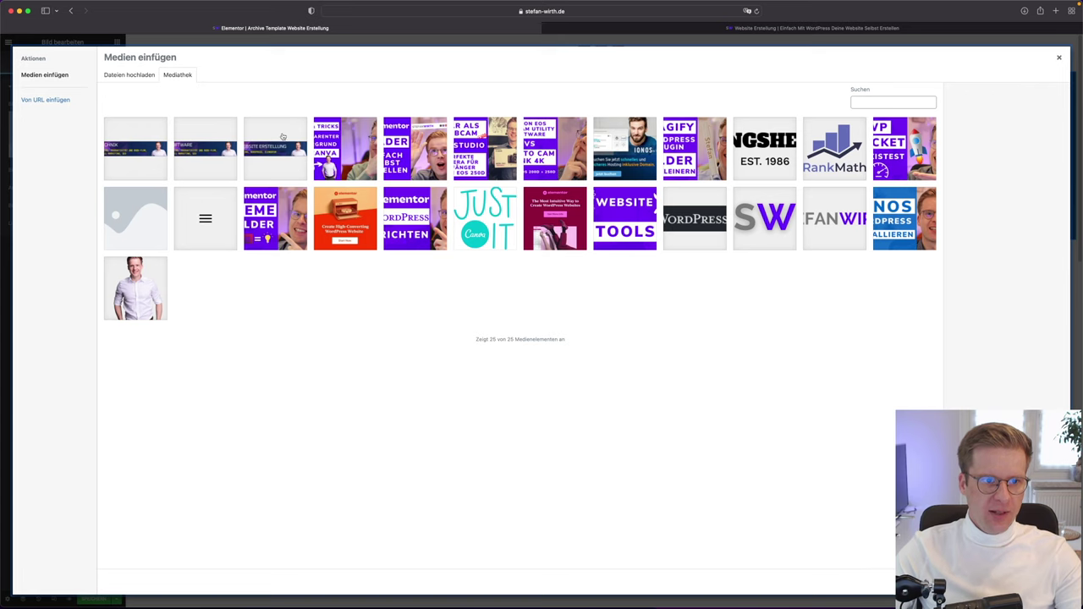
click(284, 134)
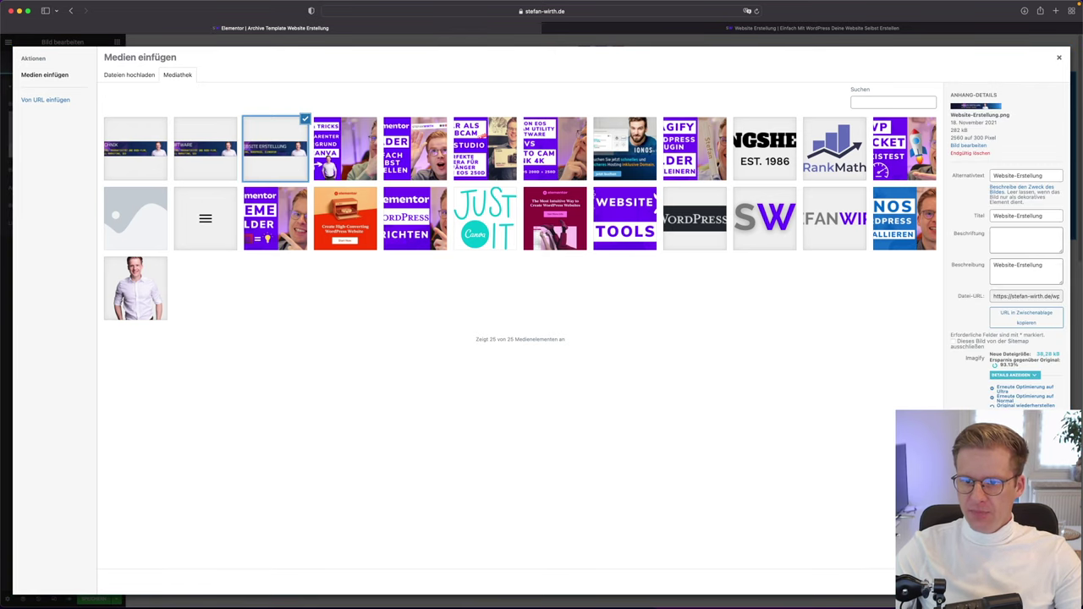
click(1028, 584)
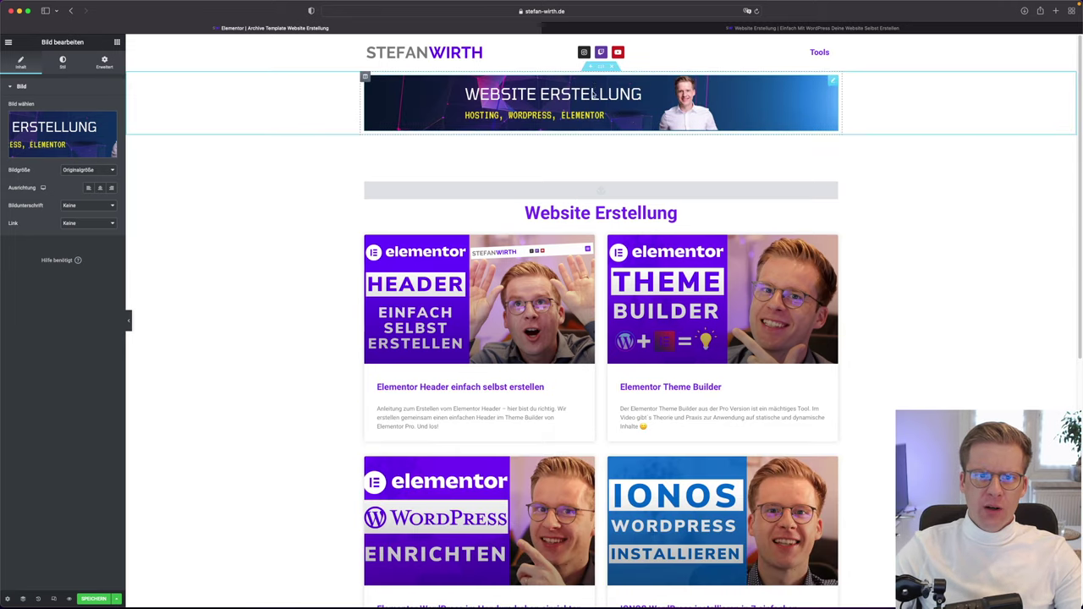
Set the margin and padding of the banner's section, image and column to 0
click(600, 66)
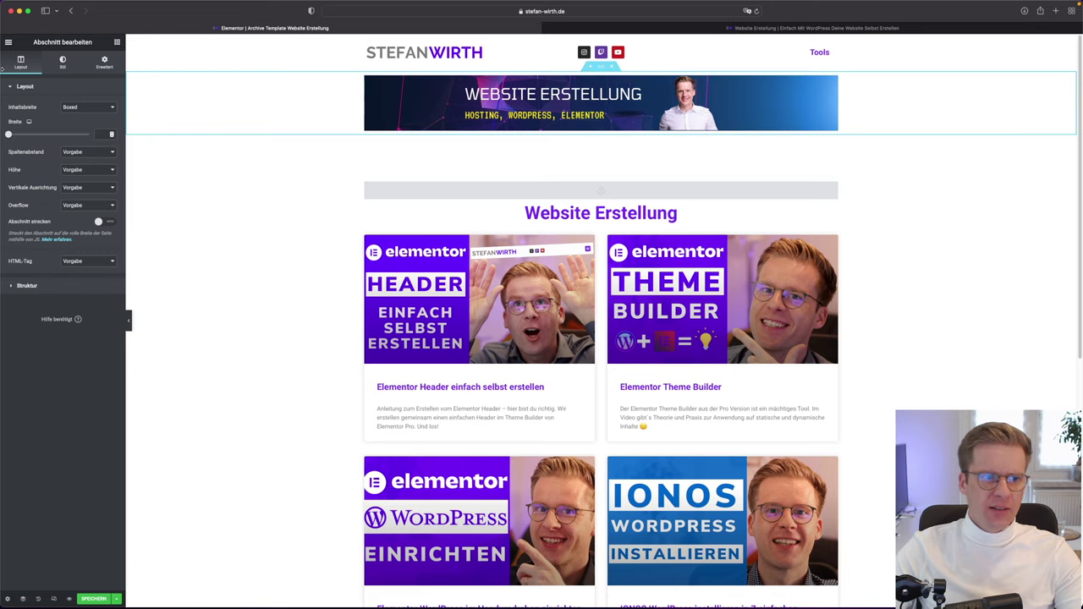
click(97, 68)
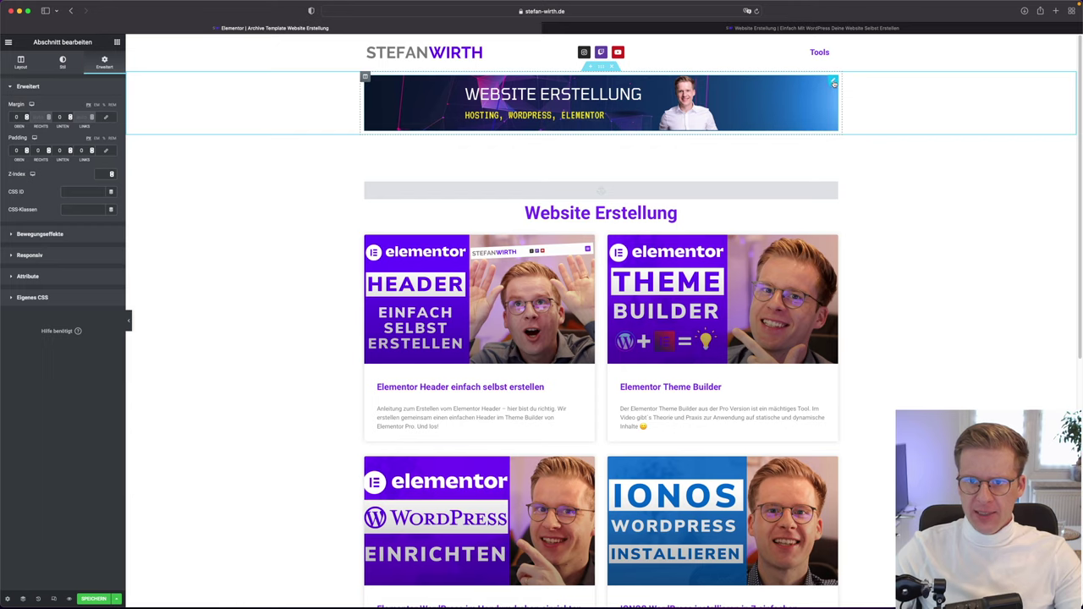
click(832, 82)
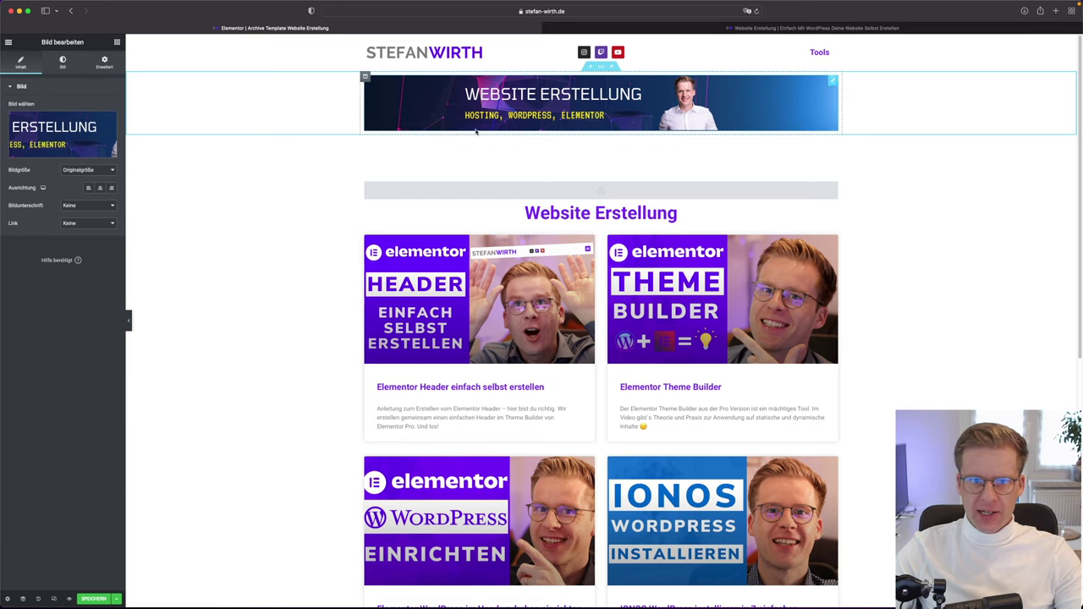
click(104, 63)
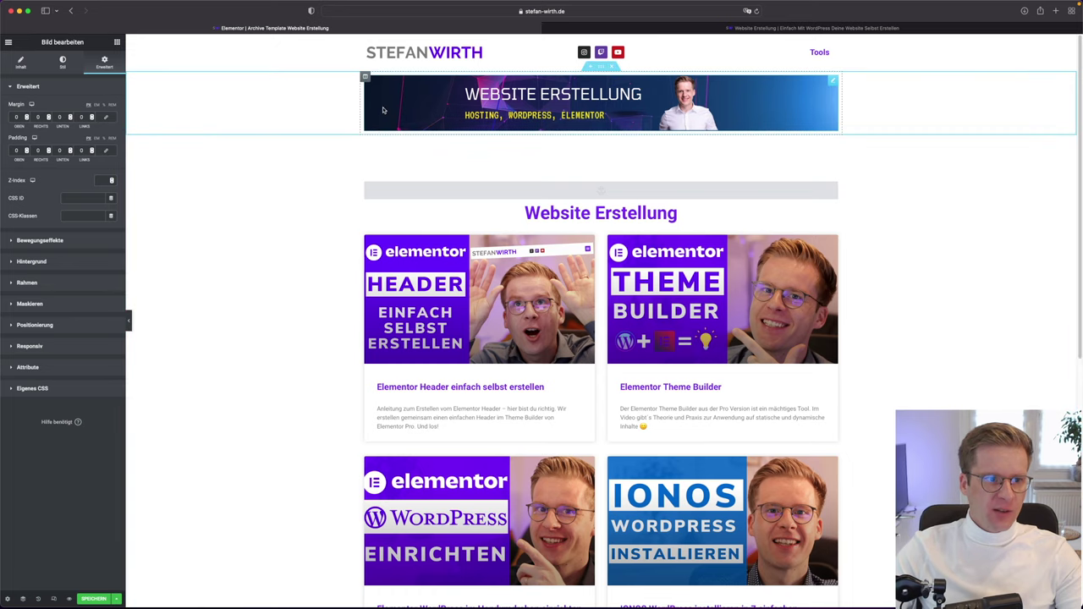
click(366, 77)
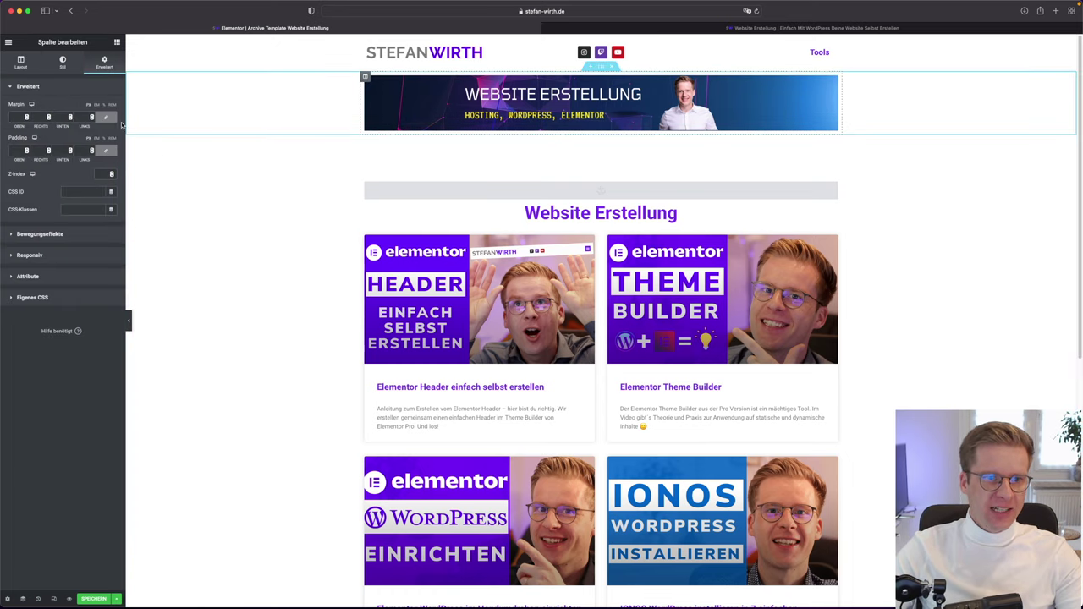
click(105, 149)
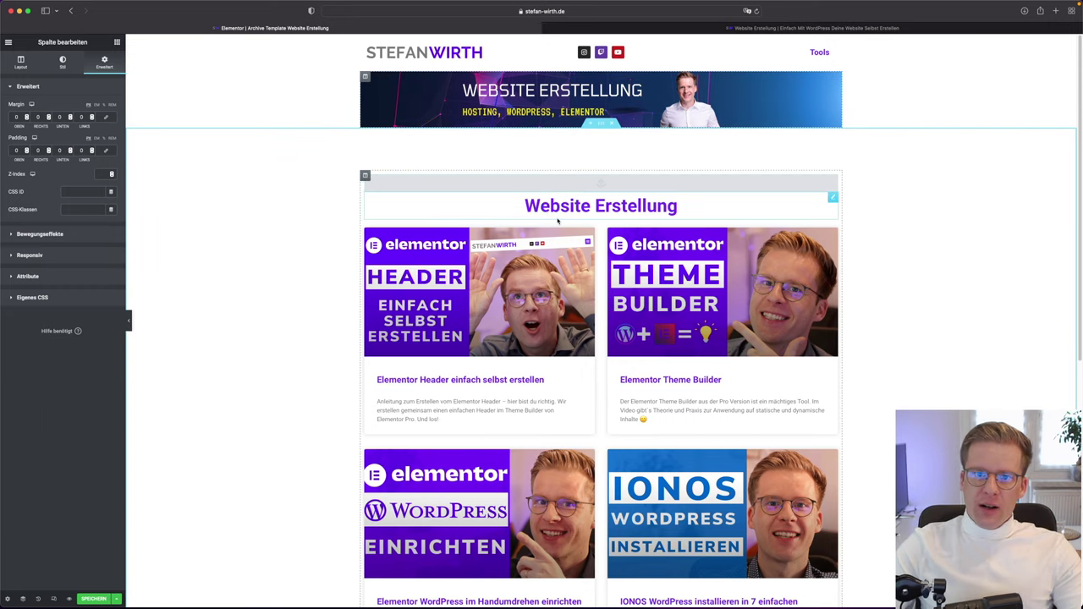
Set the banner section's content width to Volle Breite and its top margin to 20 px
click(20, 61)
click(602, 68)
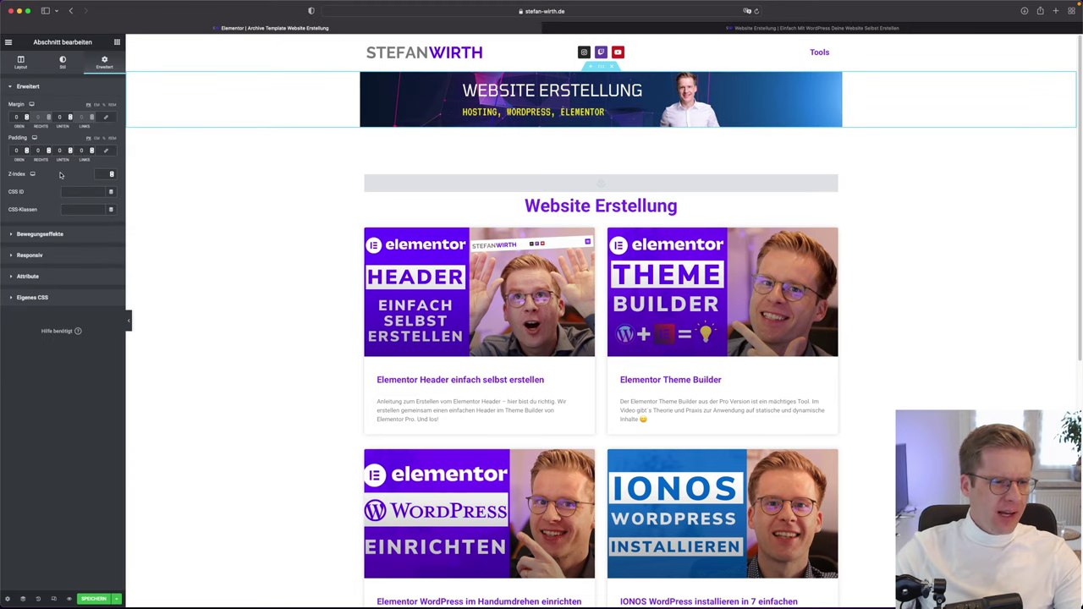
click(14, 65)
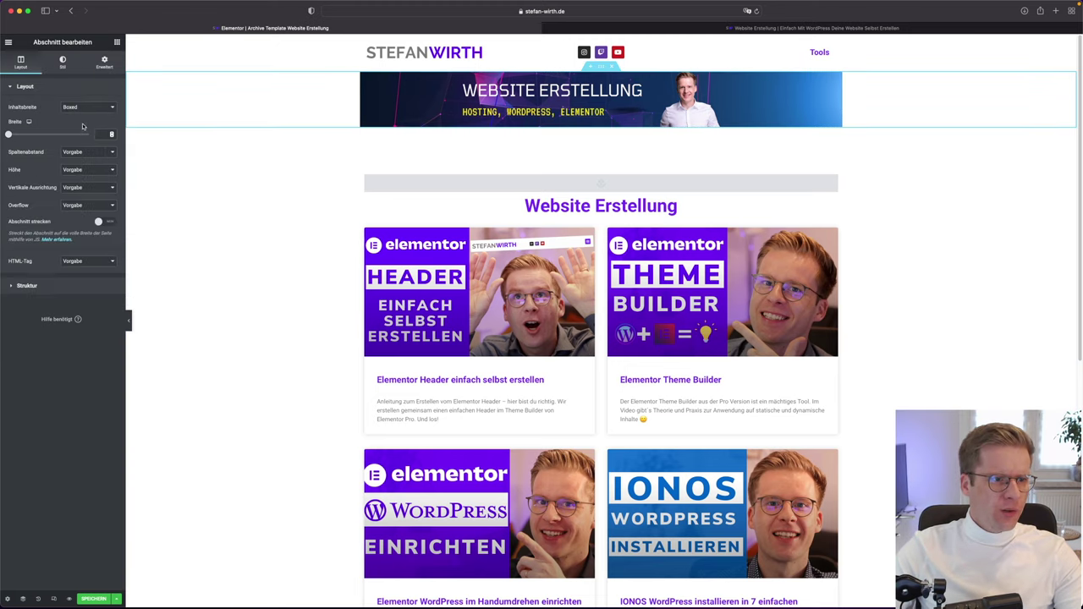
click(72, 108)
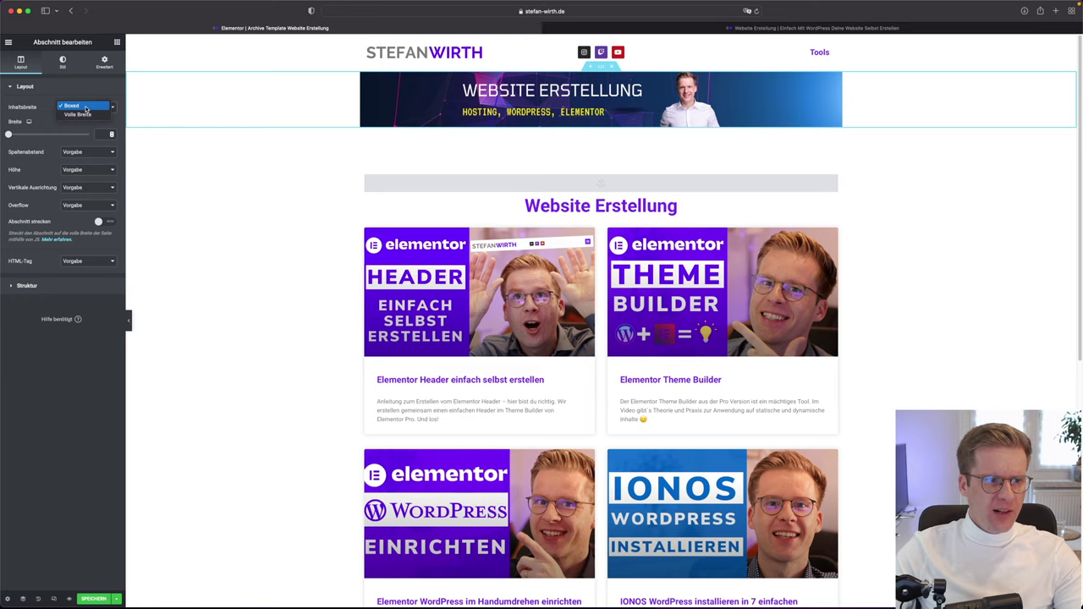
click(80, 118)
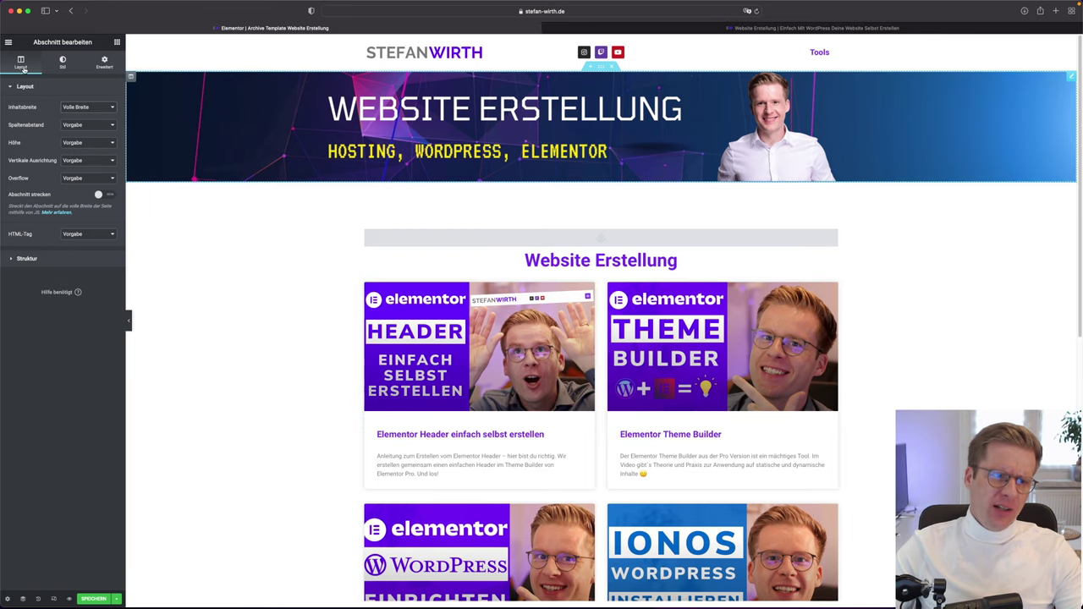
click(109, 66)
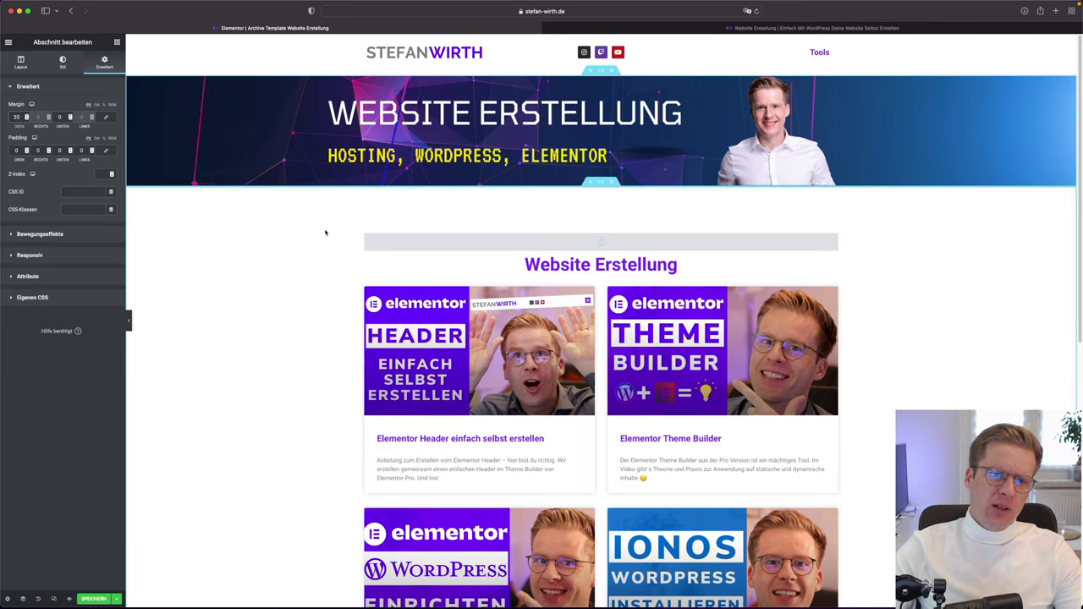
Preview the archive template in tablet and mobile view, then return to desktop view and check the rest of the page
click(54, 600)
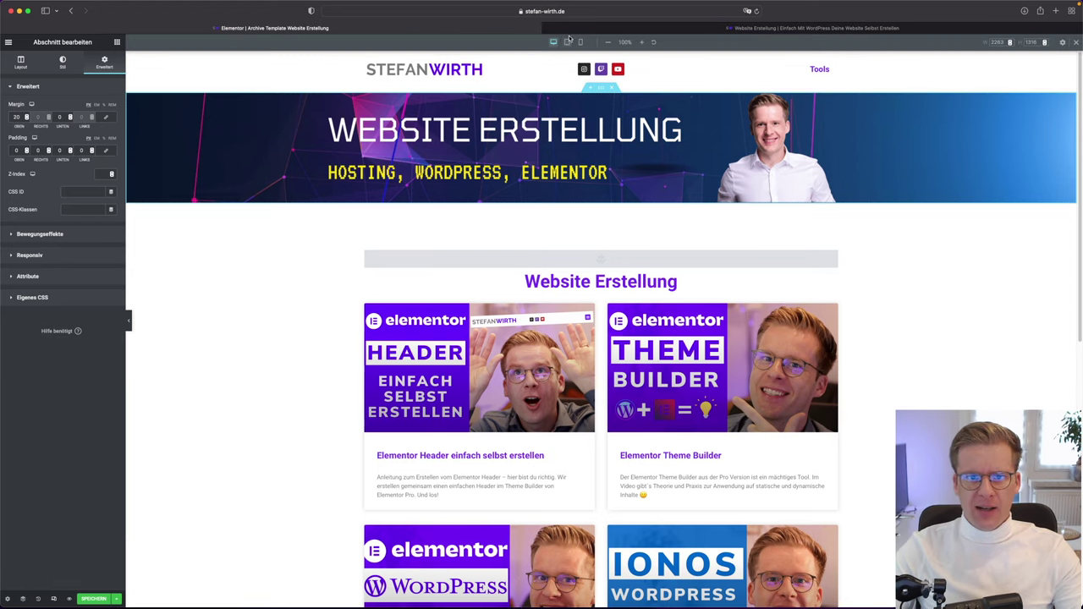
click(568, 41)
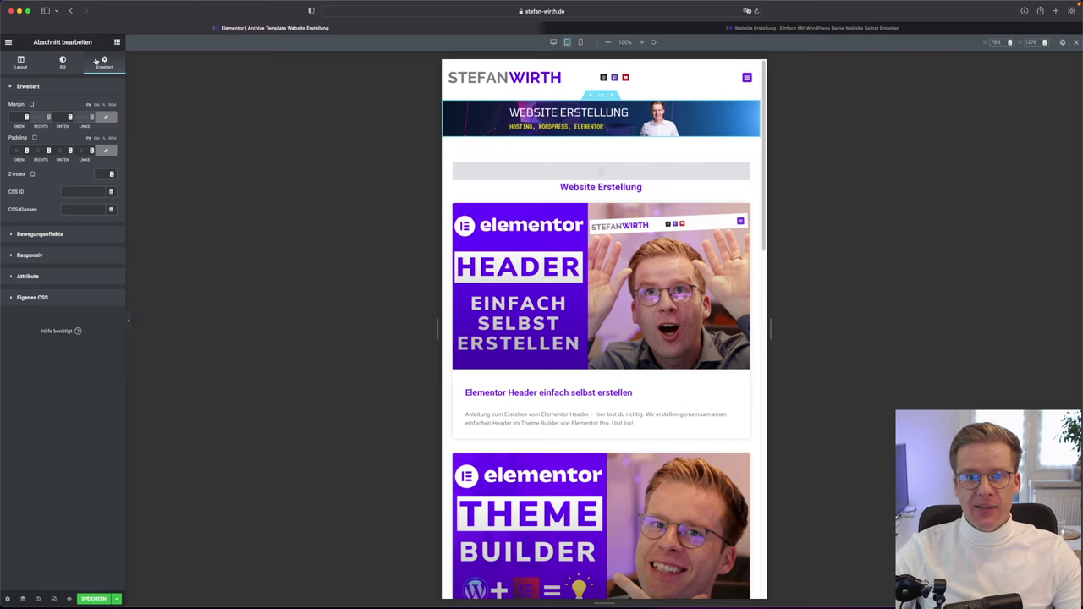
click(582, 42)
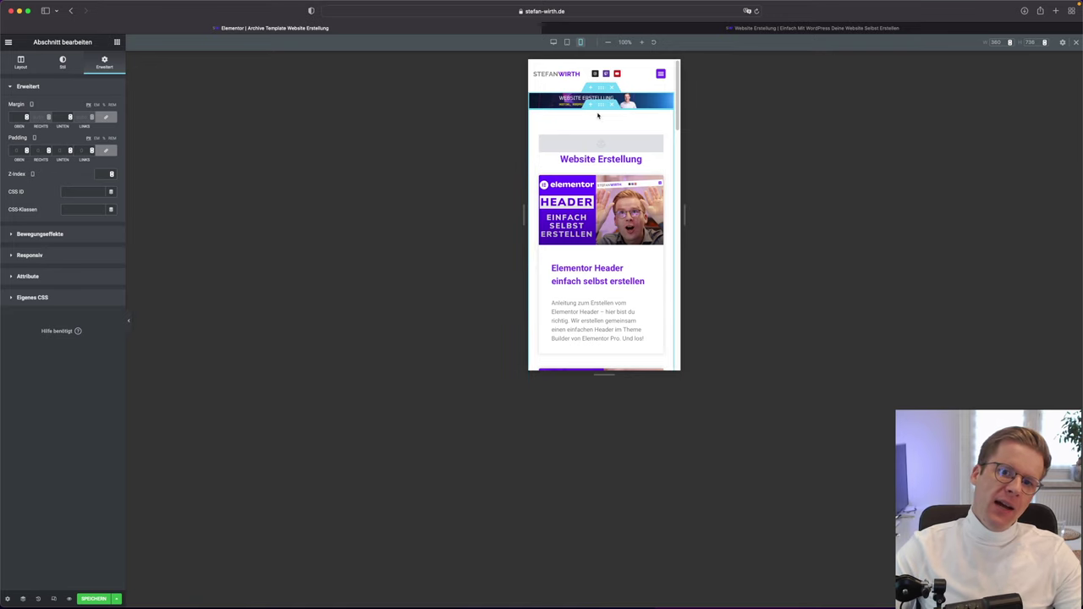
click(554, 41)
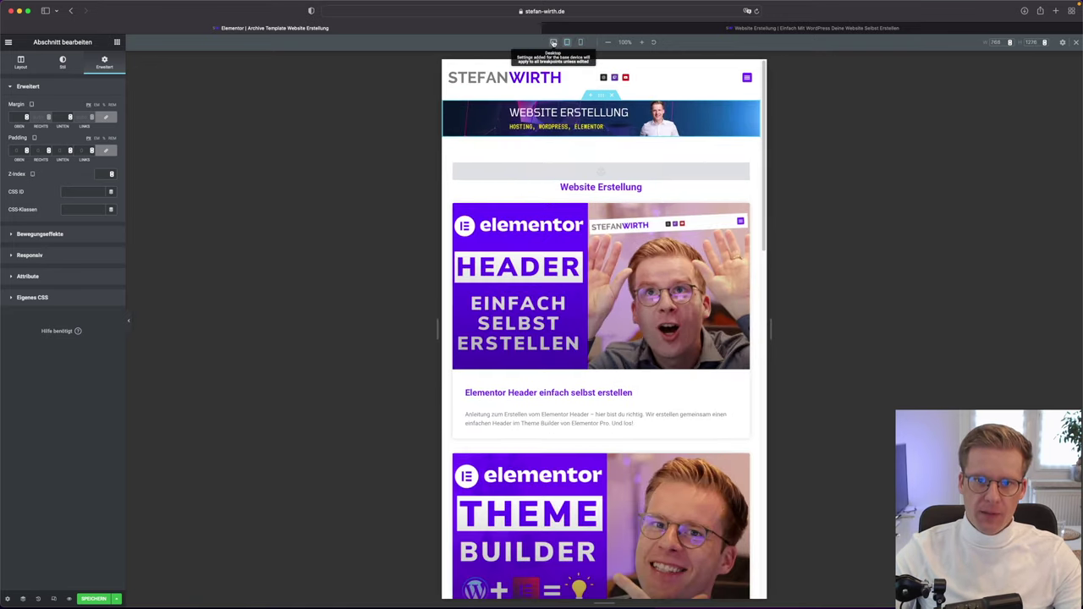
click(553, 42)
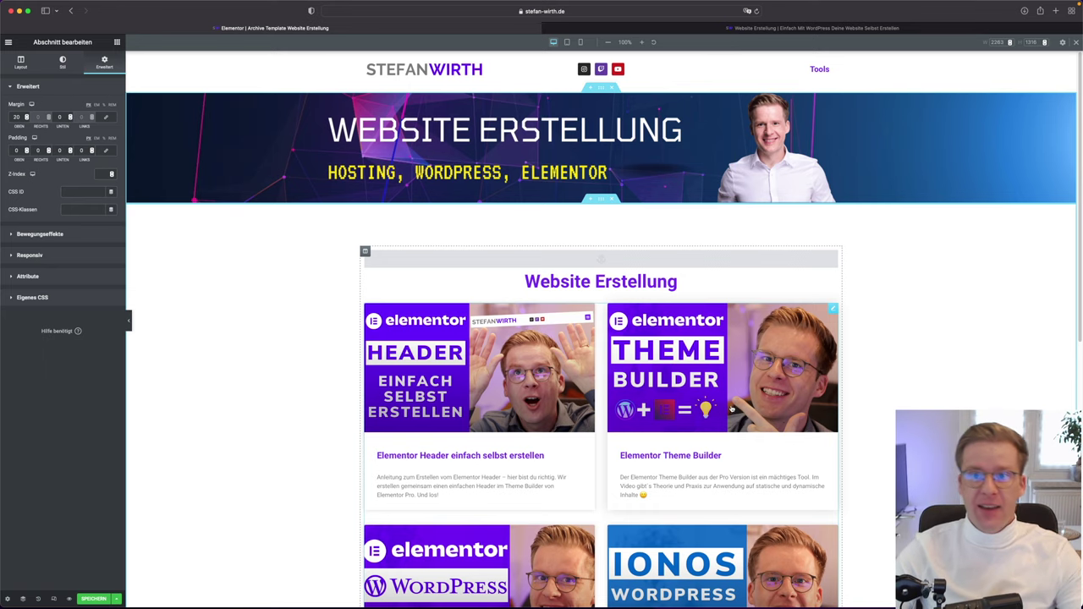
scroll(721, 403, down, 5)
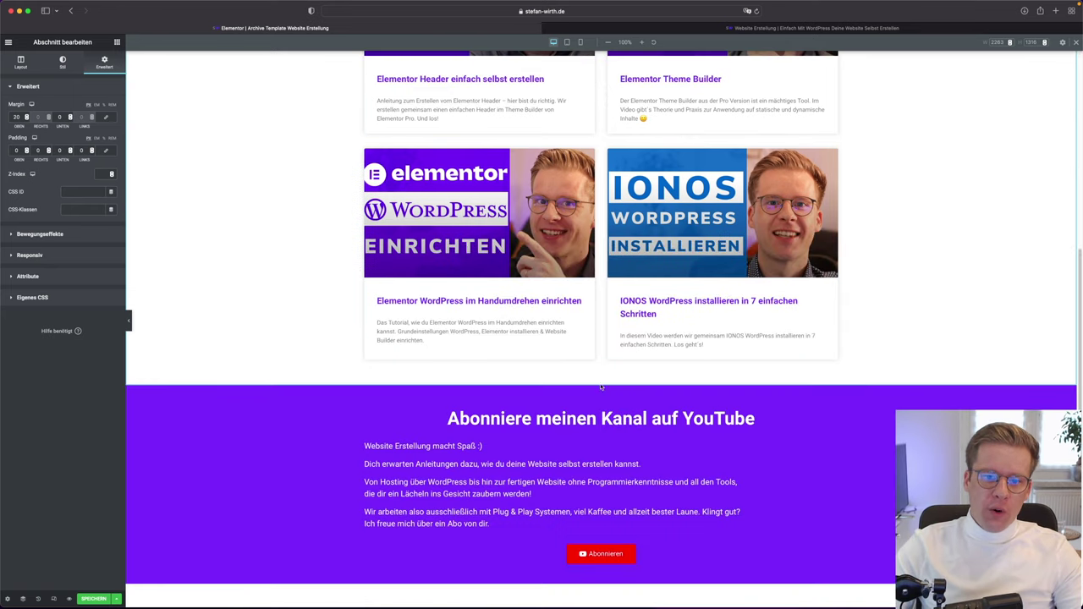
Save the finished archive design to the library as a reusable template named xxx-löschen-2 and close the library
scroll(606, 388, down, 1)
scroll(559, 398, down, 3)
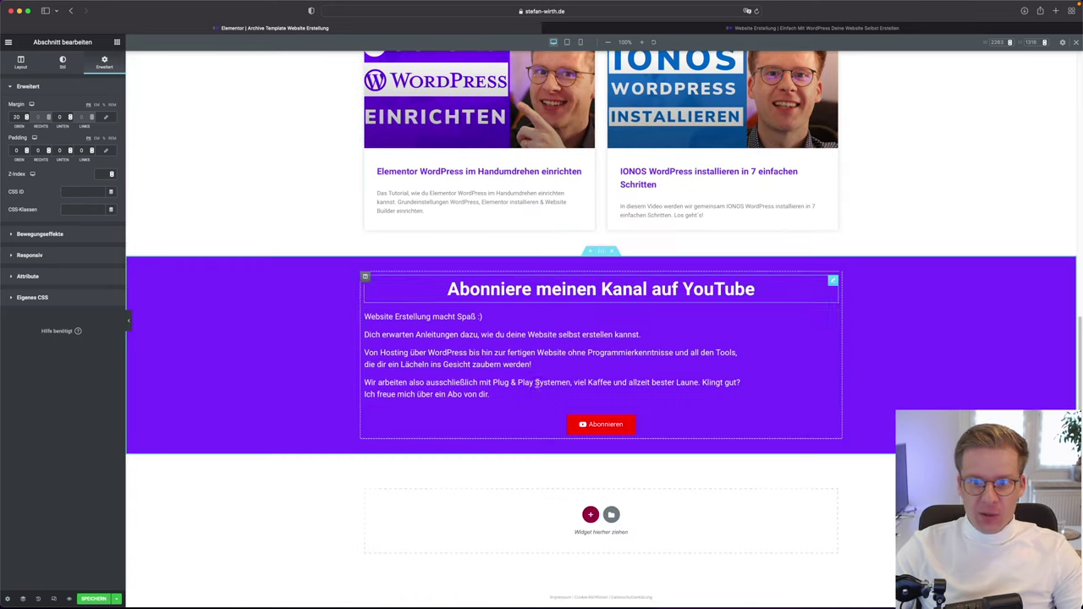
scroll(623, 462, up, 15)
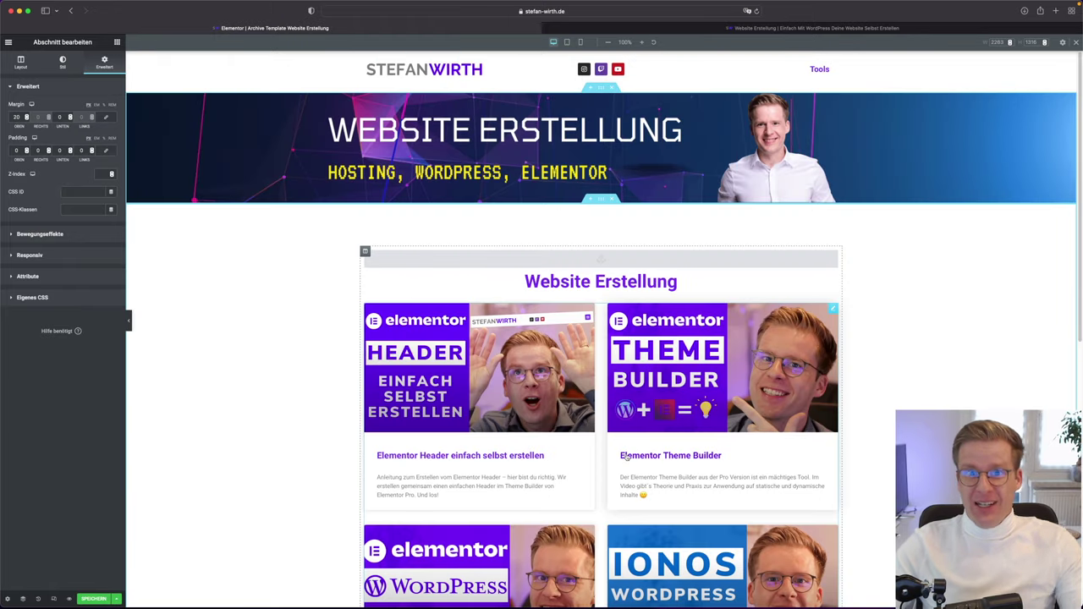
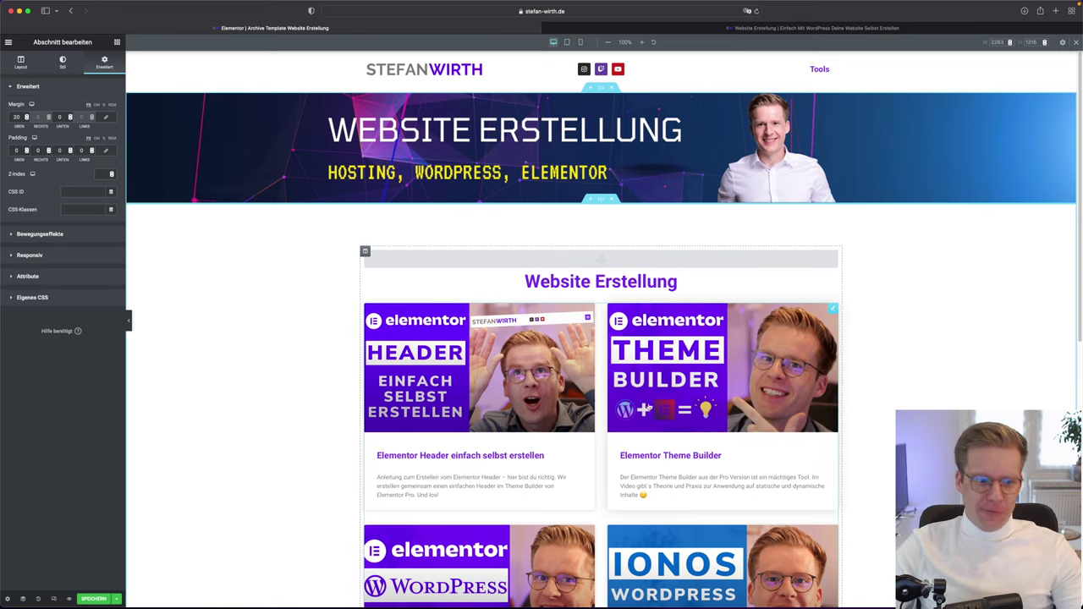
click(116, 599)
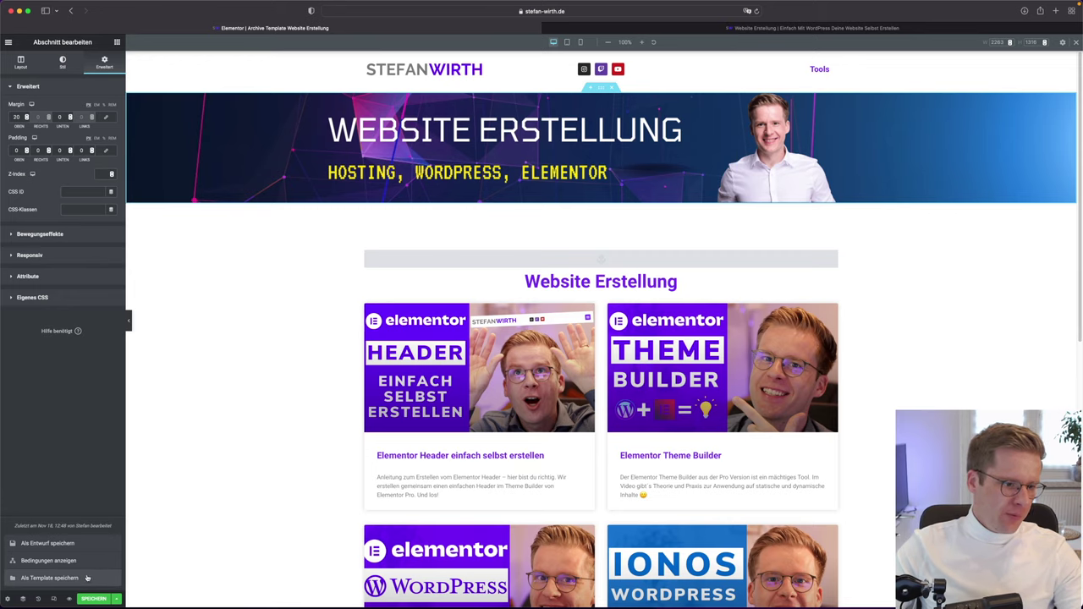
click(94, 578)
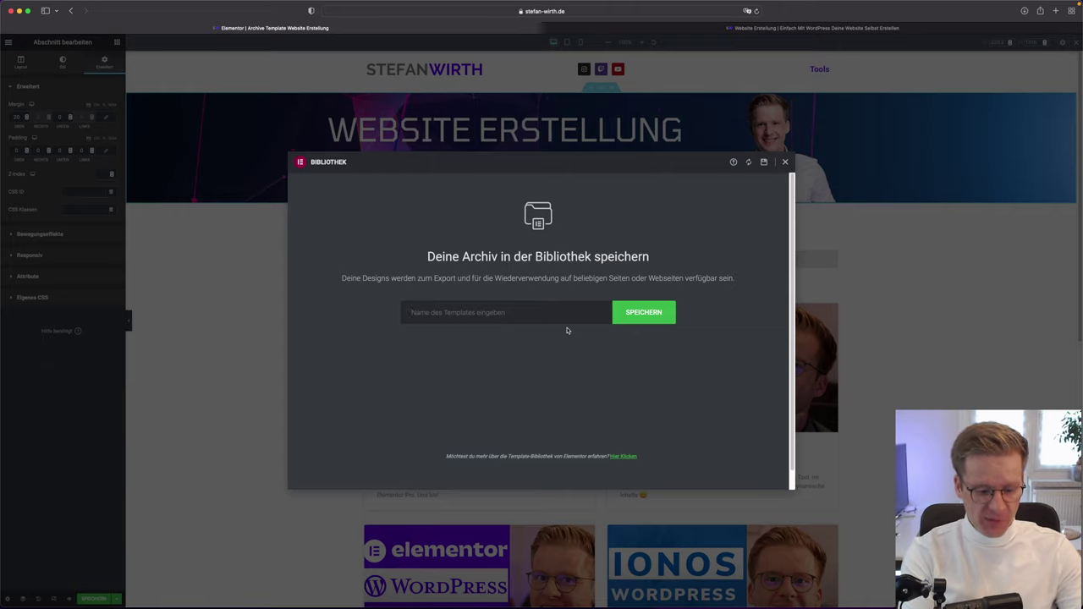
text(xxx-löschen-2)
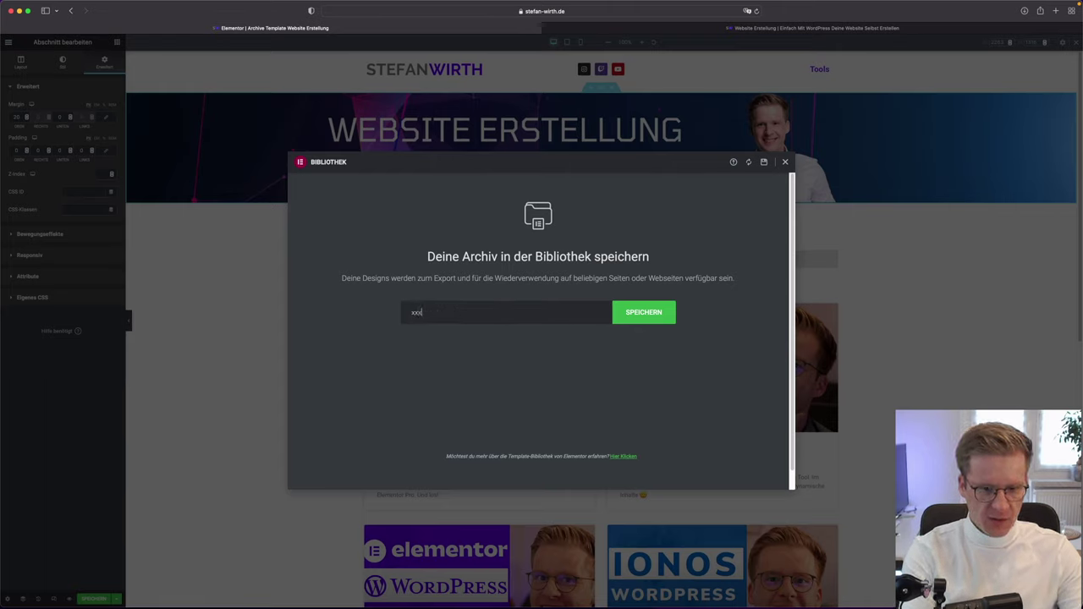
click(642, 316)
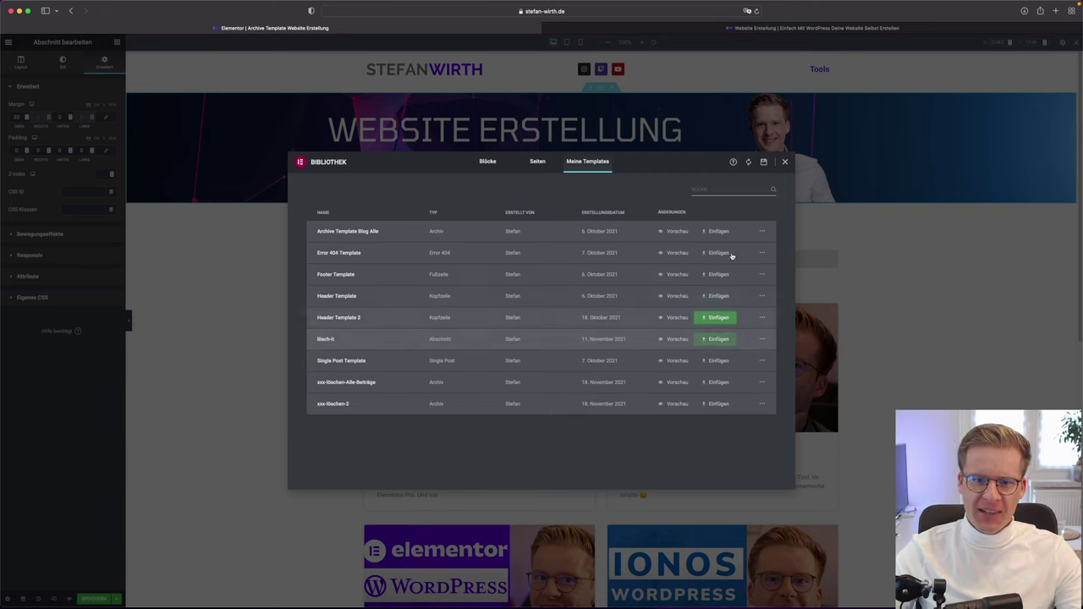
click(784, 161)
Save the archive template with a display condition that includes the category Website Erstellung
click(8, 41)
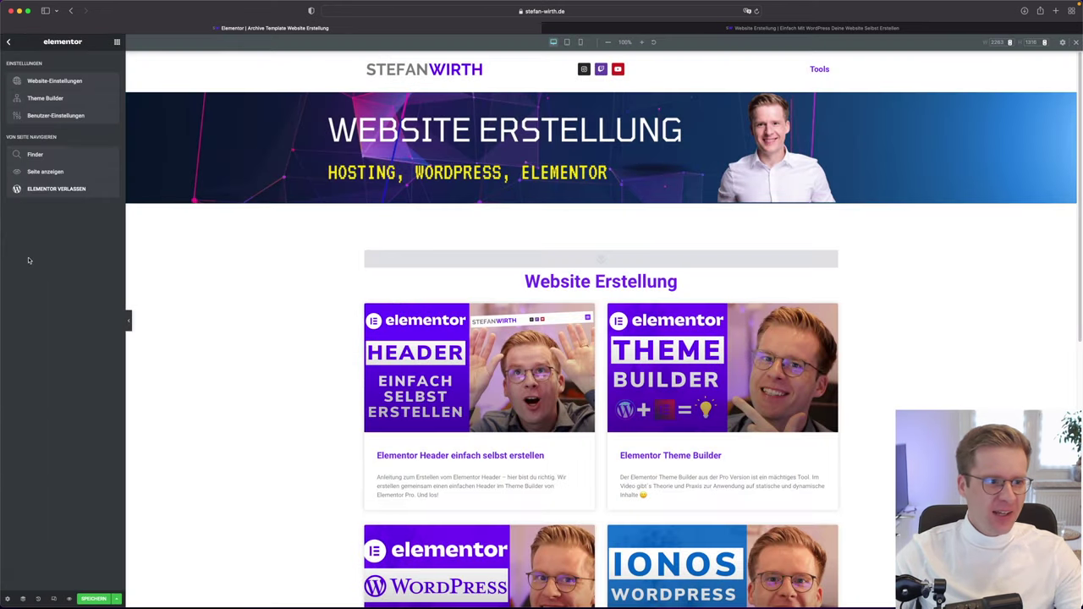
click(101, 601)
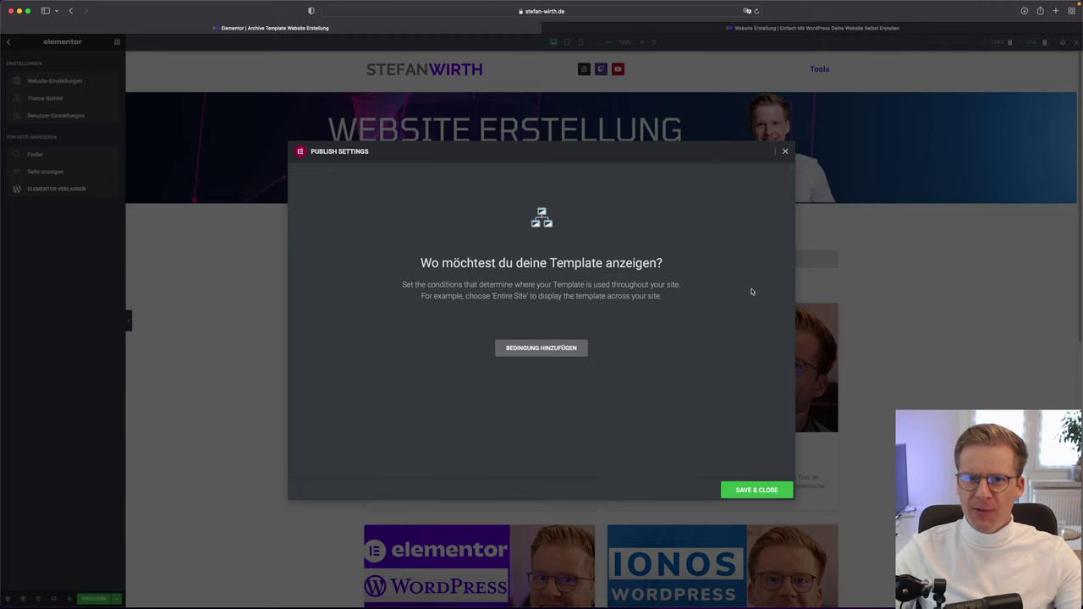
click(572, 353)
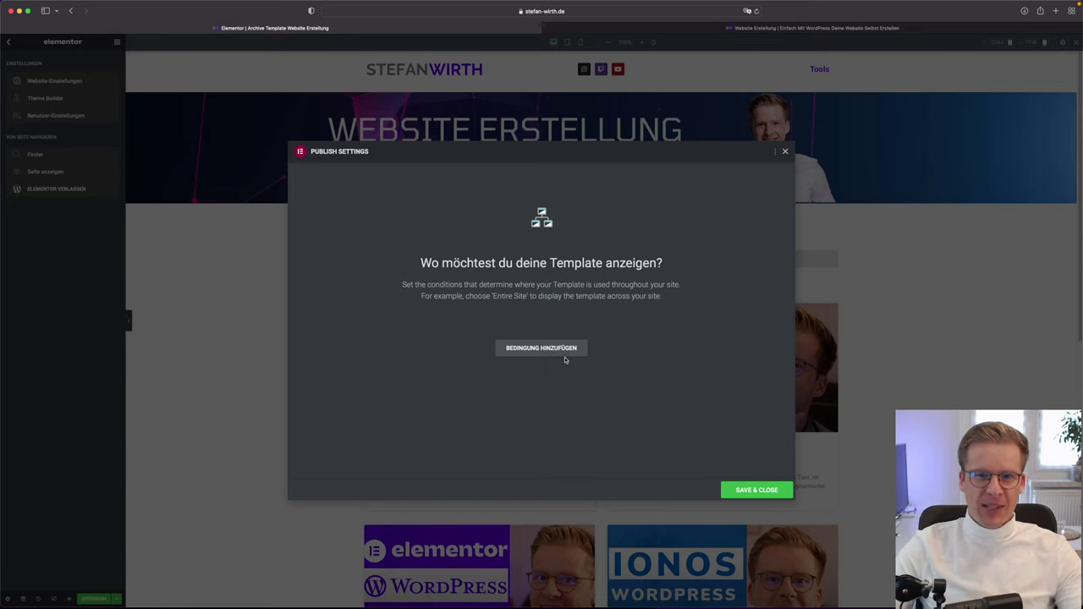
click(565, 351)
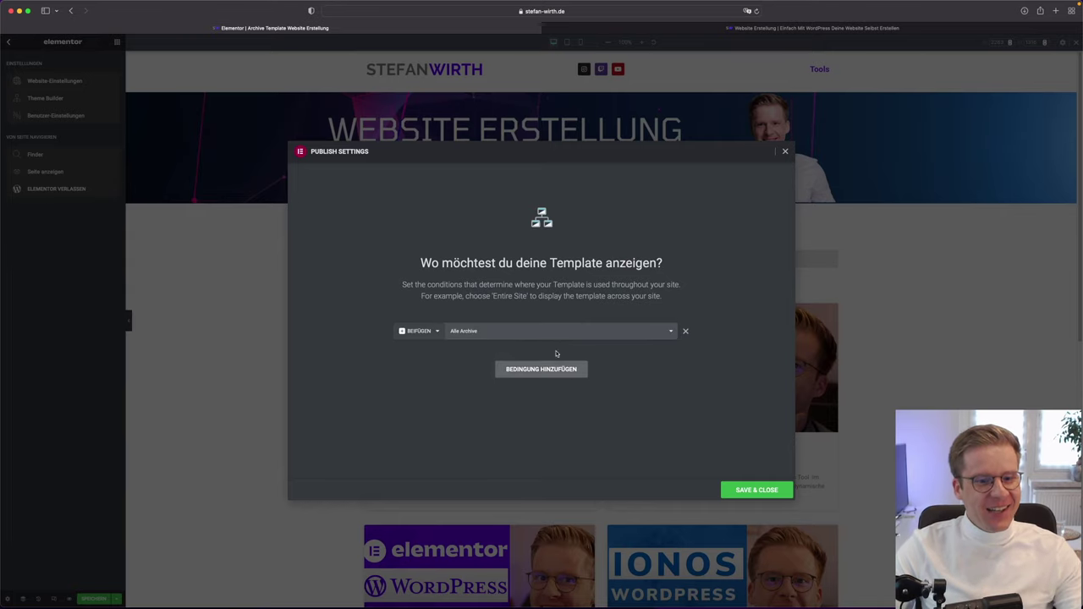
click(488, 332)
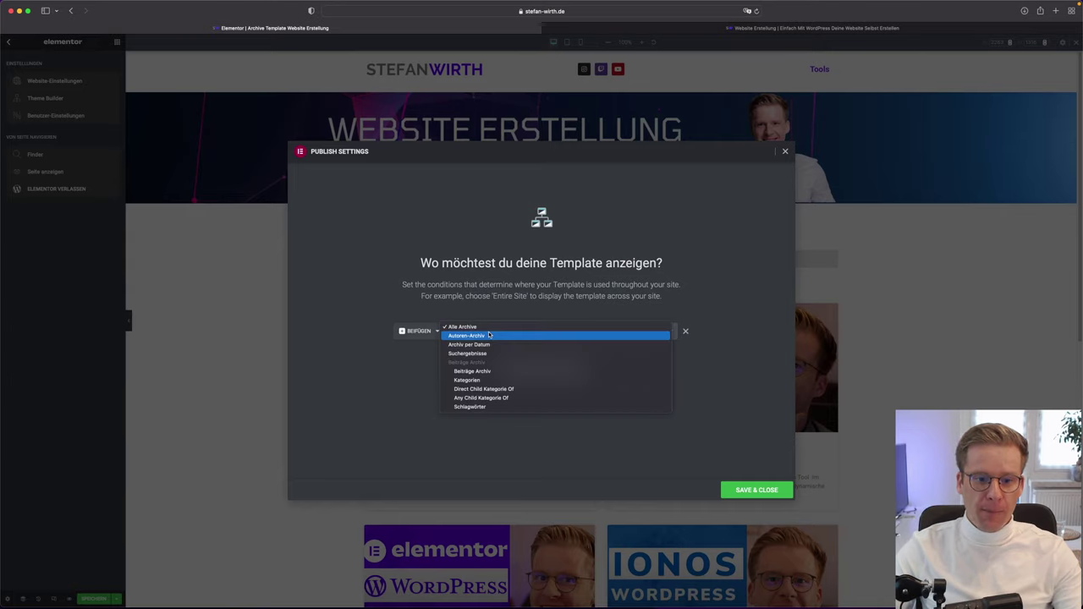
click(503, 380)
click(641, 336)
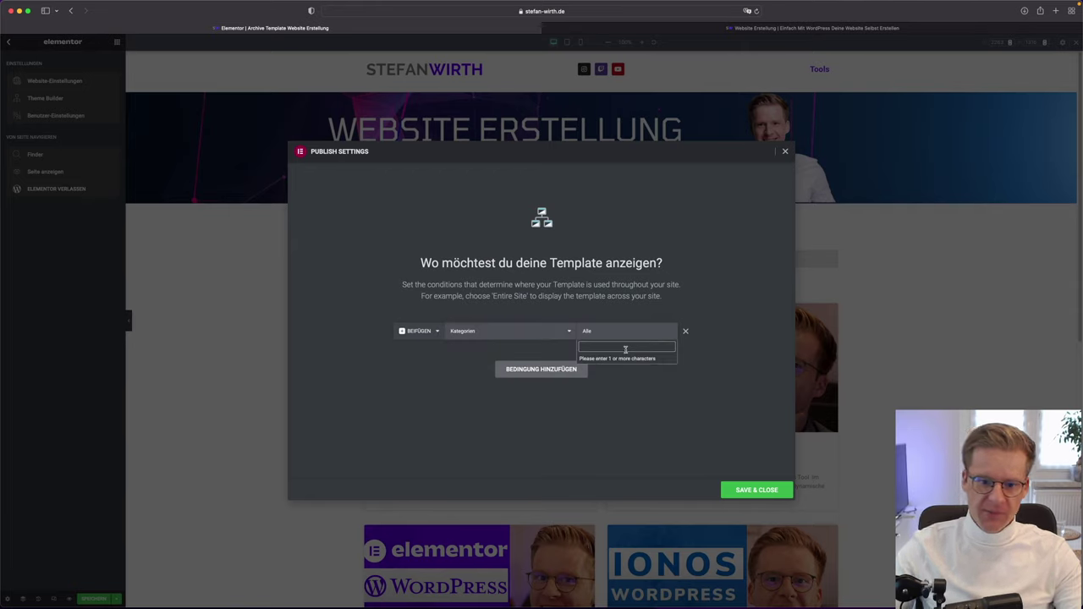
text(w)
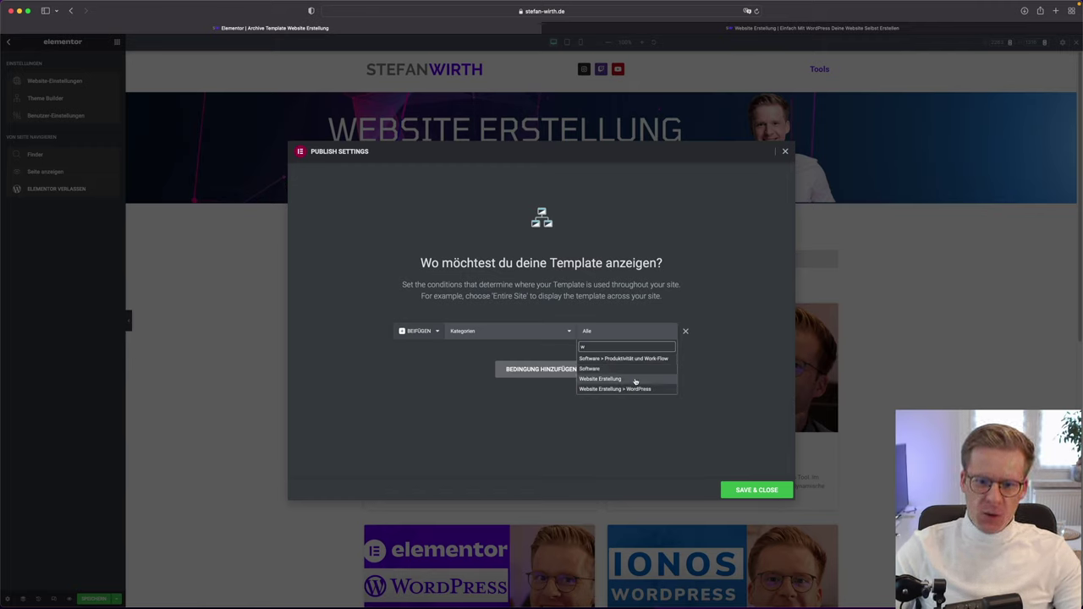
click(636, 379)
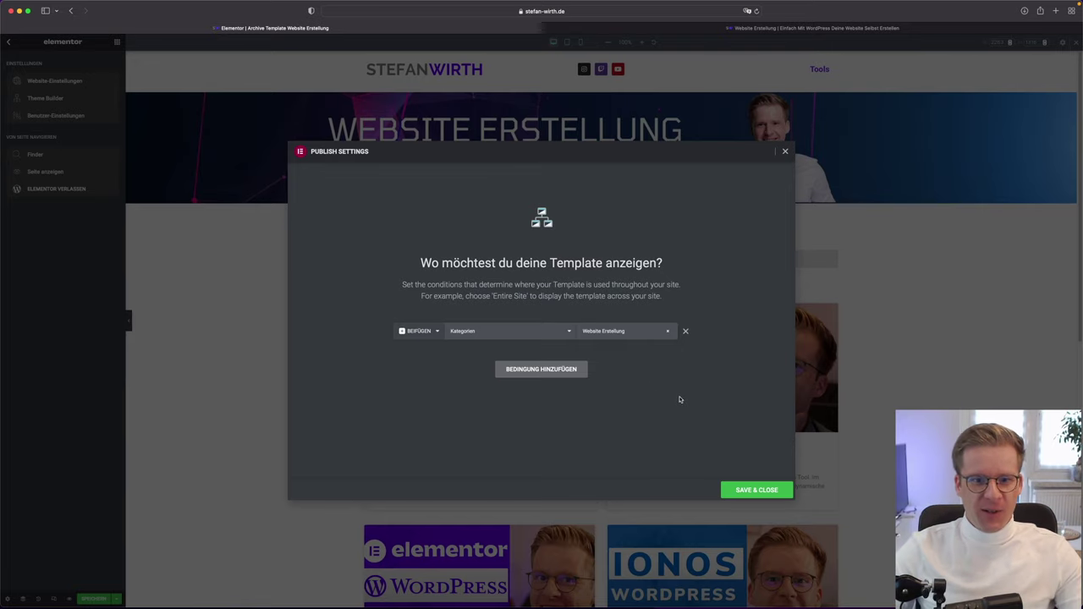
click(775, 495)
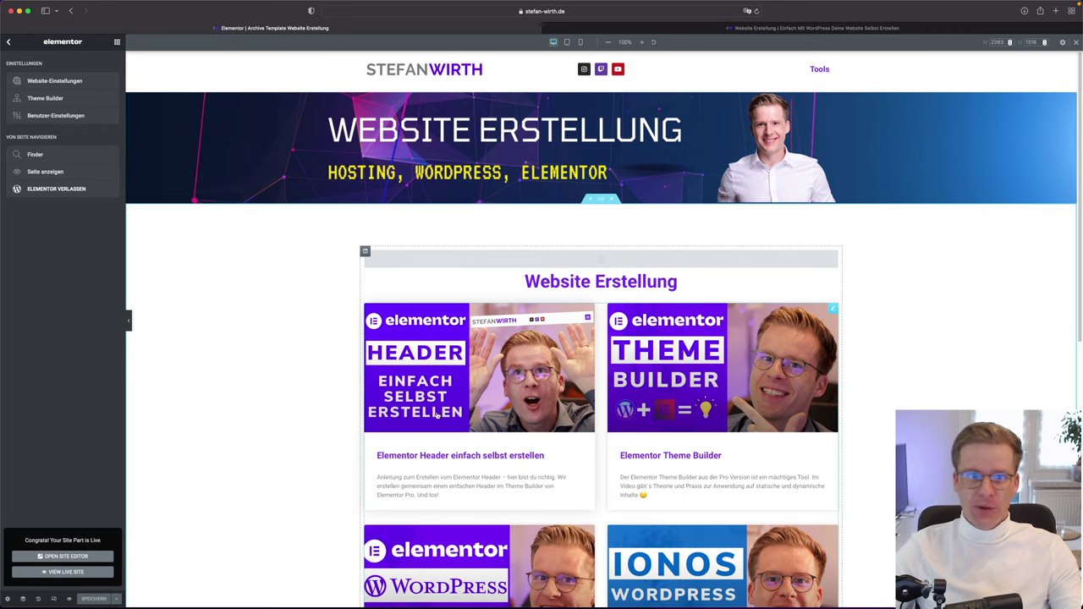
Leave the Elementor editor and list the Archiv templates in the Theme Builder
click(56, 189)
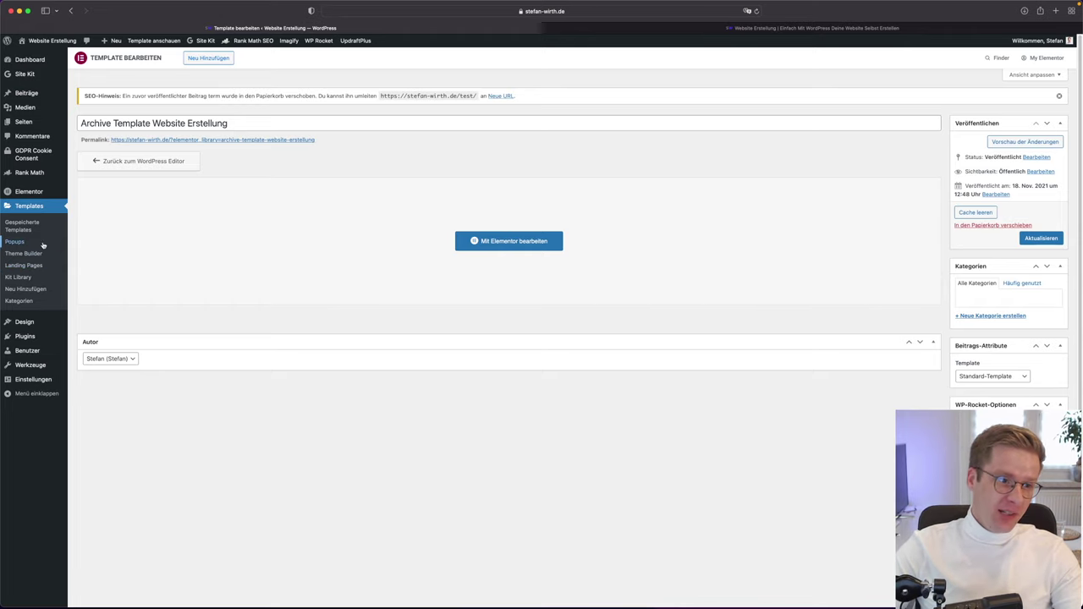
click(41, 254)
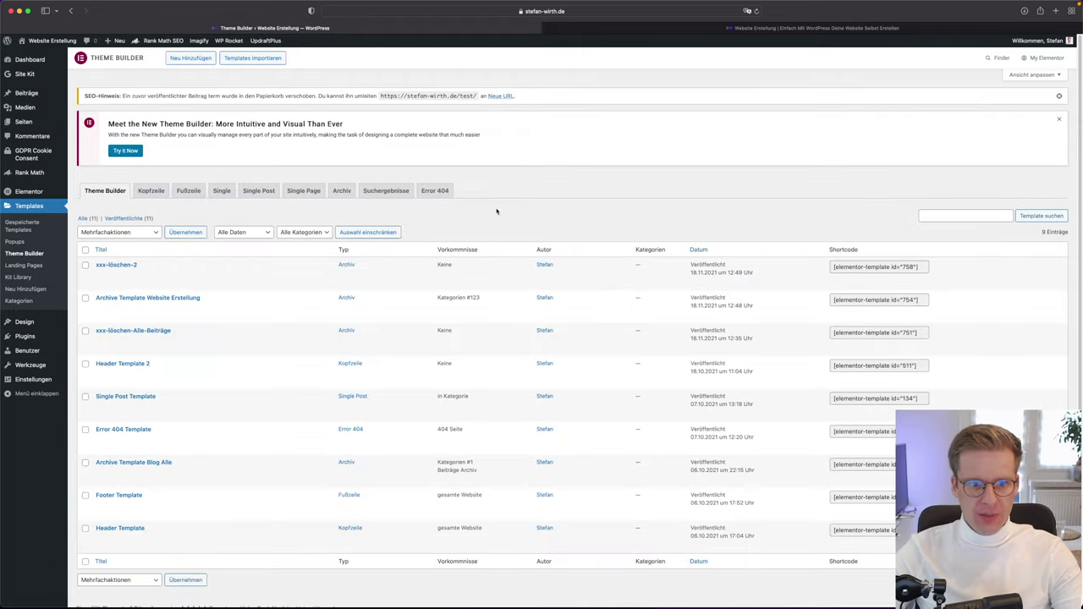
click(343, 192)
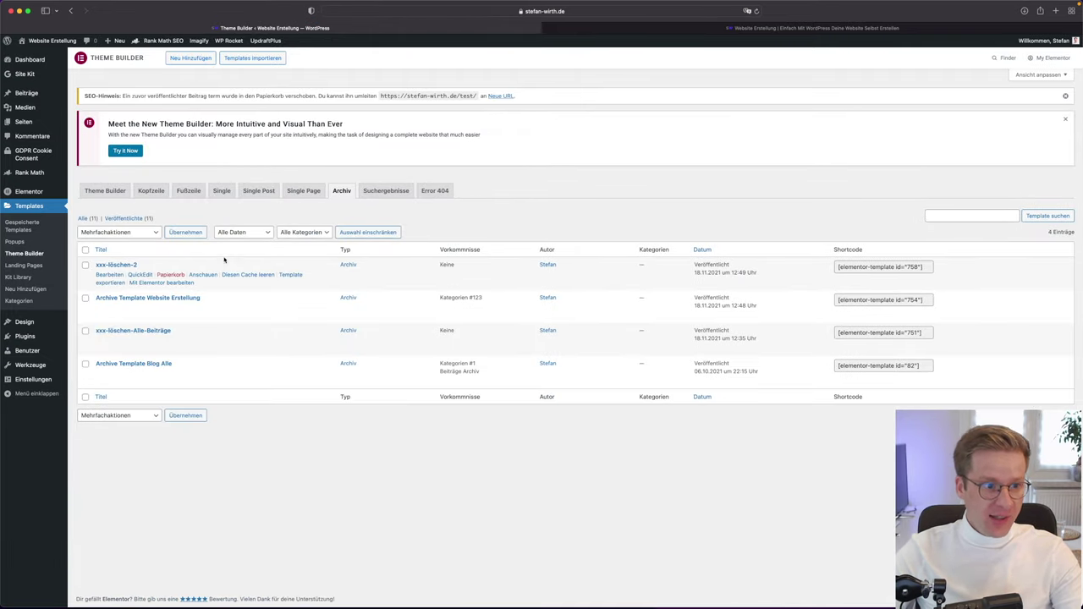
Create a new template of type Archiv named Archive Template Software
click(191, 58)
click(624, 358)
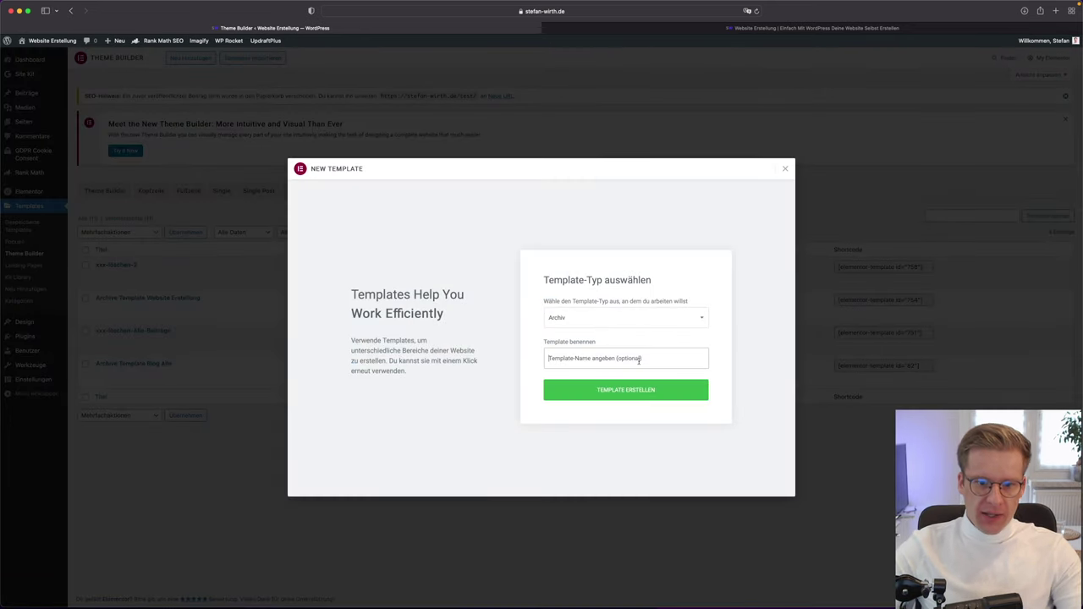
text(Ar)
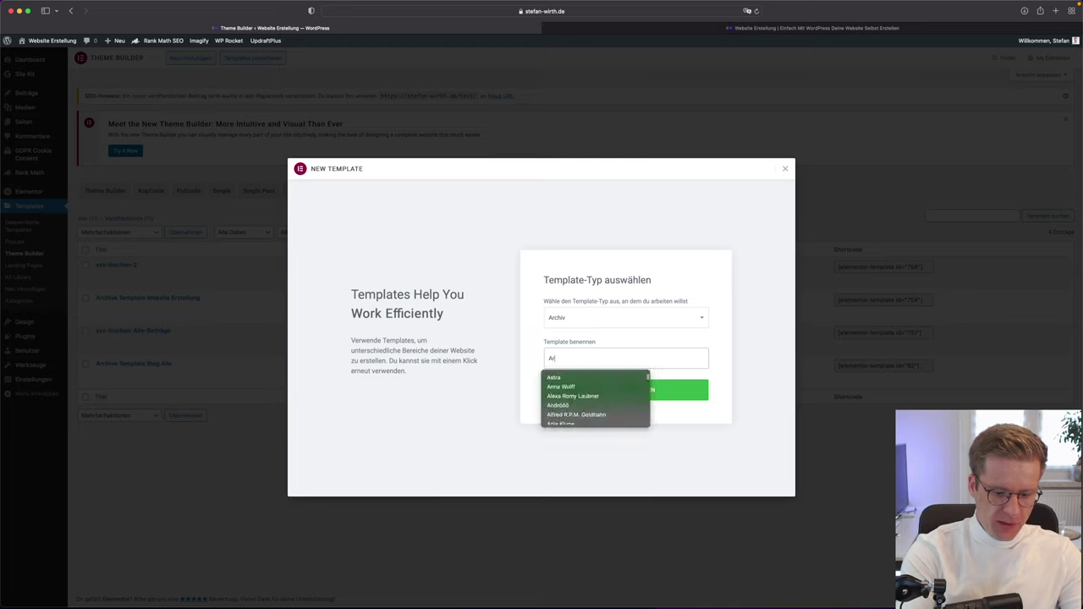
text(chive Template)
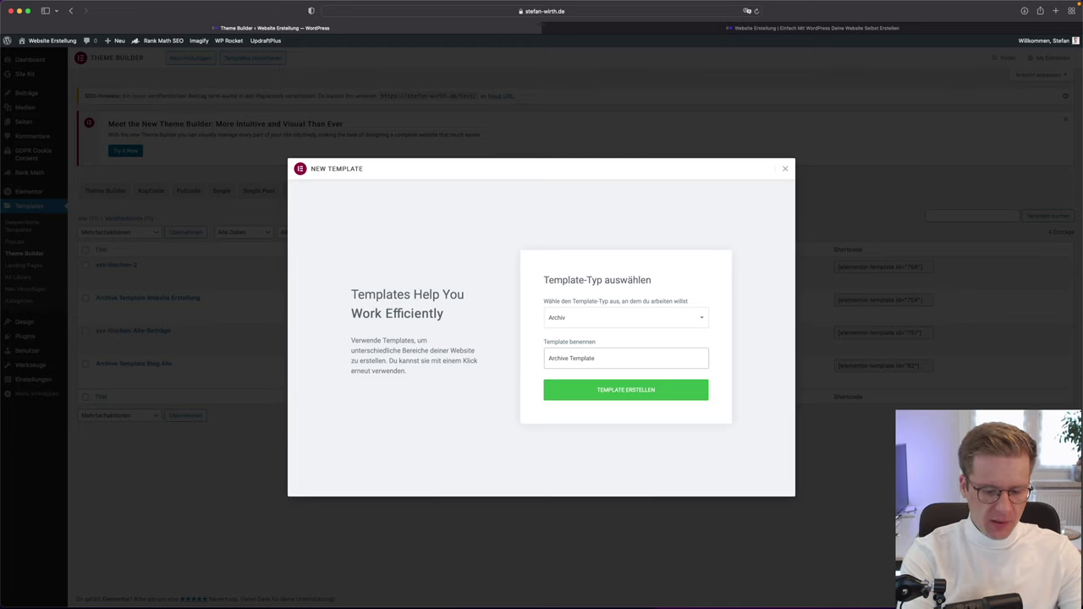
text(re)
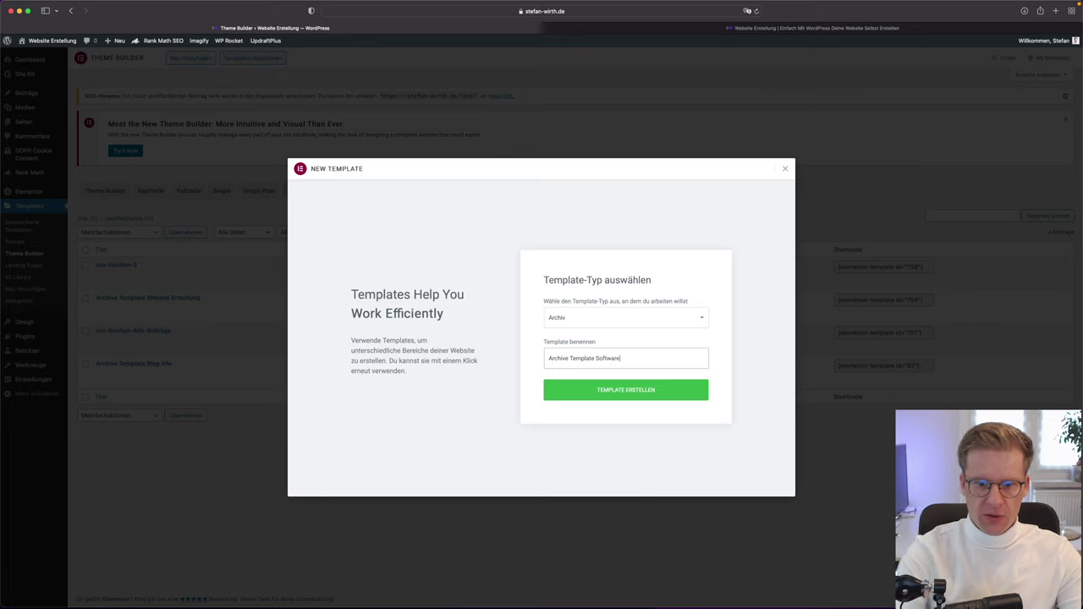
click(617, 394)
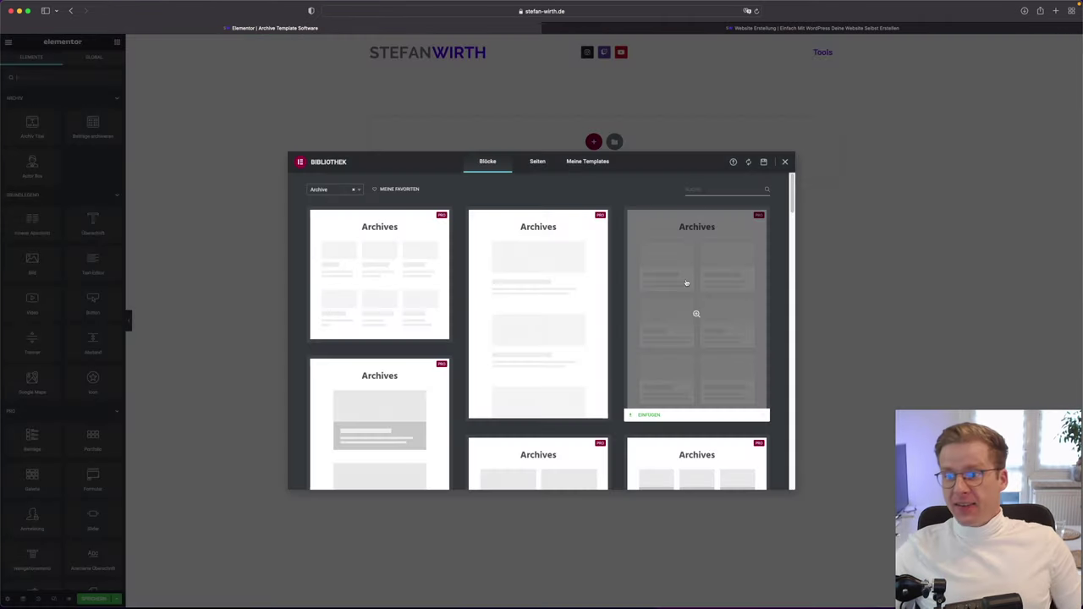
Insert the saved template xxx-löschen-2 from Meine Templates, importing its page settings as well
click(593, 162)
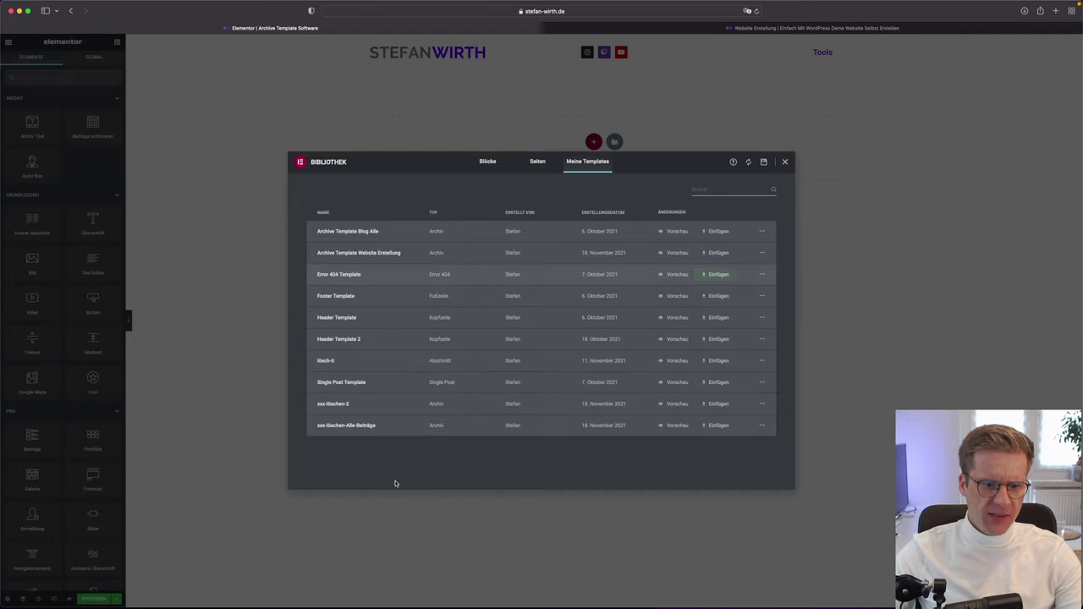
click(720, 405)
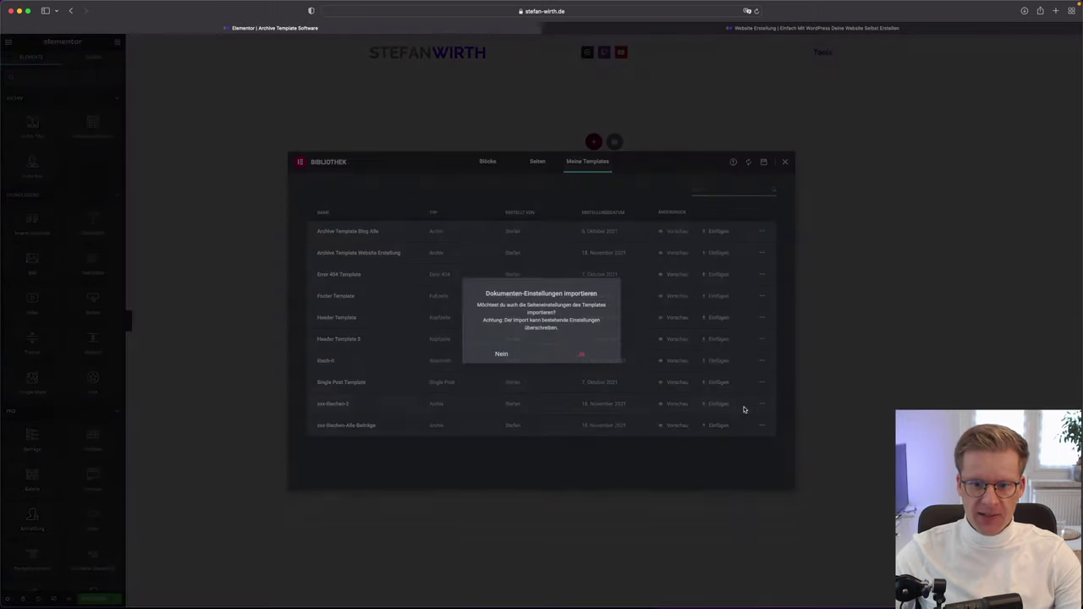
click(580, 356)
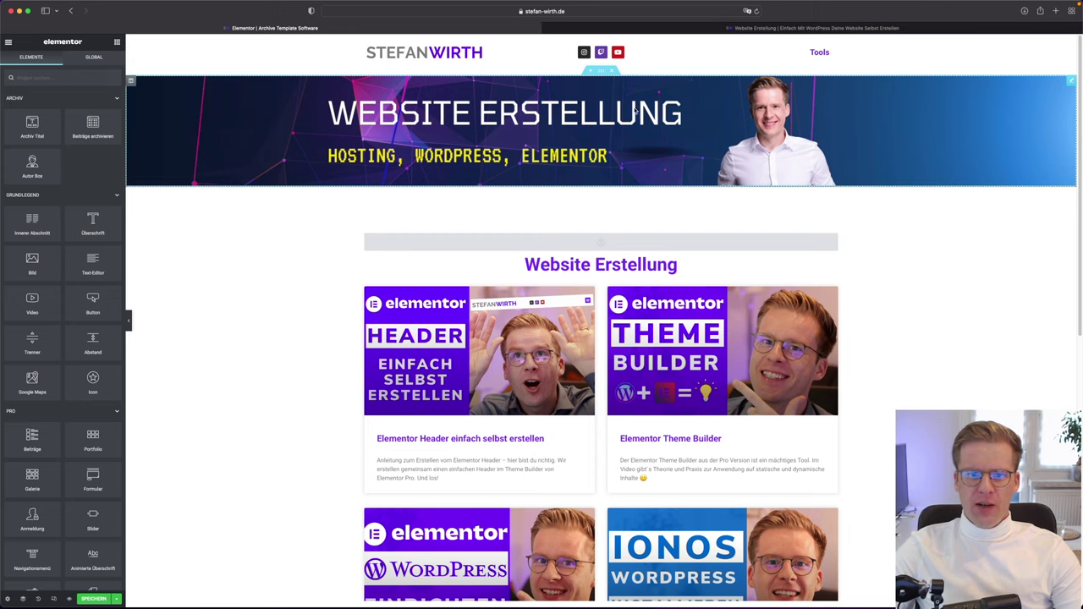
Change the heading above the post grid to Software
click(681, 268)
key(BackSpace)
key(BackSpace)
key(BackSpace)
key(BackSpace)
key(BackSpace)
key(BackSpace)
key(BackSpace)
key(BackSpace)
key(BackSpace)
key(BackSpace)
key(BackSpace)
key(BackSpace)
key(BackSpace)
key(BackSpace)
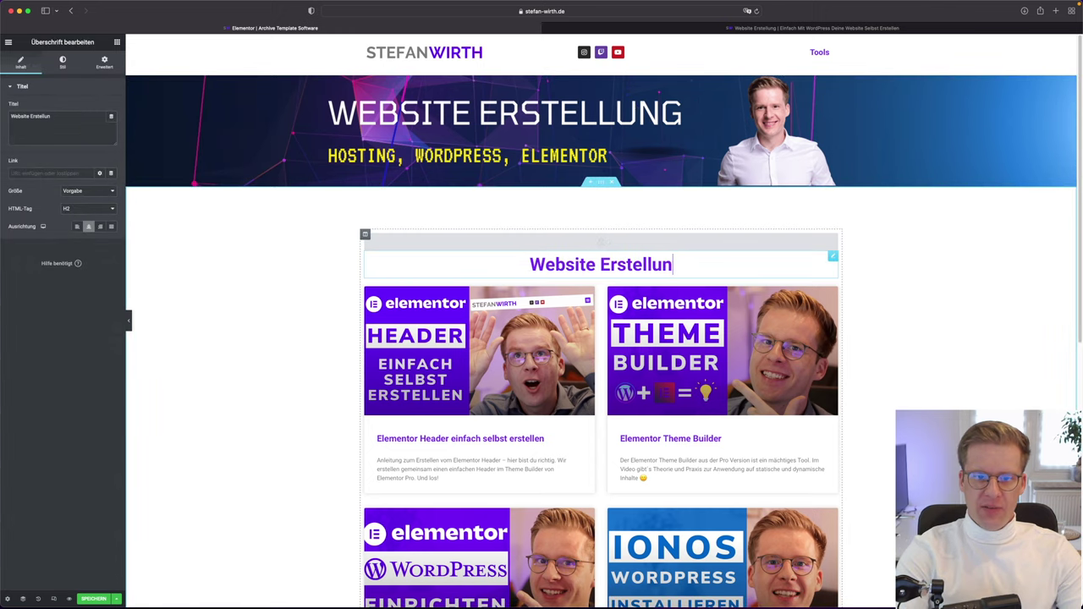
key(BackSpace)
key(BackSpace)
key(BackSpace)
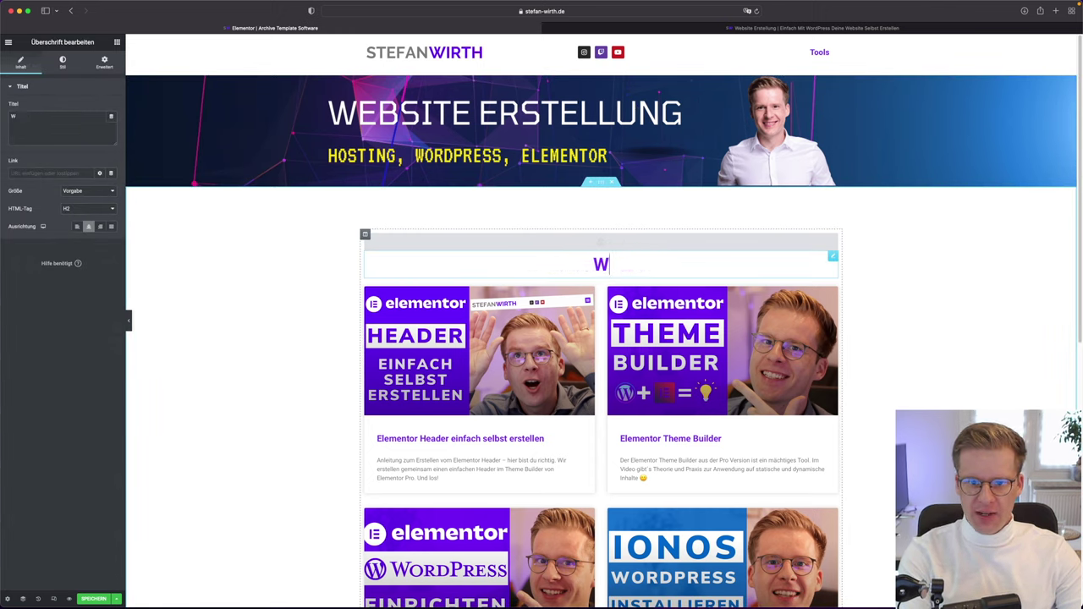
text(Software)
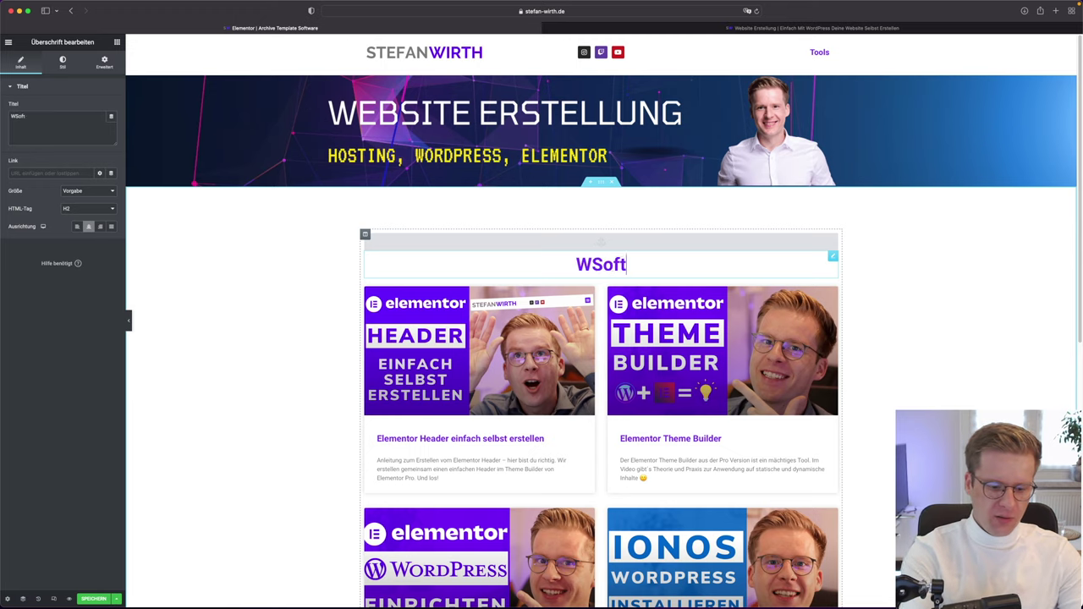
drag(556, 264, 578, 264)
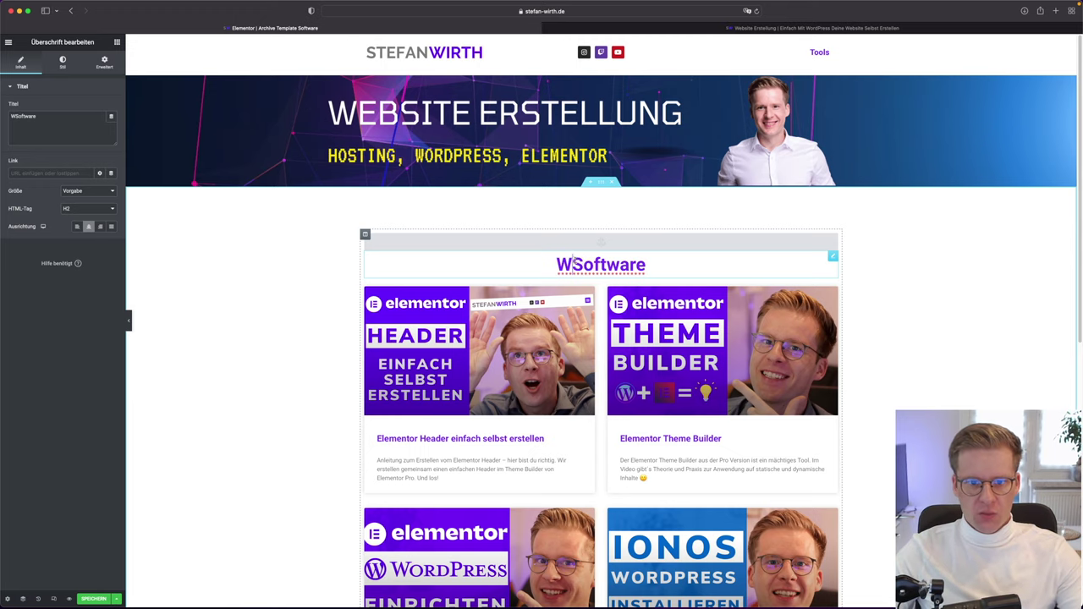
key(BackSpace)
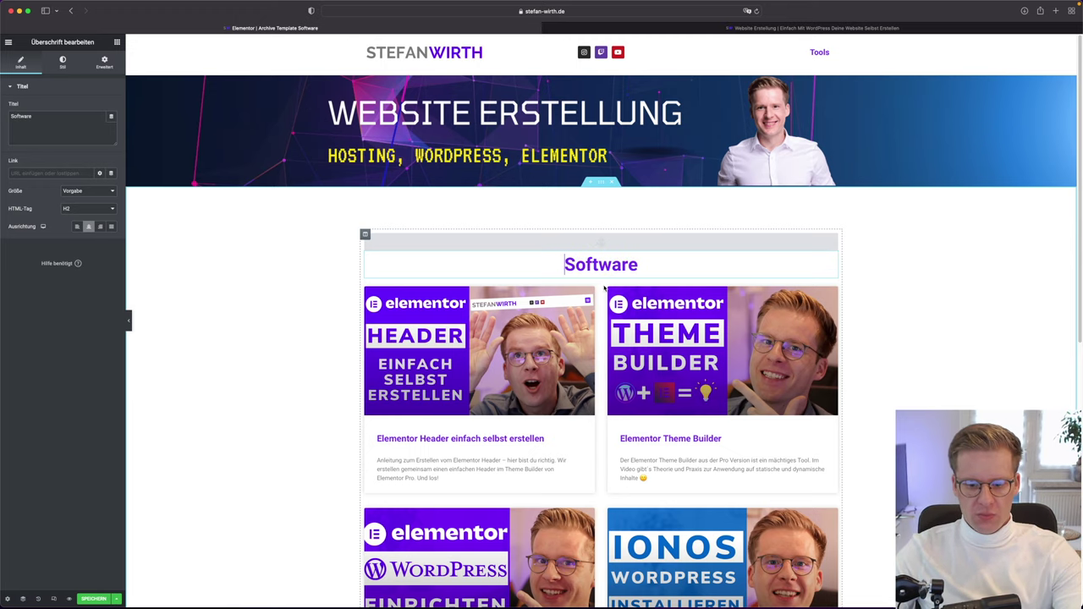
Replace the banner image above the post grid with Software.png from the media library
click(604, 102)
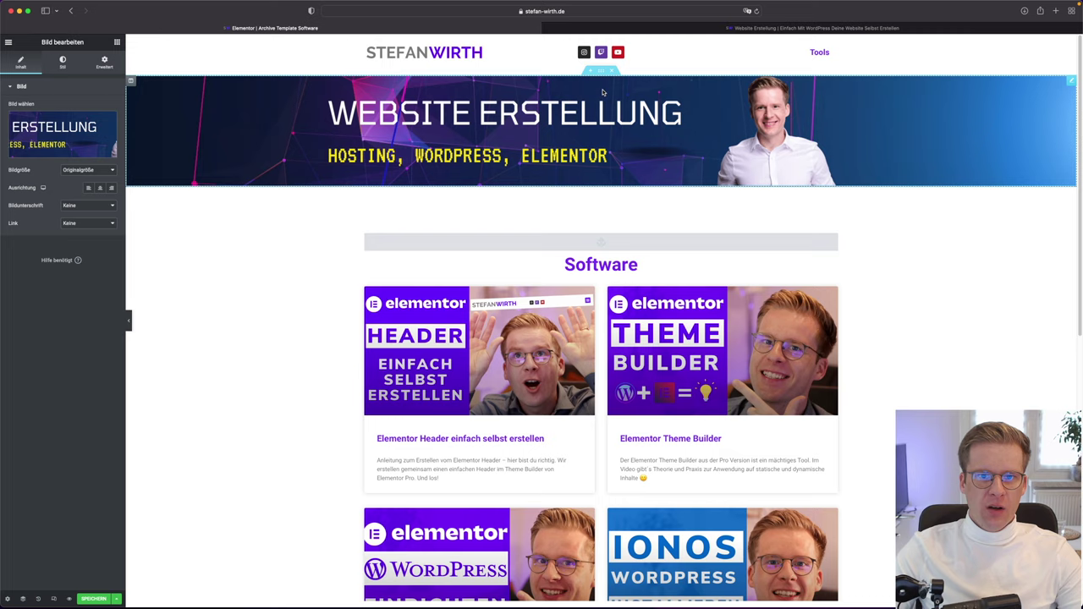
click(63, 127)
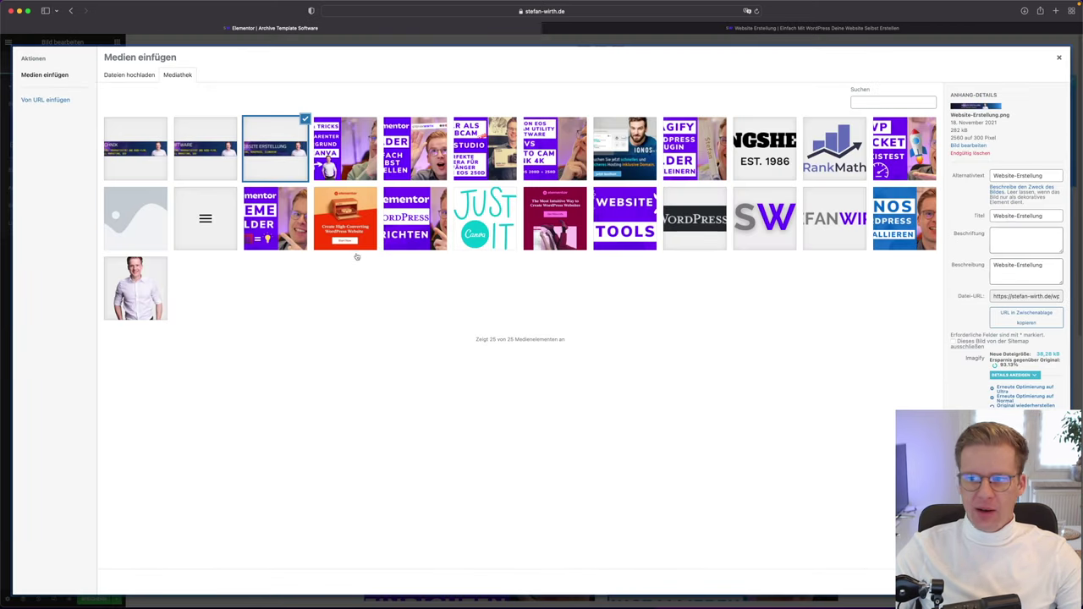
click(212, 146)
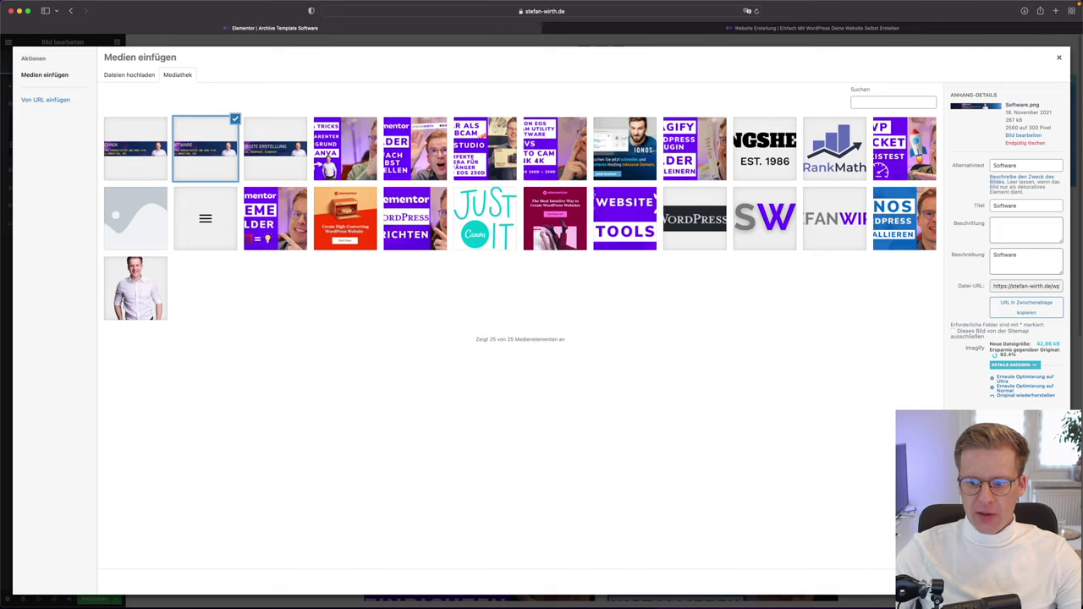
click(1028, 589)
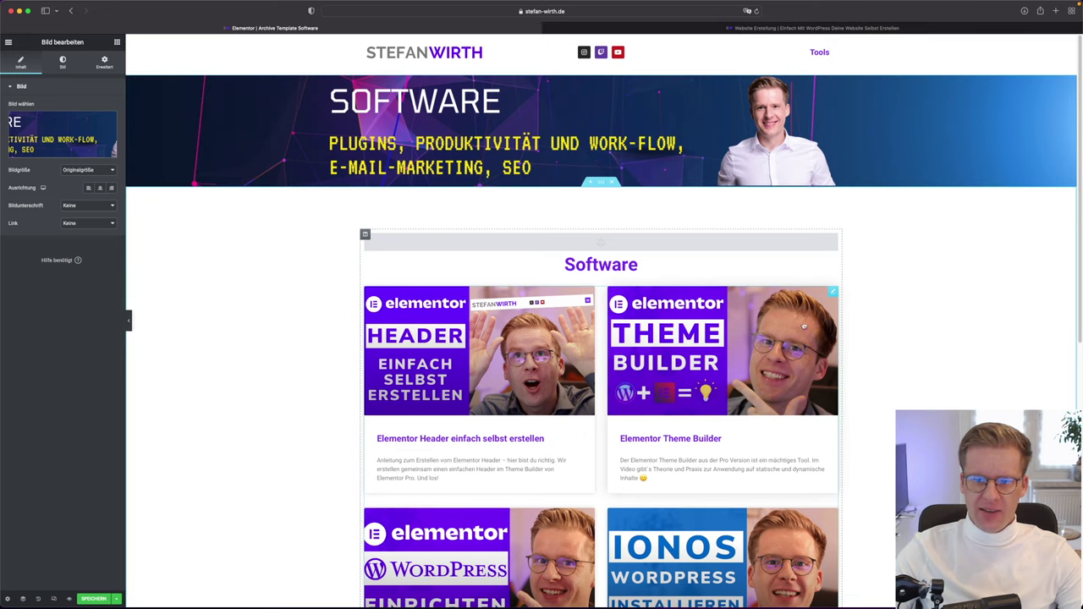
Change the post grid's query term from the Website Erstellung category to the Software category
click(832, 293)
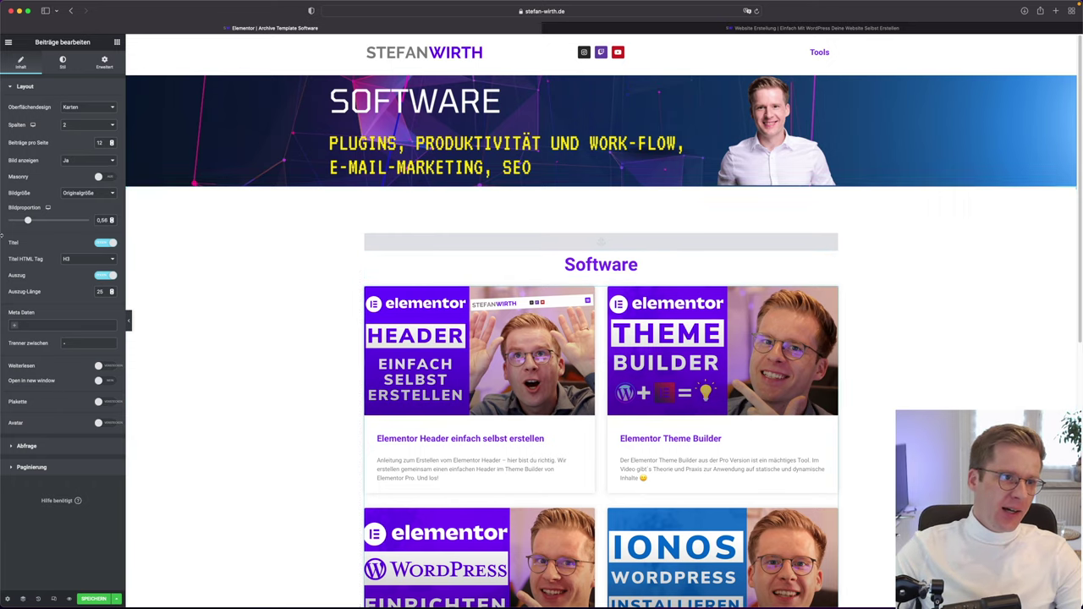
click(60, 446)
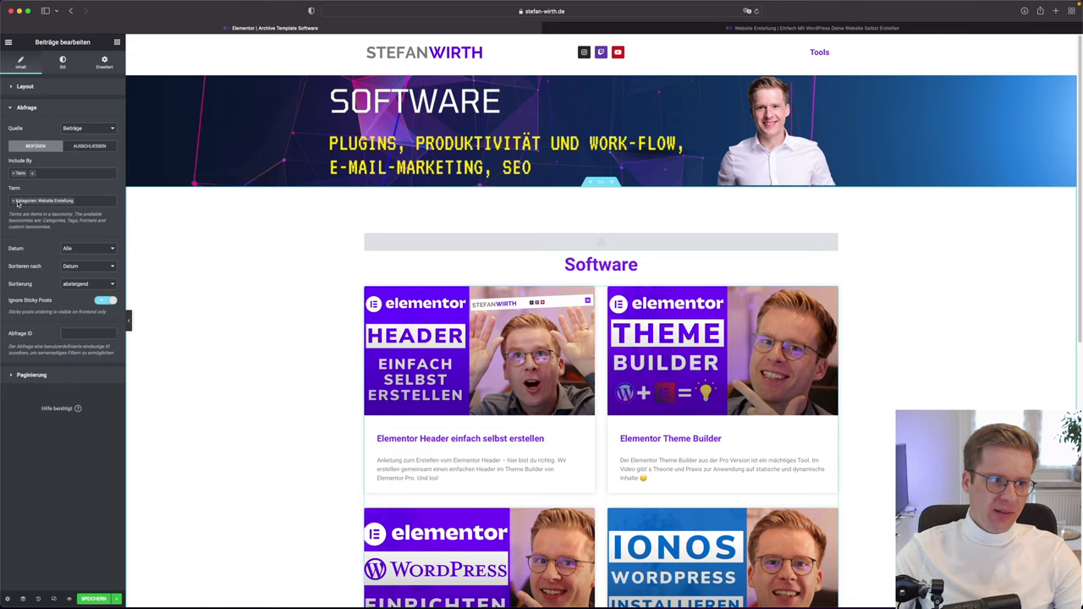
click(46, 203)
click(12, 202)
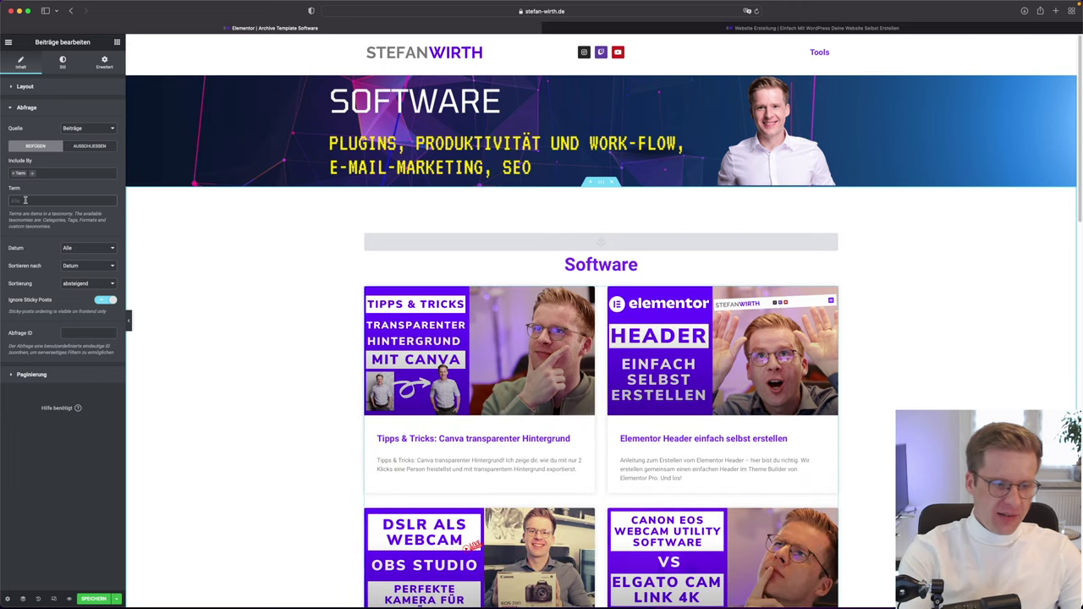
click(25, 199)
text(Software)
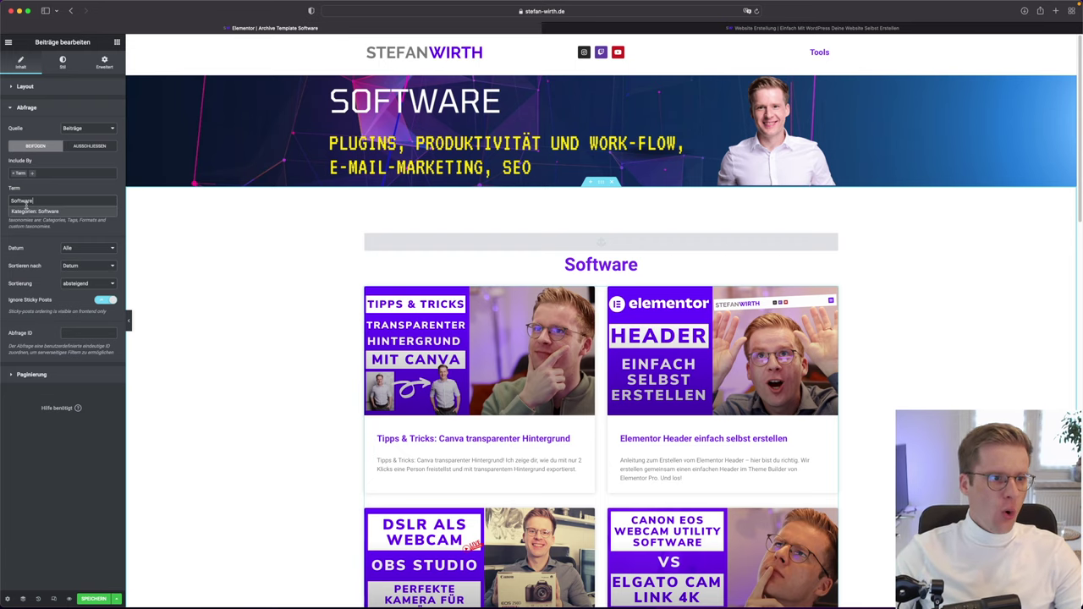
click(46, 212)
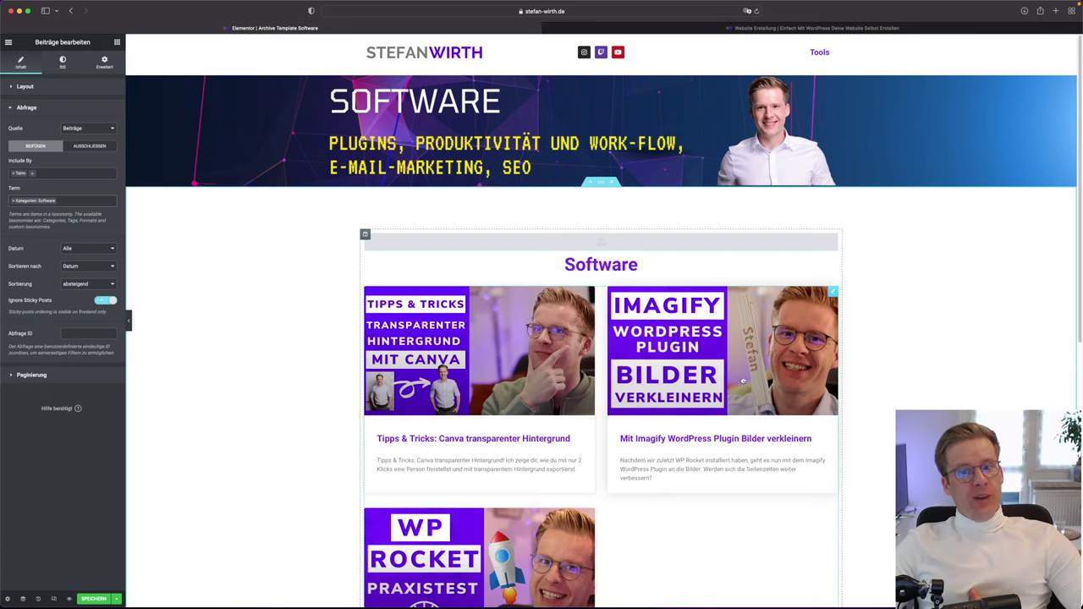
Publish the template with a display condition that includes Kategorien: Software
scroll(743, 377, down, 2)
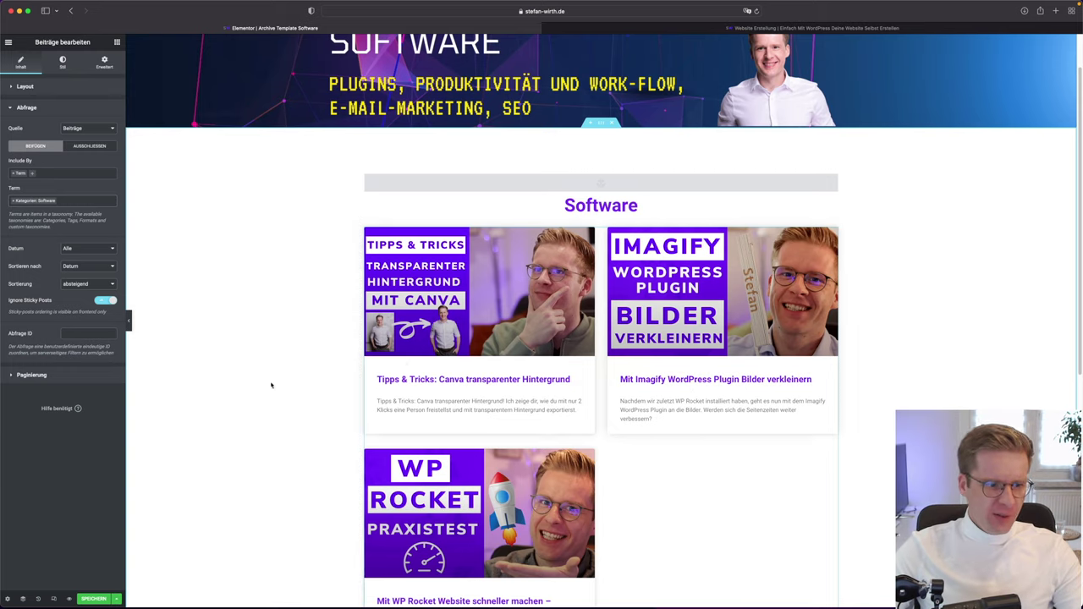
click(100, 599)
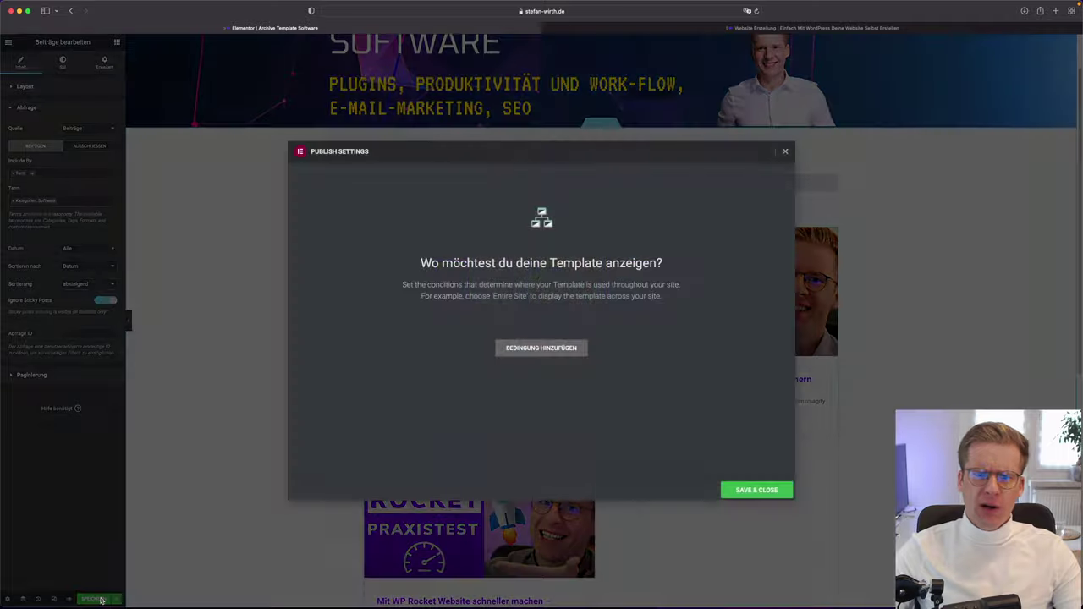
click(541, 348)
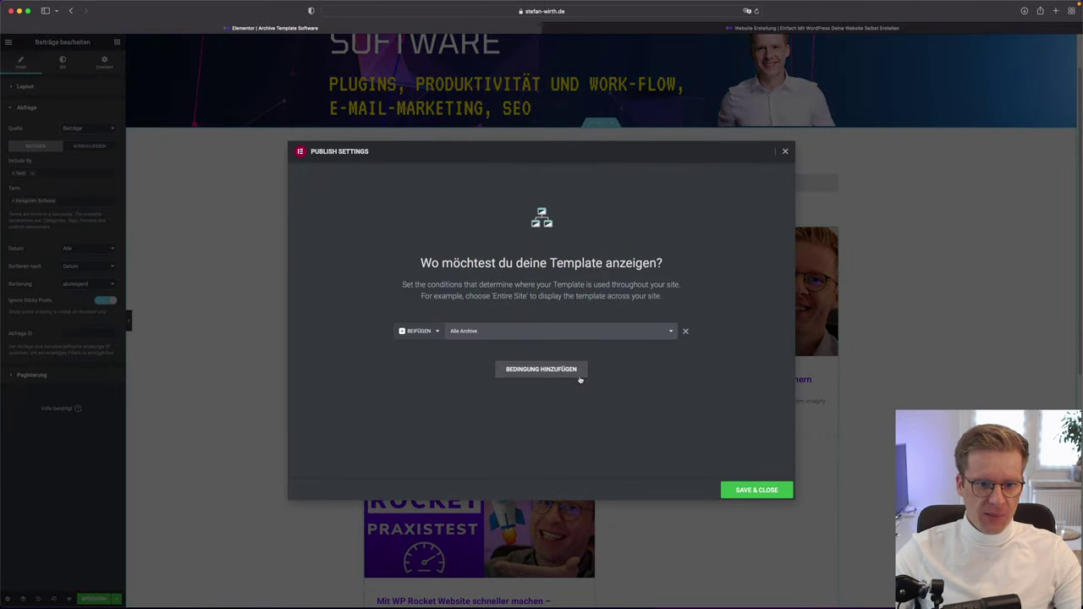
click(505, 336)
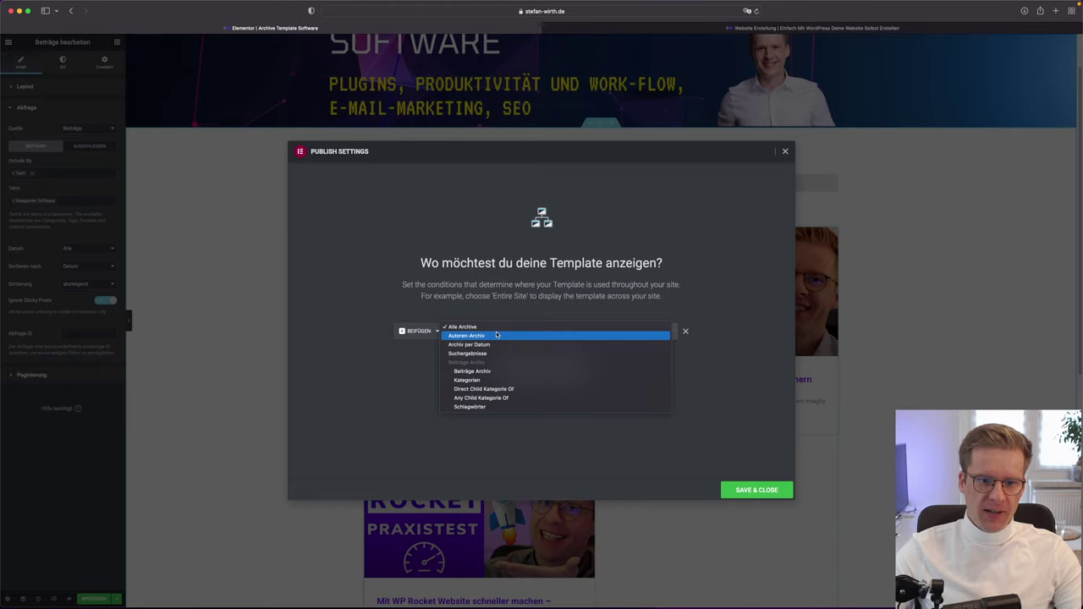
click(494, 380)
click(629, 330)
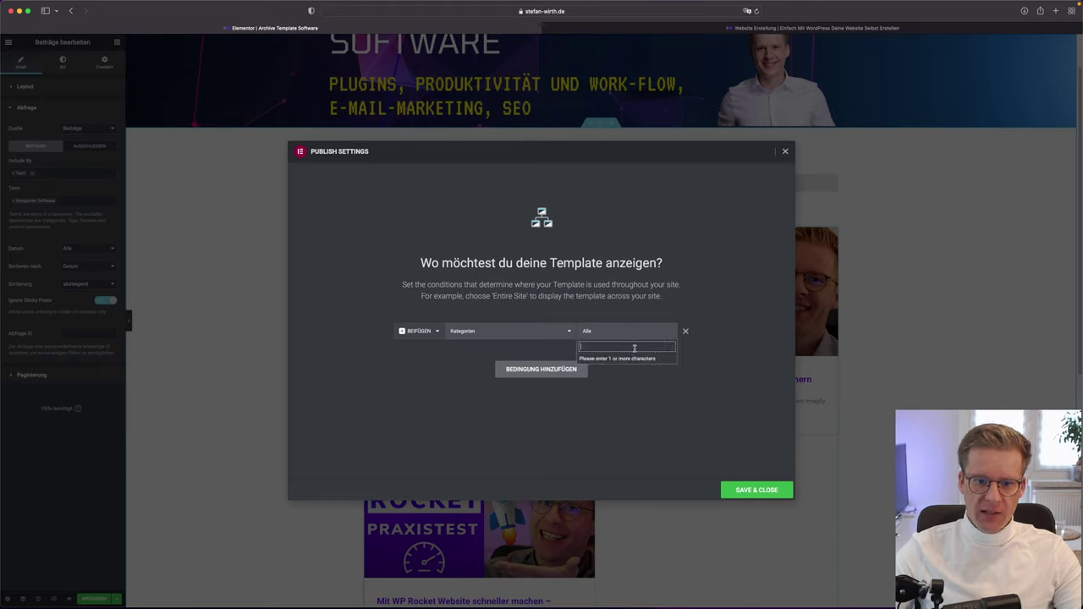
text(Software)
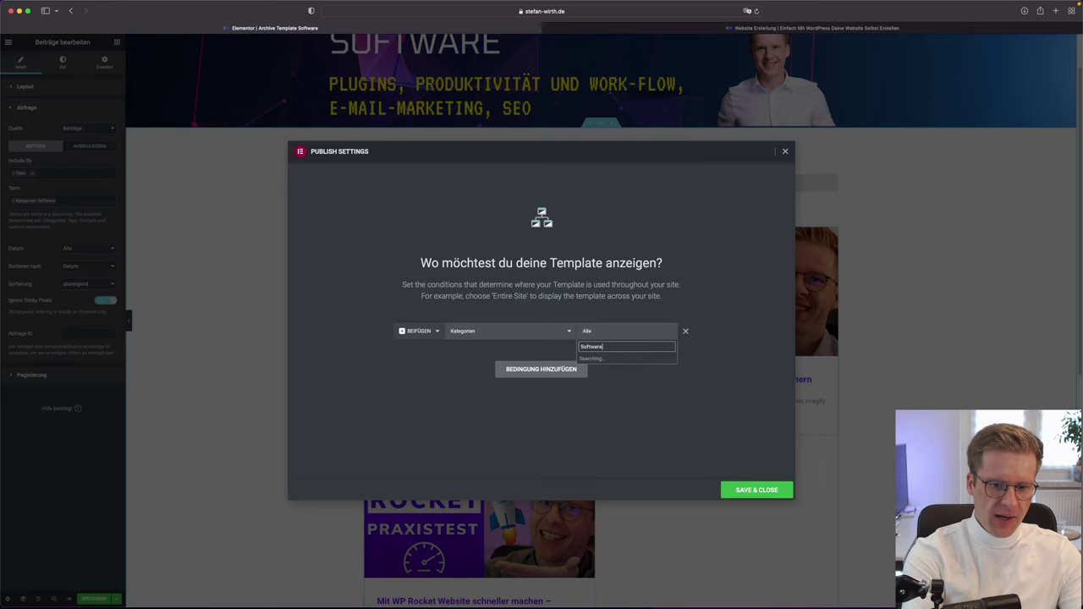
click(615, 359)
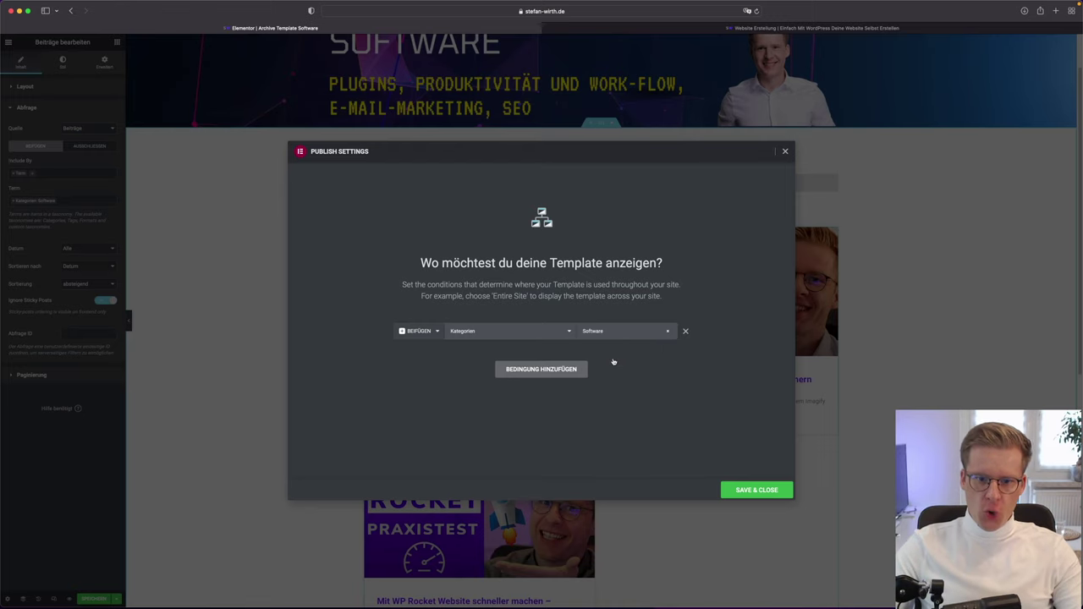
click(760, 494)
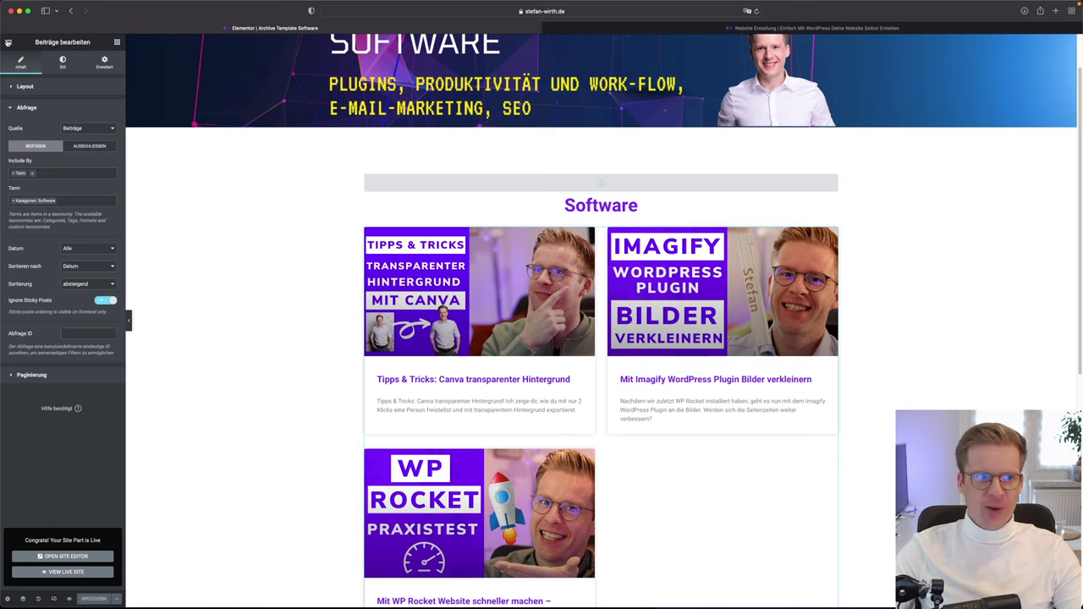
Exit the Software template to the WordPress dashboard and show only the Archiv templates in the Theme Builder
click(7, 42)
click(92, 191)
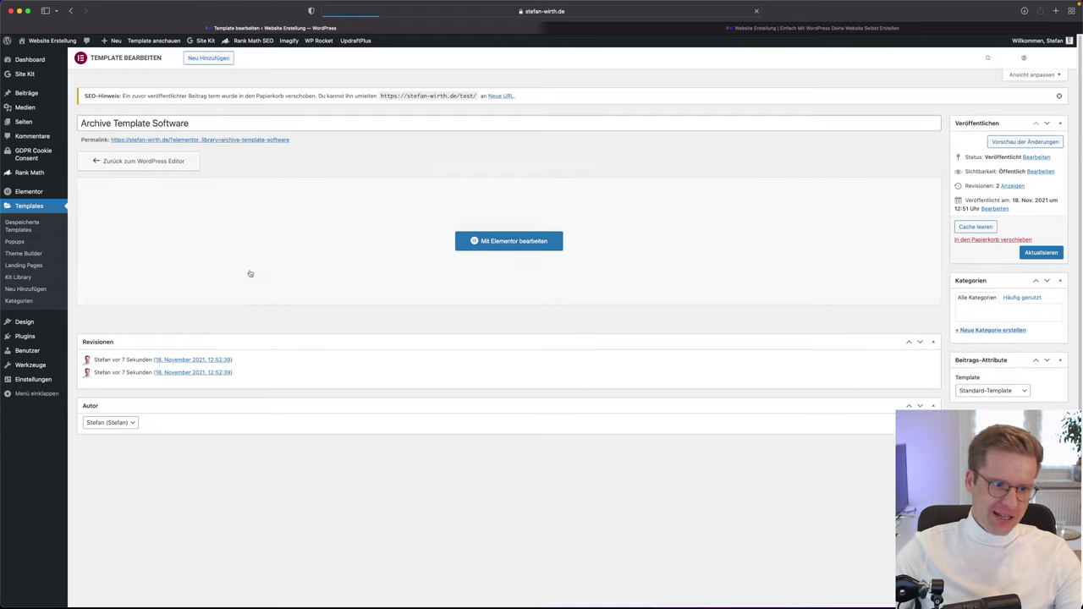
click(24, 253)
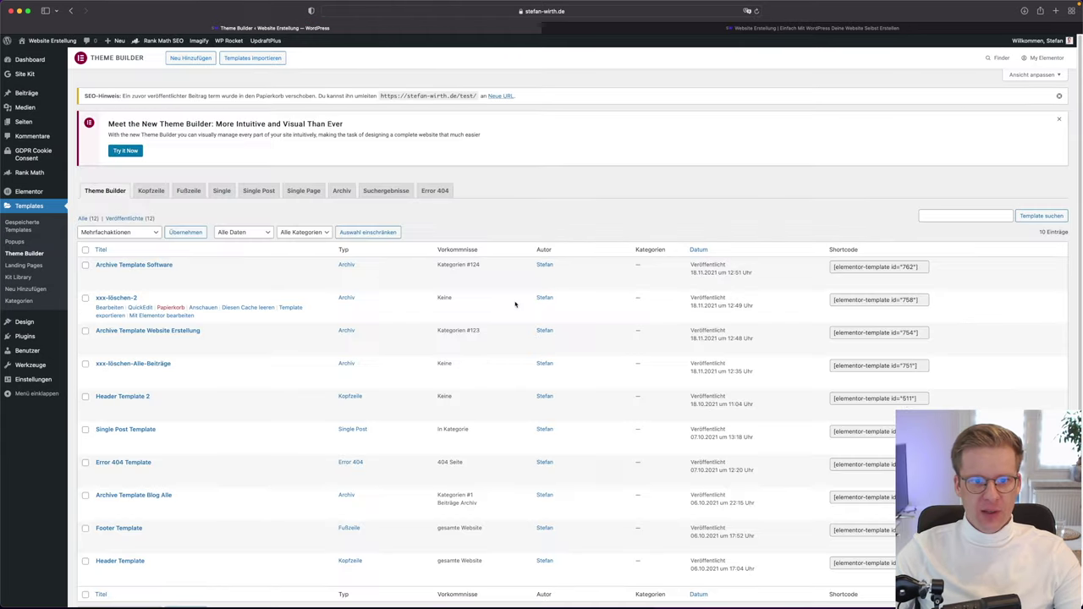
click(342, 190)
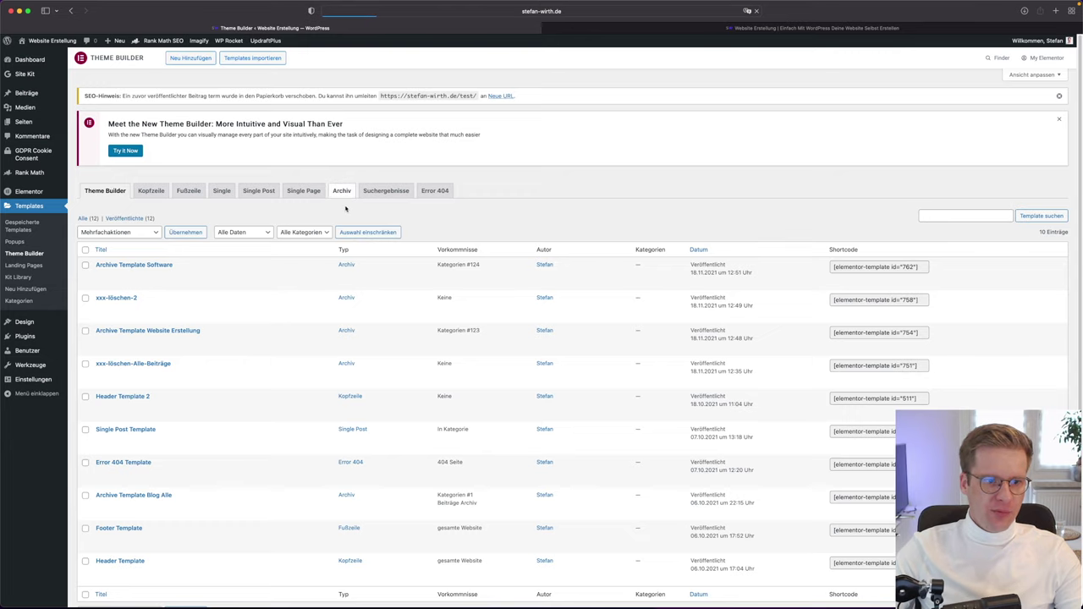
Create a new template of type Archiv named Archive Template Technik
click(191, 58)
click(590, 358)
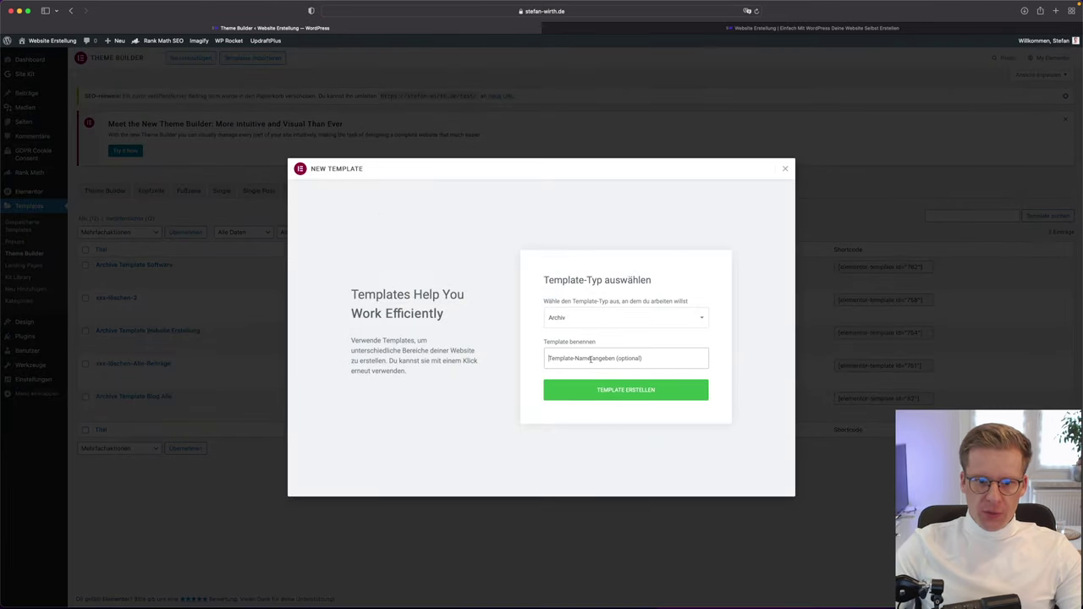
text(Archive Template Technik)
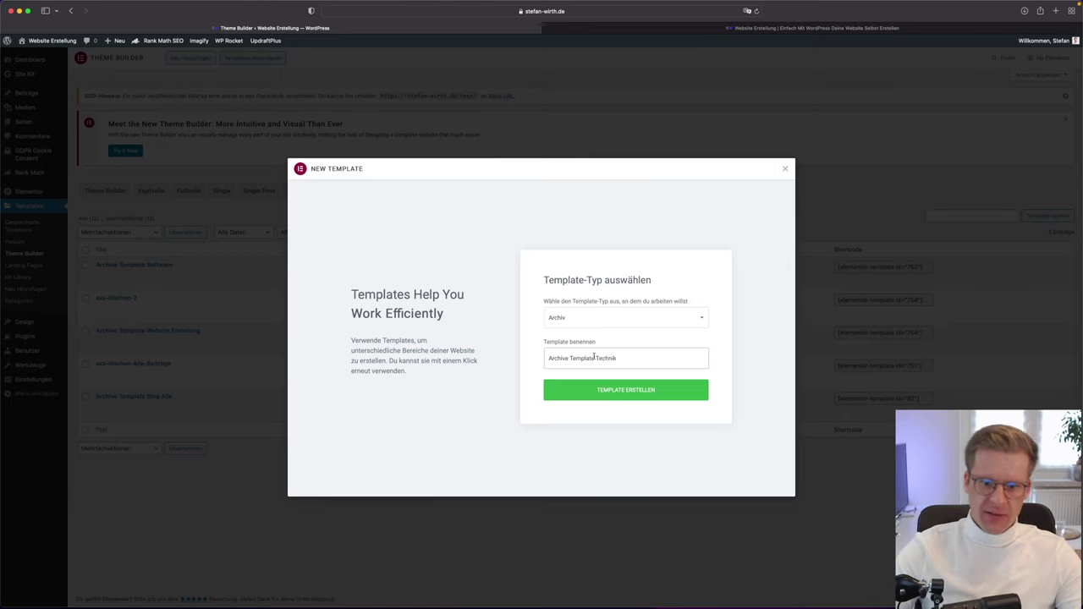
click(698, 396)
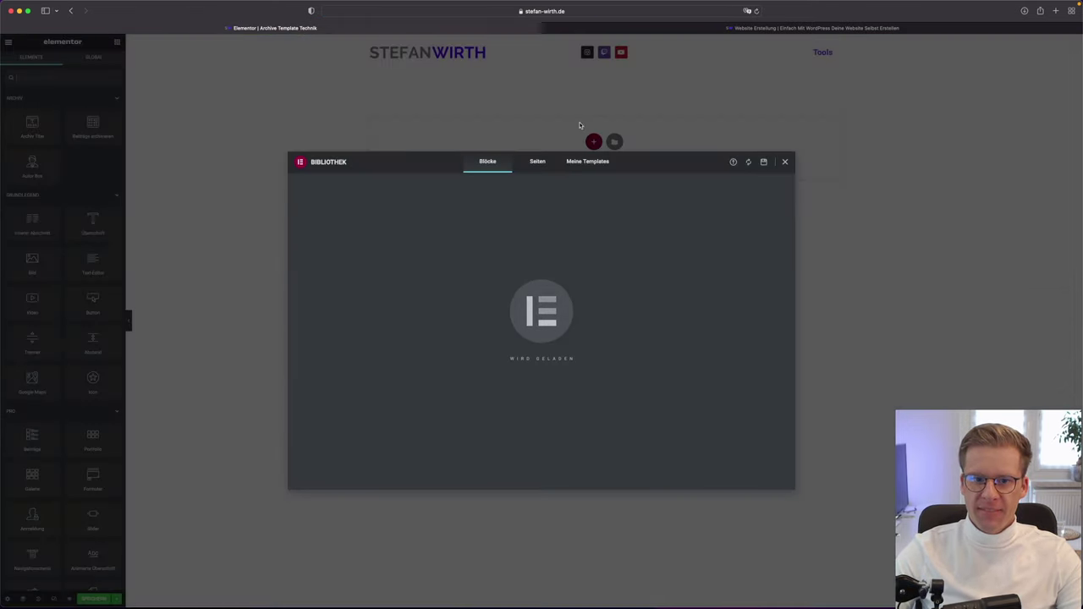
Open the list of own saved templates in the library for the Technik template
click(593, 162)
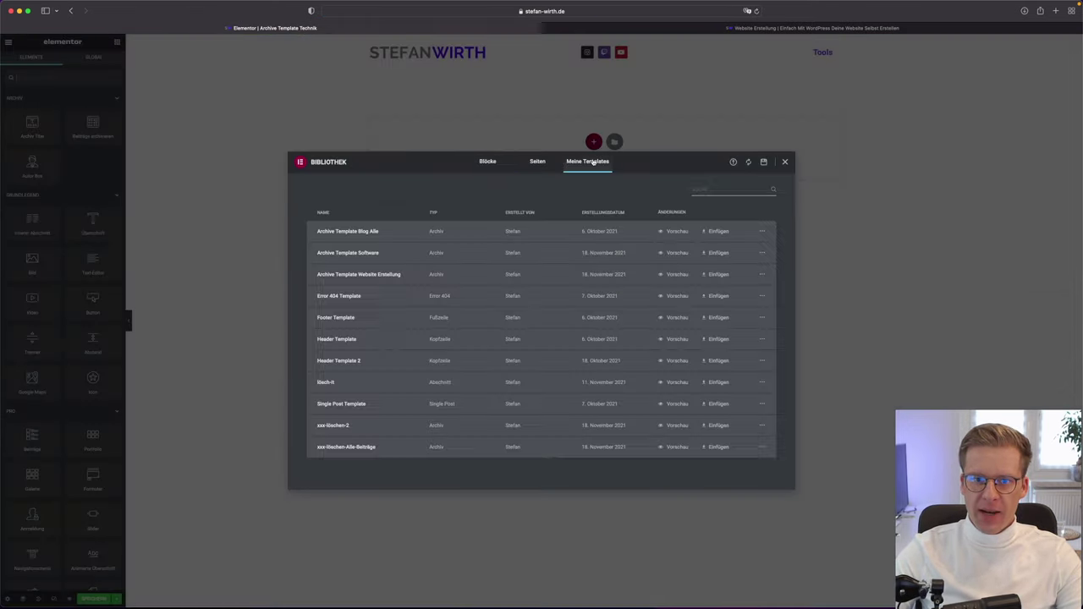
Insert the saved archive template "xxx-löschen-2" into the page and confirm the import
click(719, 426)
click(592, 355)
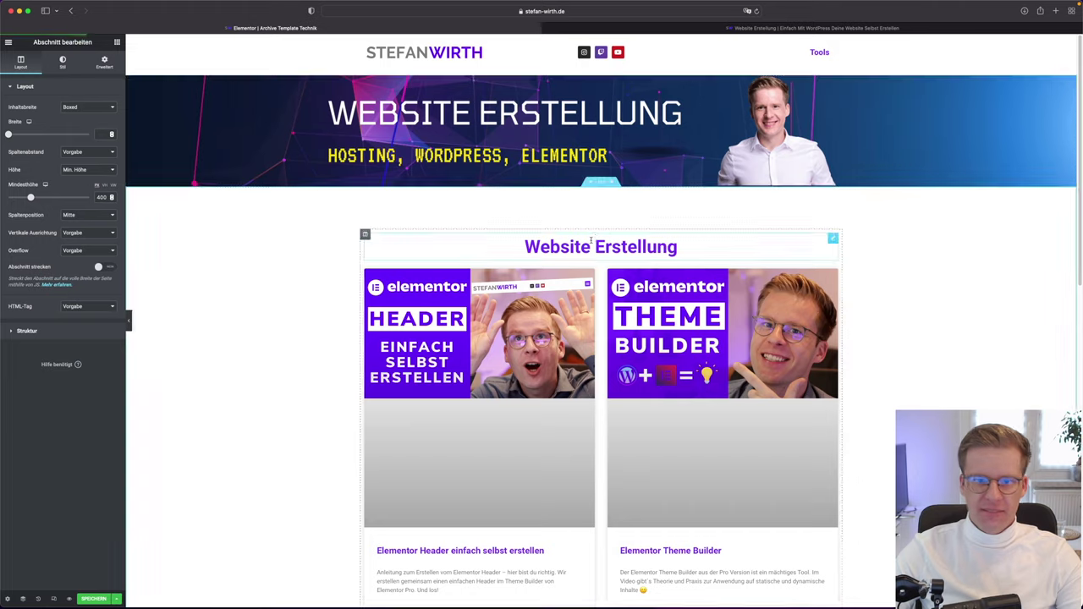
click(596, 238)
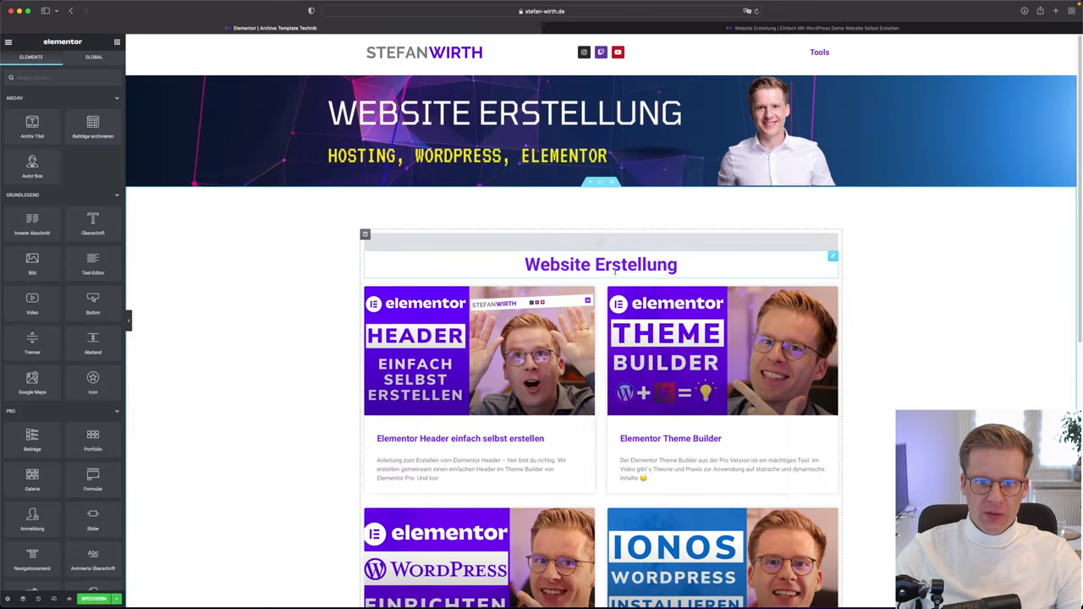
Clear the "Website Erstellung" section heading and enter "Technik" as its text
click(655, 263)
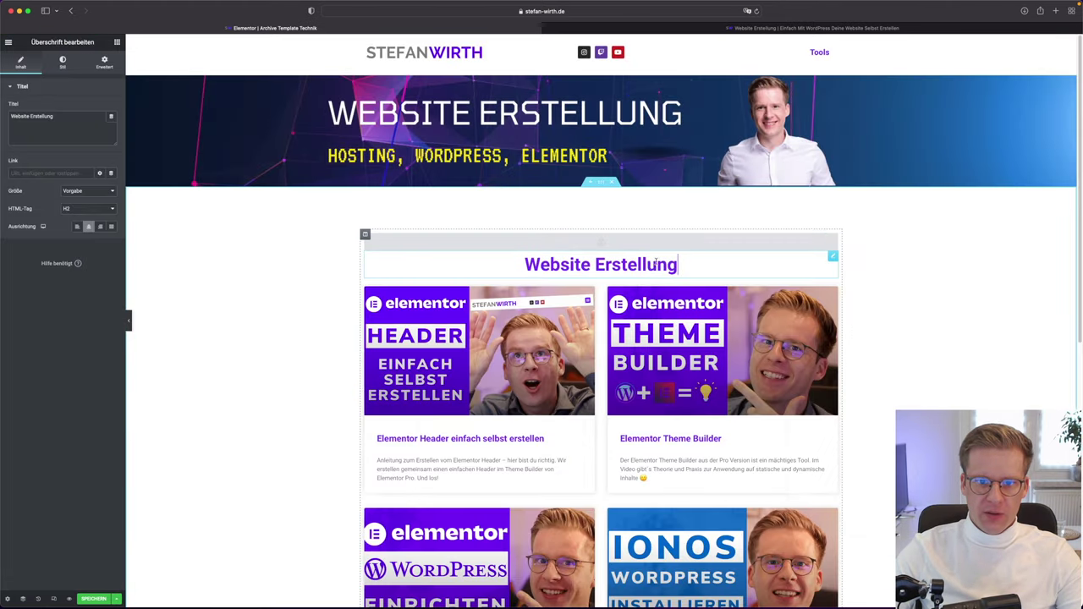
key(BackSpace)
key(BackSpace)
key(BackSpace)
key(BackSpace)
key(BackSpace)
key(BackSpace)
key(BackSpace)
key(BackSpace)
key(BackSpace)
key(BackSpace)
key(BackSpace)
key(BackSpace)
key(BackSpace)
key(BackSpace)
key(BackSpace)
key(BackSpace)
key(BackSpace)
text(Te)
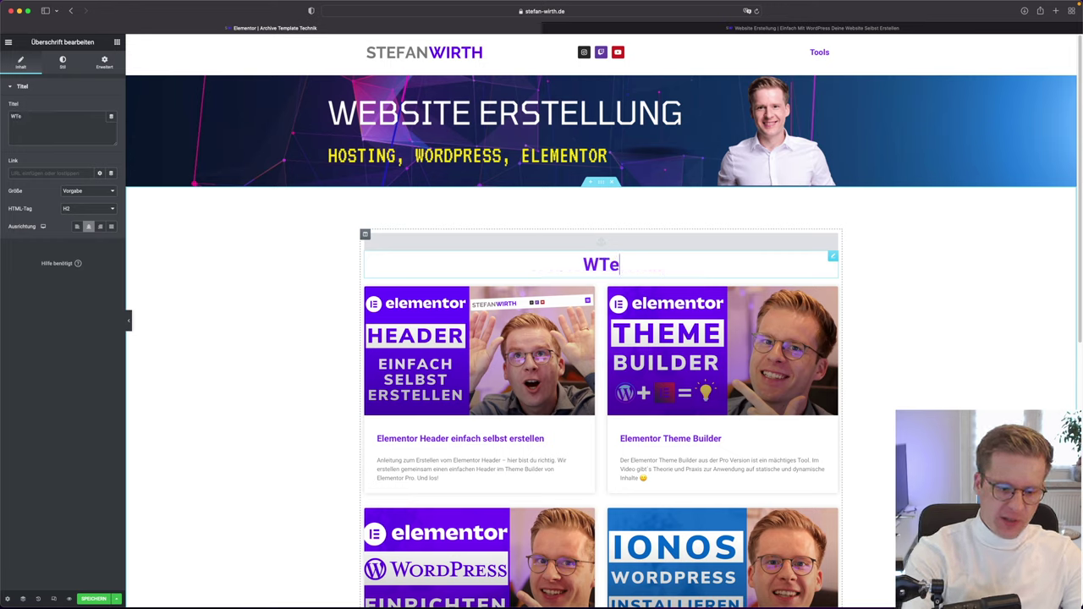
text(chnik)
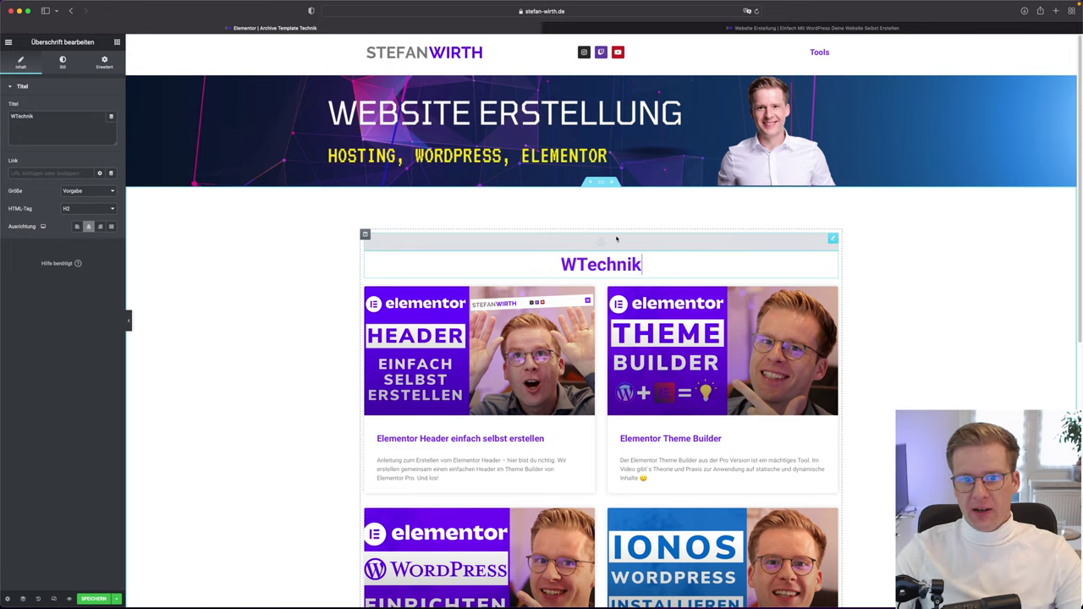
Set the menu anchor ID above the heading to "technik" and delete the stray W from the heading text
click(609, 242)
drag(68, 117, 2, 115)
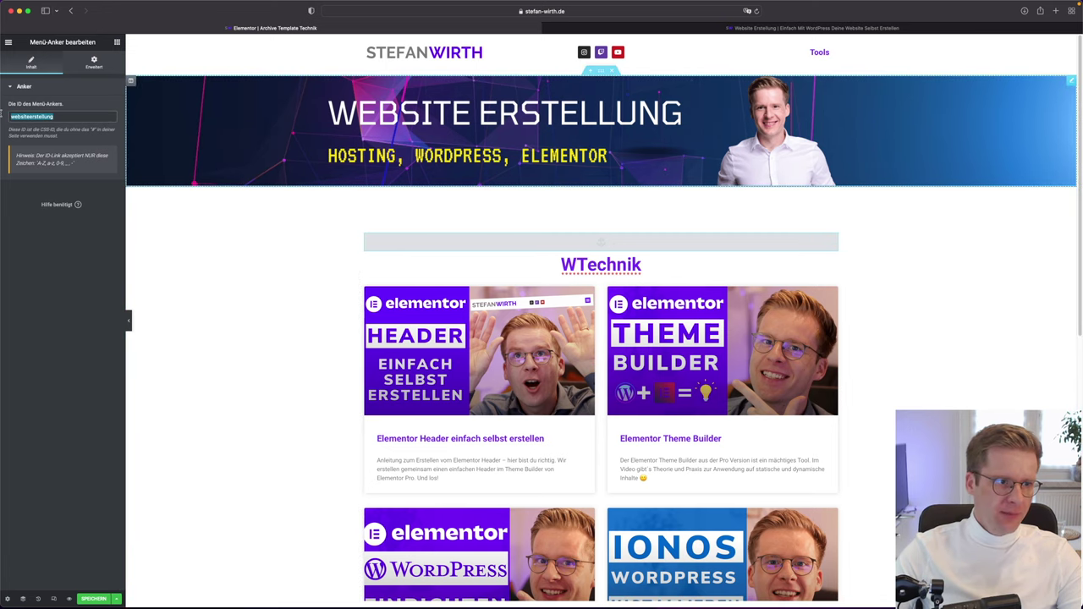
text(technik)
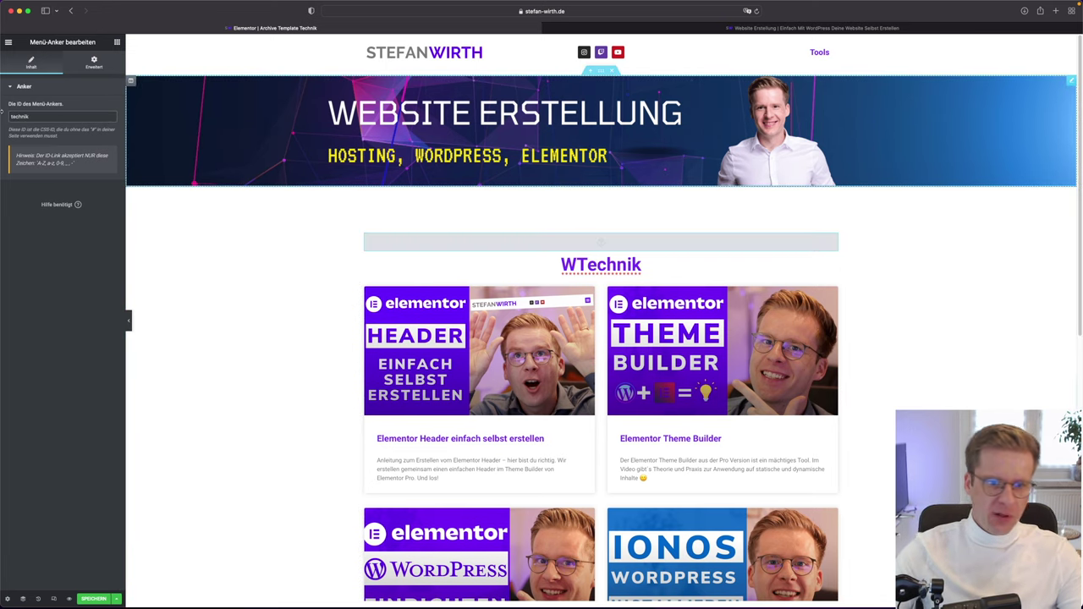
click(580, 264)
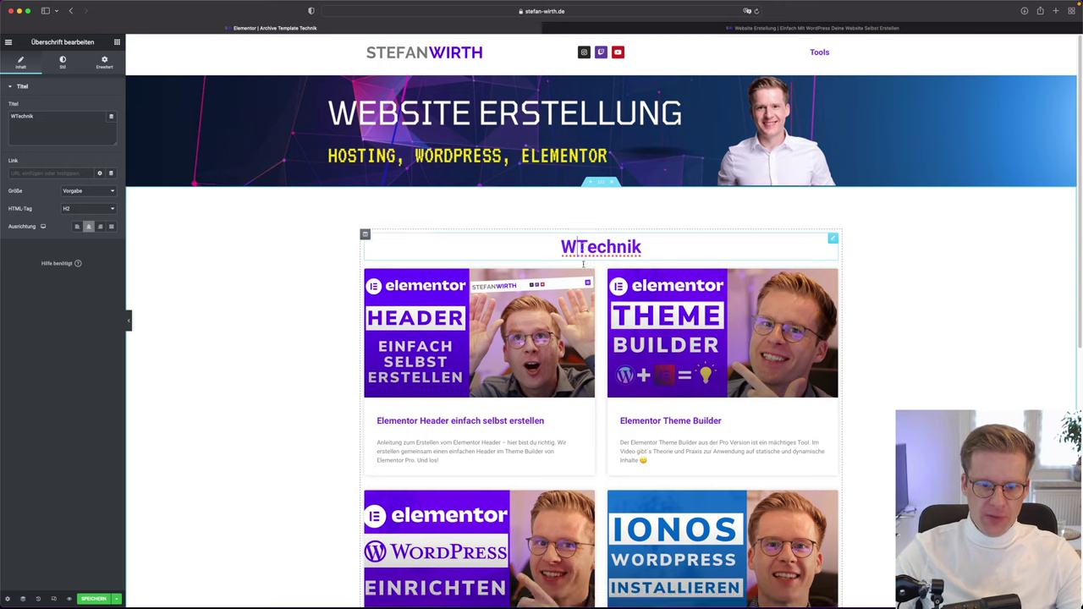
key(BackSpace)
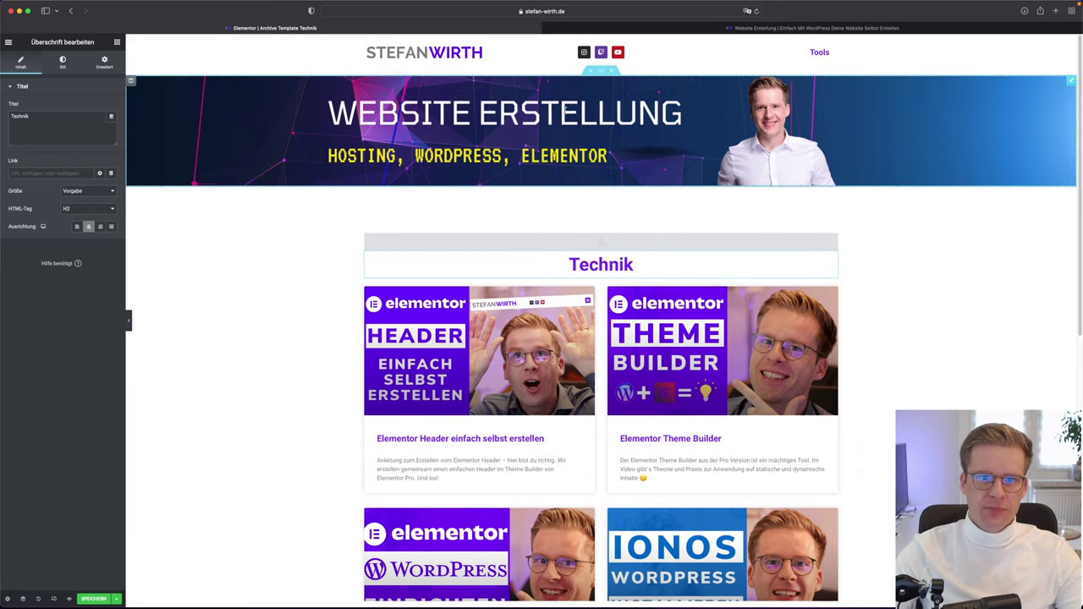
Replace the banner image with Technik.png from the media library
click(605, 88)
mouse_move(31, 139)
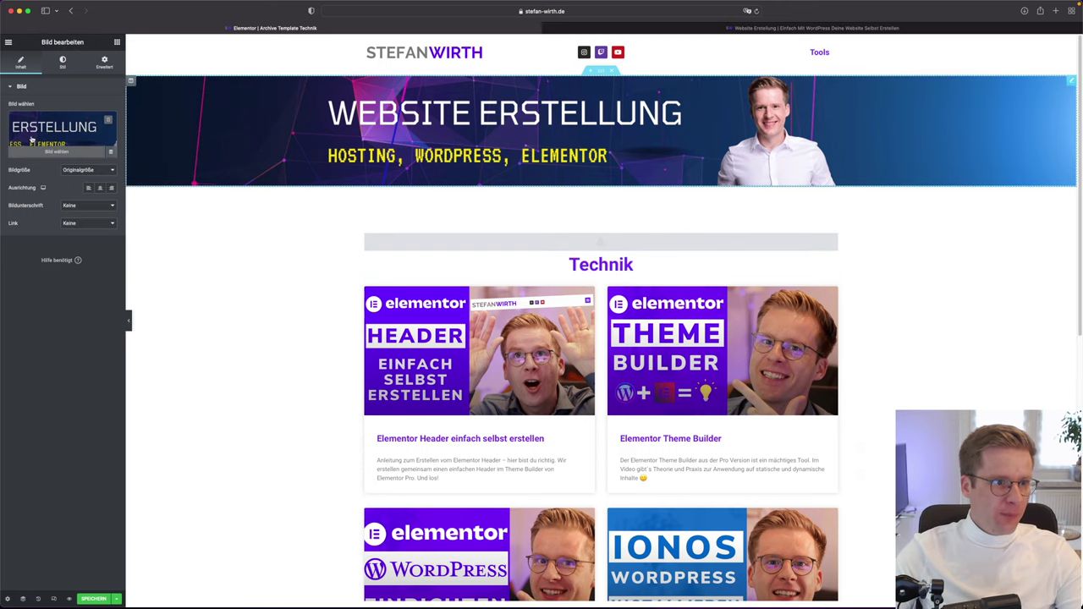
click(106, 148)
click(162, 156)
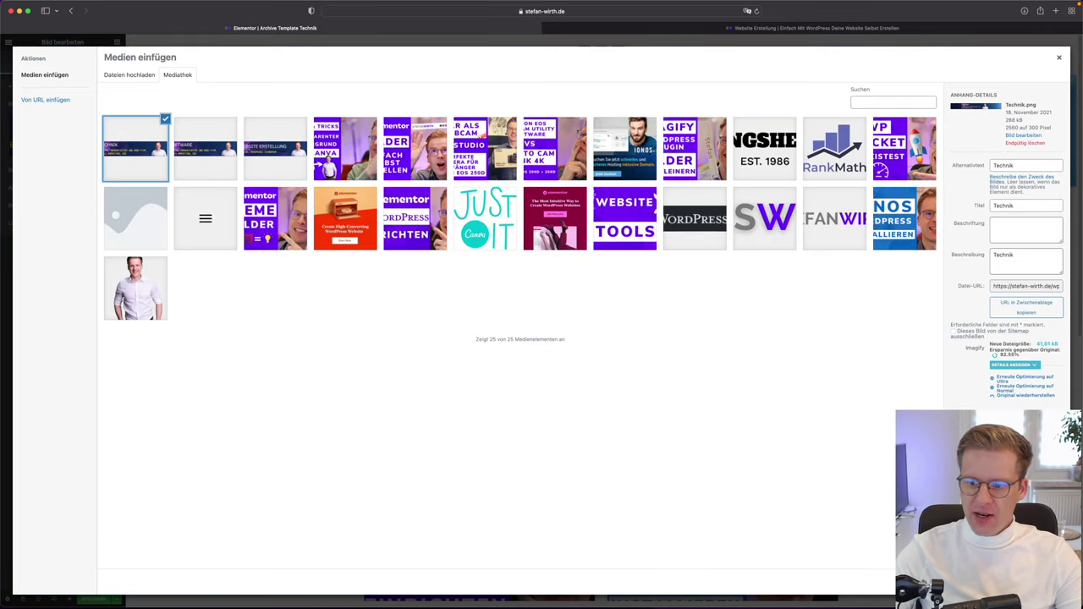
click(1024, 582)
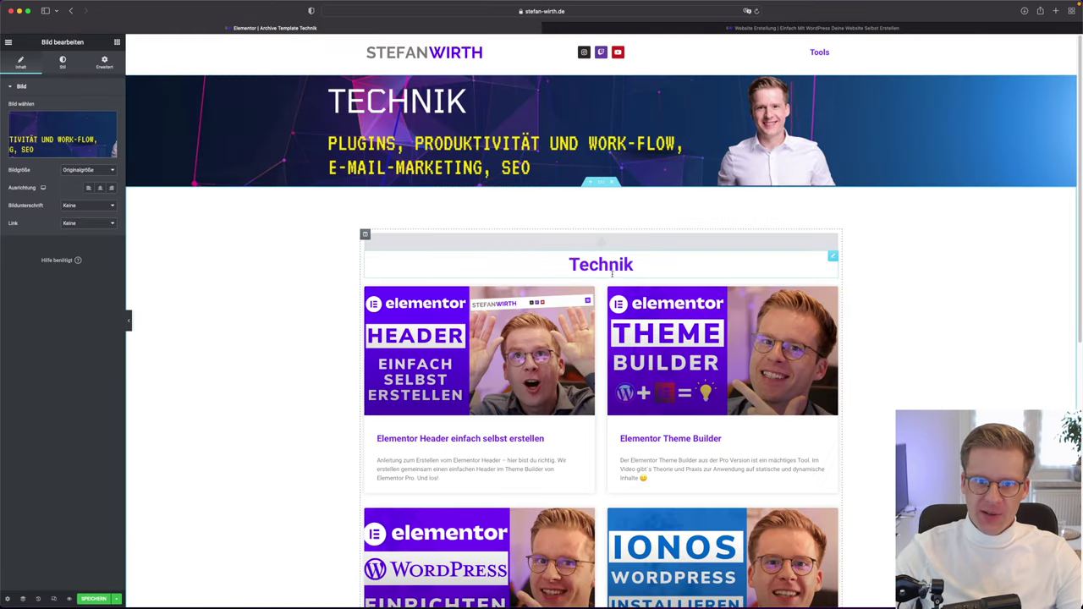
Change the posts widget's query term from the category Website Erstellung to the category Technik
click(832, 293)
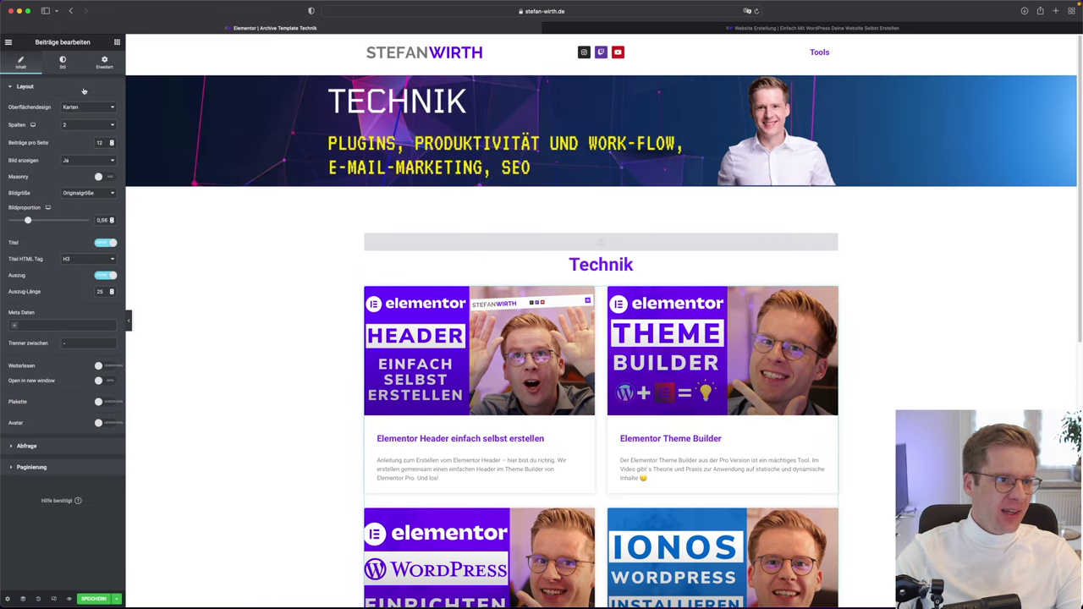
click(26, 446)
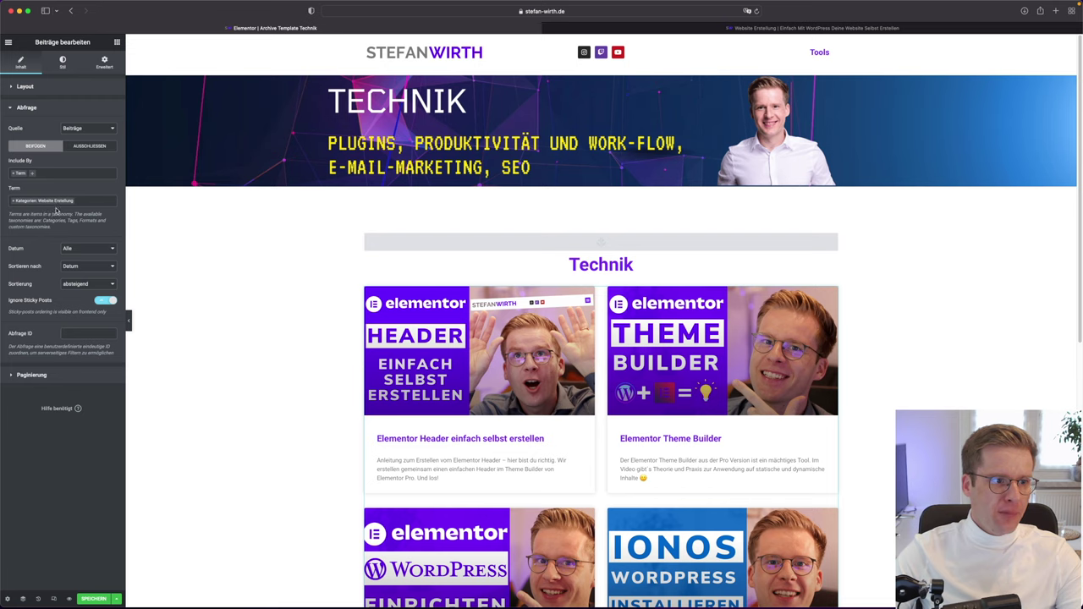
click(12, 200)
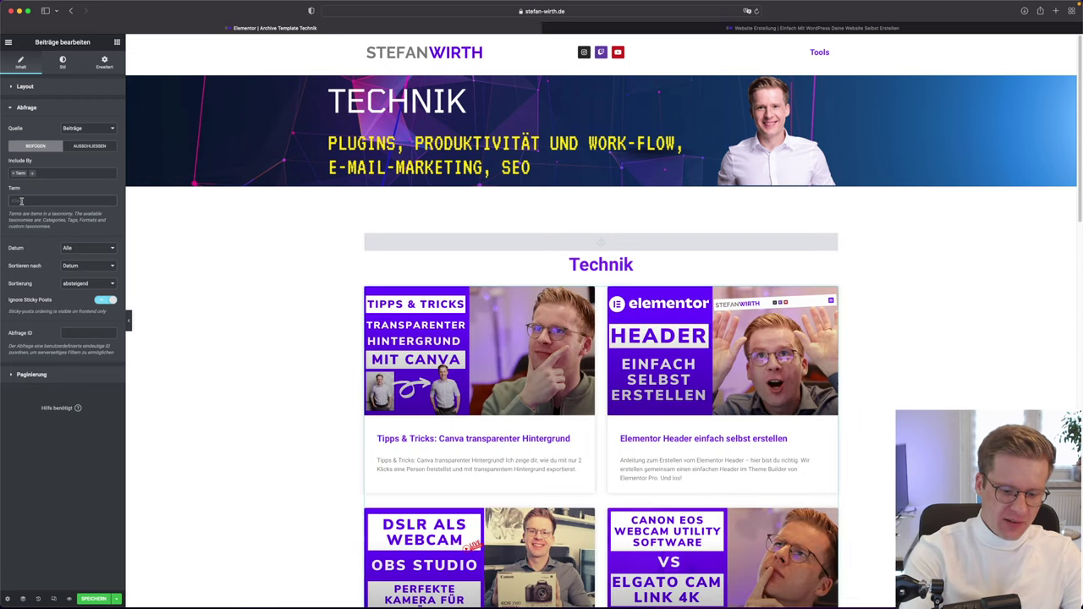
text(Technik)
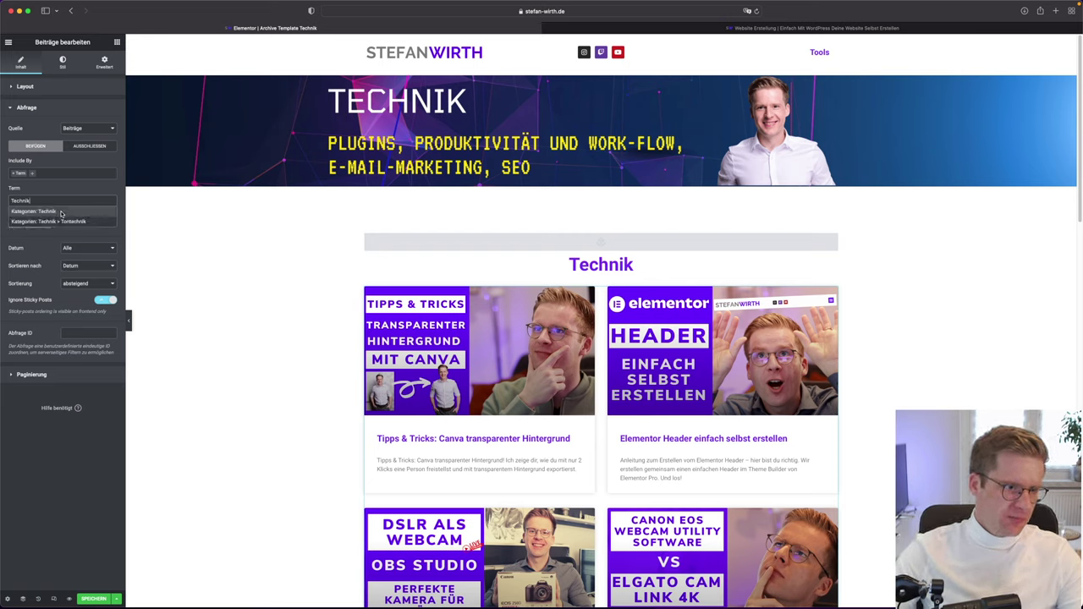
click(60, 213)
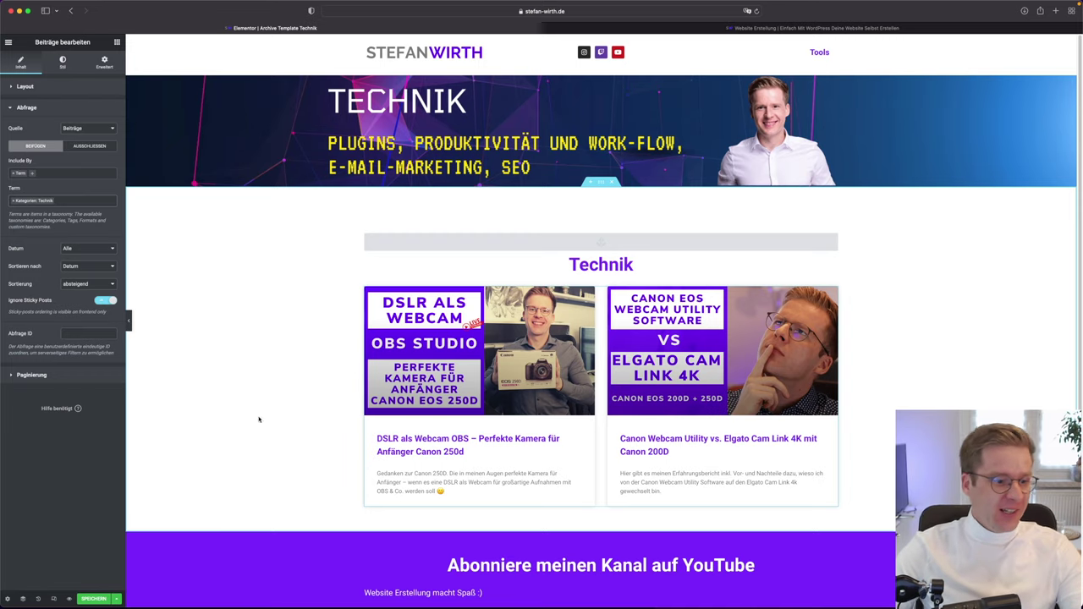
Publish the template with a display condition that includes the category archive (Kategorien) Technik
click(90, 600)
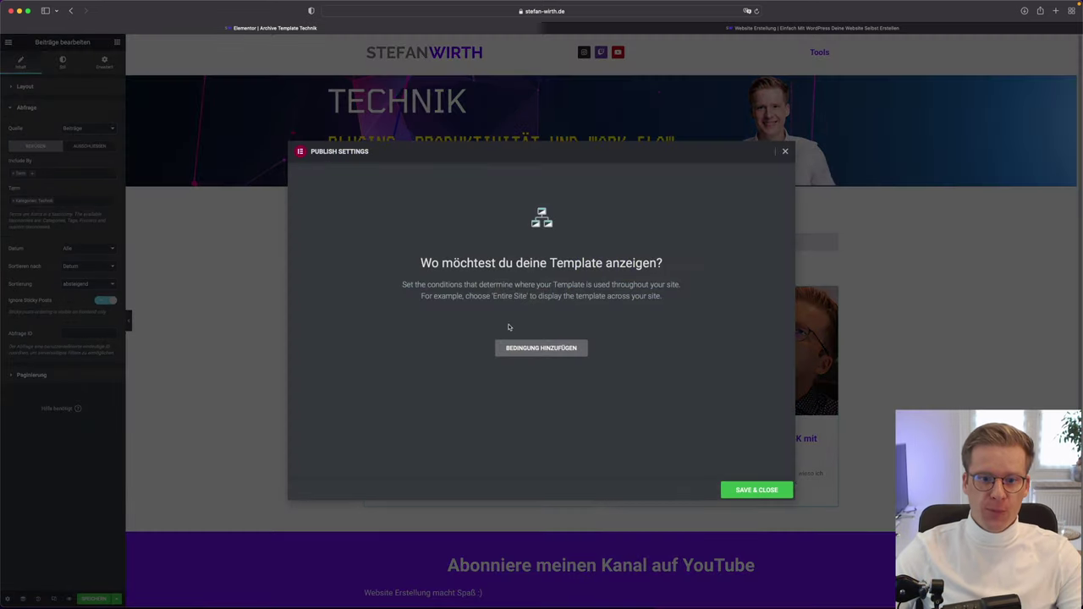
click(539, 349)
click(526, 333)
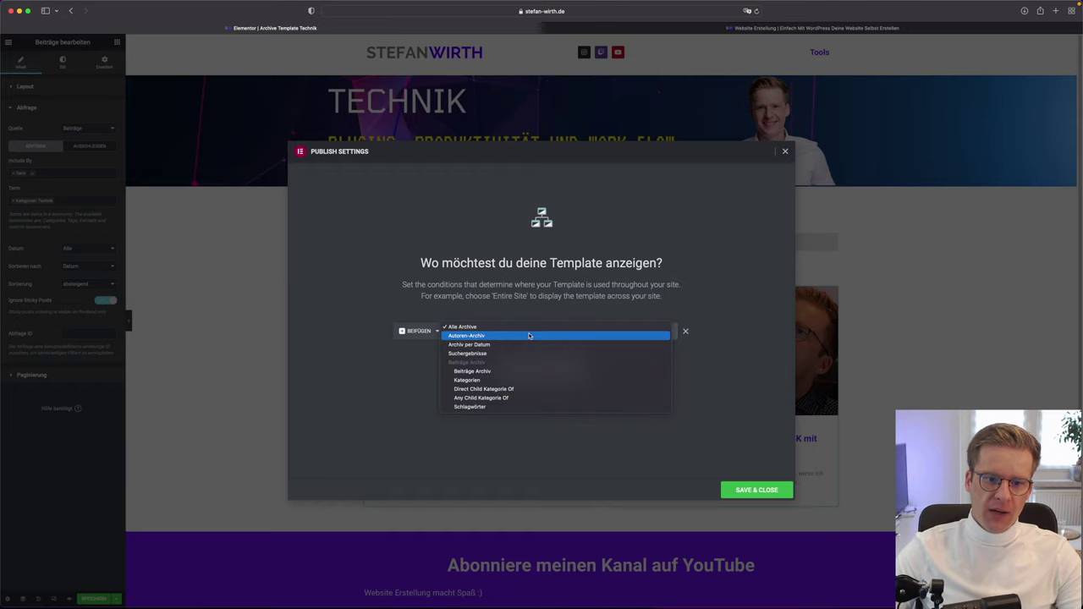
click(499, 380)
click(617, 334)
text(techn)
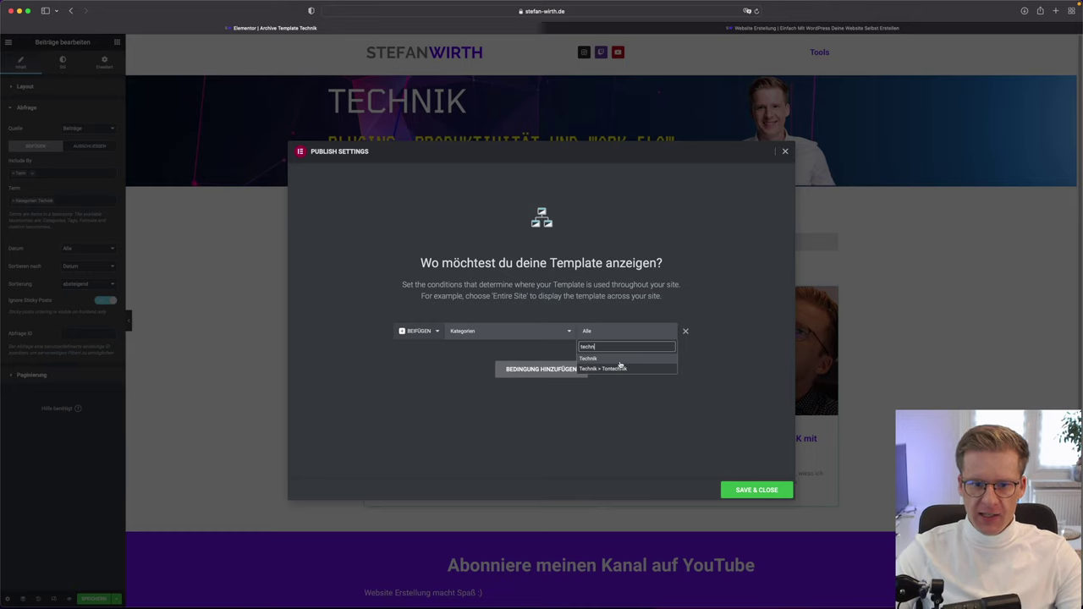
click(619, 362)
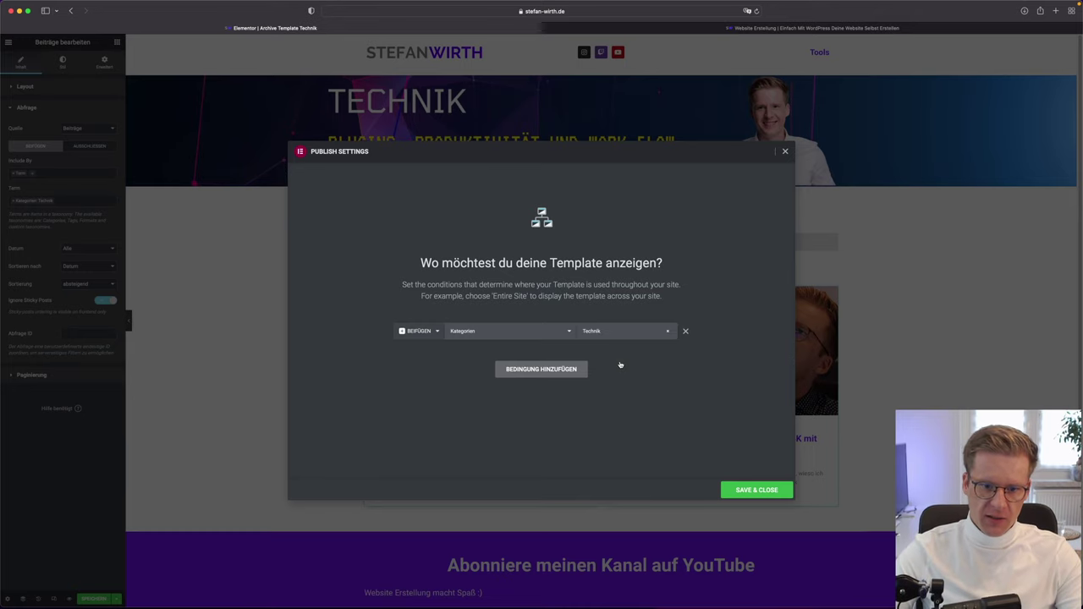
click(746, 489)
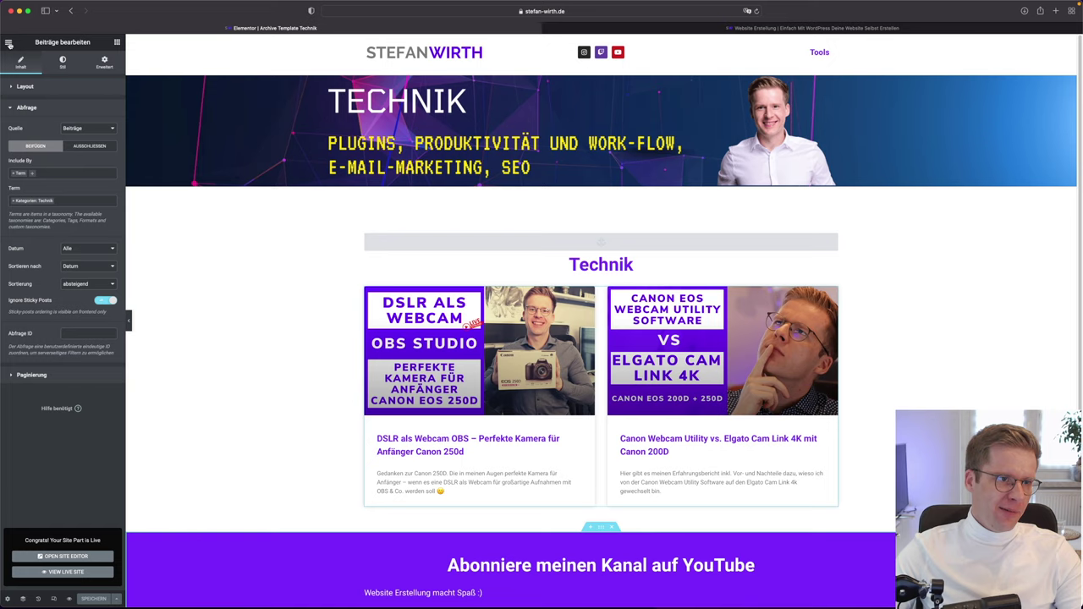
Exit the template editor and open Archive Template Software from the Theme Builder's archive templates for editing in Elementor
click(9, 43)
click(77, 189)
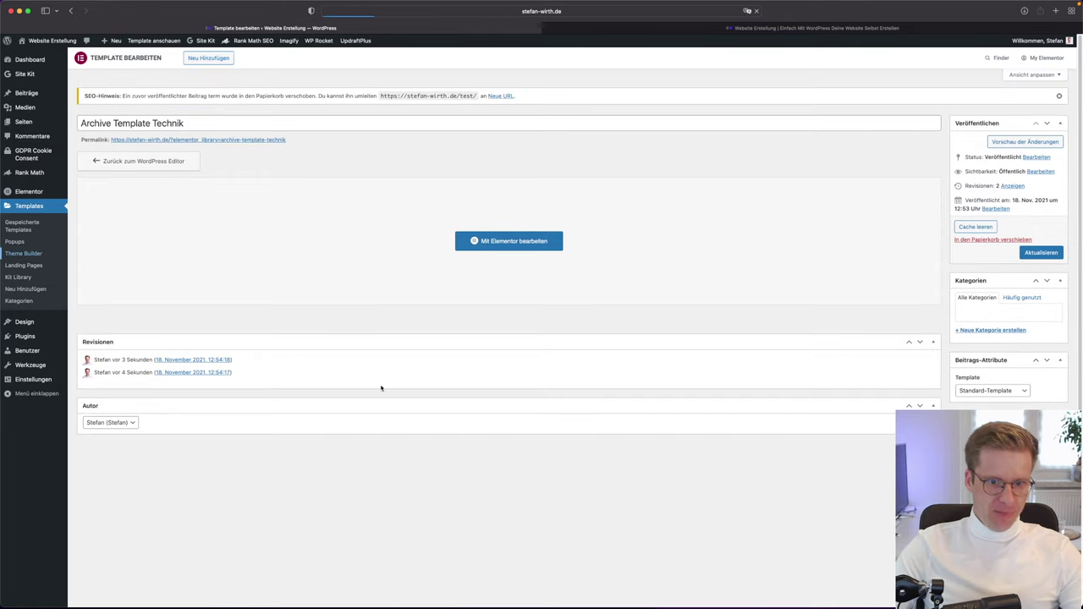
click(334, 191)
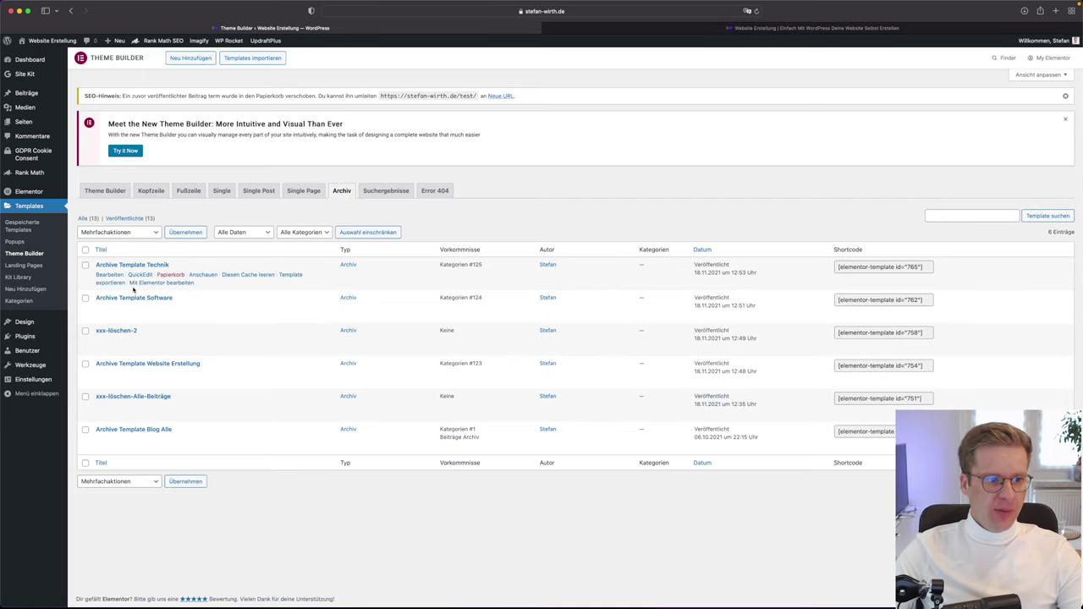
click(168, 319)
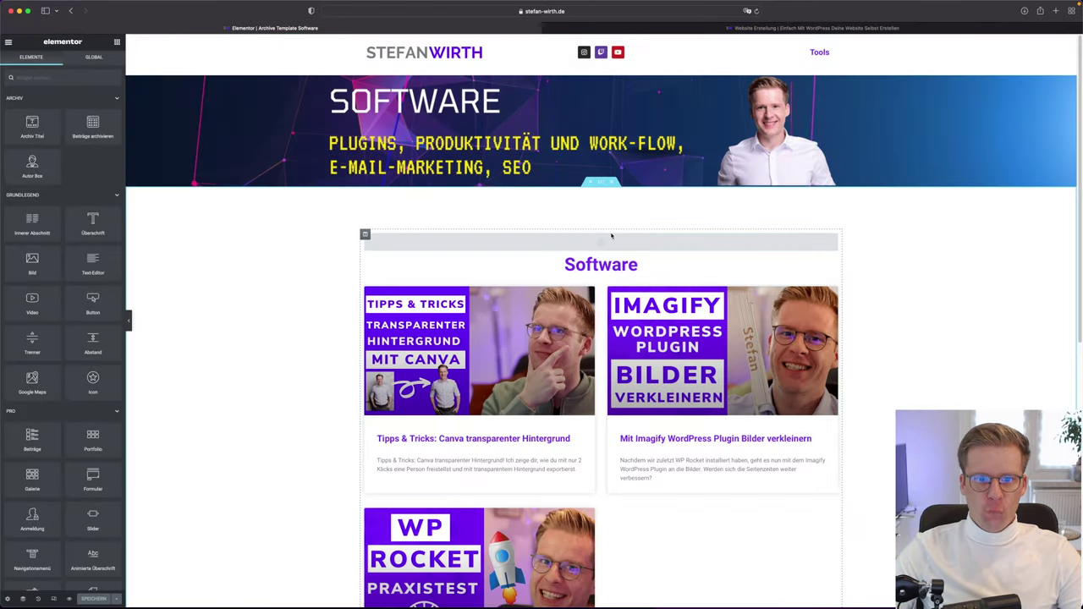
Set the menu anchor ID above the Software heading to "software" and save the template
click(602, 246)
double_click(62, 116)
text(software)
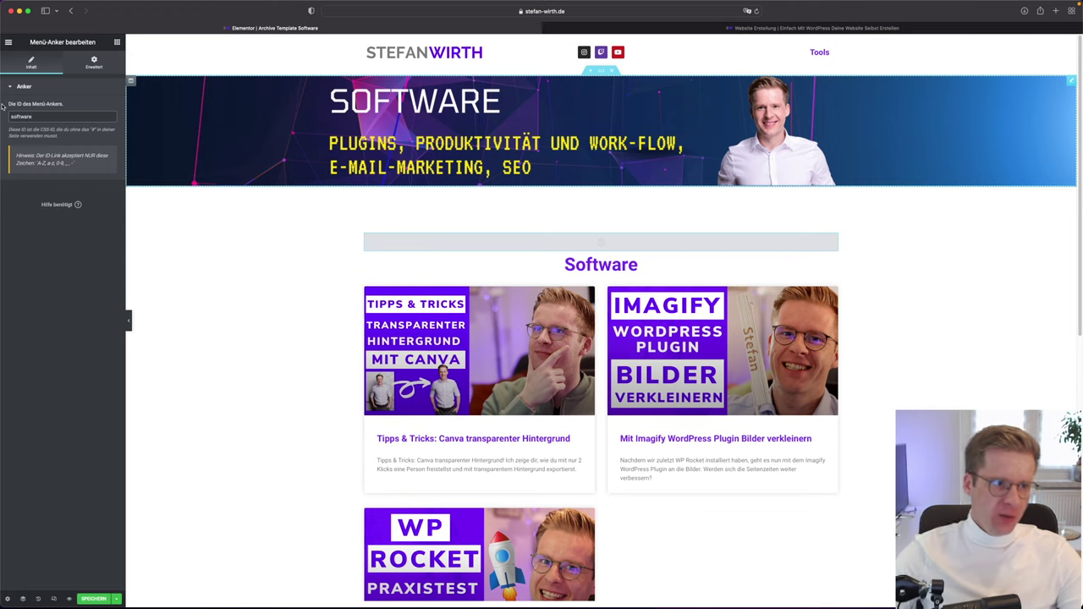
click(94, 598)
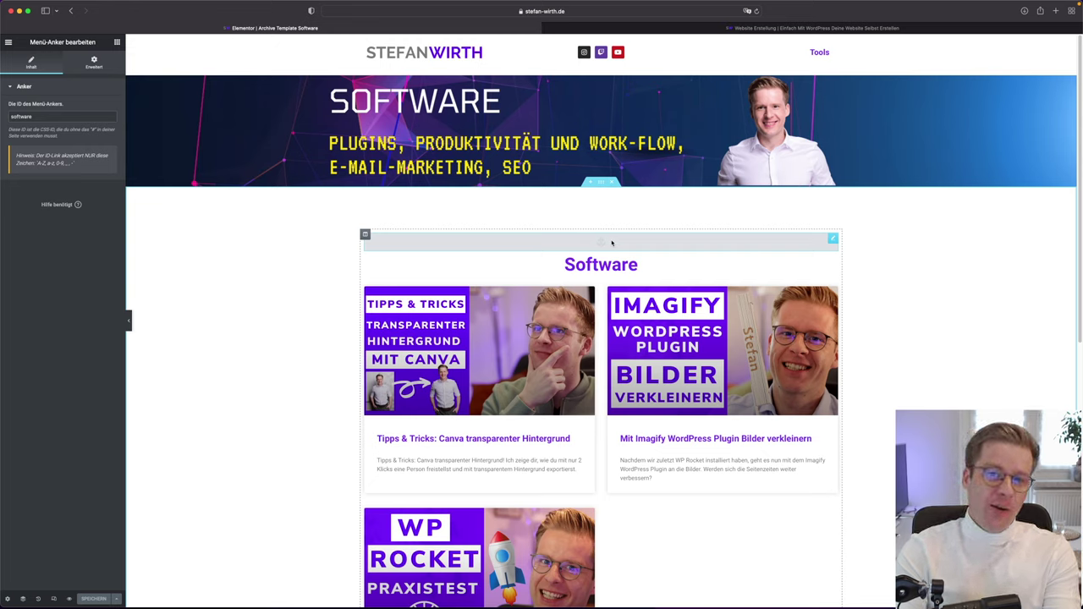
Exit the template editor and open the WordPress page for managing navigation menus
click(7, 41)
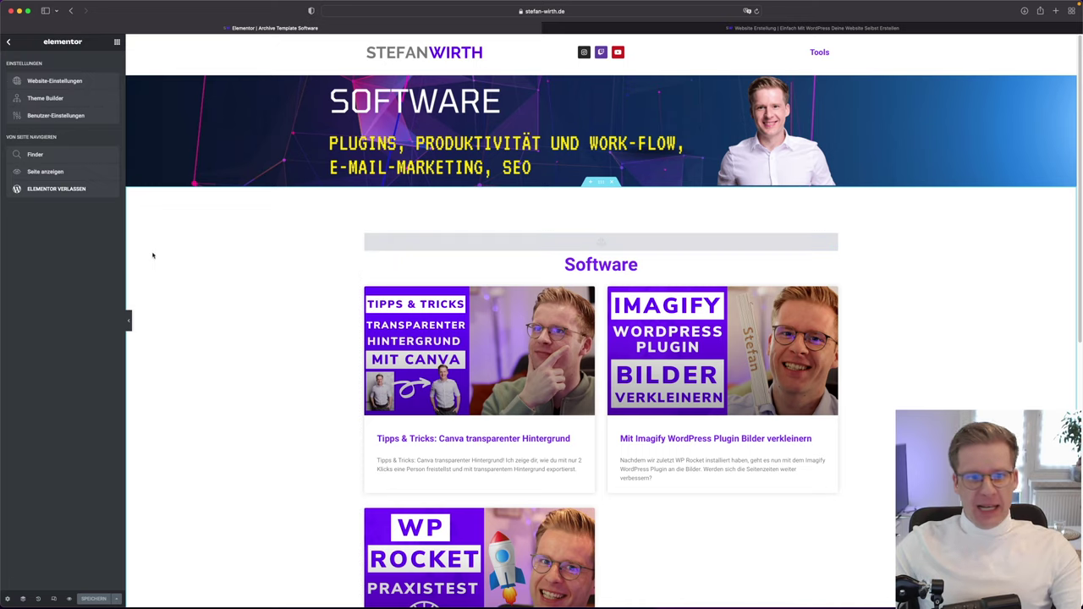
click(97, 192)
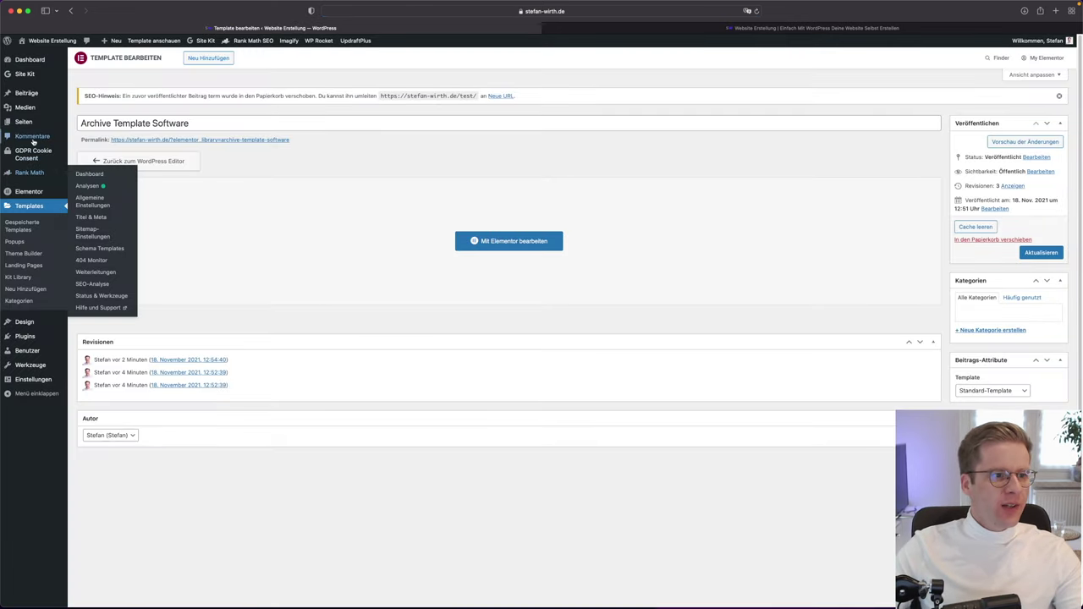
mouse_move(52, 327)
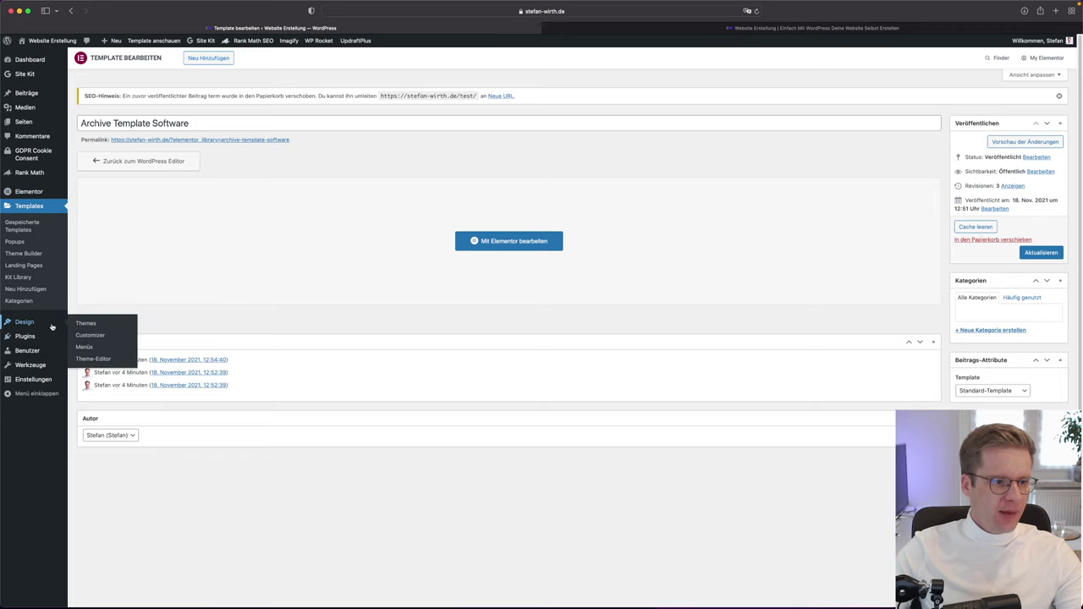
click(89, 348)
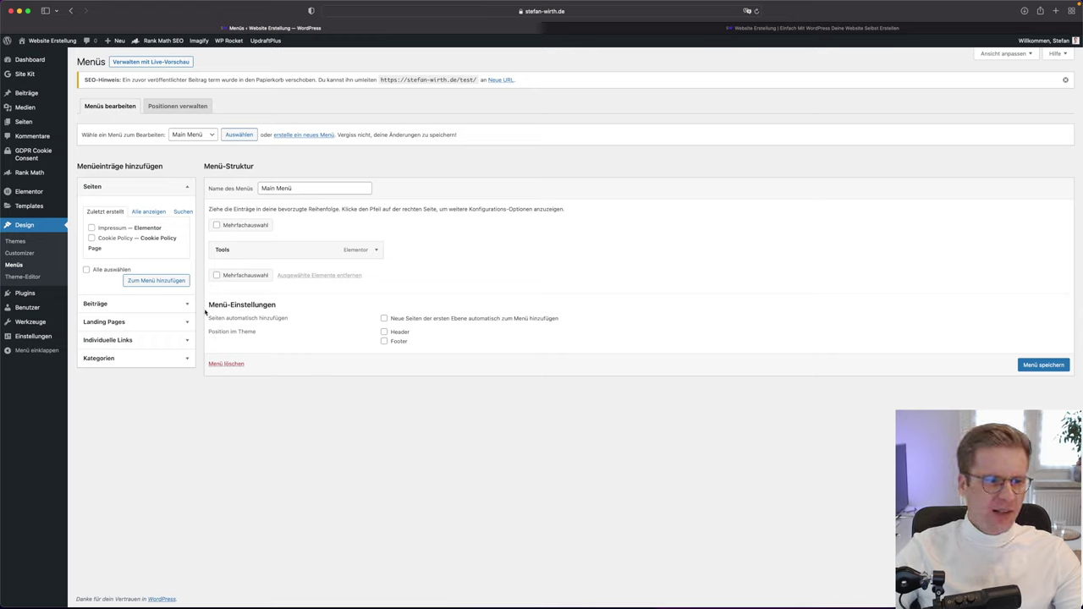
Expand the Kategorien list of entries that can be added to Main Menü
click(151, 360)
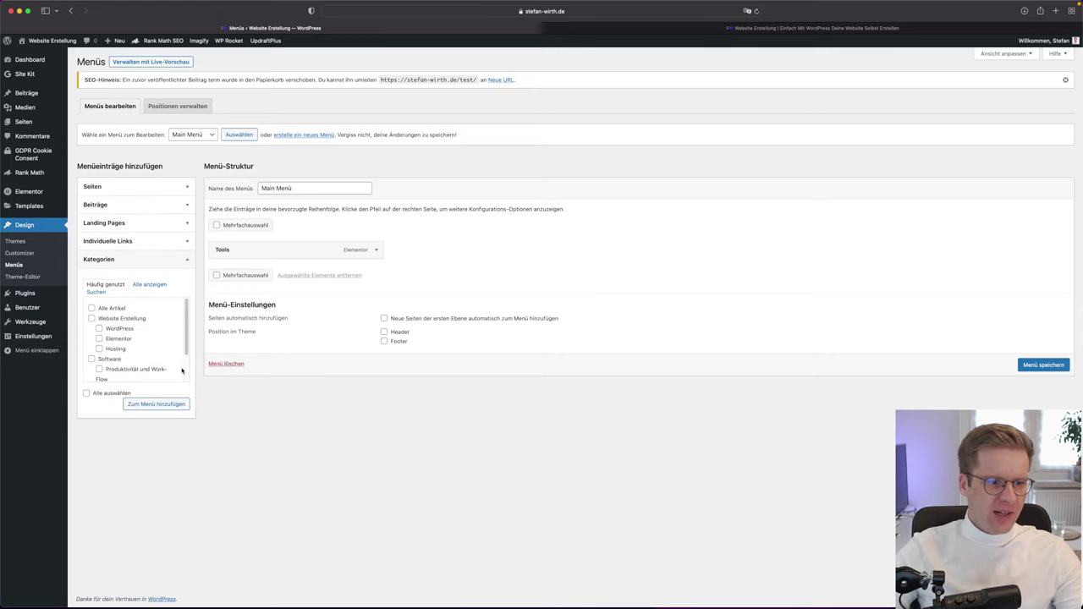
click(92, 319)
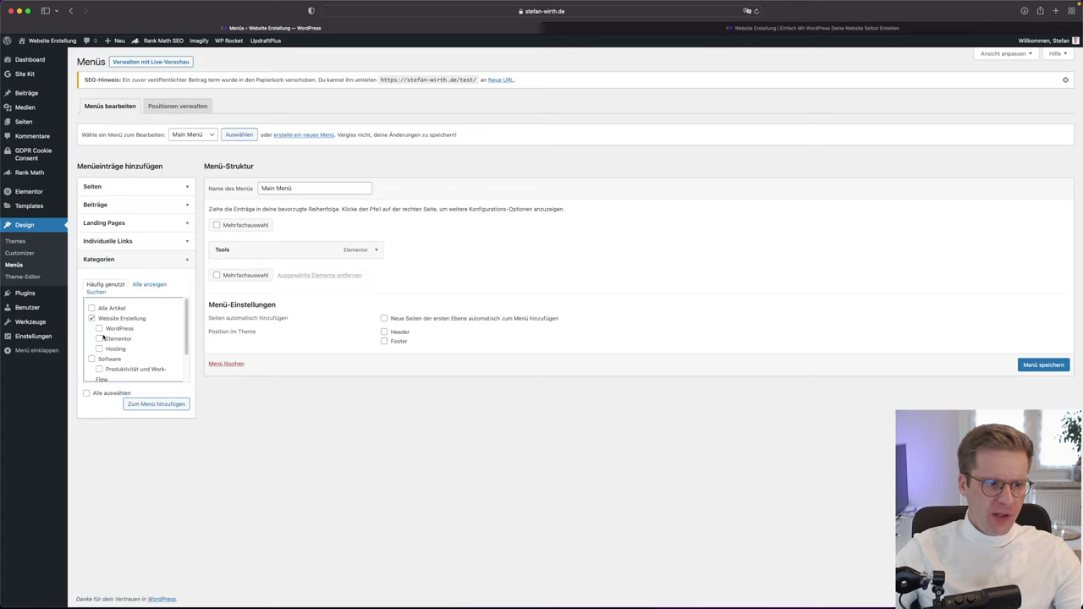
click(99, 329)
click(100, 339)
click(99, 349)
click(91, 359)
scroll(108, 372, down, 1)
click(100, 347)
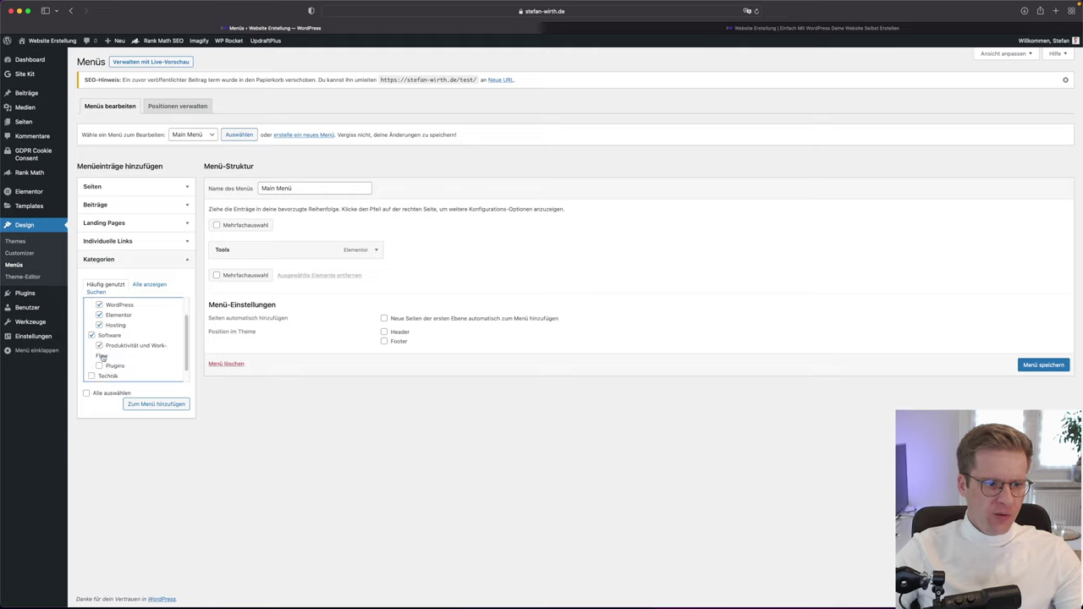
scroll(133, 363, down, 1)
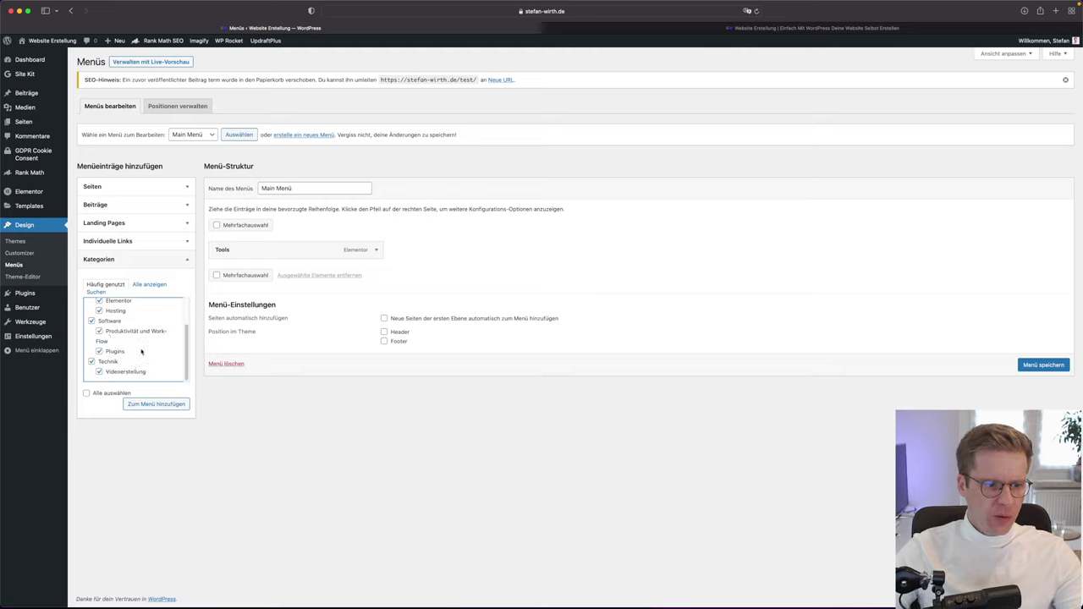
scroll(139, 347, up, 3)
scroll(140, 346, down, 3)
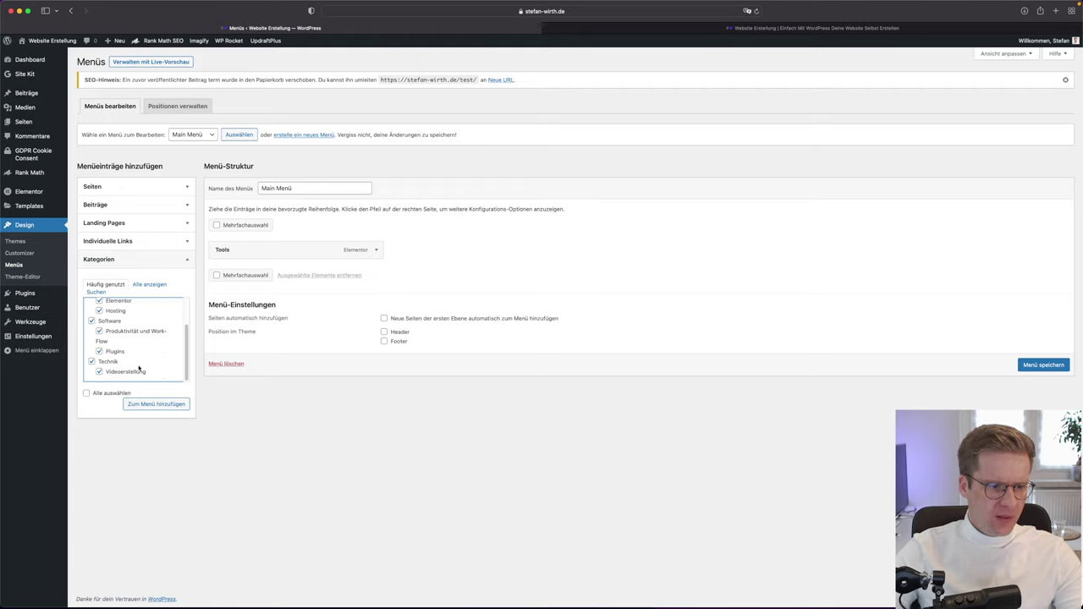
scroll(141, 369, up, 2)
scroll(137, 358, down, 2)
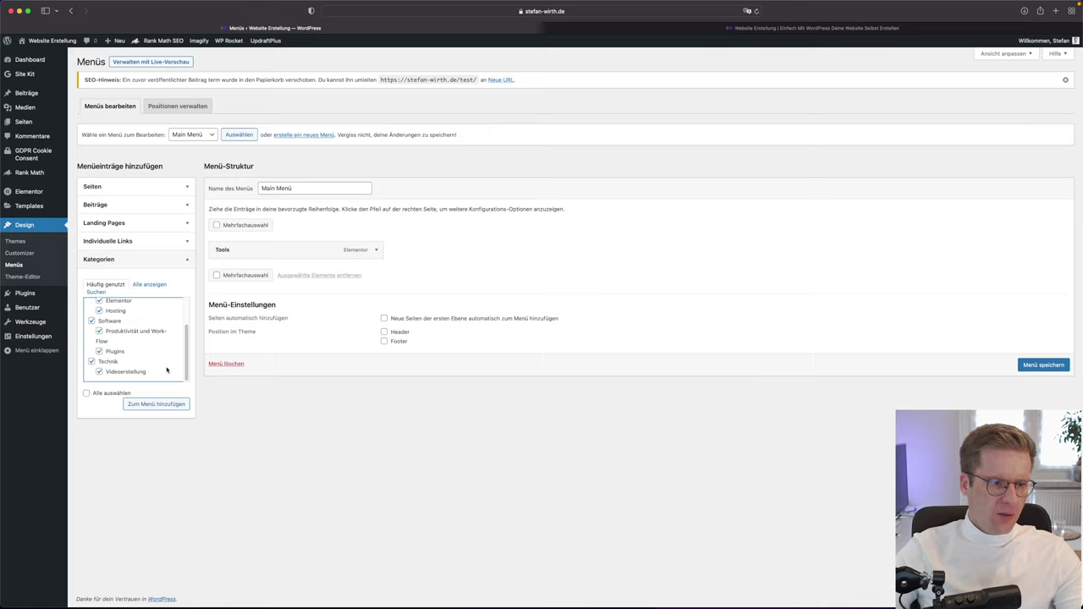
Show all categories and select Software with its subcategories E-Mail-Marketing, Plugins, Produktivität und Work-Flow and SEO
click(148, 286)
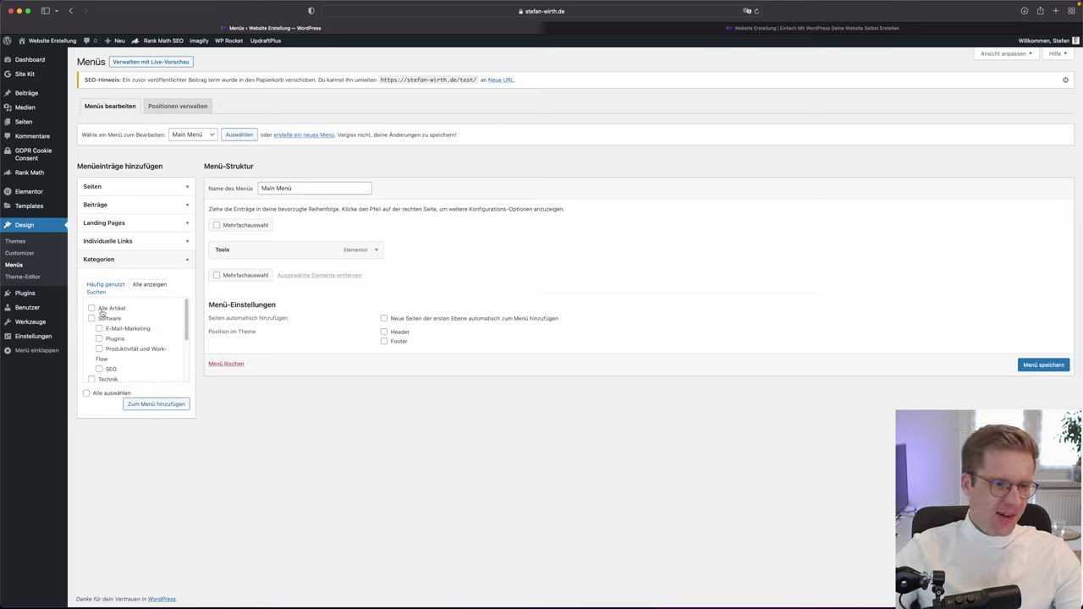
scroll(101, 288, down, 3)
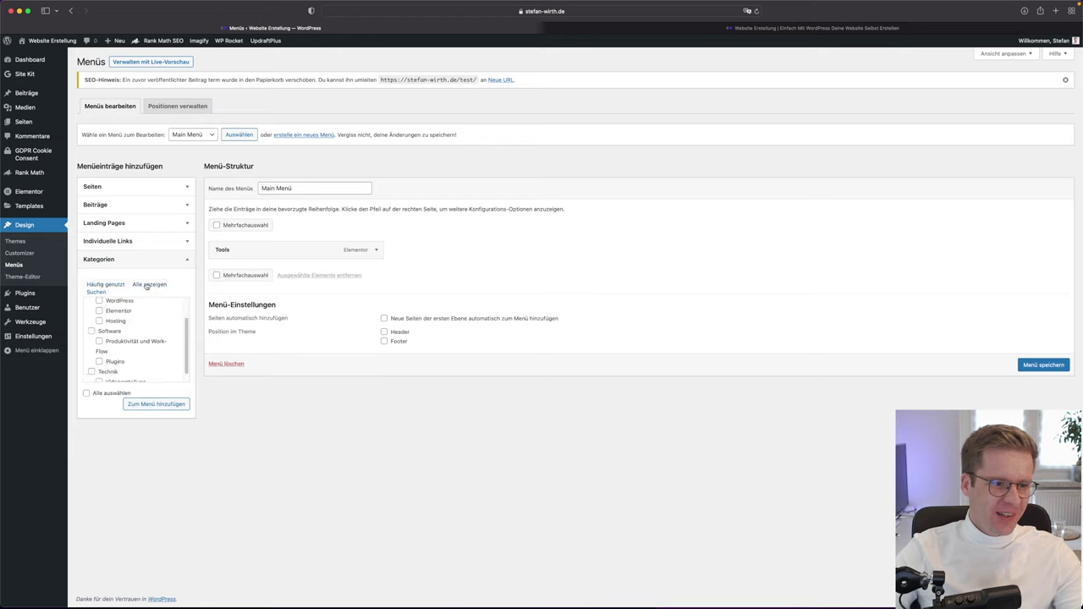
click(146, 286)
click(93, 319)
click(99, 330)
click(99, 338)
scroll(110, 368, down, 1)
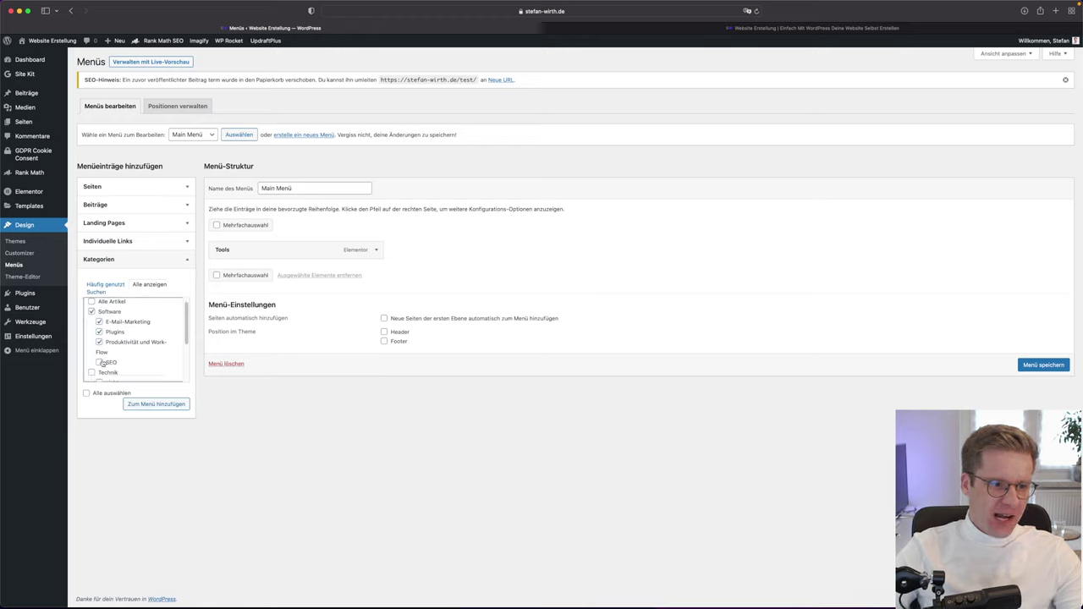
click(99, 362)
Select Technik, Licht, Tontechnik, Videoerstellung, Website Erstellung, Elementor, Hosting and WordPress too, and add all selected categories to the menu
scroll(105, 364, down, 4)
click(91, 332)
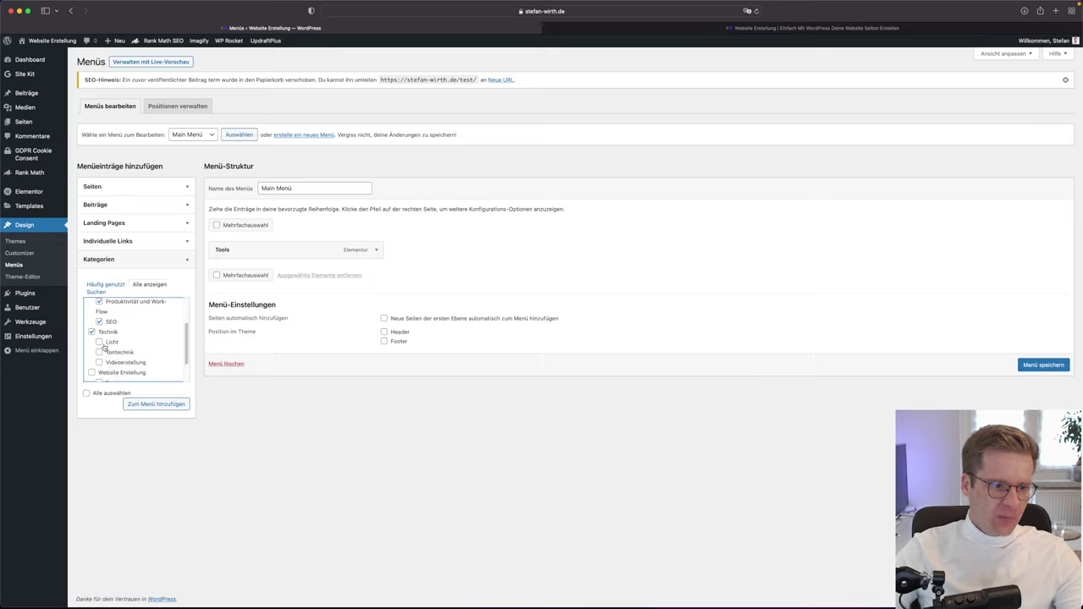
click(99, 342)
click(99, 352)
click(99, 362)
scroll(104, 366, down, 3)
click(92, 342)
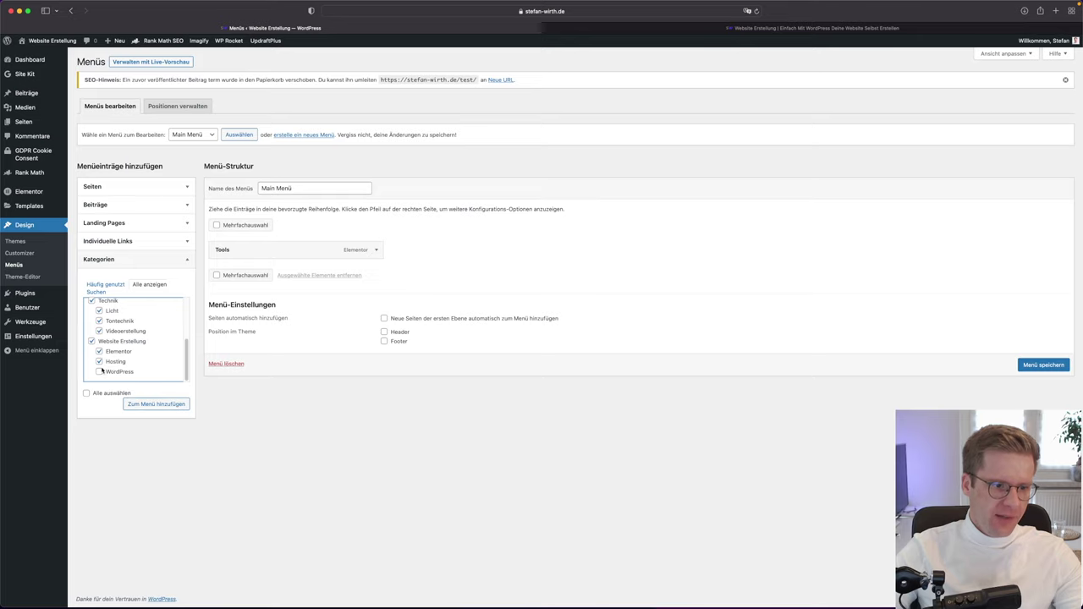
click(172, 406)
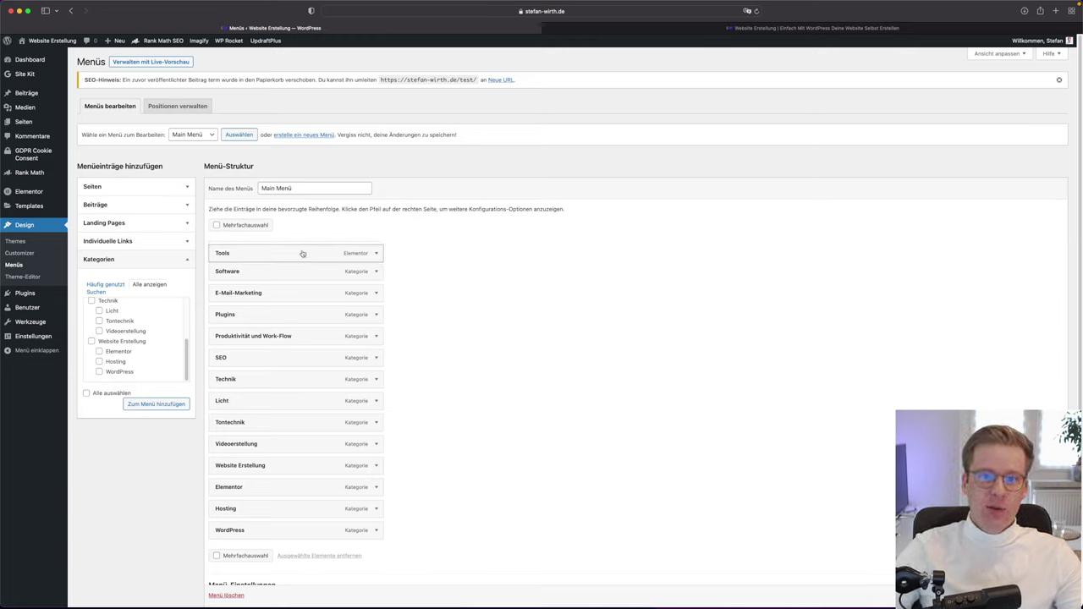
Reorder the menu entries so Website Erstellung, Software and Technik come first at top level and Tools comes last
click(760, 29)
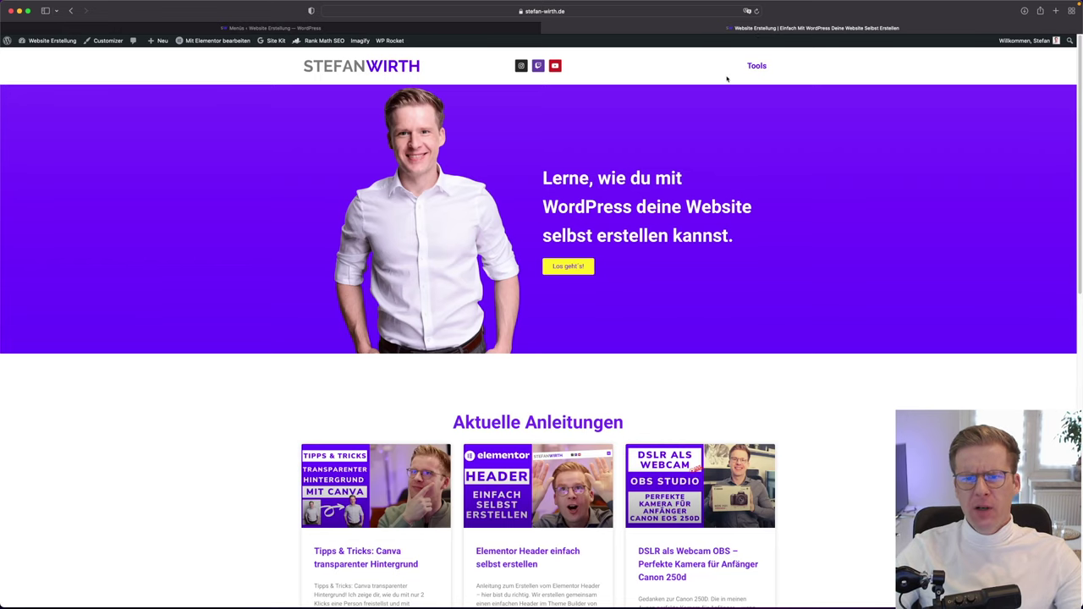
click(270, 28)
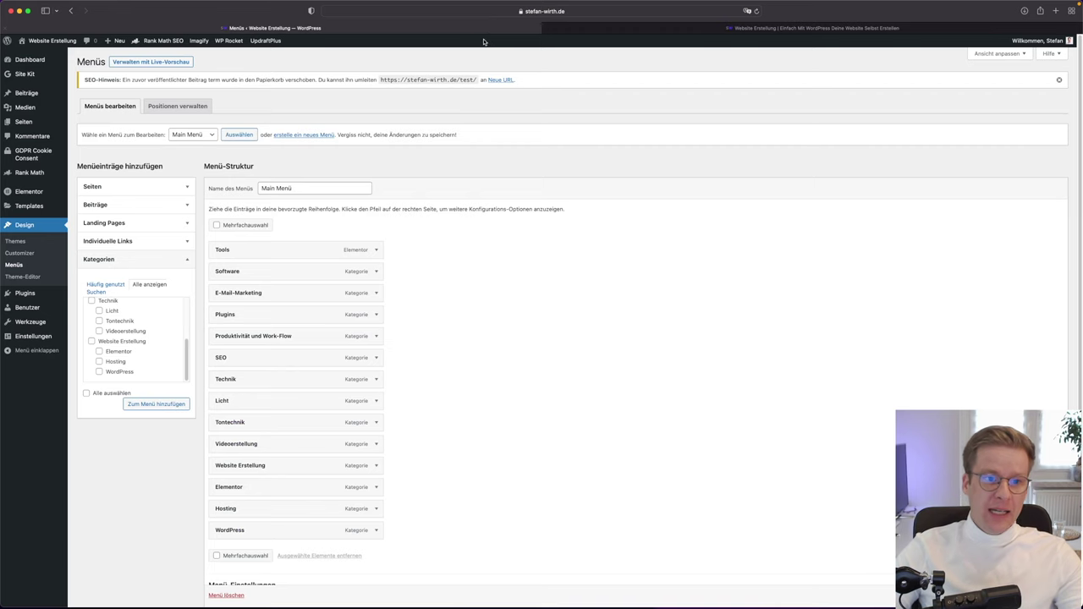
drag(261, 252, 275, 479)
scroll(265, 282, down, 2)
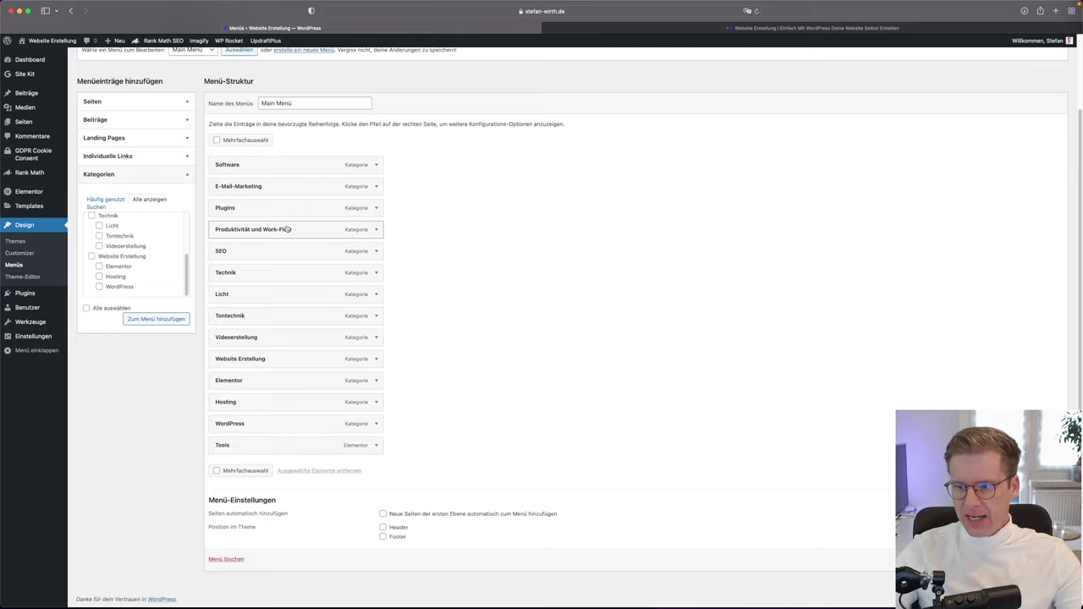
drag(283, 362, 276, 187)
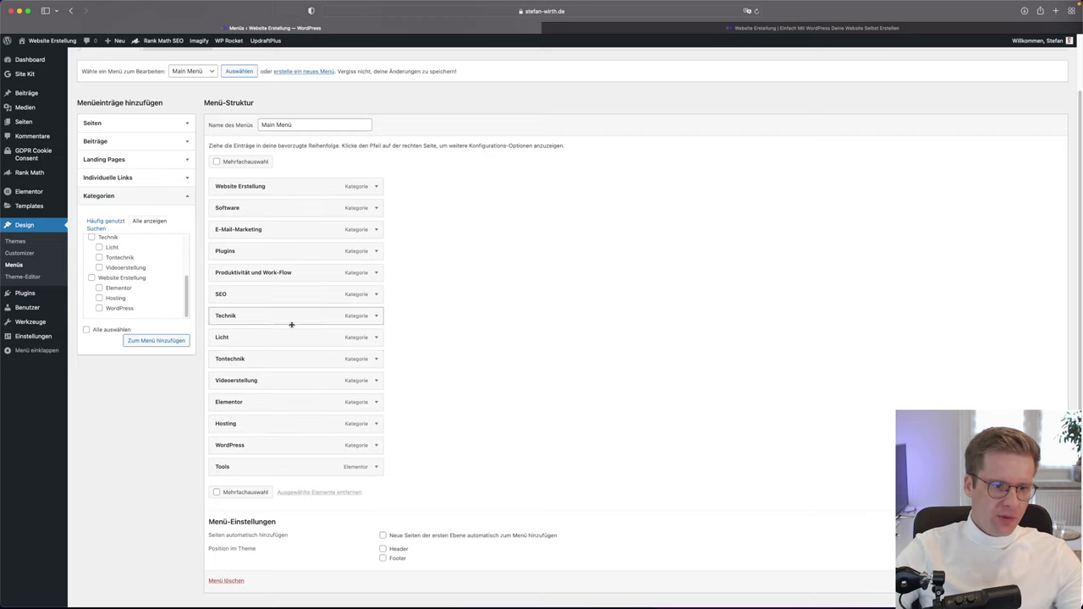
drag(264, 208, 242, 212)
drag(280, 319, 266, 247)
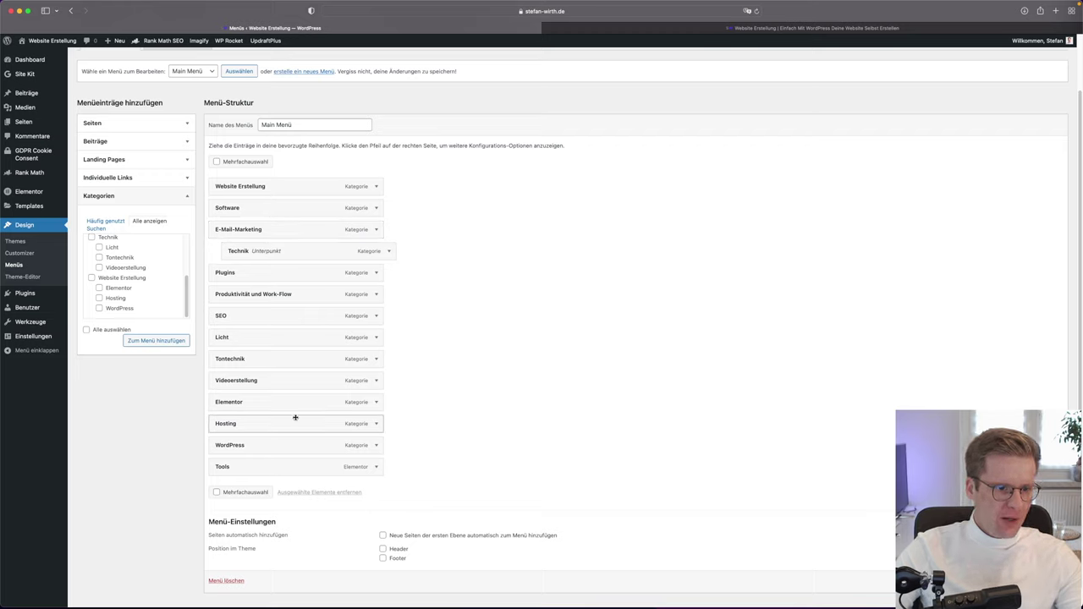
mouse_move(257, 250)
mouse_down()
mouse_move(242, 251)
mouse_move(246, 237)
mouse_move(243, 251)
mouse_up()
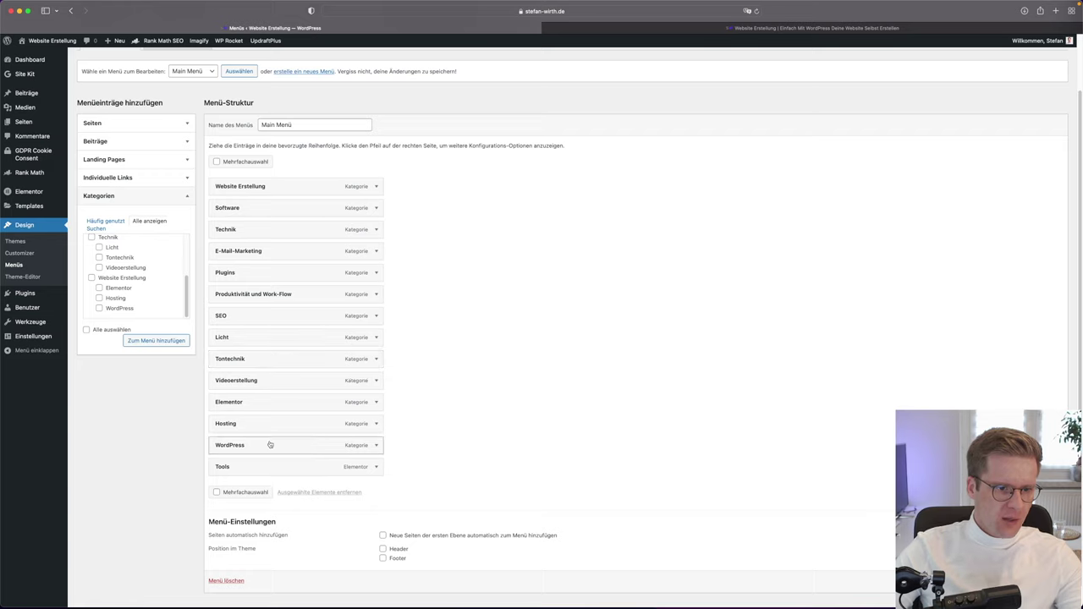
Nest Hosting, WordPress and Elementor, in that order, as sub-items under Website Erstellung in the menu structure
drag(263, 424, 273, 207)
drag(269, 449, 283, 234)
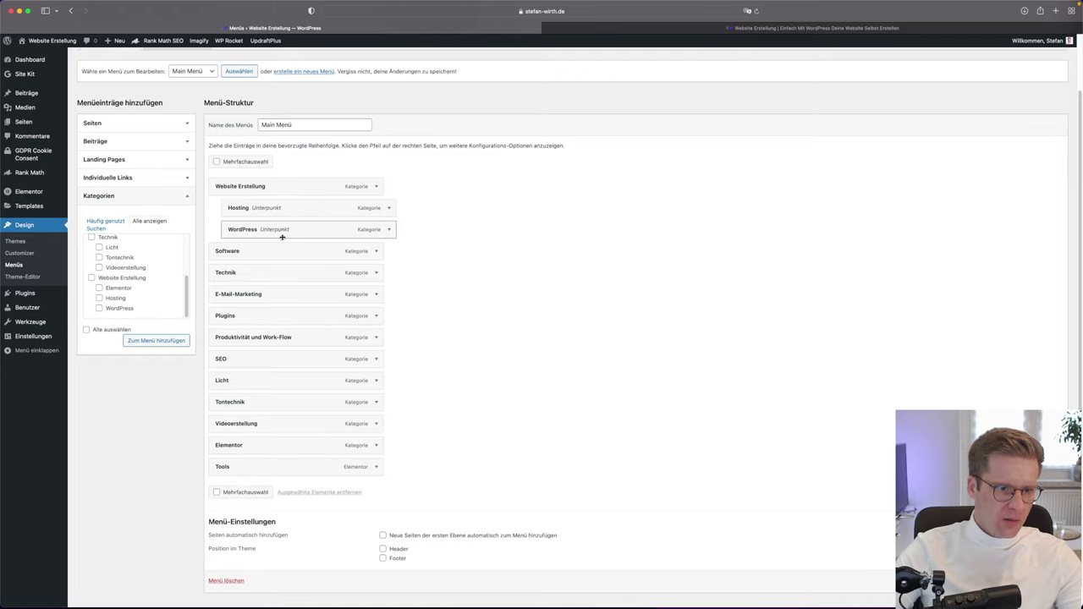
drag(279, 445, 282, 252)
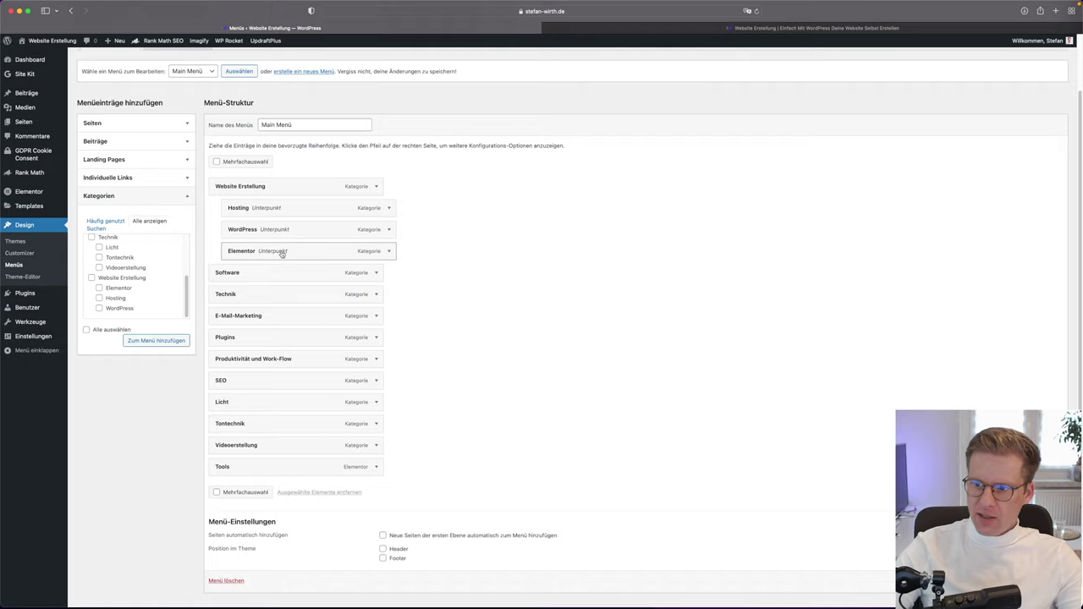
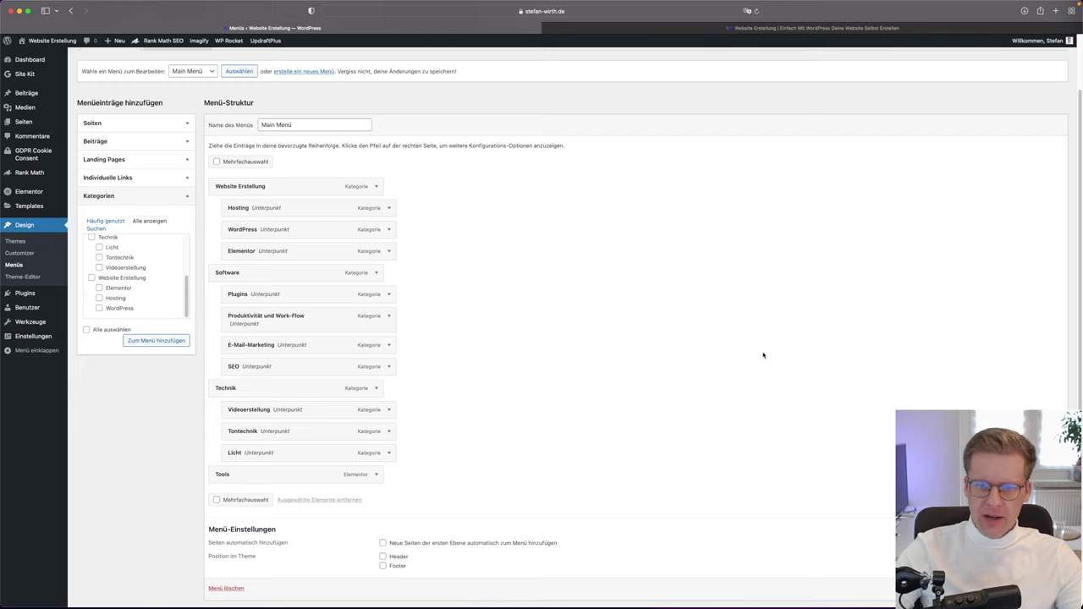
Save Main Menü, reload the live homepage and check the header menu with its category dropdowns
key(super+r)
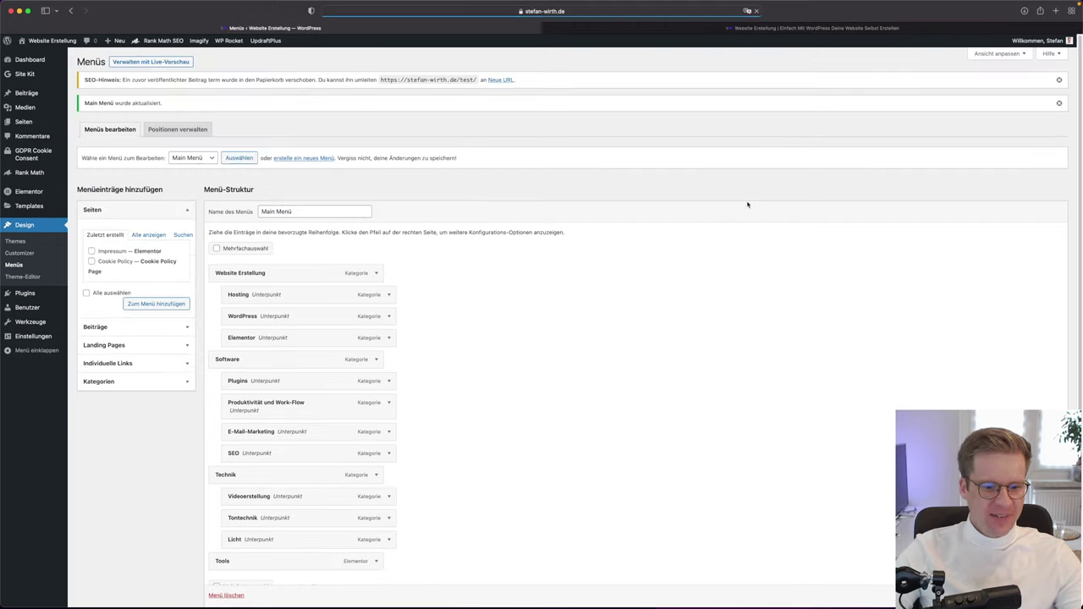
click(667, 28)
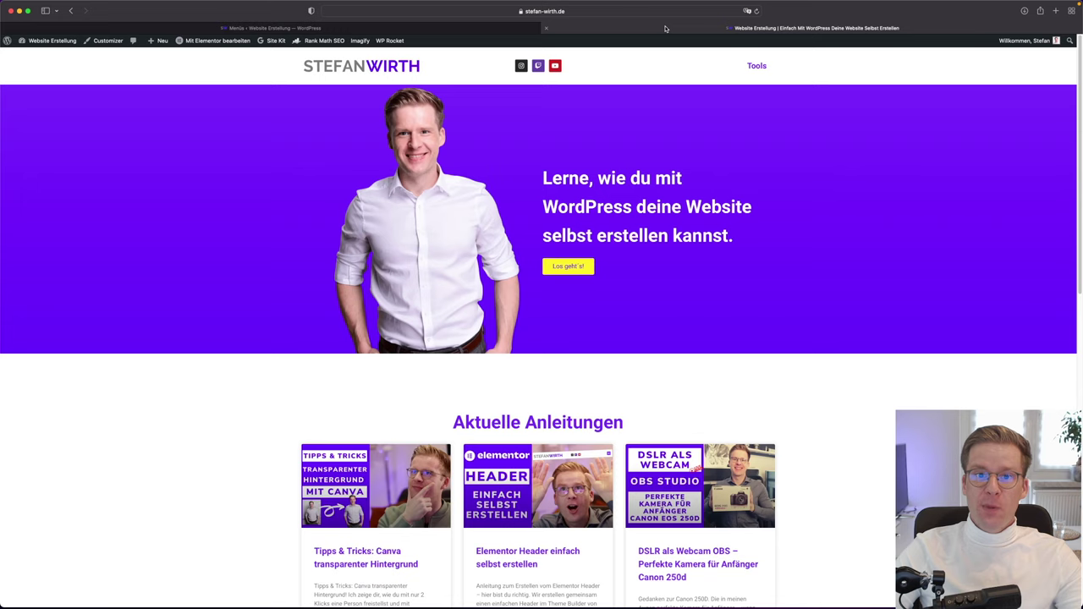
click(757, 11)
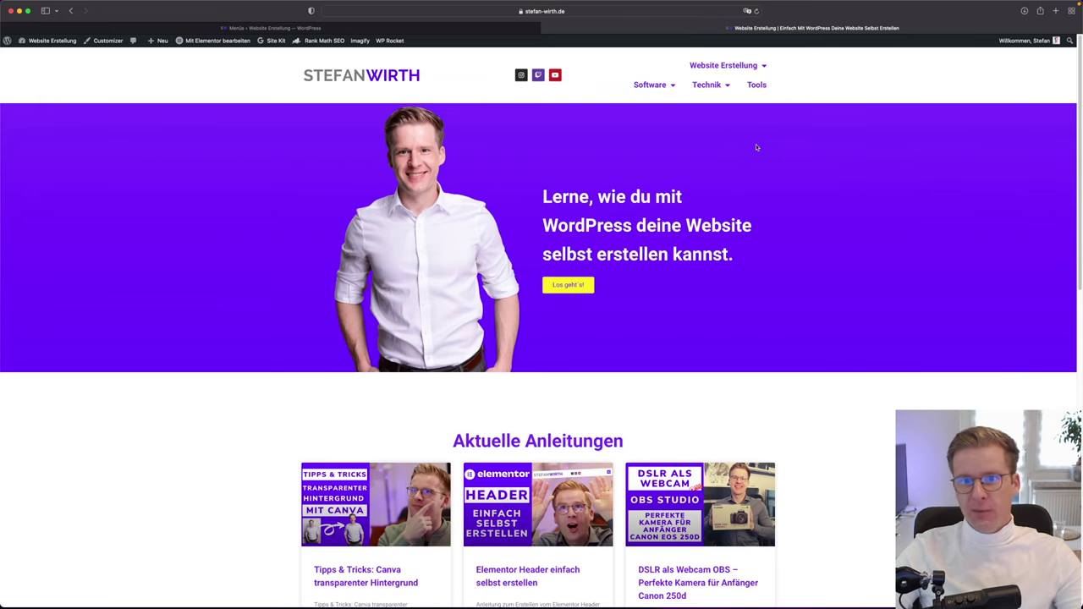
mouse_move(730, 68)
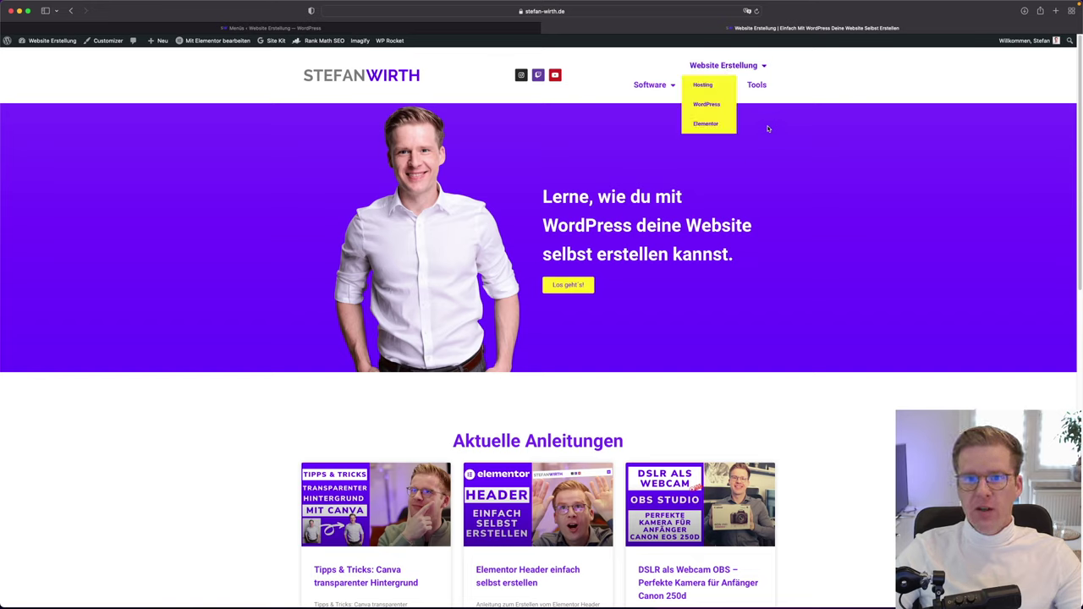
mouse_move(713, 86)
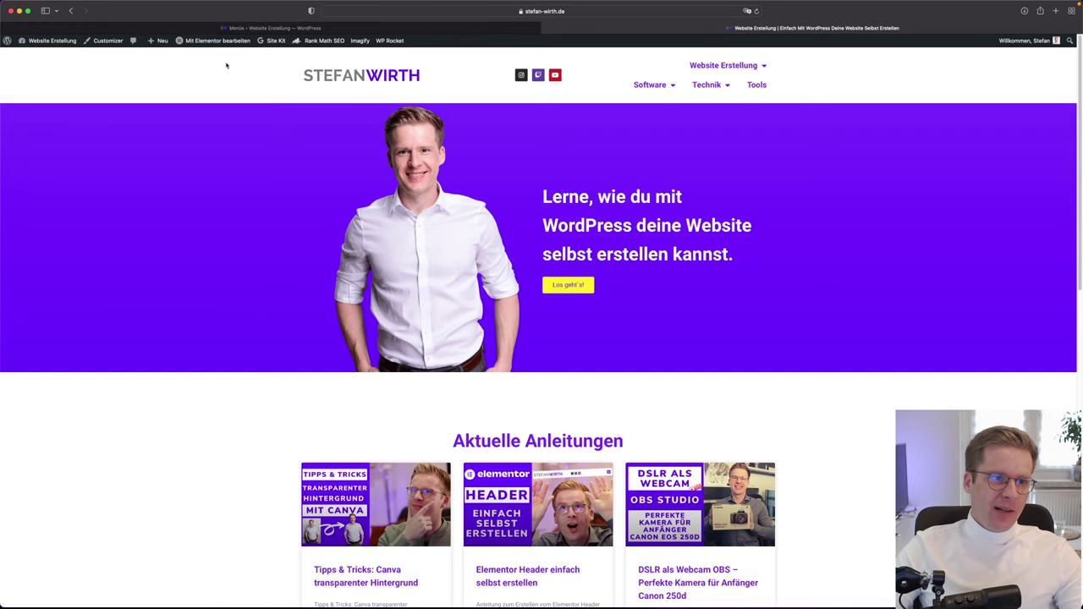
Open the Header Template in Elementor and set the logo column's width to 25%
mouse_move(225, 46)
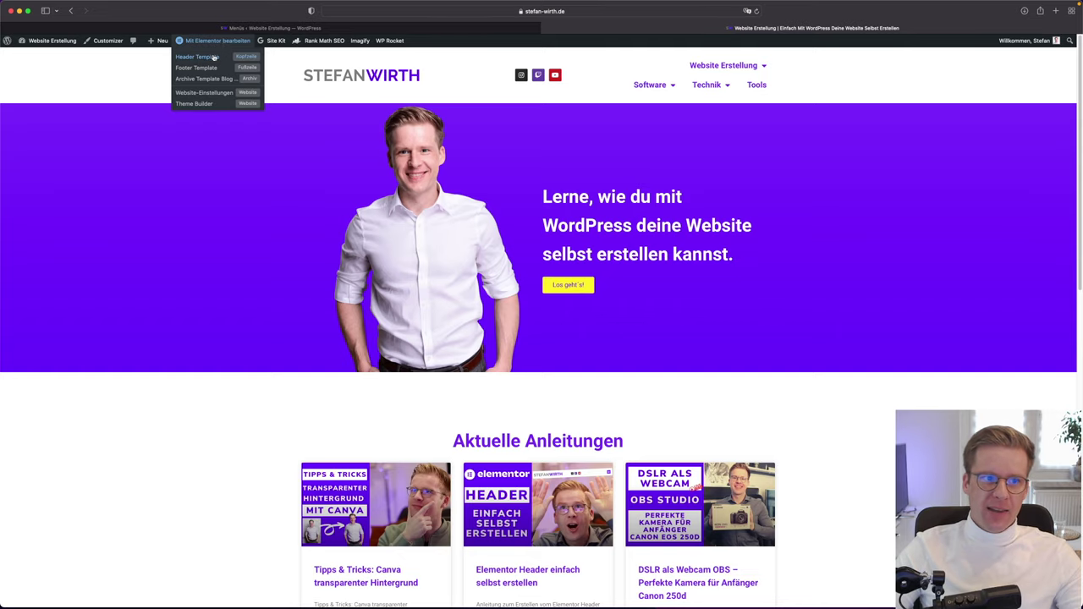
click(206, 58)
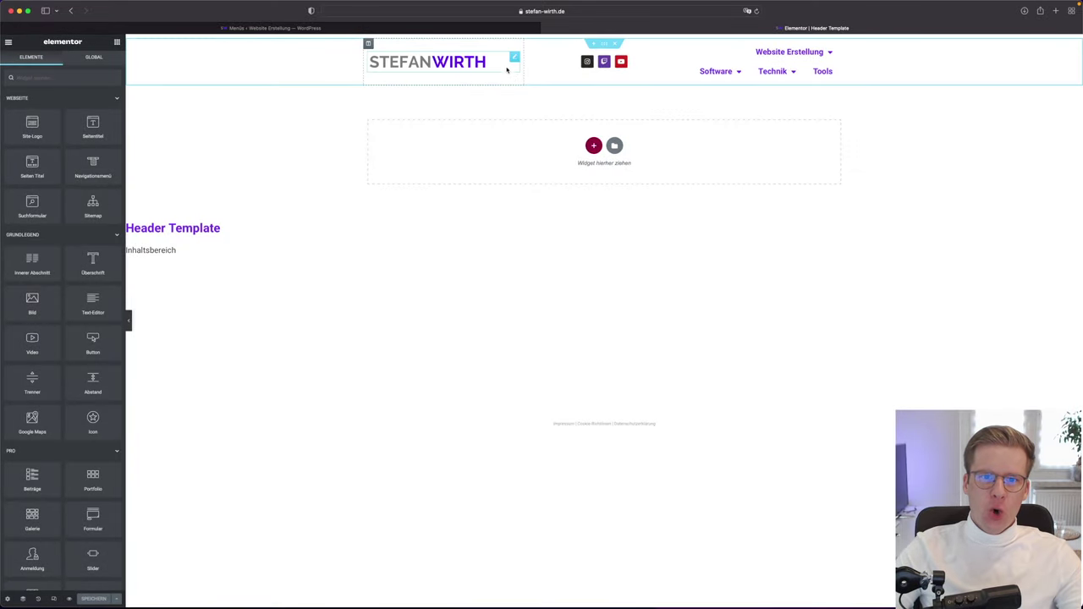
click(368, 43)
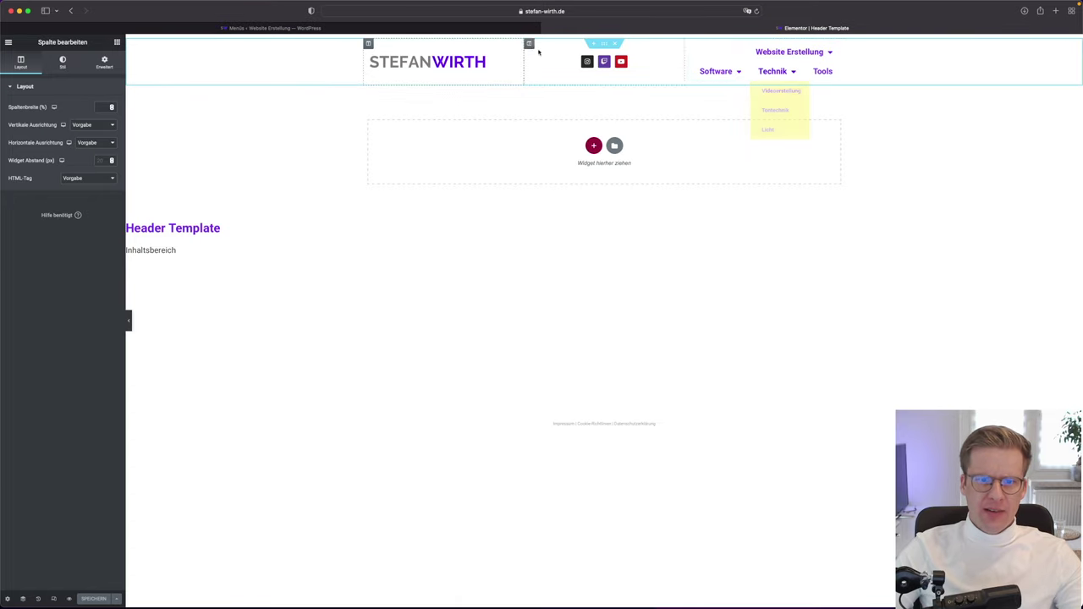
click(102, 108)
text(25)
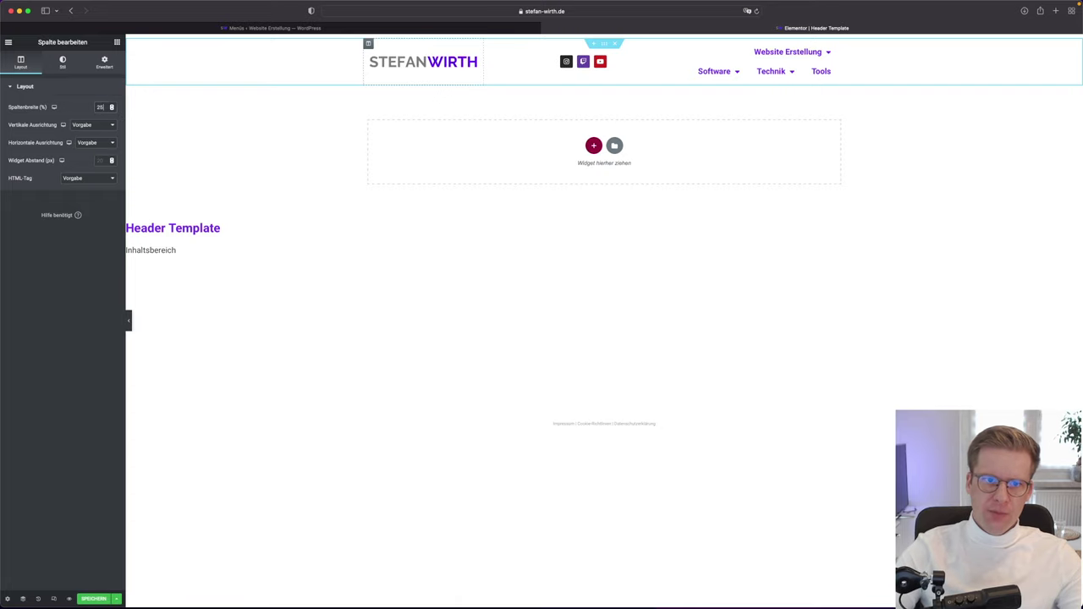
Set the width of the header column with the social icons to 15%
click(488, 43)
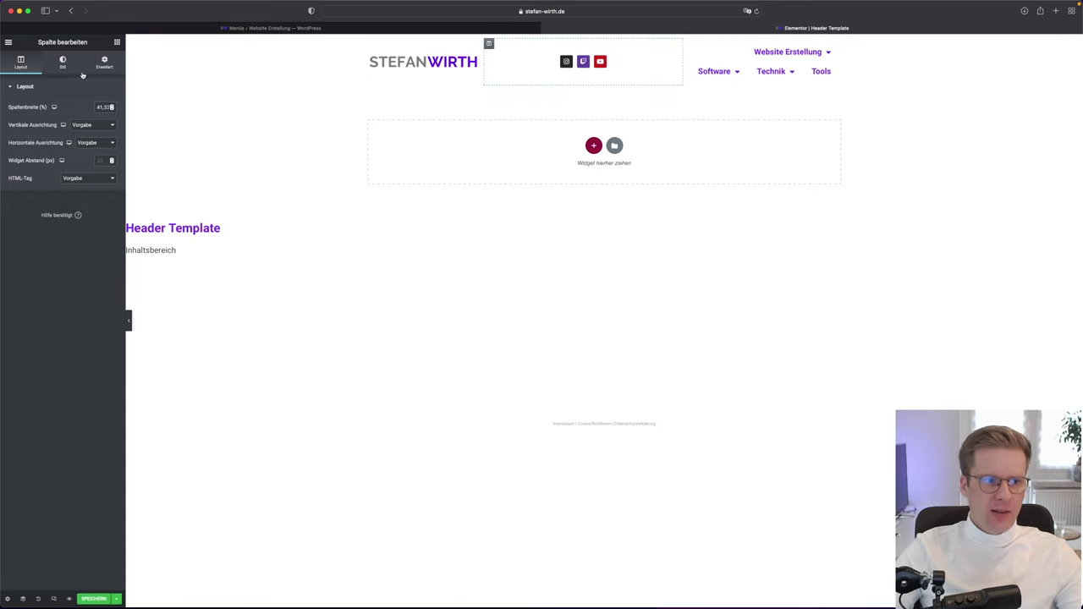
double_click(104, 108)
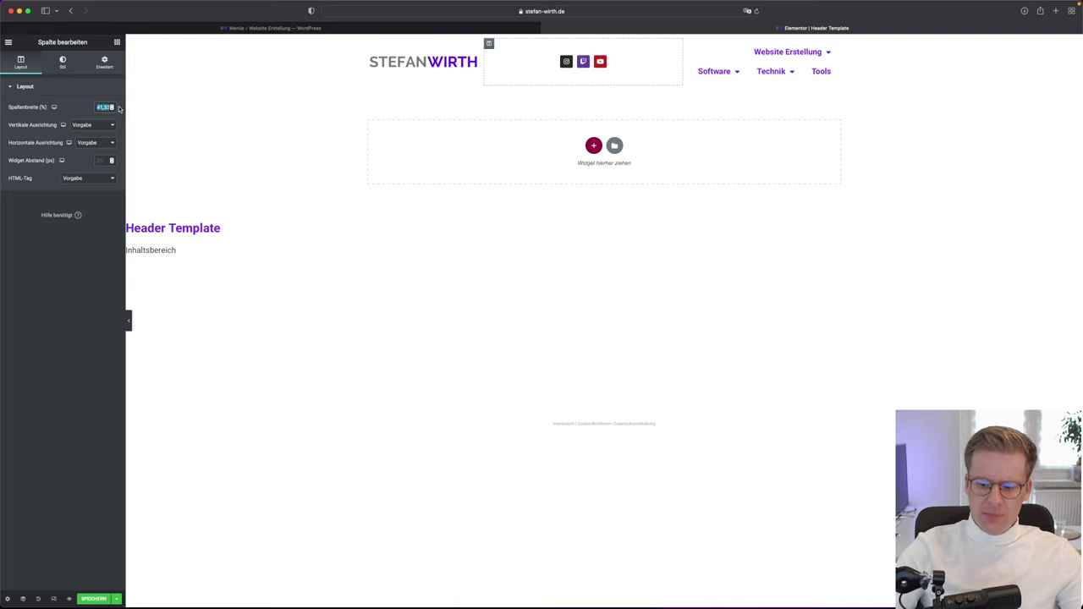
text(25)
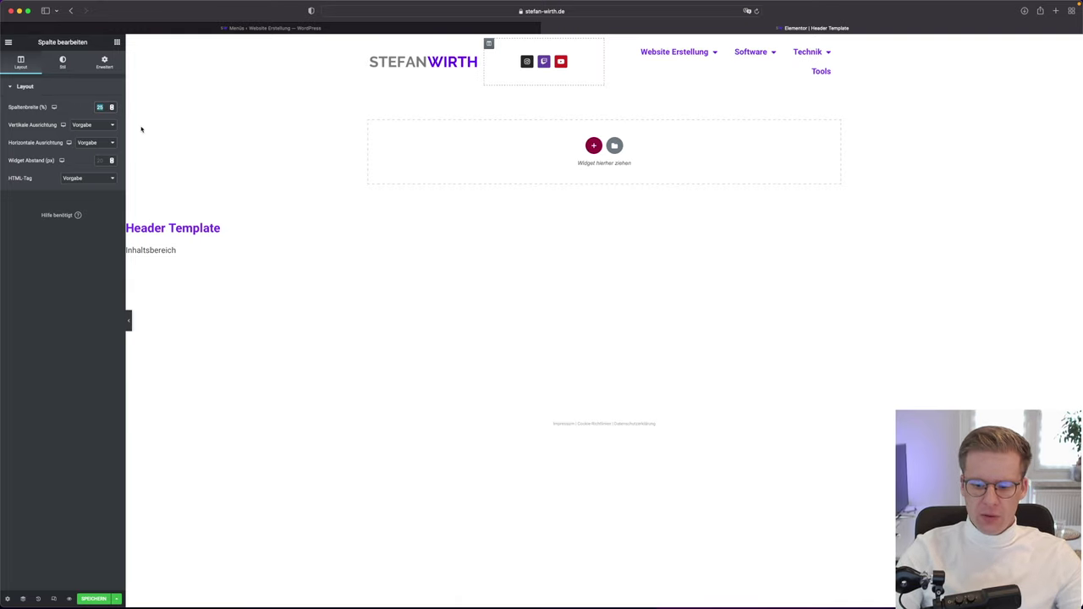
text(15)
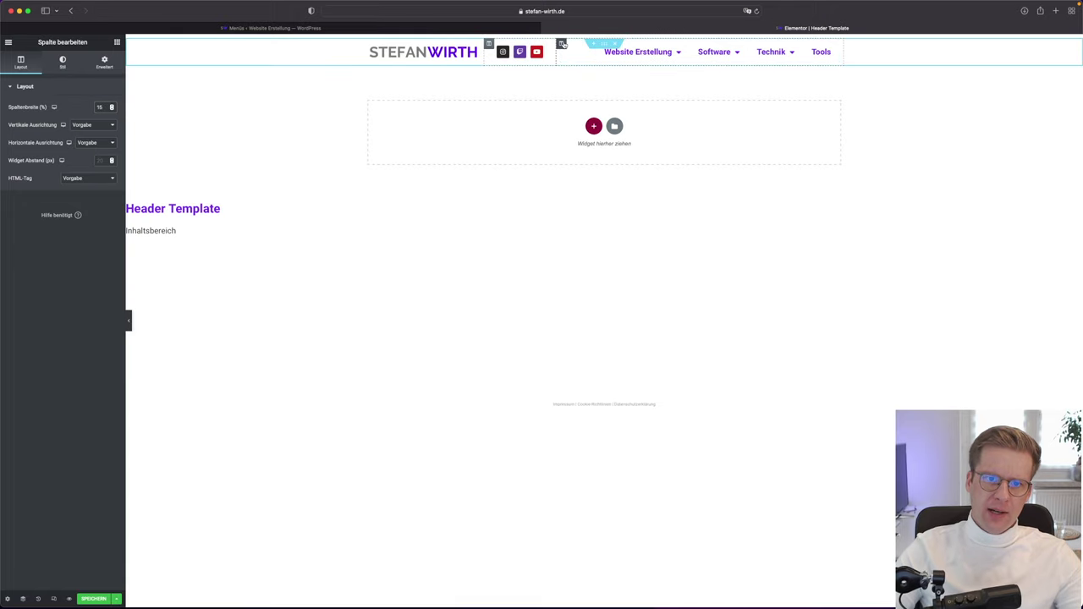
Set the width of the header column with the navigation menu to 60% and save the header template
double_click(103, 106)
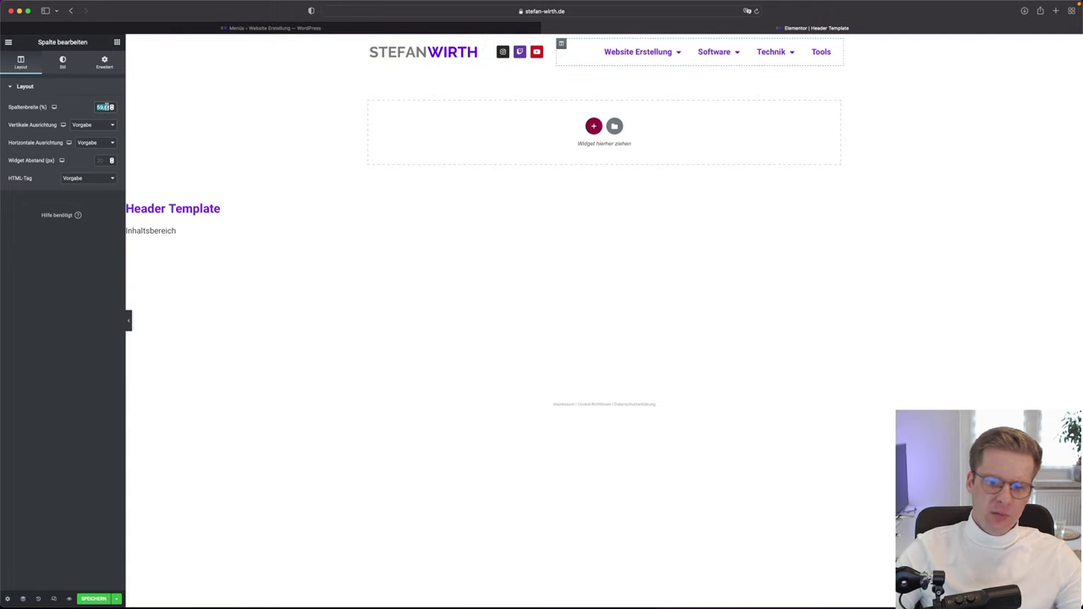
text(60)
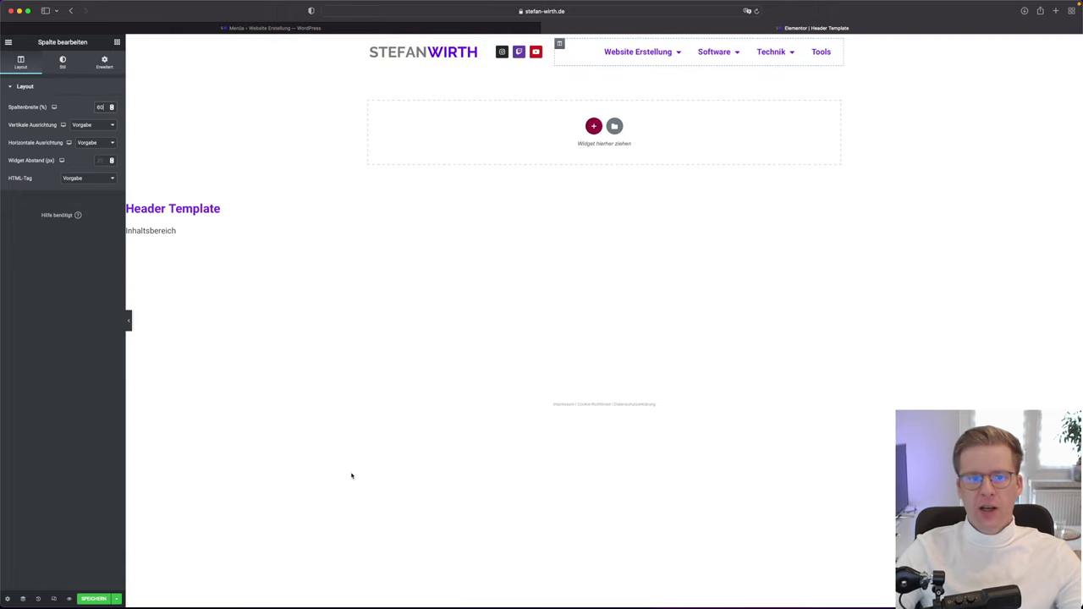
click(95, 599)
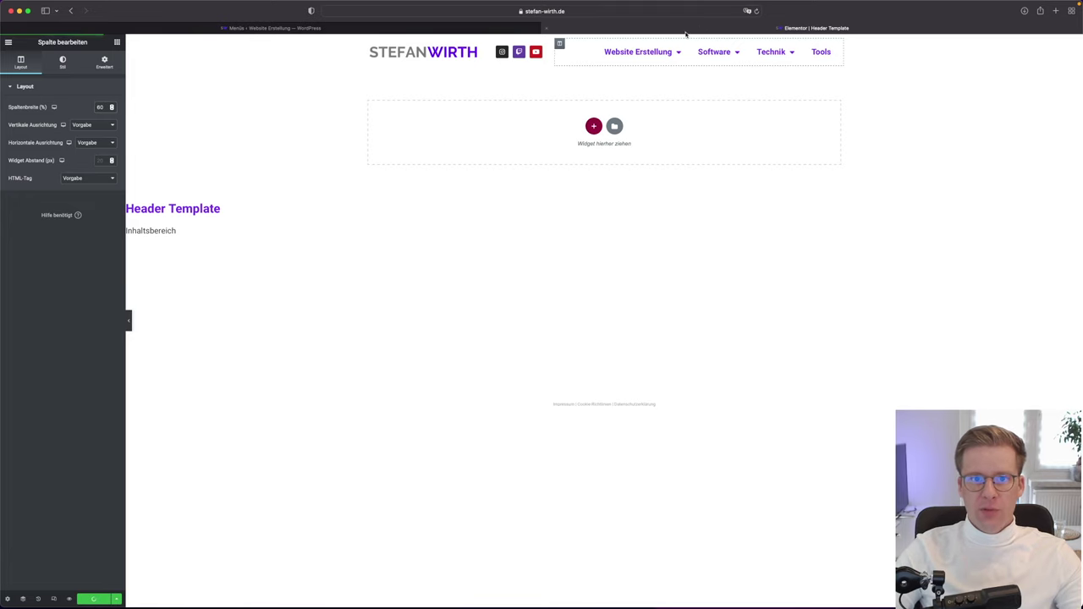
Check the header menu's dropdowns on the live homepage in a new browser tab and view the Elementor and WordPress category pages
key(super+t)
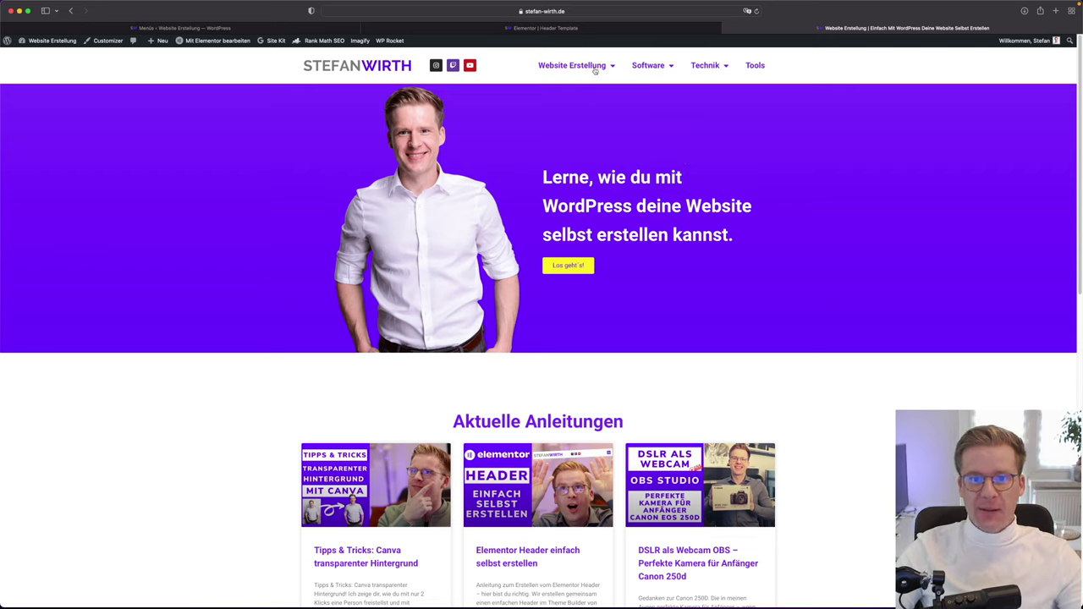
mouse_move(595, 68)
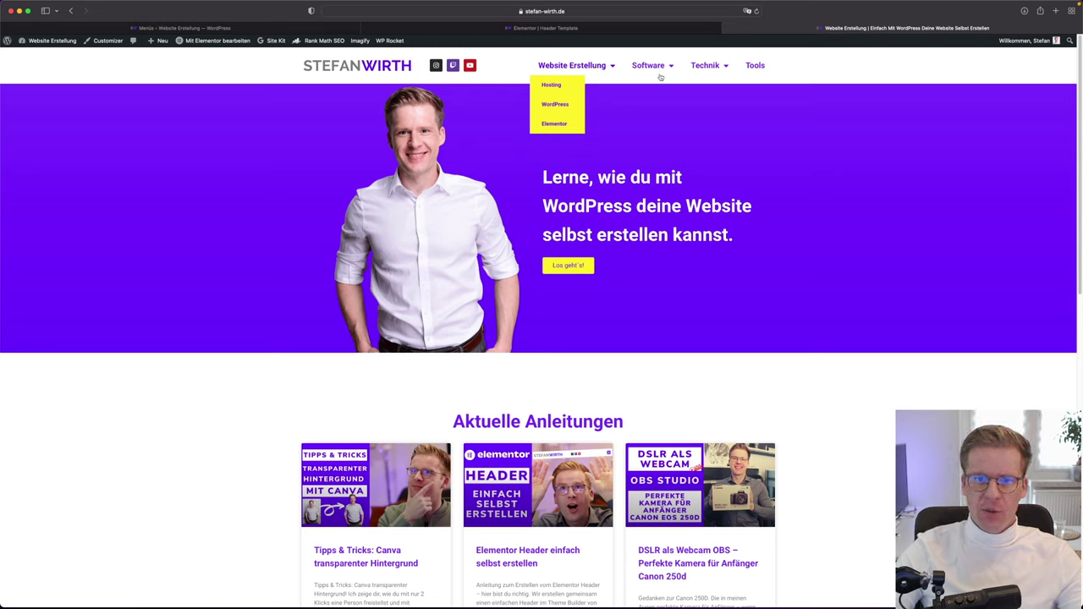
mouse_move(657, 73)
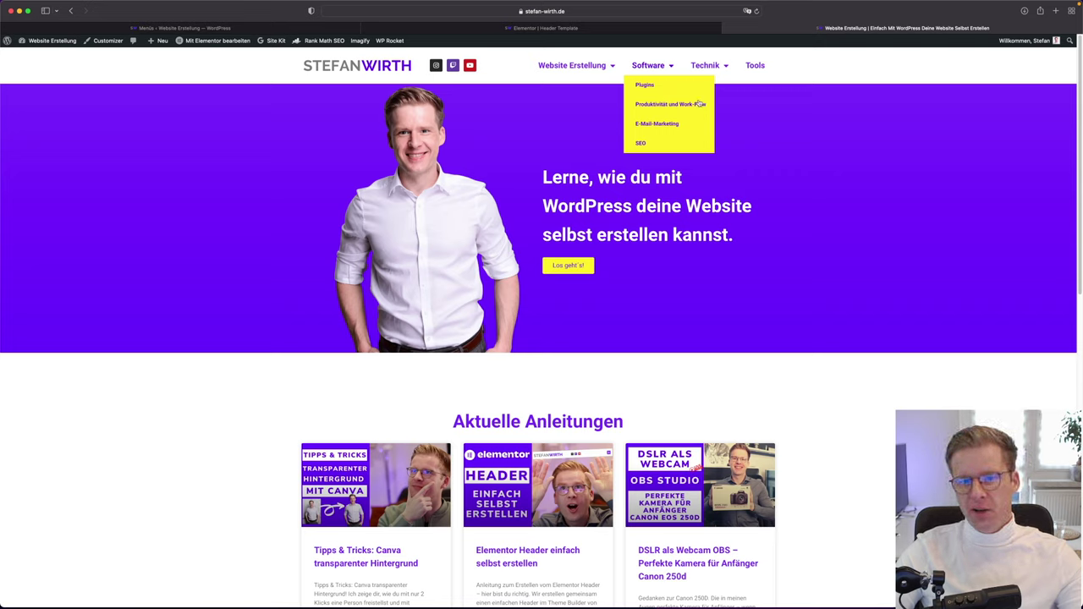
mouse_move(721, 68)
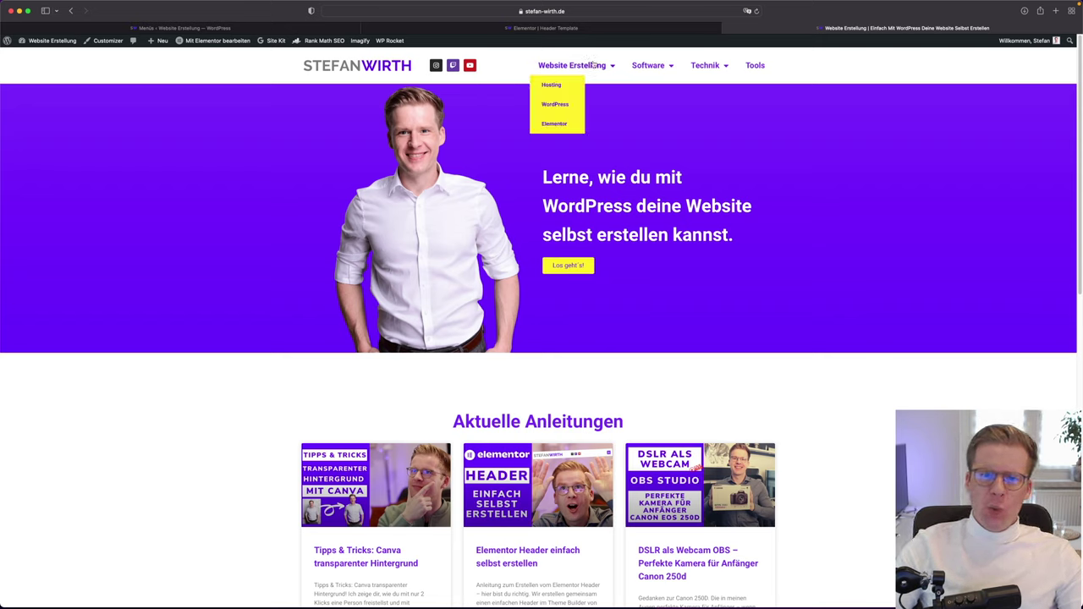
click(555, 125)
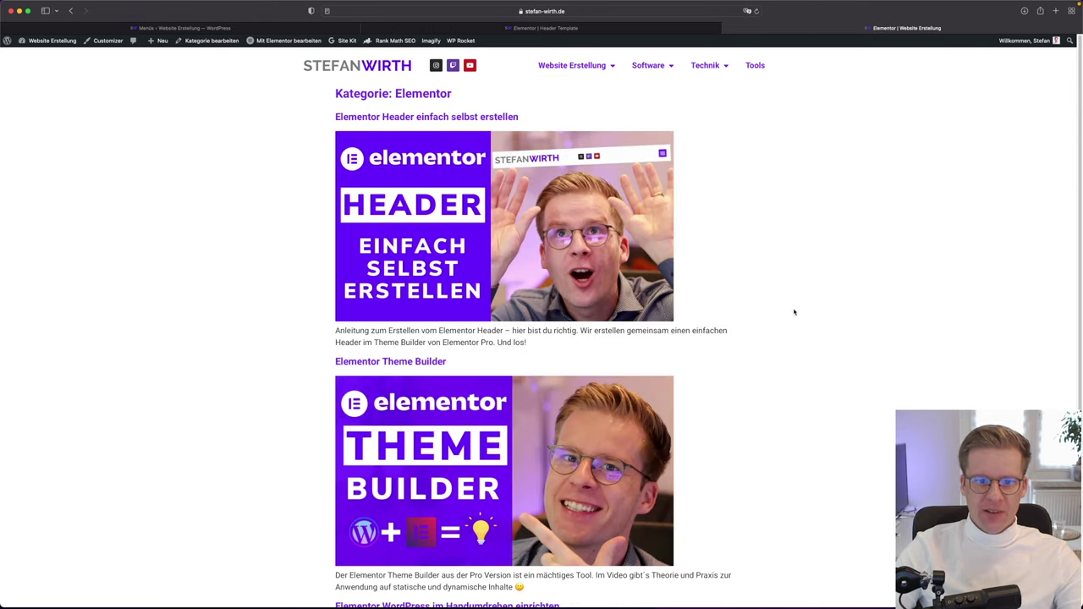
key(super+bracketleft)
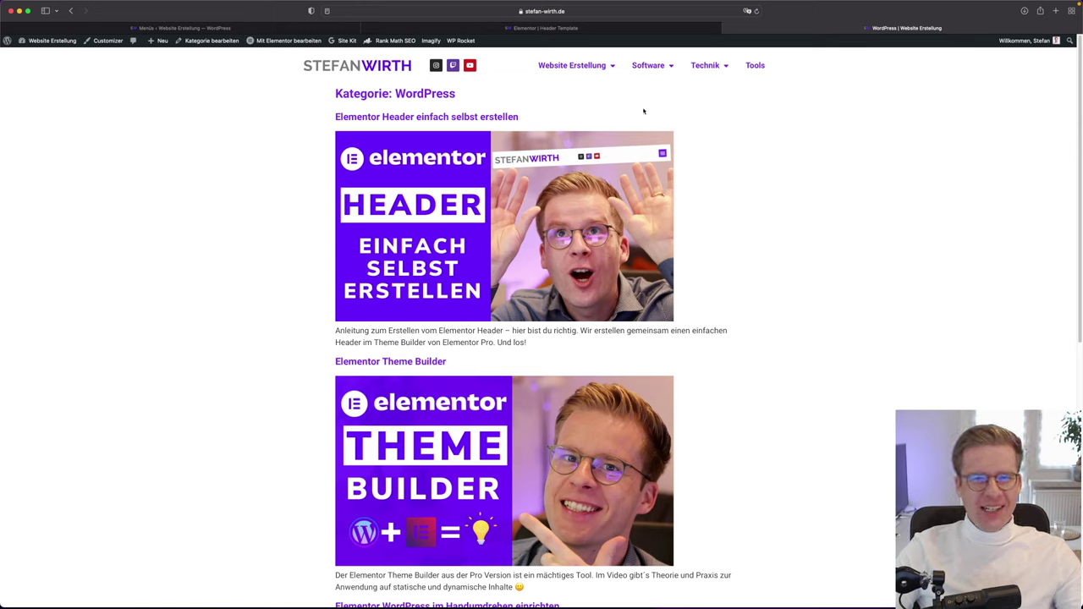
Open the live Website Erstellung category page, look through its banner, posts and footer, and reload it
mouse_move(583, 67)
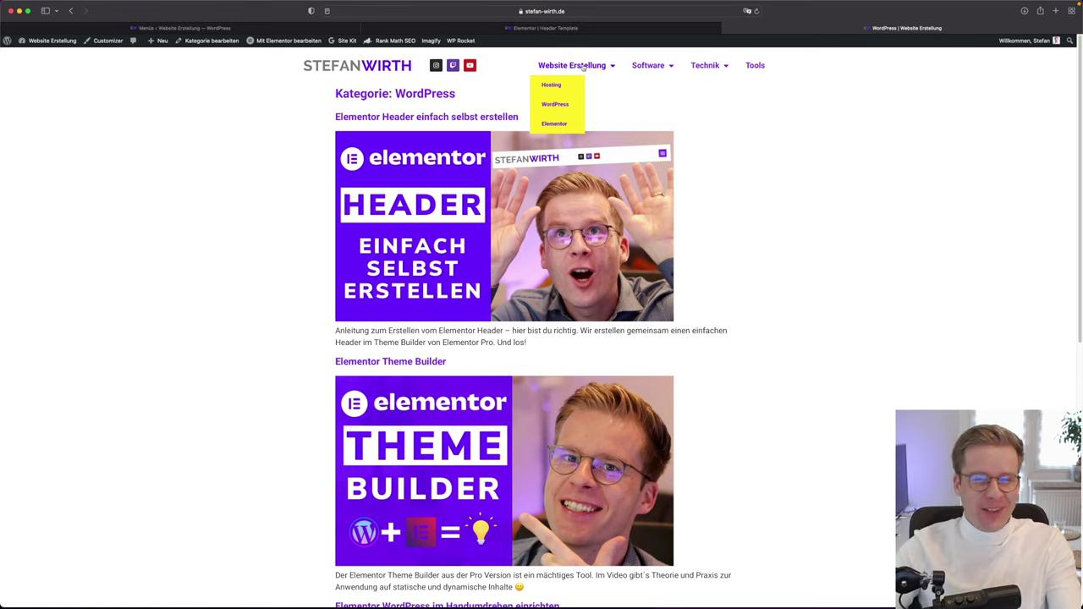
click(583, 68)
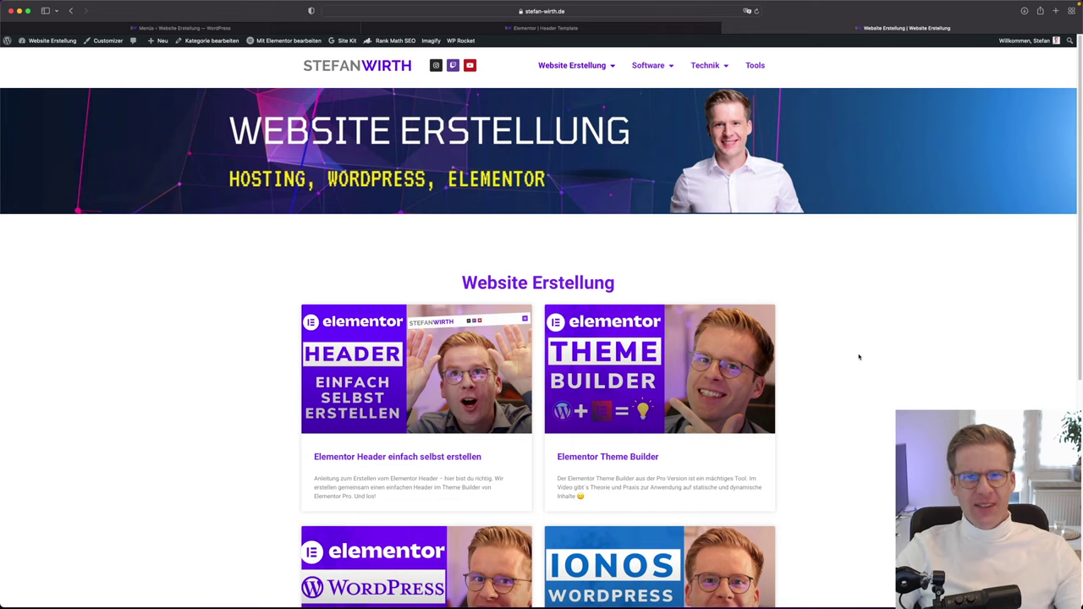
scroll(855, 353, down, 3)
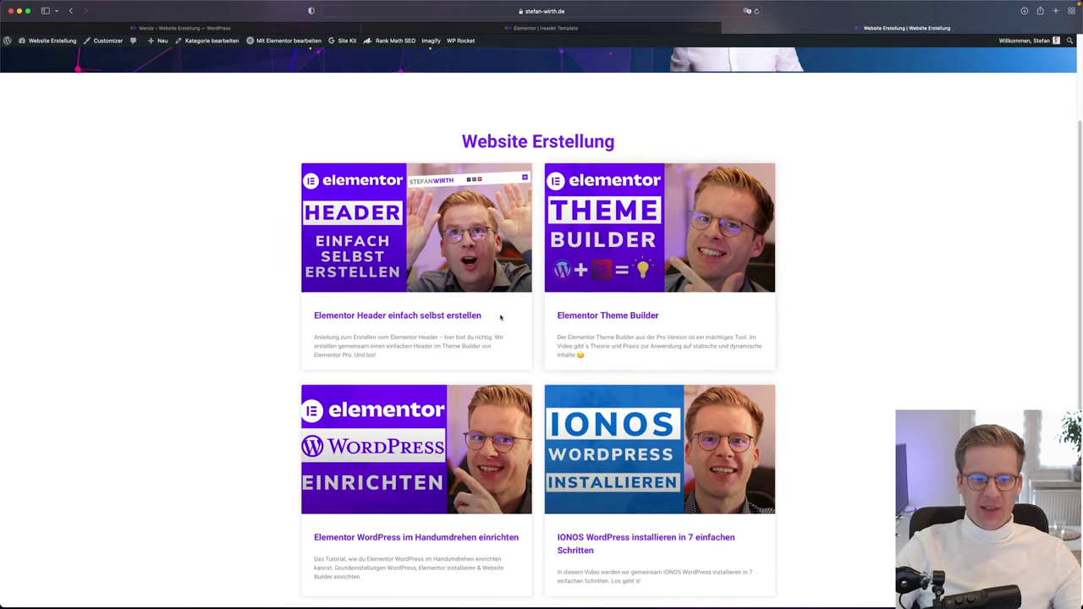
scroll(575, 350, down, 5)
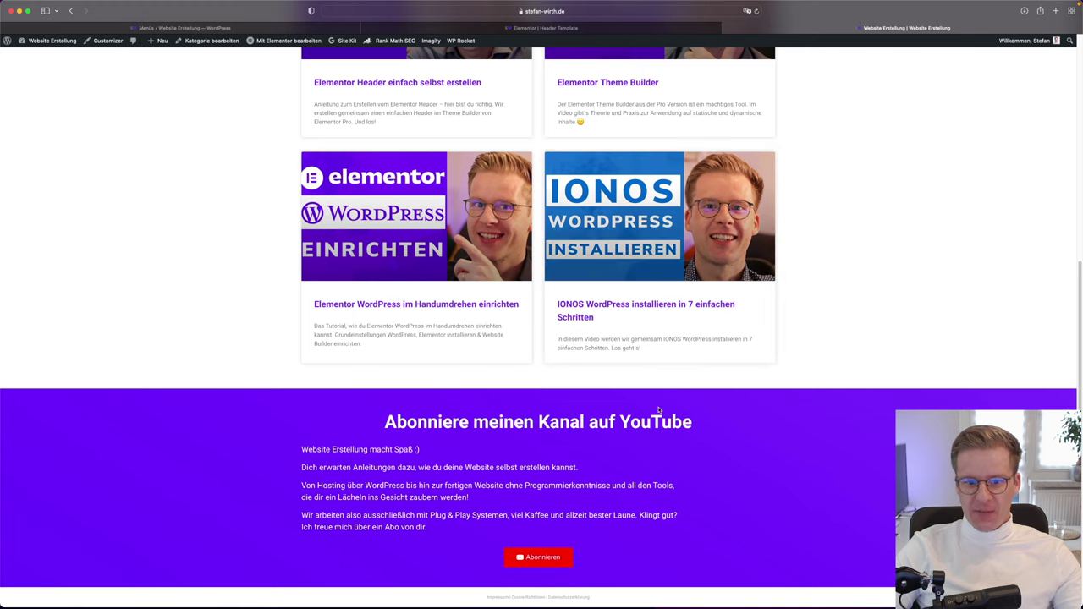
key(super+r)
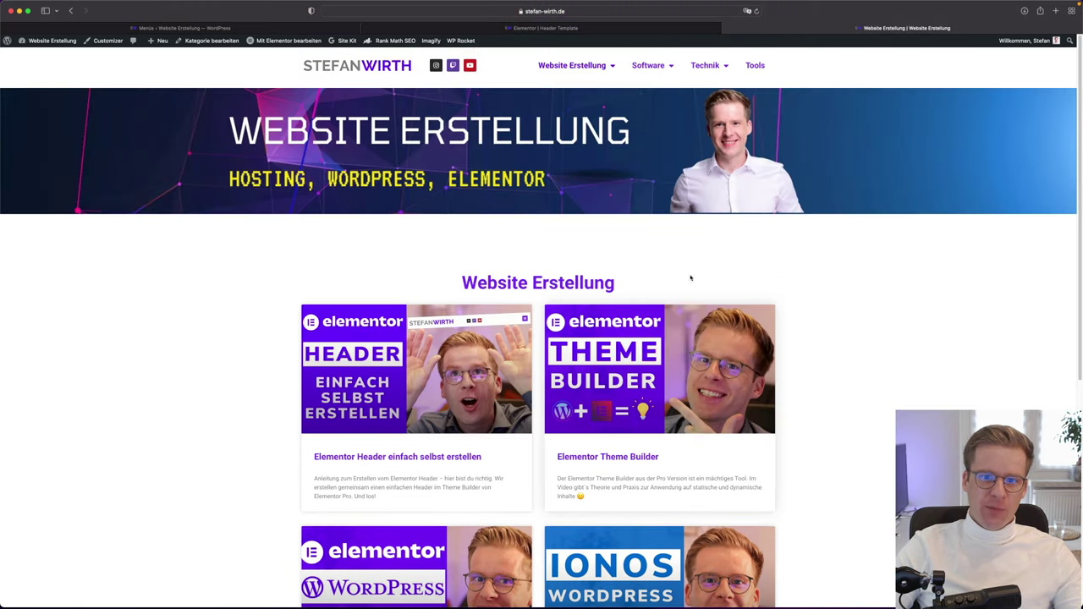
View the live Software and Technik category pages and check their banners and post grids
mouse_move(657, 72)
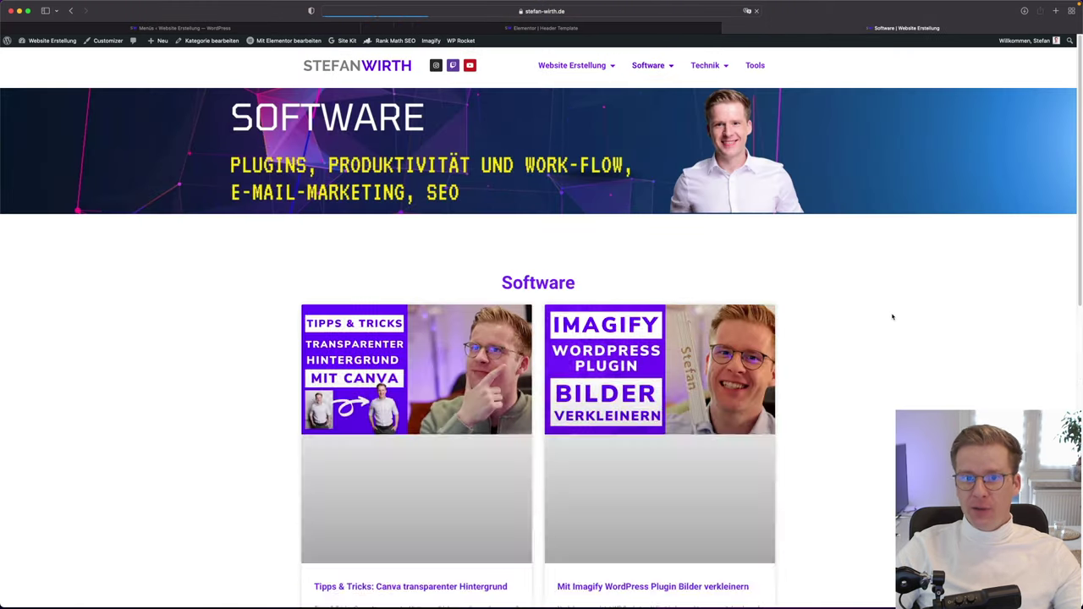
scroll(889, 318, down, 1)
scroll(883, 320, down, 3)
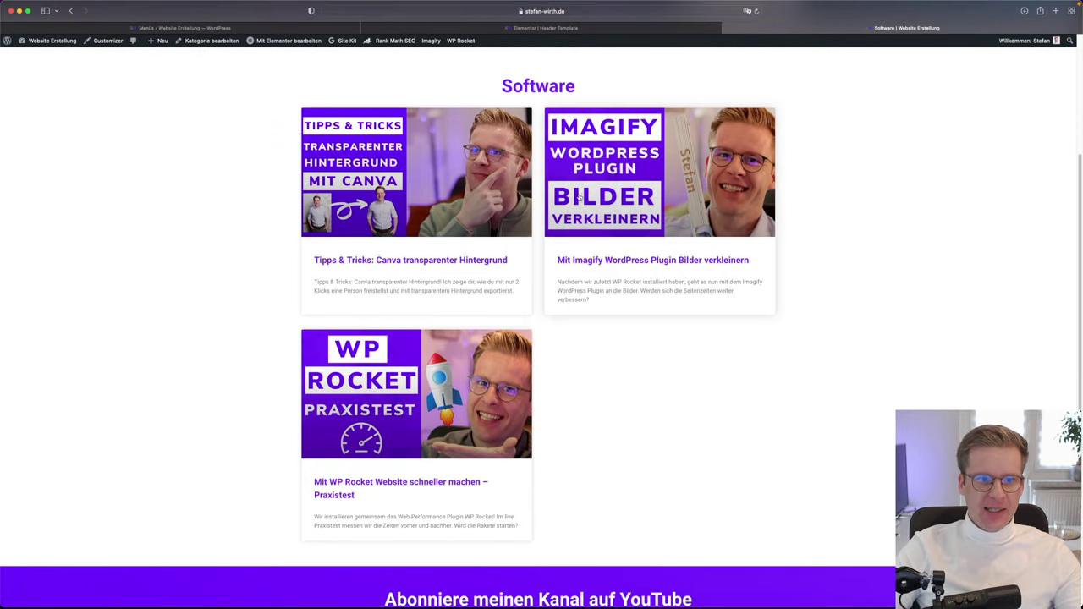
scroll(614, 412, up, 4)
click(705, 73)
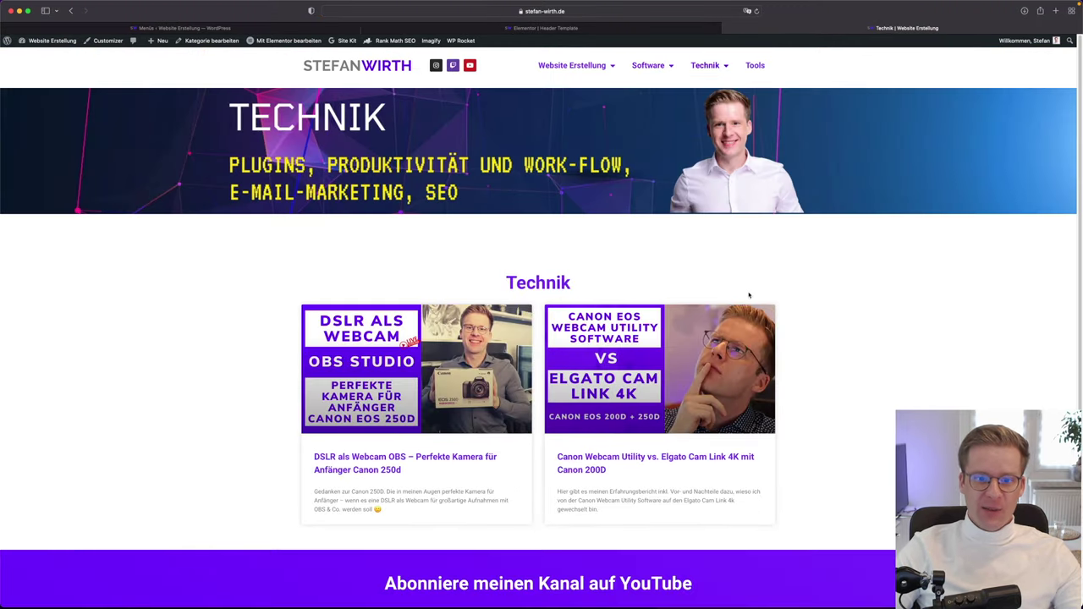
Open the Elementor subcategory page under Website Erstellung and examine its archive layout
mouse_move(586, 67)
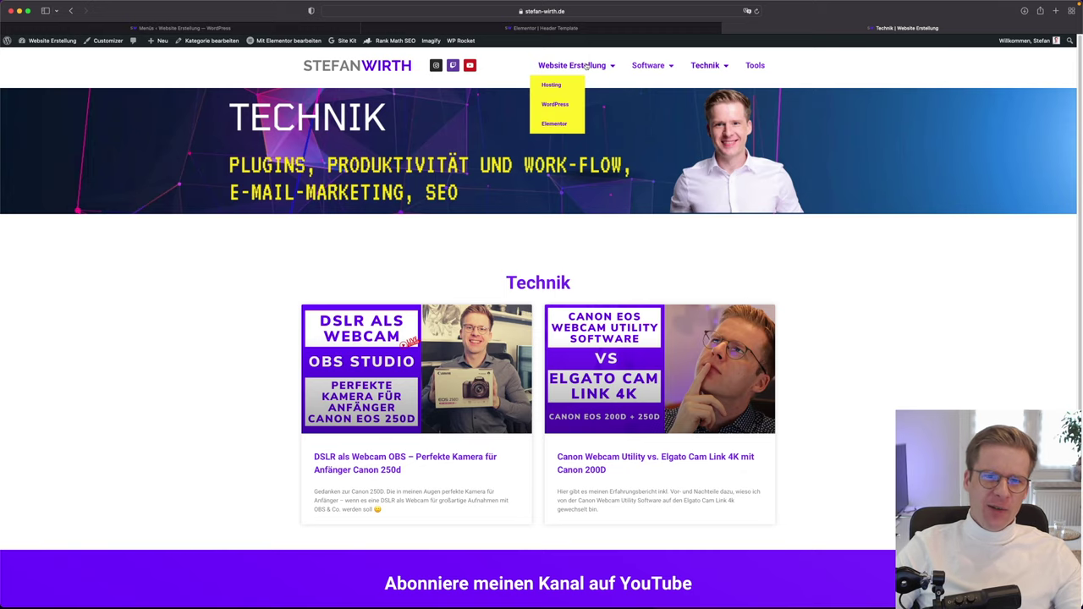
click(563, 127)
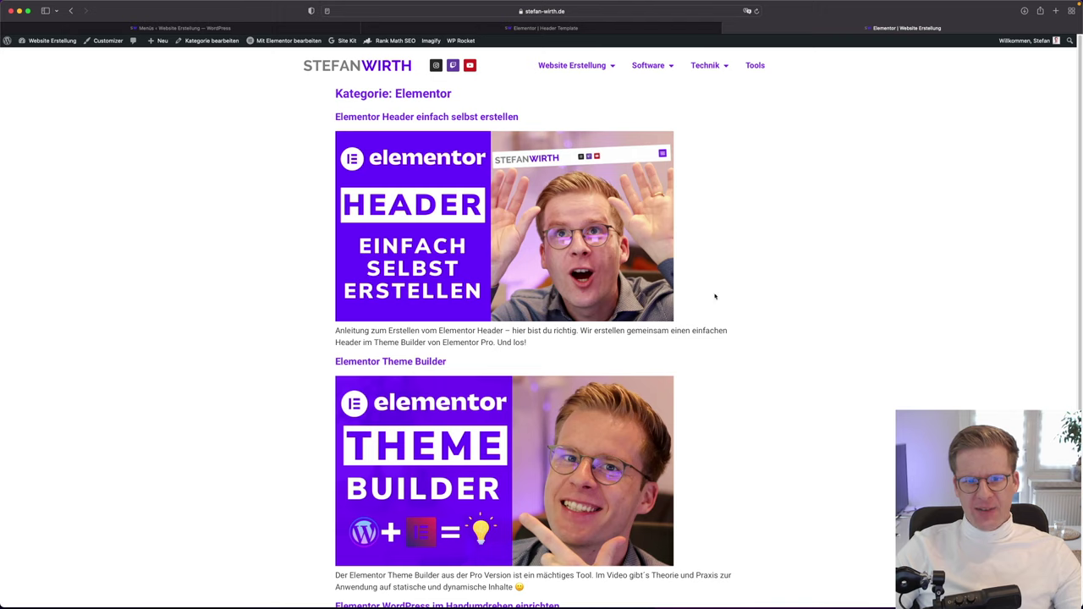
scroll(708, 274, down, 3)
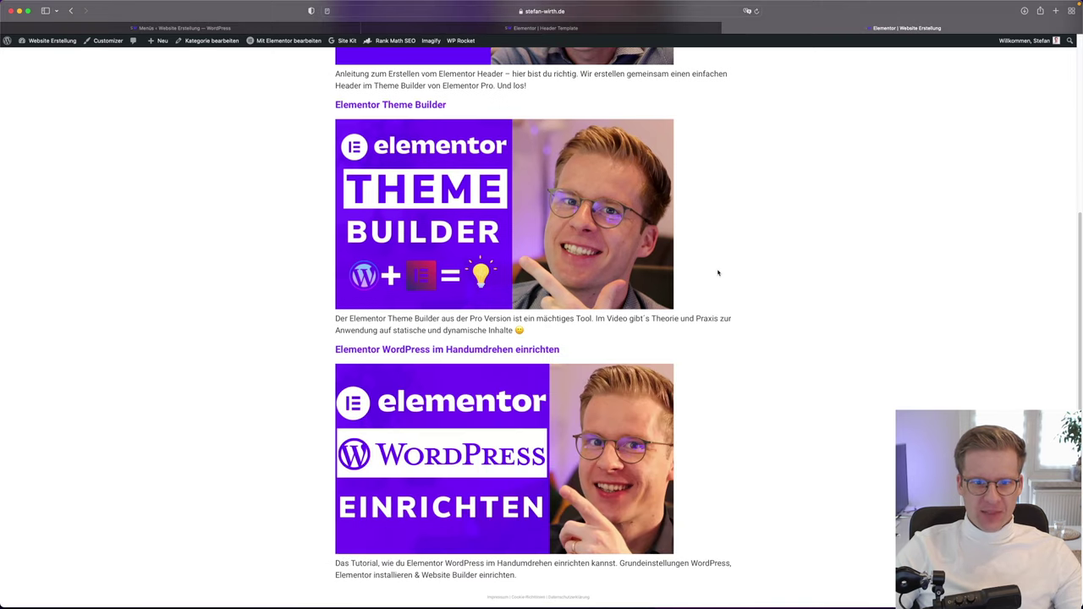
scroll(762, 290, up, 3)
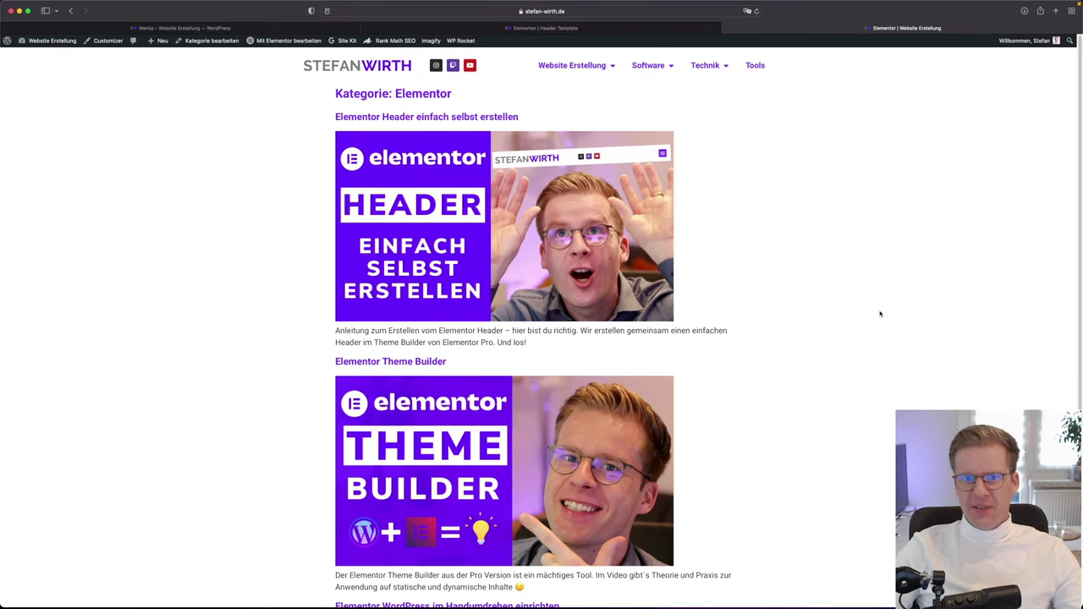
Leave the Header Template editor and open the archive templates in the Theme Builder list
click(546, 27)
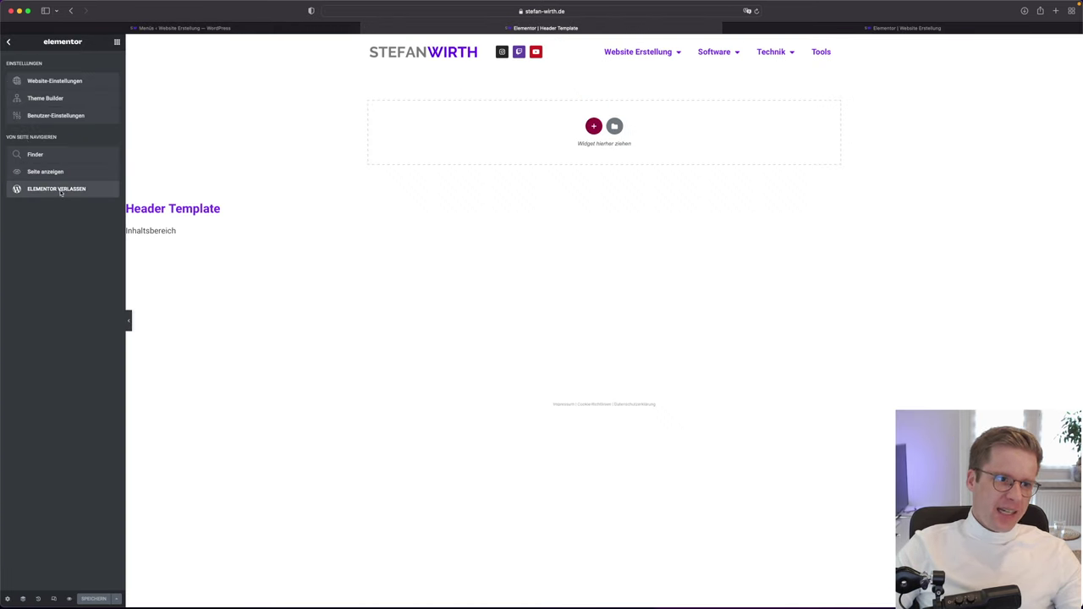
click(52, 188)
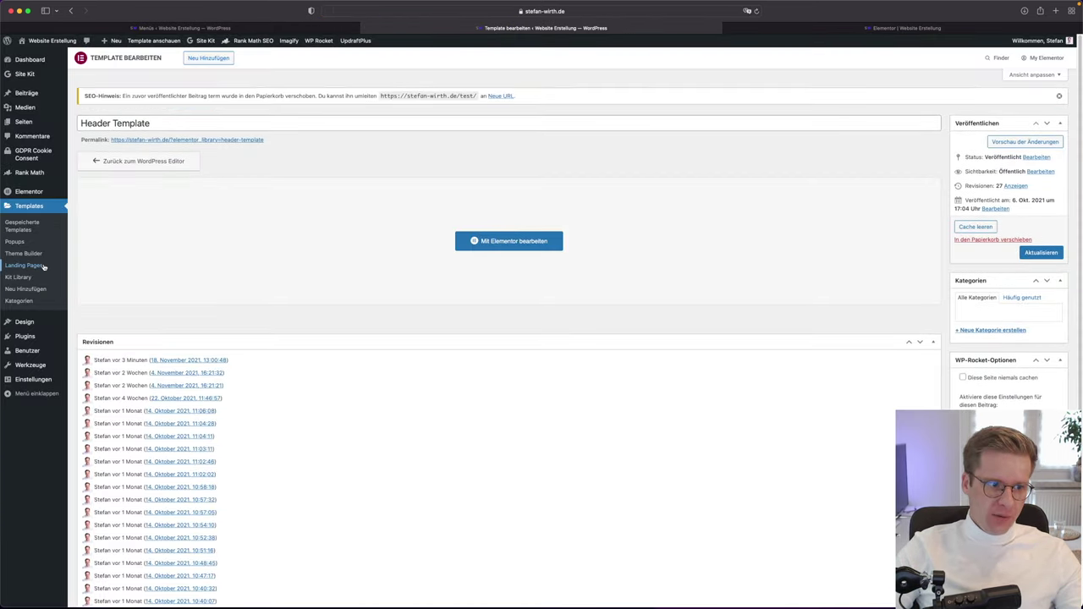
click(24, 253)
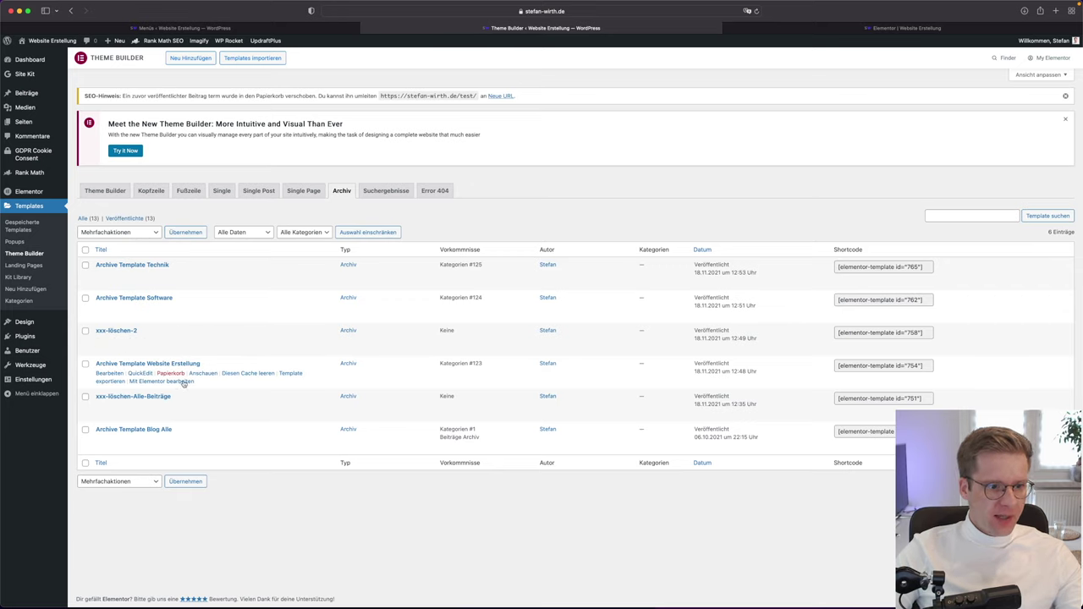
Open Archive Template Website Erstellung, Archive Template Software and Archive Template Technik for Elementor editing, each in its own browser tab
right_click(182, 385)
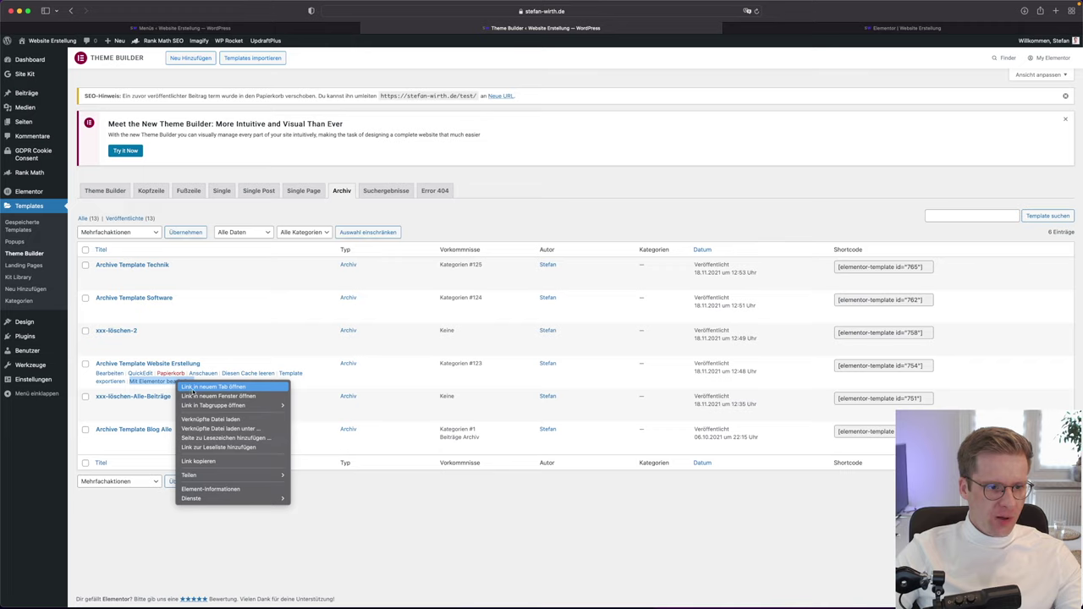
click(193, 387)
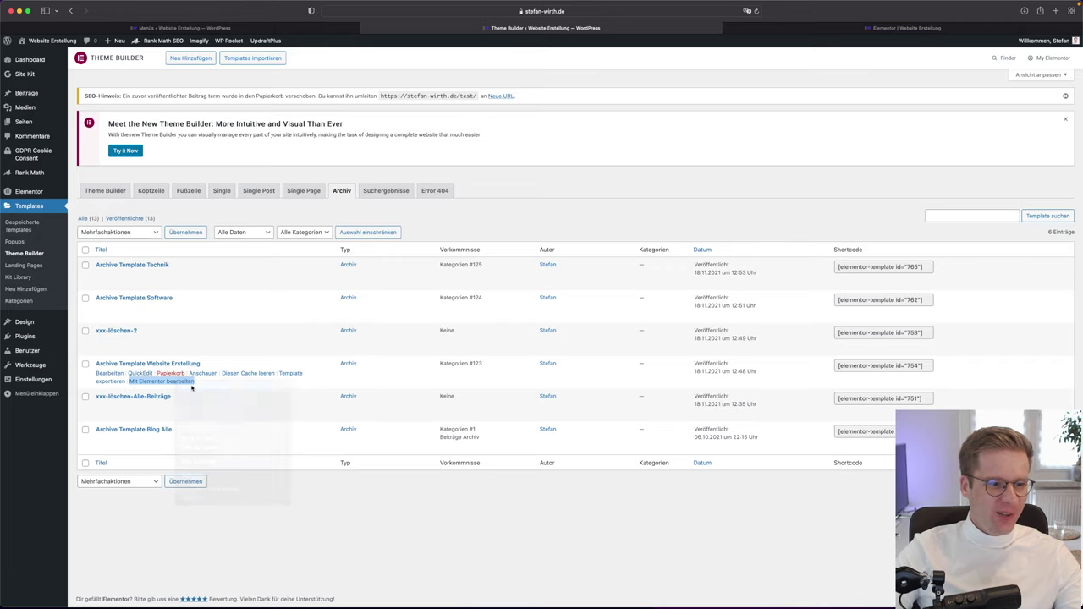
right_click(165, 319)
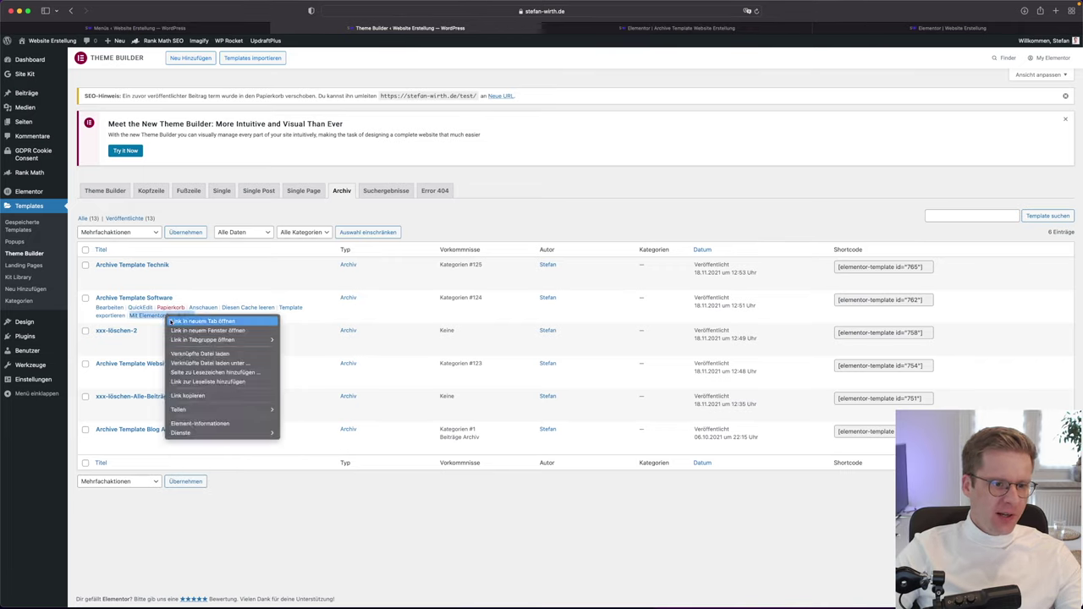
click(171, 323)
right_click(162, 284)
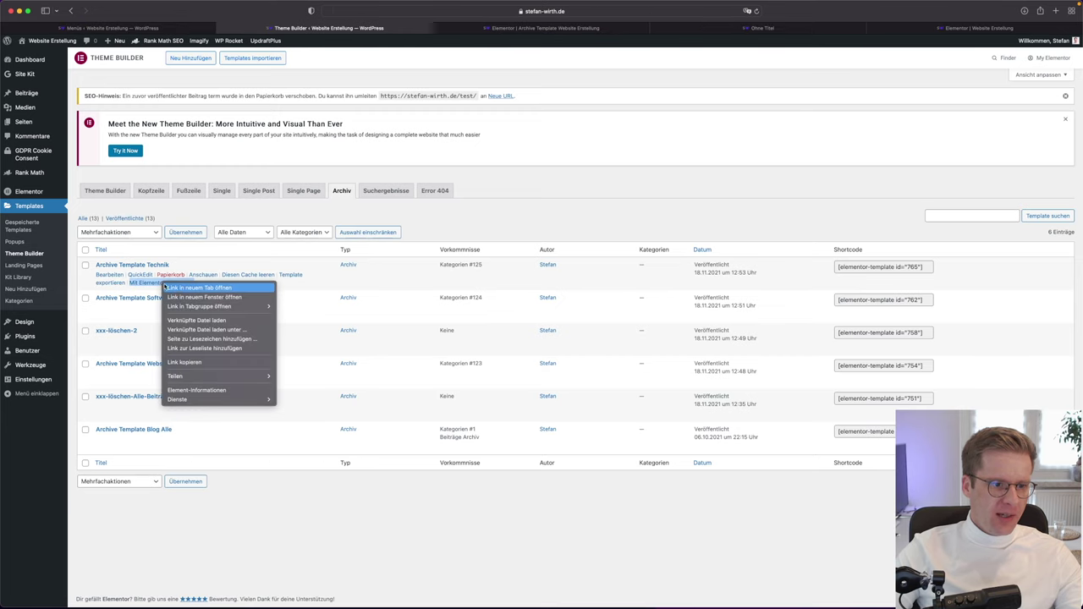
click(194, 287)
Open the display conditions of Archive Template Website Erstellung and add another condition
click(499, 29)
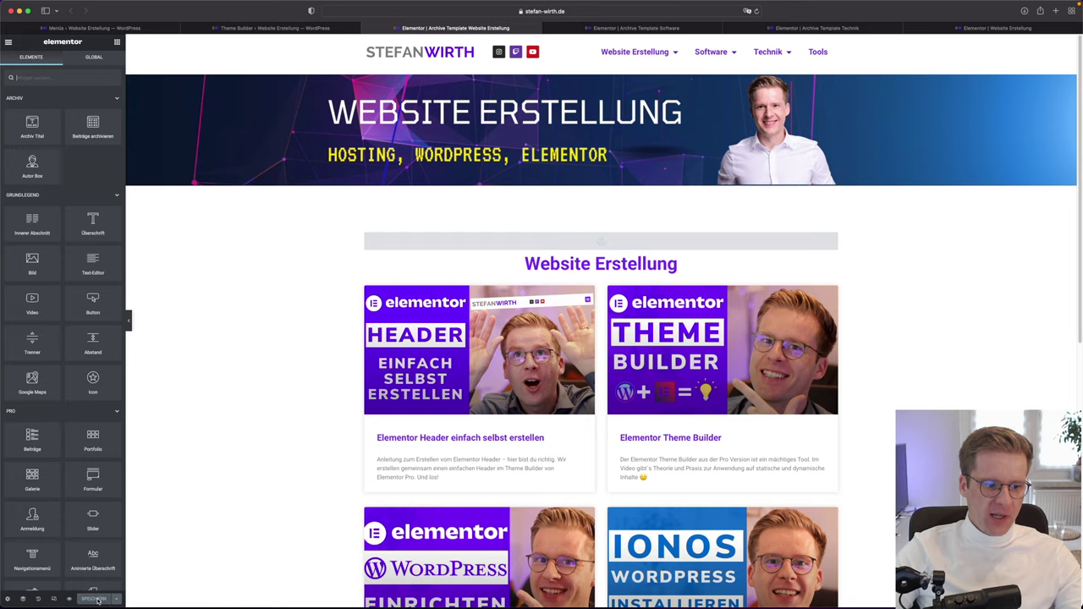
click(119, 600)
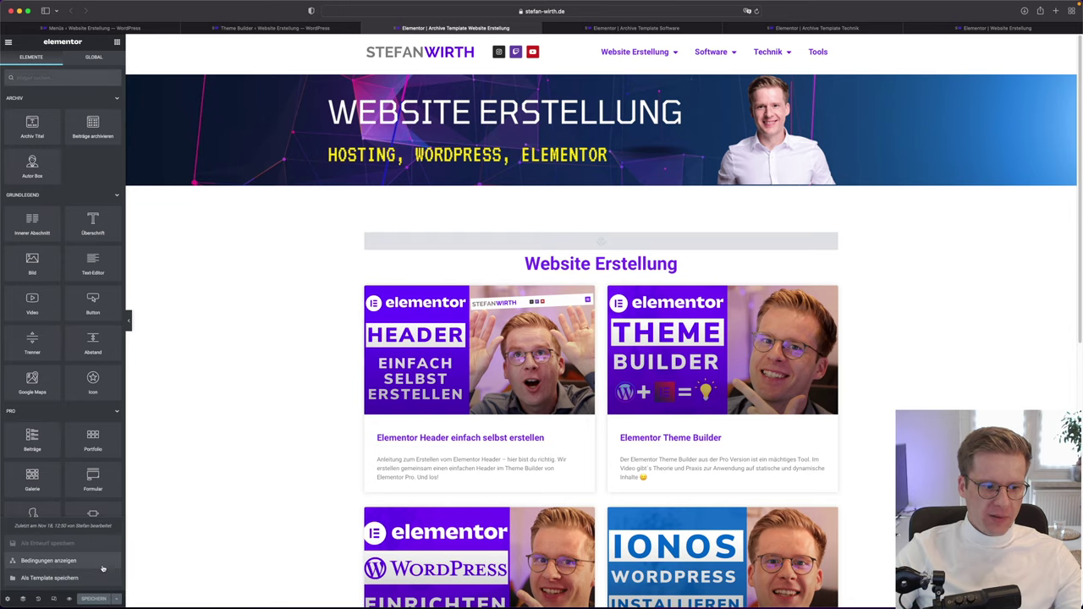
click(48, 560)
click(578, 372)
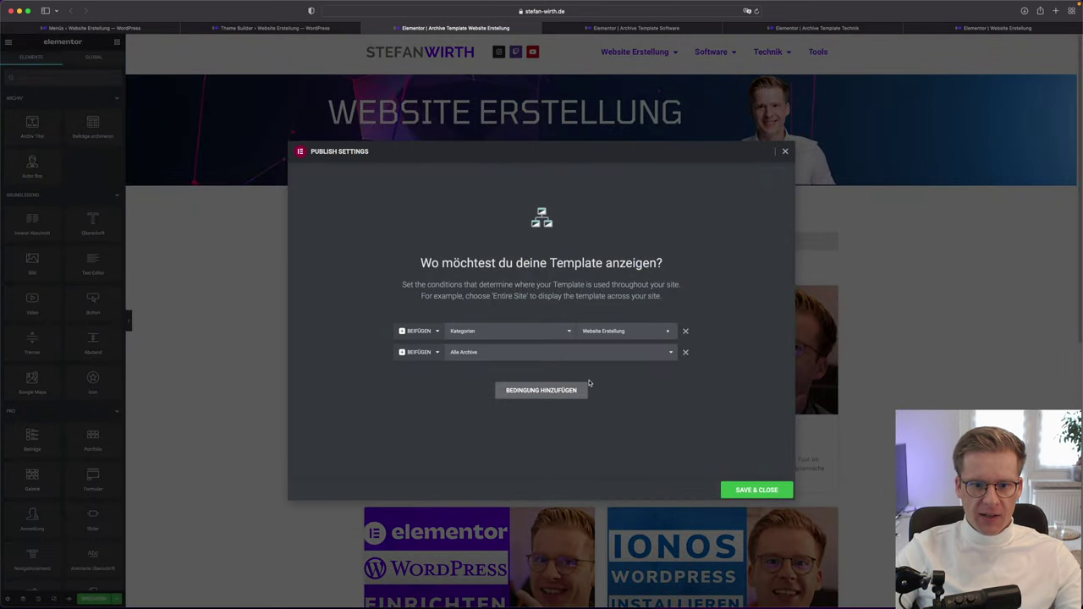
Set the new condition to include Direct Child Kategorie Of with Website Erstellung as the parent category
click(478, 353)
click(493, 403)
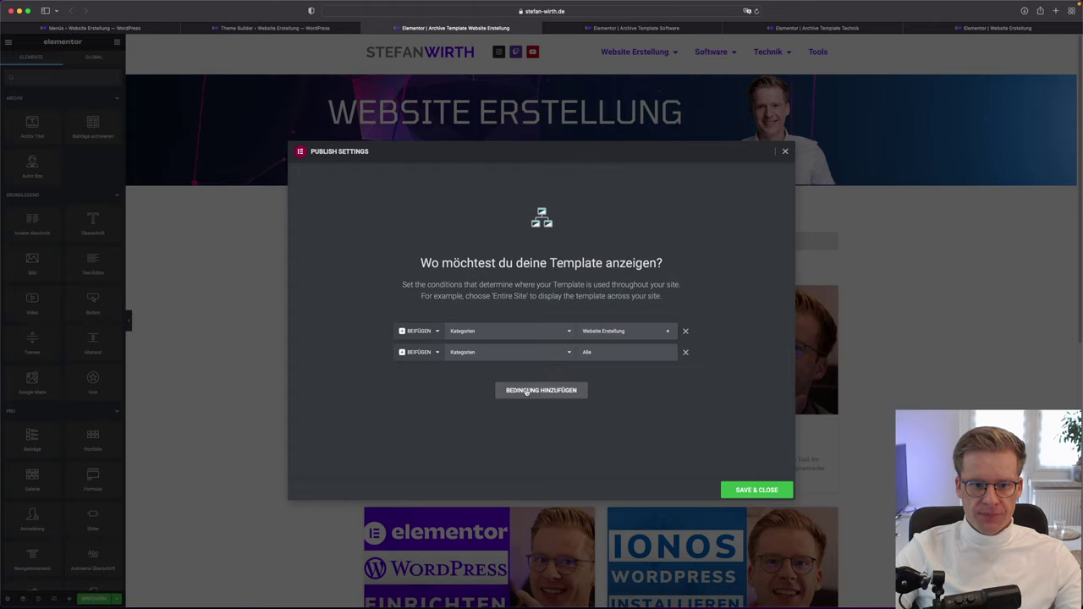
click(601, 357)
click(598, 364)
click(543, 355)
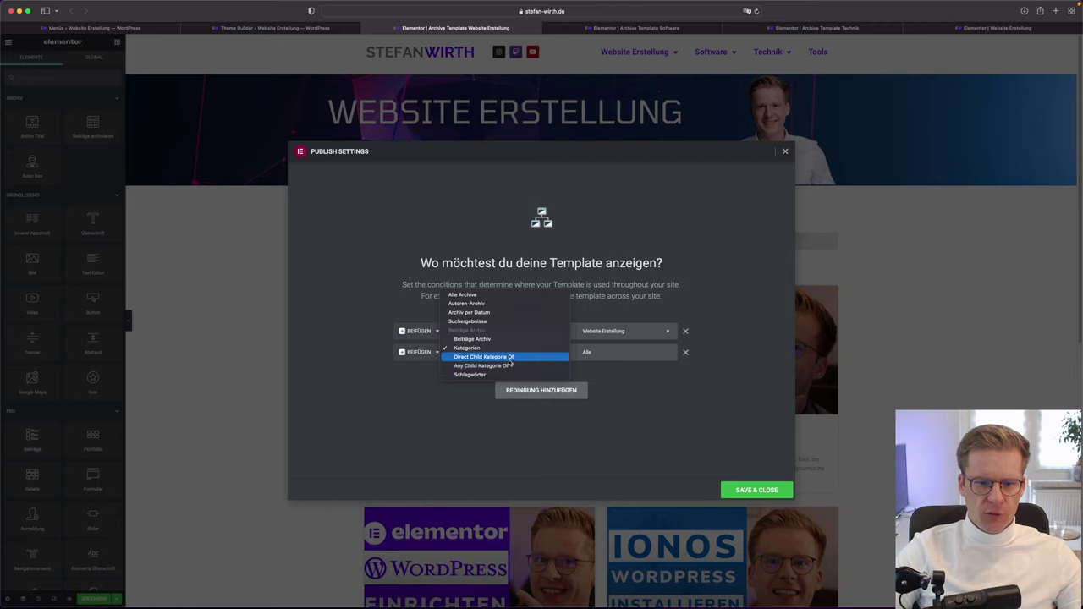
click(535, 363)
click(604, 354)
text(website)
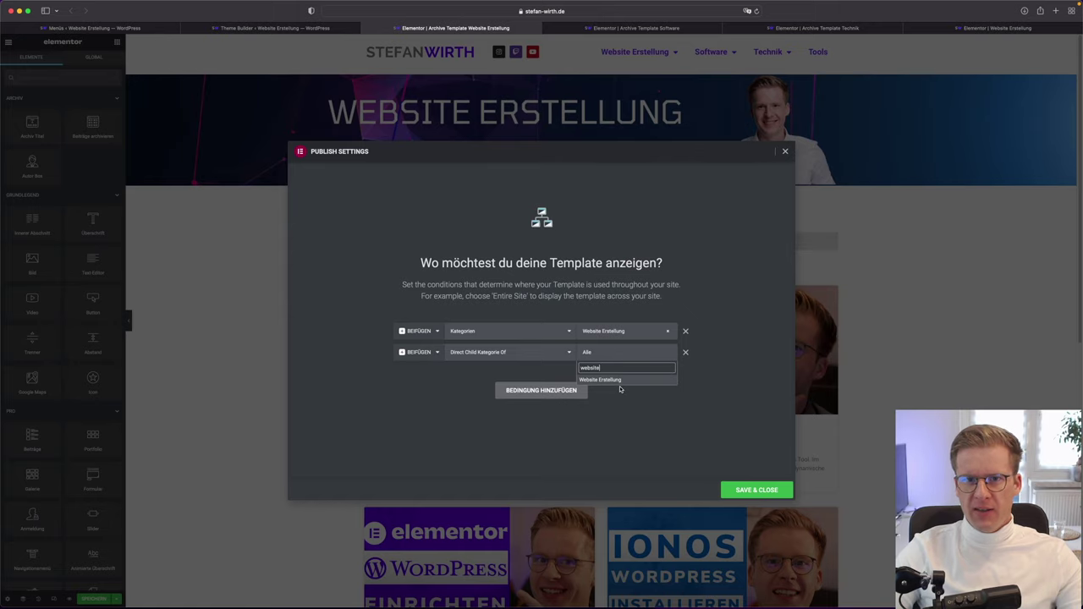
click(626, 381)
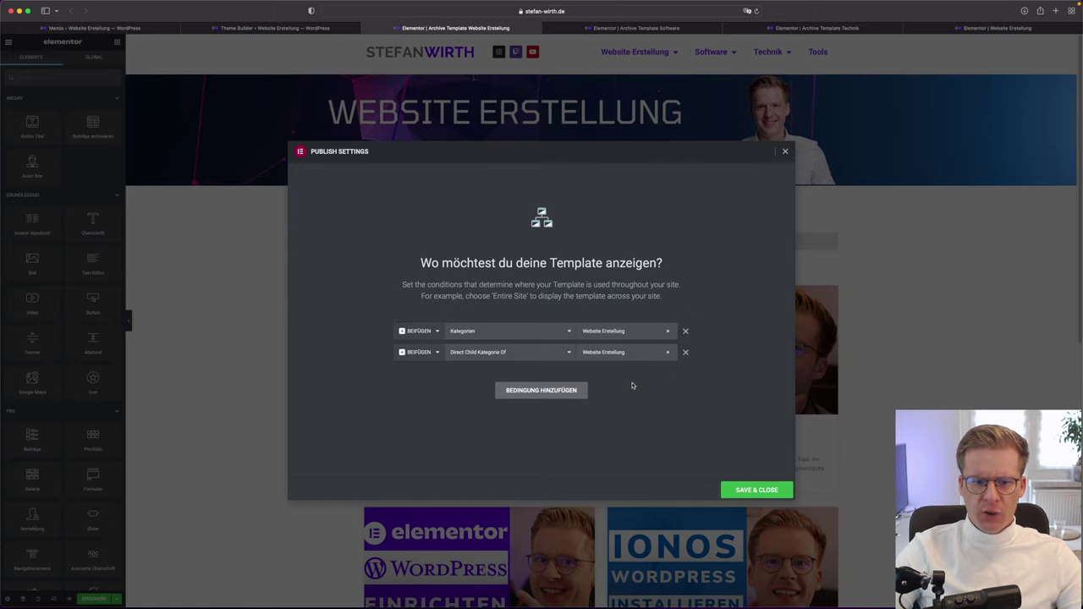
Save the display conditions of Archive Template Website Erstellung and reload the live Elementor category page to check the layout
click(763, 494)
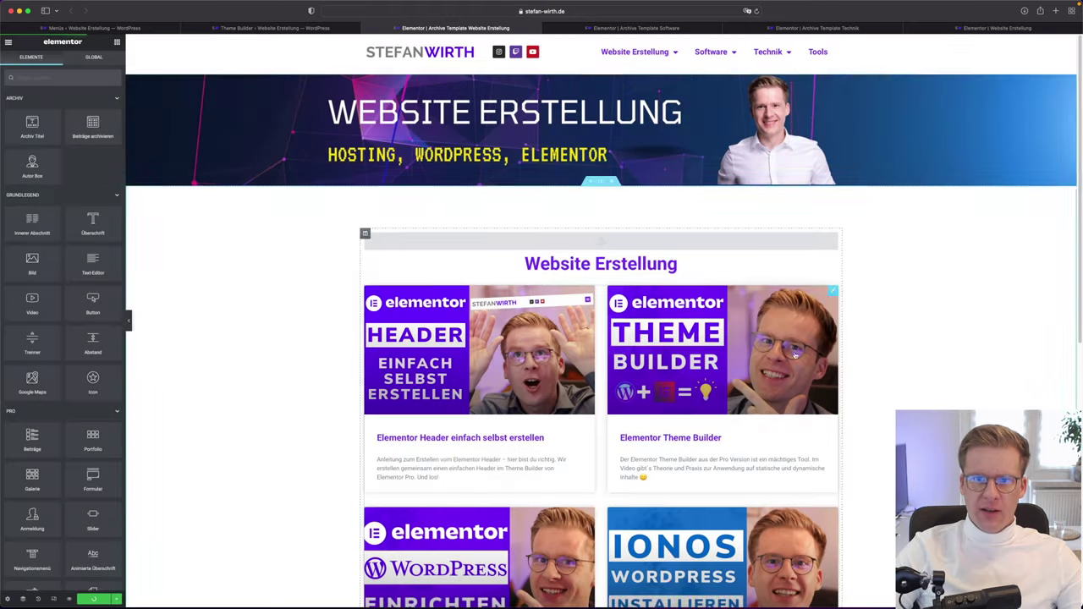
click(996, 28)
click(757, 11)
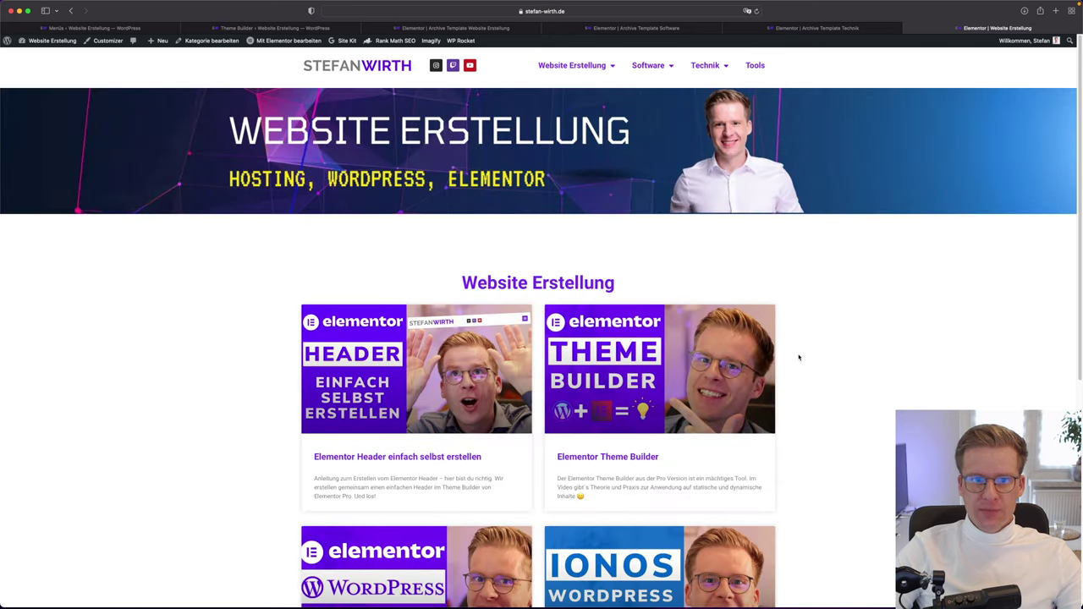
scroll(813, 395, down, 1)
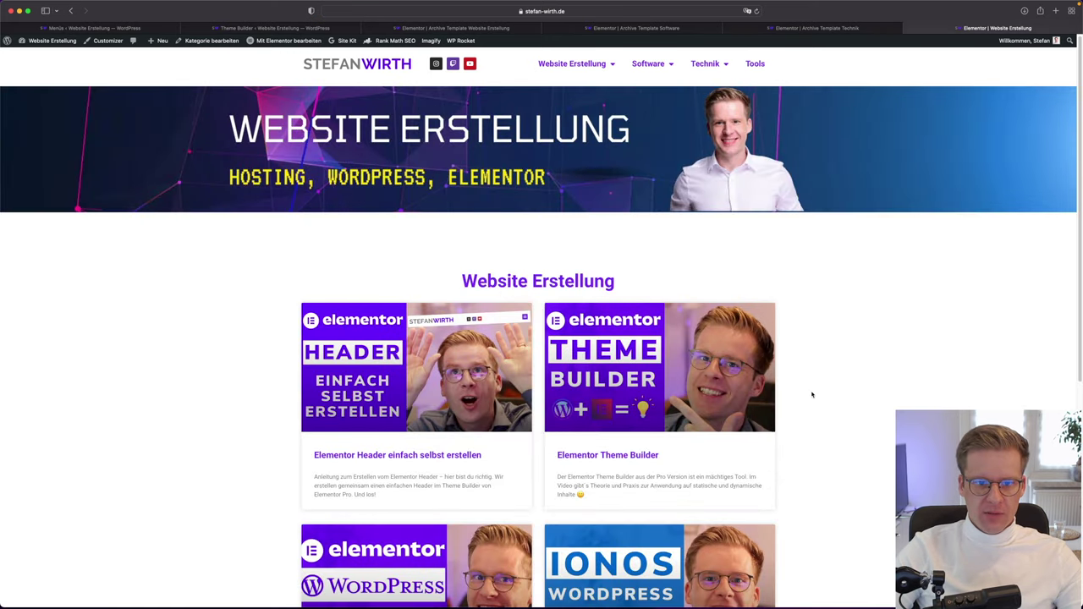
mouse_move(602, 66)
click(555, 121)
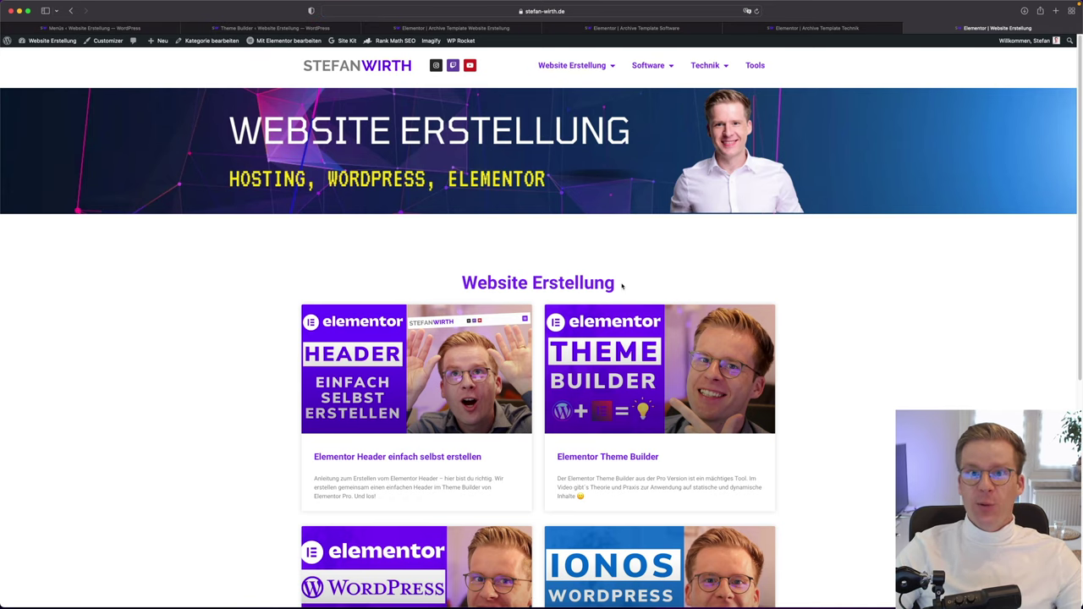
On the live site, view the Software and Technik category pages and the Plugins subcategory page
mouse_move(651, 67)
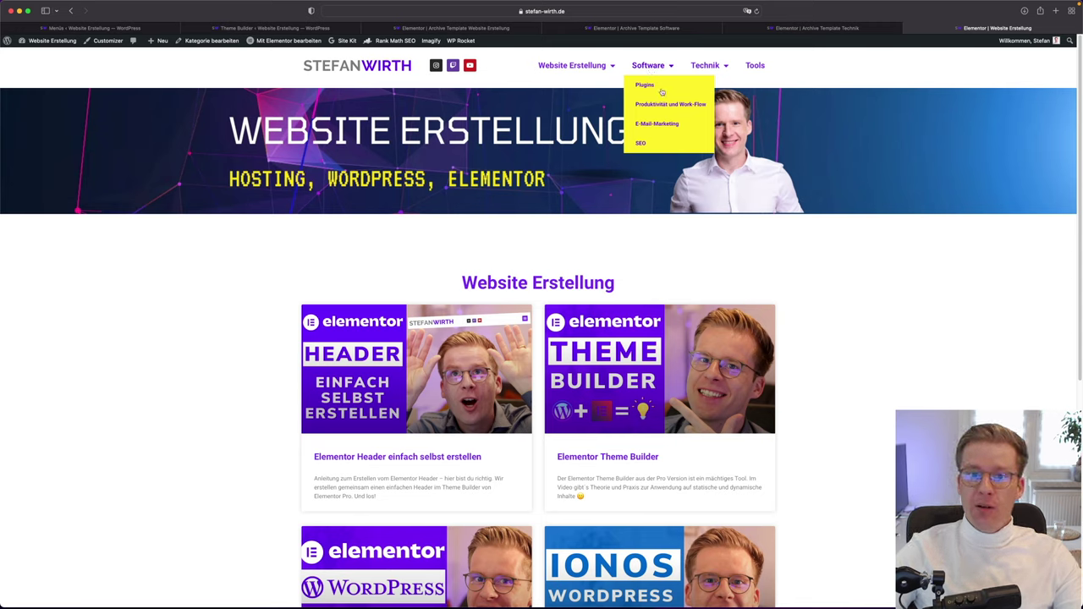
click(652, 67)
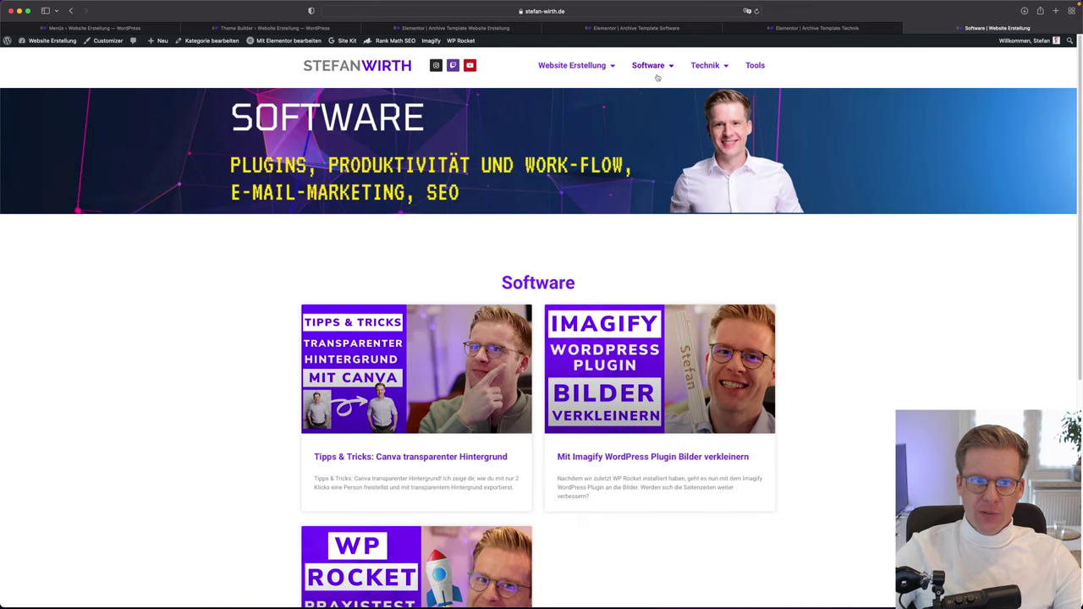
click(705, 67)
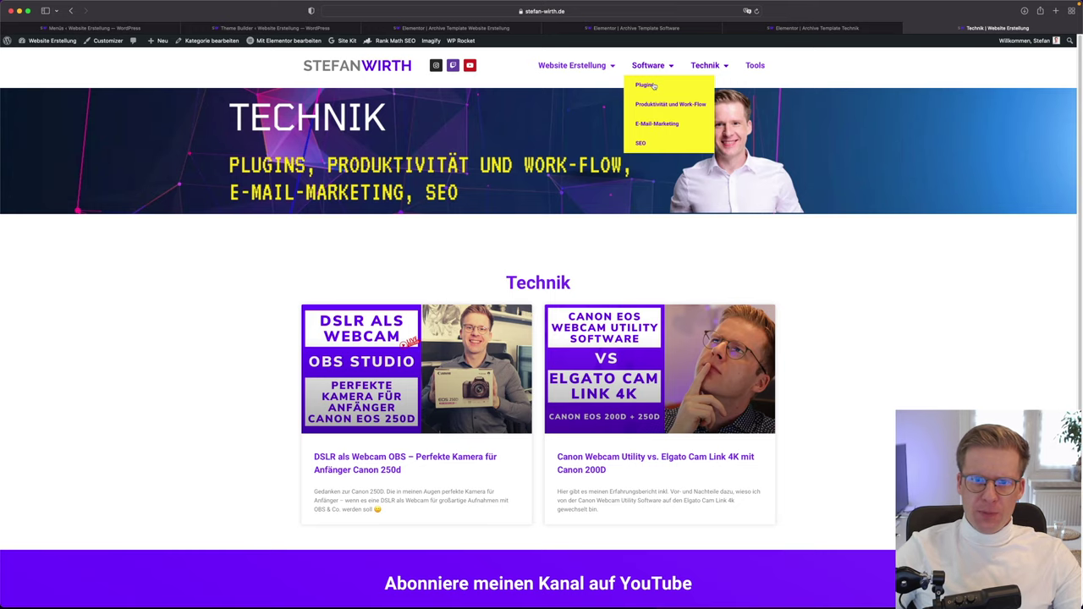
click(650, 85)
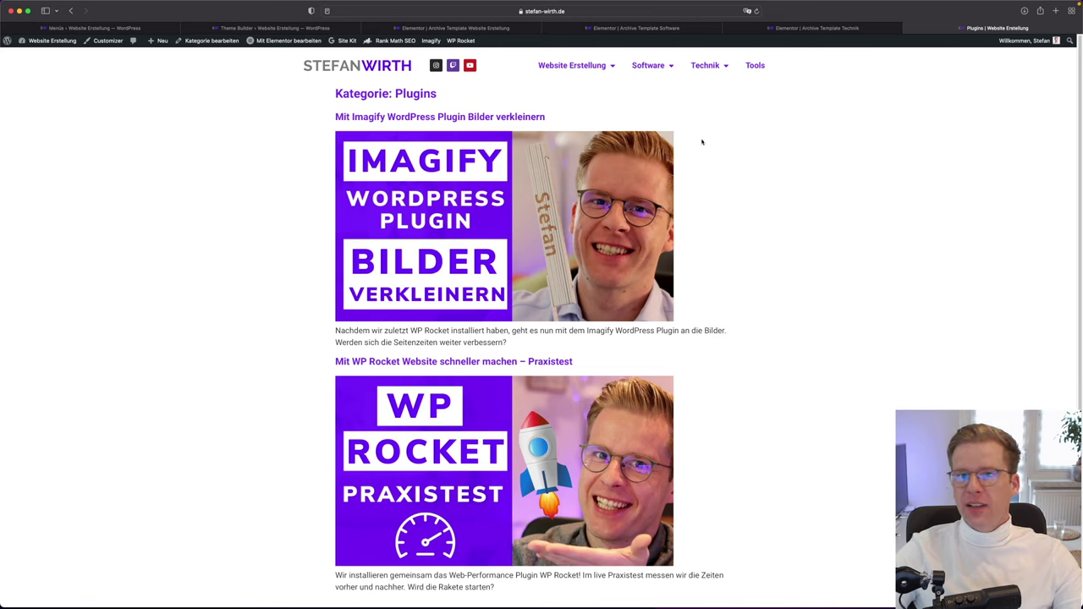
Open the display conditions of Archive Template Software and add another condition
click(397, 29)
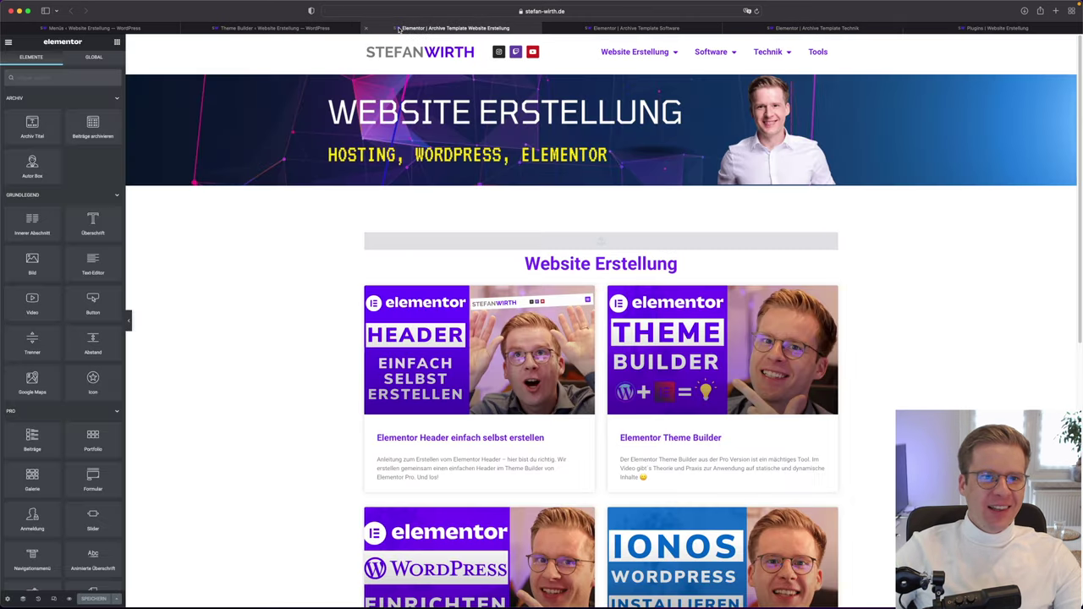
click(598, 29)
click(434, 29)
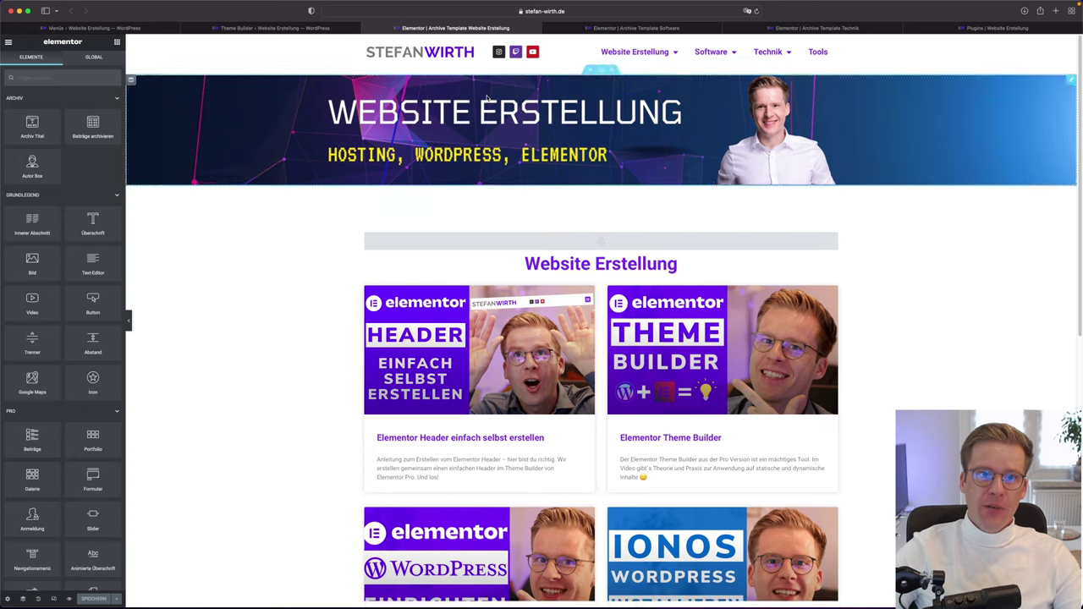
click(664, 29)
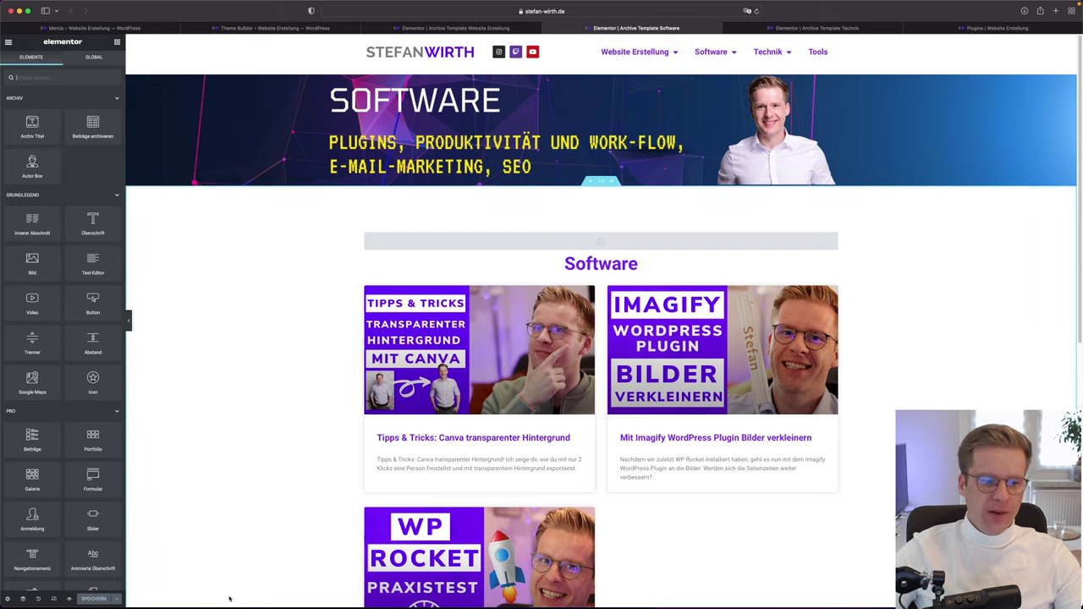
click(118, 599)
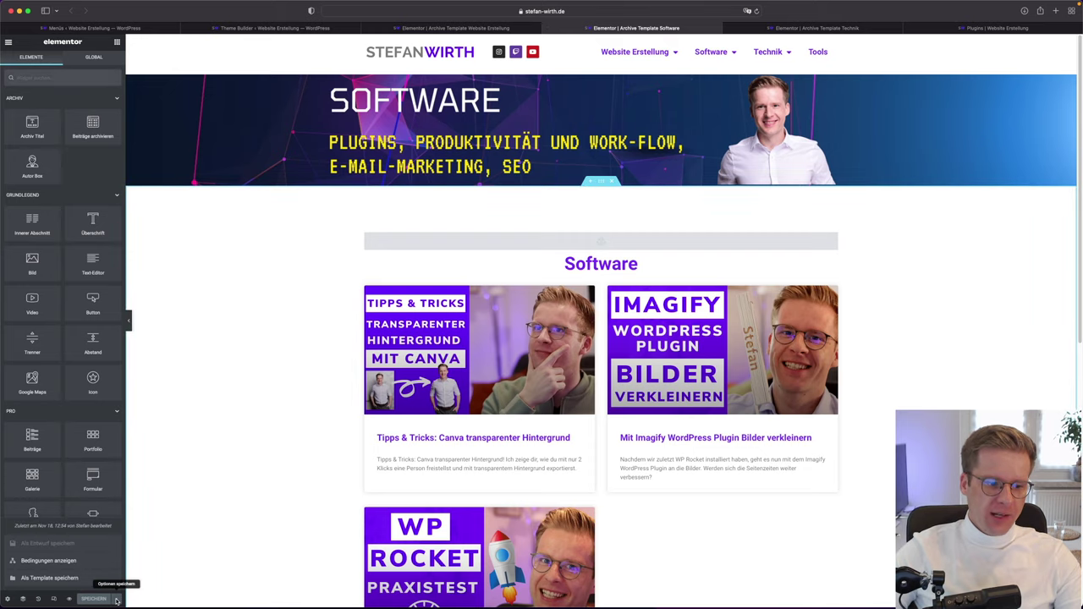
click(119, 599)
click(119, 599)
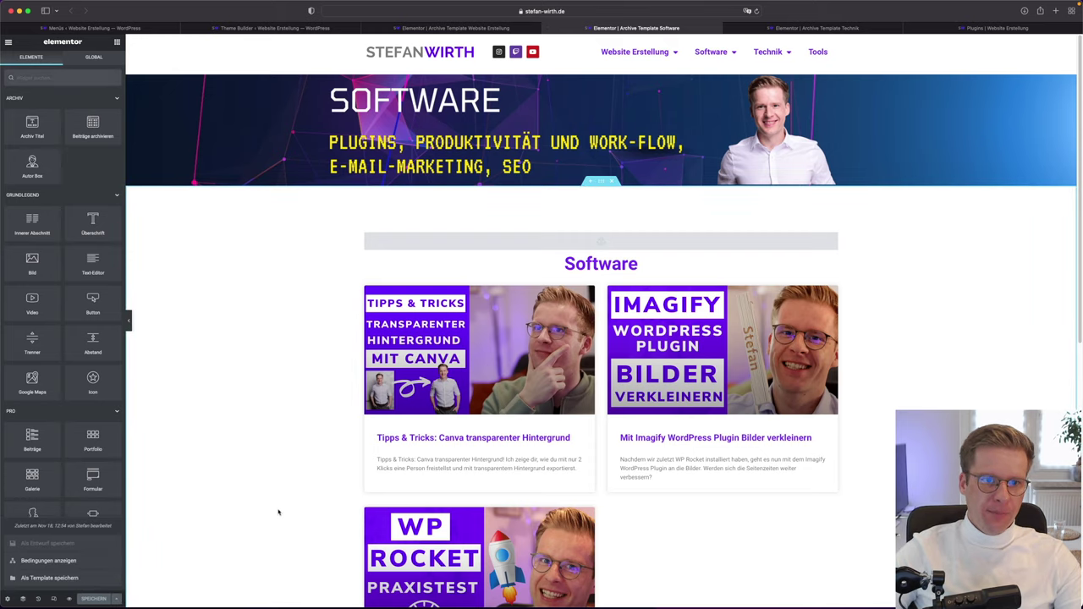
scroll(309, 498, down, 1)
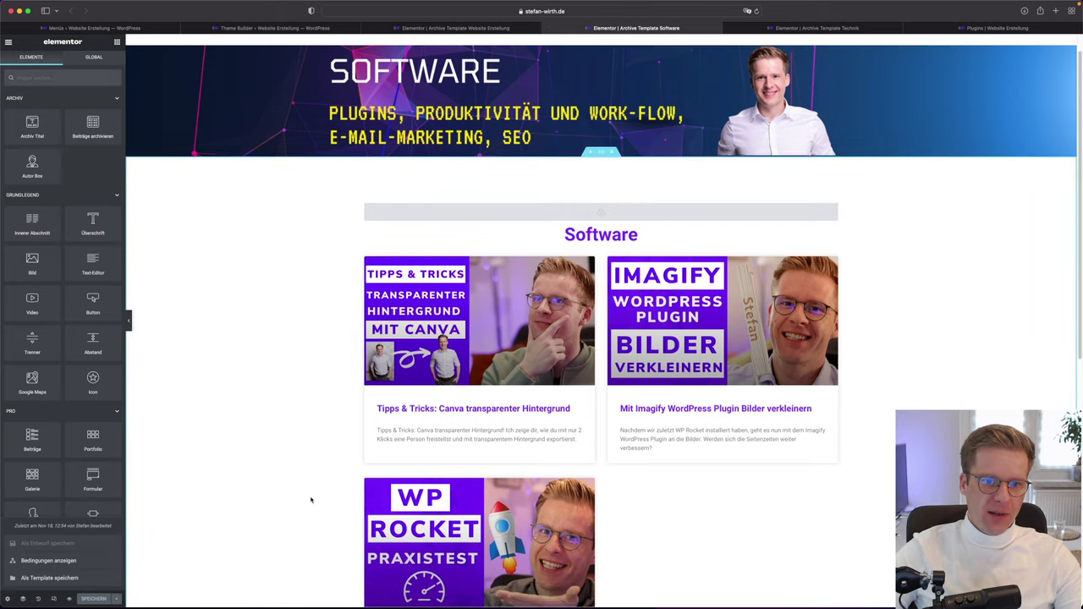
click(76, 561)
click(543, 370)
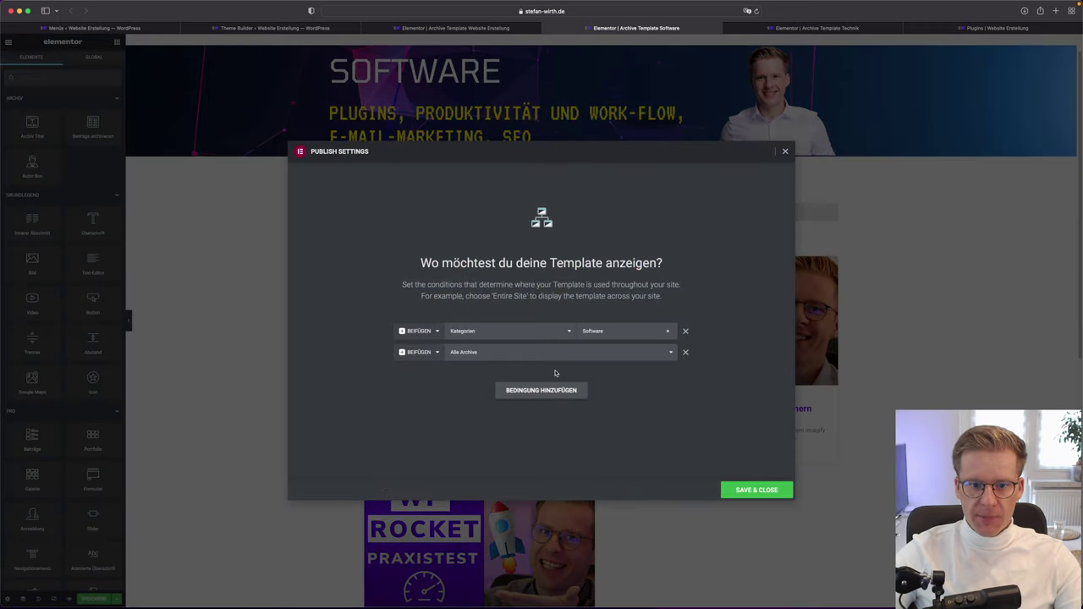
Set the new condition to include Direct Child Kategorie Of with Software as the parent category, and save the conditions
click(460, 358)
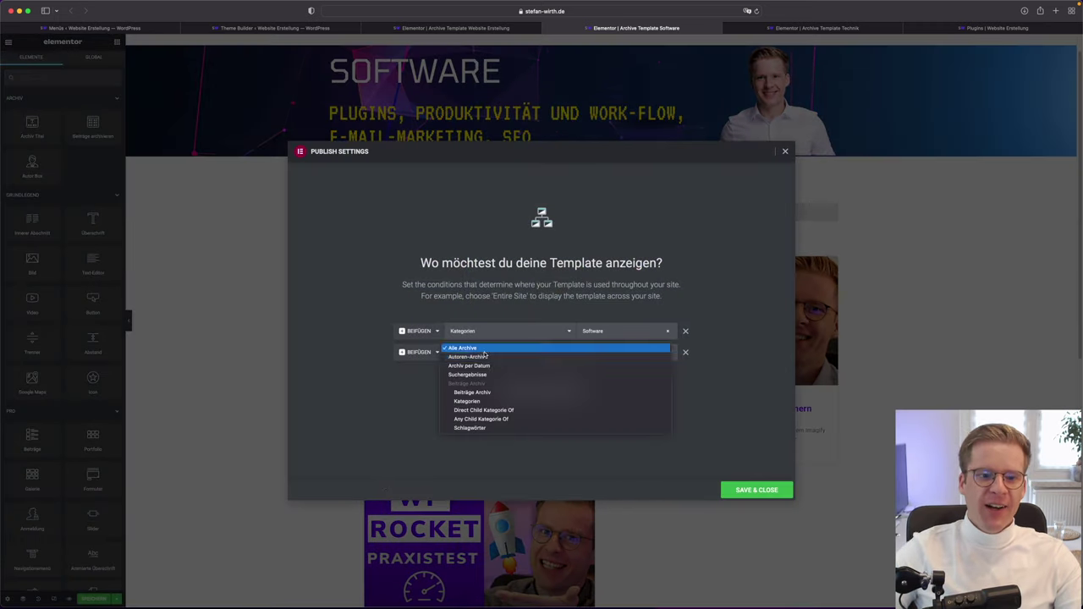
click(495, 410)
click(622, 352)
text(software)
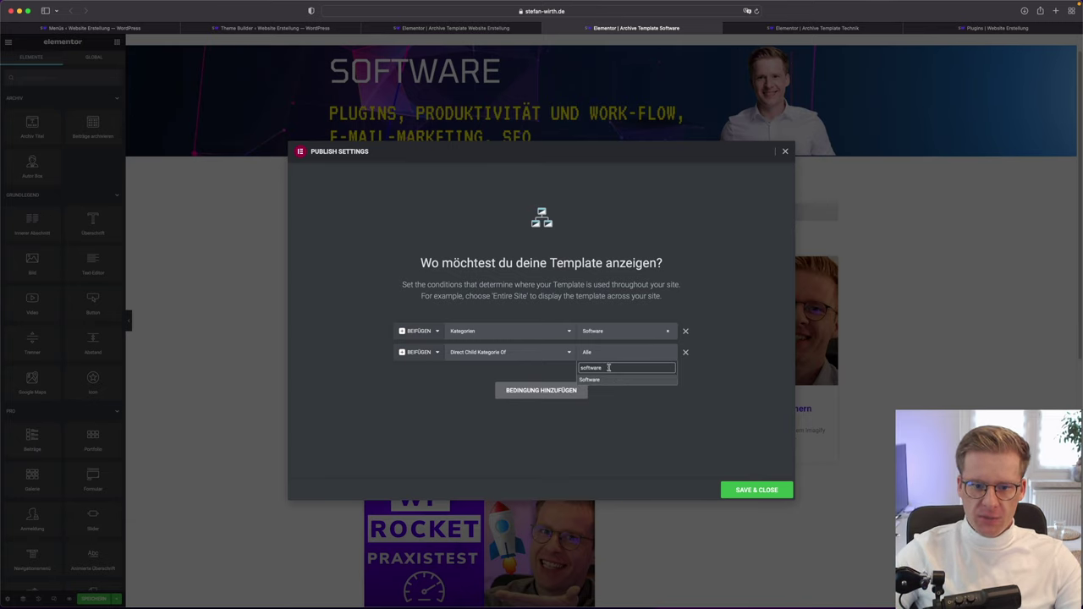
click(594, 381)
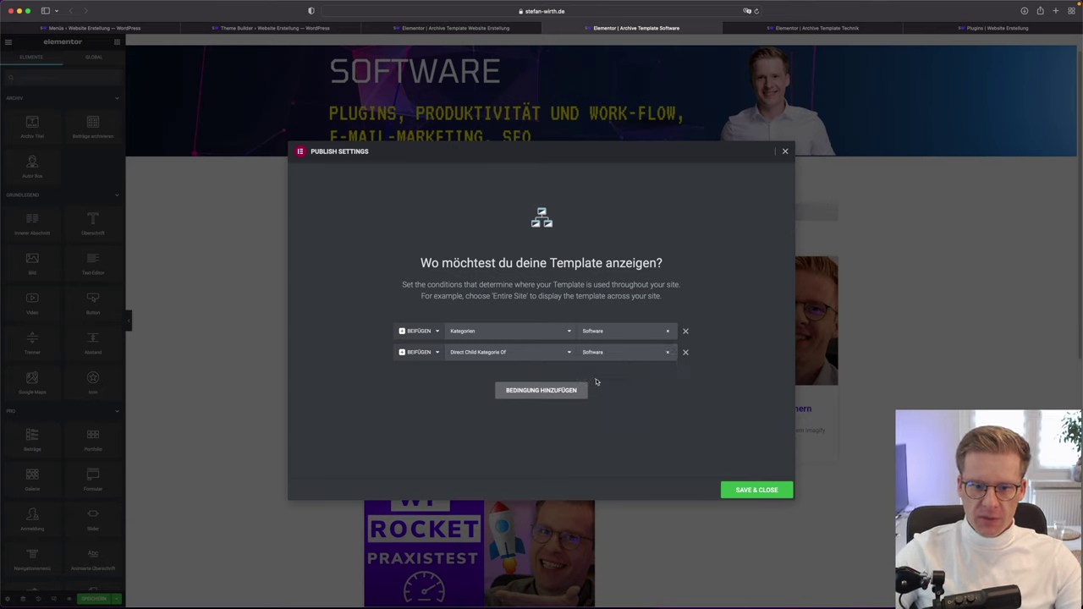
click(758, 490)
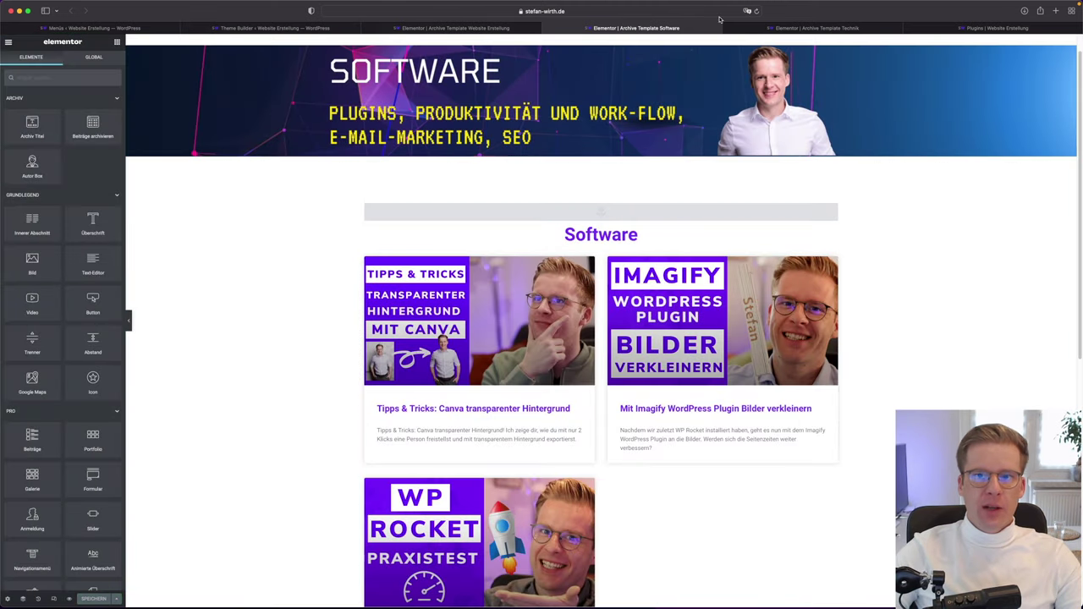
Open the display conditions of Archive Template Technik and add another condition
click(836, 30)
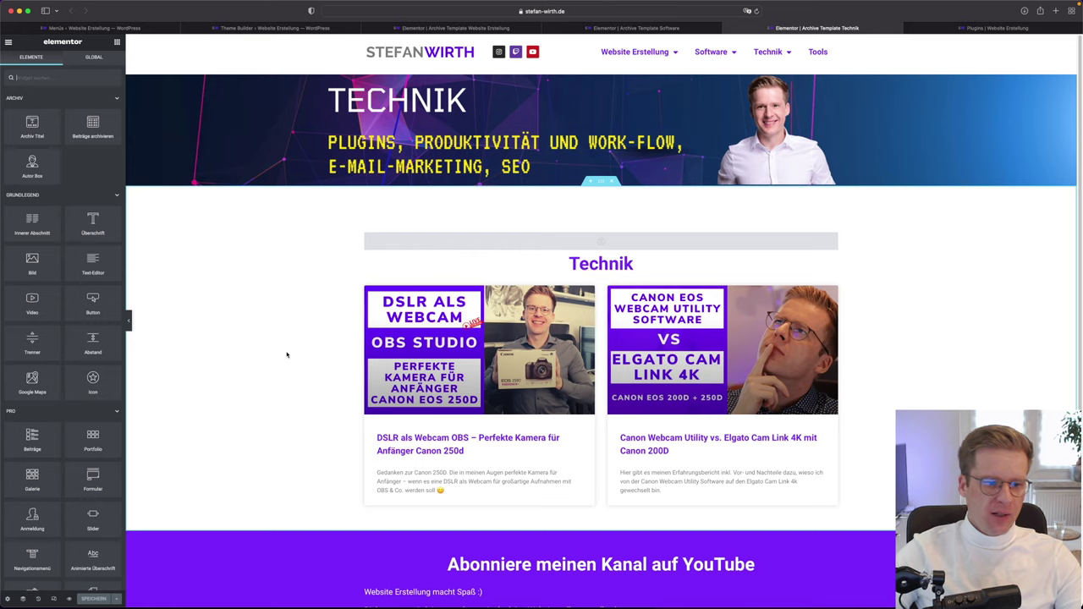
click(117, 601)
click(48, 560)
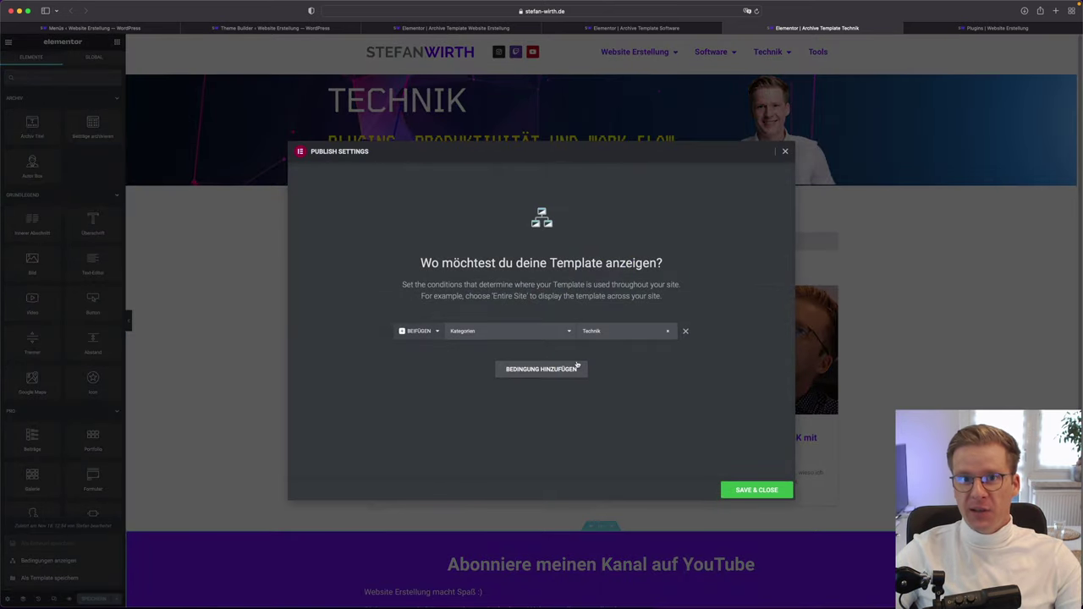
click(552, 373)
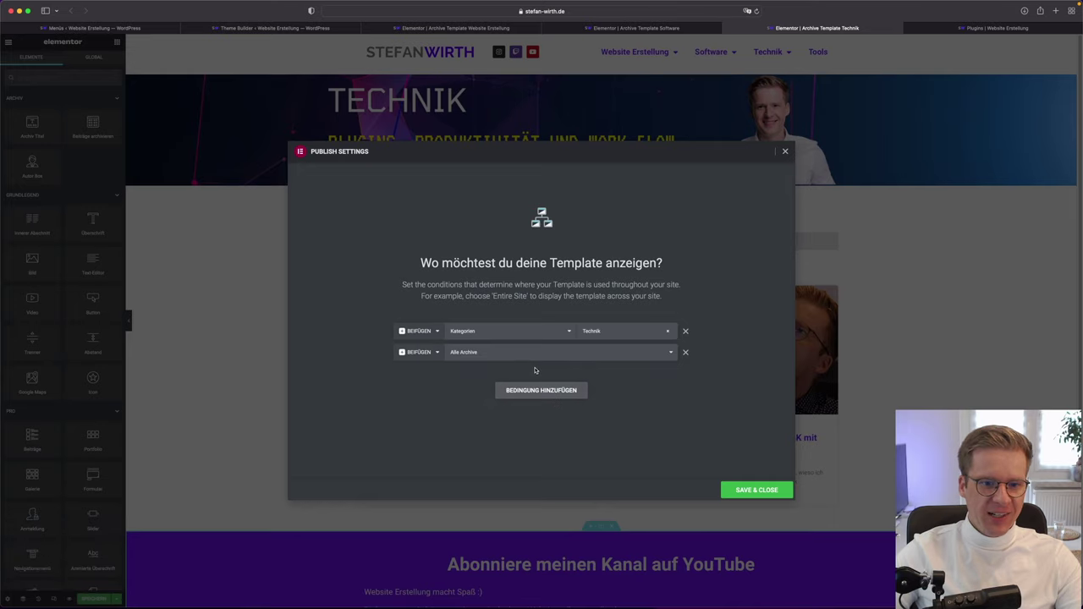
Save the new condition as Direct Child Kategorie Of with Technik as the parent category, and reload the live Plugins category page
click(473, 354)
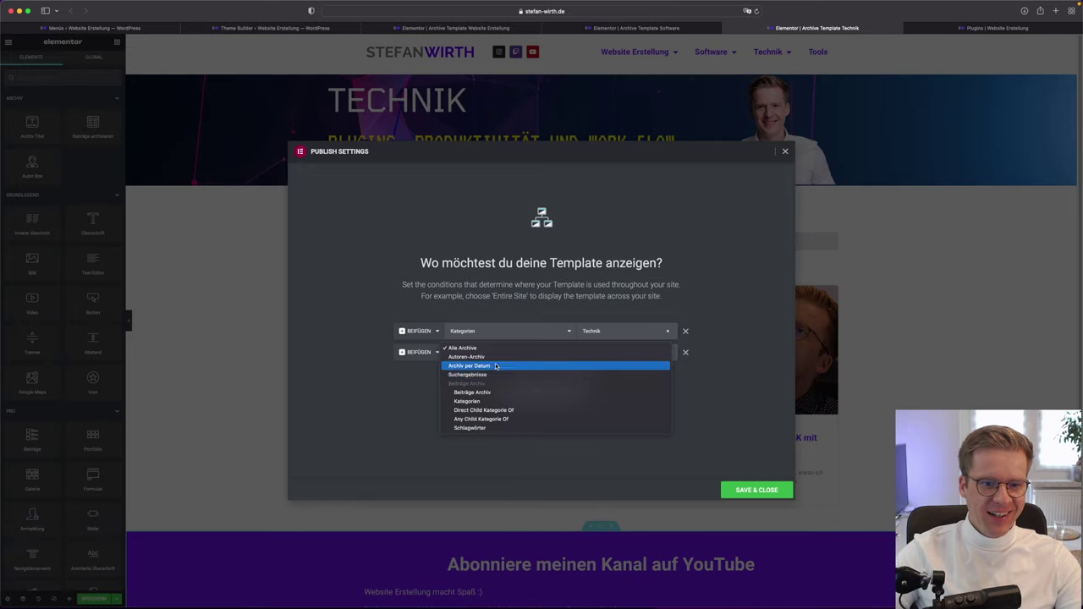
click(497, 409)
click(612, 354)
text(technik)
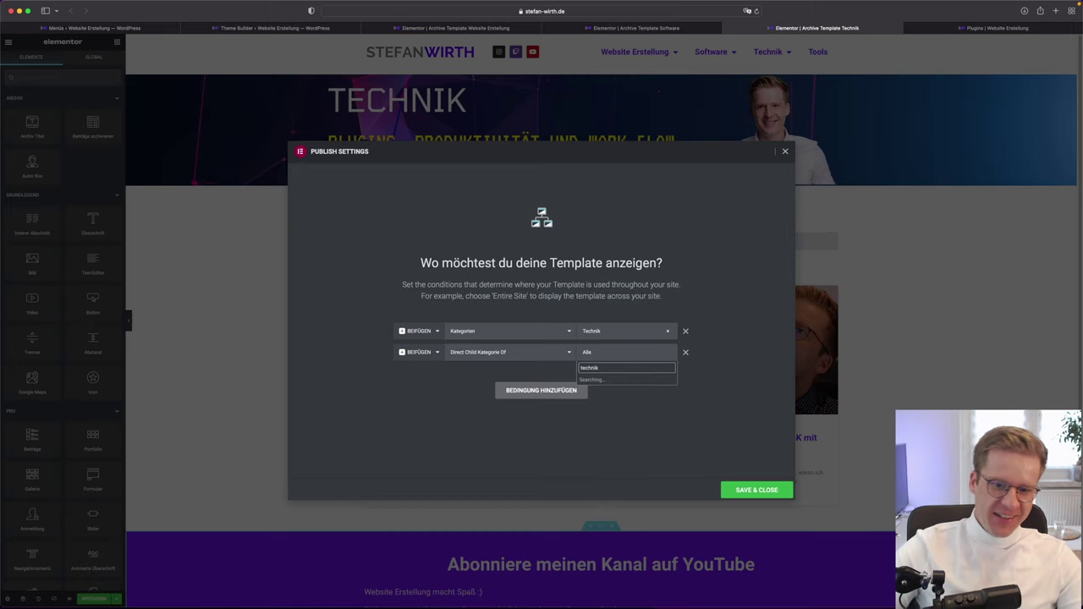
click(604, 380)
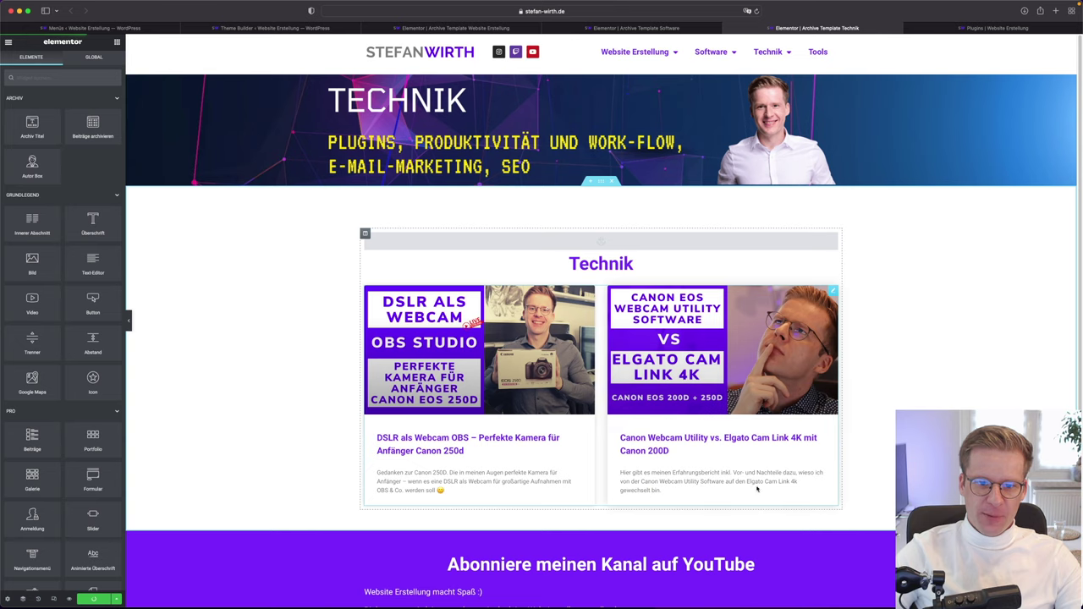
click(964, 28)
click(757, 11)
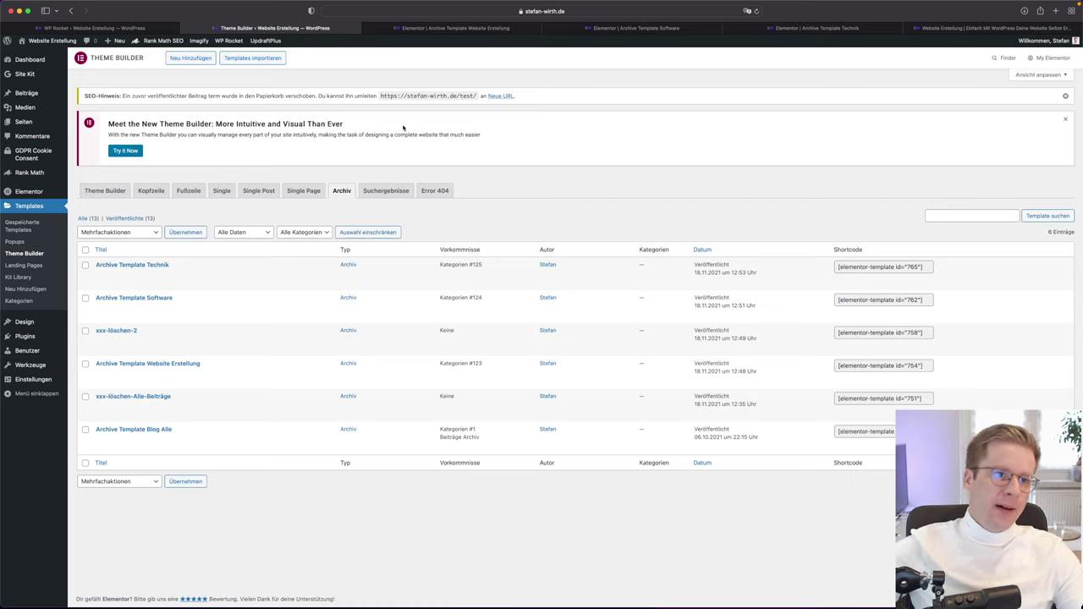
List the header templates in the Theme Builder and open Header Template for editing with Elementor
click(159, 29)
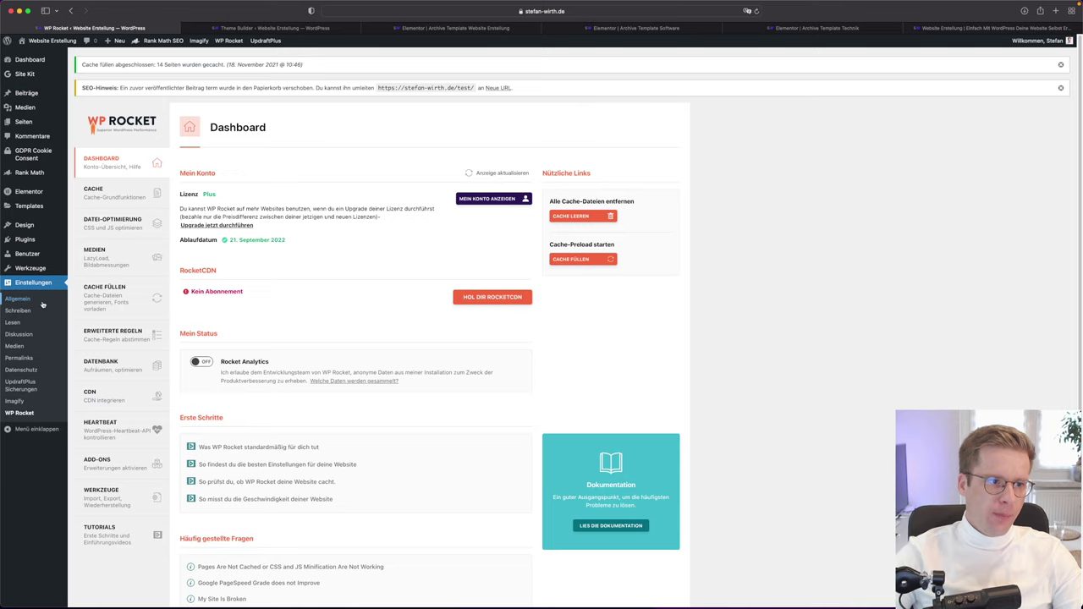
mouse_move(36, 215)
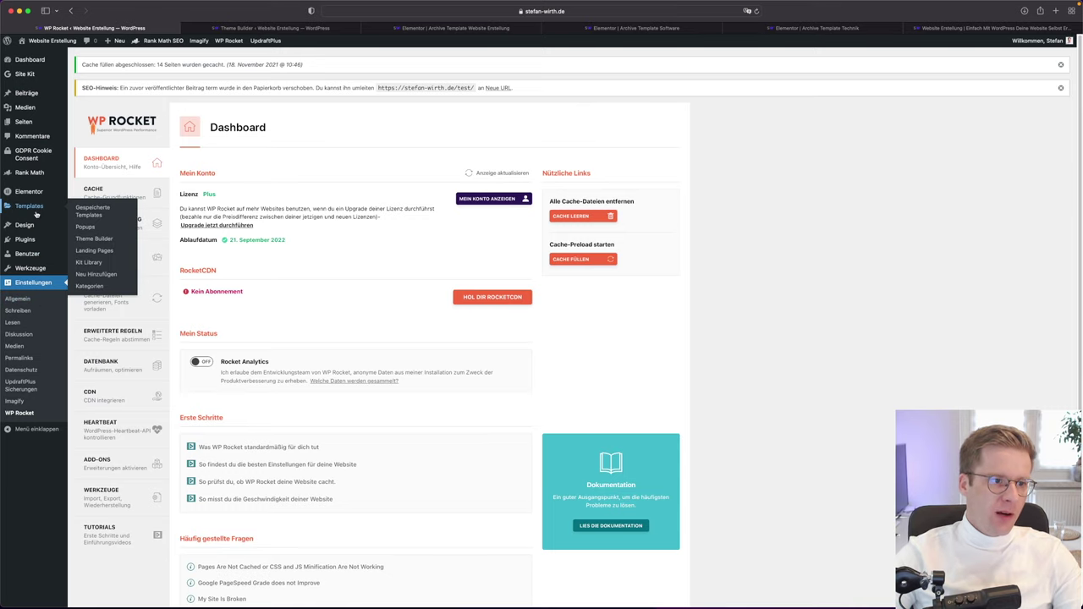
click(100, 240)
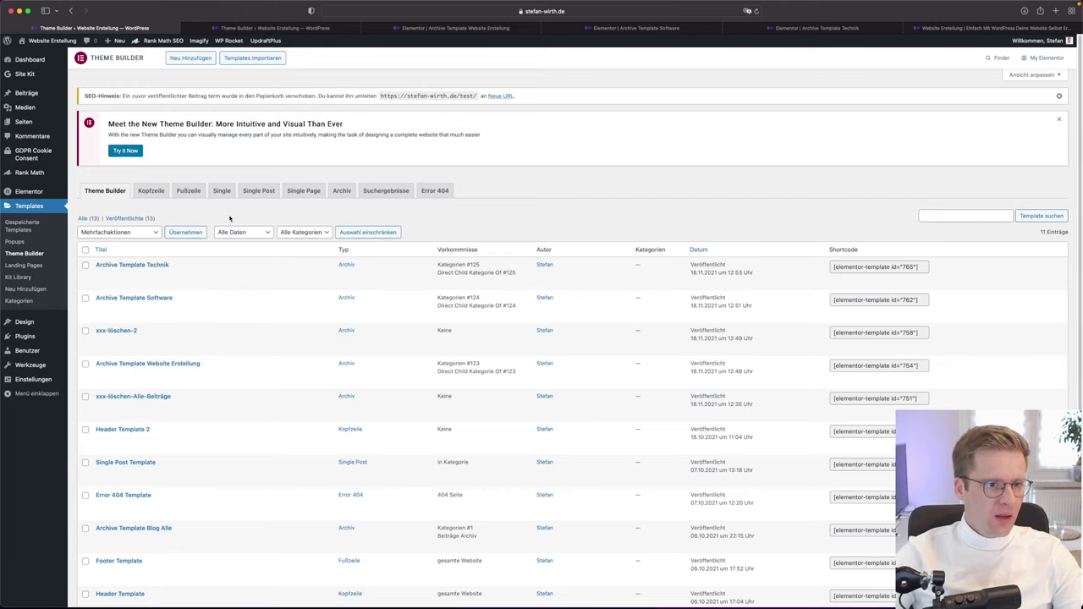
click(157, 192)
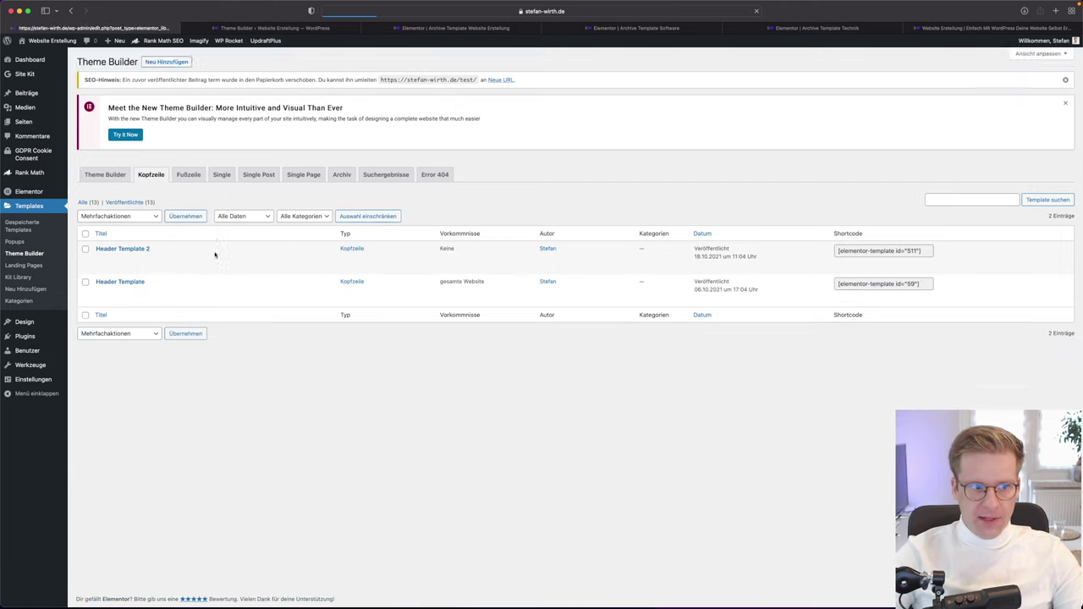
click(154, 316)
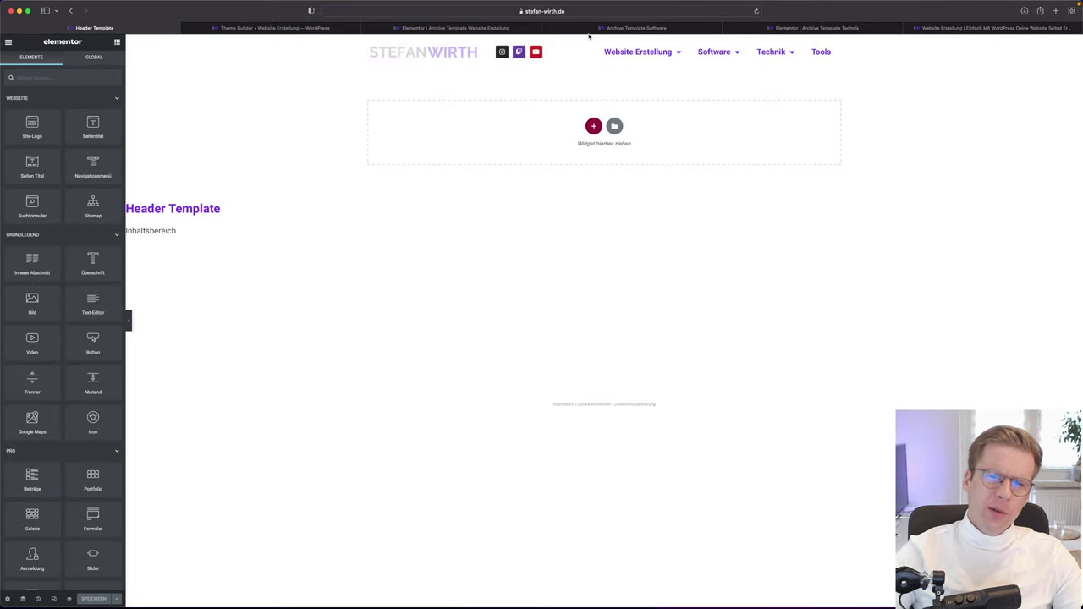
Preview the header in responsive tablet view, try the hamburger menu and the Website Erstellung submenu, and switch to the mobile view
click(53, 599)
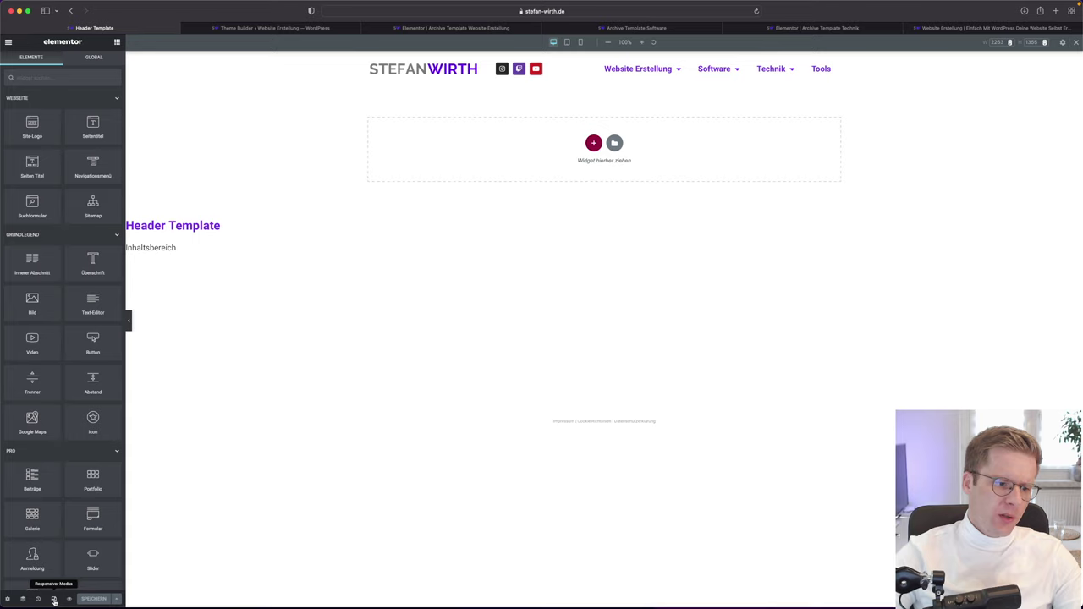
click(567, 42)
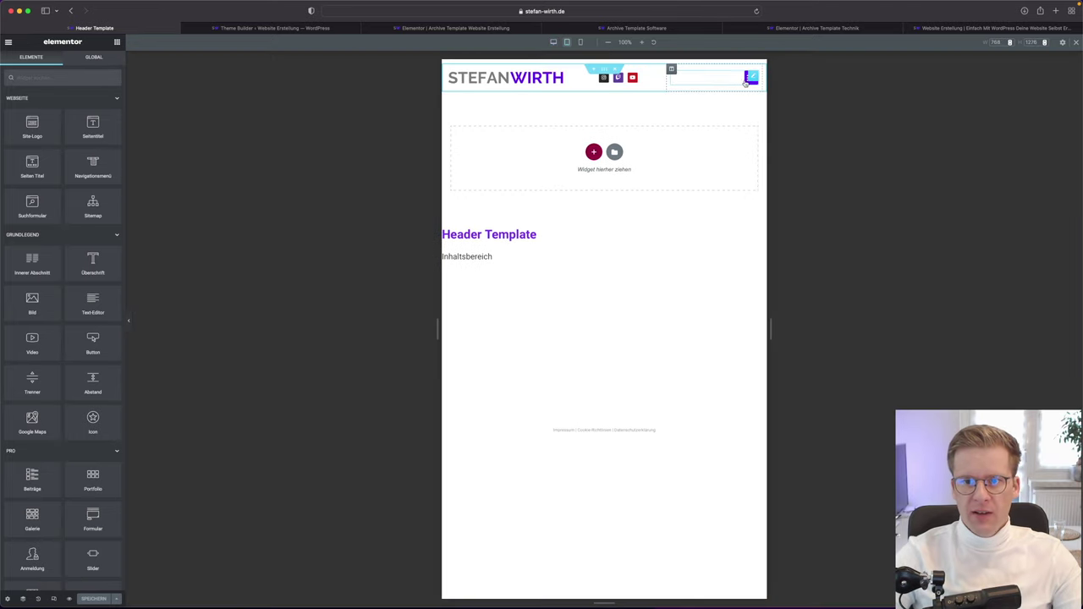
click(746, 80)
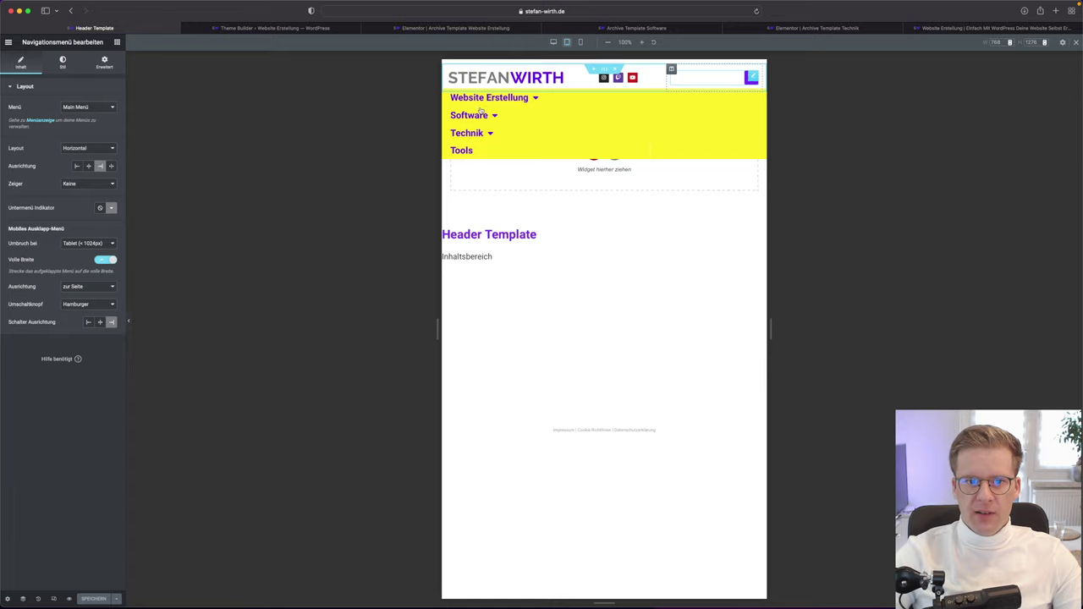
click(535, 98)
click(536, 98)
click(580, 42)
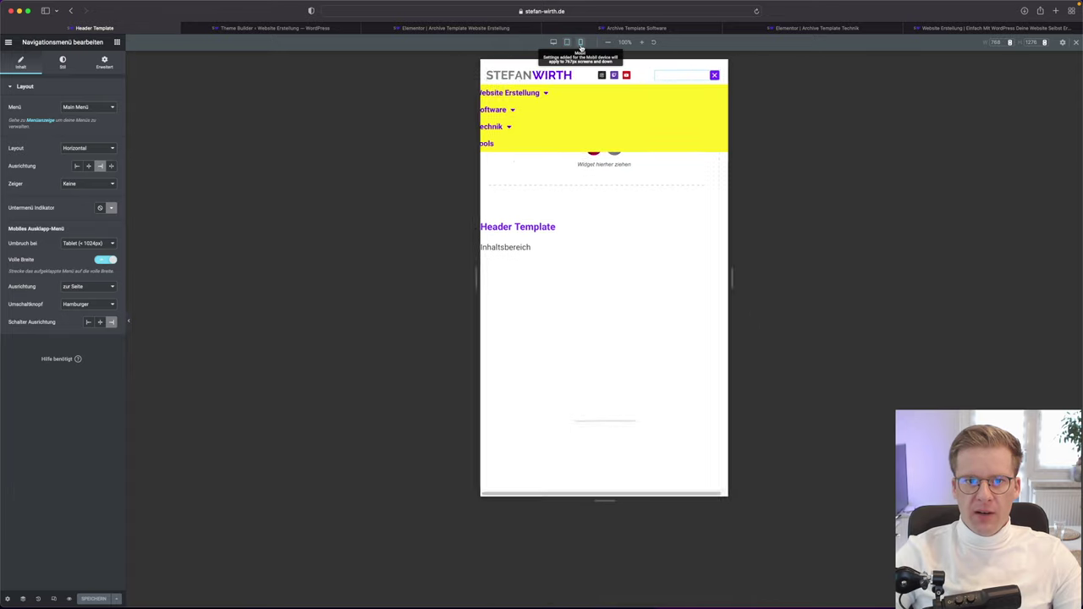
Check the expanded menu in mobile view, then set the Aufklappen typography size to 18 px in tablet view
click(606, 90)
click(608, 93)
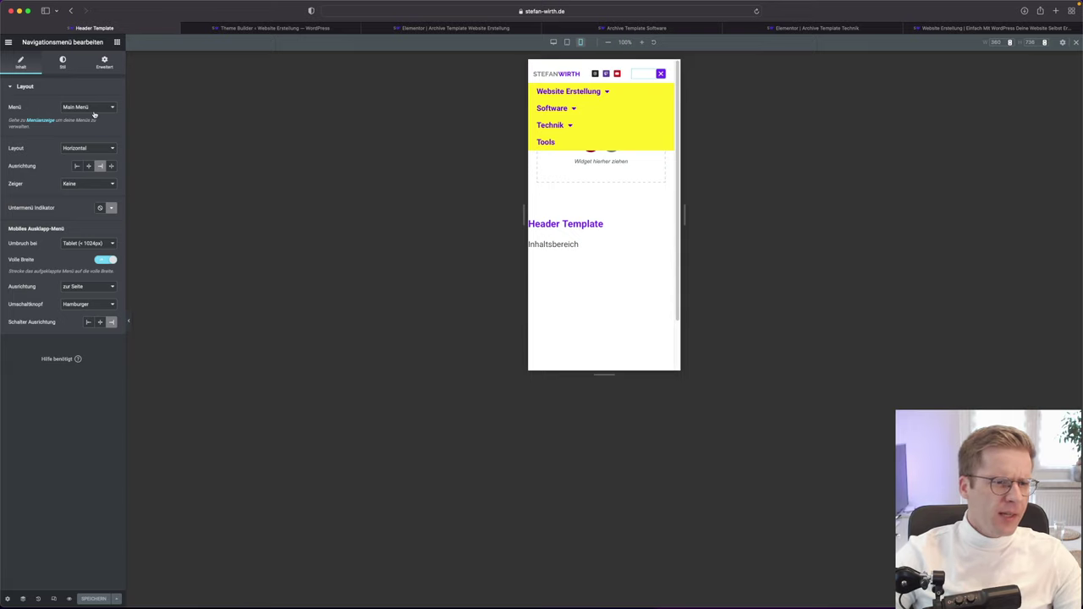
click(605, 93)
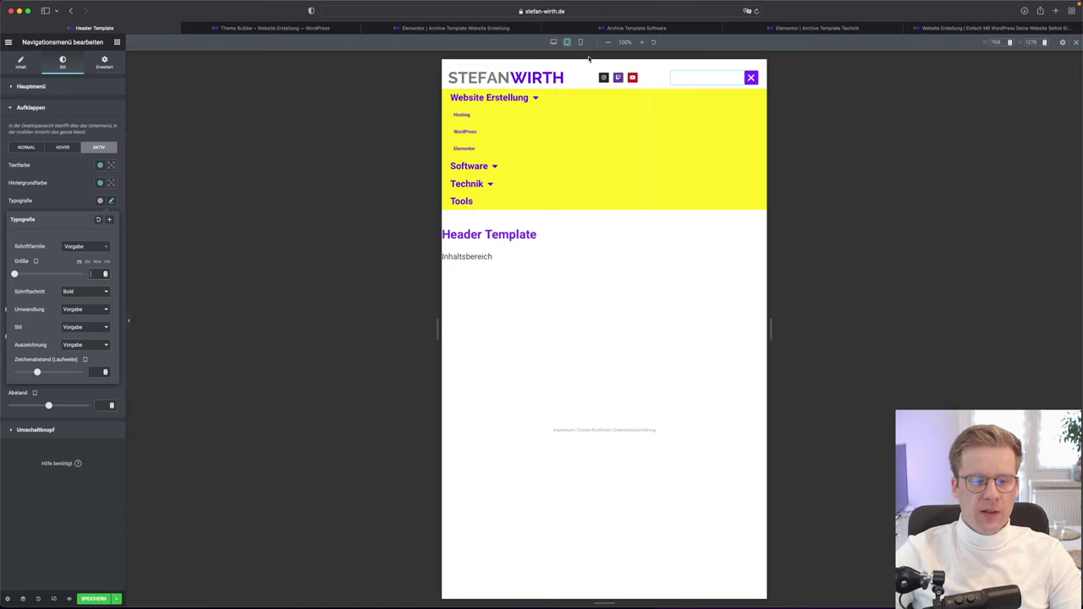
click(568, 42)
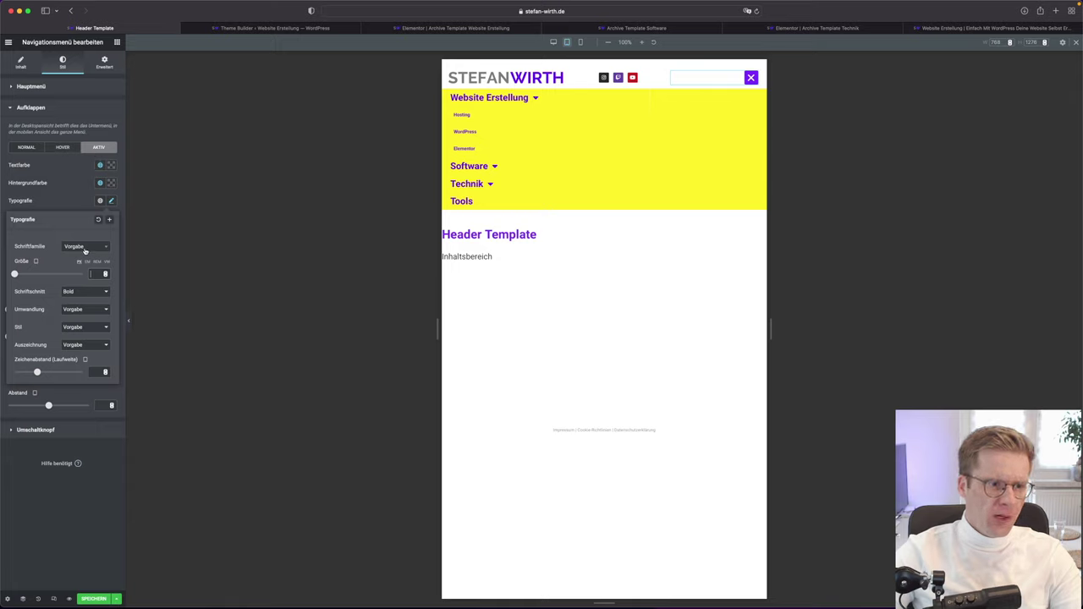
click(88, 275)
text(18)
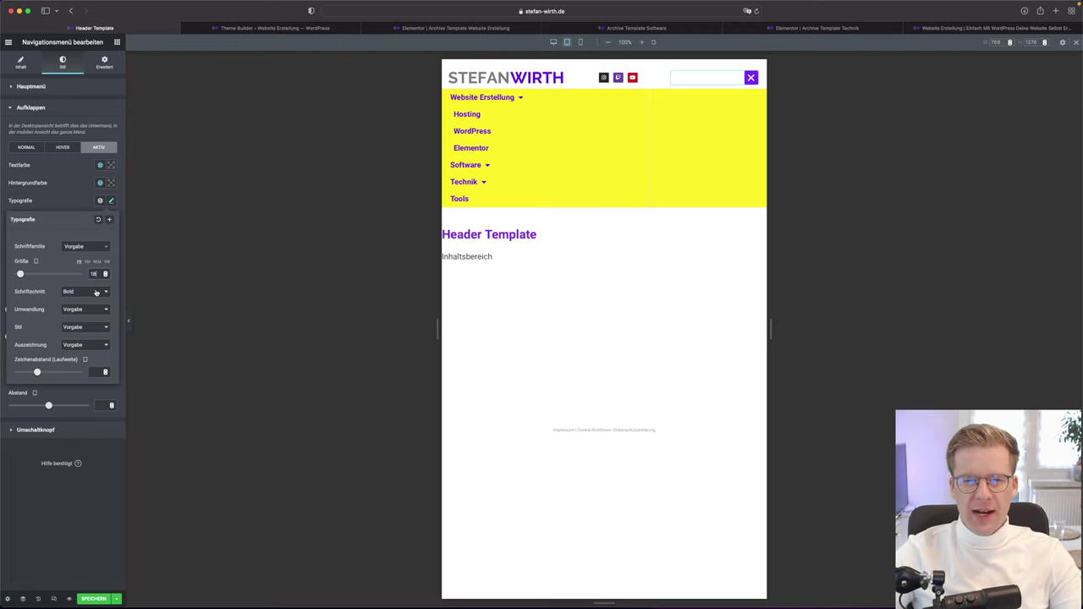
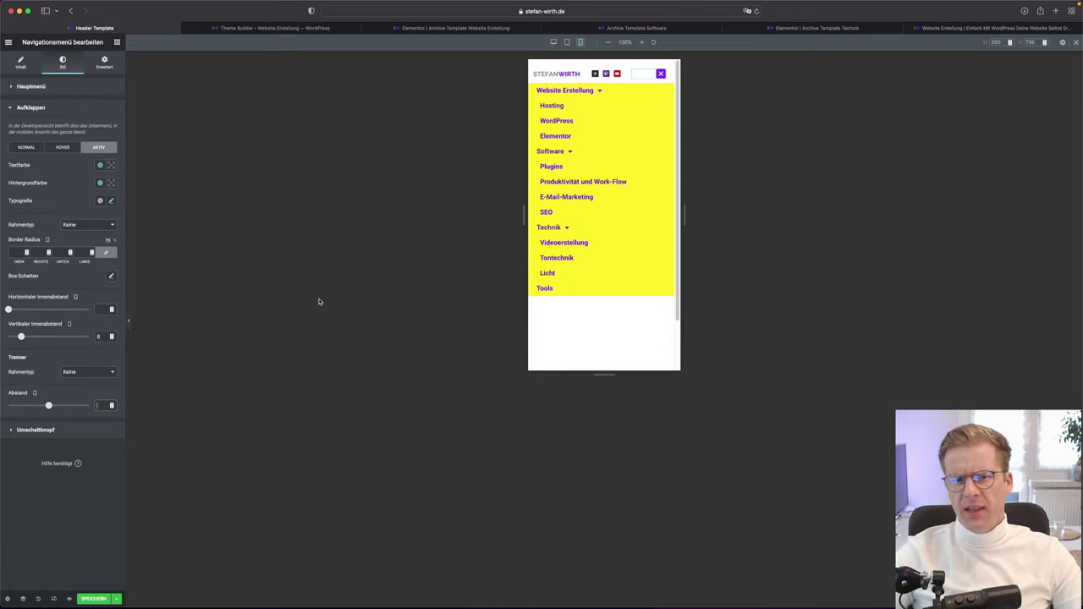
Check the expanded menu in tablet view, return to desktop view and save the header template
click(566, 42)
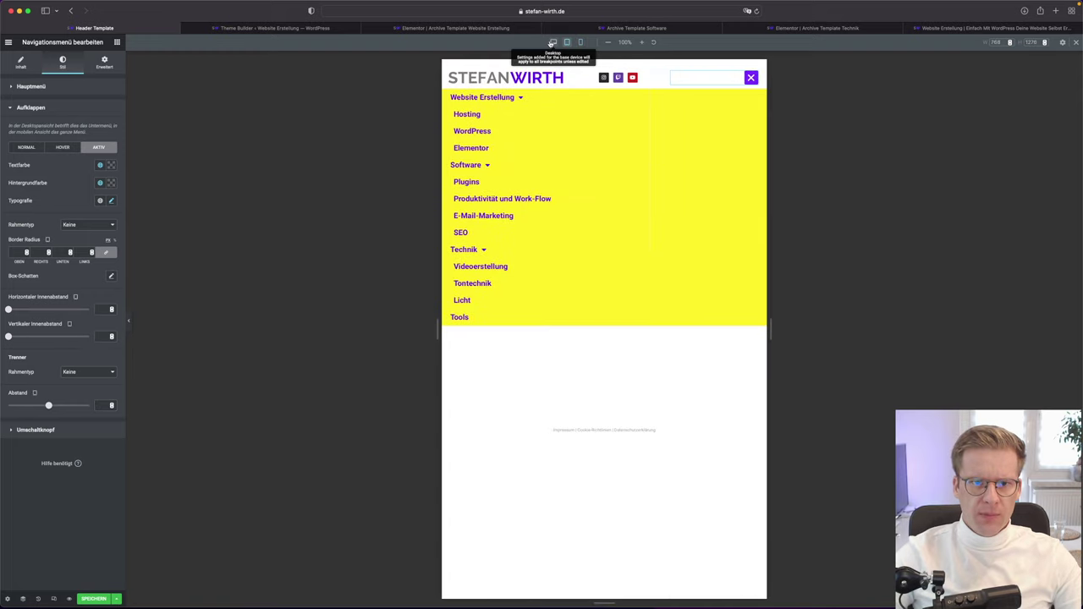
click(551, 43)
click(94, 598)
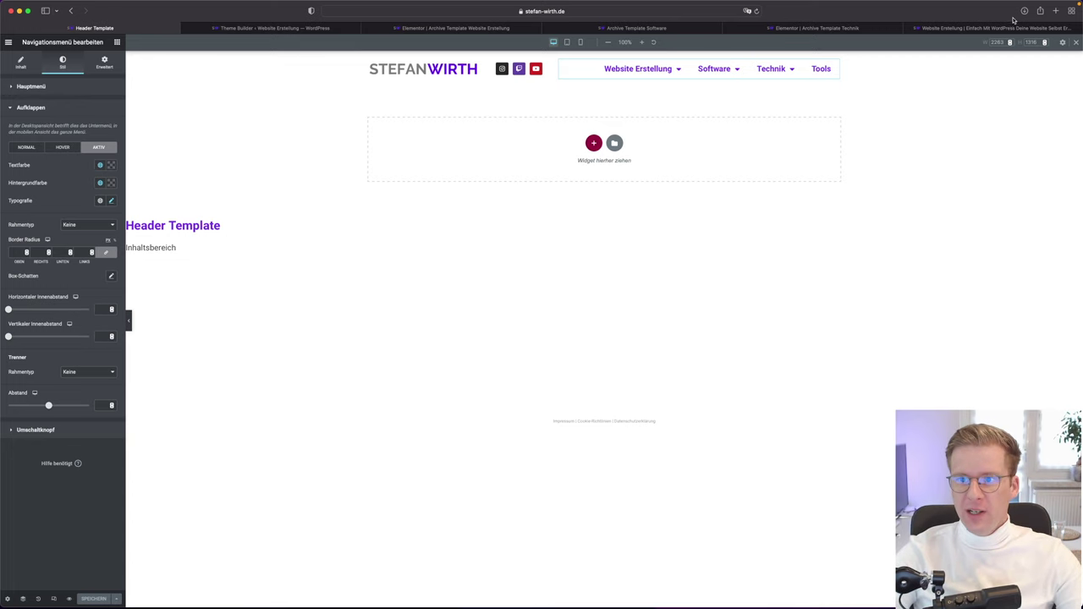
Open a new browser tab, then preview Archive Template Technik in responsive tablet view to examine its banner
click(1055, 11)
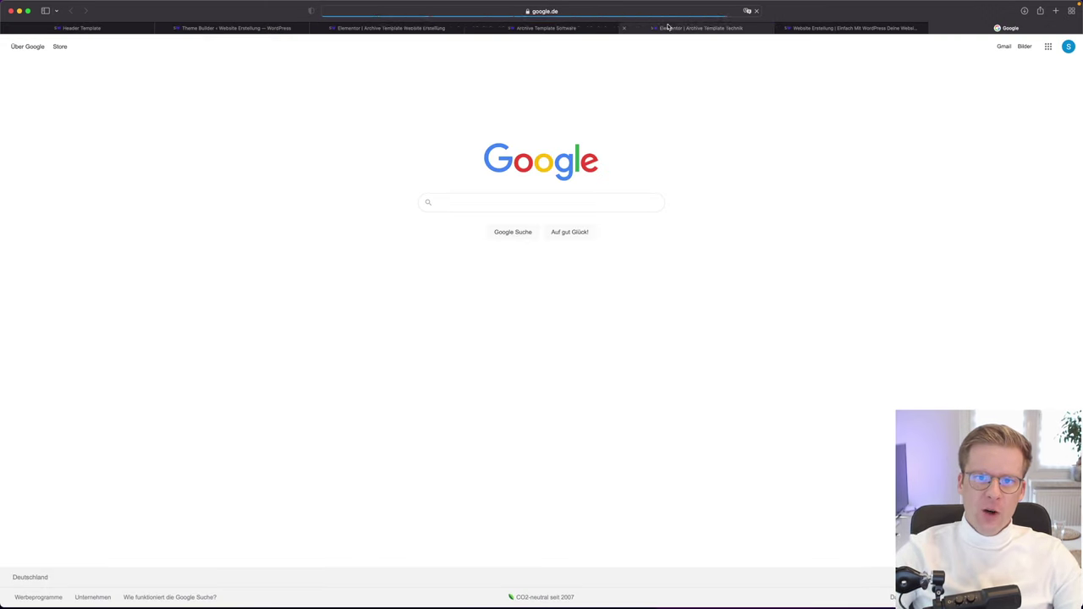
click(701, 28)
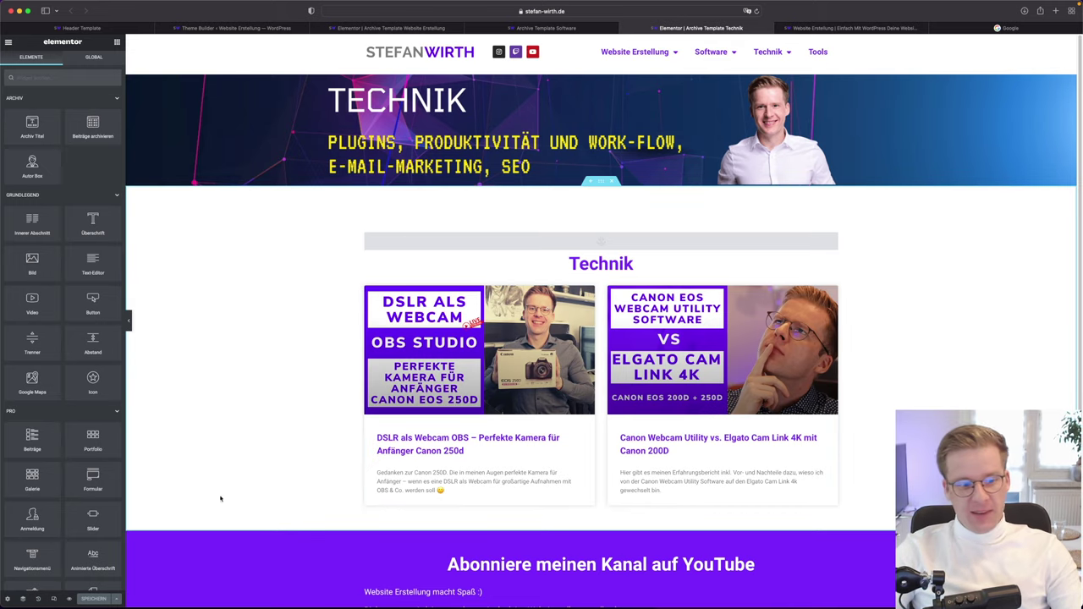
click(53, 599)
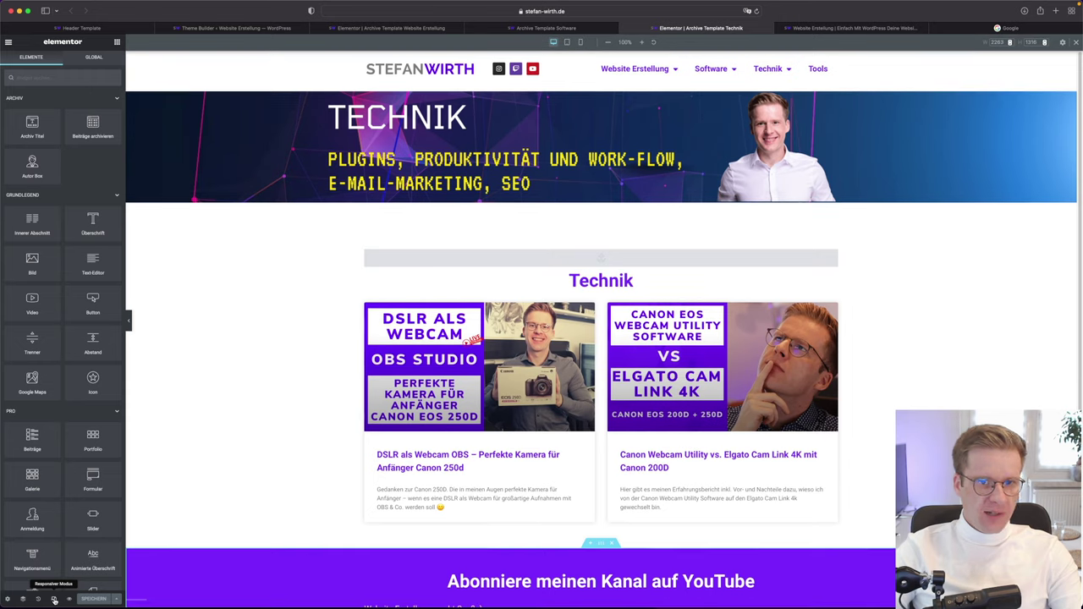
click(568, 42)
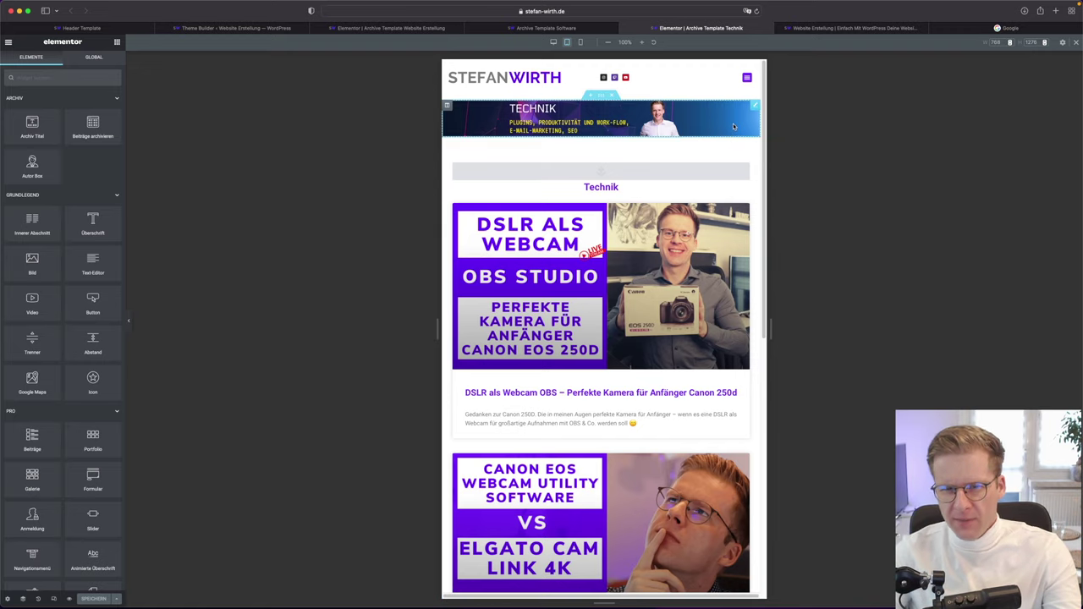
Switch to canva.com, open the 2560 x 300 Technik banner from all designs and bring up its custom height for editing
click(965, 27)
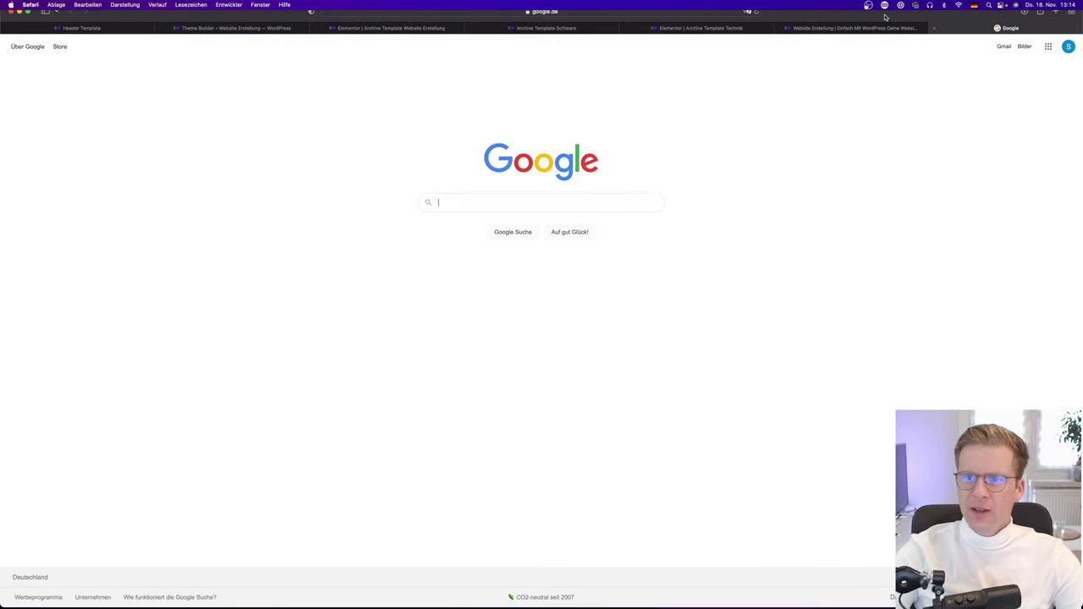
click(546, 11)
text(canva.com)
key(Return)
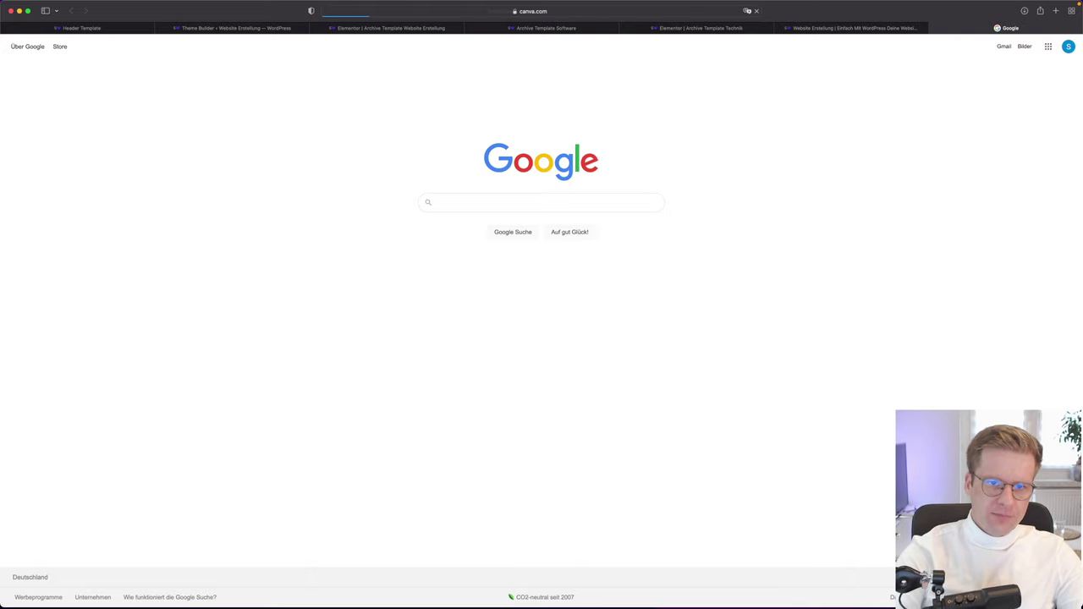
click(48, 141)
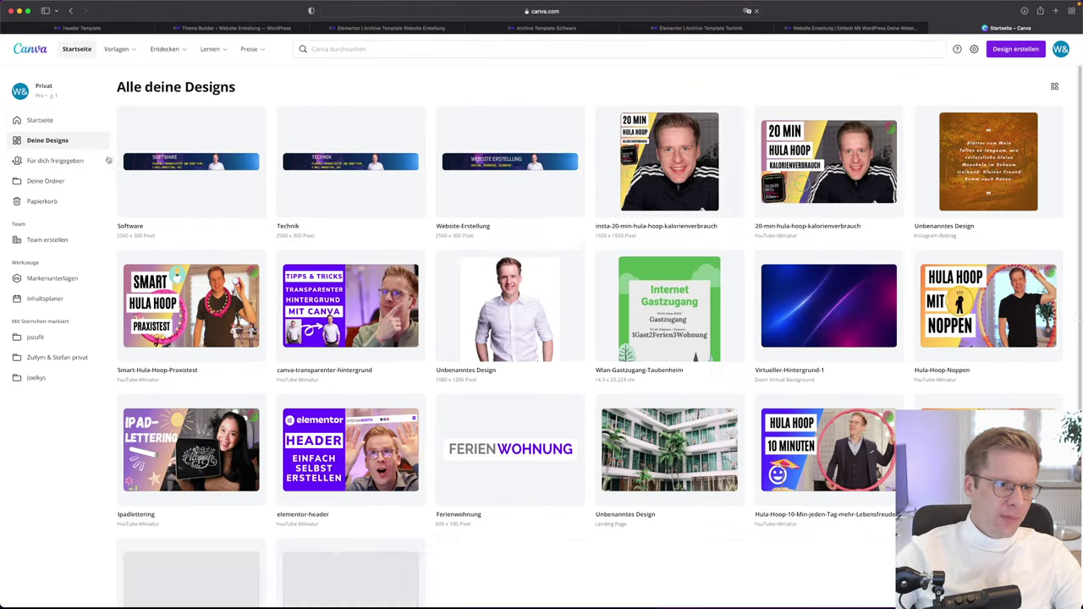
click(316, 159)
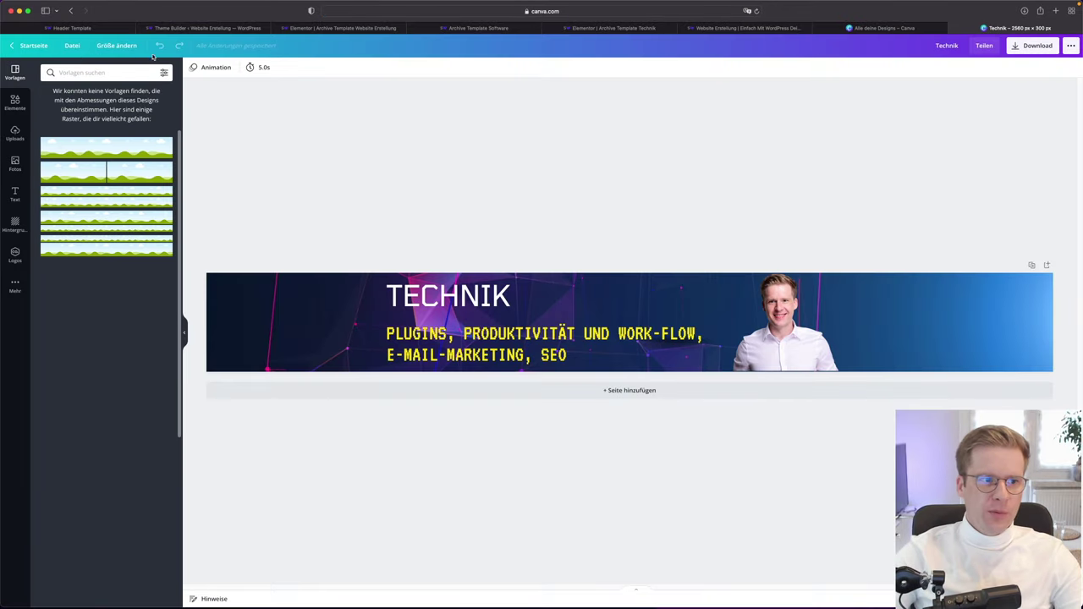
click(116, 45)
double_click(146, 117)
Open the website's /tools page in a new tab and look through the Elementor and Canva recommendations
click(1057, 11)
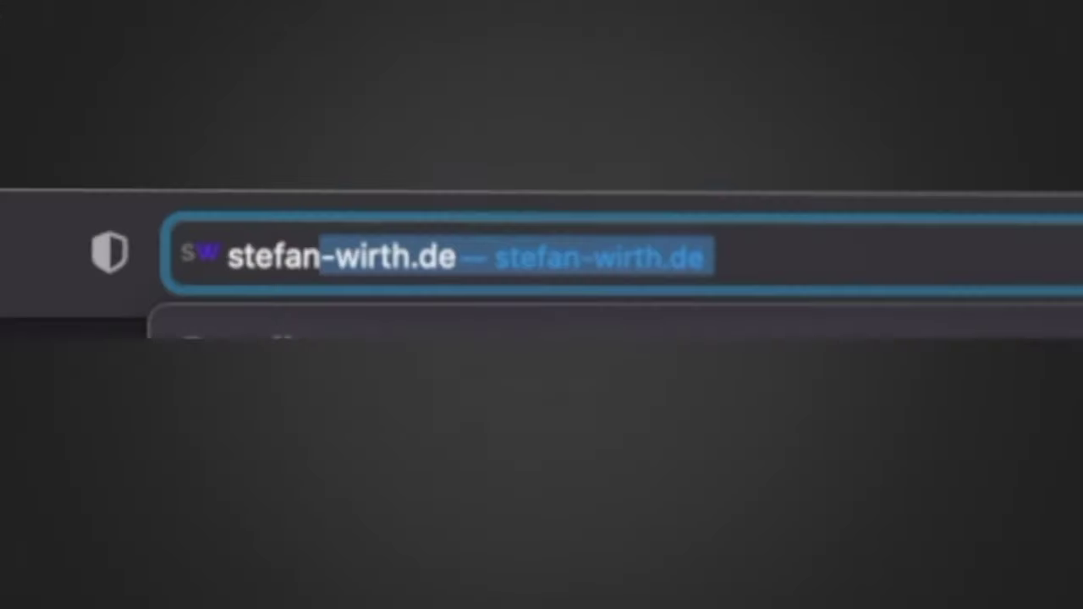
text(.de/tools)
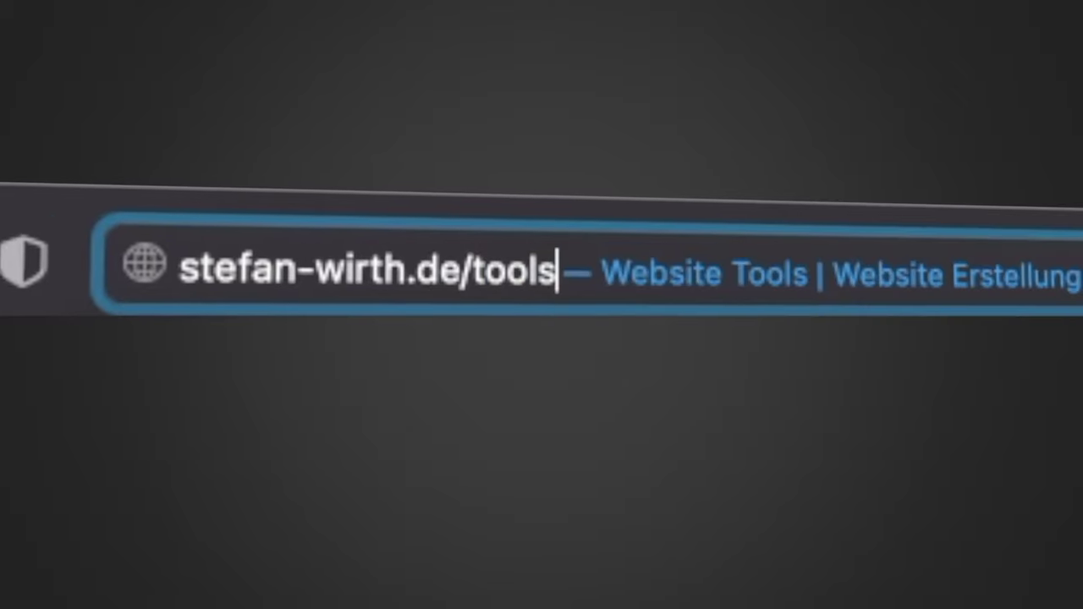
key(Return)
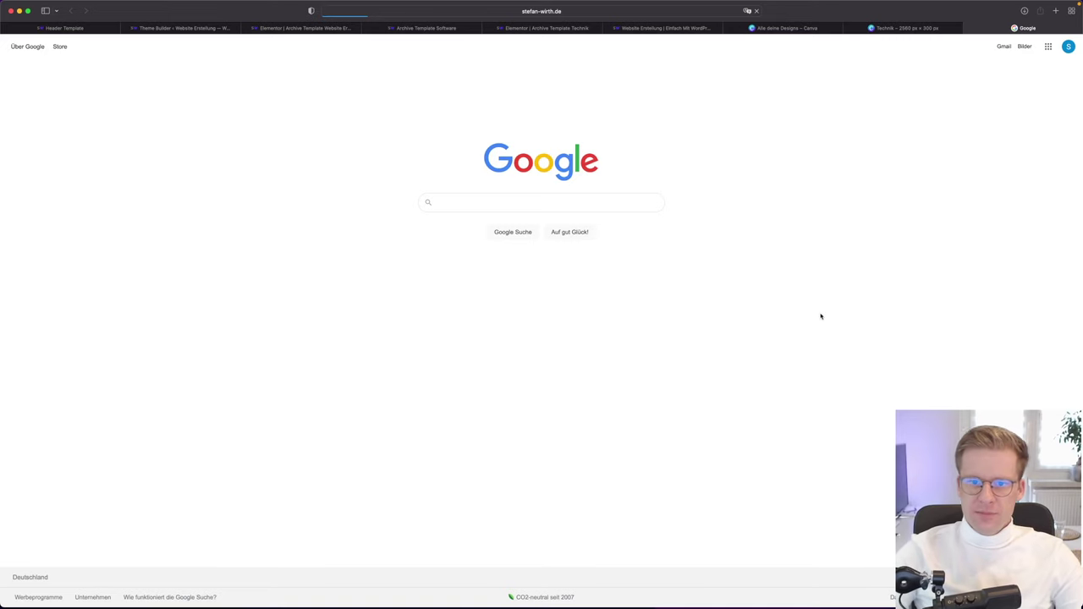
scroll(768, 318, down, 3)
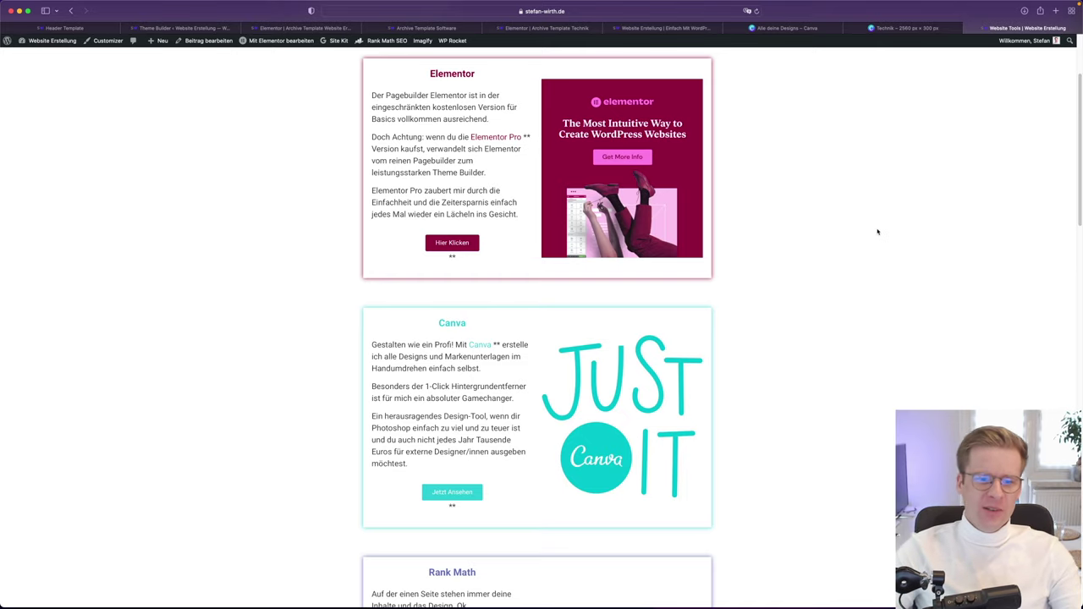
Return to the Technik banner in Canva and create a resized copy with a height of 600 px
click(907, 27)
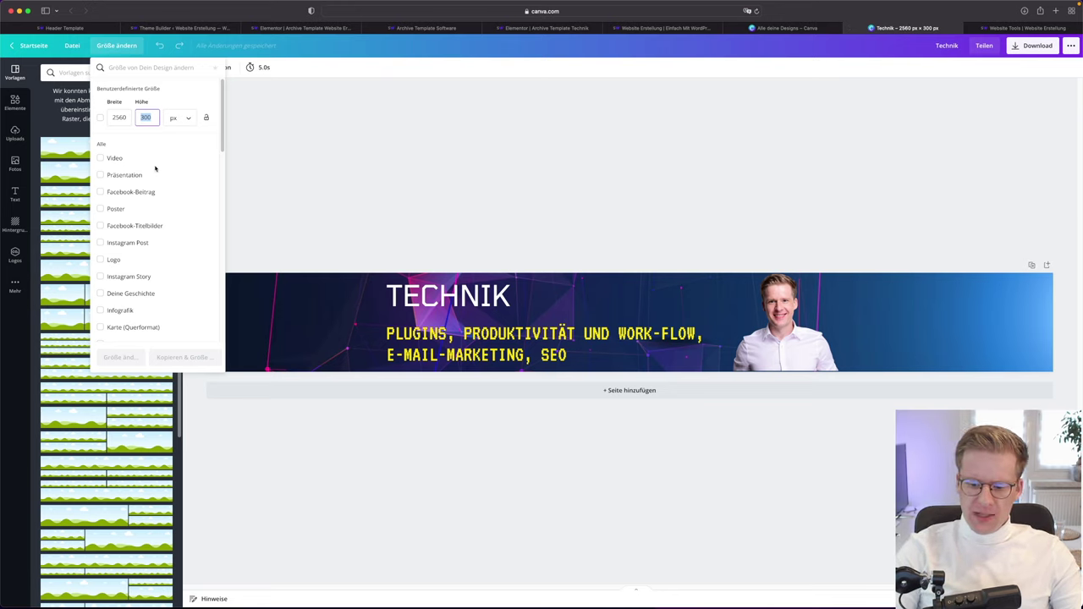
text(60)
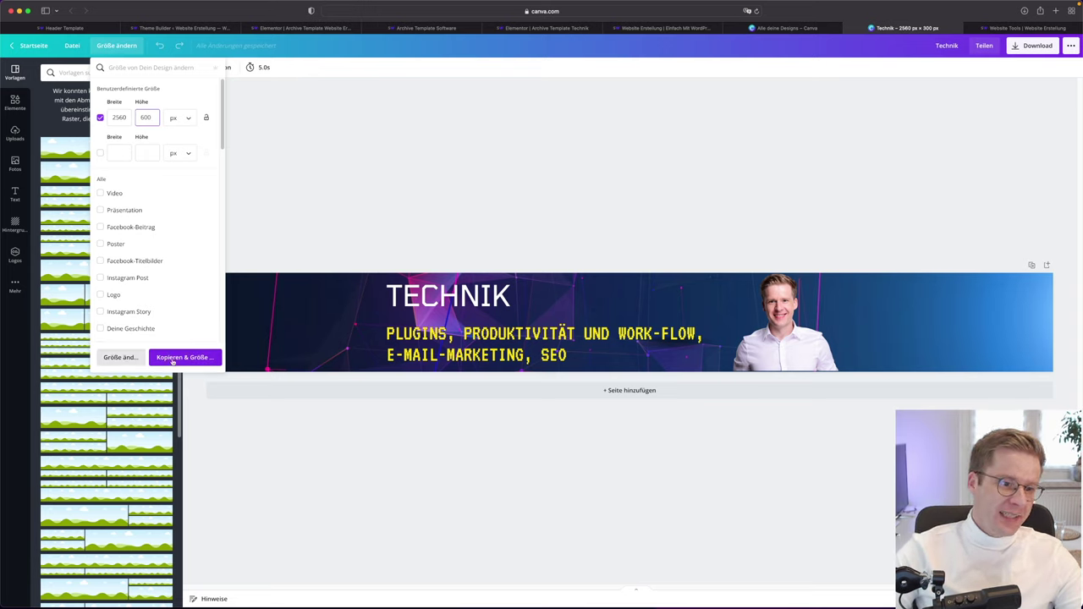
click(212, 358)
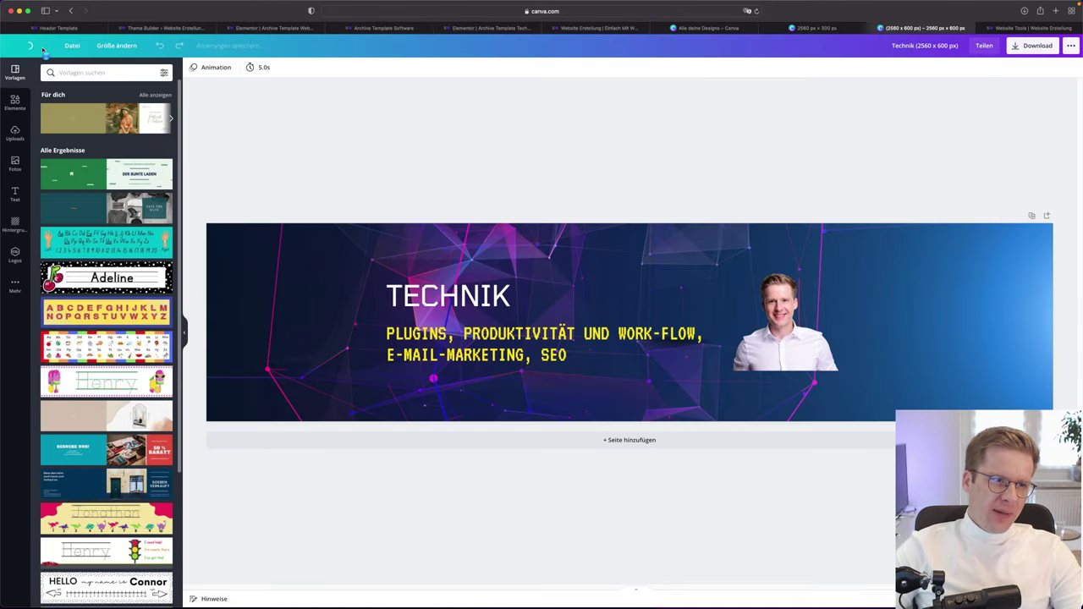
Go back to the Canva home page, open the Software banner and create a resized copy with a height of 600 px
click(42, 49)
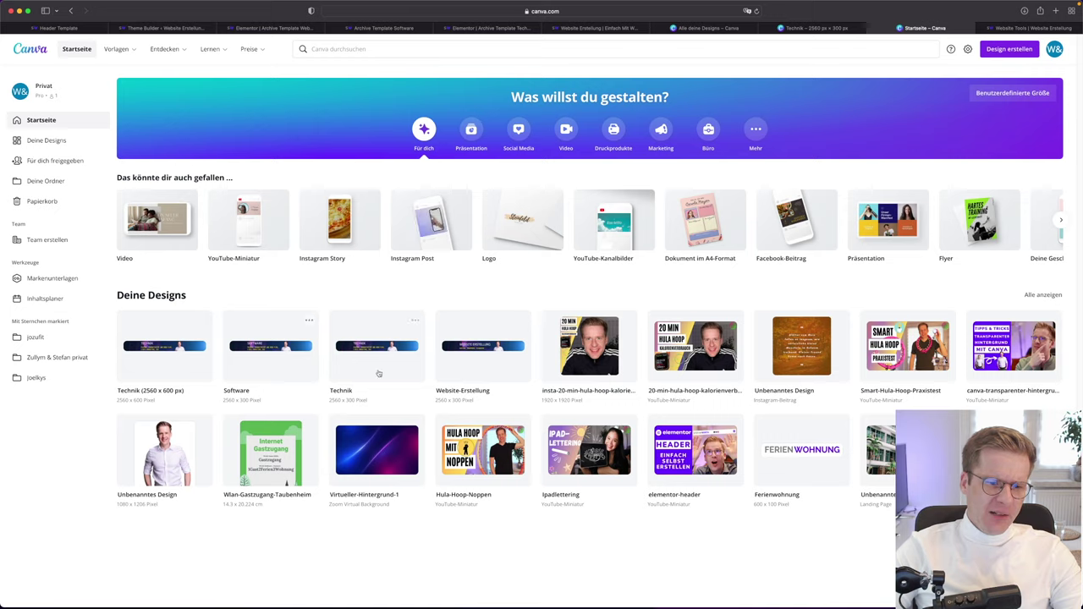
click(312, 354)
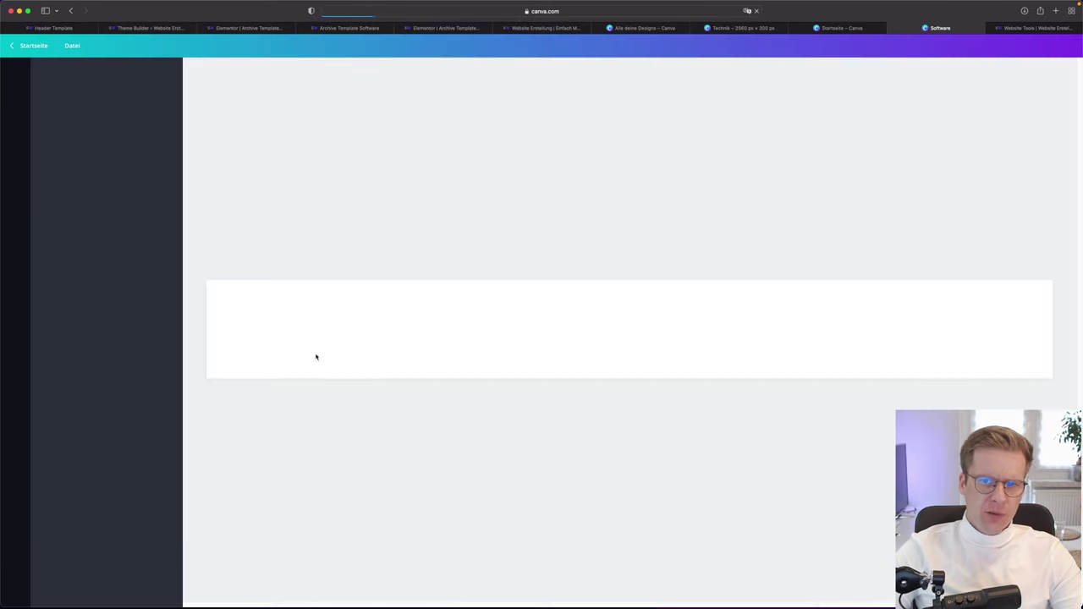
double_click(140, 116)
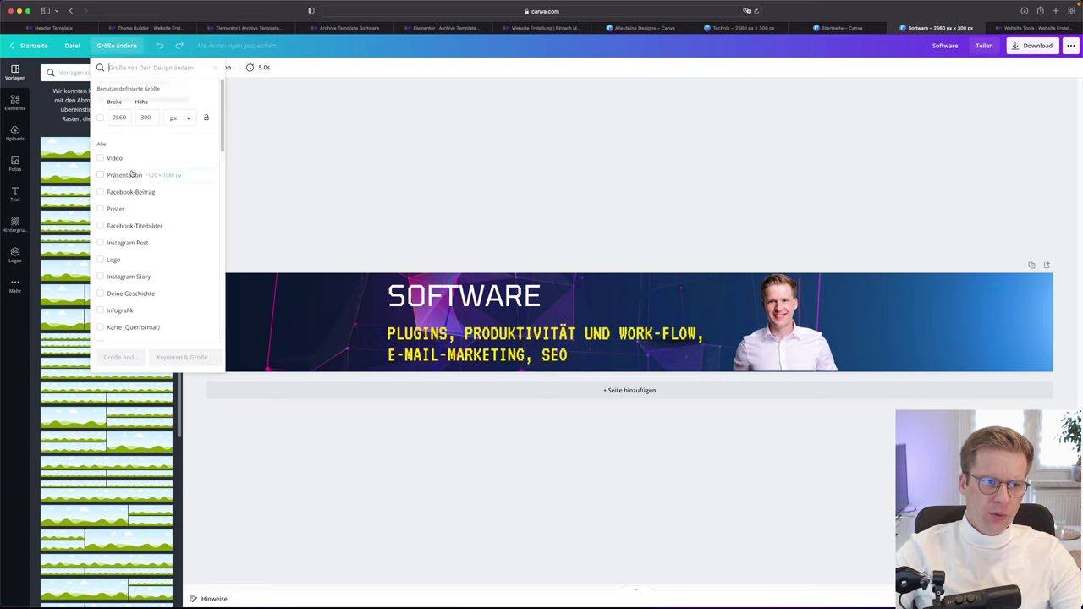
text(600)
click(185, 357)
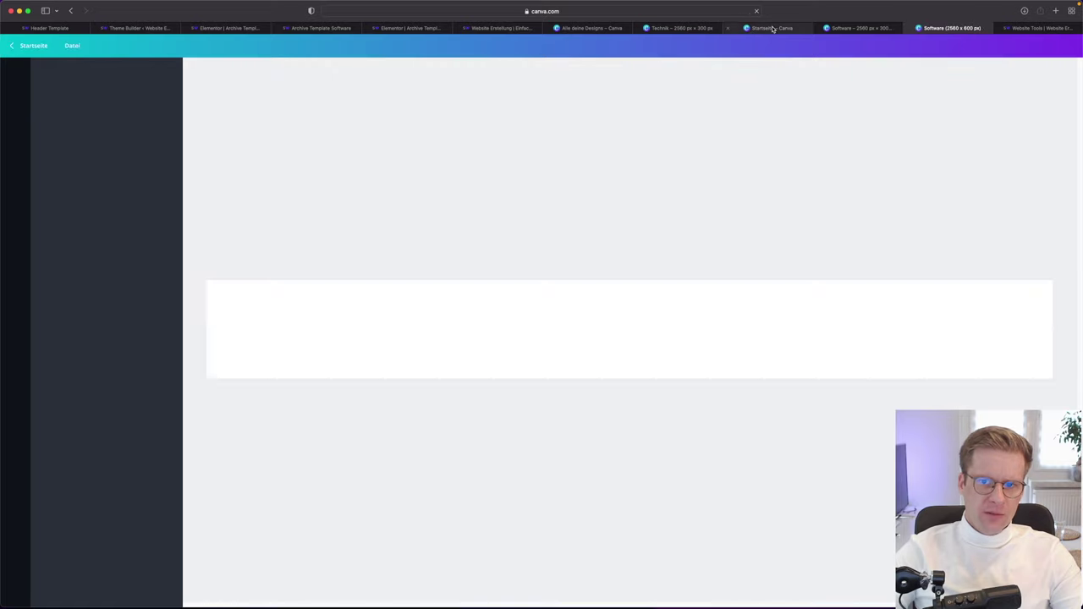
Open the Website-Erstellung banner from all designs and create a resized copy with a height of 600 px
click(770, 28)
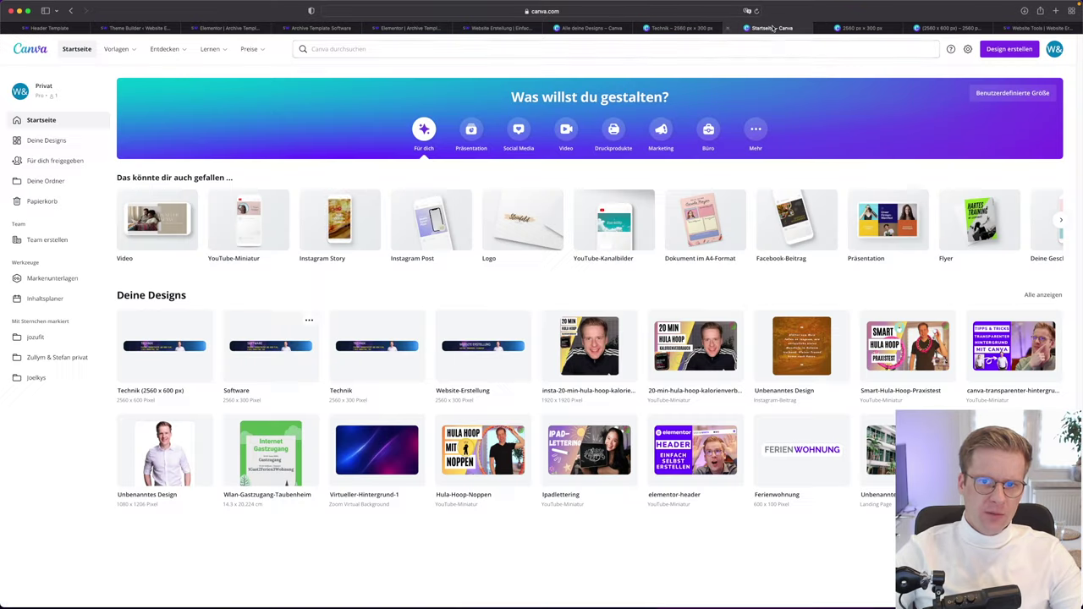
click(82, 142)
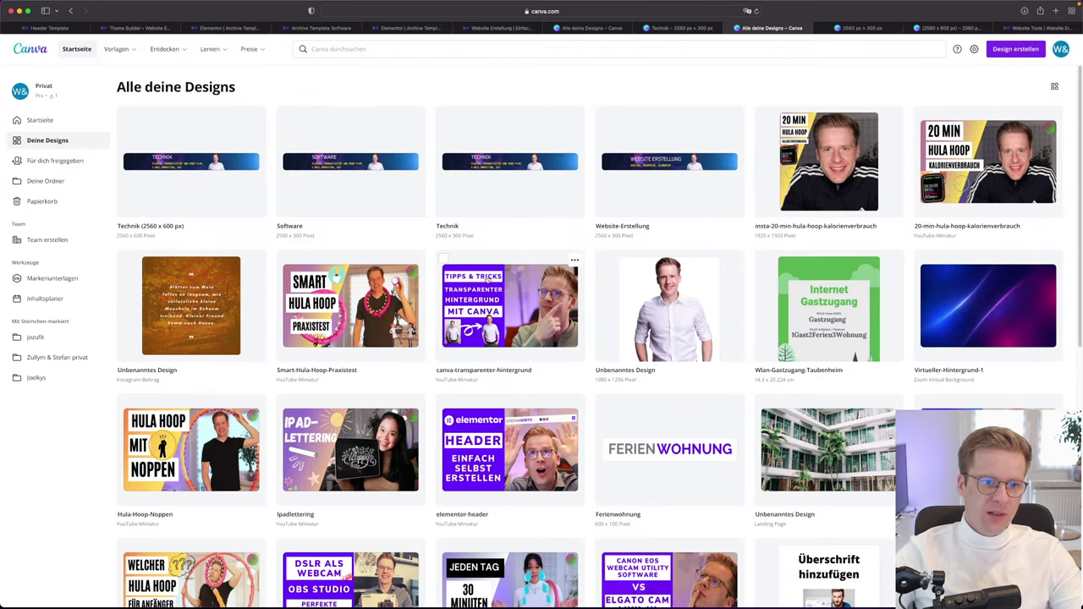
click(665, 161)
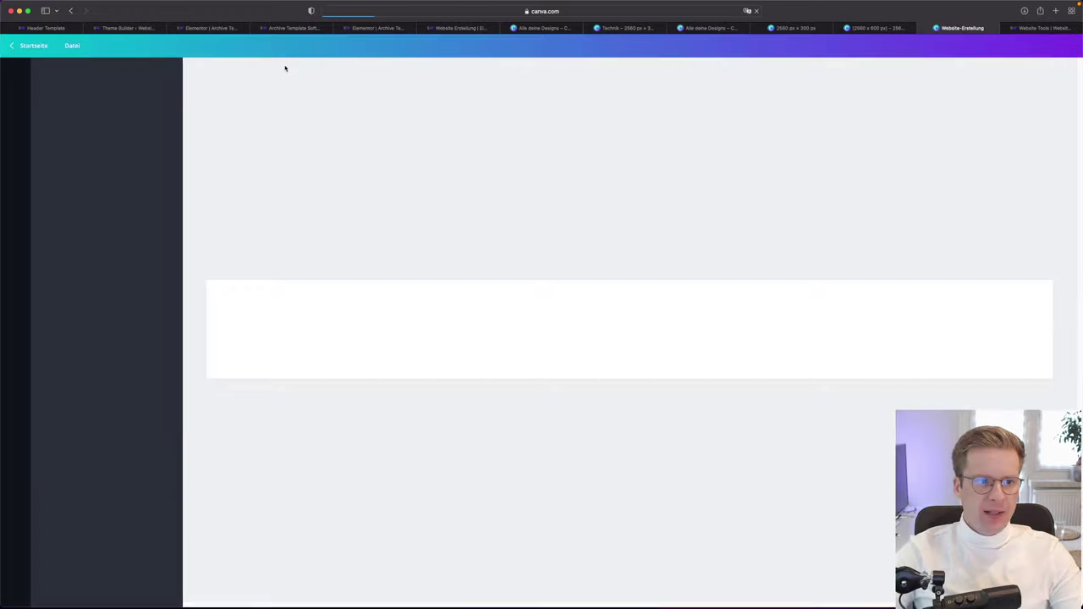
click(116, 46)
double_click(153, 118)
text(600)
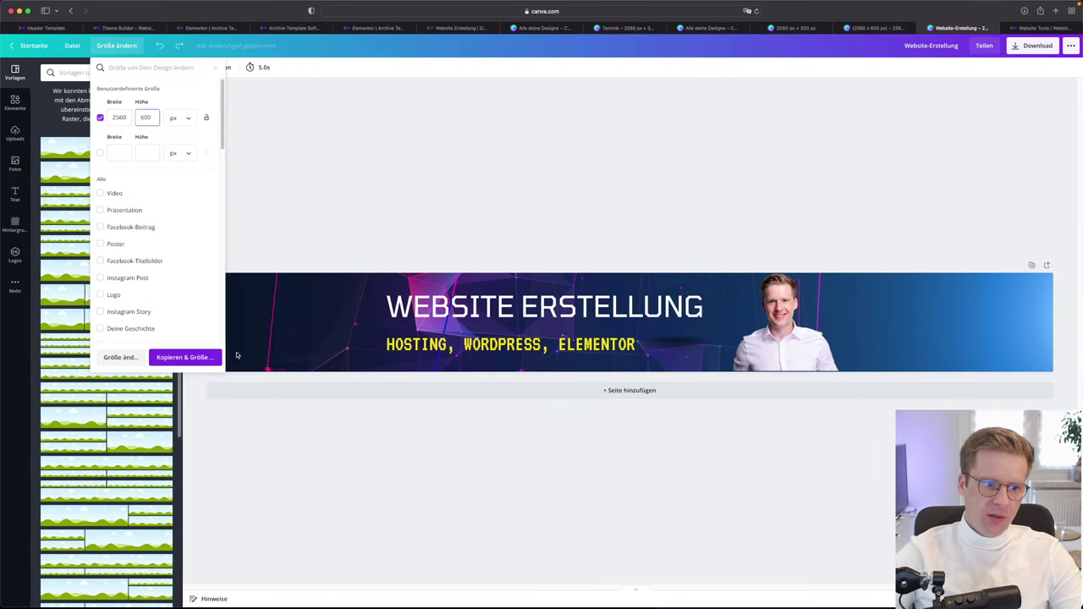
click(201, 357)
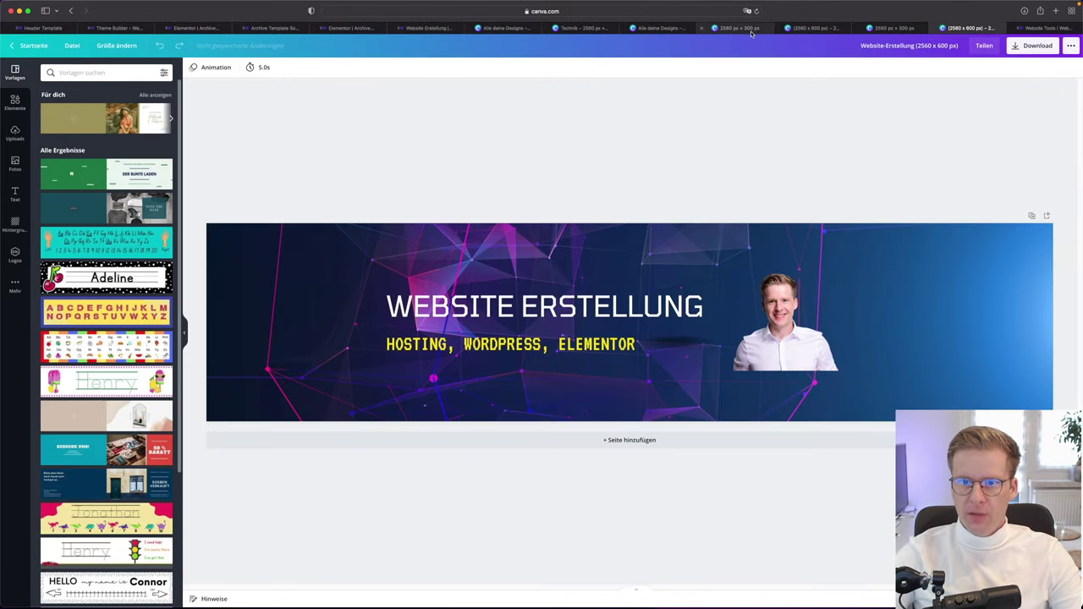
In the 2560 x 600 Website-Erstellung banner, enlarge the portrait down to the lower edge and scale the text group to a title size of about 75.8
click(812, 28)
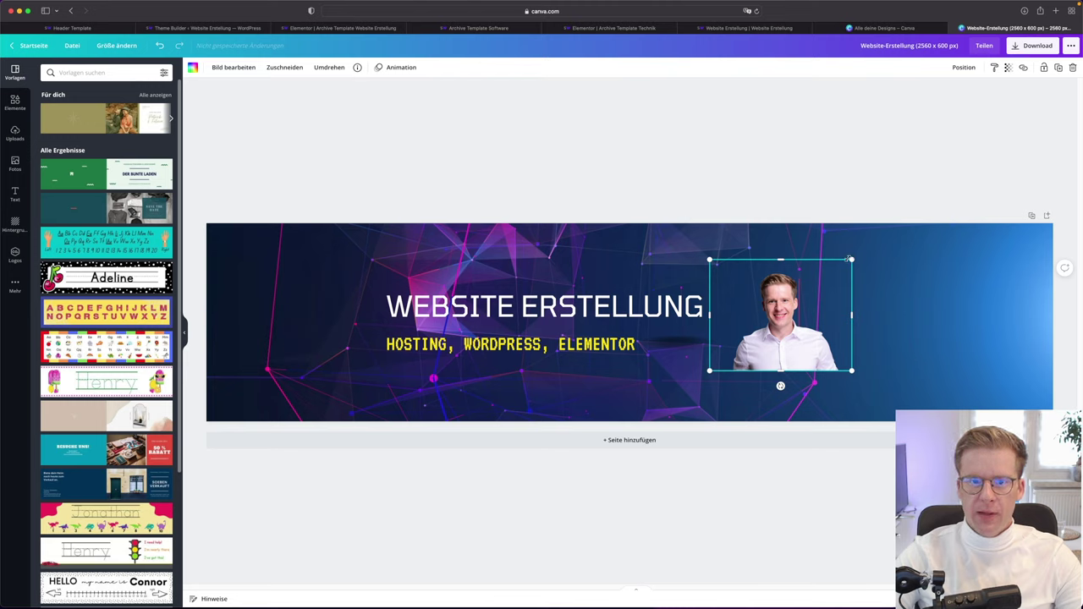
drag(853, 258, 907, 205)
drag(908, 371, 959, 420)
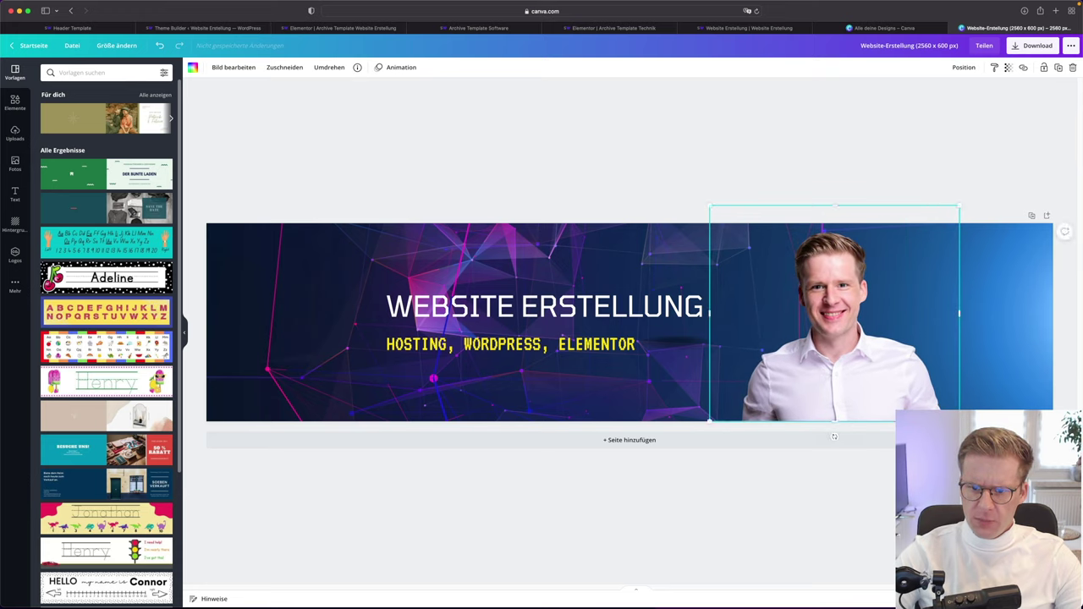
click(464, 311)
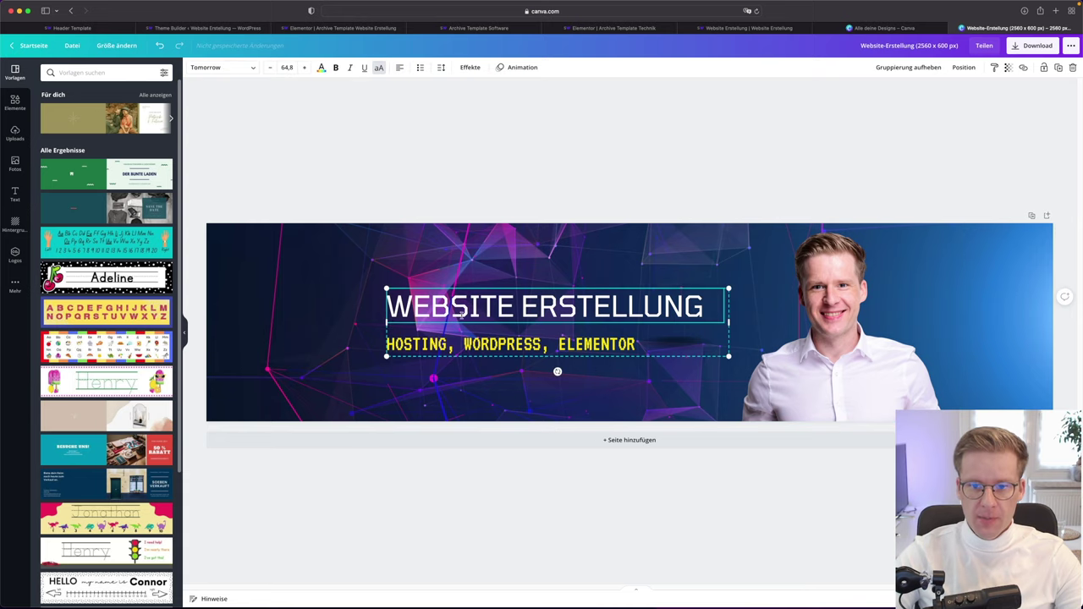
drag(385, 288, 332, 248)
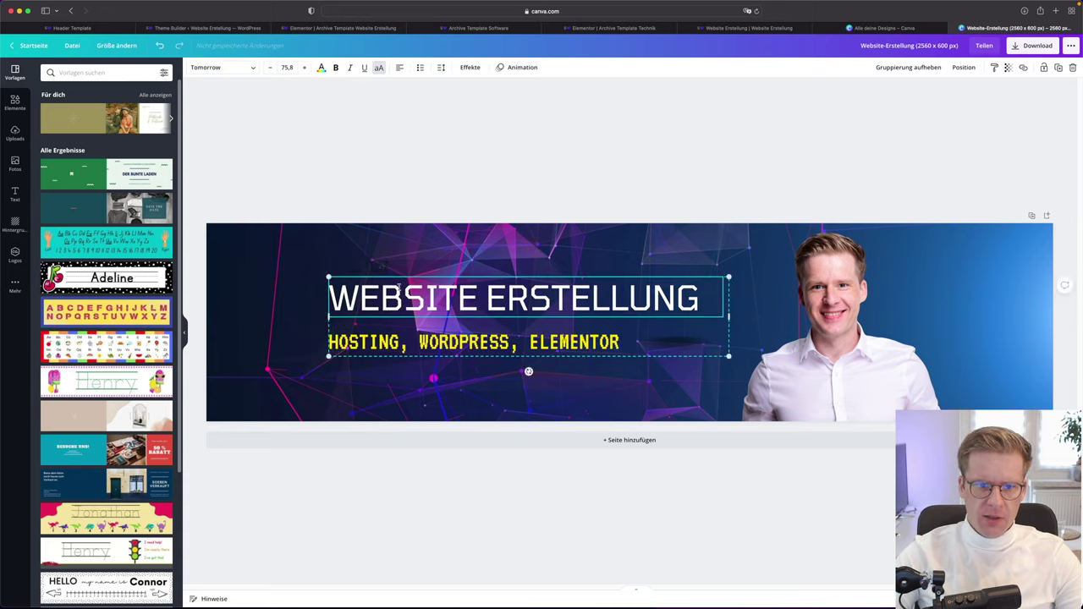
Enlarge the portrait slightly further towards the upper edge of the 2560 x 600 Website-Erstellung banner
click(689, 143)
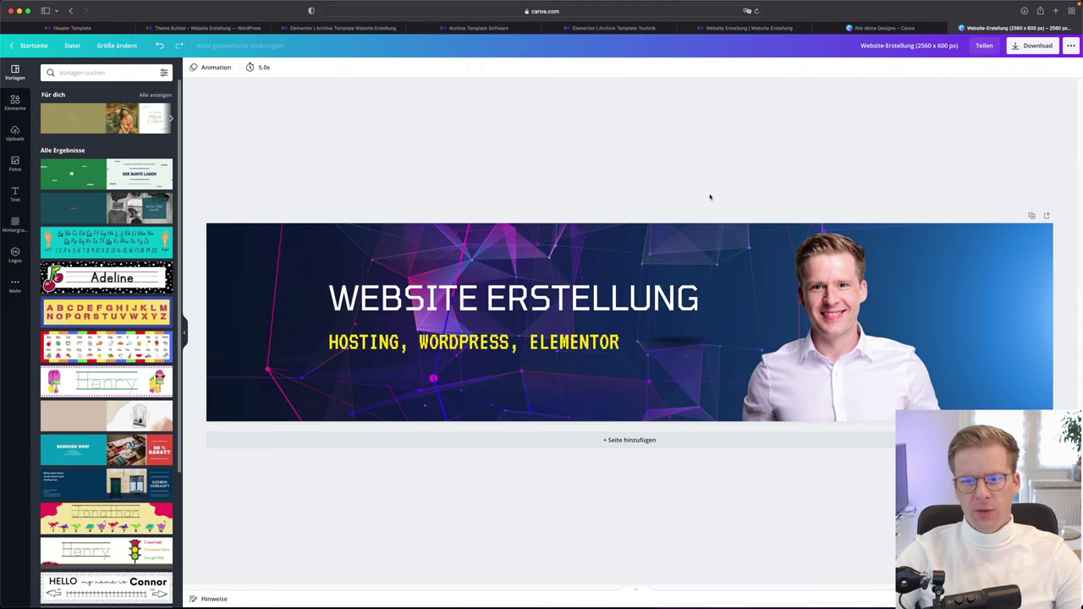
click(844, 273)
drag(706, 203, 698, 195)
click(644, 192)
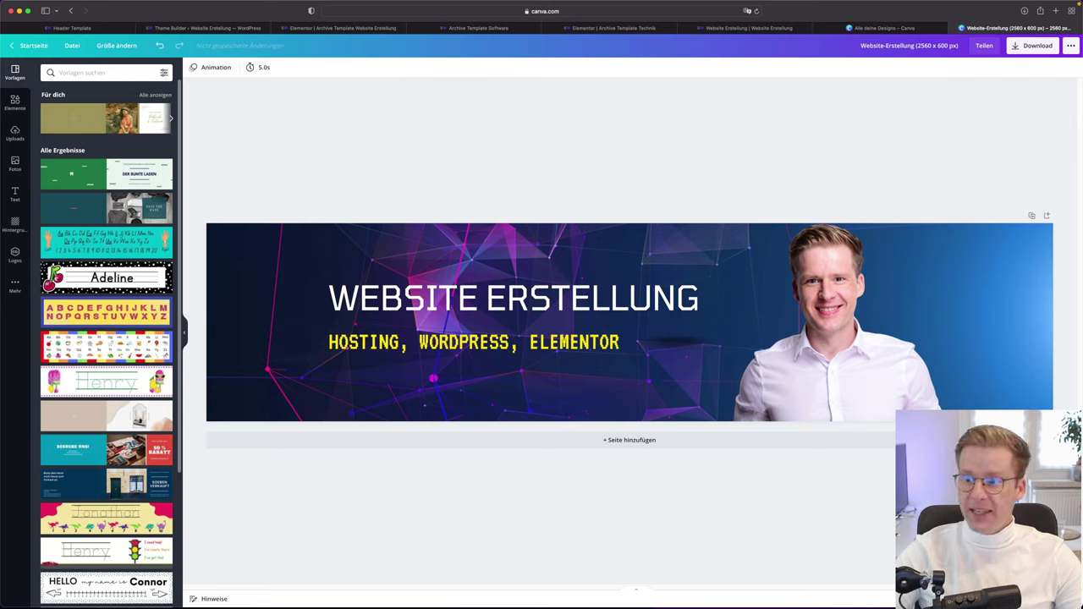
Download the Website-Erstellung banner as a PNG, return to all designs and close the preview of the downloaded file
click(1034, 47)
click(1014, 208)
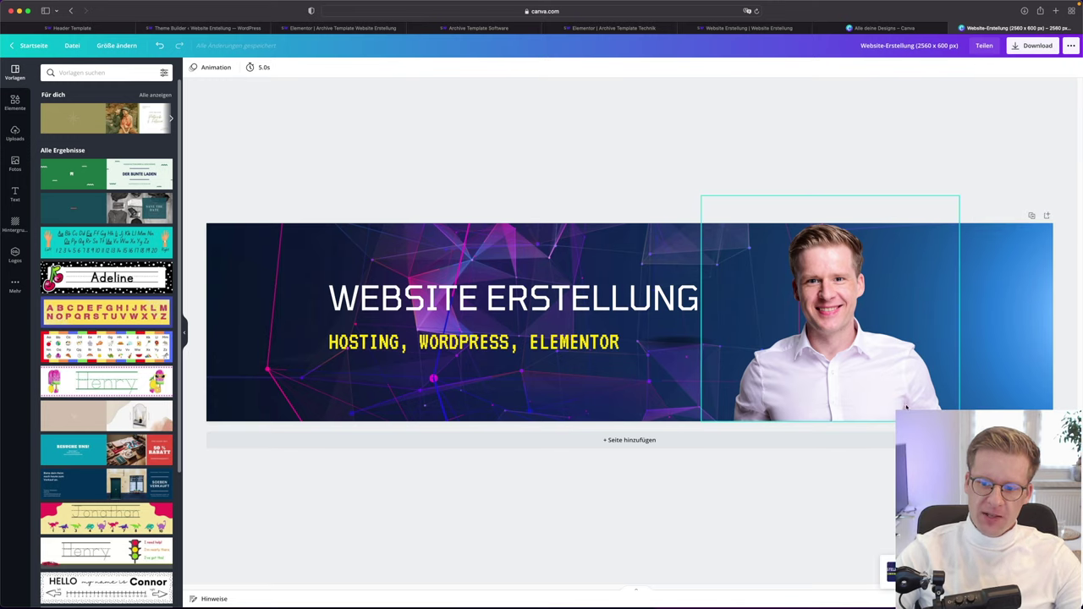
click(880, 31)
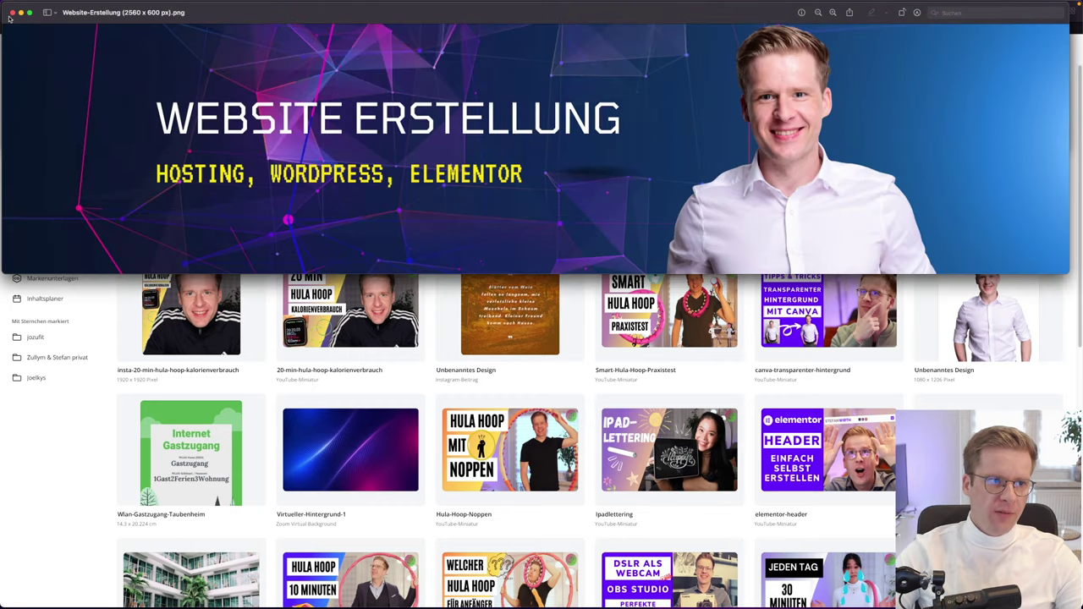
click(12, 12)
click(12, 13)
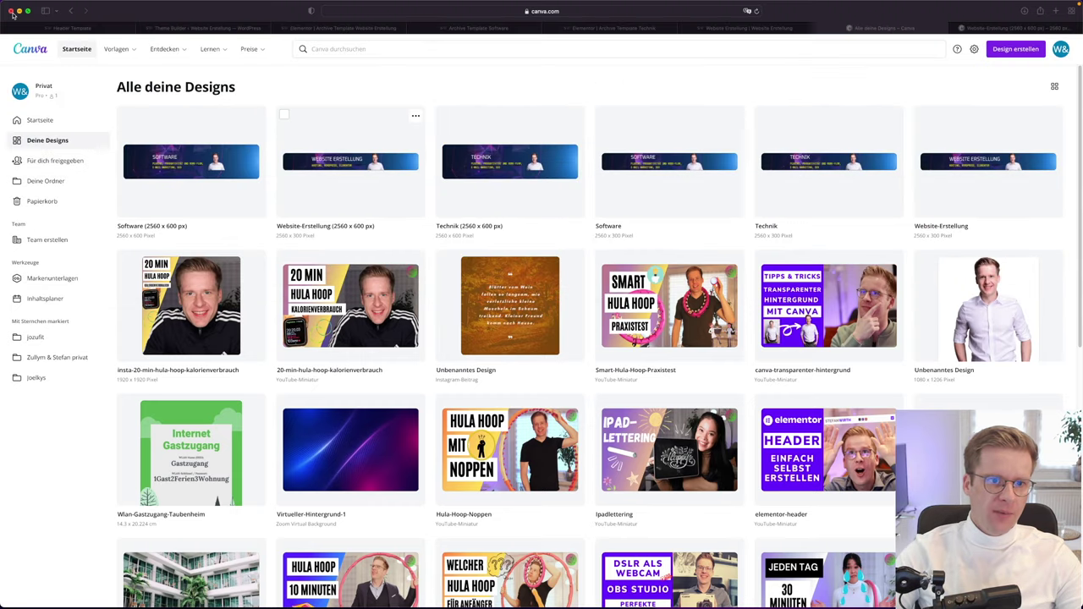
Open the 2560 x 600 Technik banner, enlarge the portrait down to the lower edge and move it further right
right_click(508, 156)
click(520, 156)
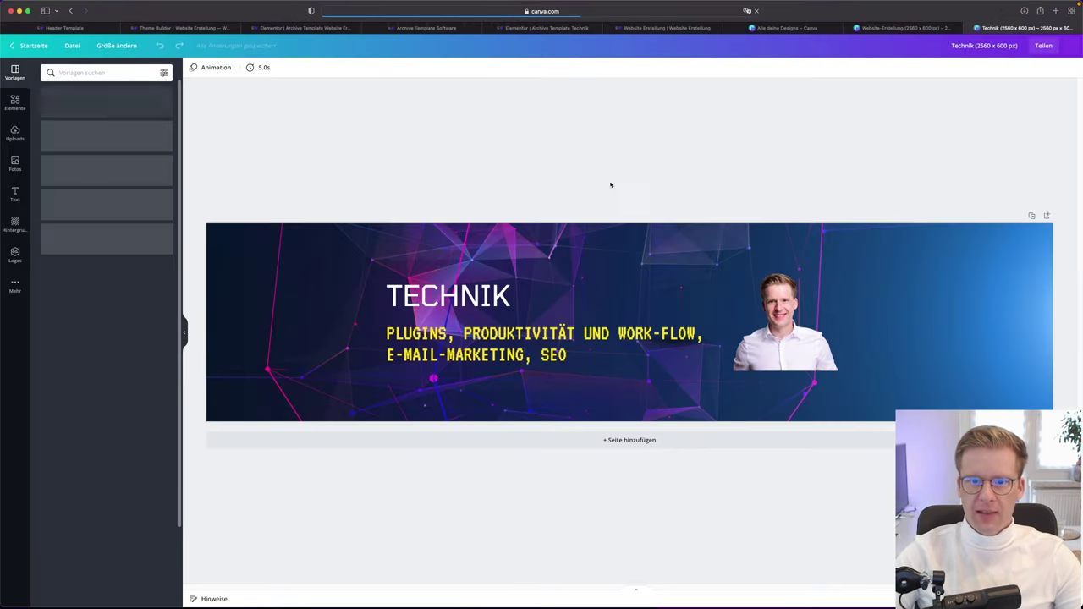
click(777, 331)
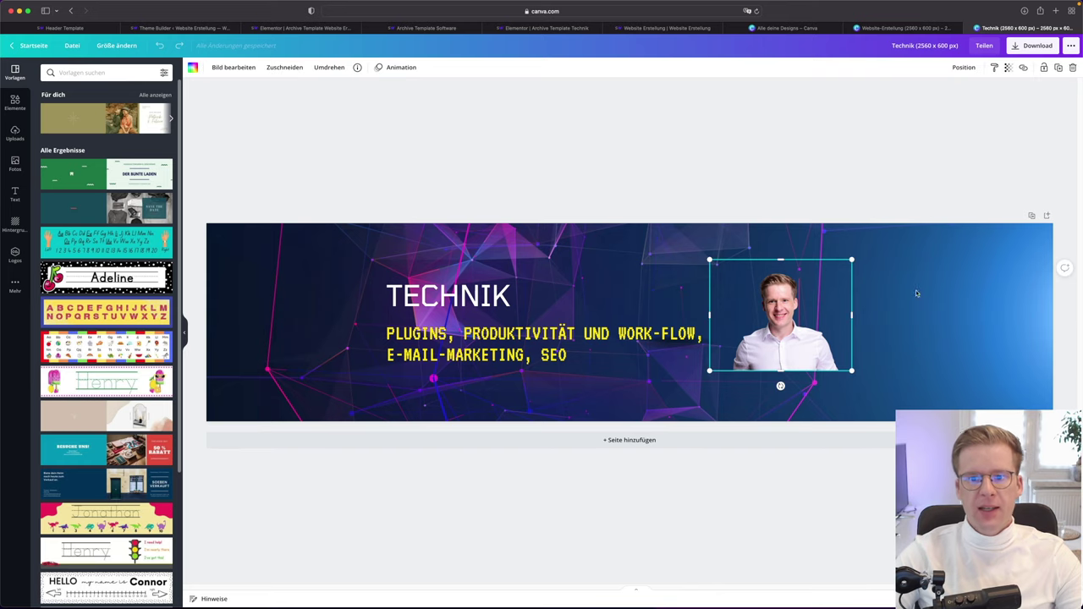
click(119, 46)
click(118, 47)
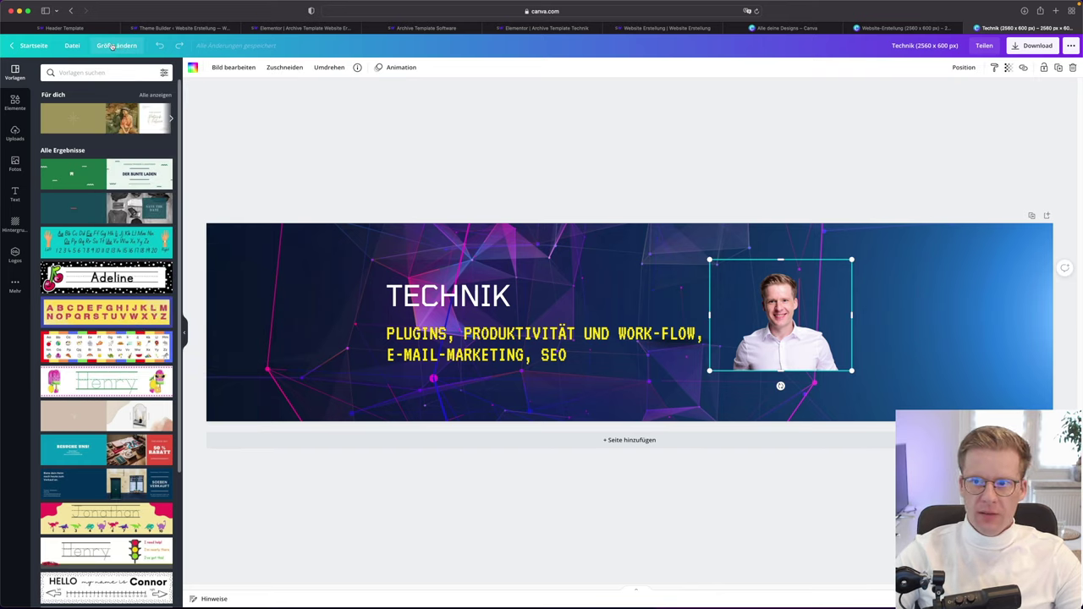
drag(851, 259, 928, 206)
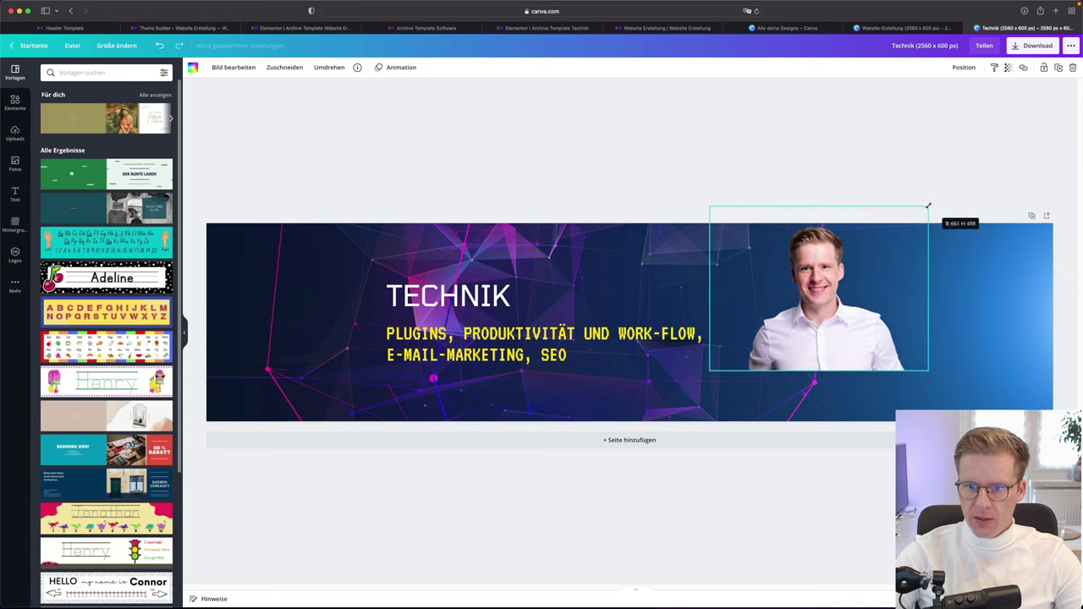
drag(711, 371, 658, 417)
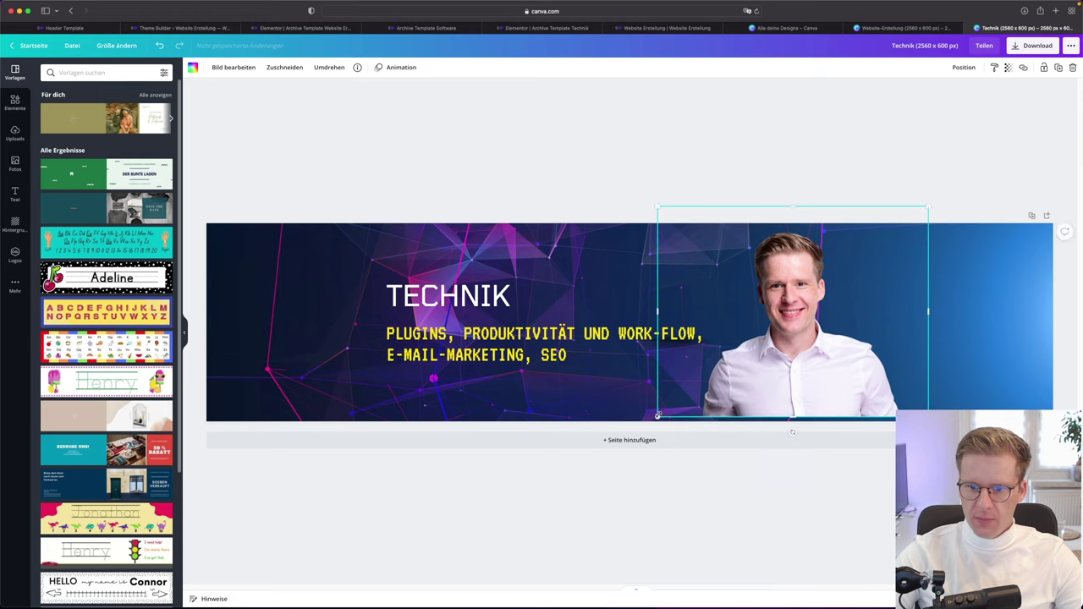
drag(929, 416, 945, 420)
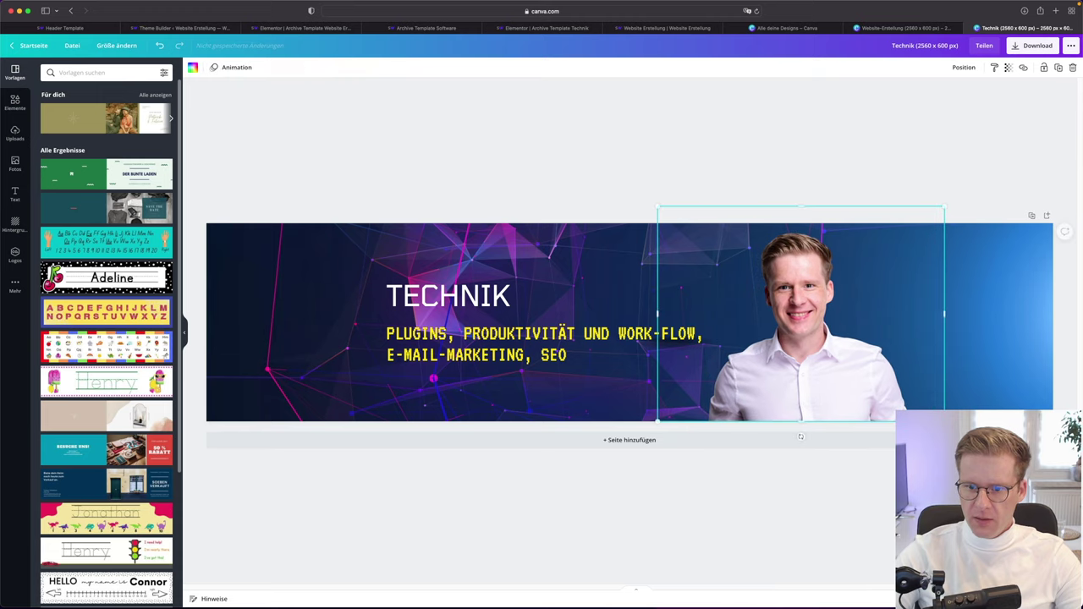
drag(849, 374, 879, 381)
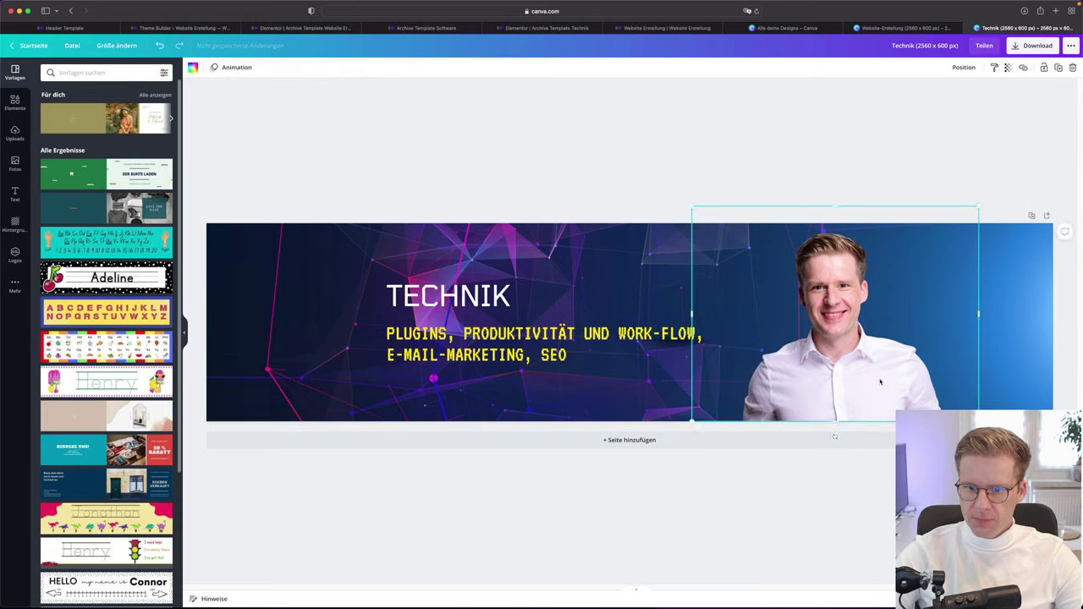
Scale up the Technik text group to a subtitle size of about 58.6 and shift it slightly right and down
click(483, 339)
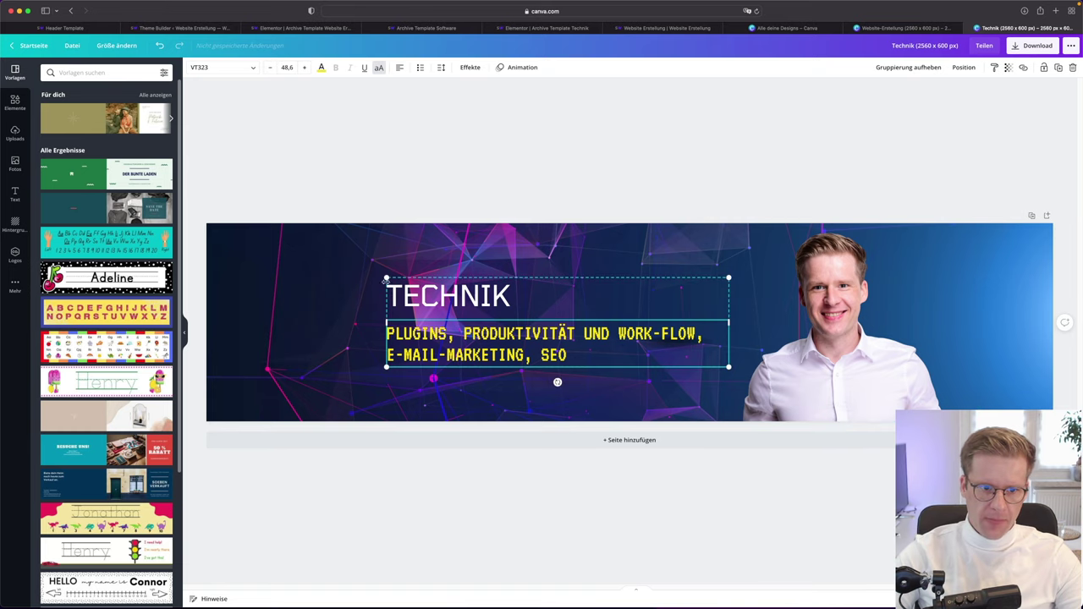
drag(385, 277, 332, 263)
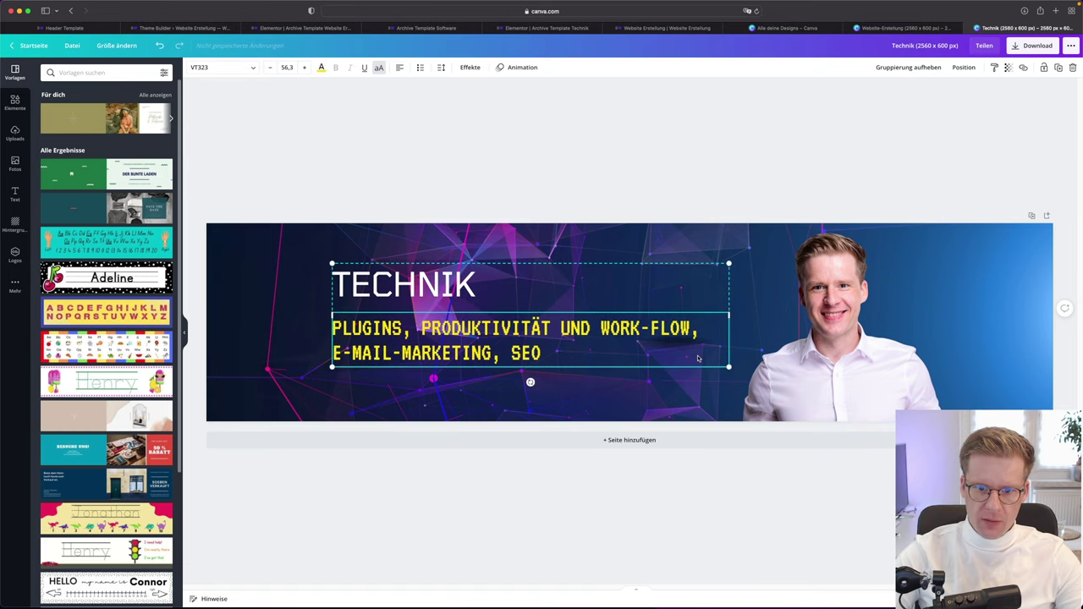
drag(730, 367, 764, 385)
click(766, 387)
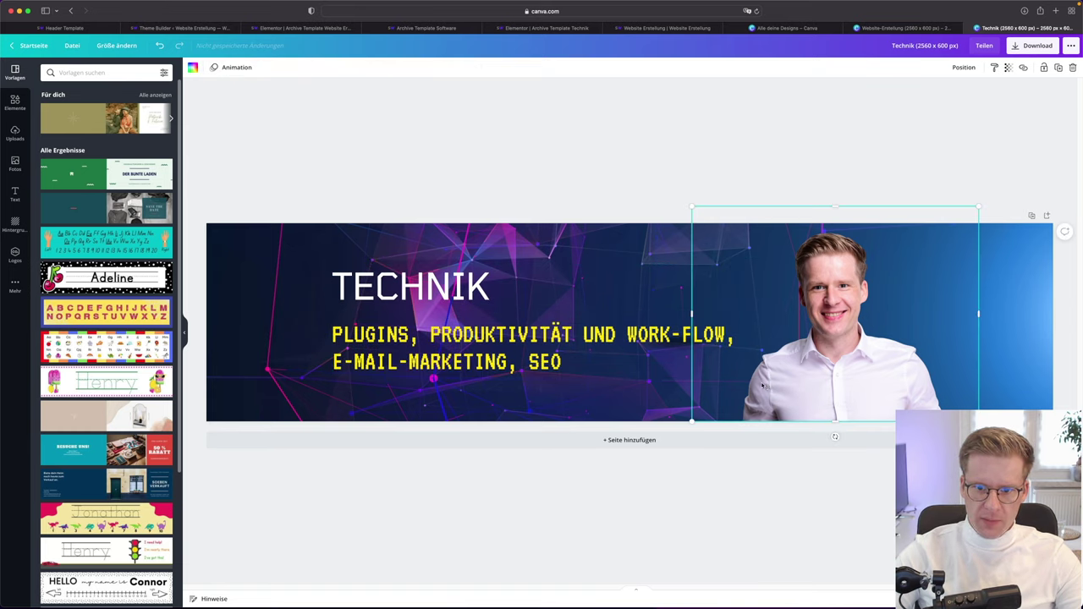
click(765, 373)
drag(765, 375, 745, 370)
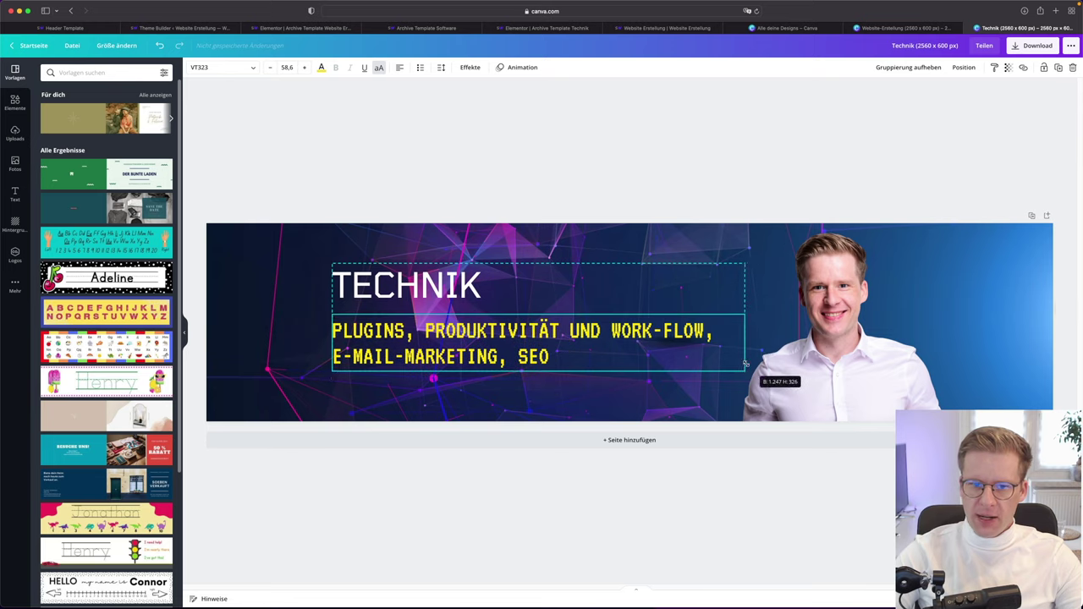
drag(565, 321, 581, 323)
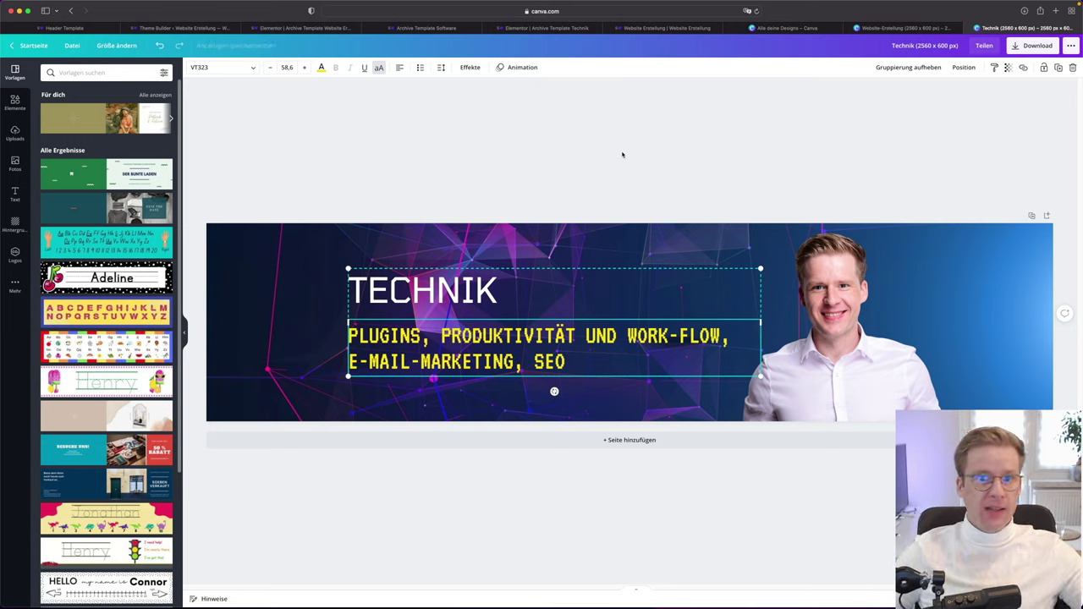
click(629, 129)
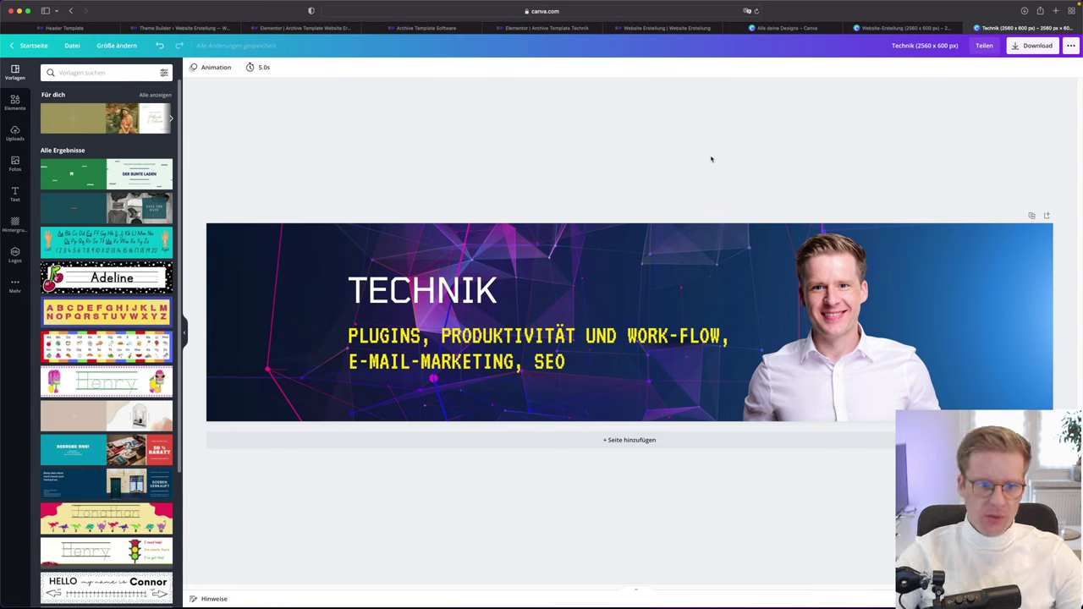
Enlarge the Technik banner's portrait slightly further towards the upper edge
click(823, 291)
drag(694, 208, 684, 199)
click(708, 164)
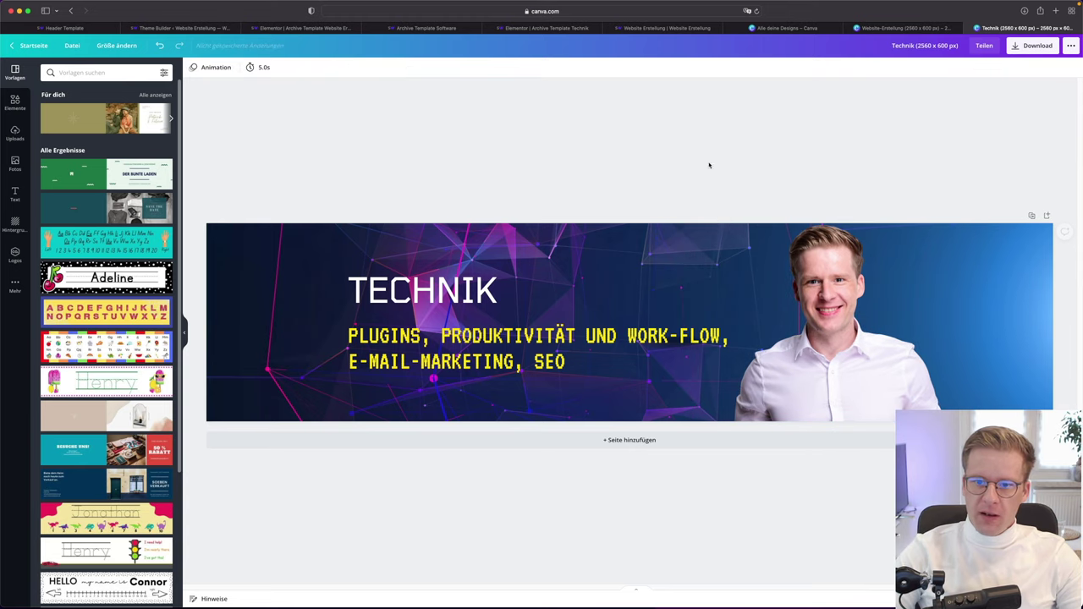
Download the Technik banner as a PNG, open the 2560 x 600 Software banner from all designs and close the file preview
click(1031, 49)
click(1007, 208)
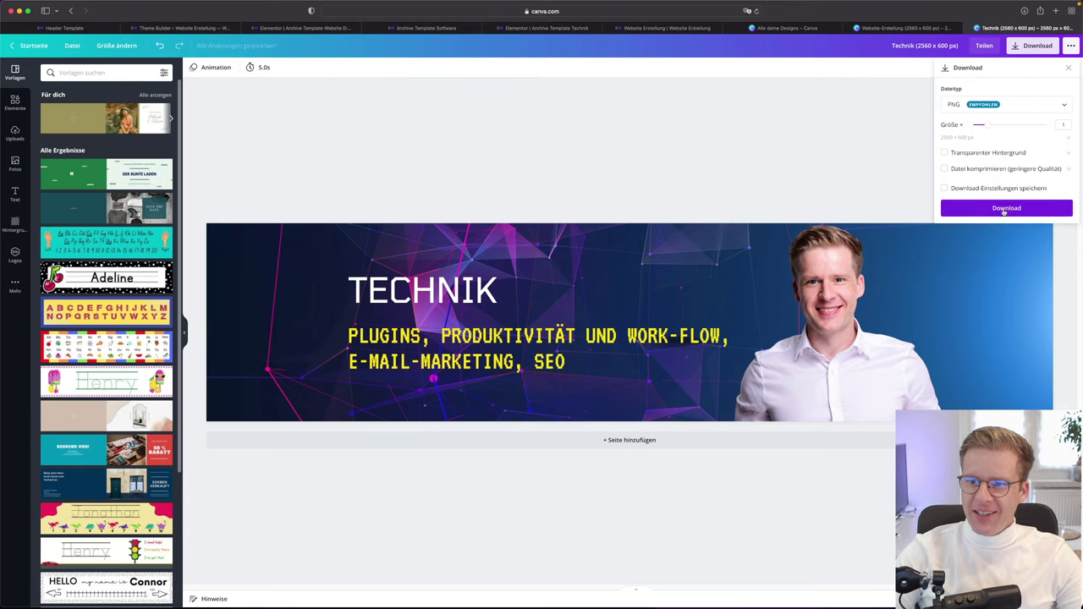
click(787, 28)
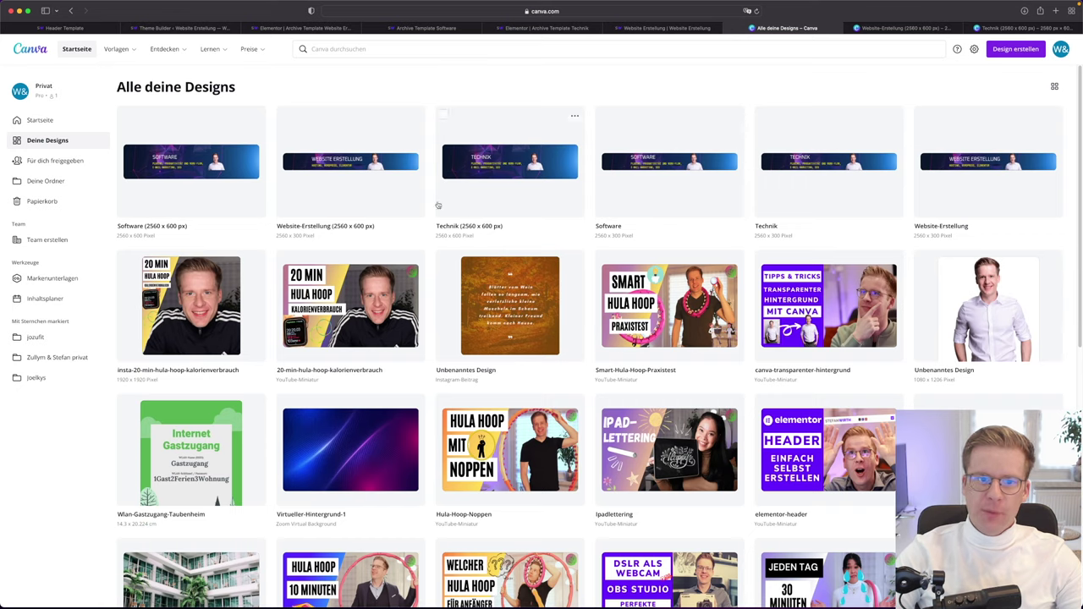
click(164, 155)
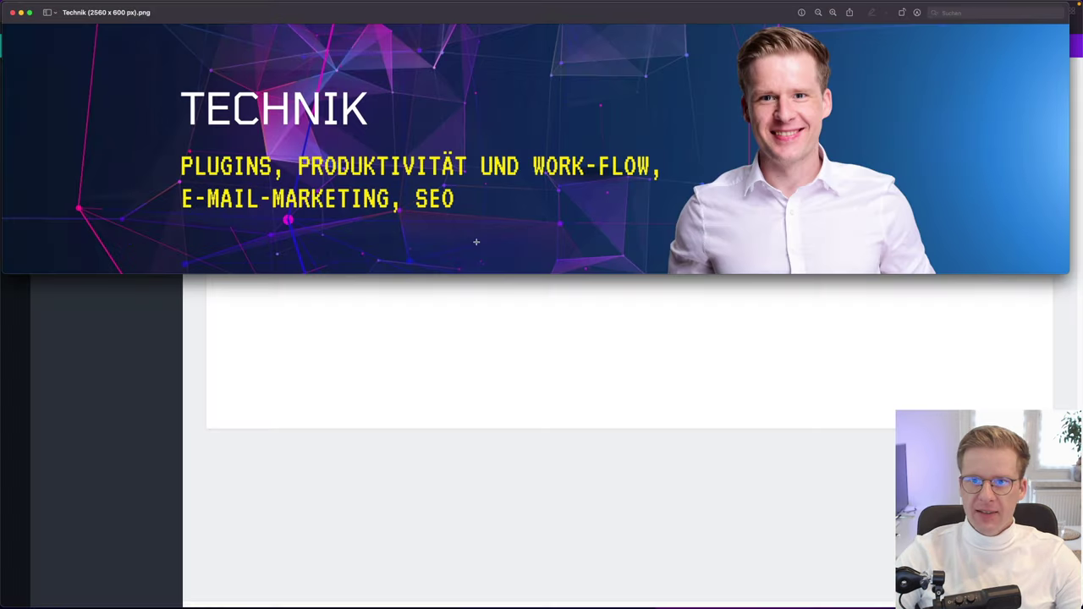
click(11, 13)
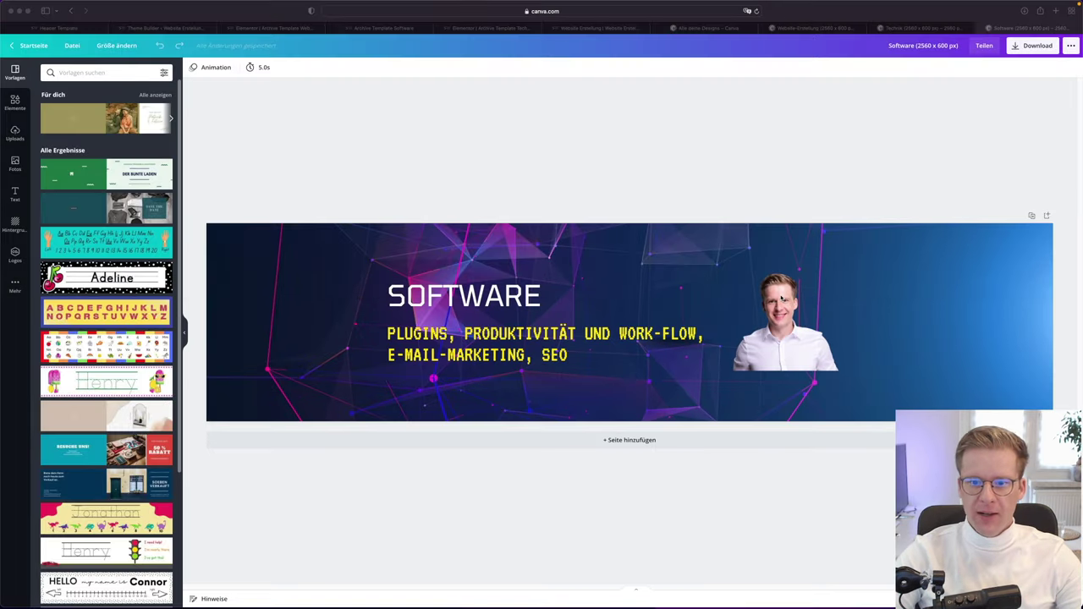
Enlarge the Software banner's portrait so it fills nearly the full height and rests on the lower edge
click(783, 298)
drag(851, 258, 911, 206)
drag(711, 371, 684, 402)
drag(914, 402, 946, 423)
drag(947, 210, 958, 197)
Scale up the Software banner's text group and shift it slightly to the right
click(513, 314)
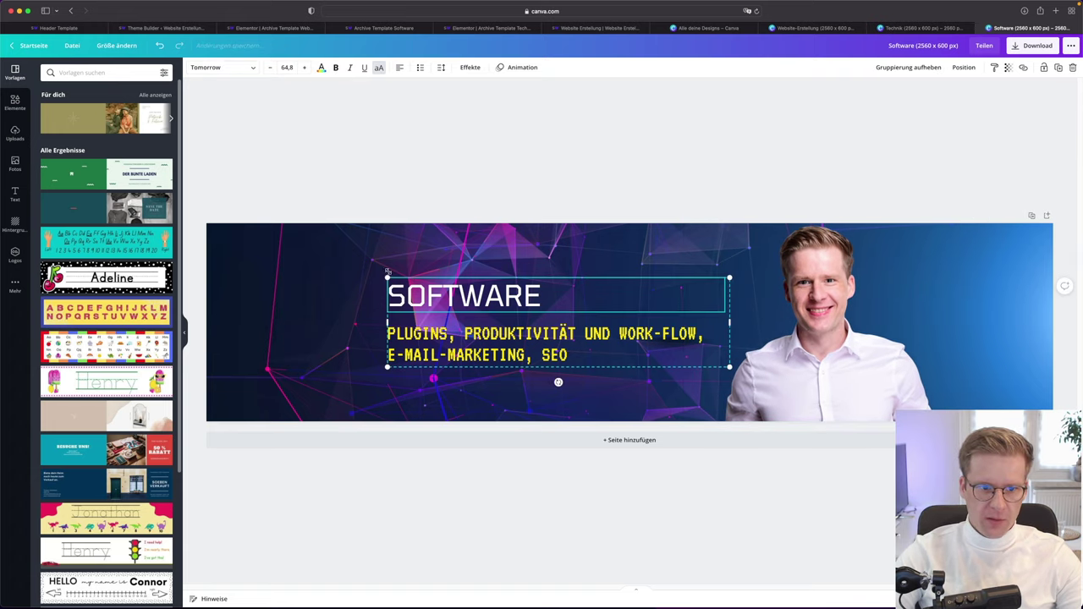
drag(388, 277, 355, 266)
drag(436, 296, 446, 298)
click(655, 150)
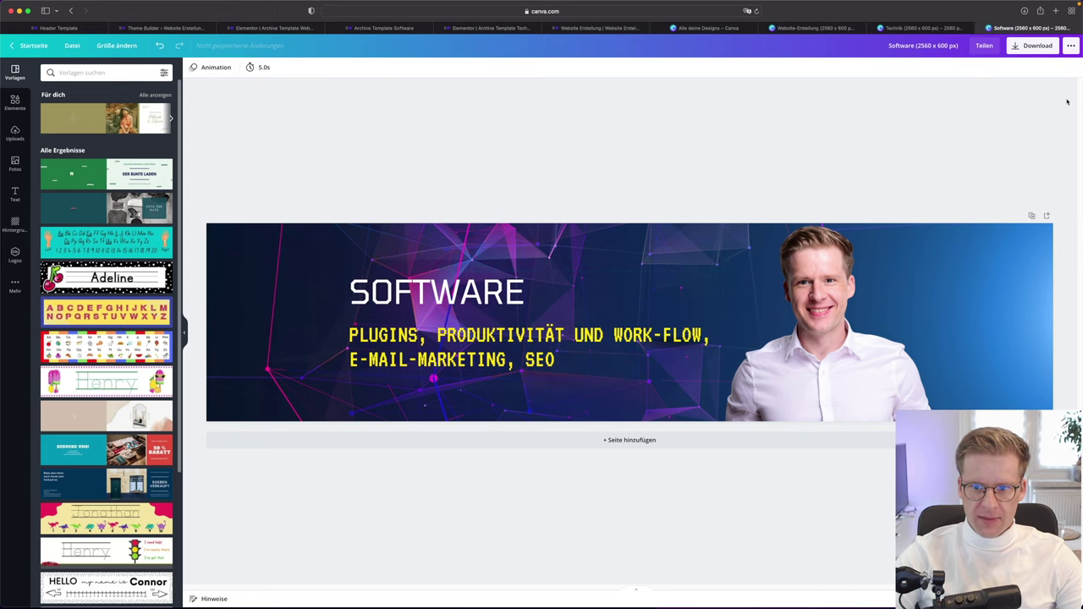
Download the Software (2560 x 600 px) banner and close the preview of the downloaded file
click(1034, 46)
click(813, 152)
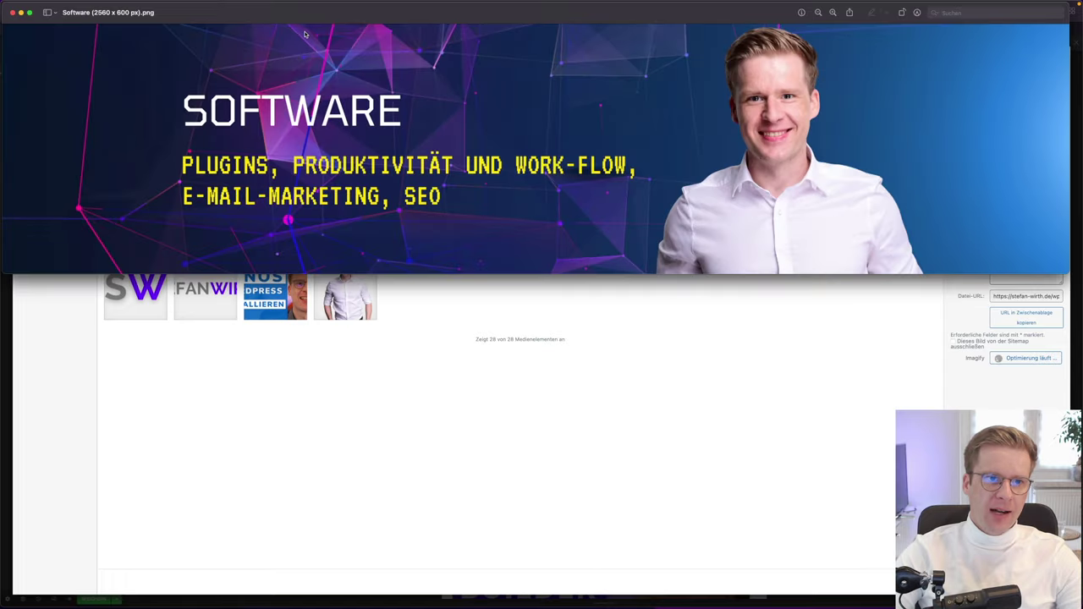
key(super+w)
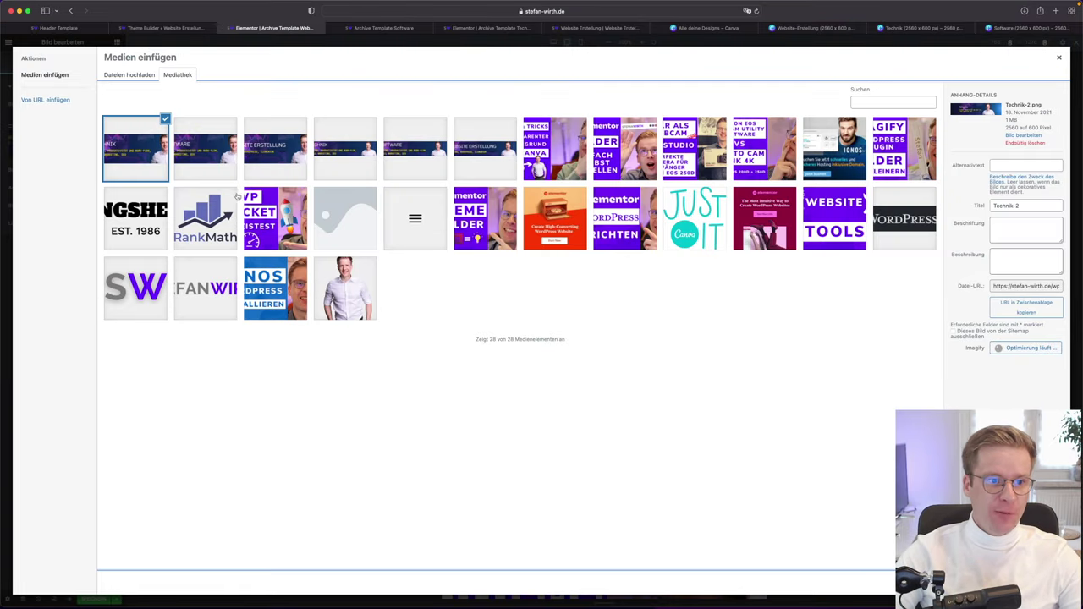
Insert Website-Erstellung-2.png from the media library as the template's lower banner image and check it in the mobile and desktop views
click(279, 147)
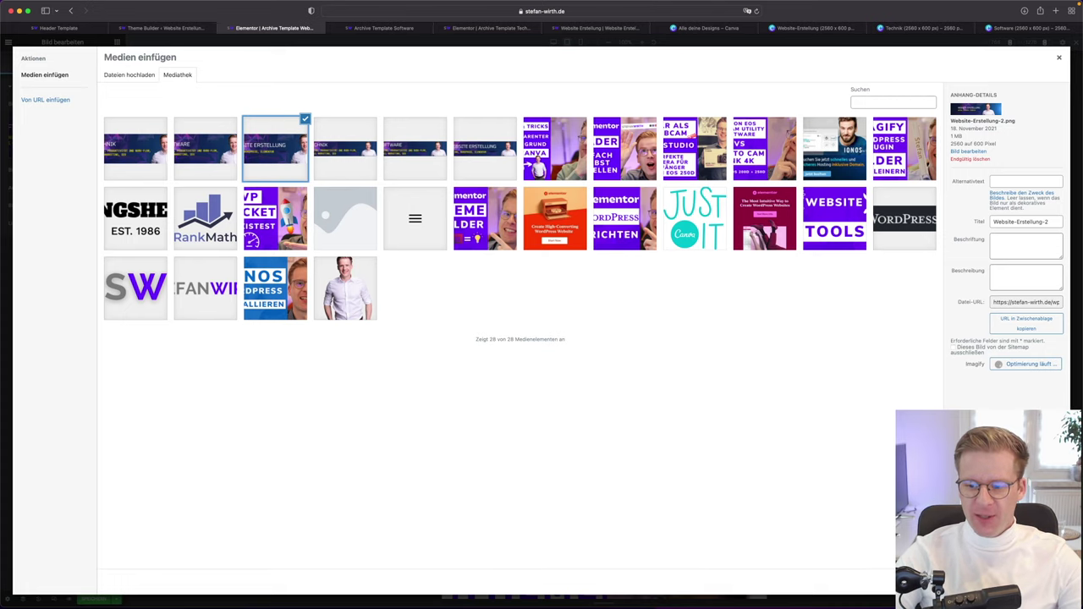
click(1024, 584)
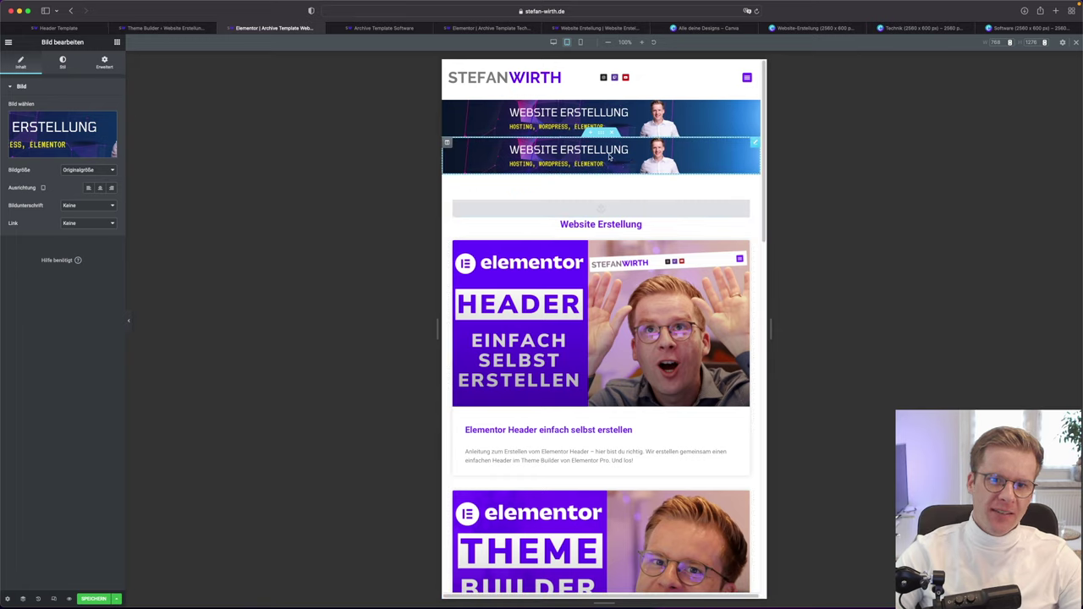
click(61, 61)
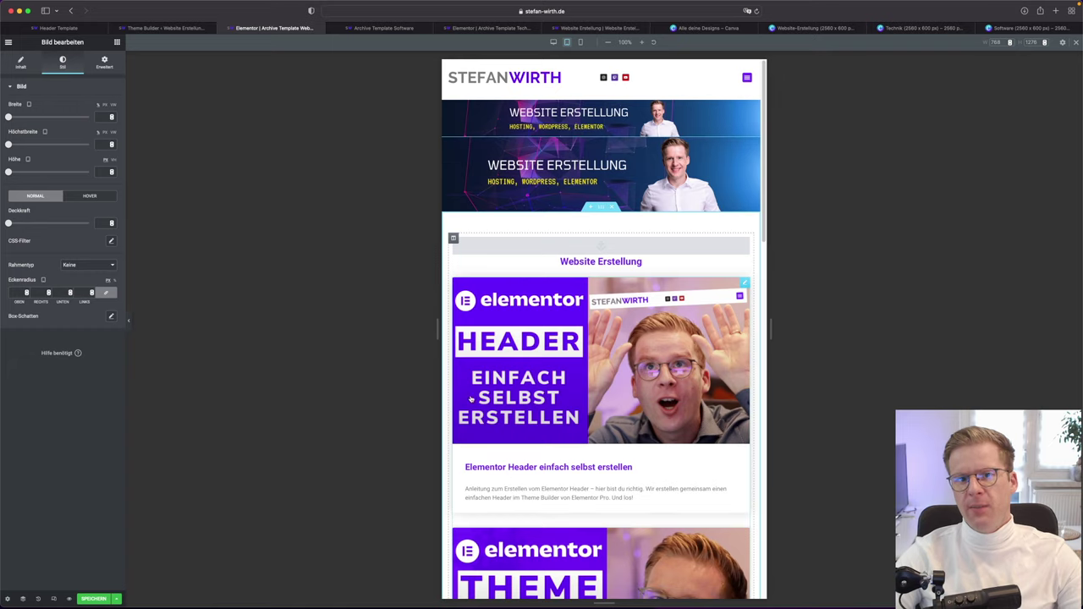
click(581, 42)
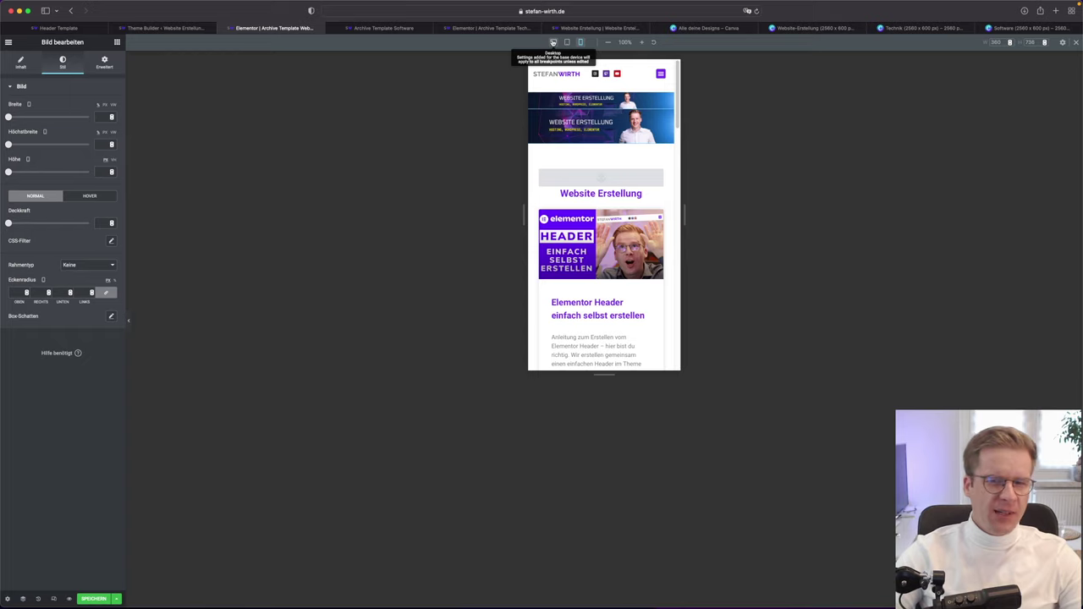
click(553, 42)
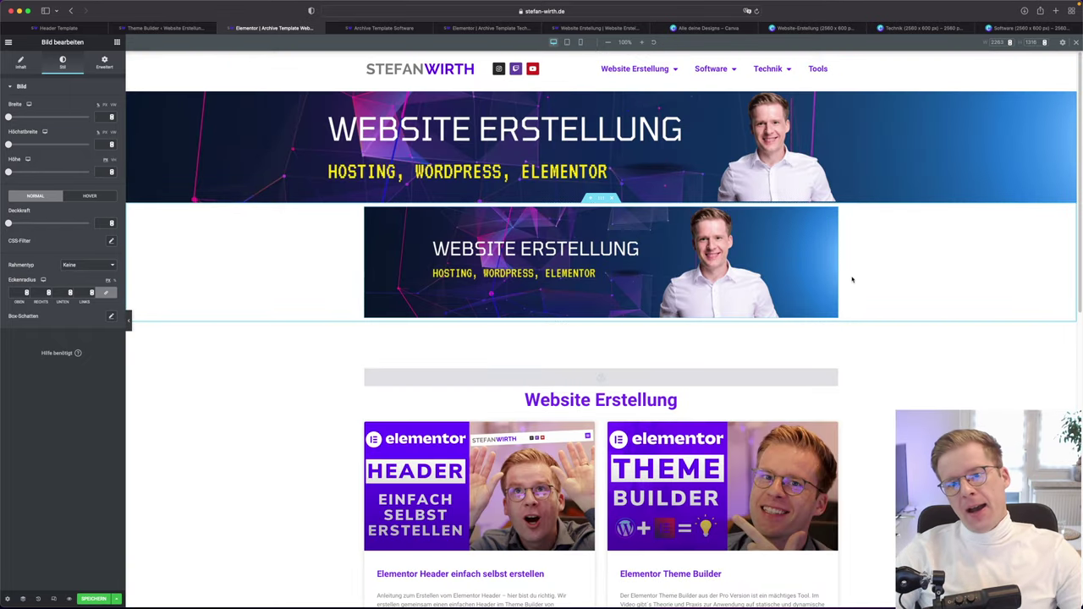
scroll(583, 280, down, 5)
scroll(576, 267, up, 5)
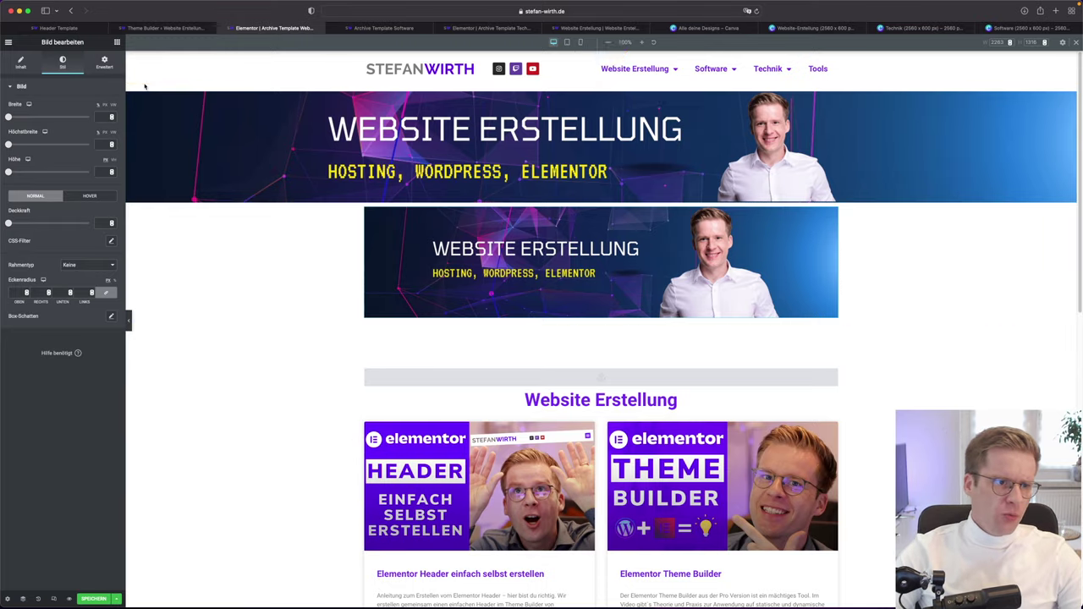
Set the lower banner's margins to 0 and its section's content width to Volle Breite
click(105, 60)
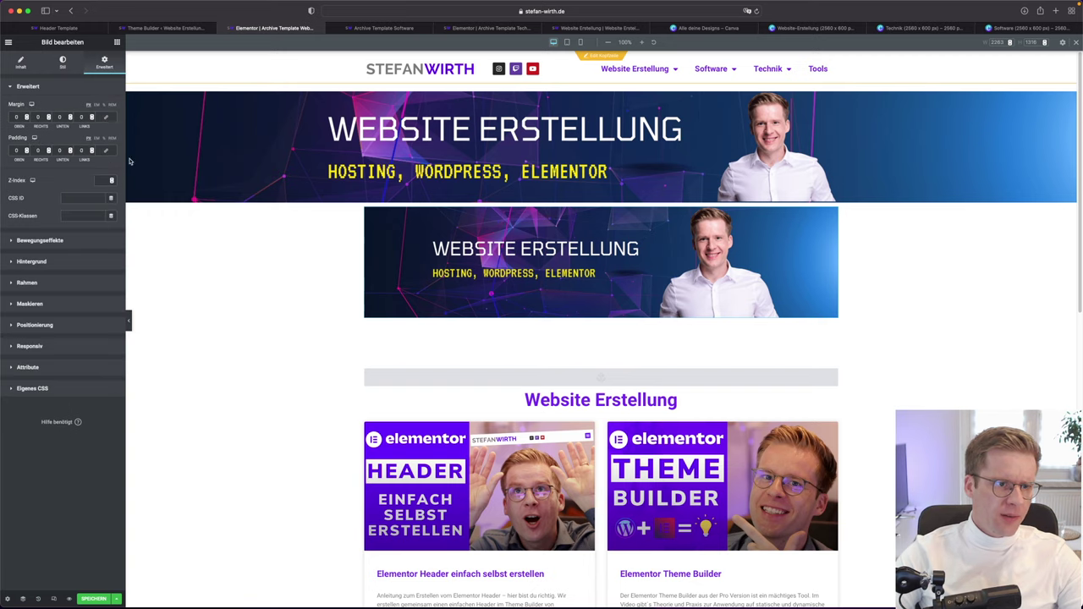
click(365, 208)
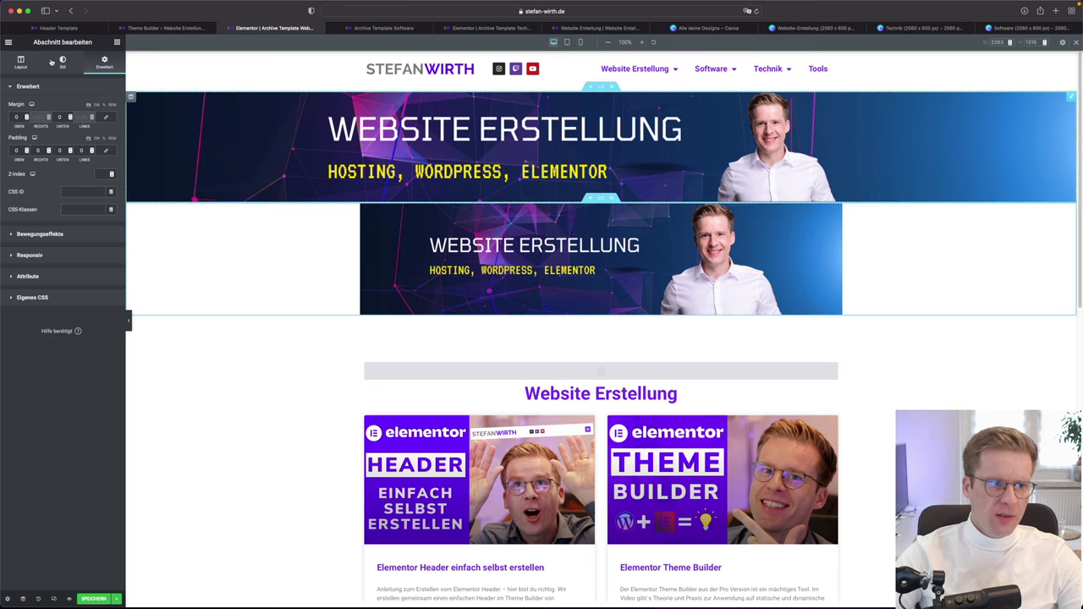
click(21, 62)
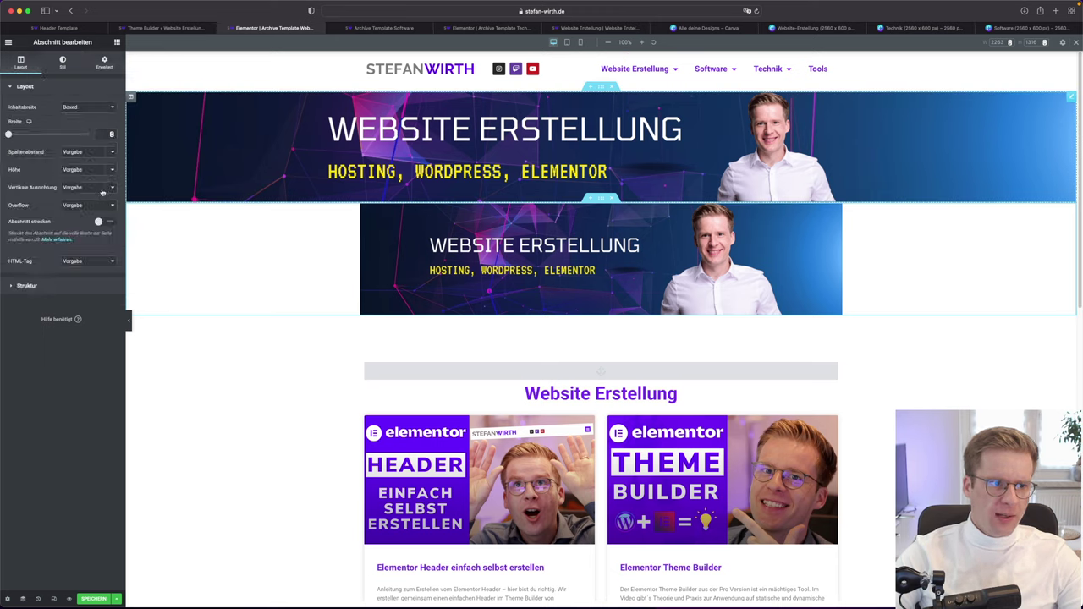
click(84, 107)
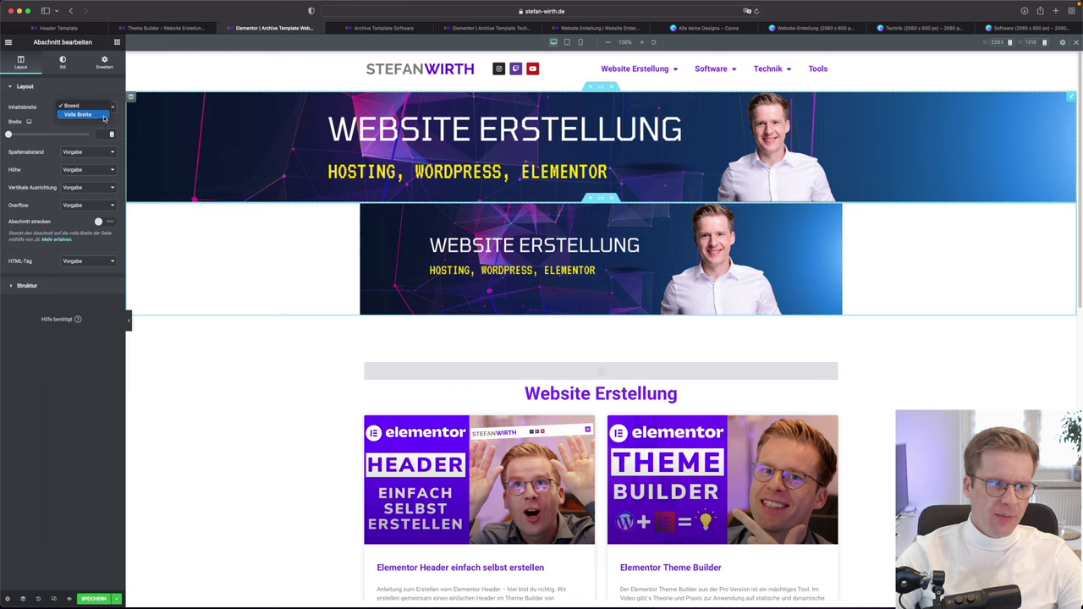
click(94, 118)
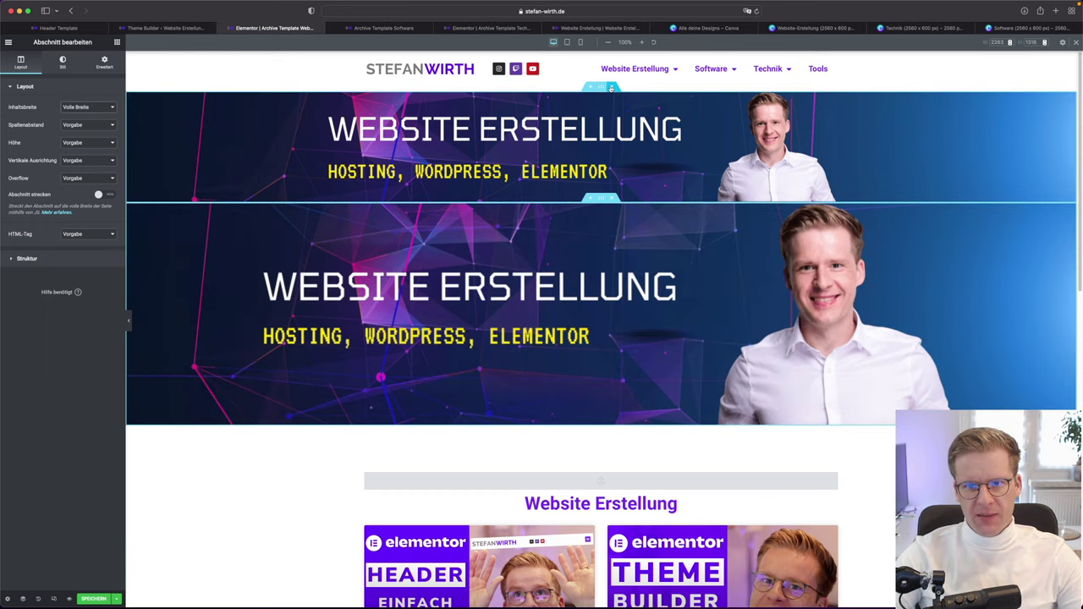
Delete the upper banner section and revert to the state before its deletion using the change history
click(611, 88)
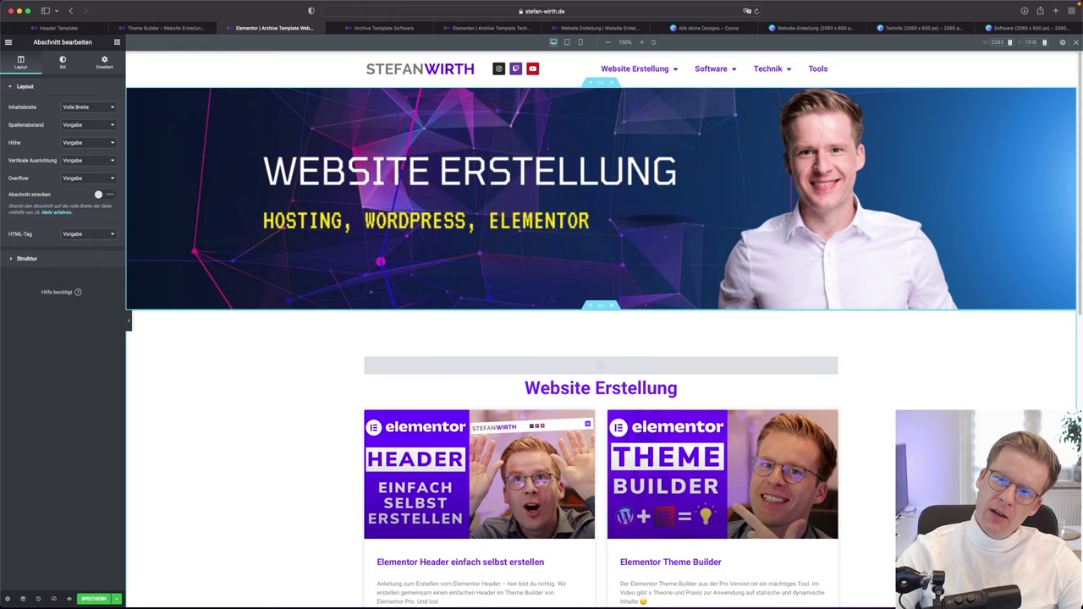
scroll(884, 491, down, 2)
scroll(884, 491, up, 2)
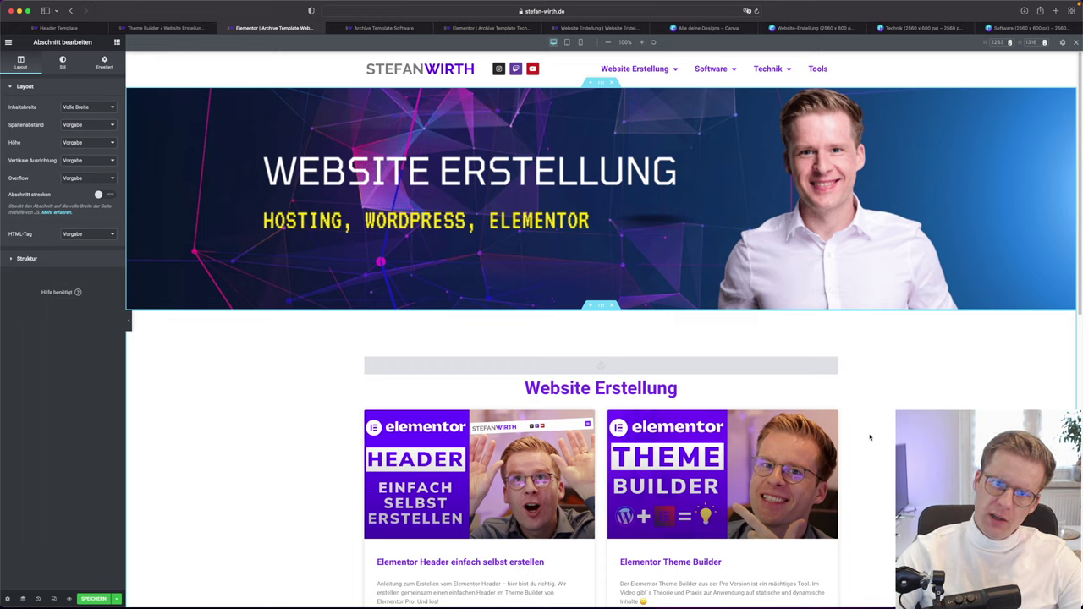
click(39, 599)
click(72, 105)
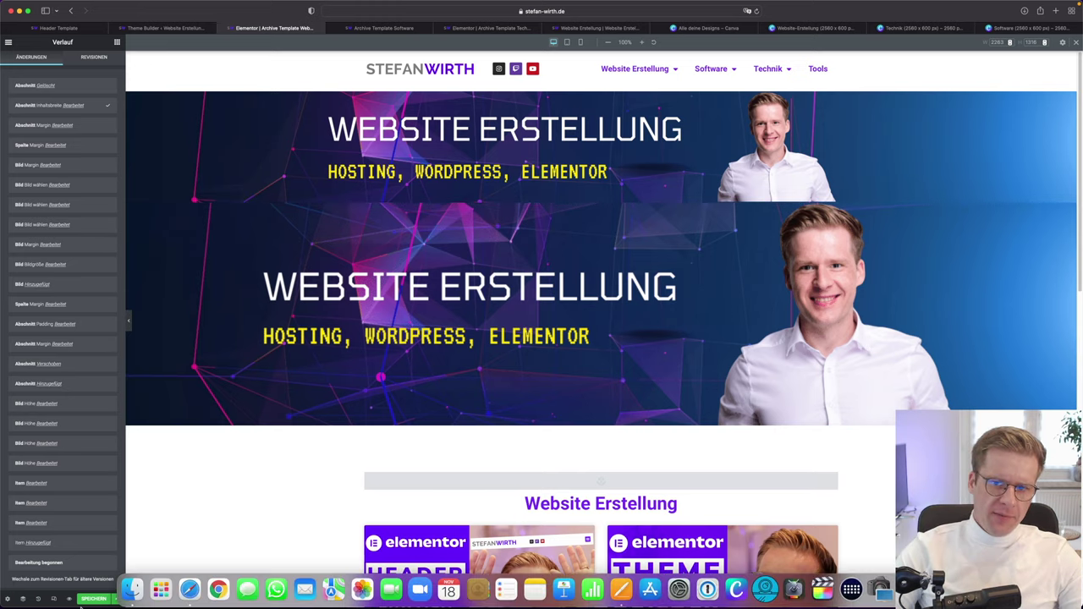
Delete the old, flatter Website Erstellung banner section and check the template in the tablet, mobile and desktop views
click(630, 125)
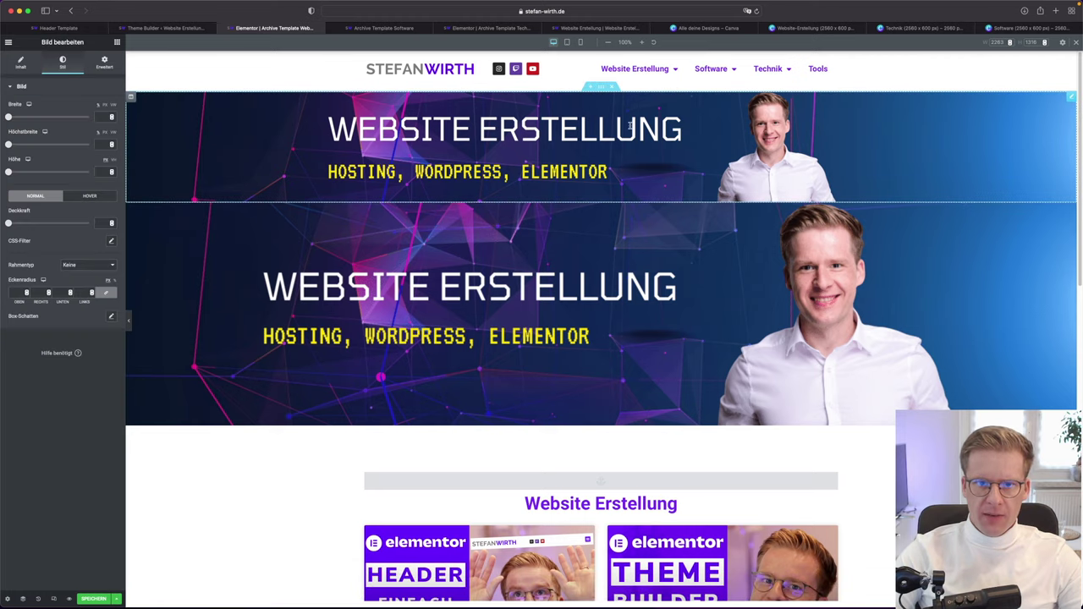
click(612, 86)
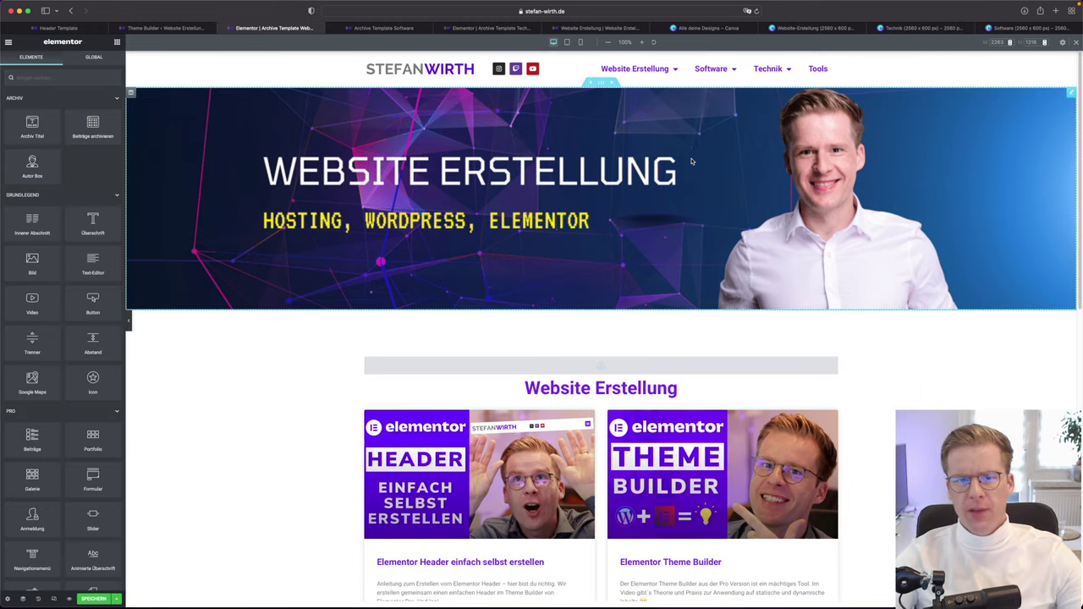
click(567, 43)
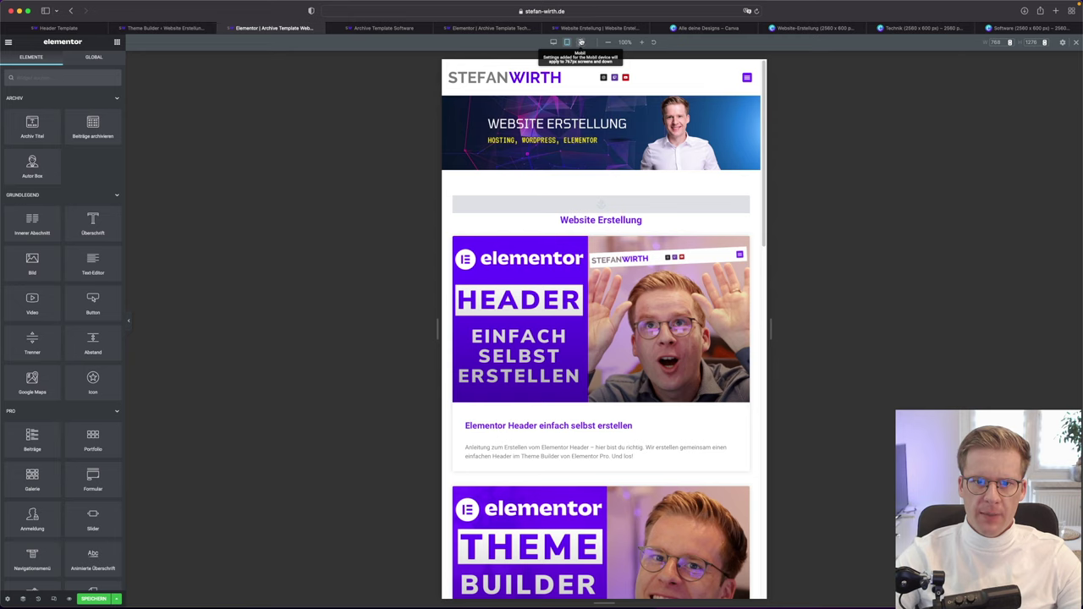
click(581, 42)
click(553, 42)
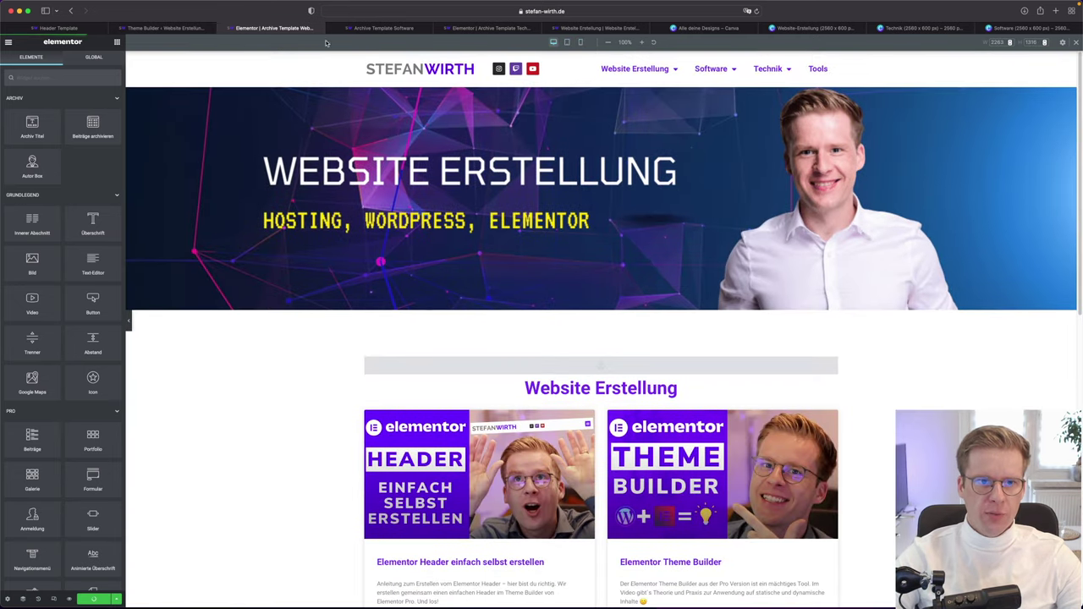
Switch to the Software archive template and duplicate its banner section
click(383, 28)
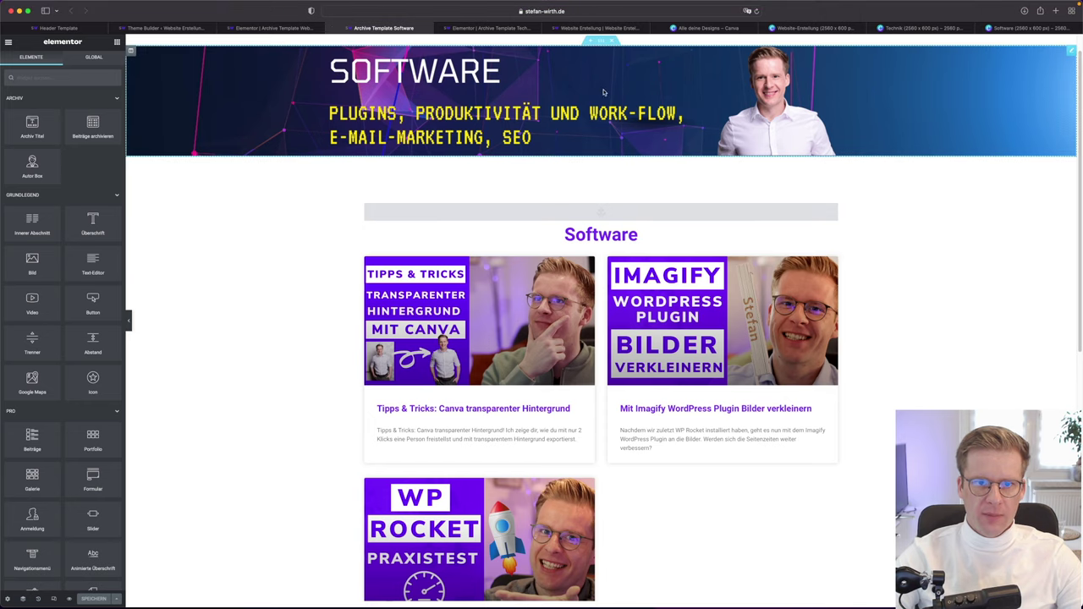
scroll(618, 96, up, 1)
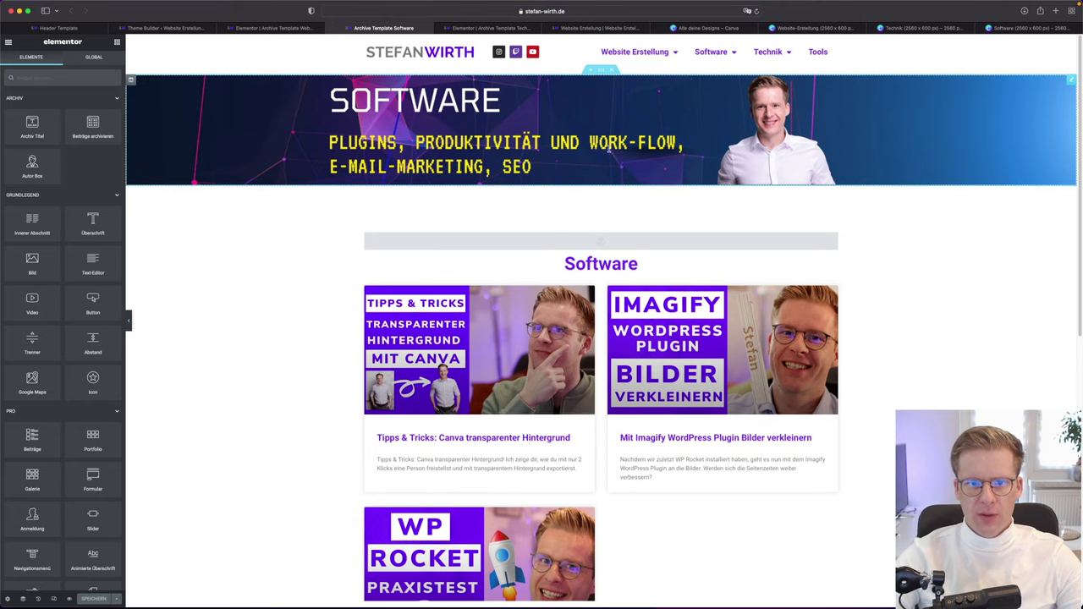
click(603, 74)
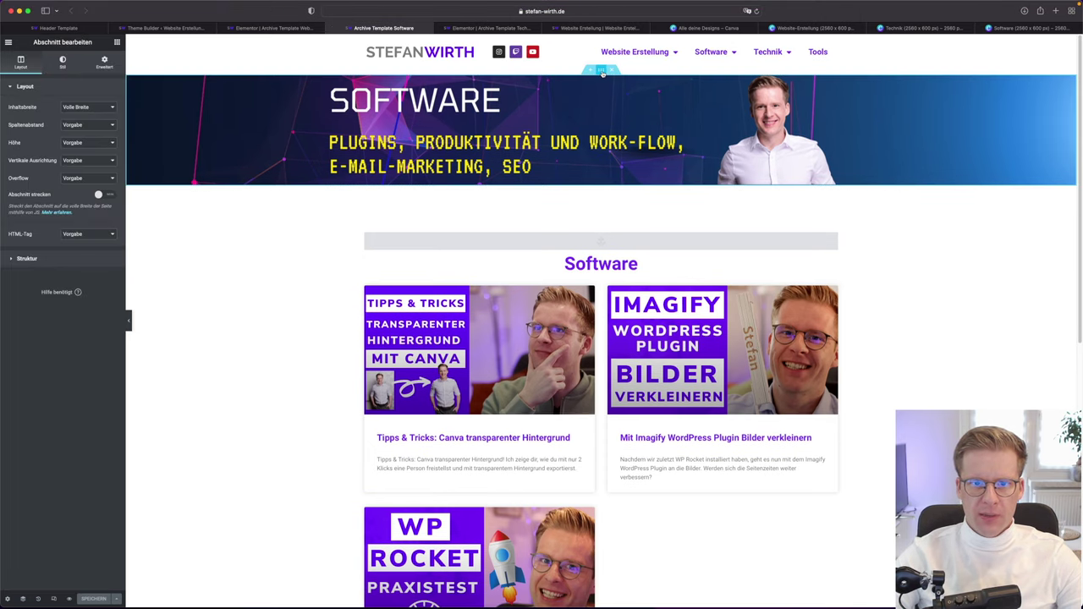
right_click(602, 74)
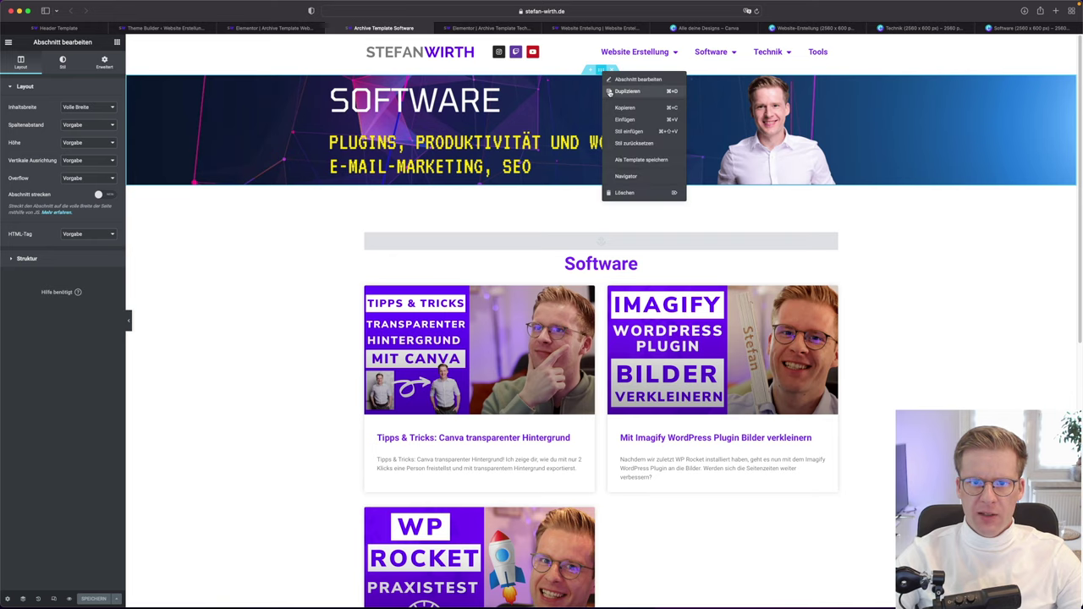
click(622, 93)
click(614, 249)
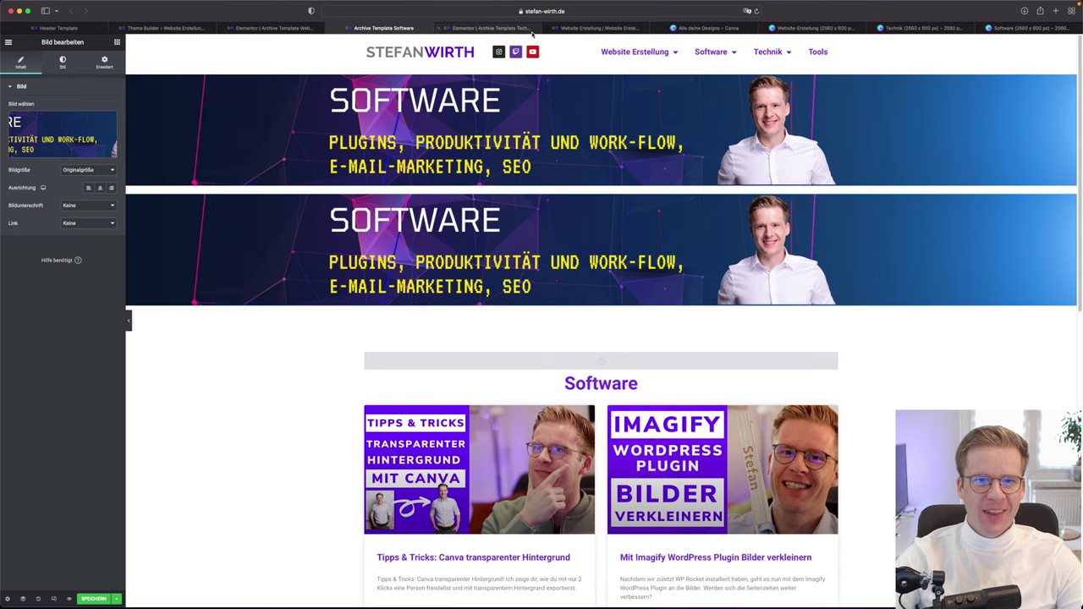
Check the Software banner section's margin and give the Website Erstellung template's banner section a top margin of 20
click(601, 72)
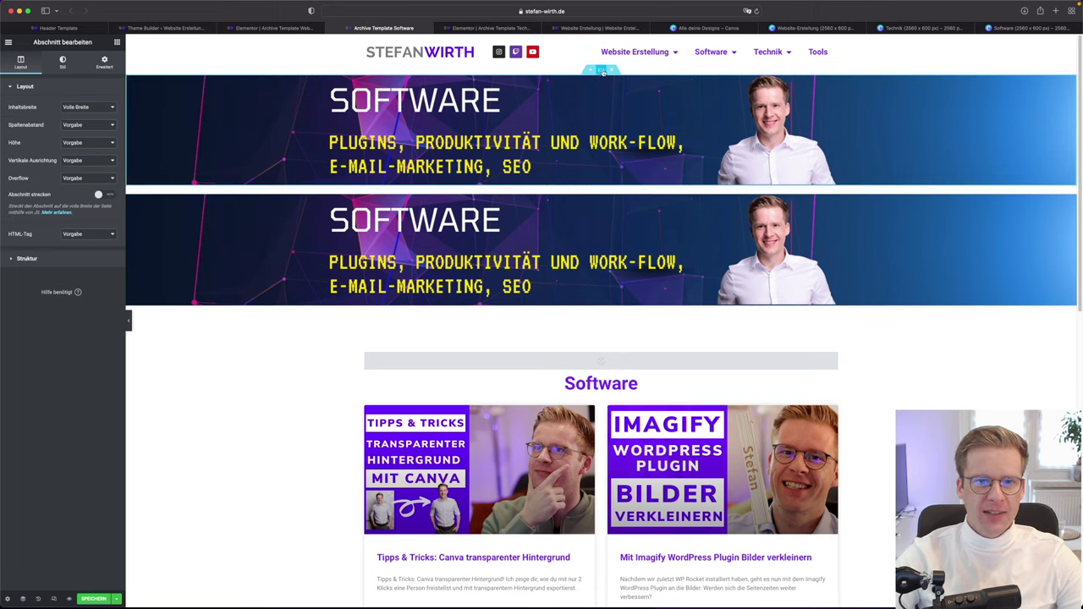
click(111, 66)
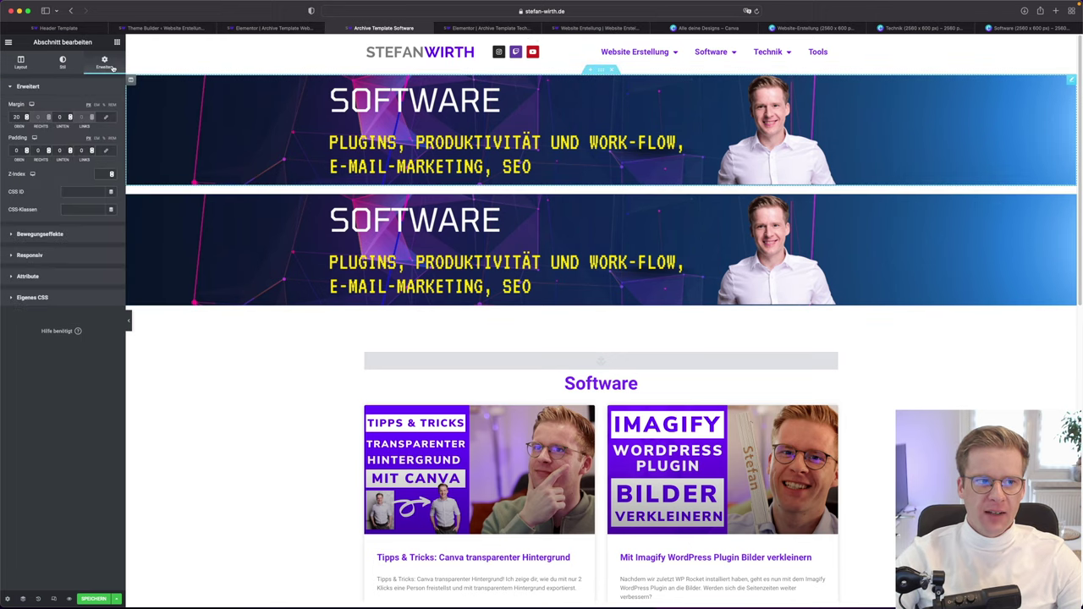
click(296, 28)
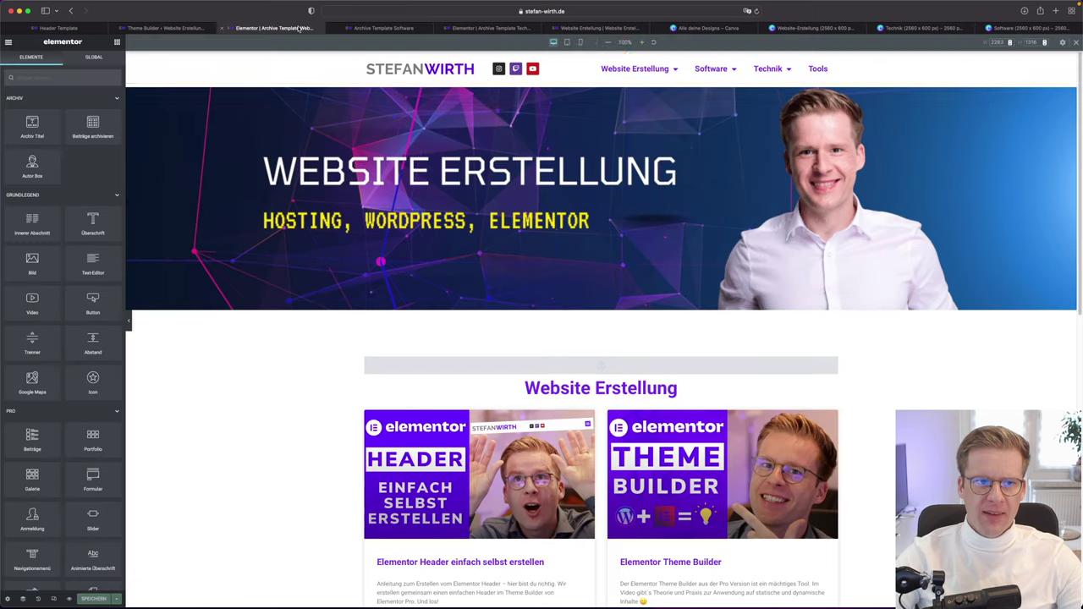
click(602, 83)
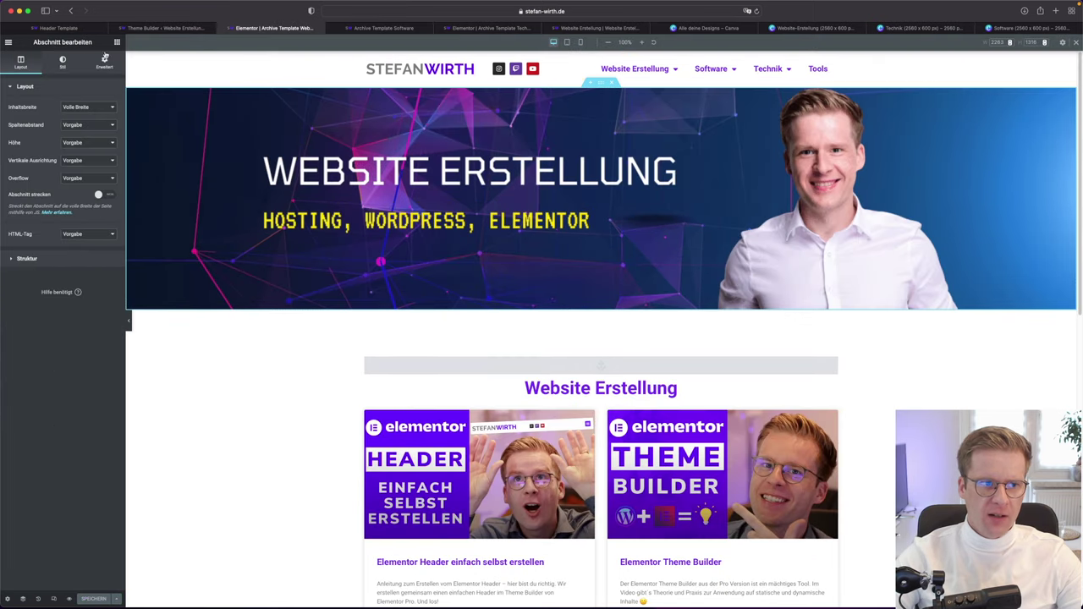
click(105, 60)
click(18, 117)
text(20)
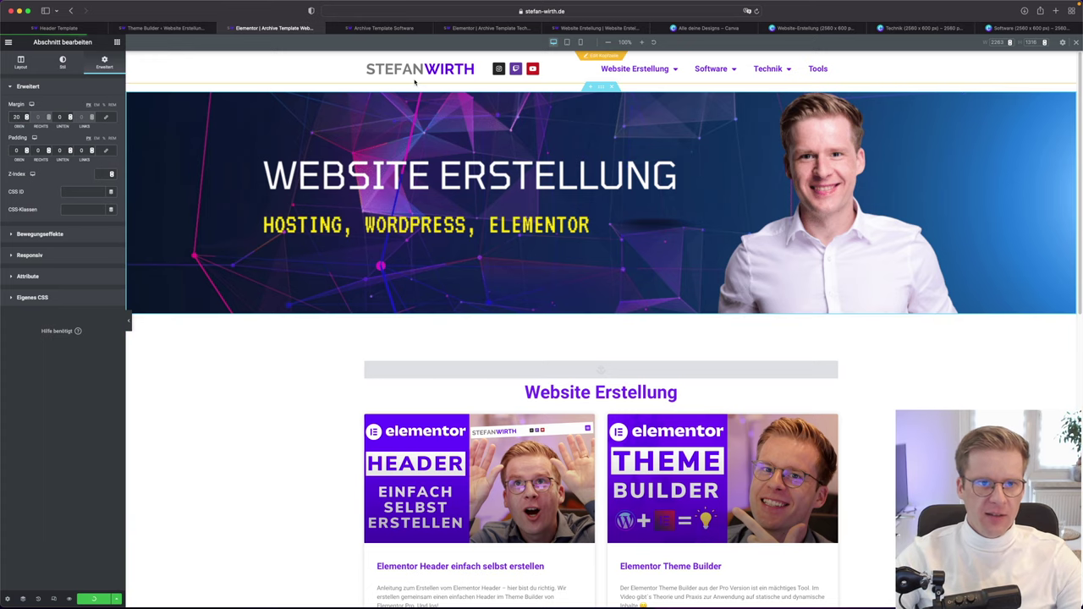
Remove the duplicate banner section in the Software template and replace the remaining banner image with Software-2.png from the media library
click(383, 28)
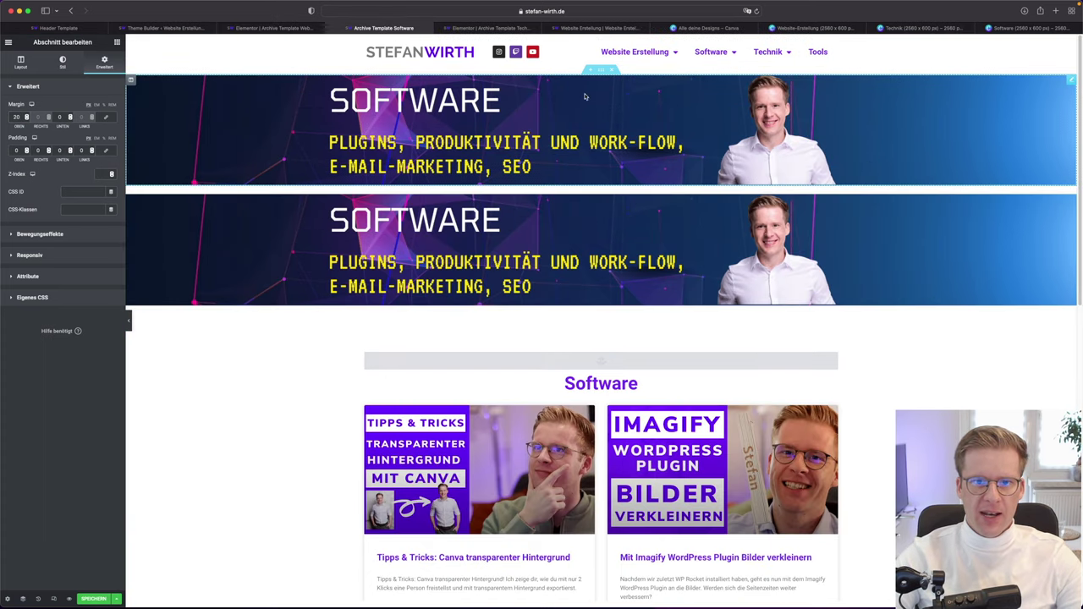
click(612, 75)
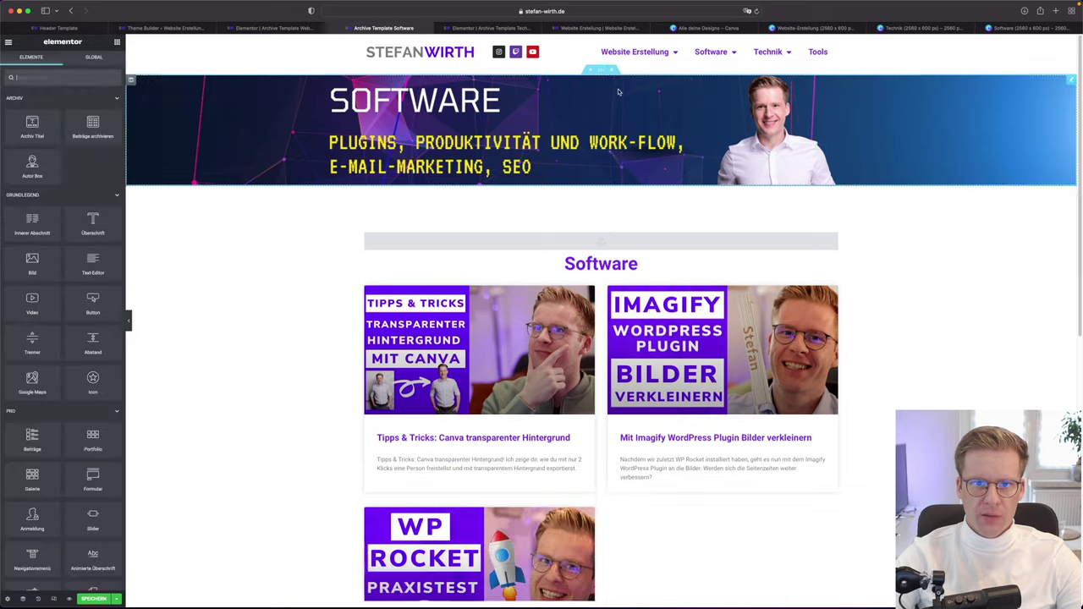
click(448, 154)
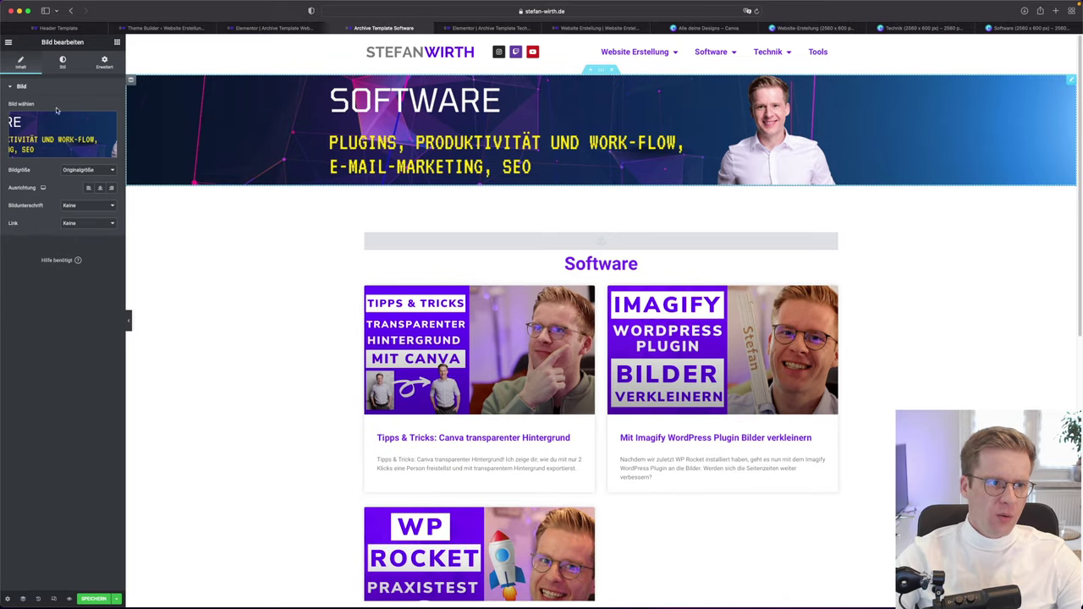
click(67, 137)
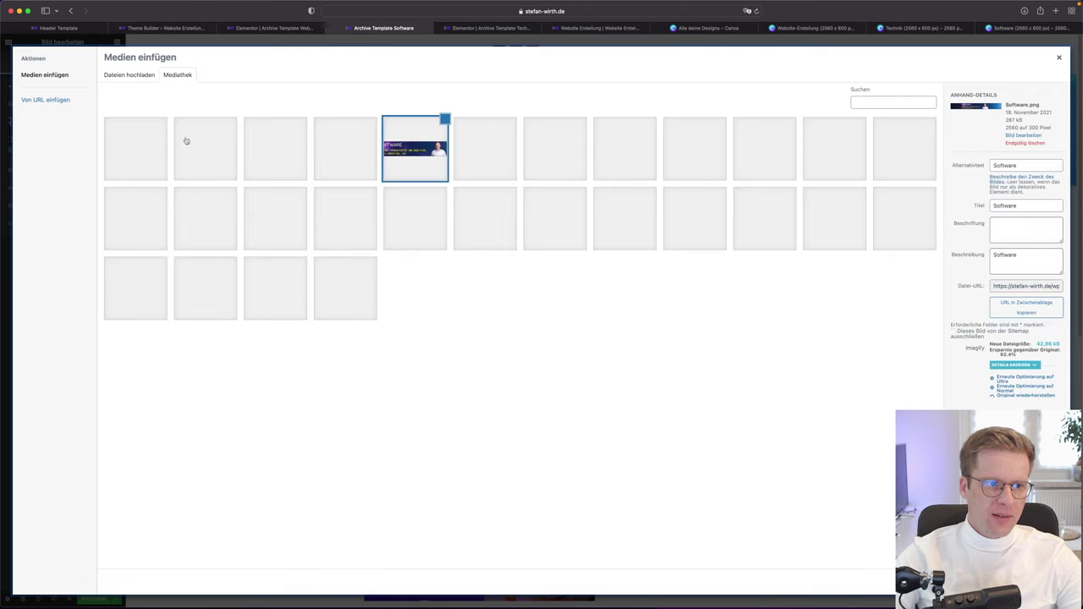
click(213, 148)
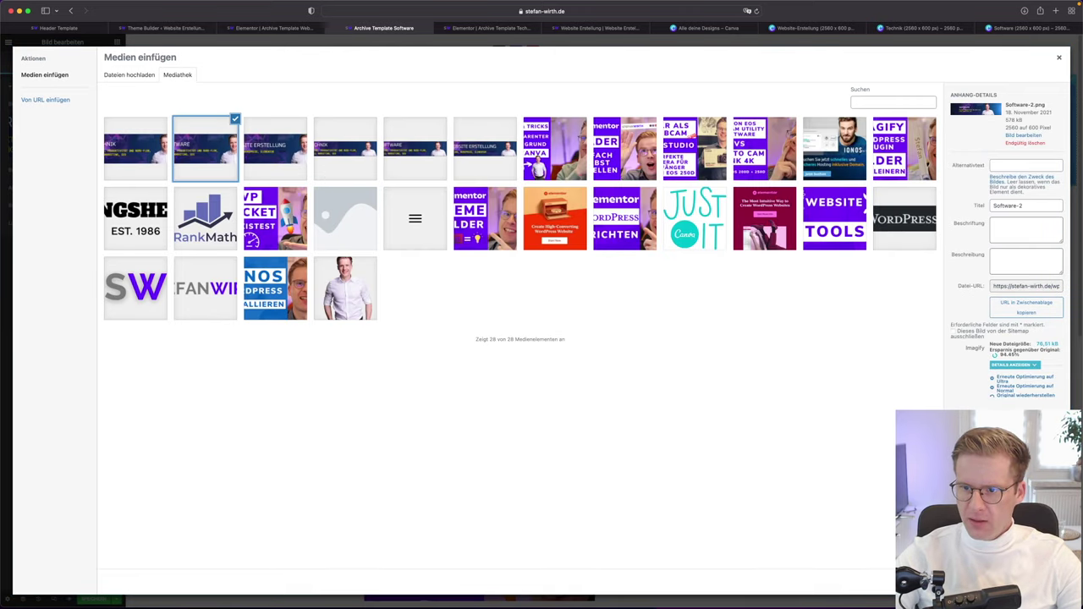
click(1033, 582)
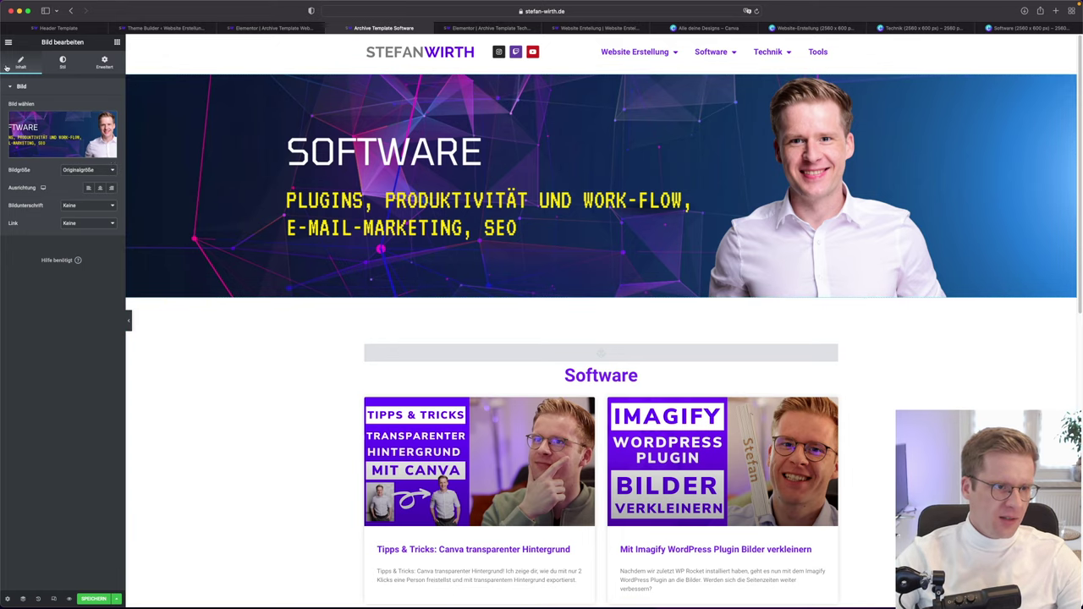
Reopen the media library and copy the title Website-Erstellung-2 into that image's alternative text and description
mouse_move(95, 138)
click(95, 138)
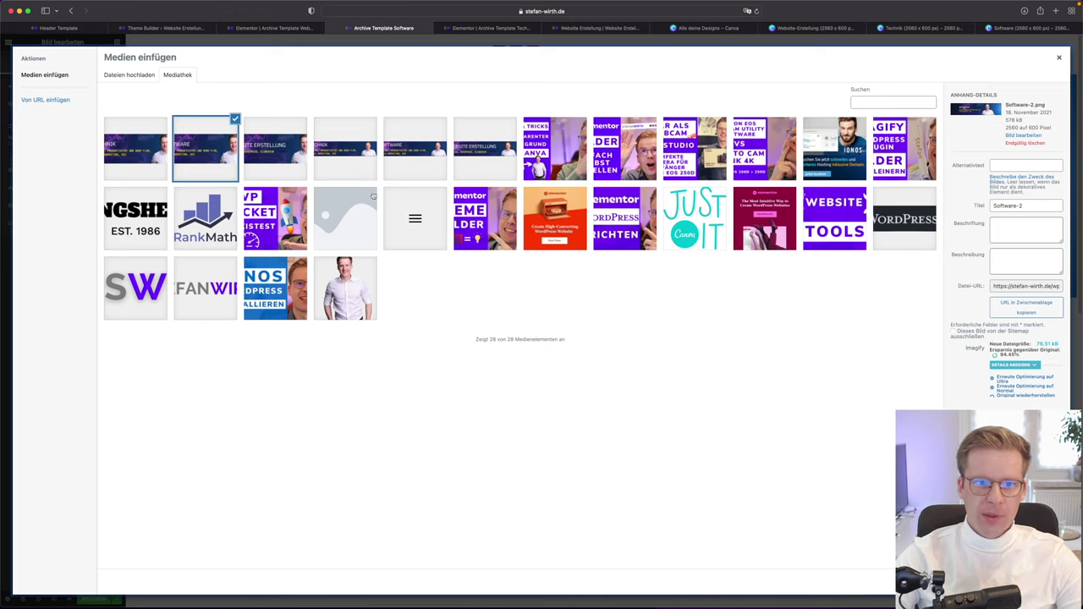
click(251, 163)
click(1004, 222)
key(super+a)
key(super+c)
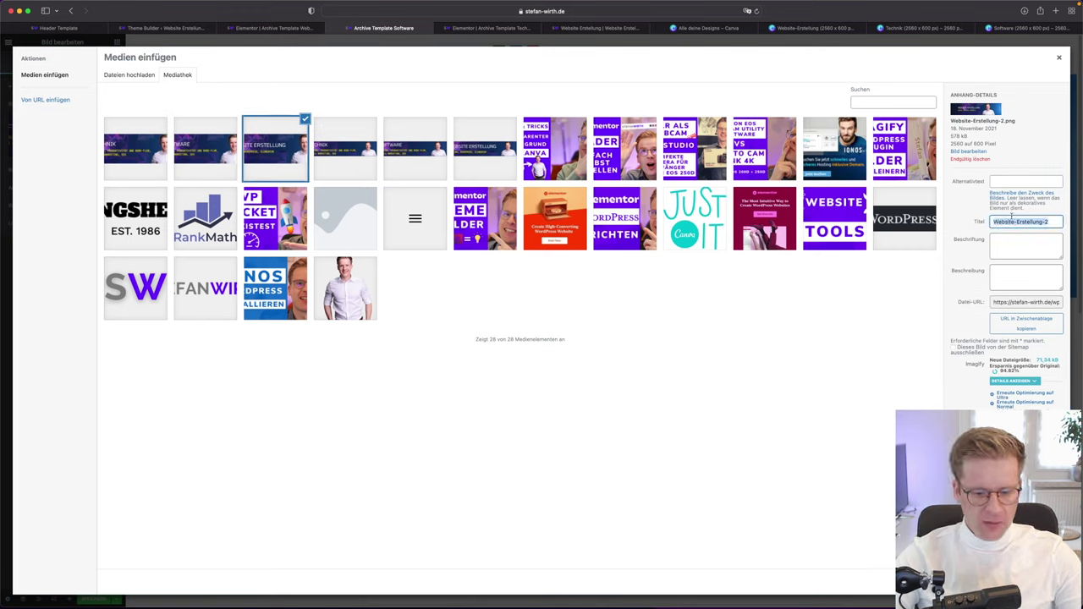
click(1016, 181)
key(super+v)
click(1033, 320)
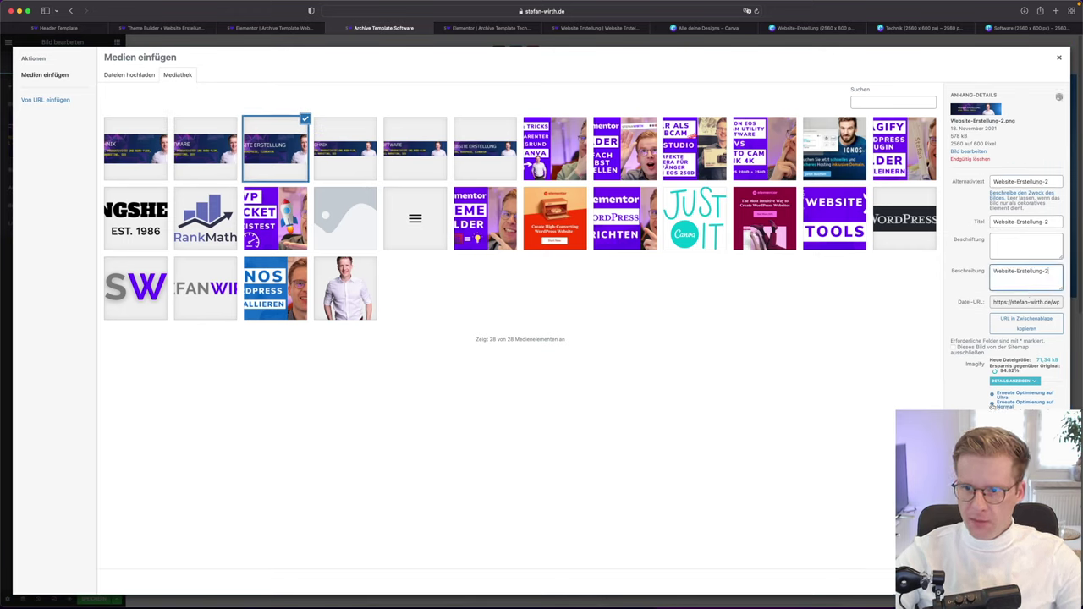
Copy the title Software-2 into the alternative text and description of Software-2.png
click(222, 156)
click(1012, 206)
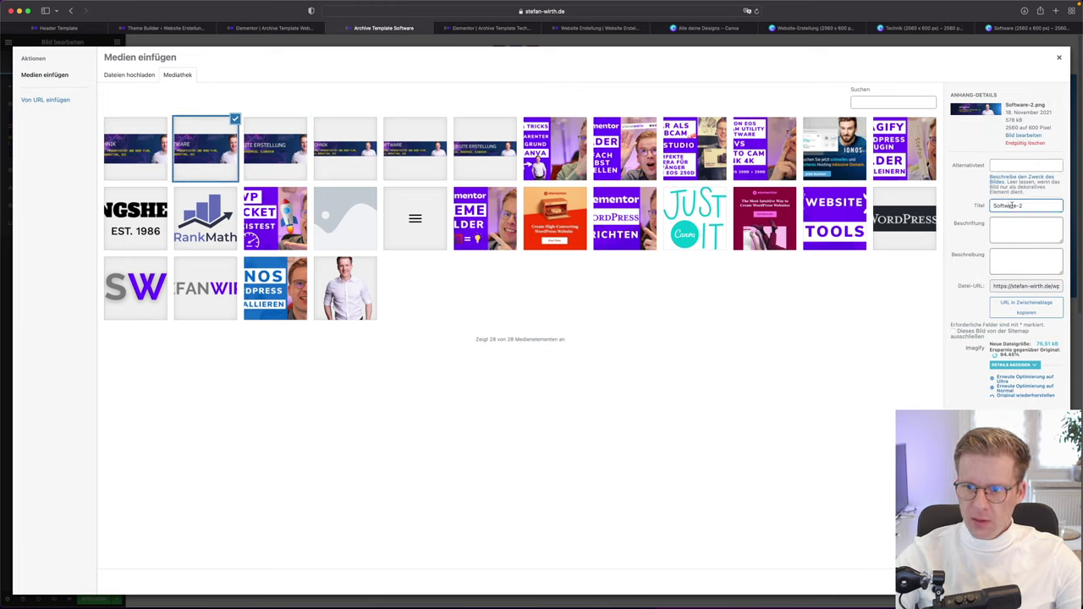
key(super+a)
key(super+c)
click(1021, 164)
key(super+v)
click(1026, 259)
key(super+v)
Copy the title Technik-2 into the alternative text and description of Technik-2.png
click(149, 159)
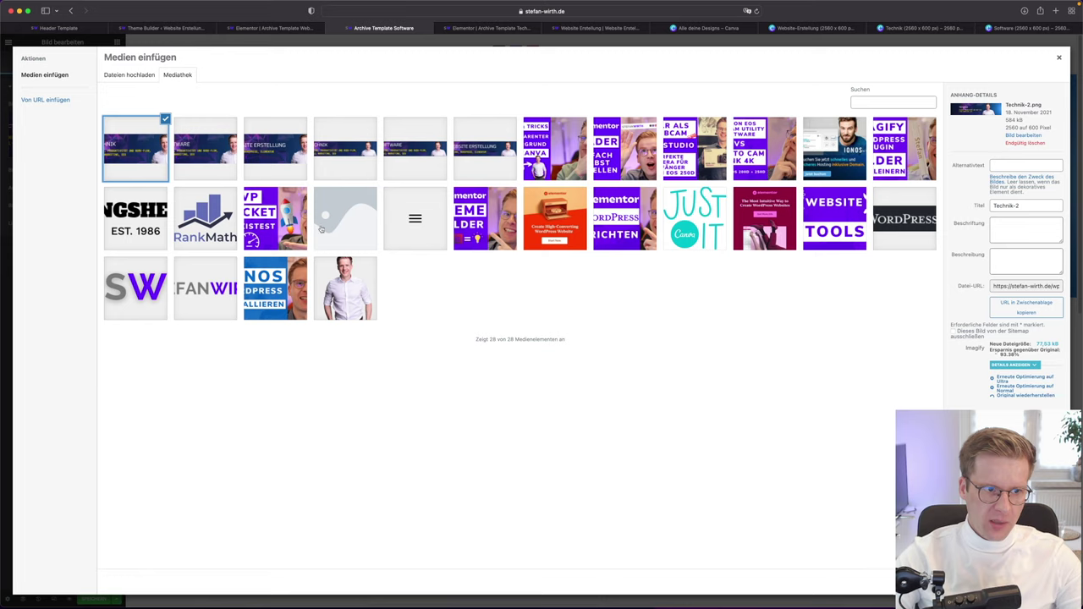
click(1017, 207)
key(super+a)
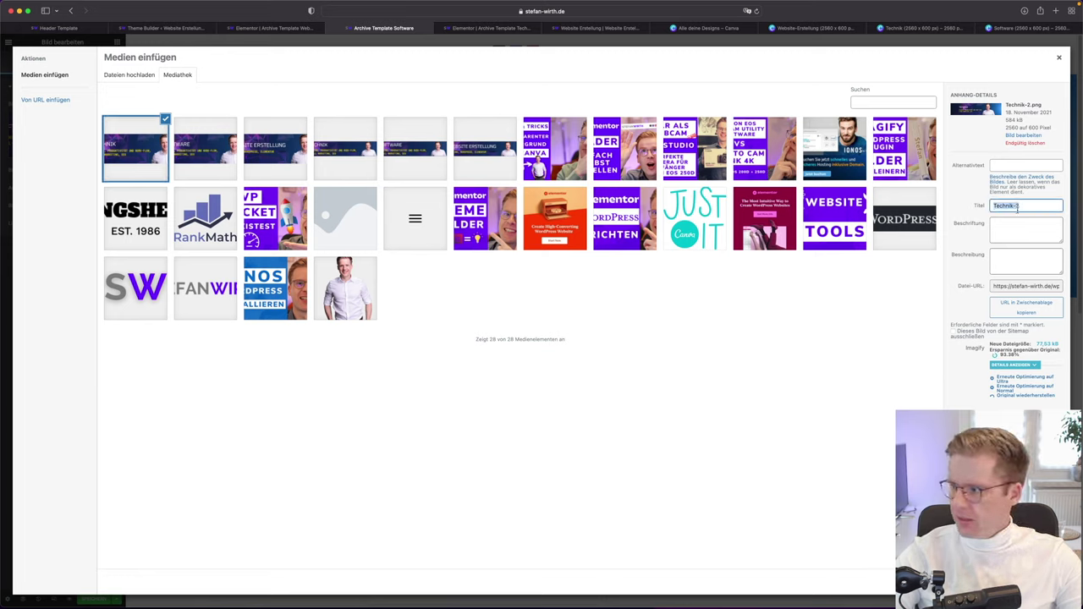
key(super+c)
click(1022, 165)
key(super+v)
click(1026, 259)
key(super+v)
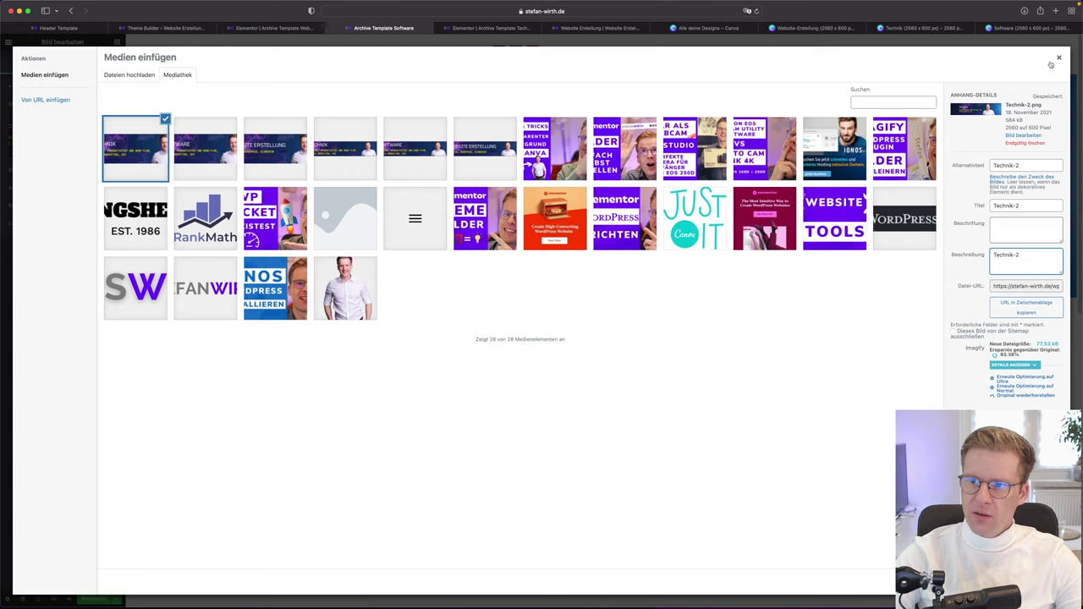
Close the media library and save the Software archive template
click(1058, 59)
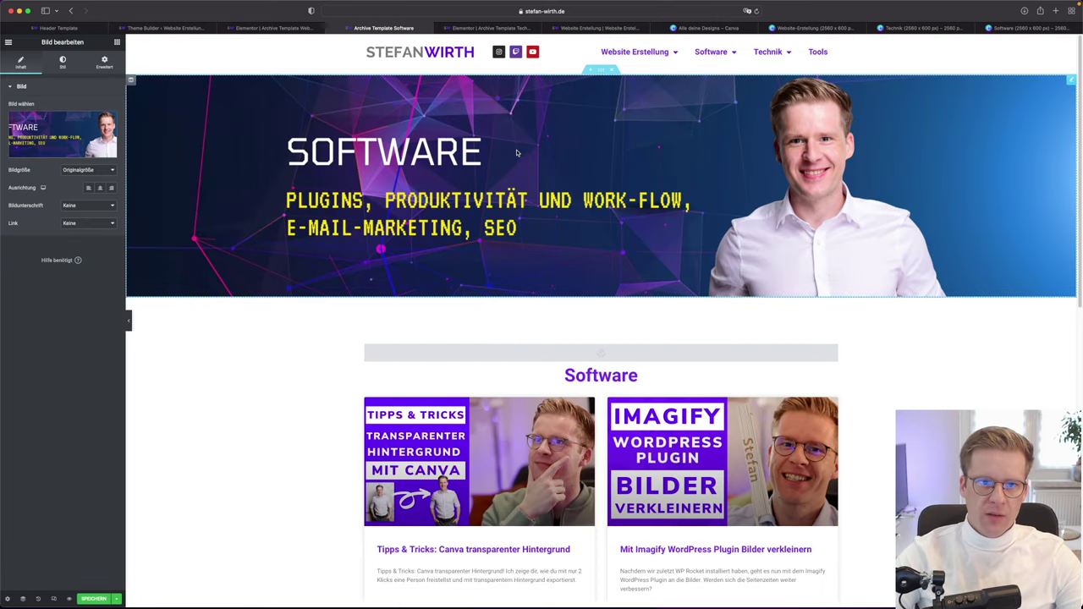
click(94, 598)
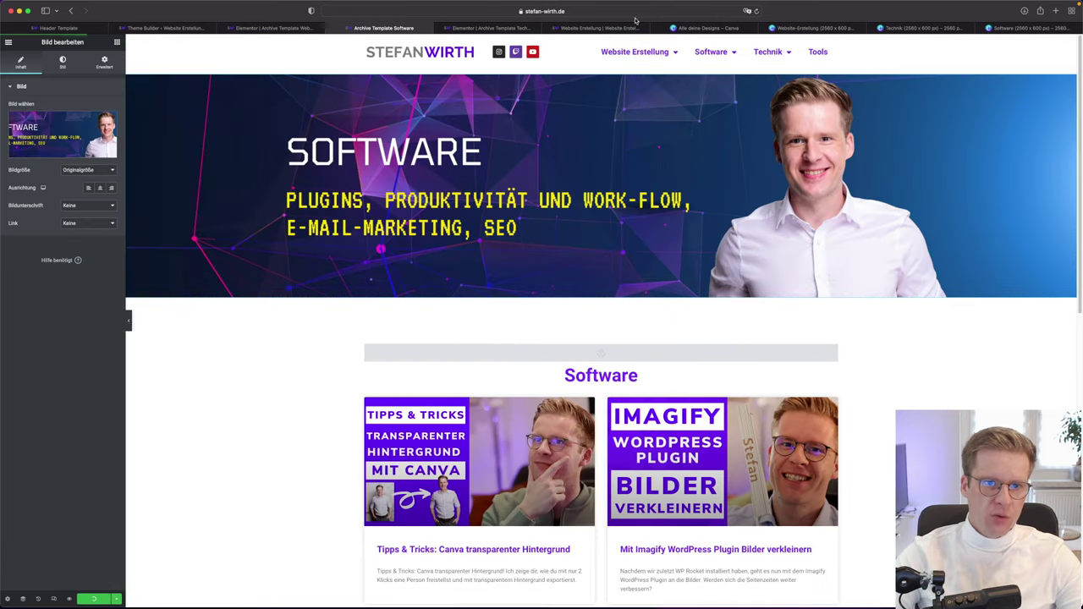
Replace the banner image in the Technik archive template with Technik-2.png from the media library and save the template
click(495, 28)
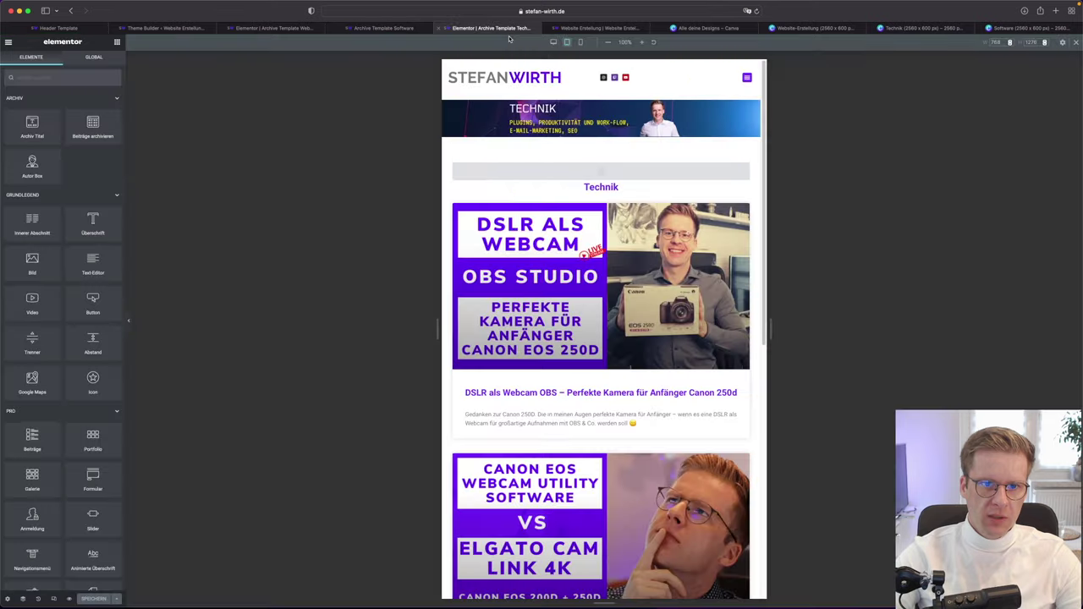
click(606, 115)
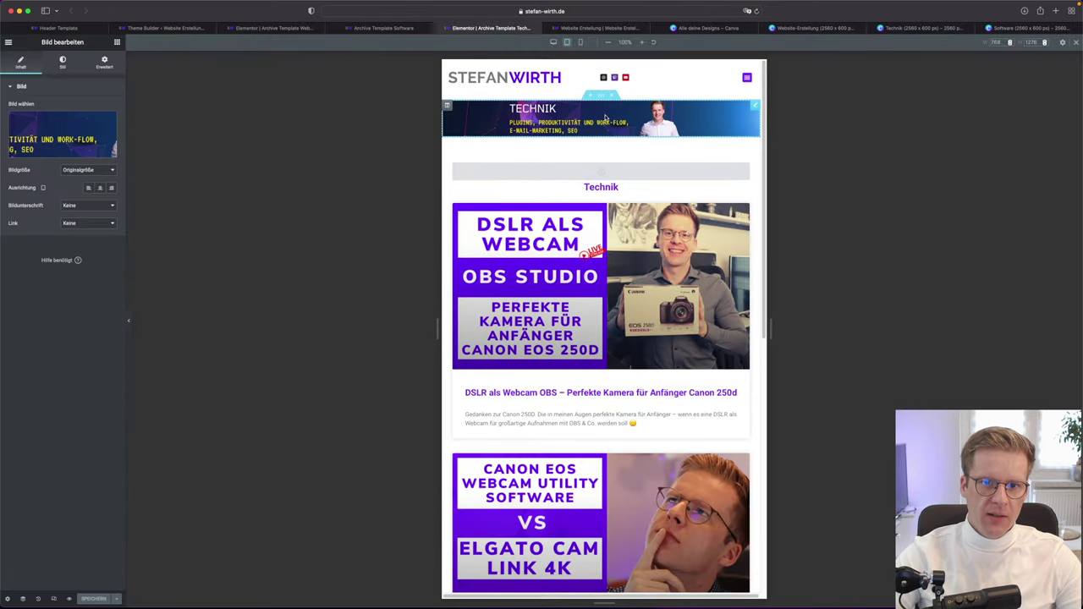
click(49, 129)
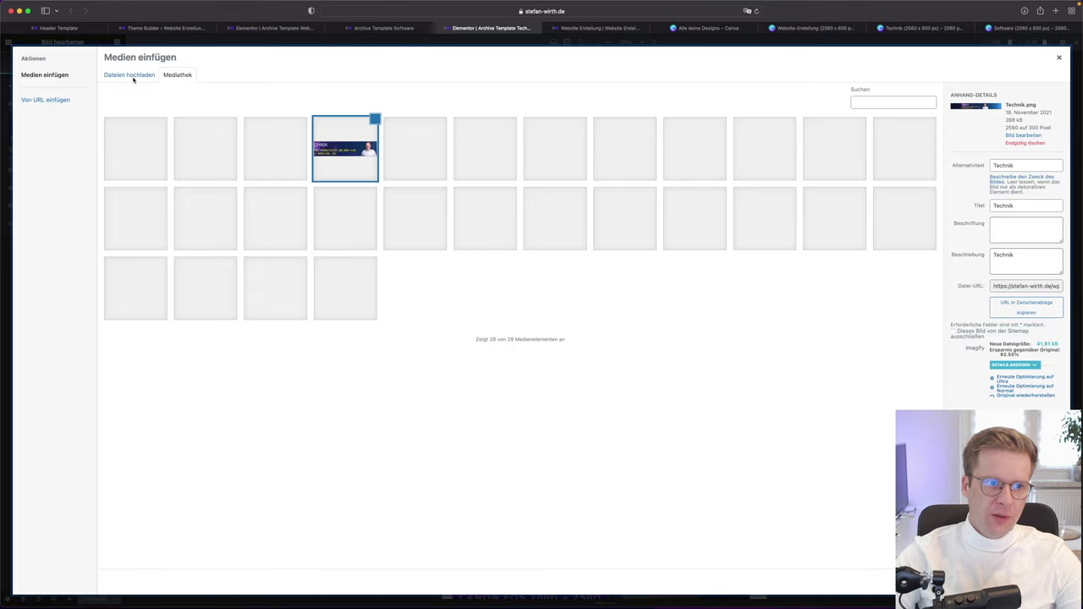
click(131, 75)
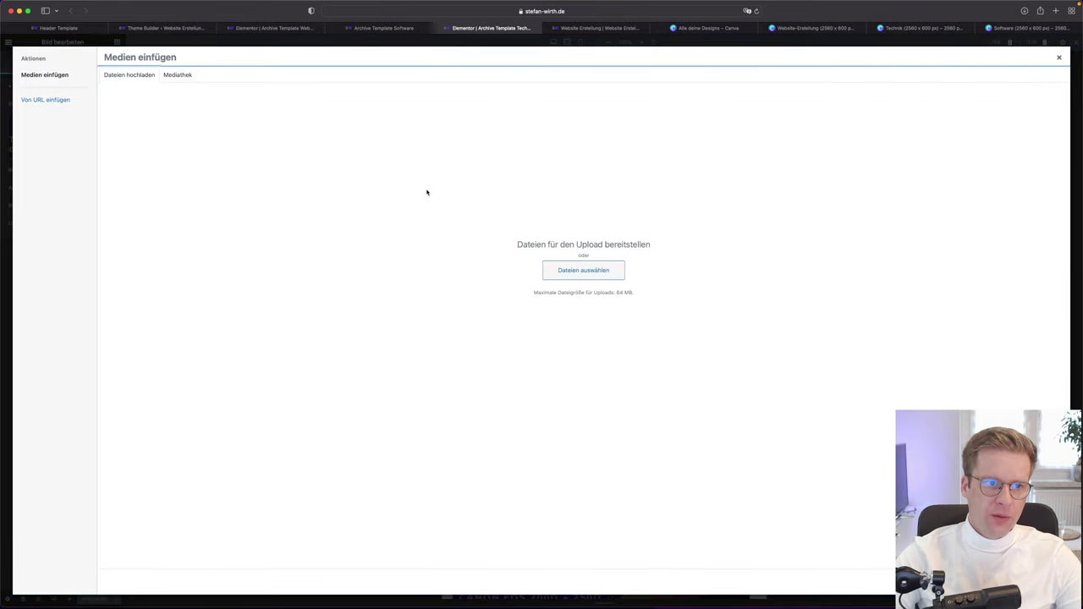
click(175, 75)
click(140, 145)
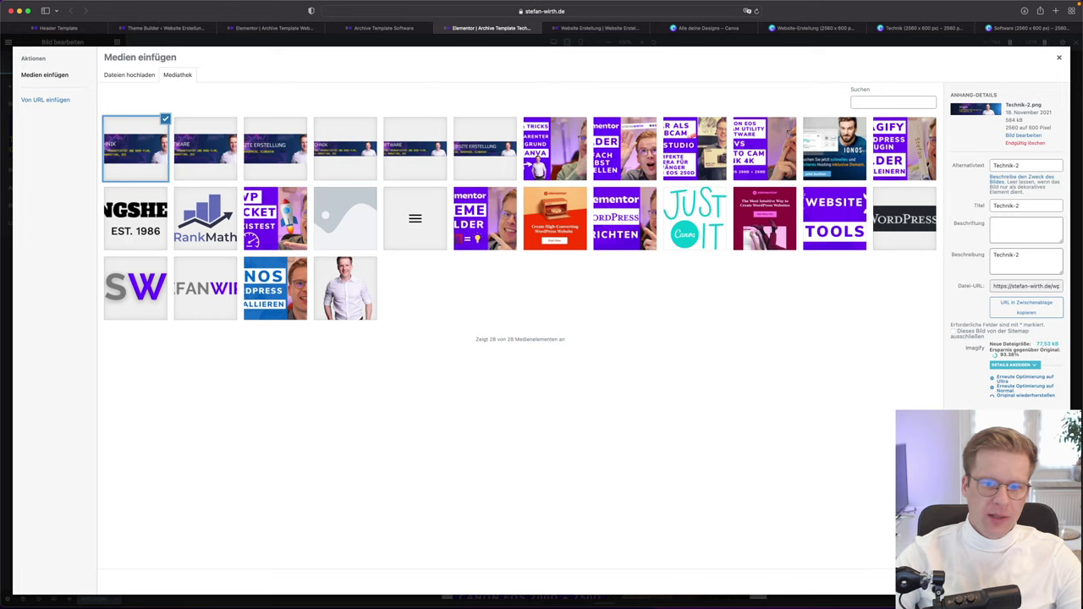
click(1034, 582)
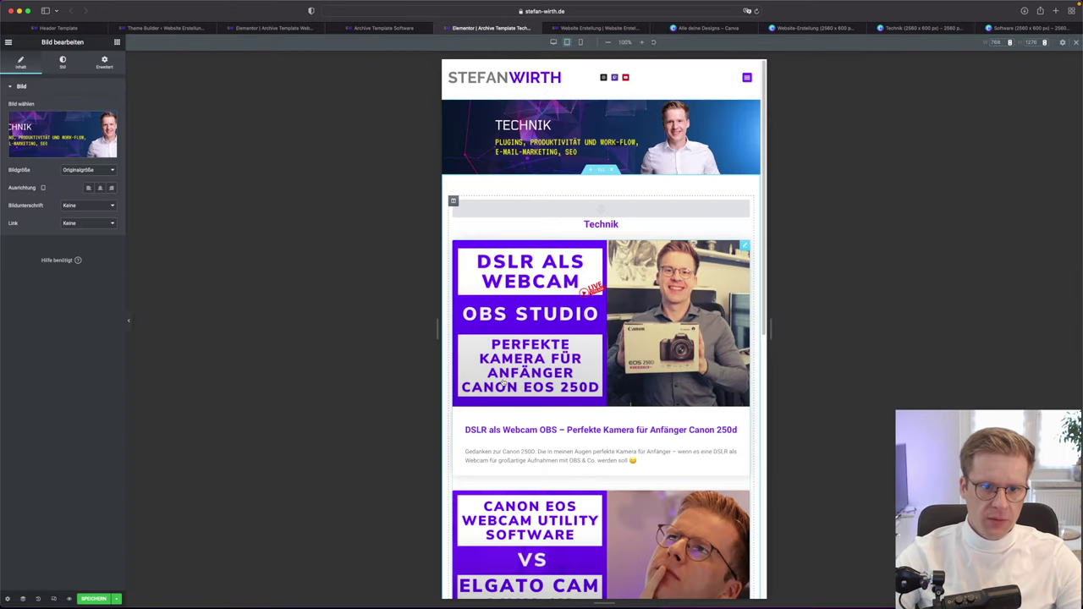
click(93, 598)
Open the live website in a new browser tab and look through the homepage
click(1055, 10)
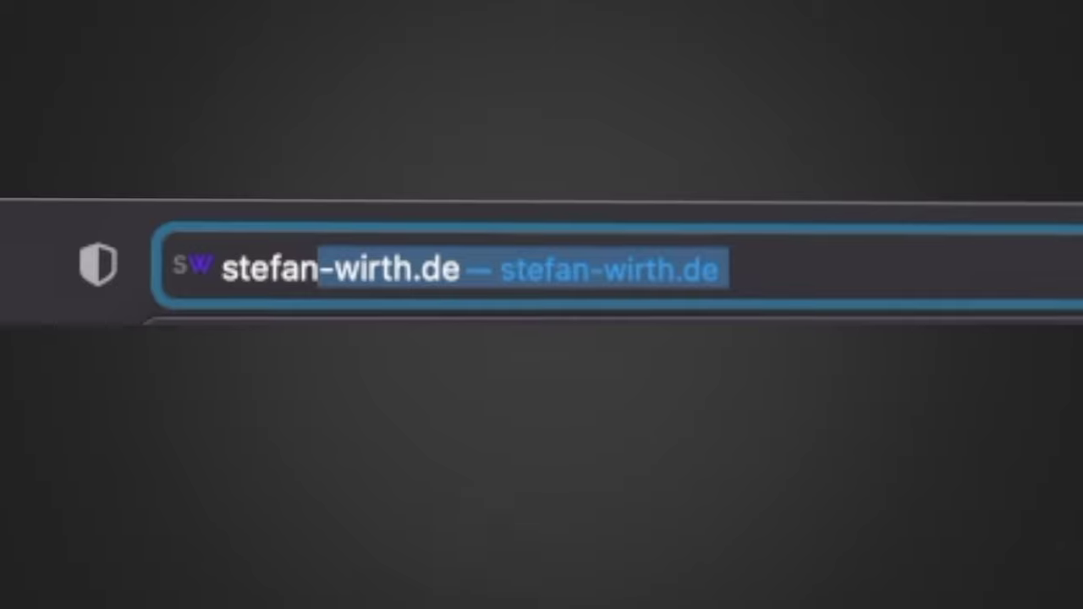
text(-wirth)
key(Return)
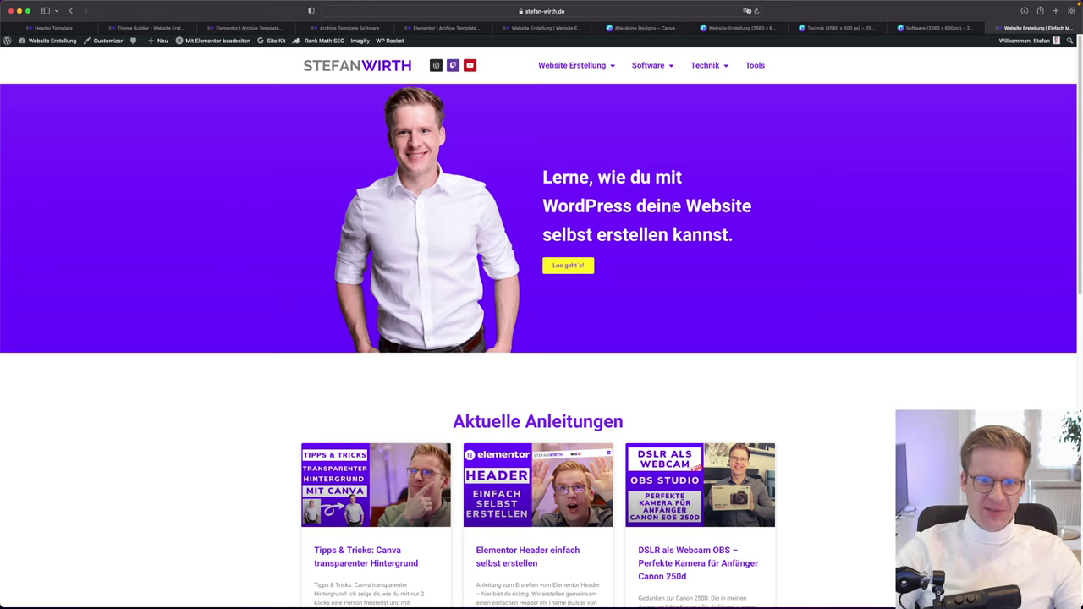
scroll(753, 254, down, 3)
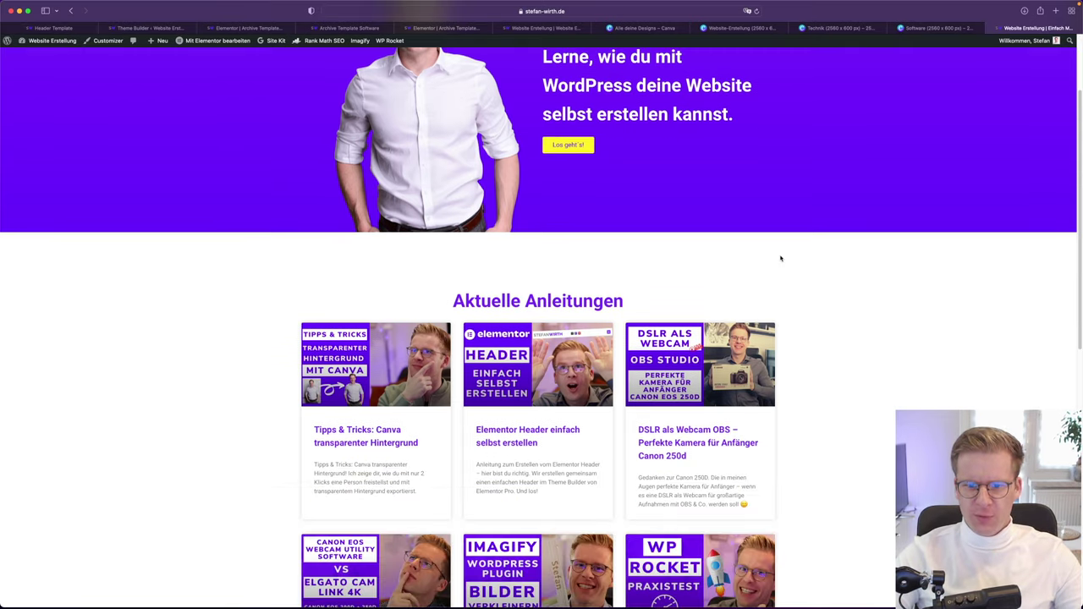
scroll(780, 259, down, 12)
scroll(797, 257, up, 15)
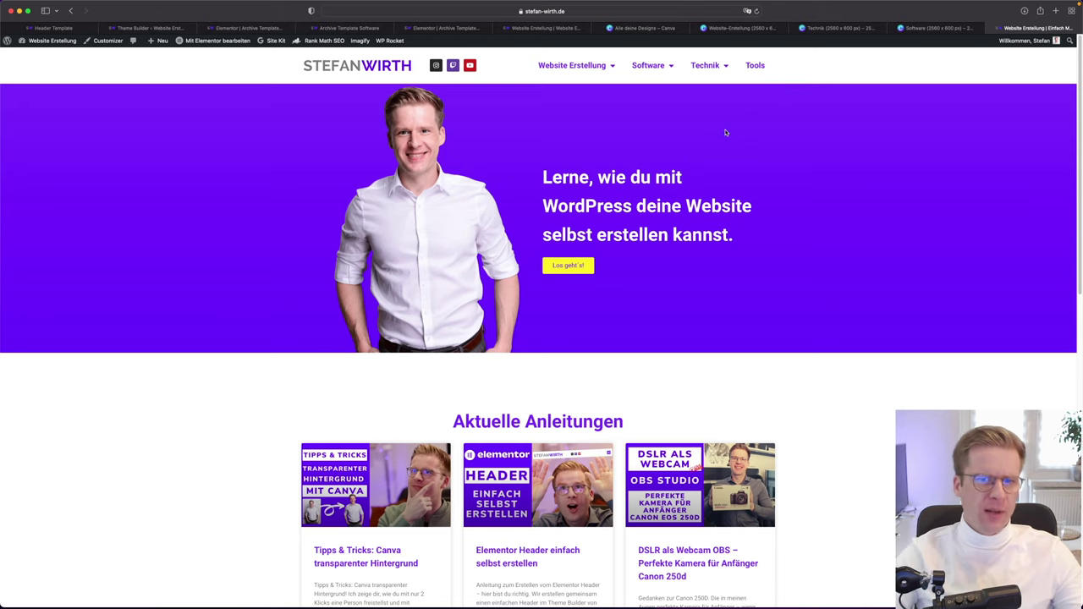
Open the Website Erstellung category page and review its banner and post list
click(593, 73)
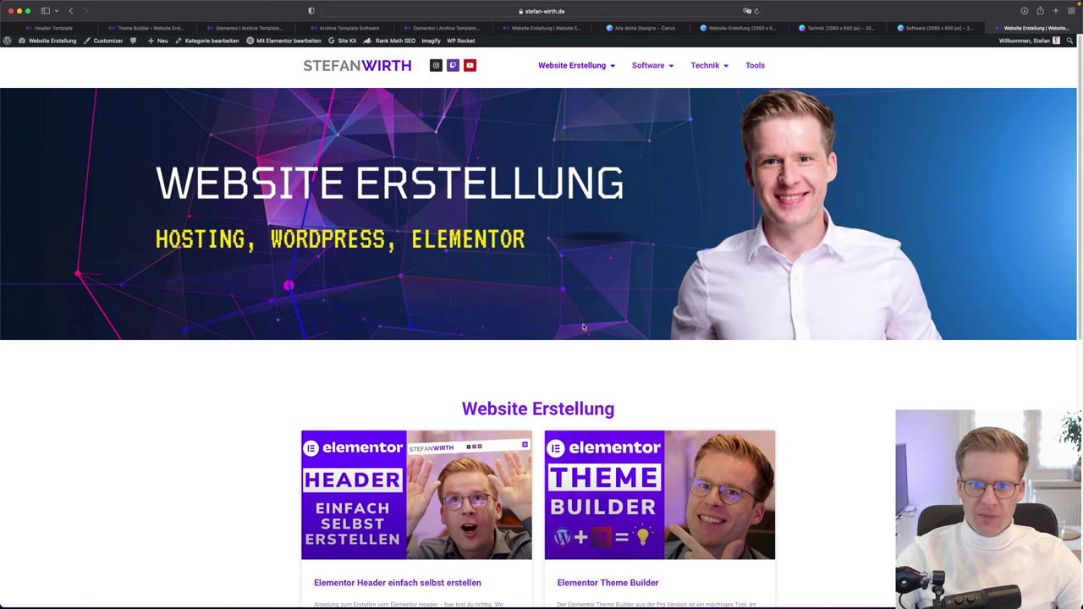
scroll(594, 317, down, 5)
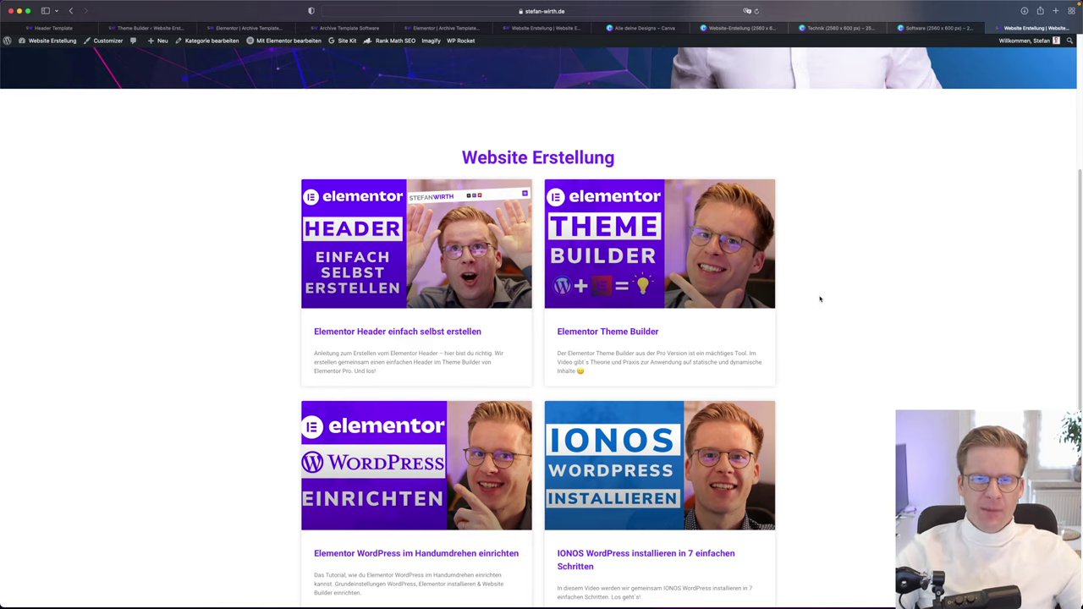
scroll(885, 363, up, 5)
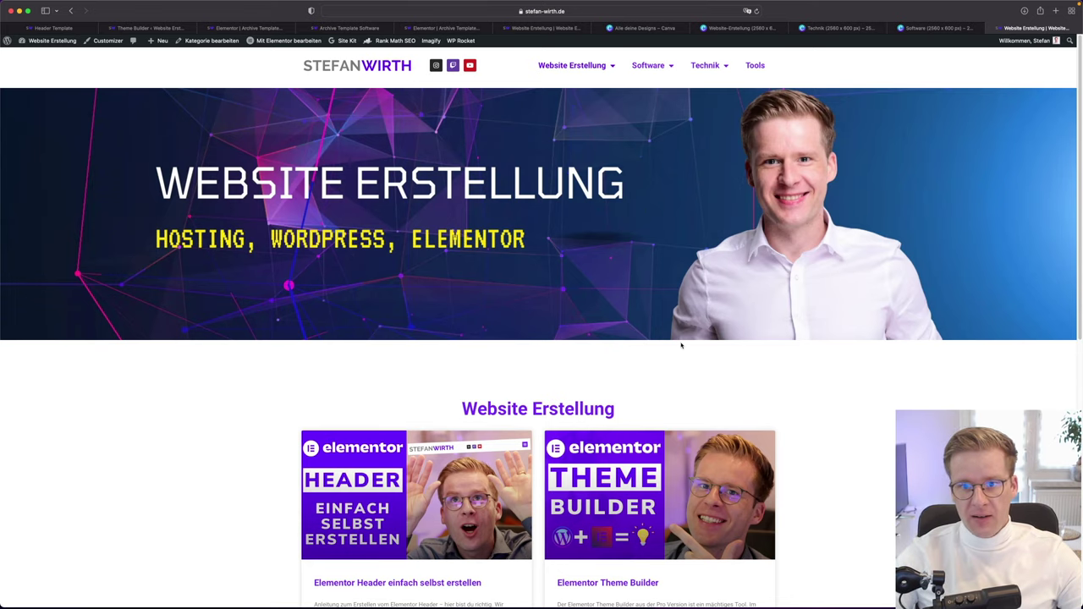
Return to the homepage to review its latest tutorials, and open the WordPress subcategory under Website Erstellung
click(381, 74)
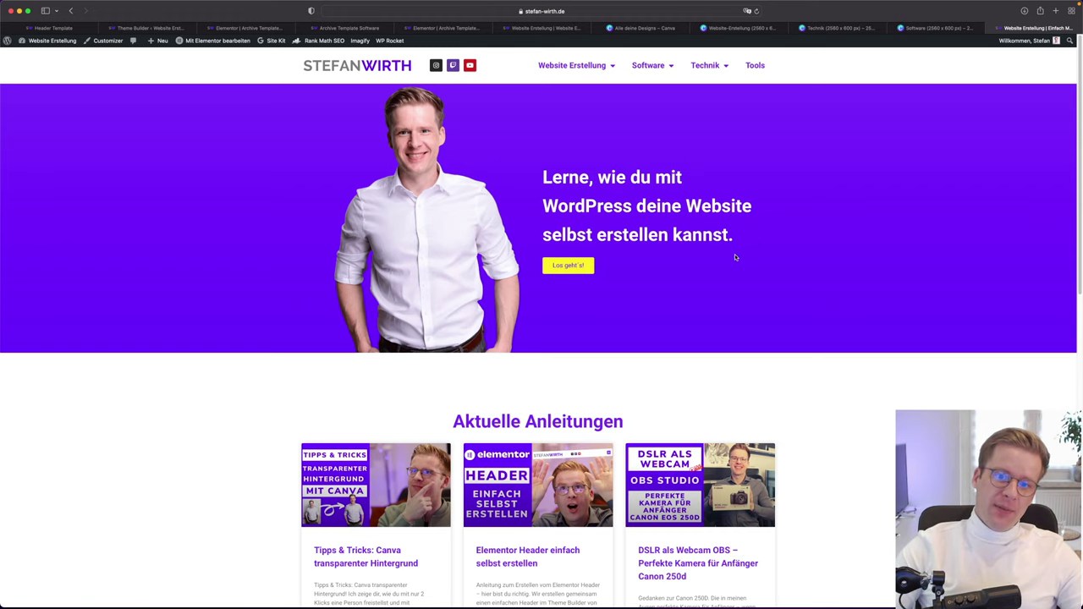
scroll(601, 271, down, 5)
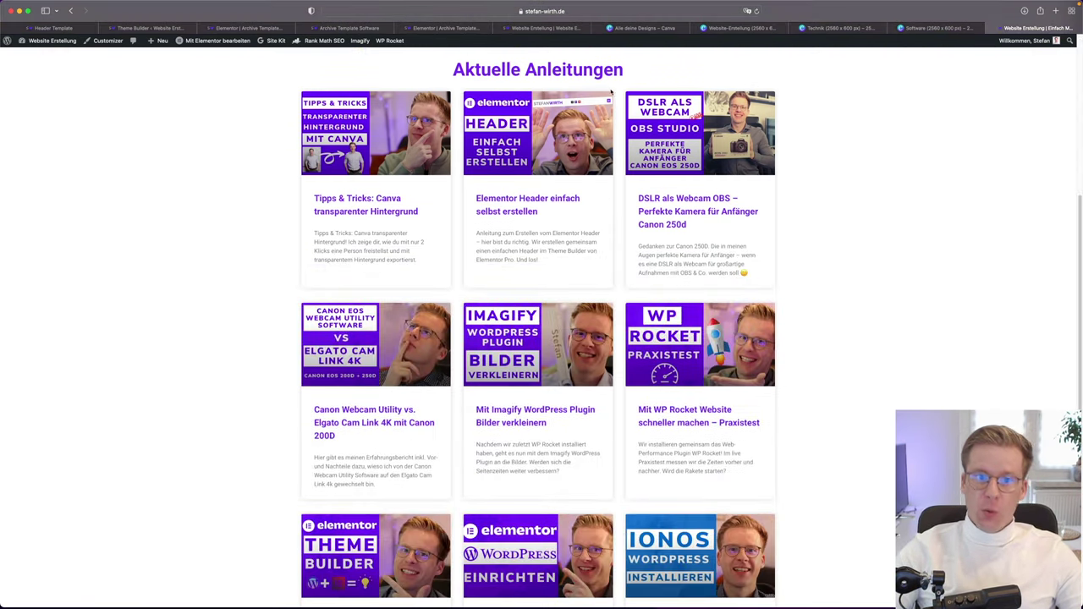
scroll(462, 219, up, 5)
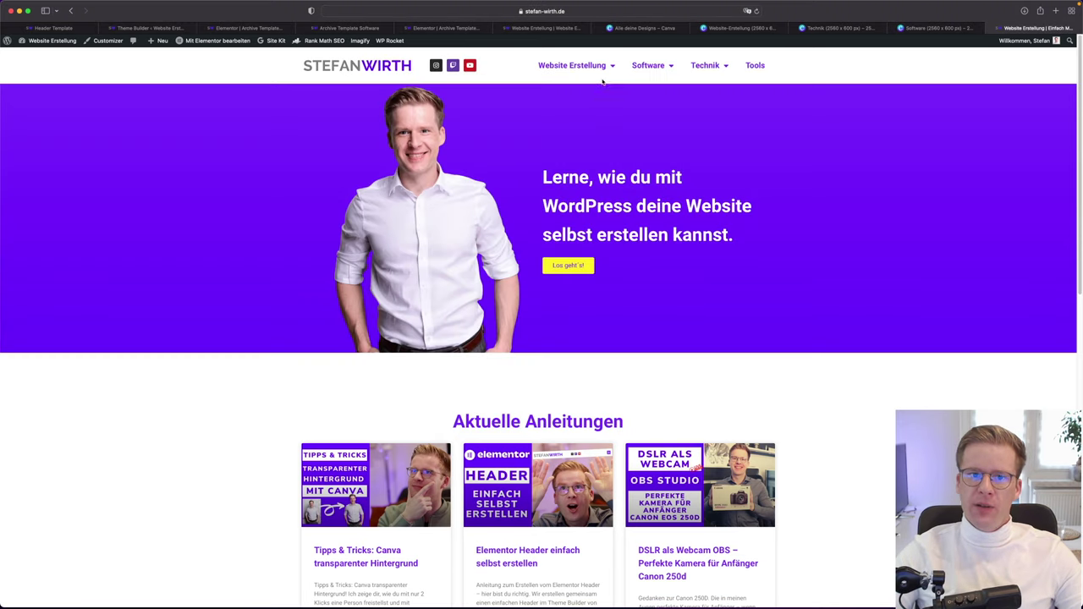
mouse_move(600, 68)
click(567, 105)
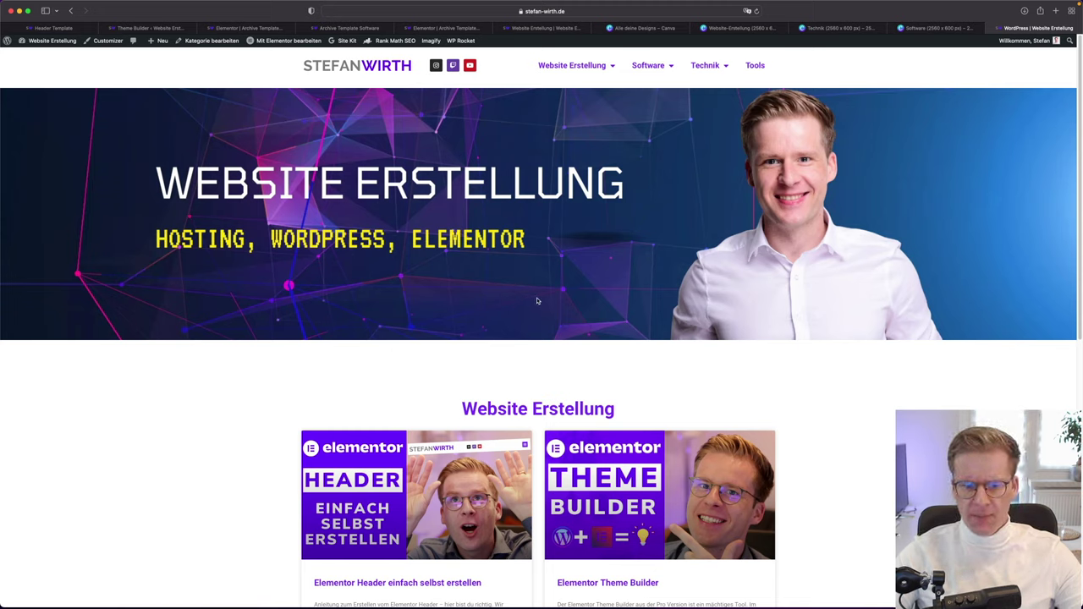
Open the Plugins subcategory under Software and review its banner and posts
mouse_move(659, 68)
click(657, 85)
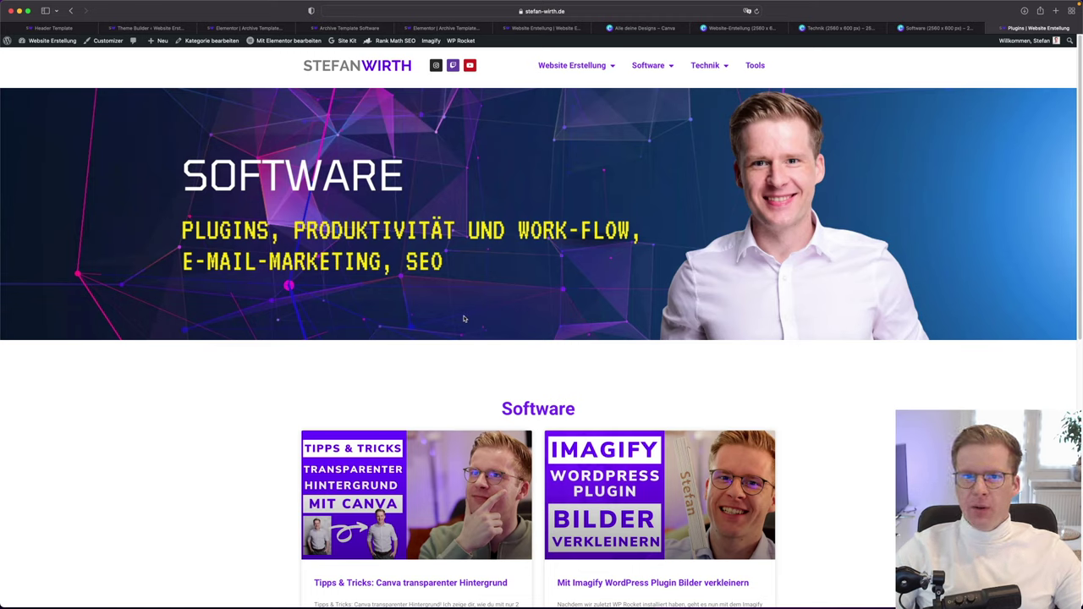
scroll(467, 319, down, 5)
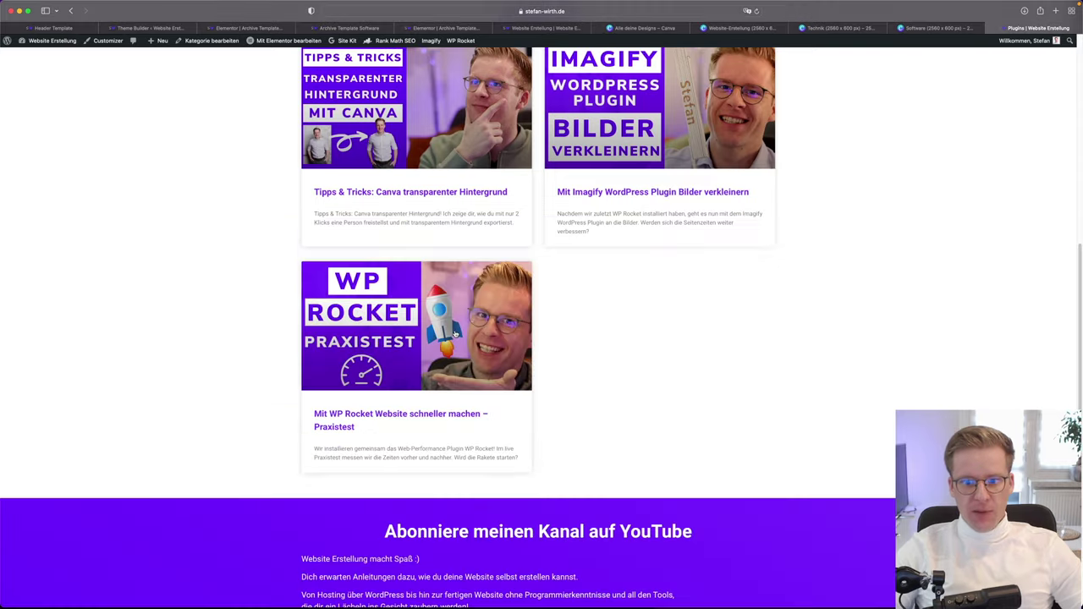
scroll(456, 332, up, 5)
Open the Videoerstellung subcategory under Technik and review its banner and posts
mouse_move(709, 68)
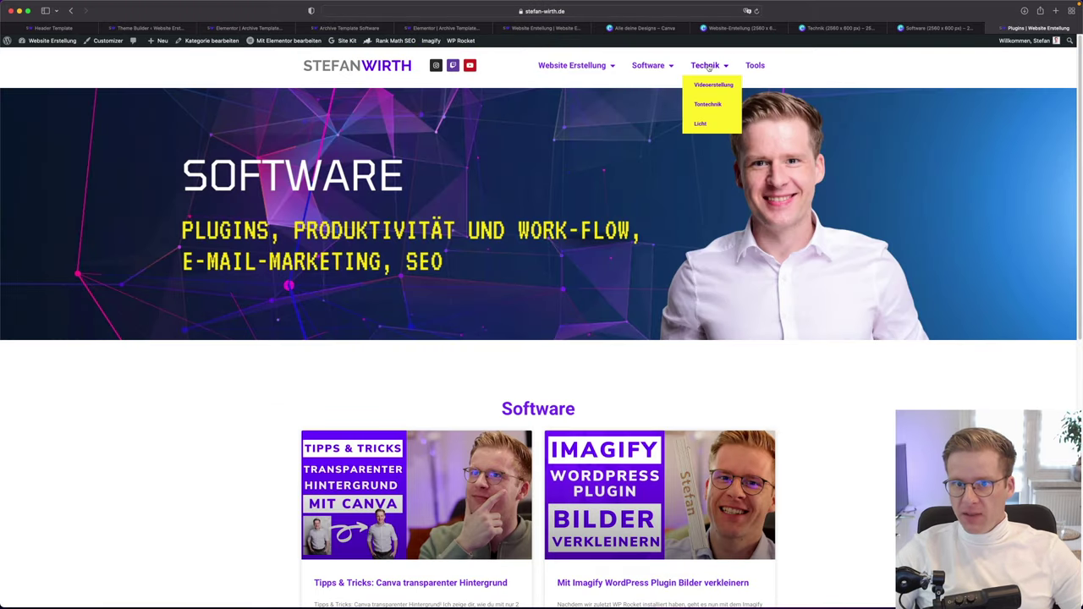
click(718, 85)
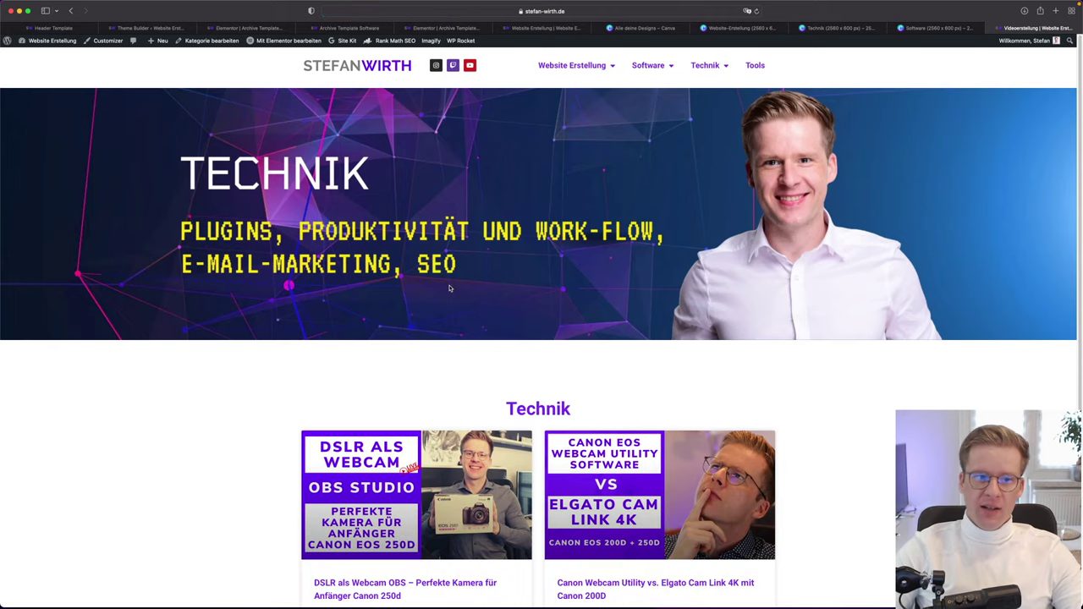
scroll(451, 292, down, 4)
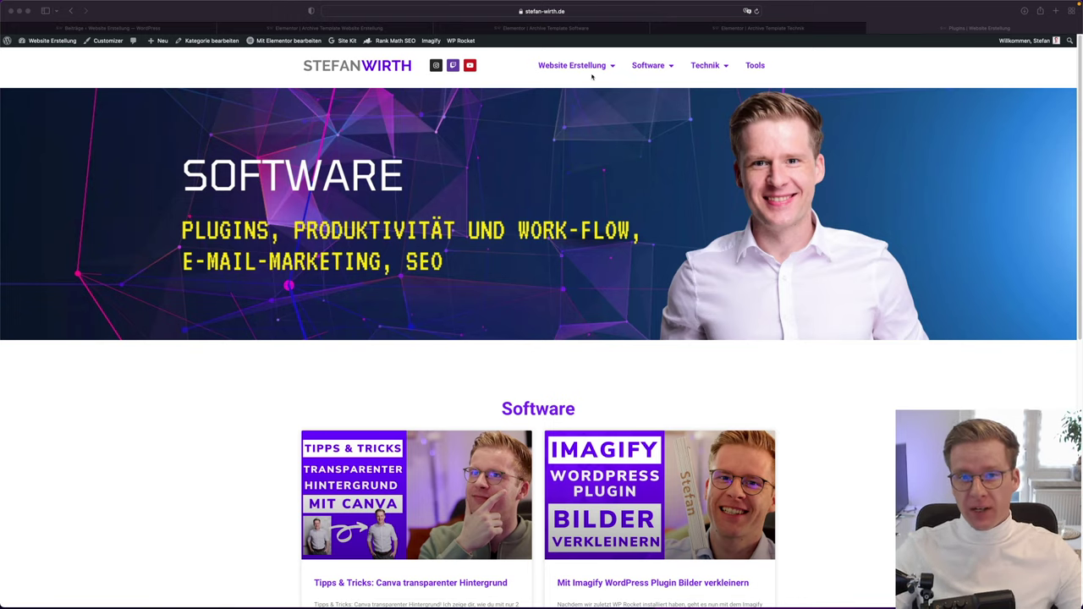
click(626, 80)
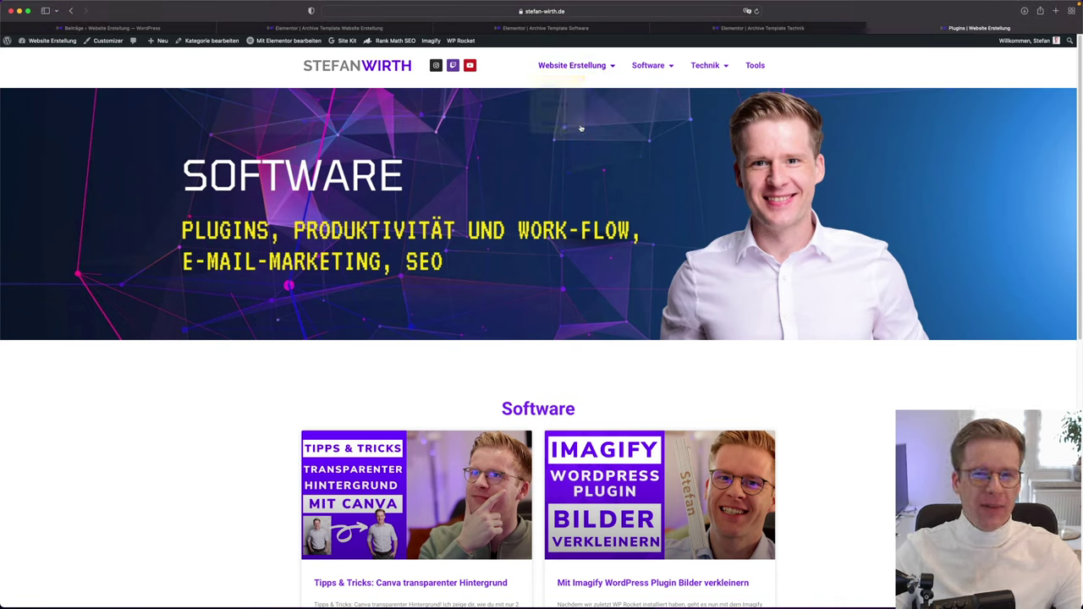
mouse_move(579, 68)
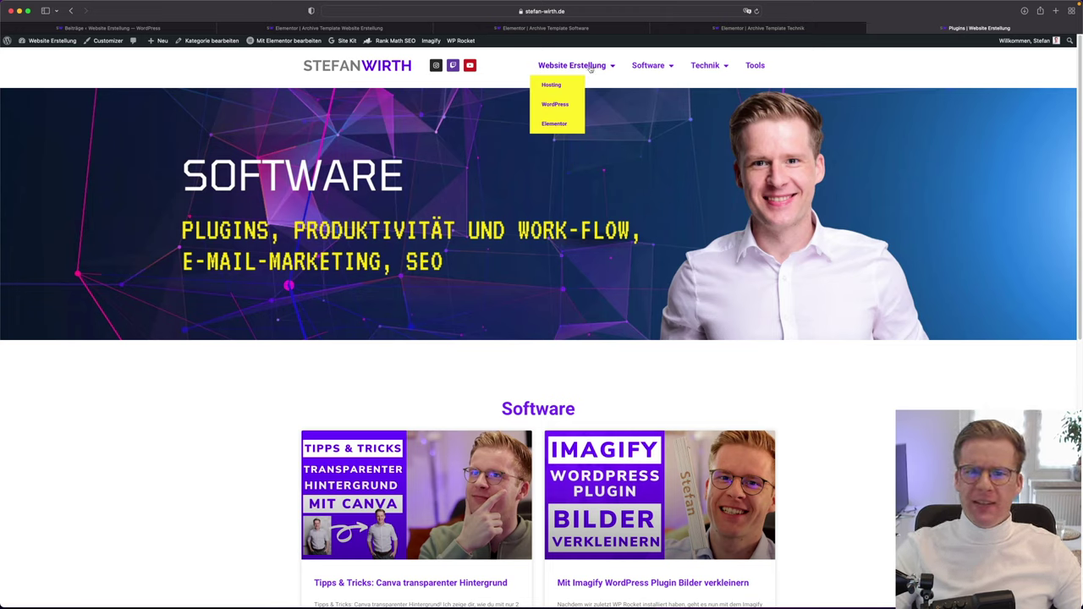
mouse_move(697, 71)
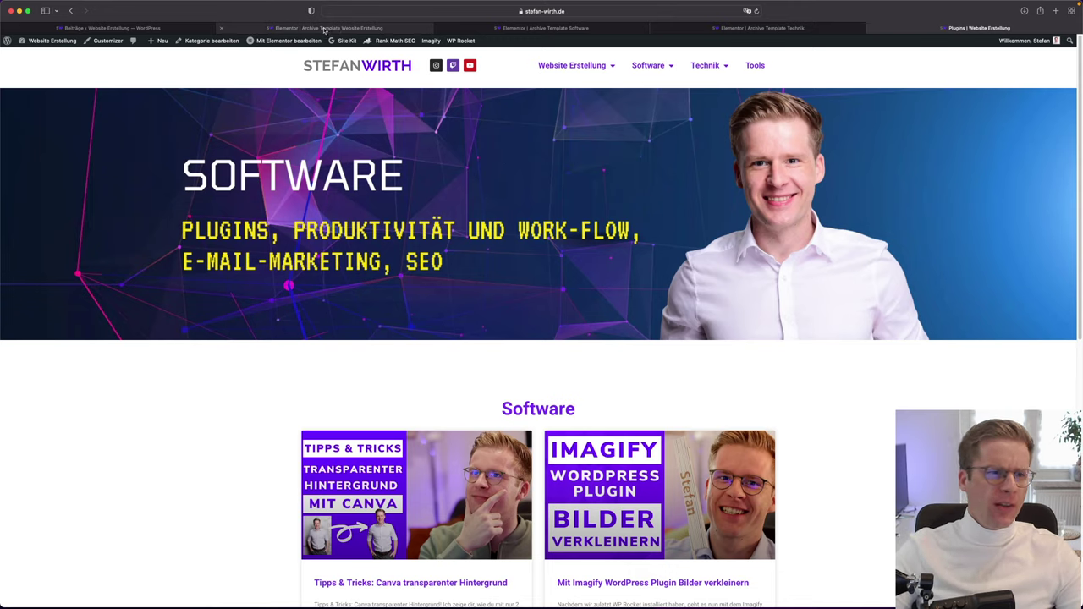
Look at the WordPress post list filtered by Software, and open the live Software category page to review its posts
click(113, 28)
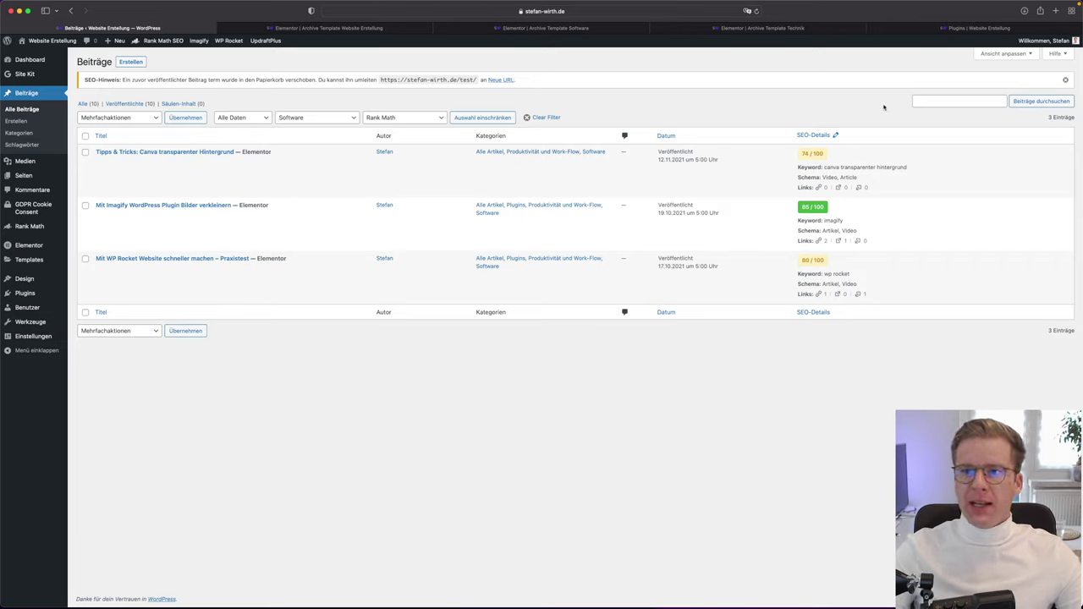
click(941, 31)
click(651, 67)
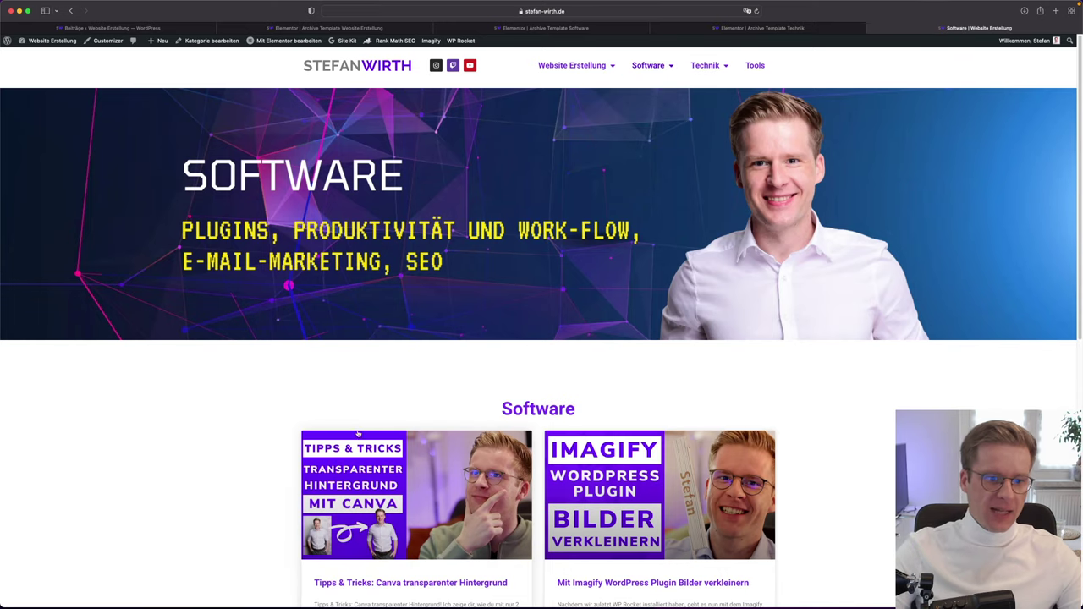
scroll(384, 400, down, 3)
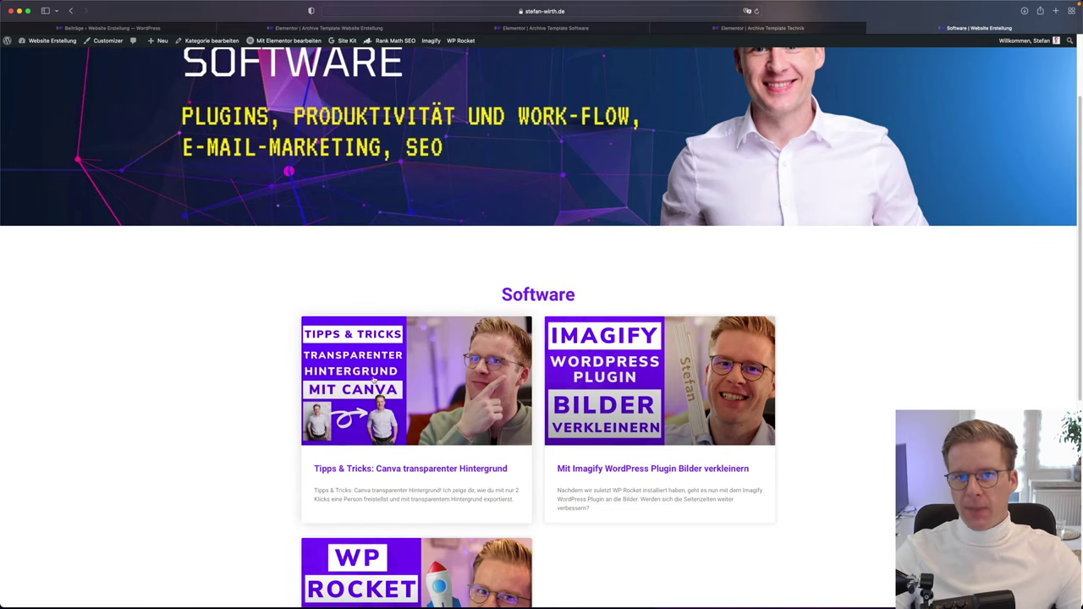
scroll(384, 399, up, 3)
Compare the live Plugins subcategory page with the categories in the post list and the posts query in the Software archive template
mouse_move(656, 67)
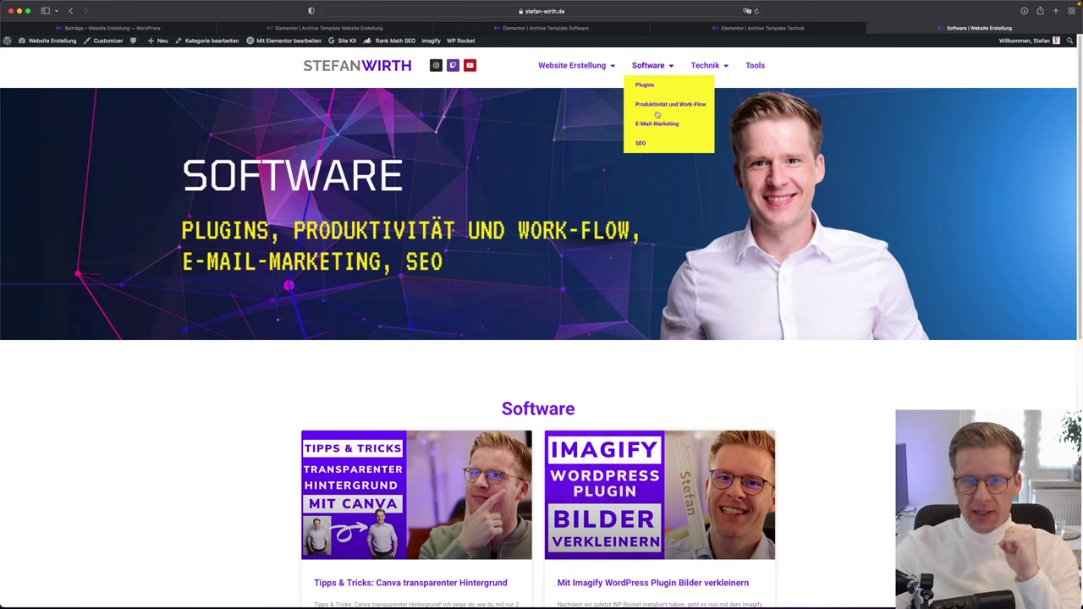
click(647, 87)
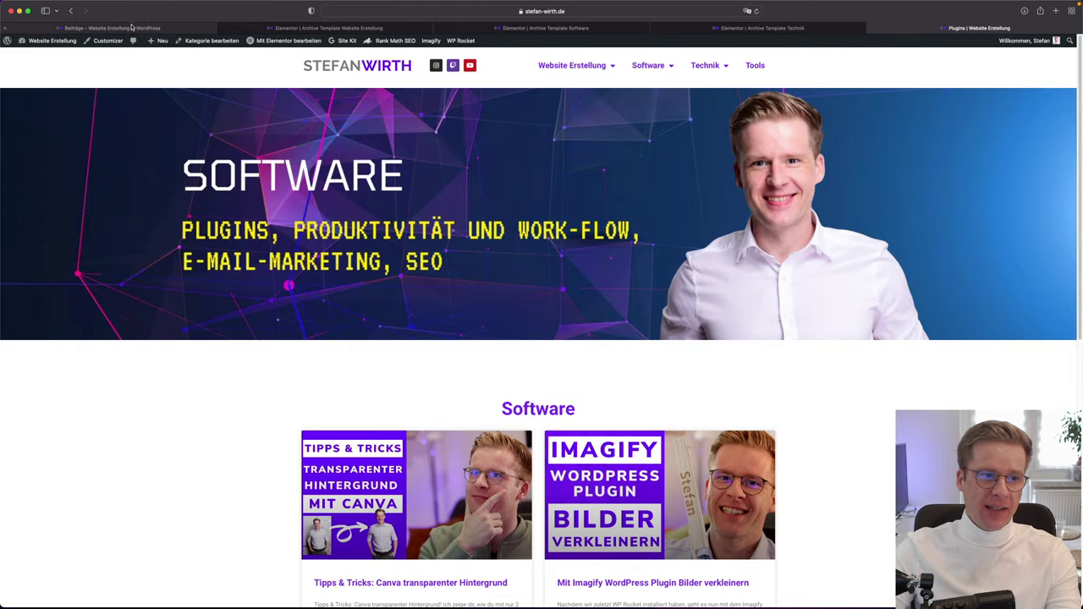
click(132, 27)
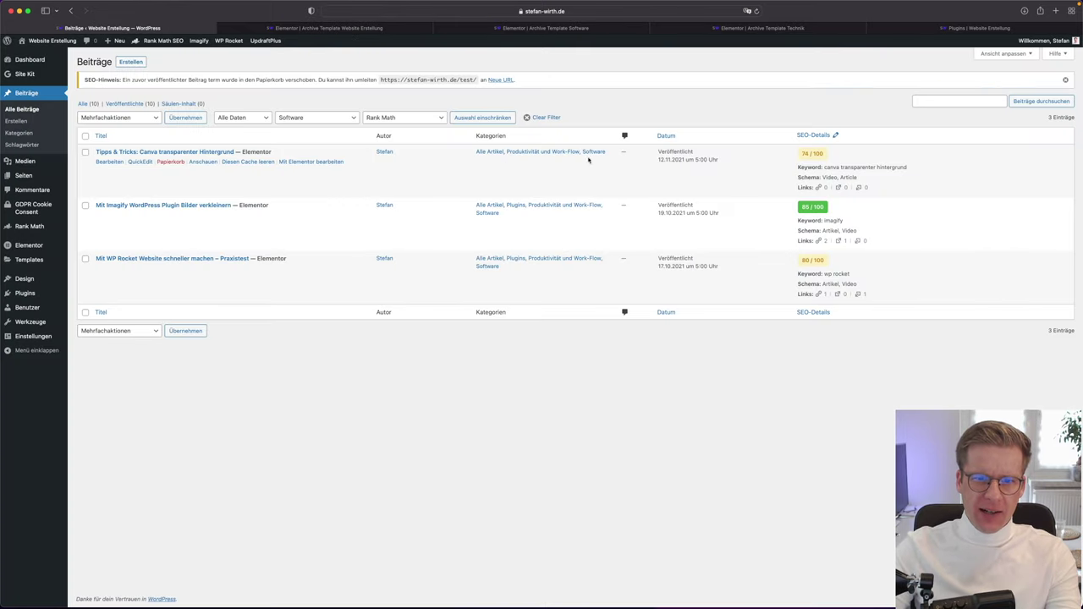
key(ctrl+shift+Tab)
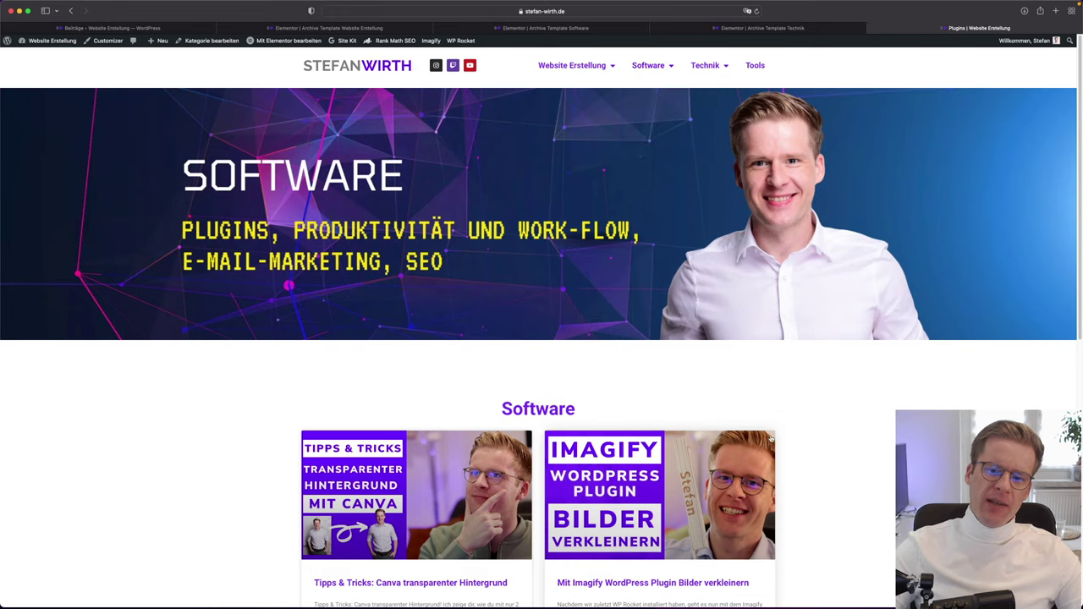
click(546, 28)
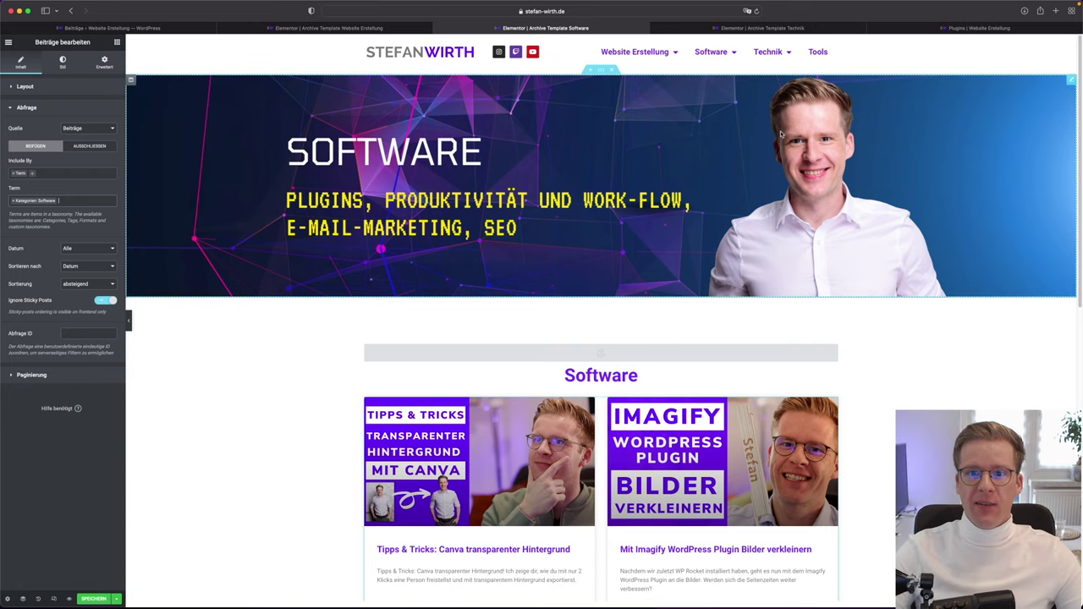
Open the live Licht subcategory page under Technik and review its banner and posts
mouse_move(777, 54)
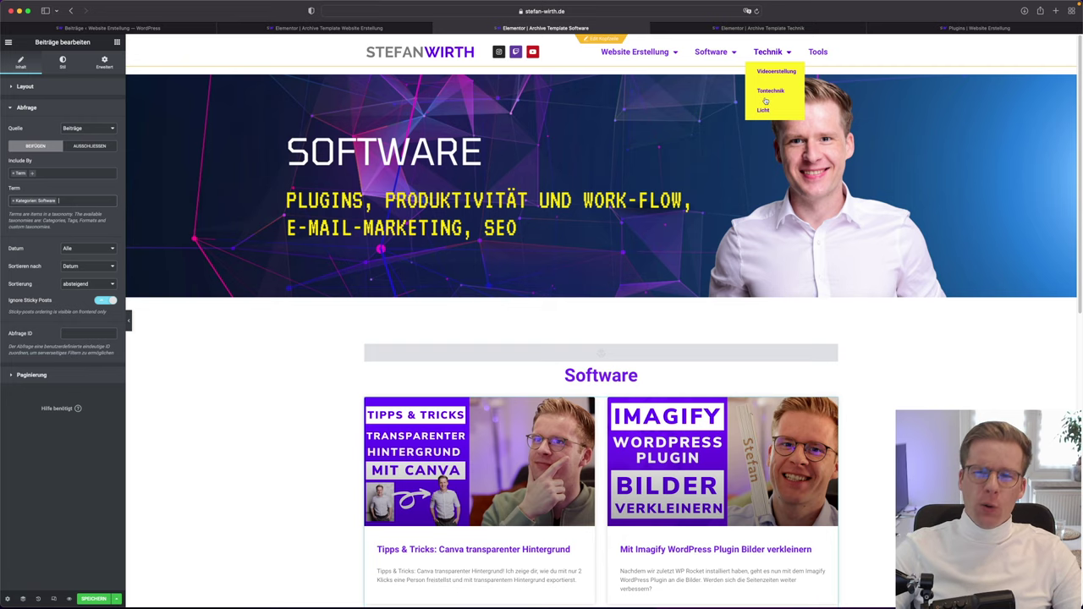
click(979, 28)
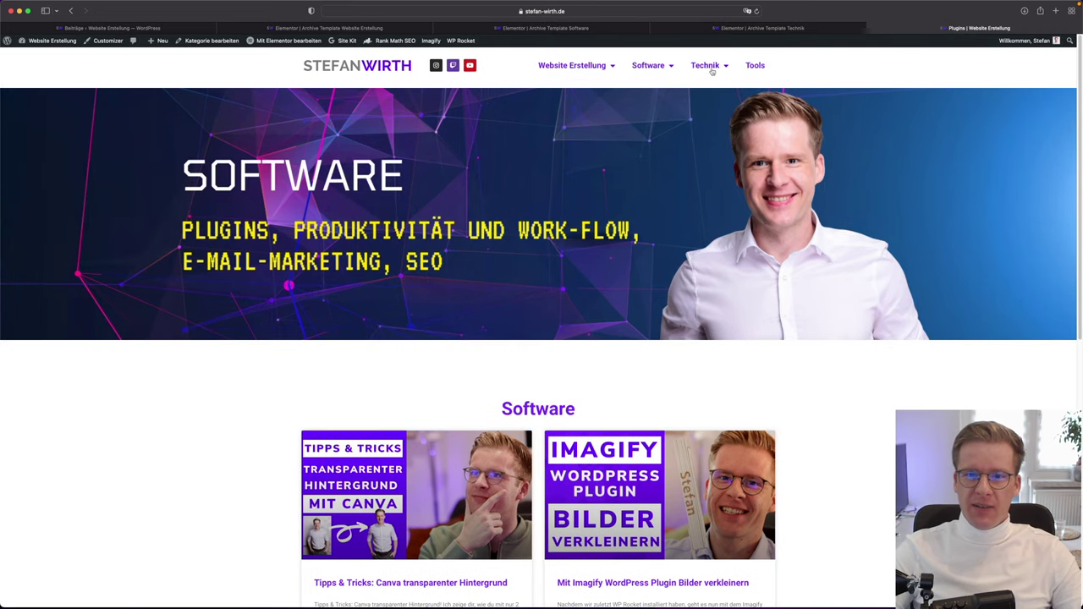
mouse_move(711, 69)
click(704, 126)
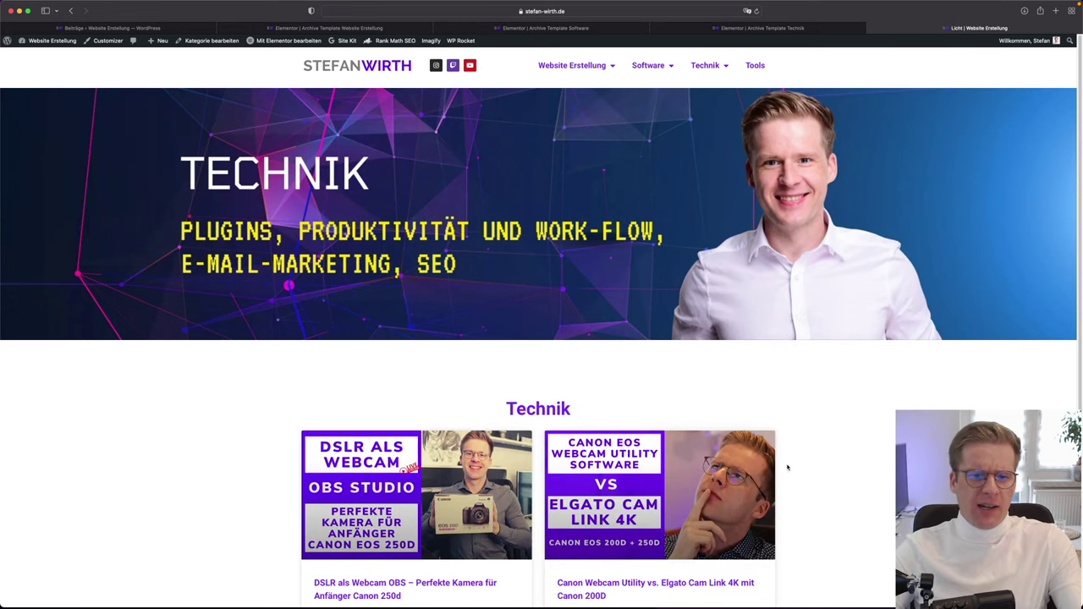
scroll(499, 278, down, 5)
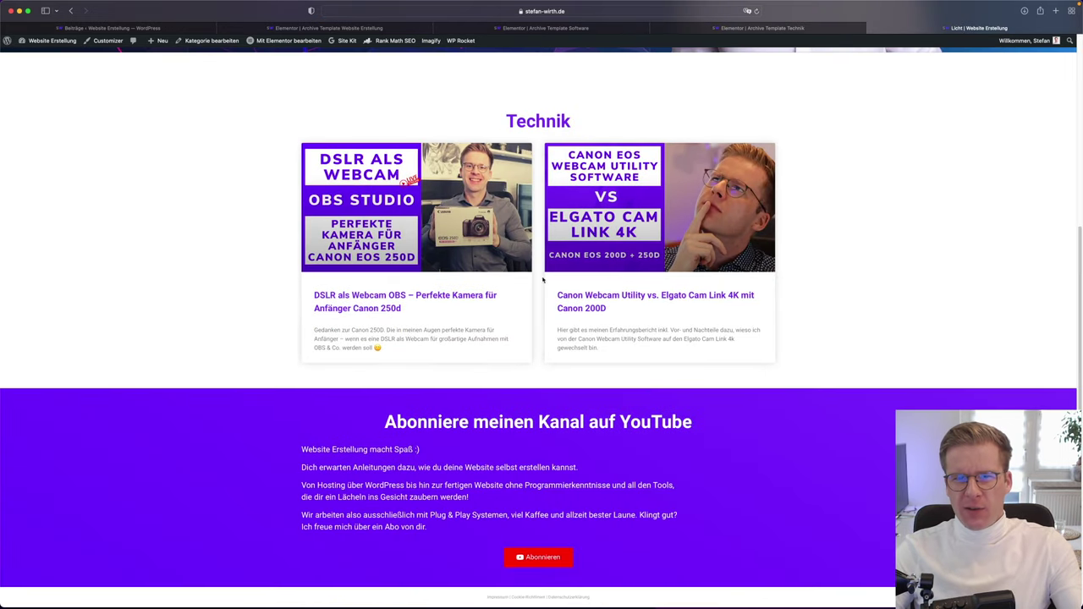
scroll(498, 277, up, 6)
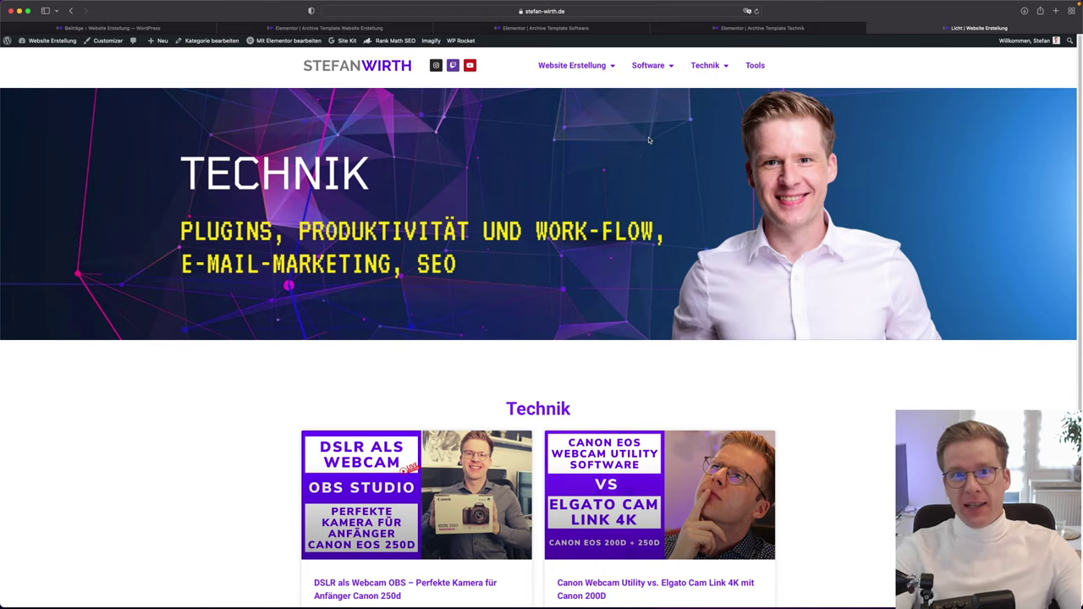
Open the live SEO subcategory page under Software and review its banner and posts
mouse_move(607, 71)
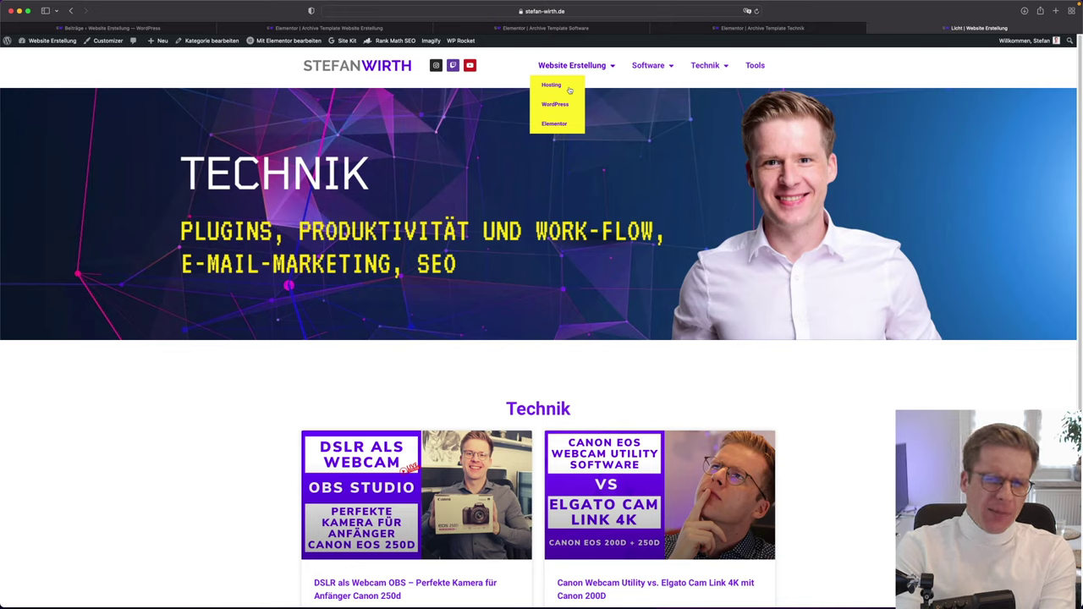
mouse_move(647, 71)
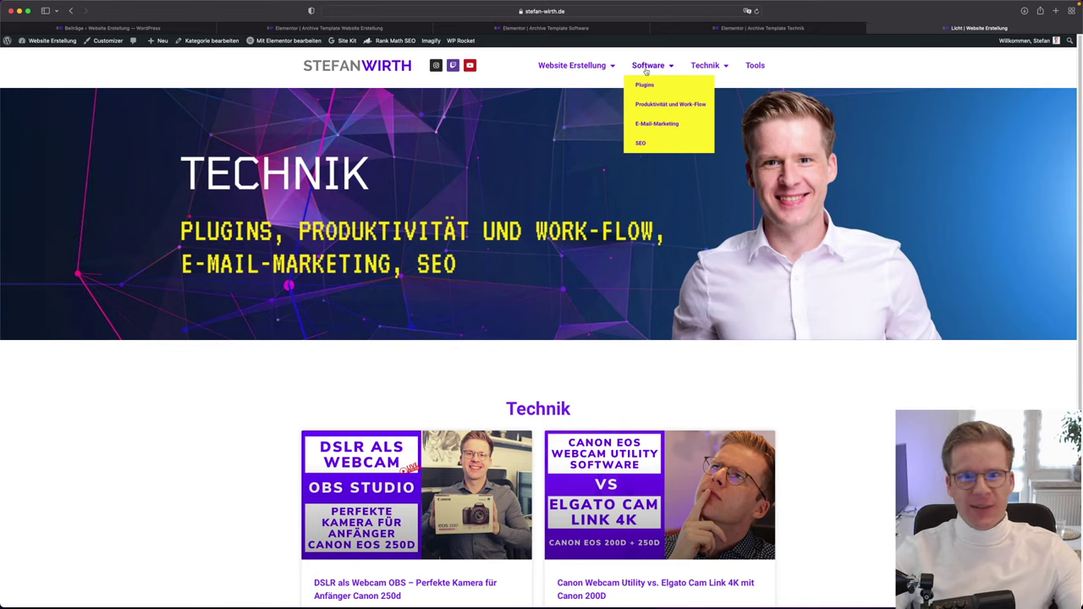
click(641, 144)
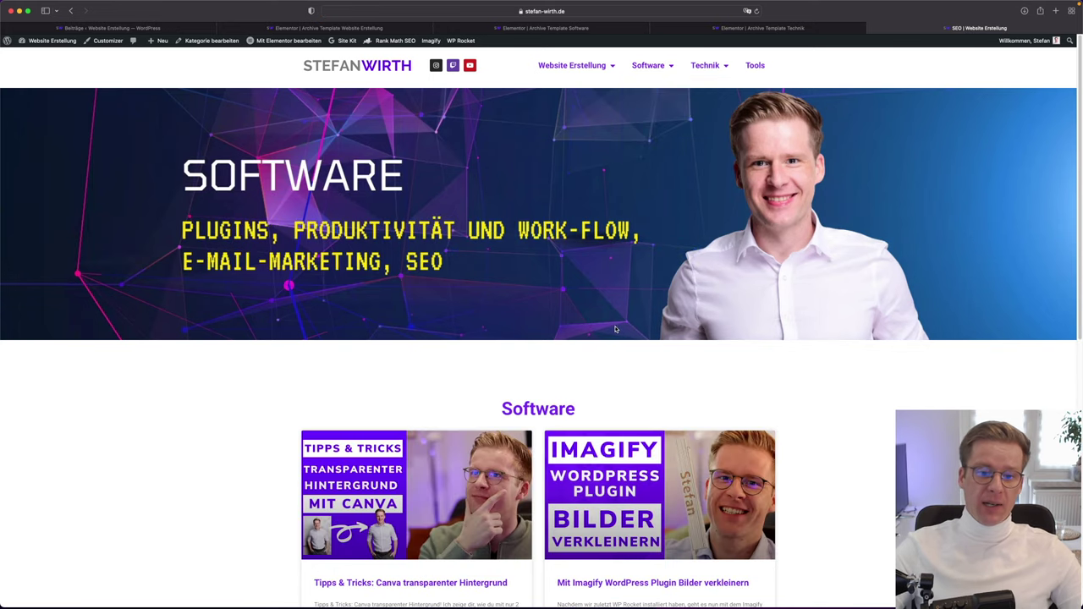
scroll(616, 330, down, 5)
scroll(662, 364, up, 5)
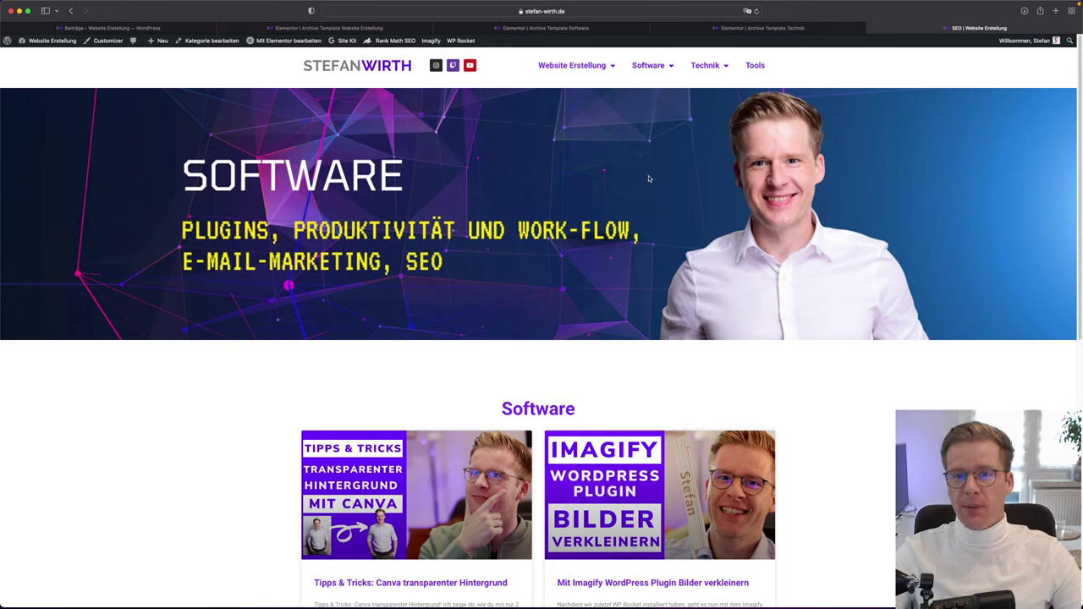
Look at the post categories in the WordPress admin, and open the site's menu editor
click(141, 31)
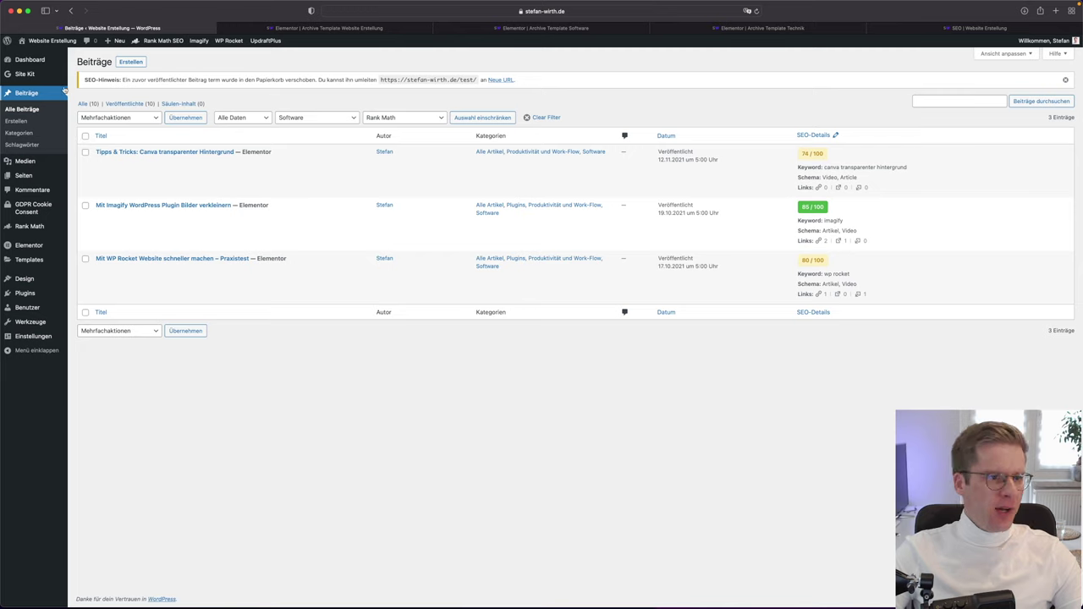
click(49, 133)
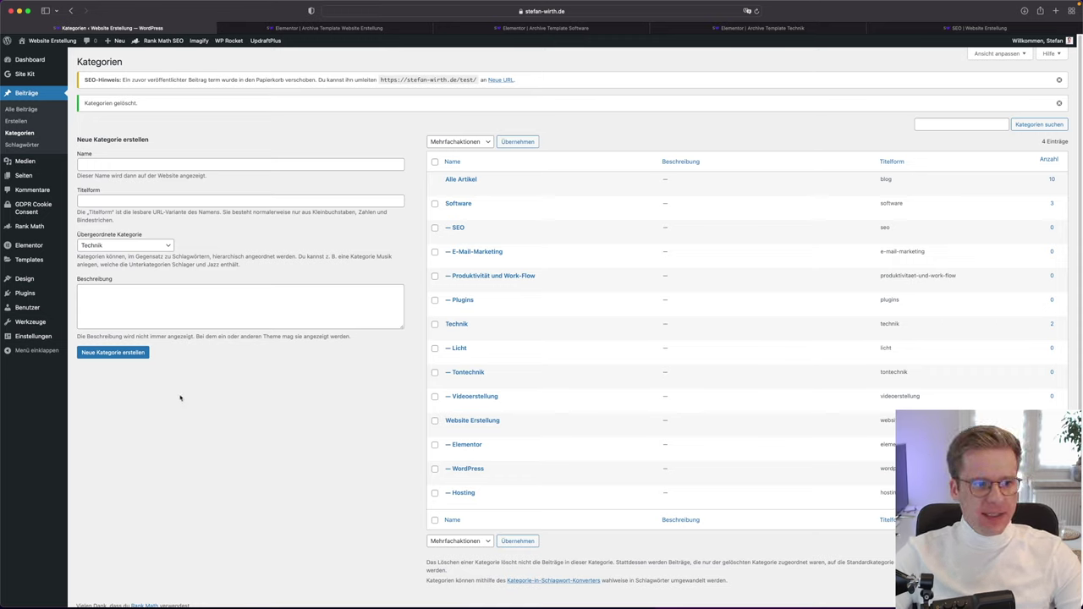
mouse_move(40, 289)
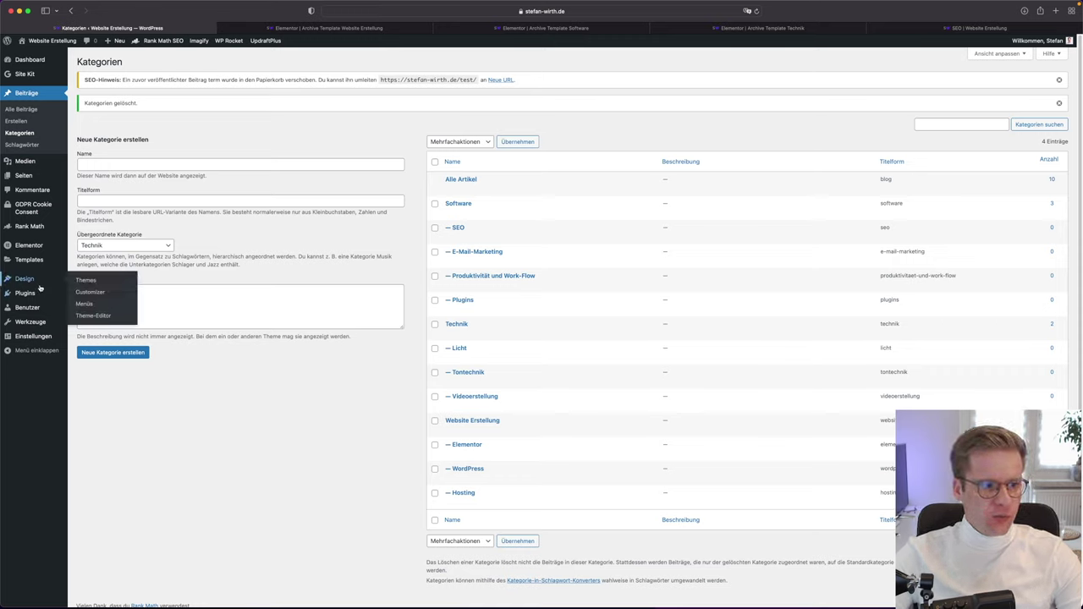
click(108, 310)
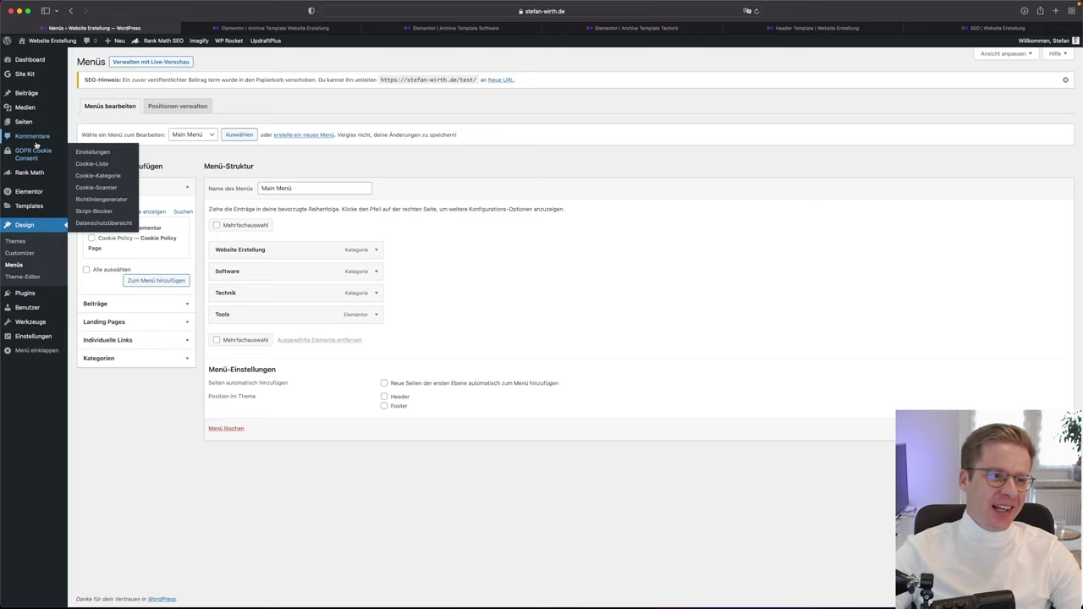
Review the subcategories in the WordPress category list, and return to the Main Menü structure
mouse_move(39, 126)
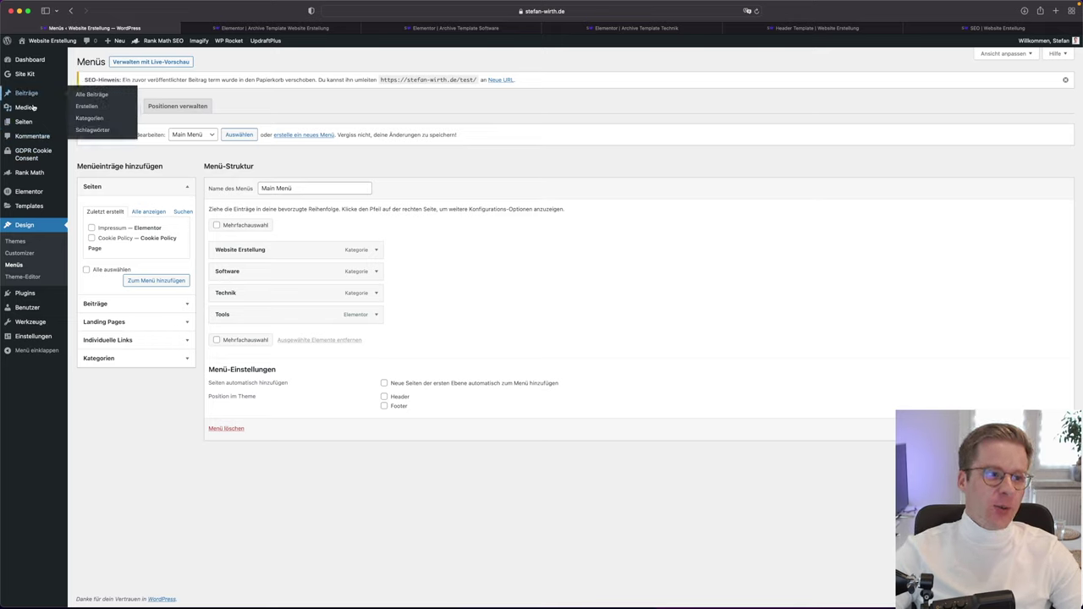
mouse_move(51, 193)
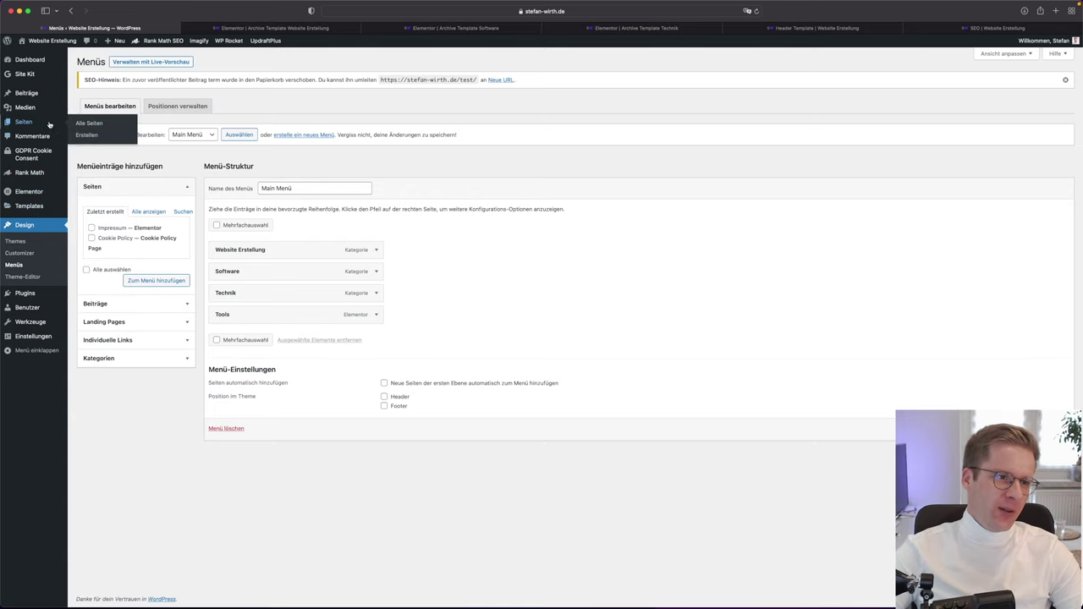
mouse_move(44, 94)
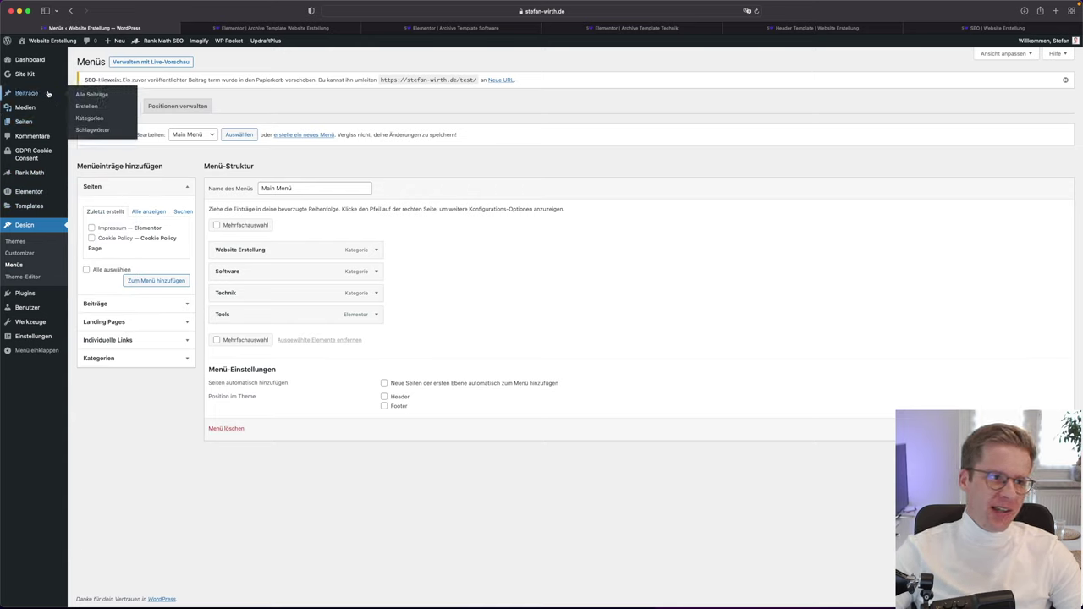
click(100, 118)
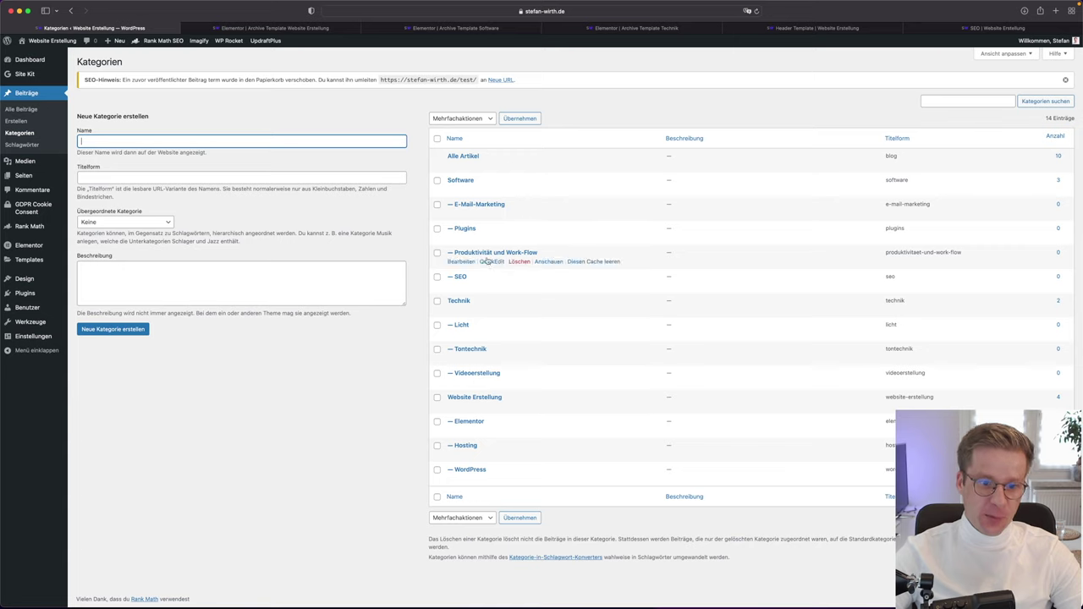
mouse_move(39, 211)
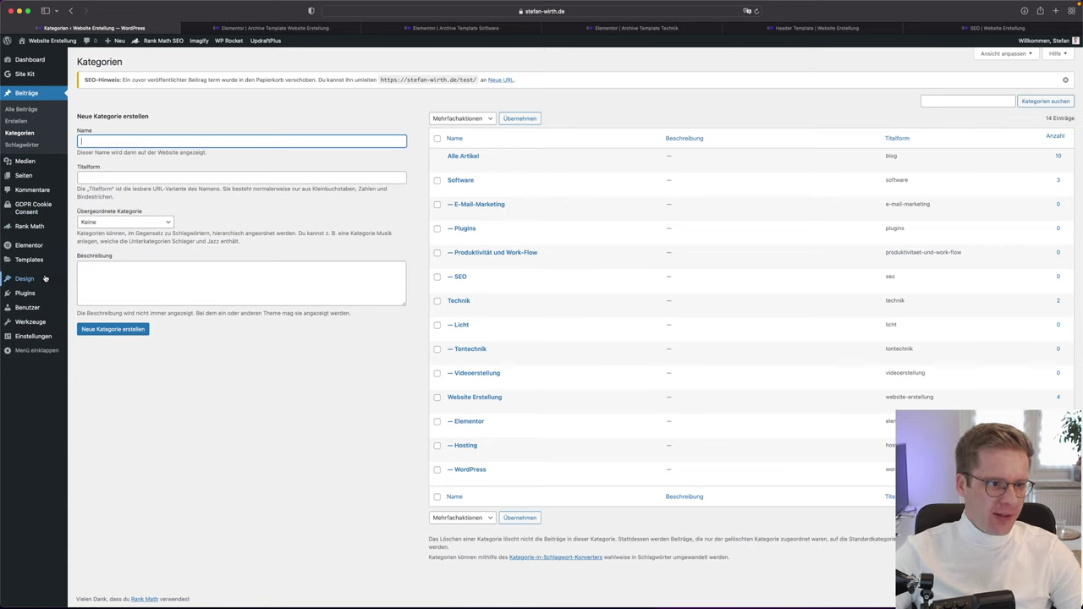
click(111, 305)
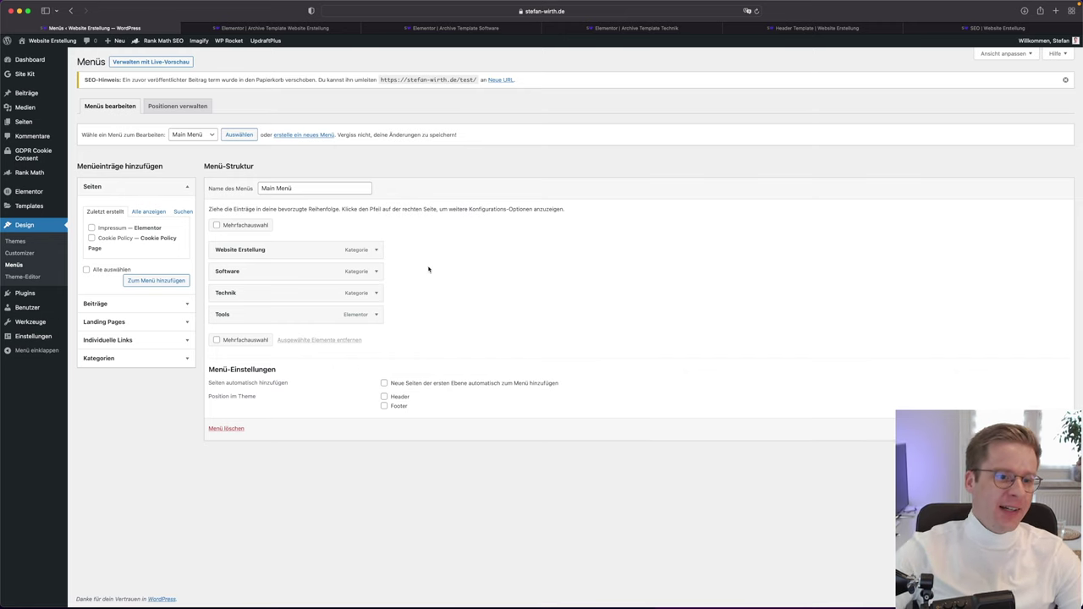
Open the live Website Erstellung category page, review its banner and posts, and return to the menu editor
key(ctrl+shift+Tab)
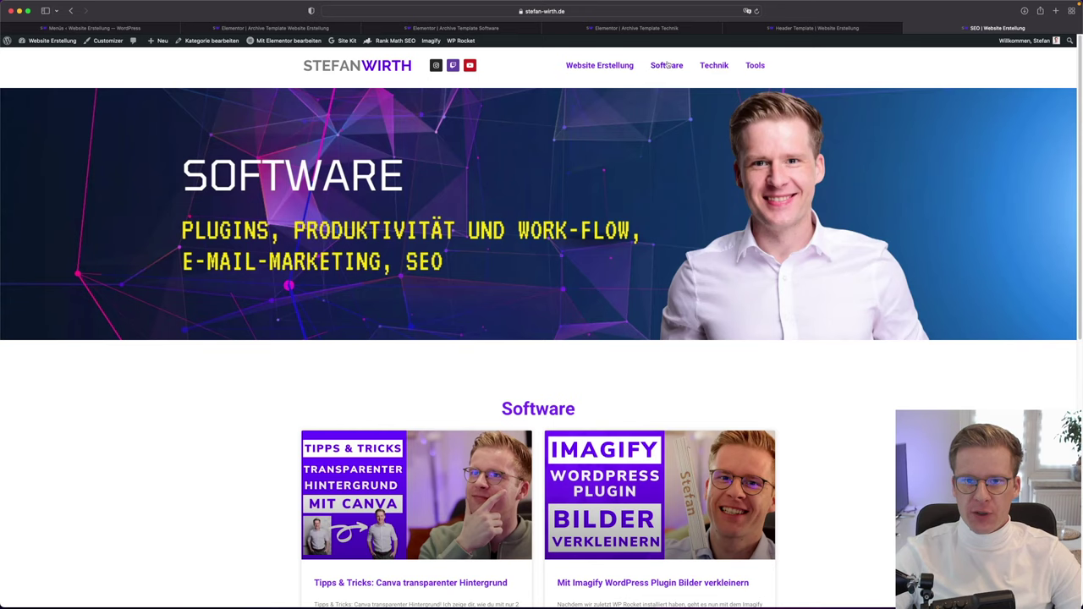
click(616, 66)
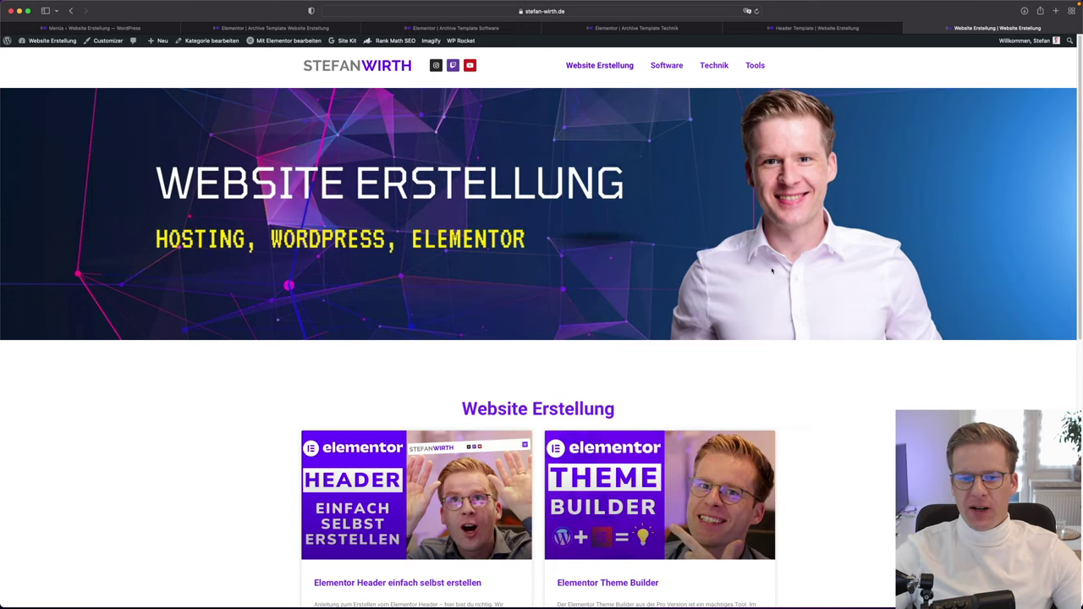
scroll(720, 296, down, 10)
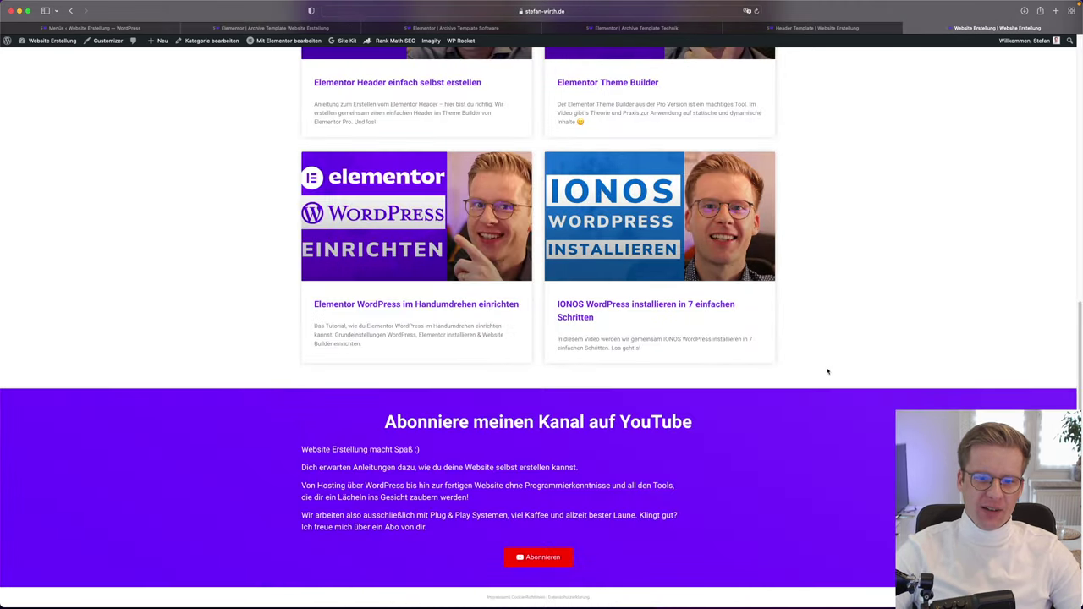
scroll(834, 360, up, 10)
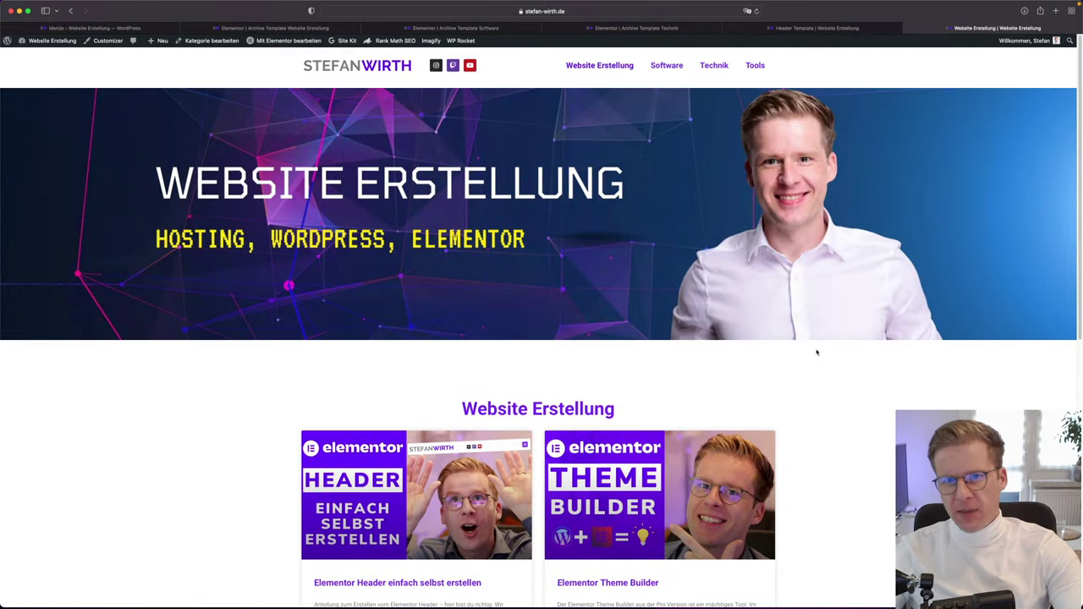
key(ctrl+Tab)
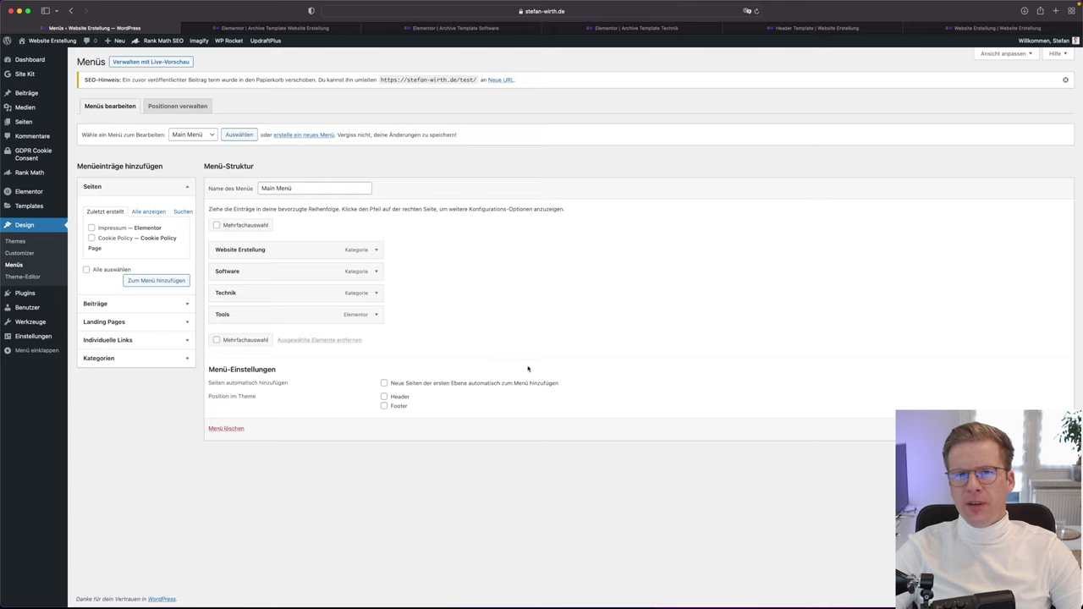